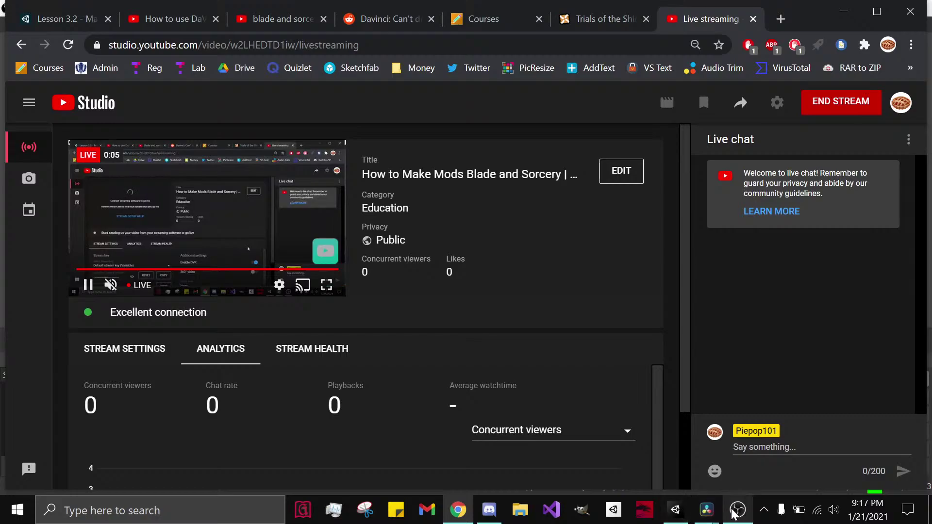
Step: Switch to the Unity editor with the BasSDK project open
left_click(686, 515)
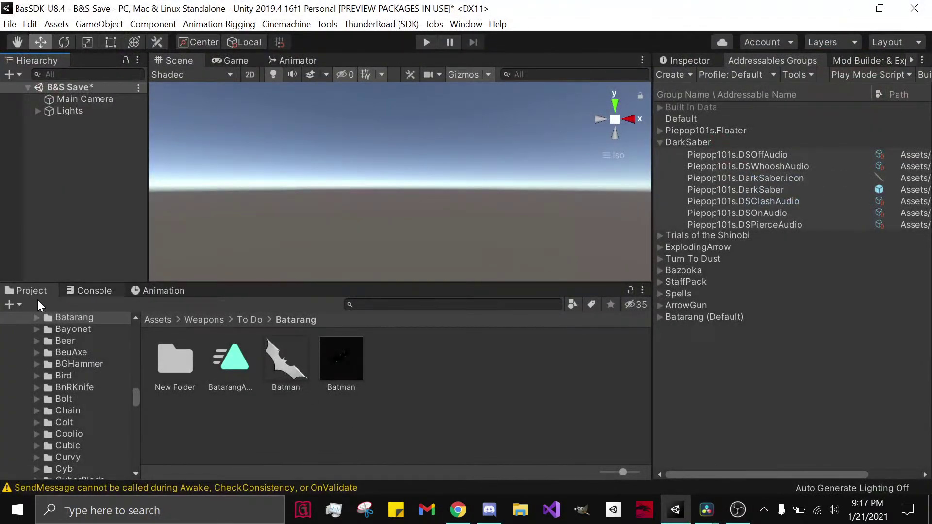
left_click_drag(92, 291, 17, 306)
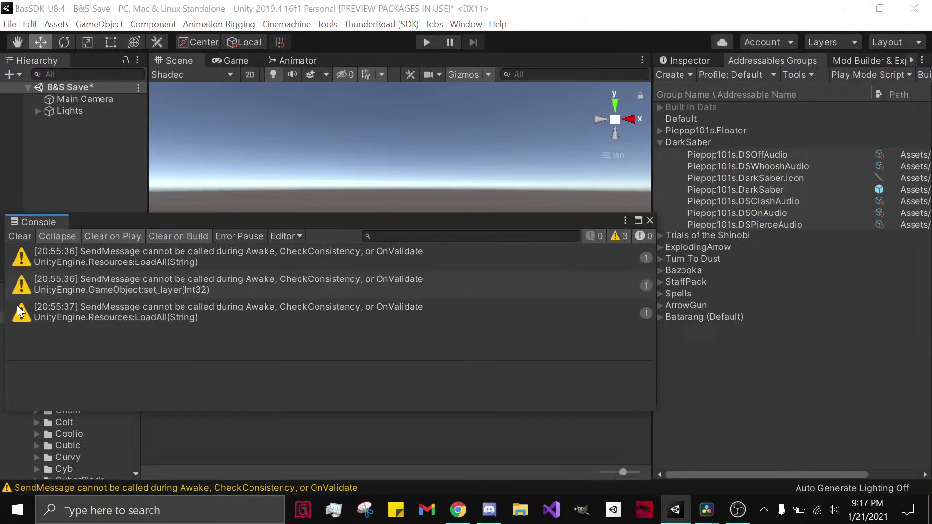
left_click_drag(51, 222, 713, 78)
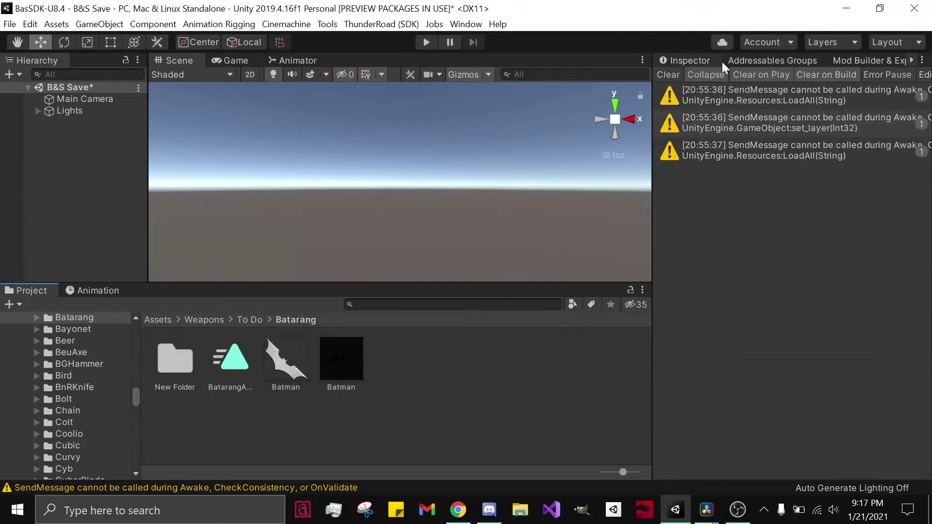
left_click(912, 60)
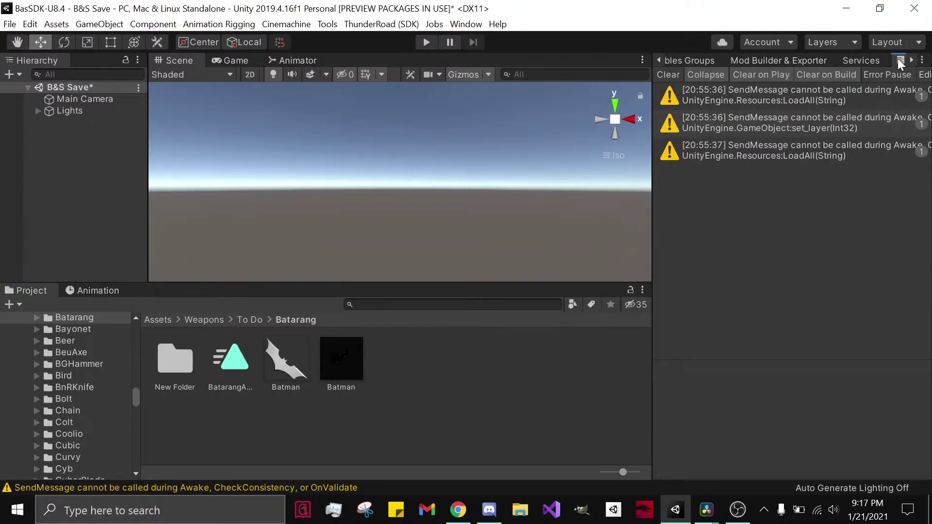
left_click(911, 60)
left_click_drag(895, 62, 95, 290)
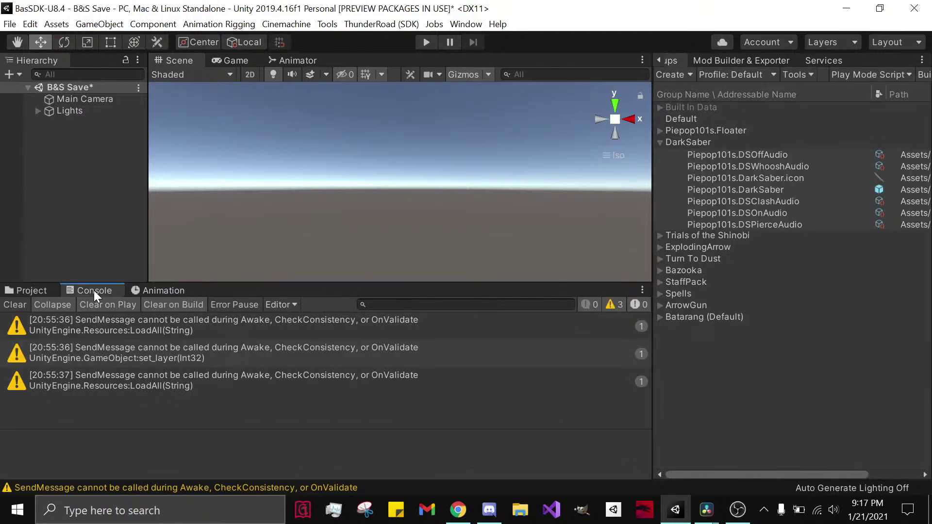
Step: Clear the Console messages, return to the project files and collapse the DarkSaber addressables group
left_click(19, 304)
left_click(27, 290)
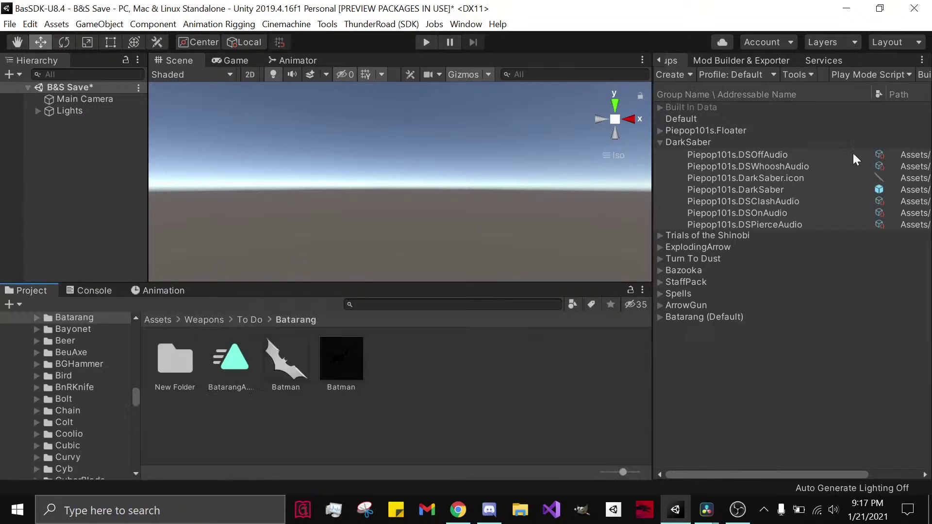
left_click(660, 142)
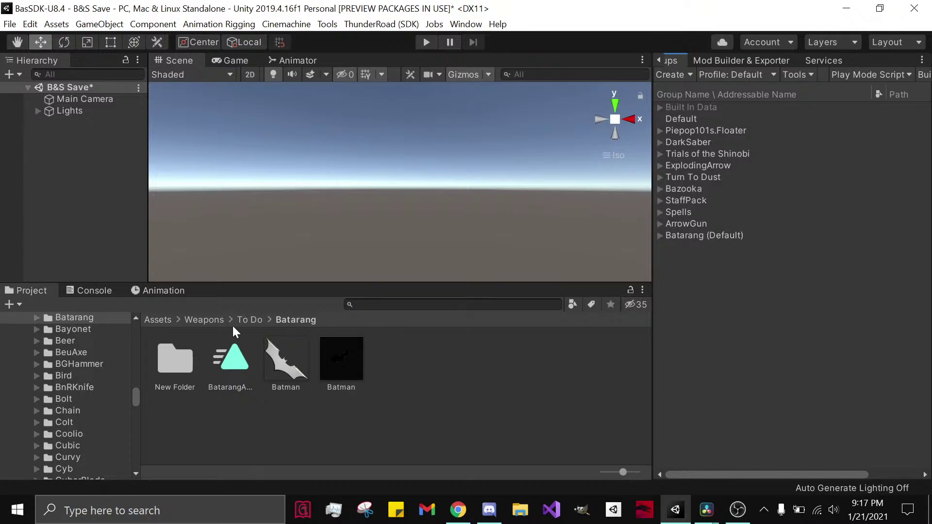
Step: Open the To Do folder under Weapons and look through its weapon subfolders
left_click(248, 319)
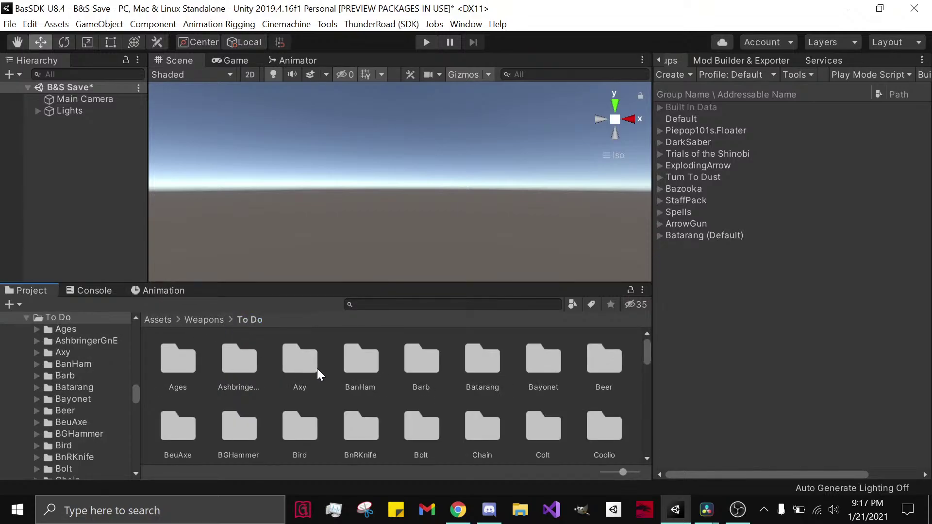
scroll(320, 378, "down", 5)
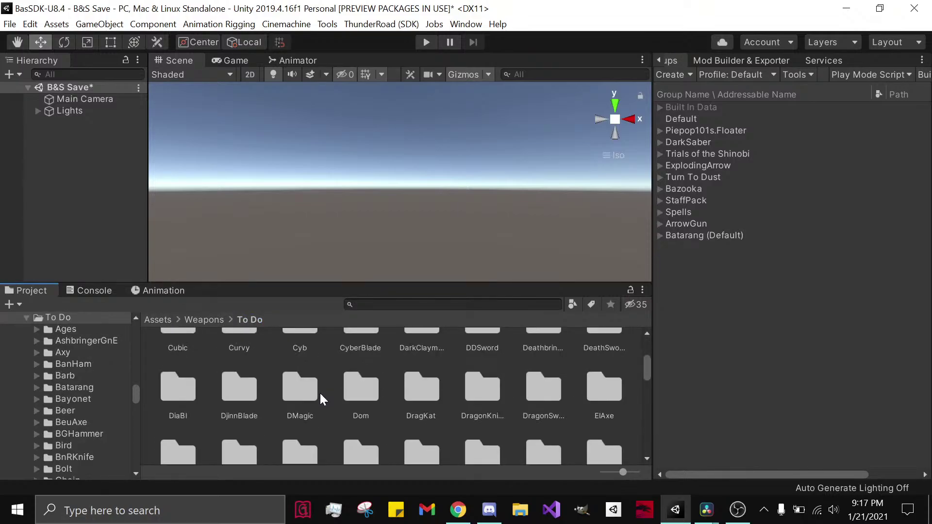
scroll(325, 386, "down", 3)
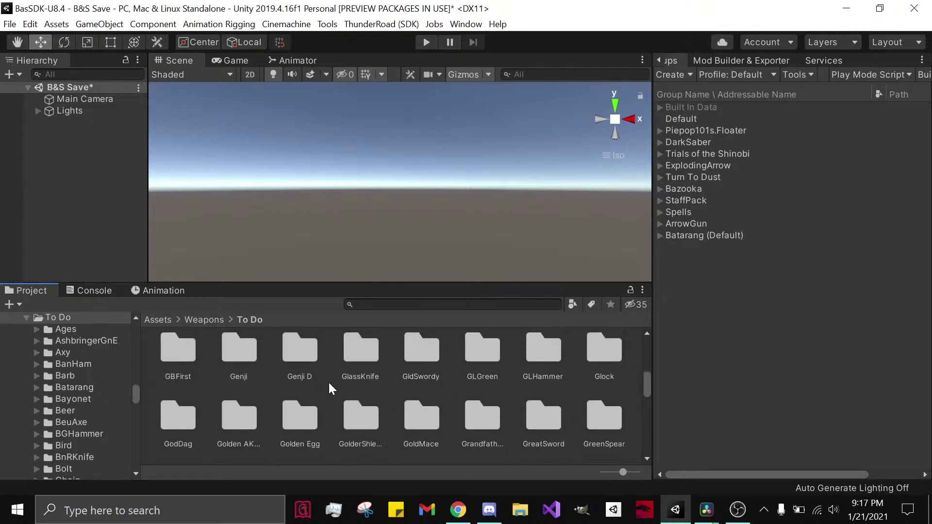
scroll(329, 388, "up", 2)
scroll(331, 388, "up", 1)
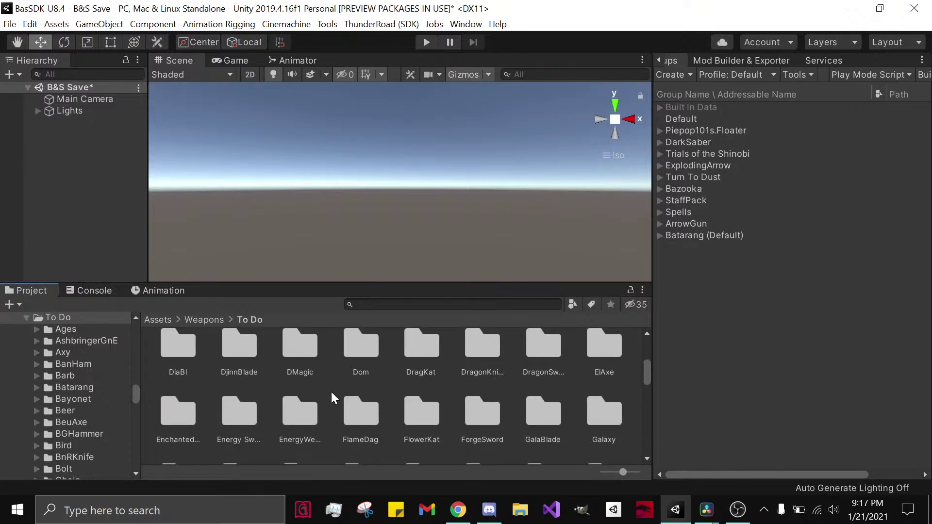
scroll(331, 390, "down", 3)
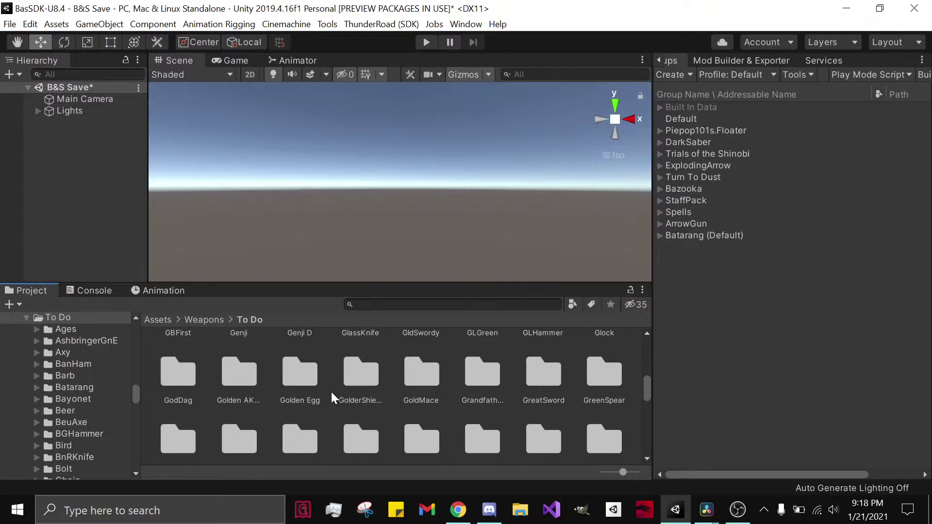
scroll(331, 392, "down", 3)
scroll(330, 391, "down", 5)
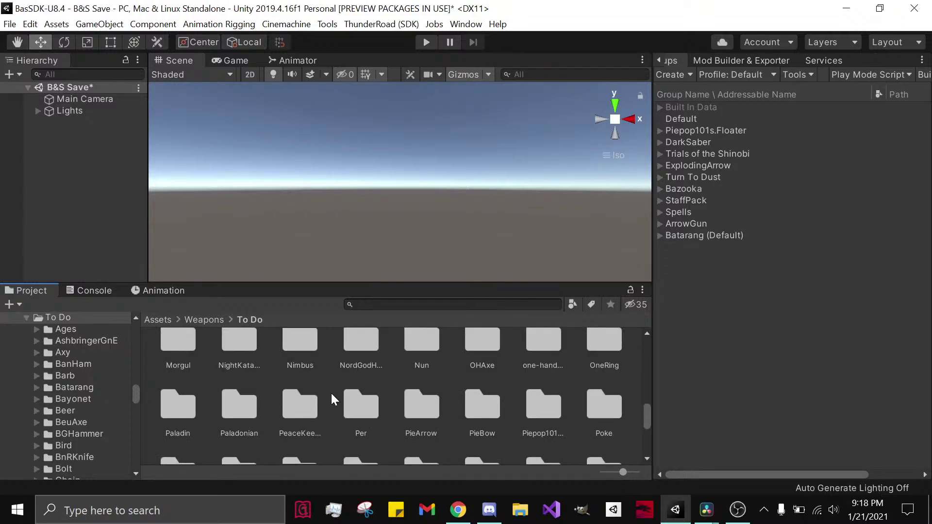
scroll(330, 399, "down", 1)
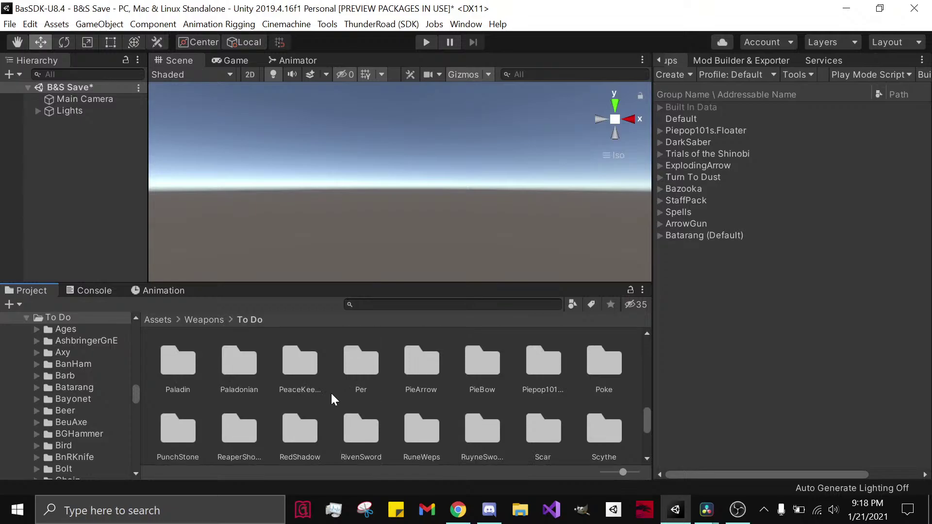
Step: Check the livestream page in Chrome, return to Unity and look through the remaining To Do weapon folders
left_click(457, 508)
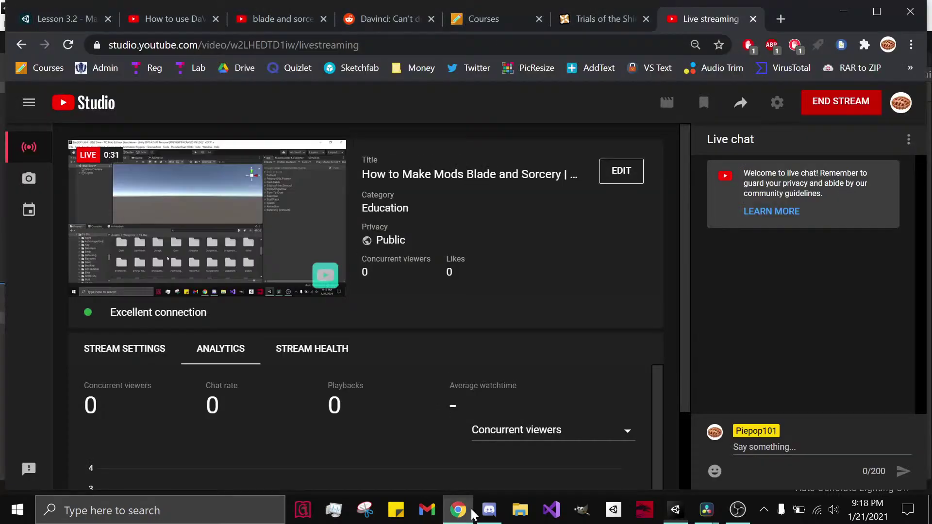
left_click(685, 516)
scroll(385, 409, "down", 5)
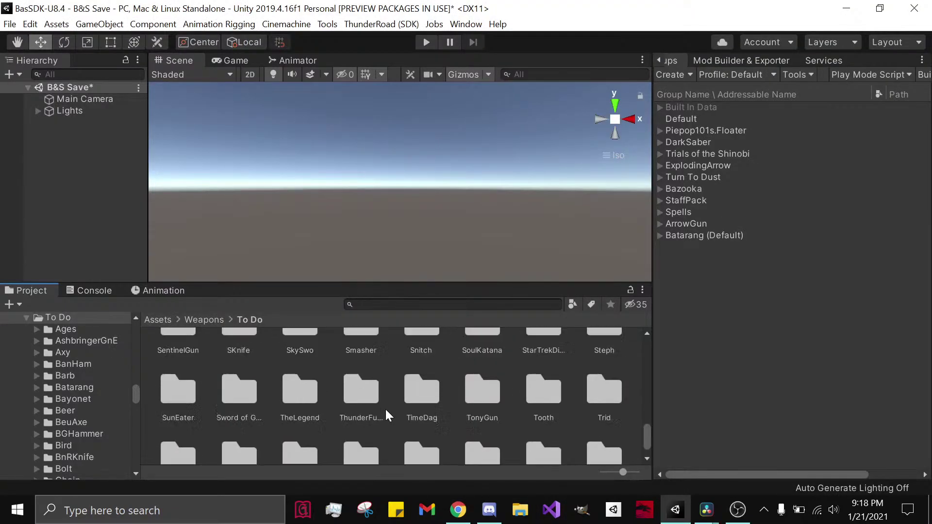
scroll(383, 411, "up", 3)
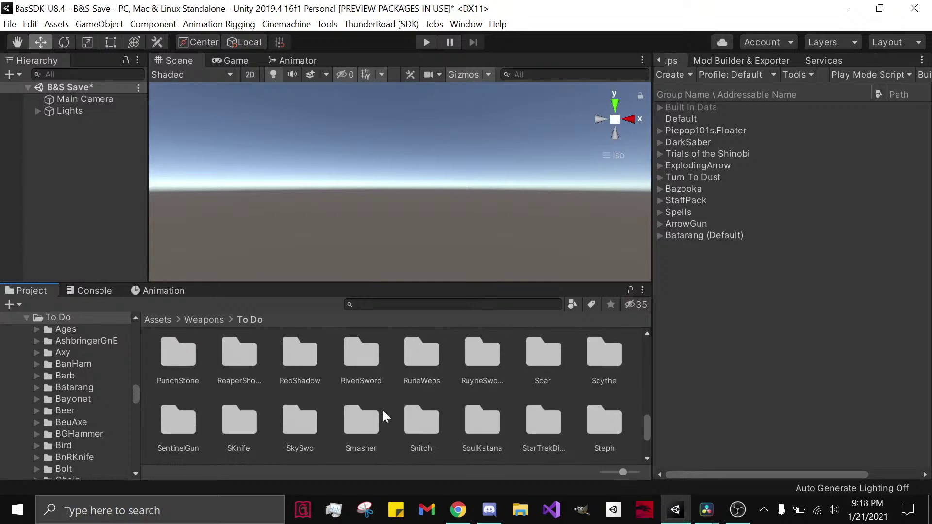
scroll(383, 418, "up", 2)
scroll(381, 418, "up", 1)
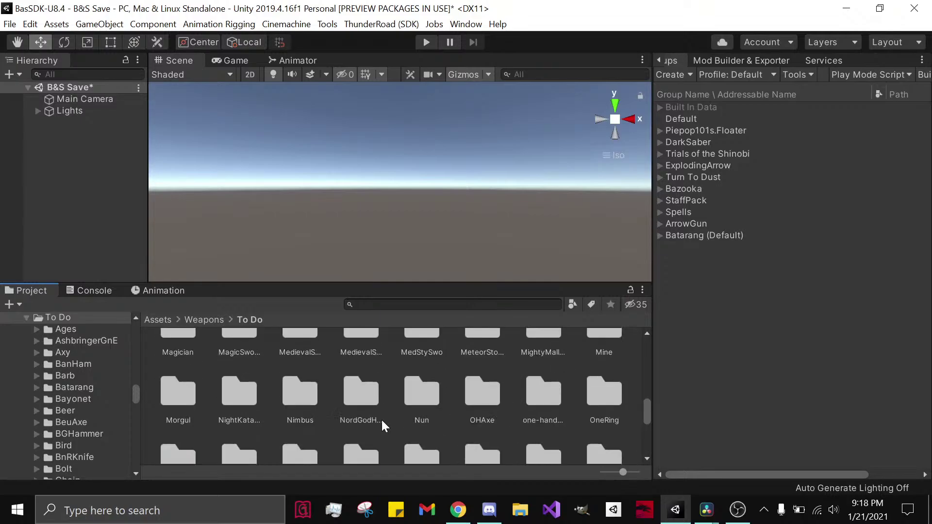
scroll(380, 418, "up", 1)
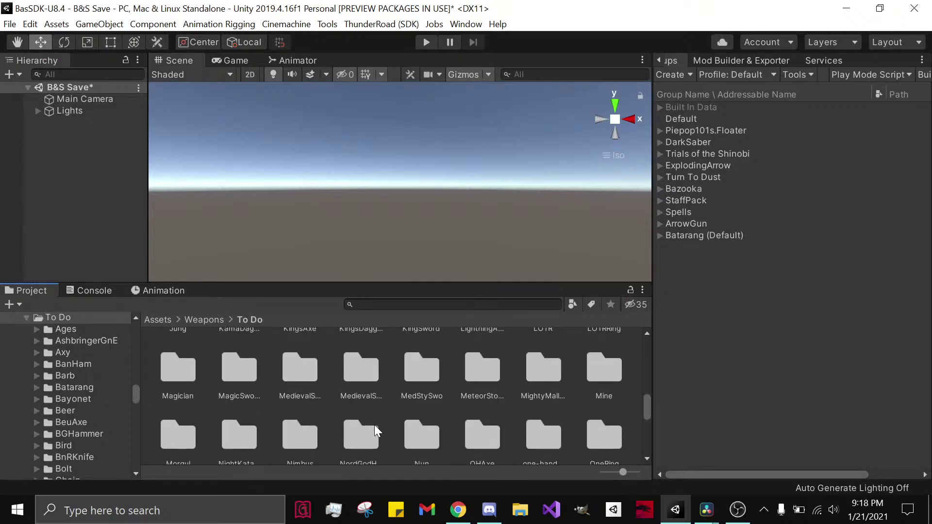
scroll(349, 410, "down", 1)
scroll(393, 436, "up", 2)
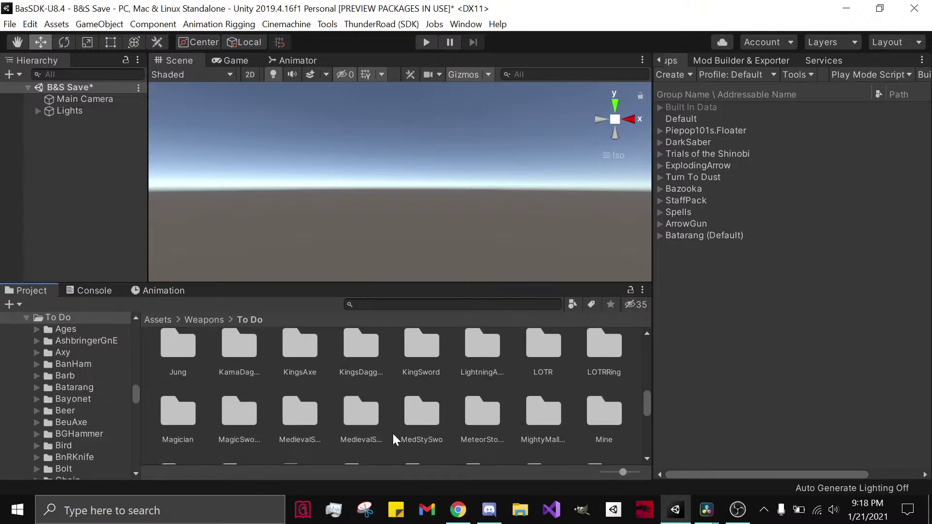
scroll(393, 436, "up", 2)
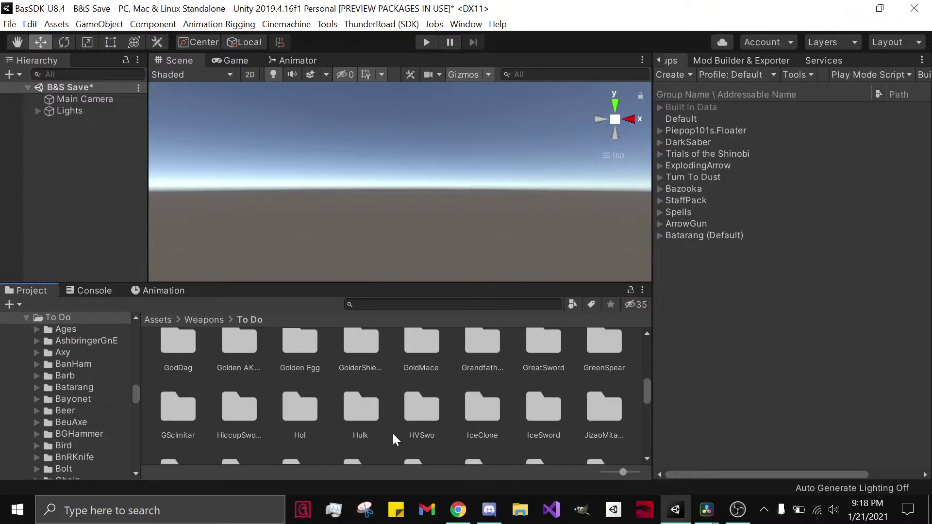
scroll(393, 439, "up", 1)
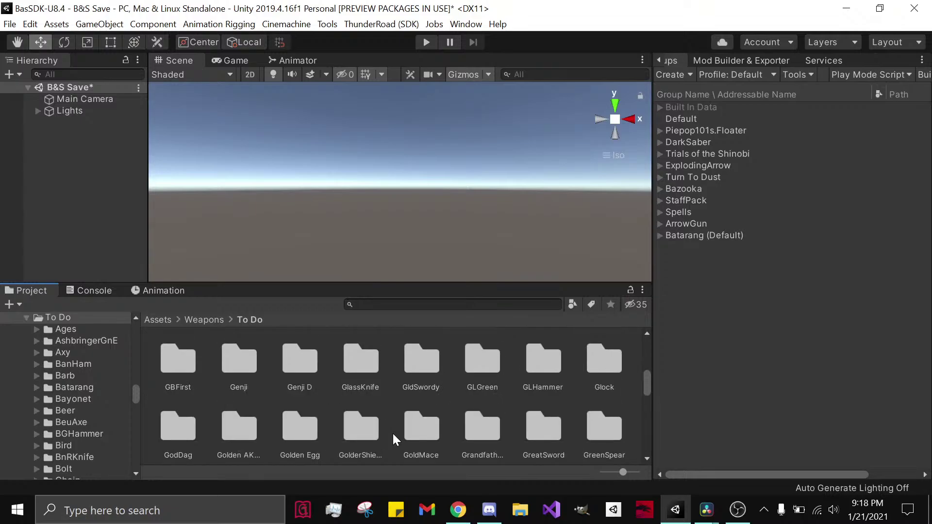
scroll(393, 439, "up", 5)
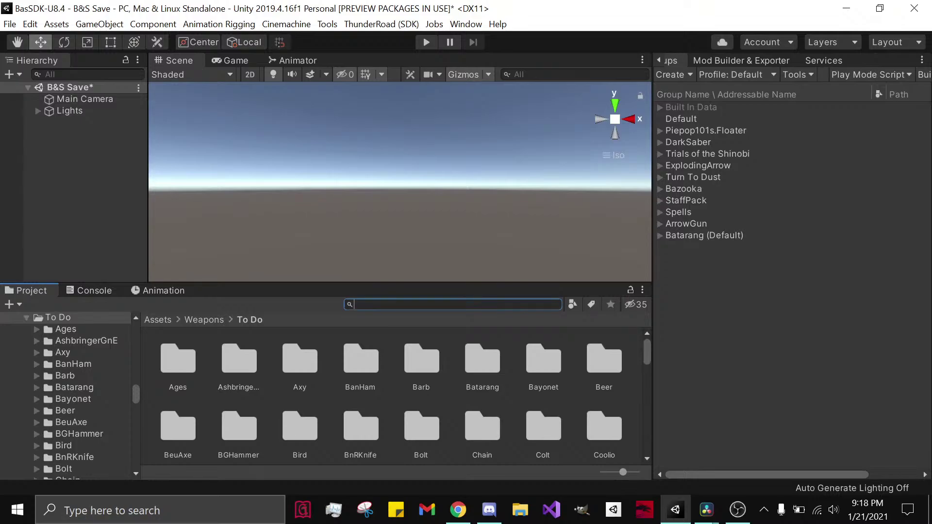
Step: Search the project for "shield", open the ExpShield folder and add its GameObject prefab to the scene, viewed from the front
type("shield")
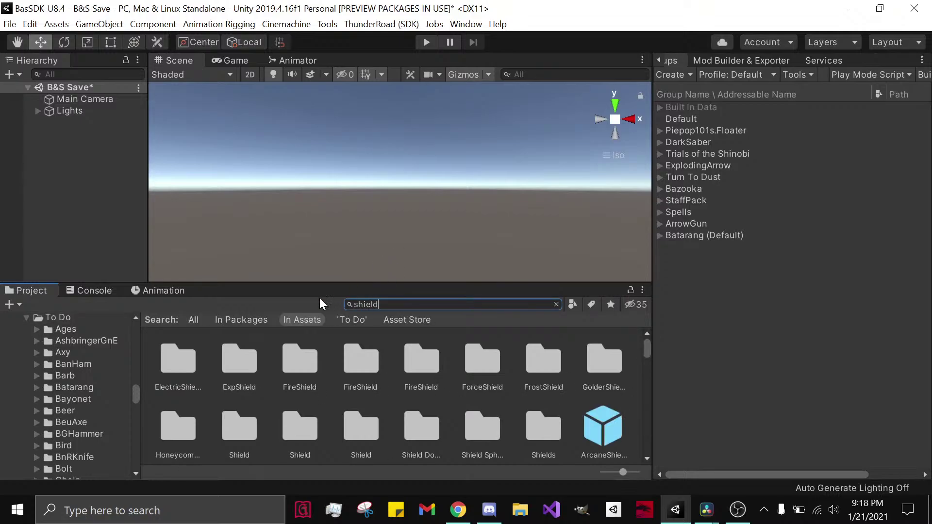
double_click(243, 360)
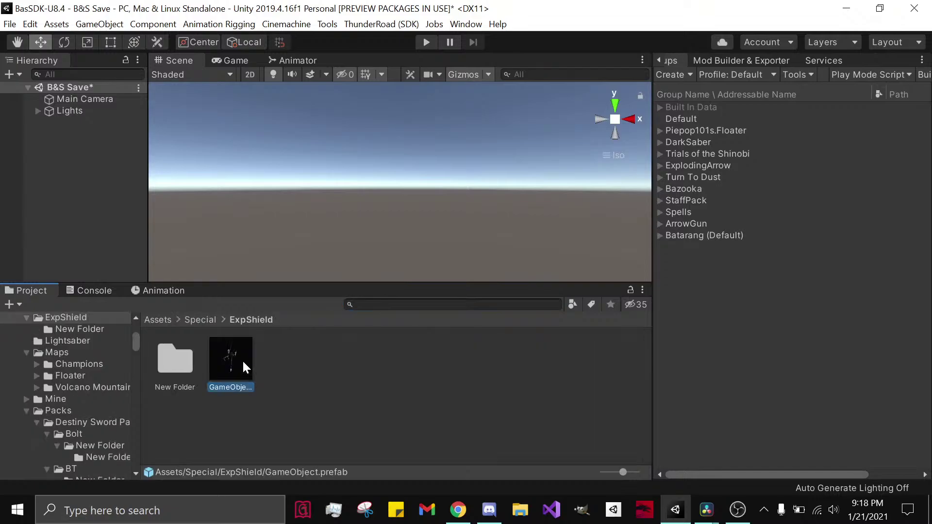
left_click_drag(229, 374, 58, 146)
double_click(77, 122)
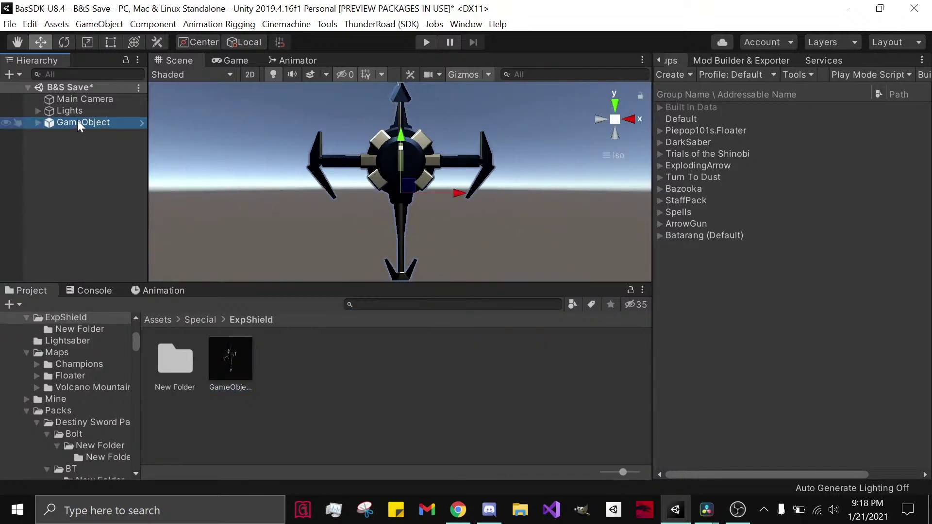
left_click_drag(347, 194, 278, 164, "alt")
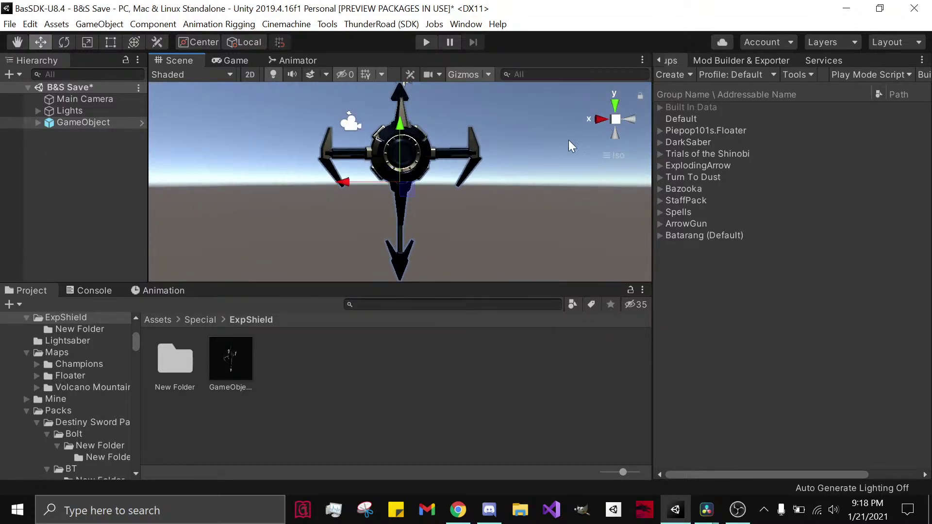
left_click(593, 121)
left_click(634, 120)
Step: Select the shield's GameObject in the scene and play its ExShield animation as a preview
left_click(197, 320)
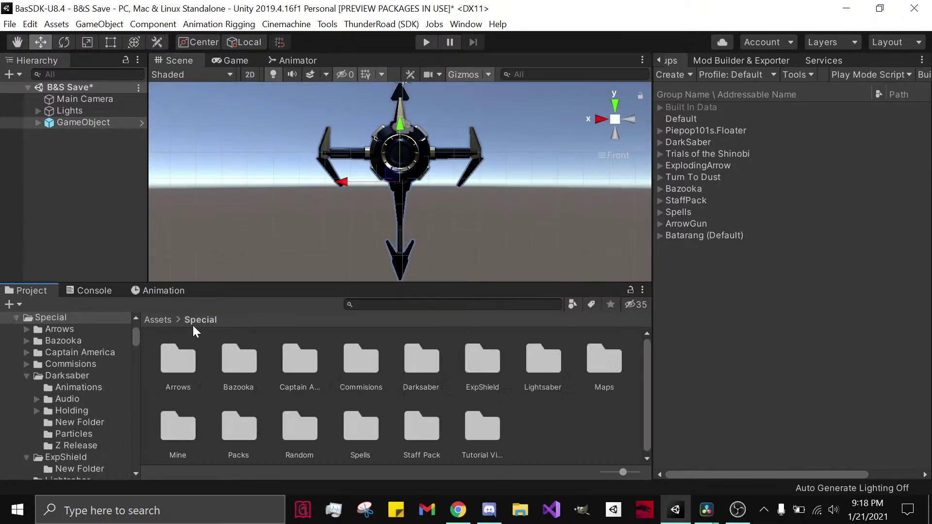
double_click(466, 369)
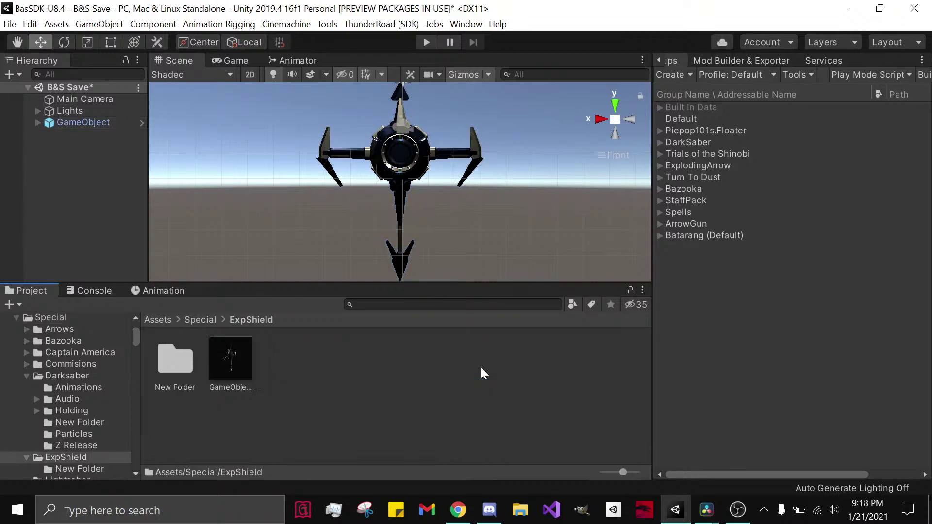
left_click(176, 291)
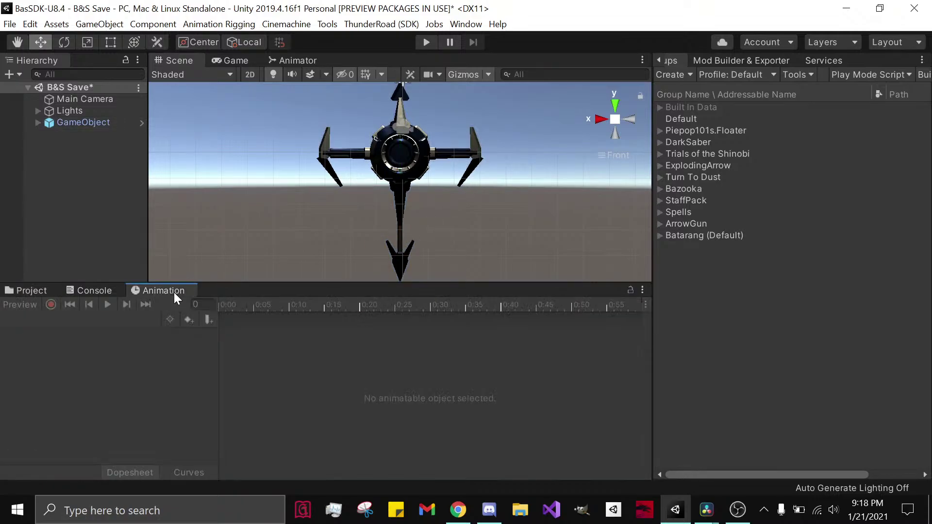
left_click(52, 292)
left_click(104, 122)
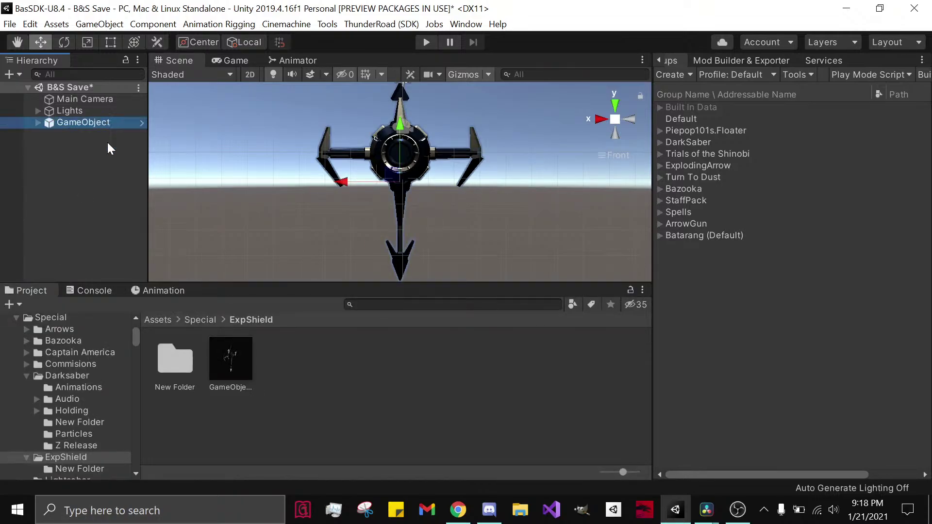
left_click(169, 289)
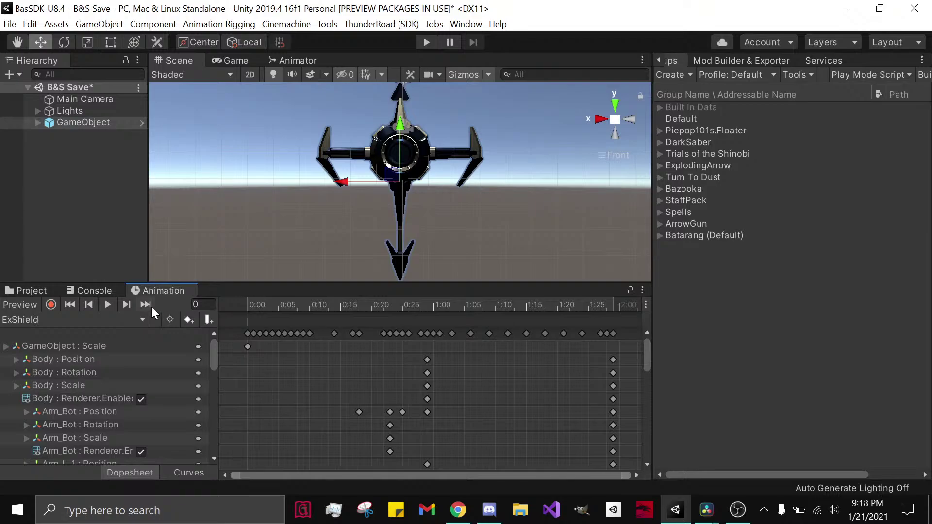
left_click(107, 305)
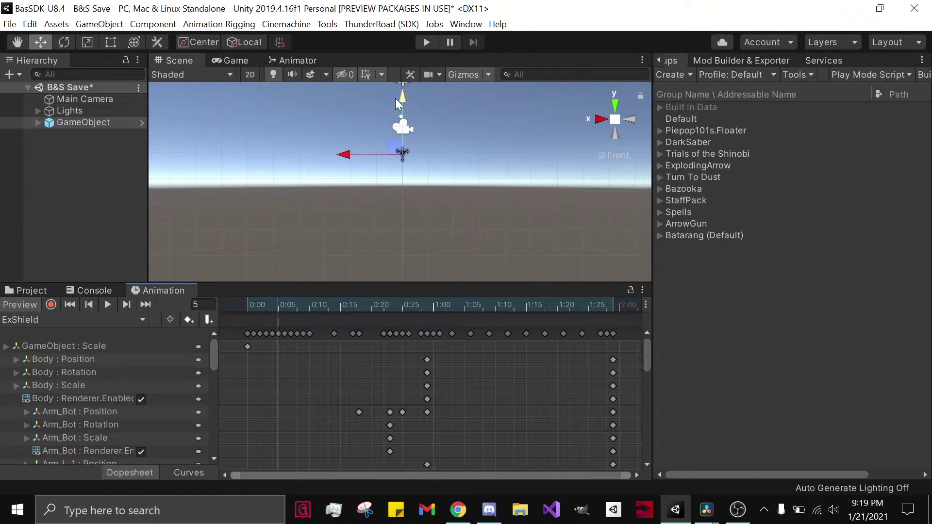
Step: Activate the combined Transform tool and unpack the shield's GameObject prefab instance in the hierarchy
left_click(130, 45)
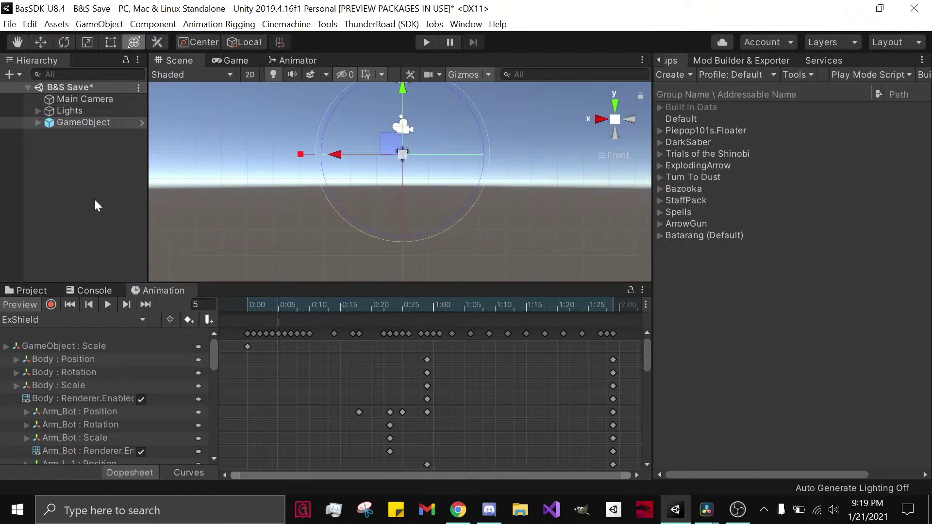
right_click(78, 122)
left_click(116, 226)
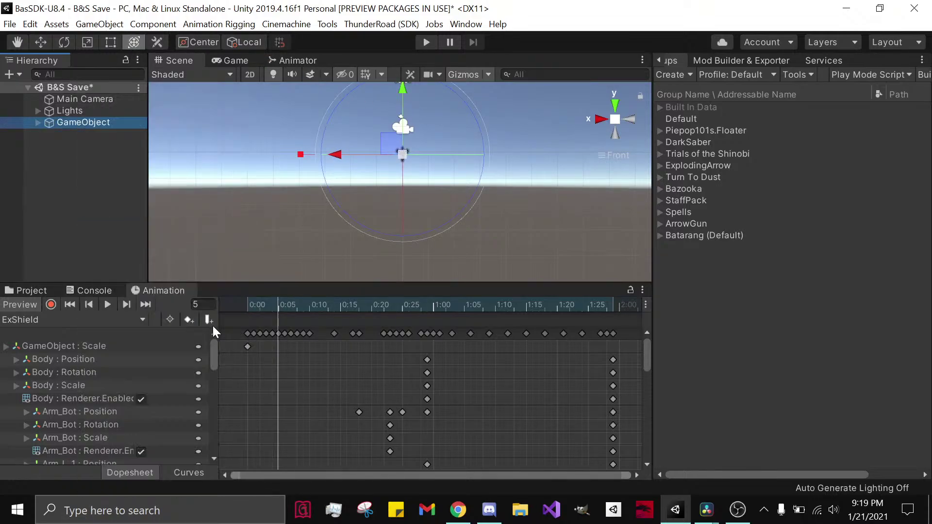
Step: Examine the Body's scale properties in the ExShield animation
left_click(83, 386)
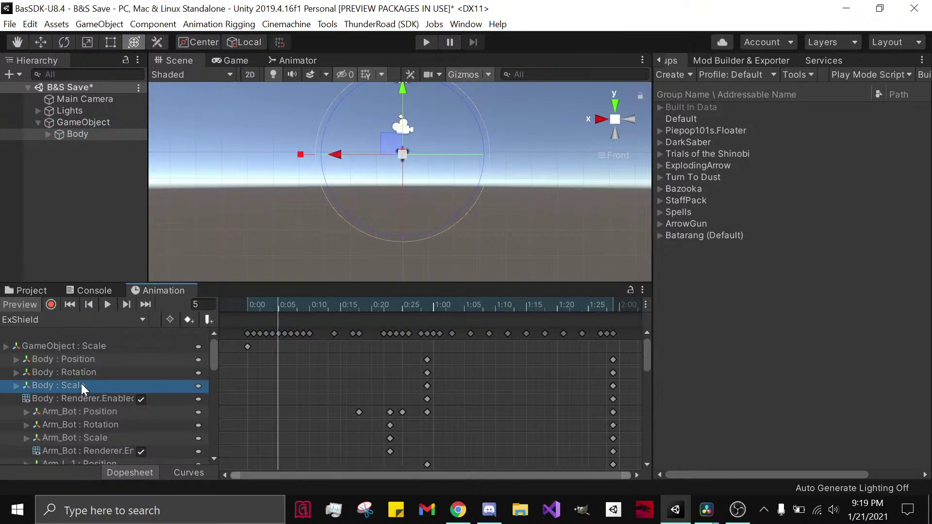
scroll(80, 384, "down", 2)
scroll(79, 381, "up", 2)
left_click(16, 385)
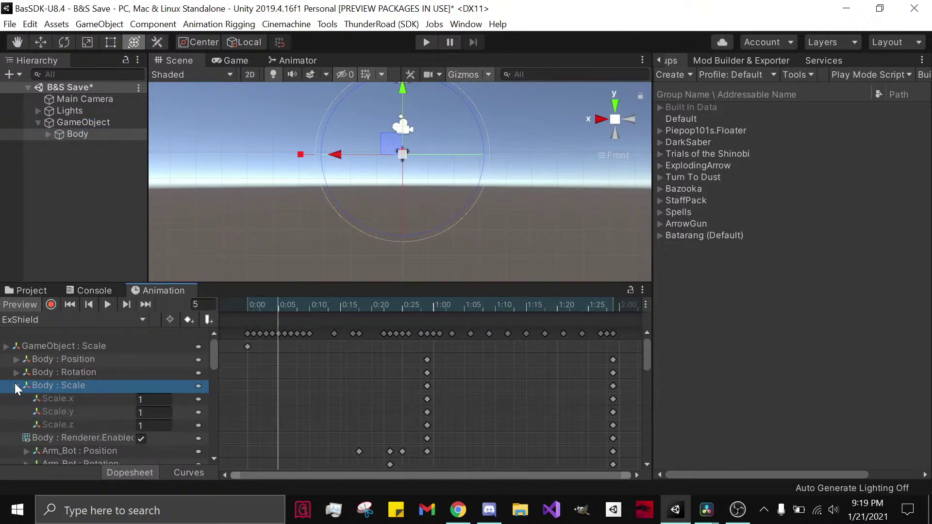
left_click(15, 385)
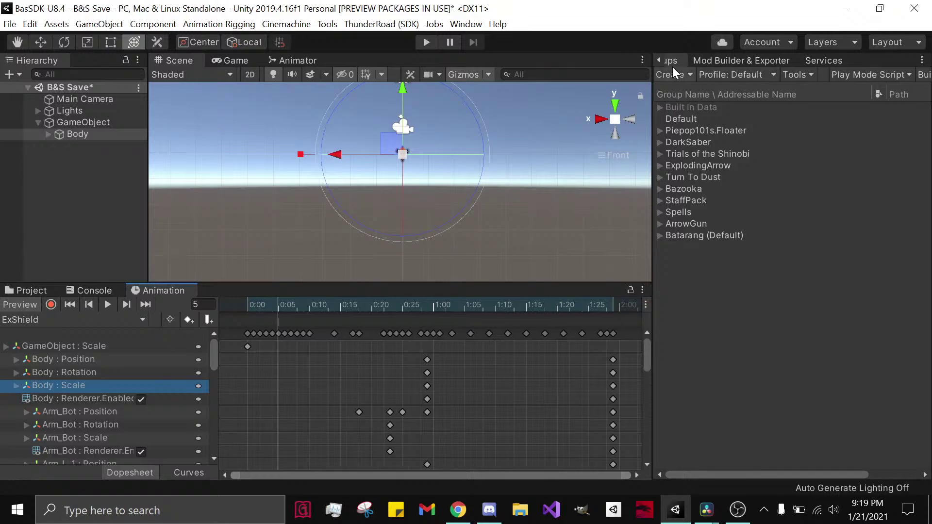
Step: Select the shield's GameObject in the scene and display its transform and component properties
left_click(65, 122)
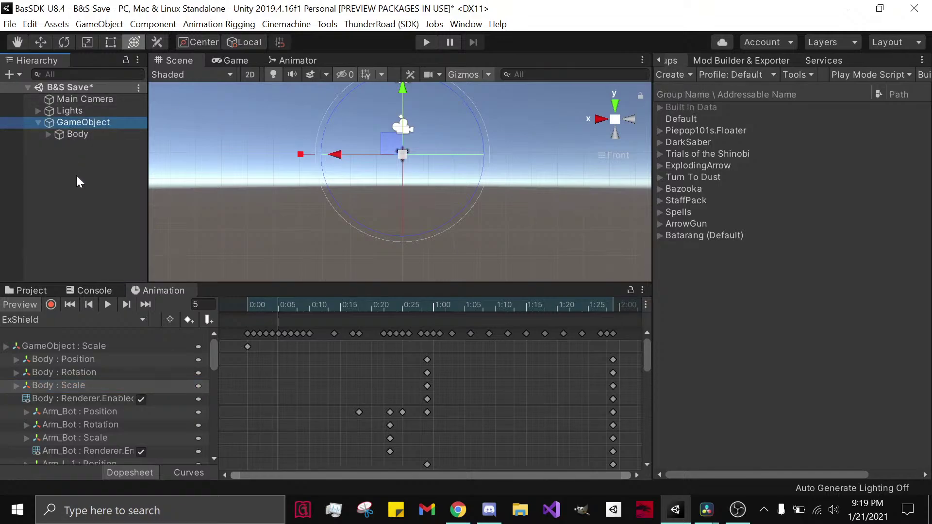
left_click(77, 100)
left_click(76, 121)
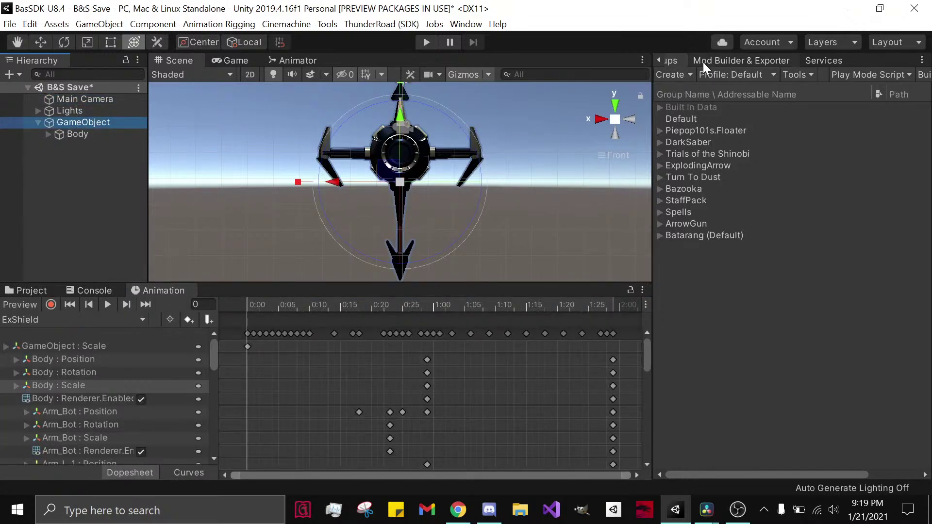
left_click(658, 60)
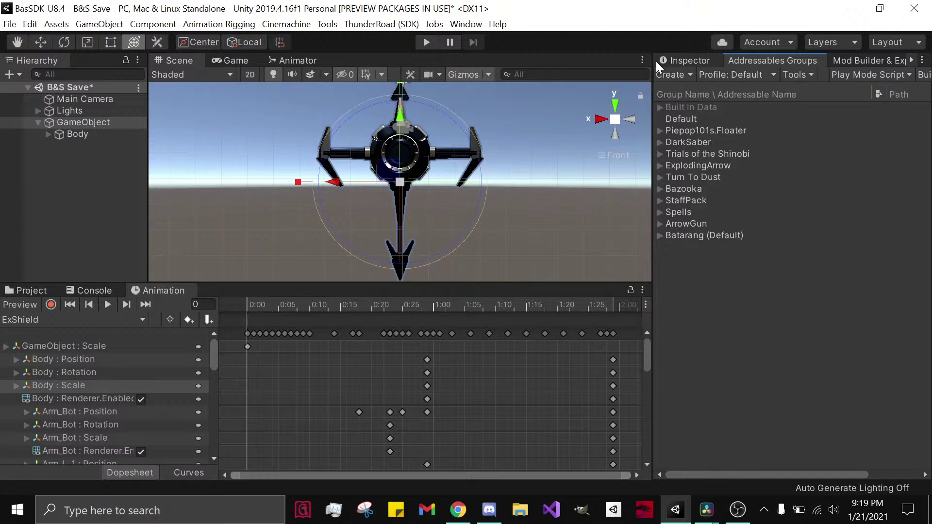
left_click(683, 61)
scroll(386, 182, "up", 4)
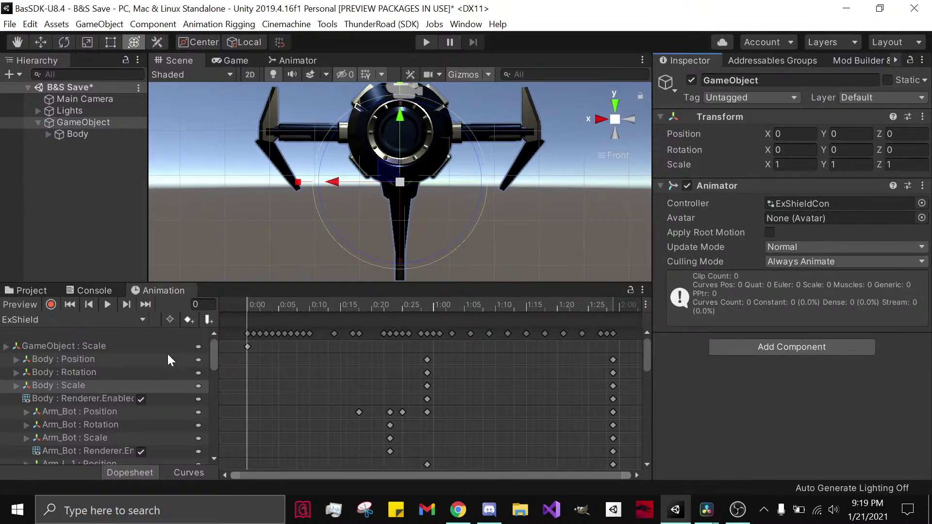
Step: Play the ExShield animation, return to frame 0 and check the GameObject's scale keys there
left_click(104, 306)
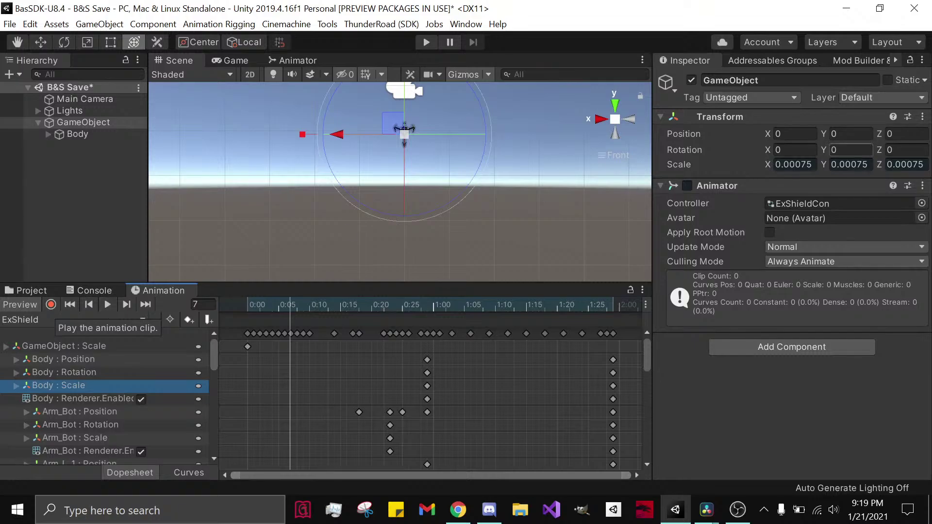
left_click_drag(290, 305, 237, 301)
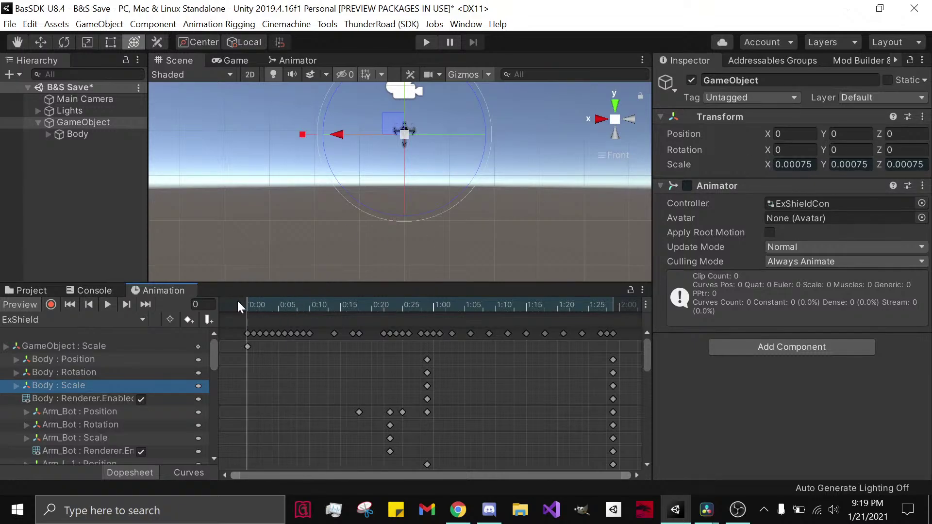
left_click(247, 333)
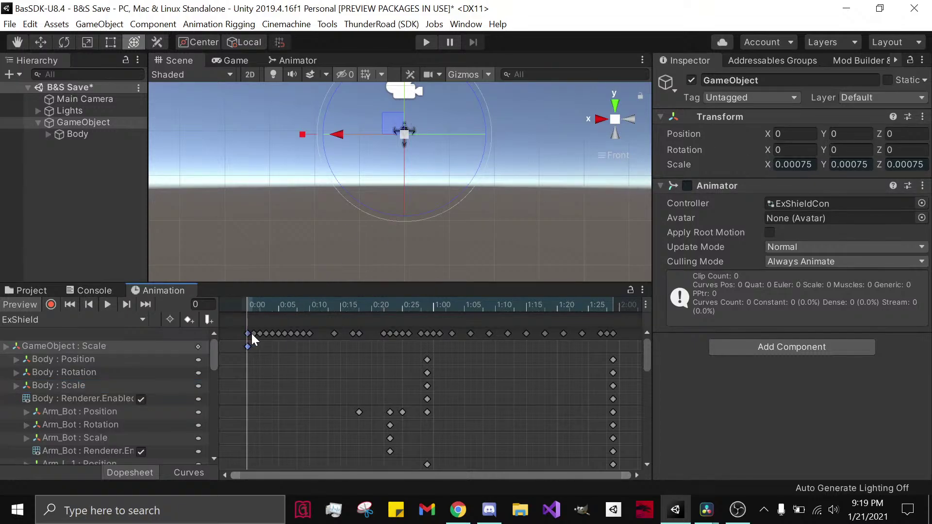
left_click(6, 346)
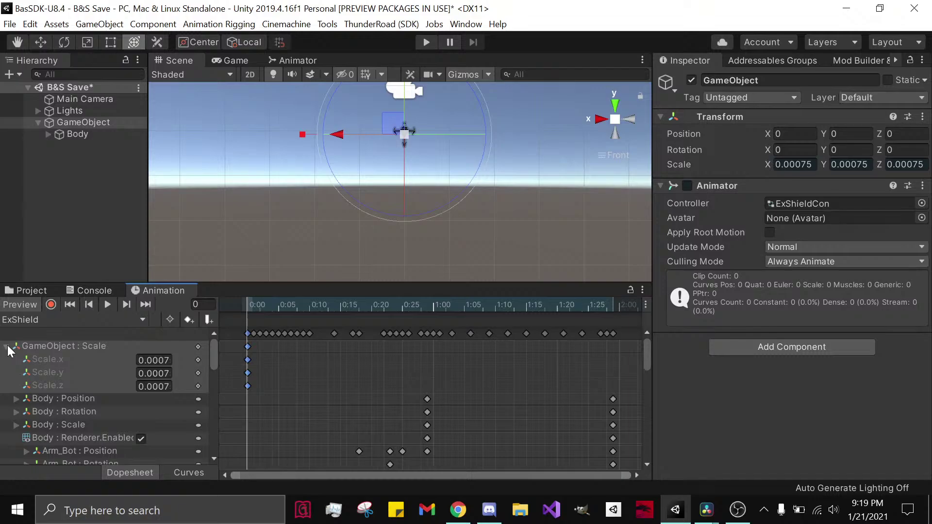
left_click(7, 345)
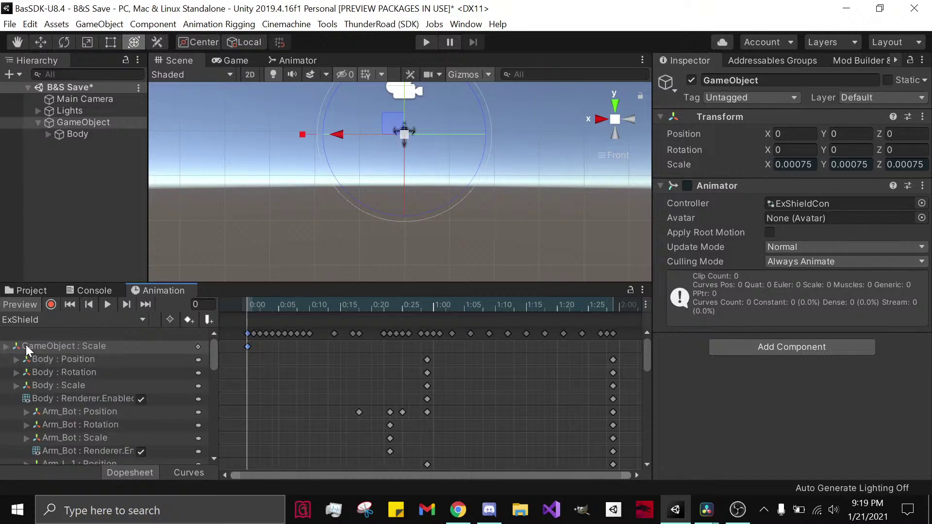
Step: Remove the GameObject : Scale property from the ExShield animation and view the shield at its new size
right_click(47, 344)
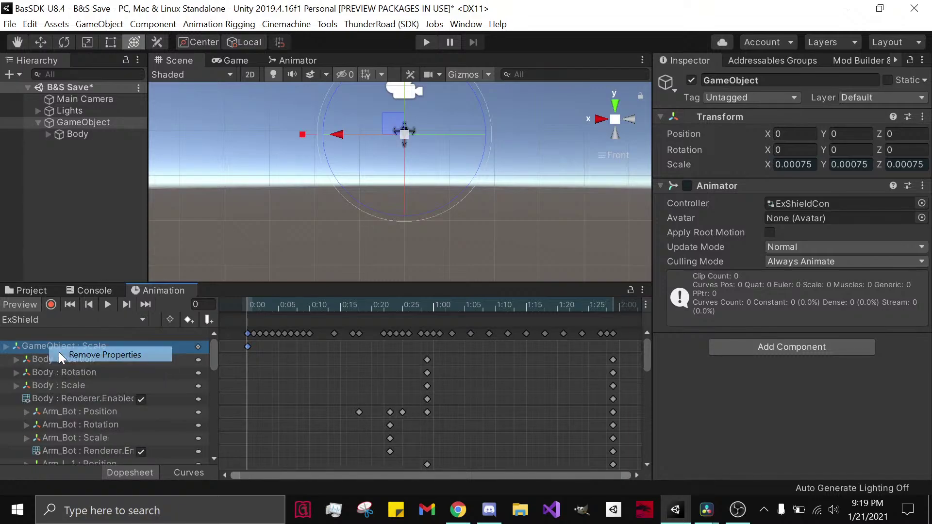
left_click(59, 351)
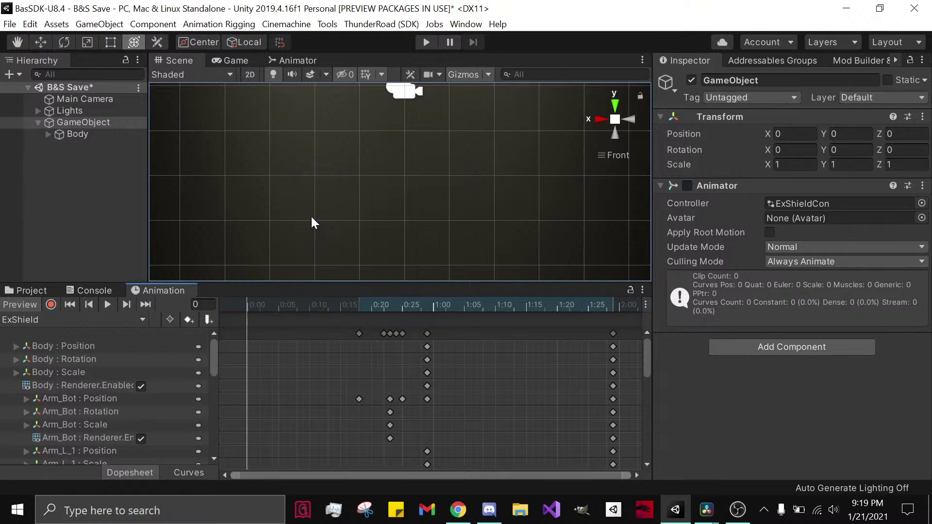
scroll(310, 215, "down", 5)
scroll(362, 235, "up", 10)
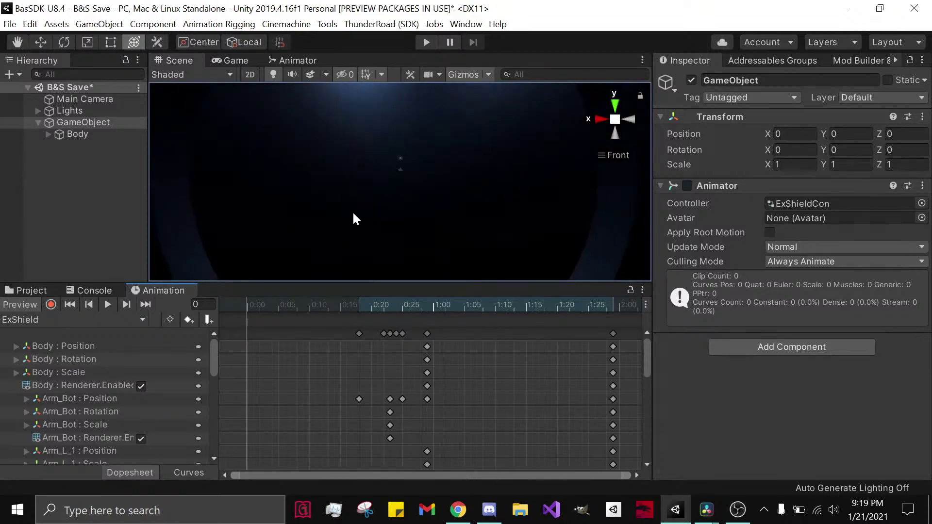
scroll(392, 206, "down", 8)
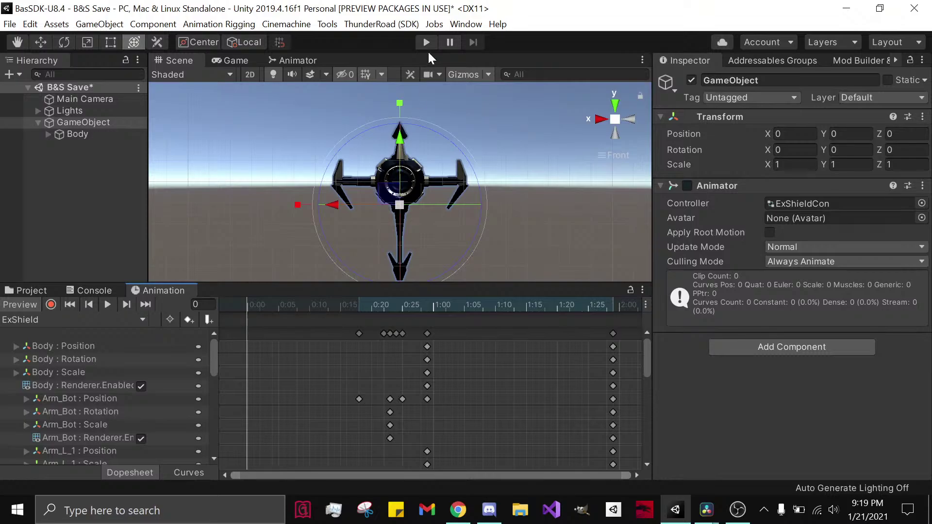
Step: Preview the ExShield animation without its scale property, reselect the GameObject and play it again
left_click(107, 304)
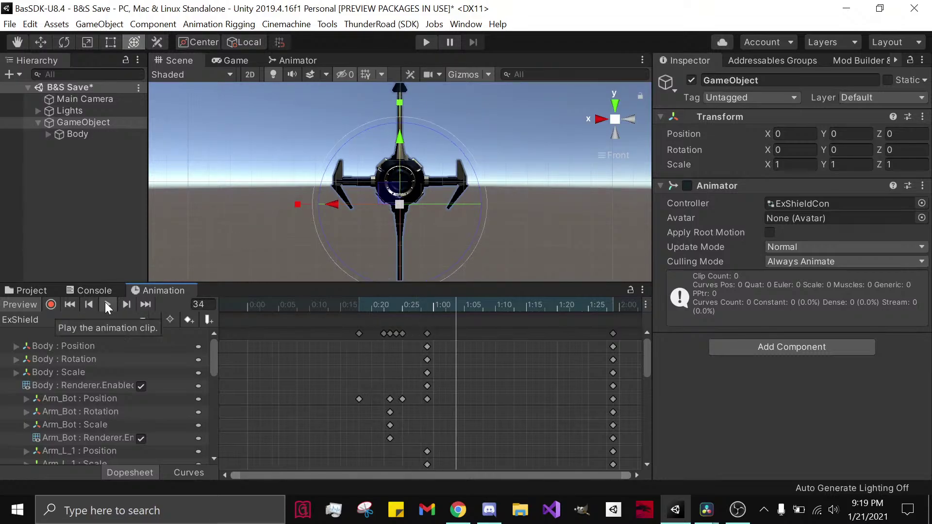
left_click(107, 305)
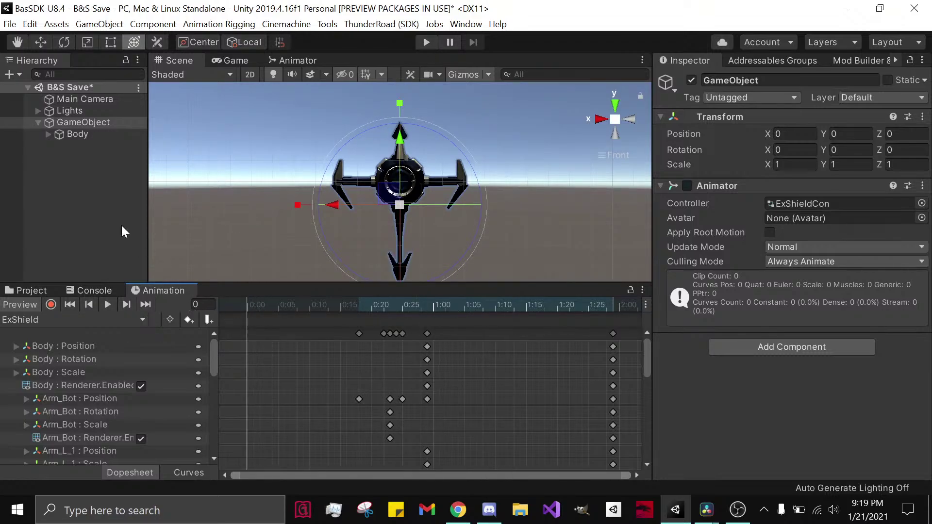
left_click(76, 111)
left_click(76, 121)
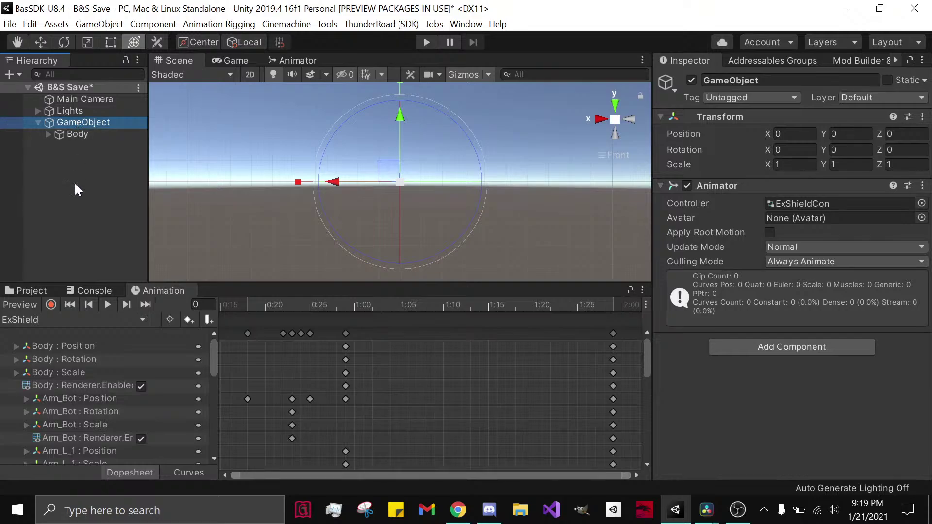
left_click(109, 303)
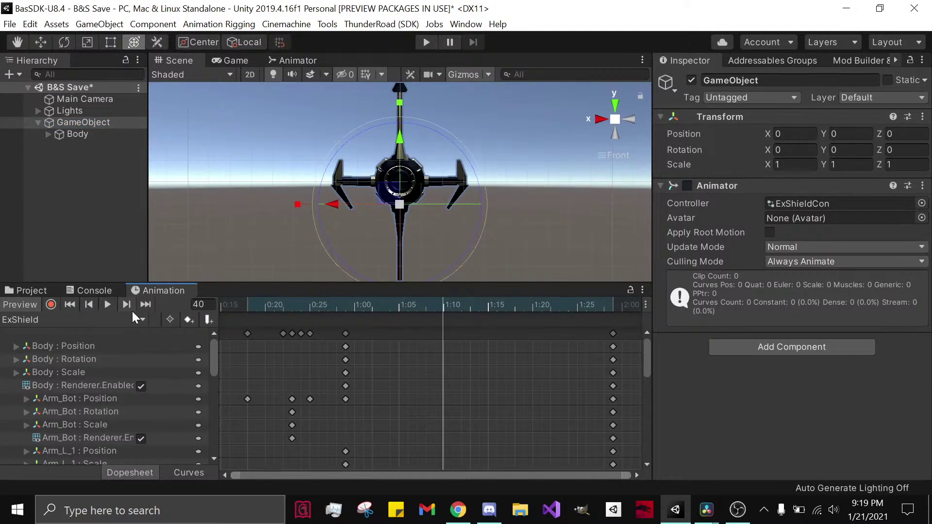
Step: Undo the removal of the GameObject's scale property and return the ExShield animation to frame 0
key("ctrl+z")
key("ctrl+z")
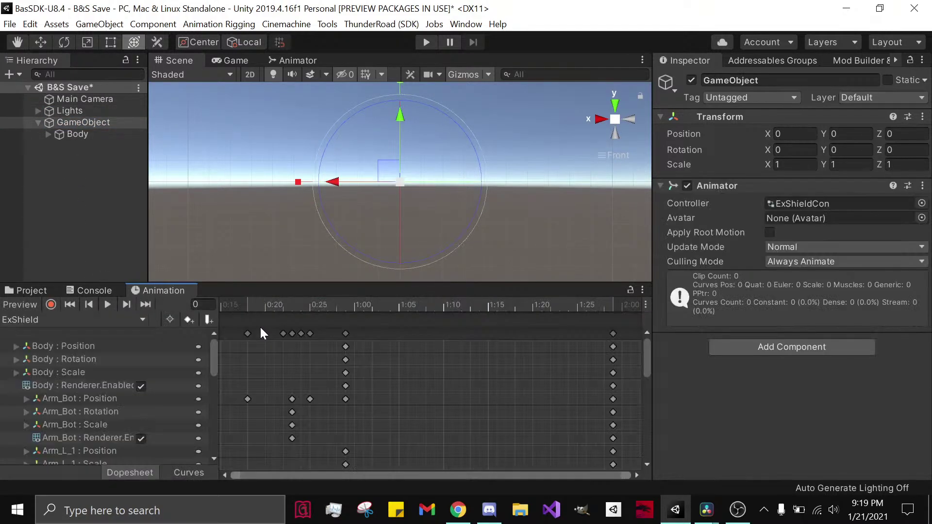
left_click_drag(251, 307, 165, 302)
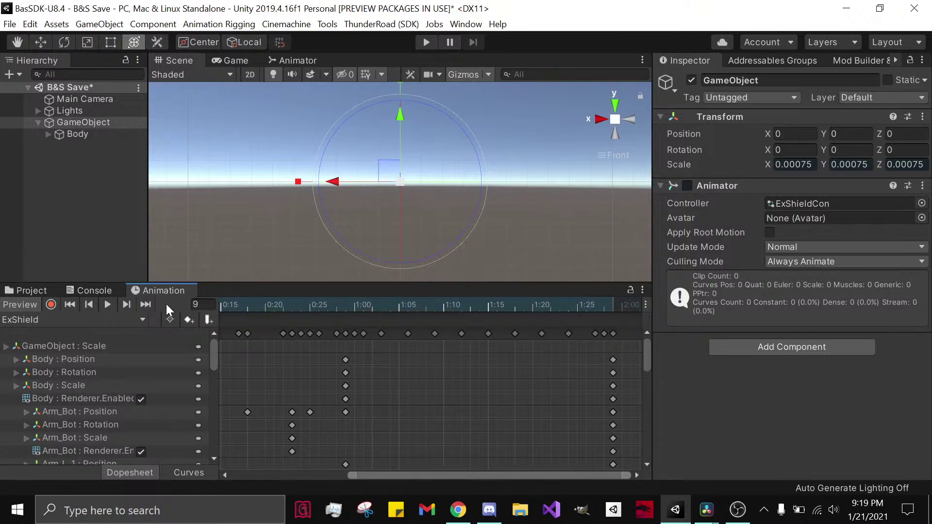
middle_click_drag(260, 344, 538, 375)
left_click_drag(323, 309, 211, 315)
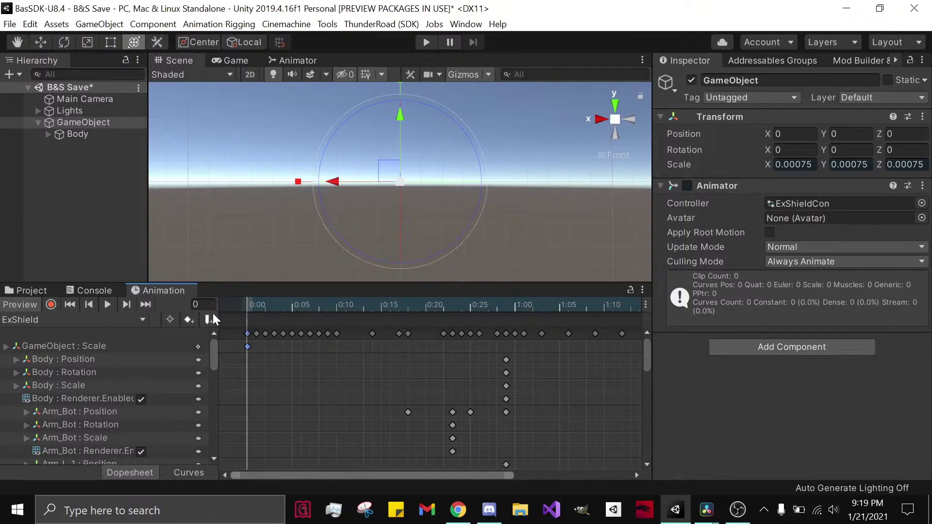
Step: Play the ExShield animation again and view the moving shield from a different angle
left_click(108, 305)
left_click(107, 306)
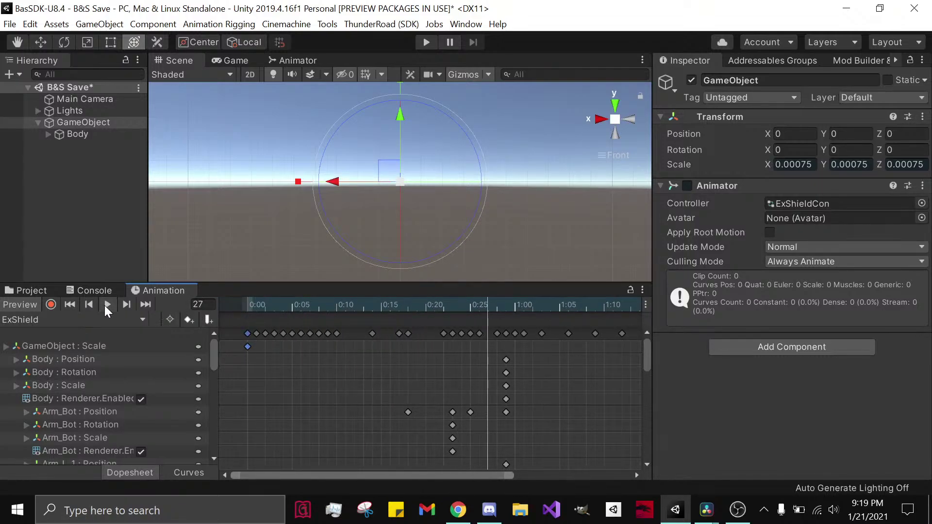
left_click_drag(366, 207, 383, 250, "alt")
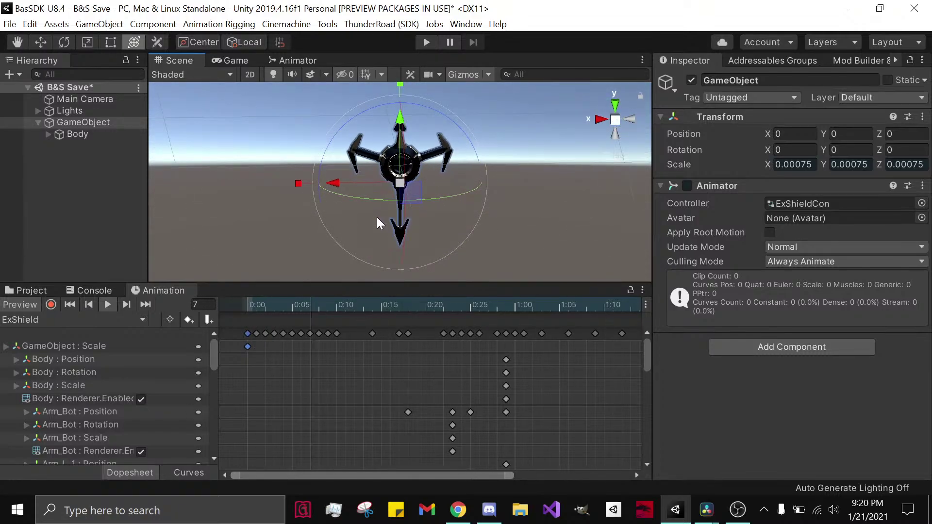
left_click_drag(373, 236, 353, 204, "alt")
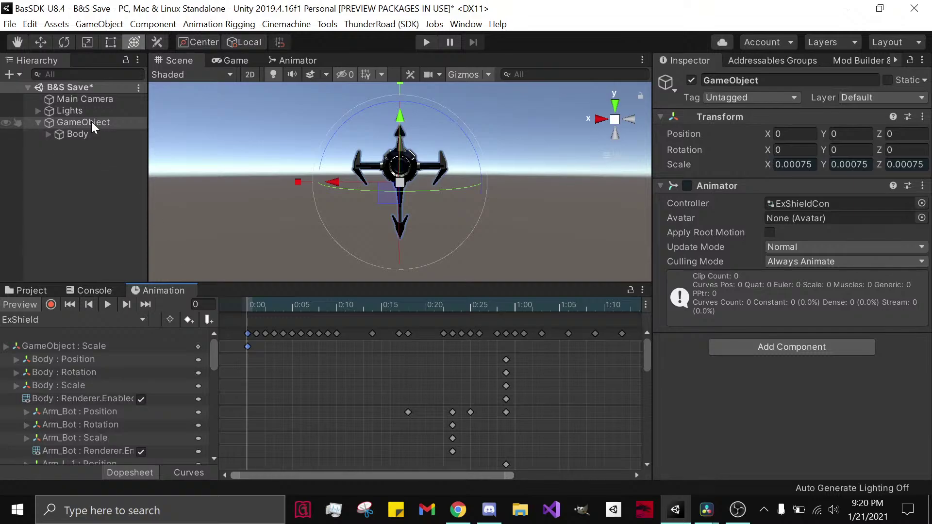
Step: Compare the GameObject's scale outside the preview with its scale during ExShield playback, ending at frame 0
left_click(75, 121)
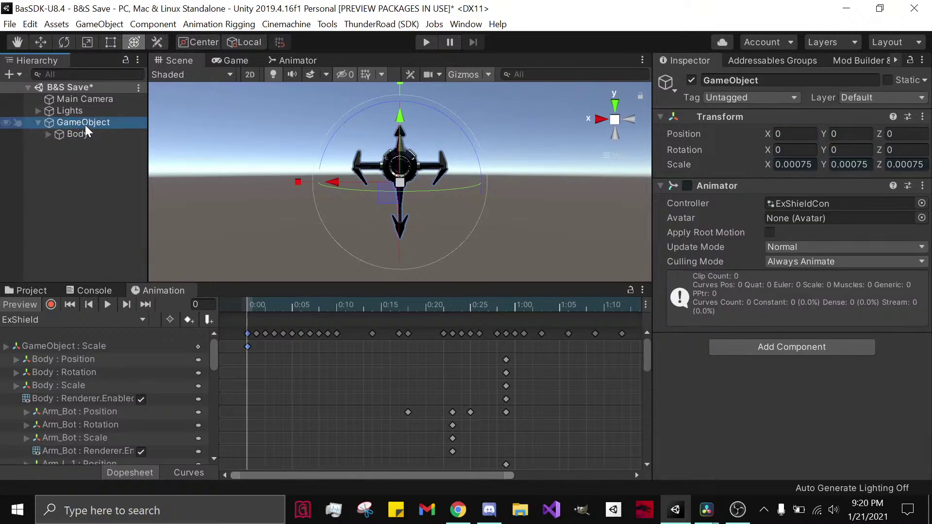
double_click(85, 112)
left_click(86, 123)
left_click(794, 165)
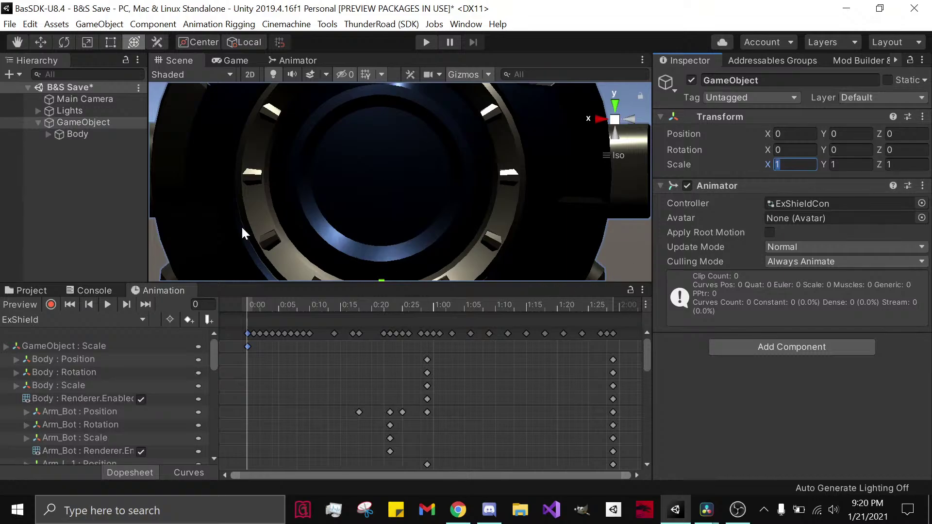
left_click(107, 305)
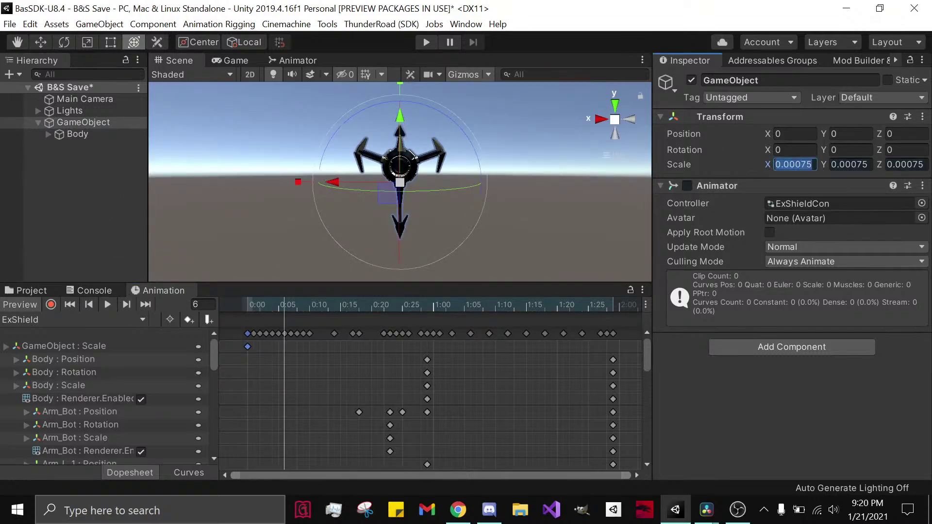
left_click(241, 307)
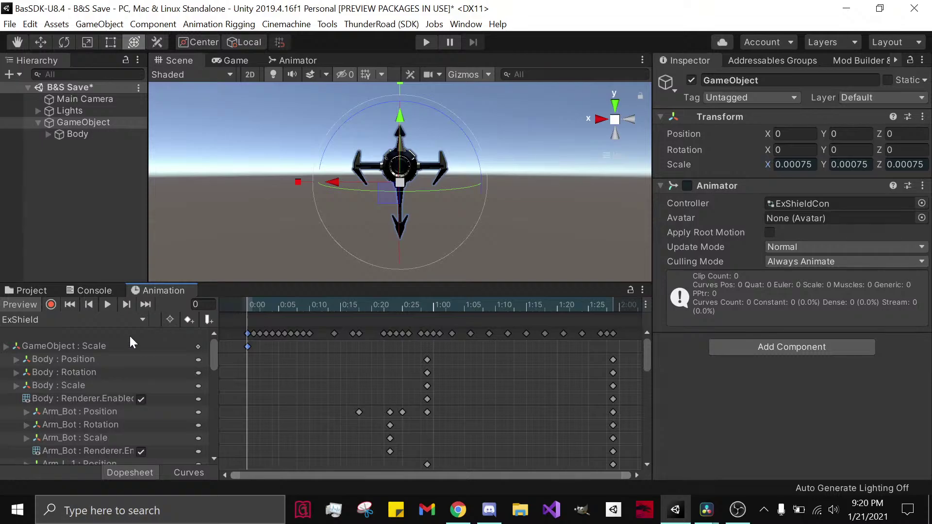
Step: Examine the GameObject's X, Y and Z scale keys and the other keyframes along the ExShield timeline
left_click(6, 346)
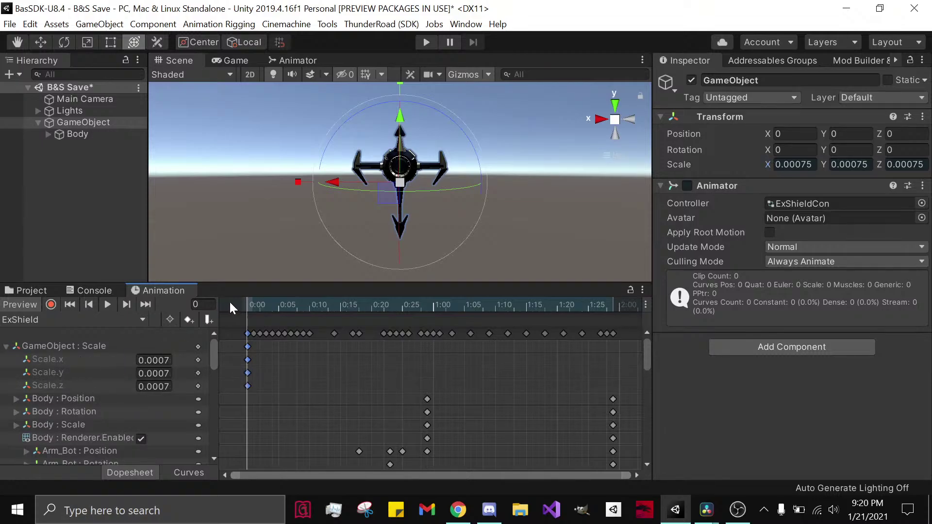
left_click_drag(255, 304, 266, 333)
left_click(395, 334)
left_click(409, 331)
left_click(526, 334)
left_click(545, 334)
left_click_drag(545, 335, 538, 313)
Step: Try moving the shield to X position 0.337 at frame 0, and check the first scale keyframe
left_click_drag(331, 183, 264, 188)
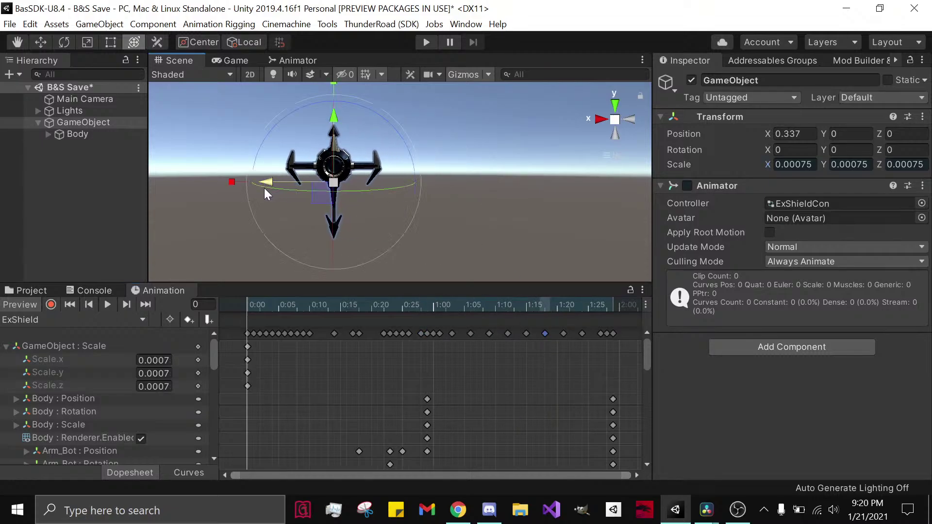
left_click(248, 333)
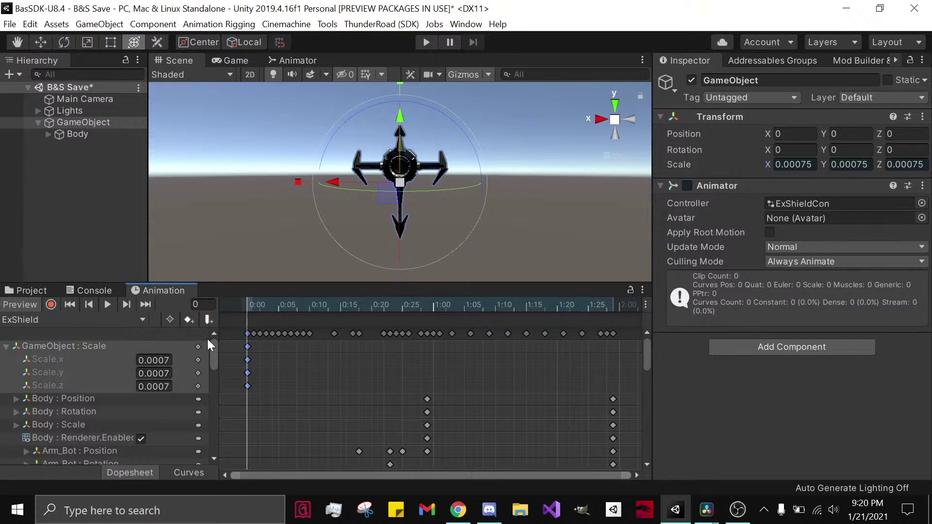
left_click(6, 346)
Step: Select the keyframes across the first part of the ExShield timeline to examine which properties they belong to
left_click_drag(242, 329, 269, 330)
left_click(308, 364)
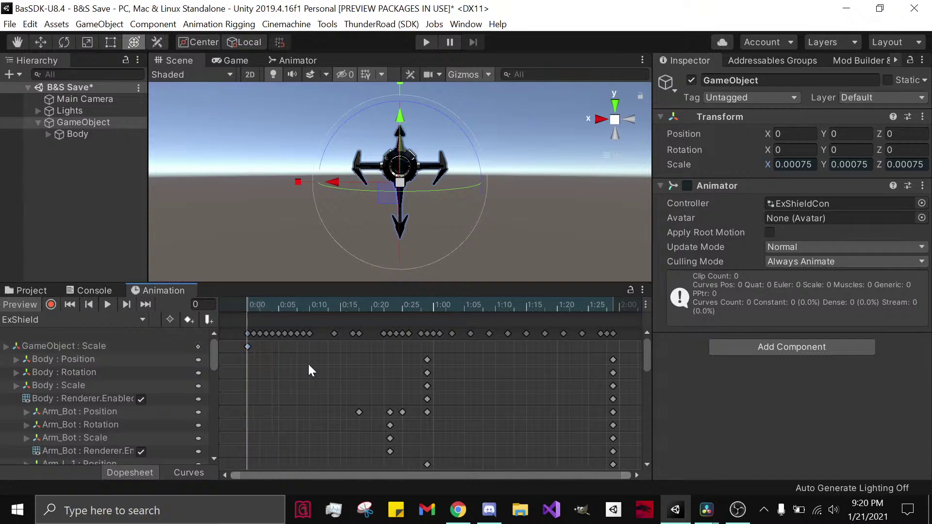
left_click_drag(333, 333, 426, 332)
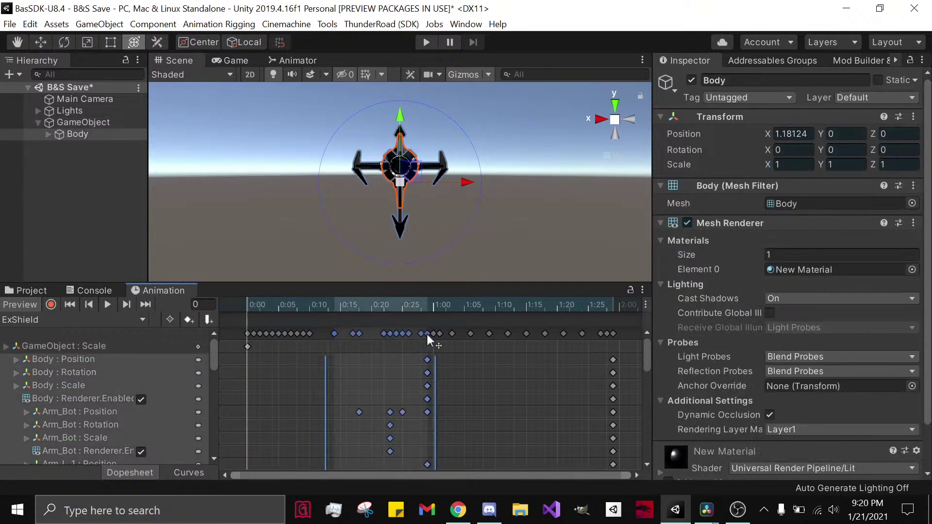
left_click(497, 383)
left_click(247, 334)
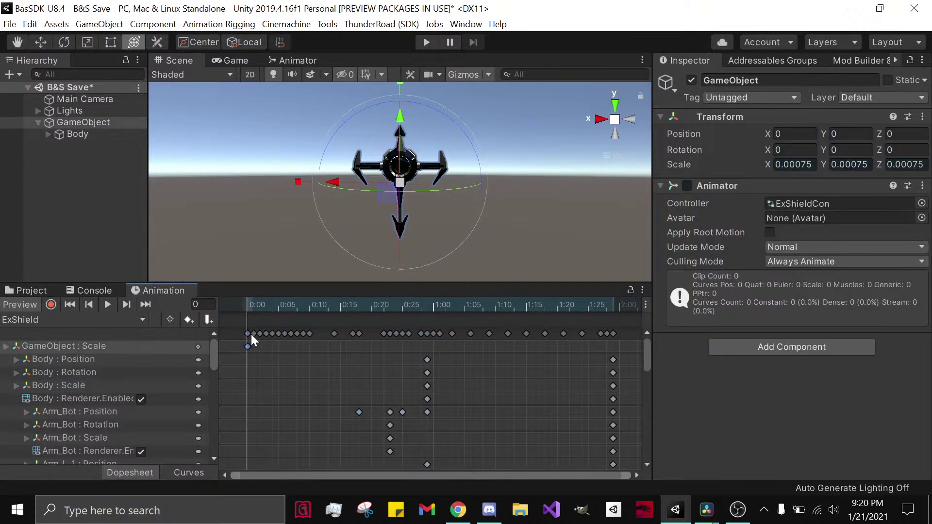
left_click(260, 334, "shift")
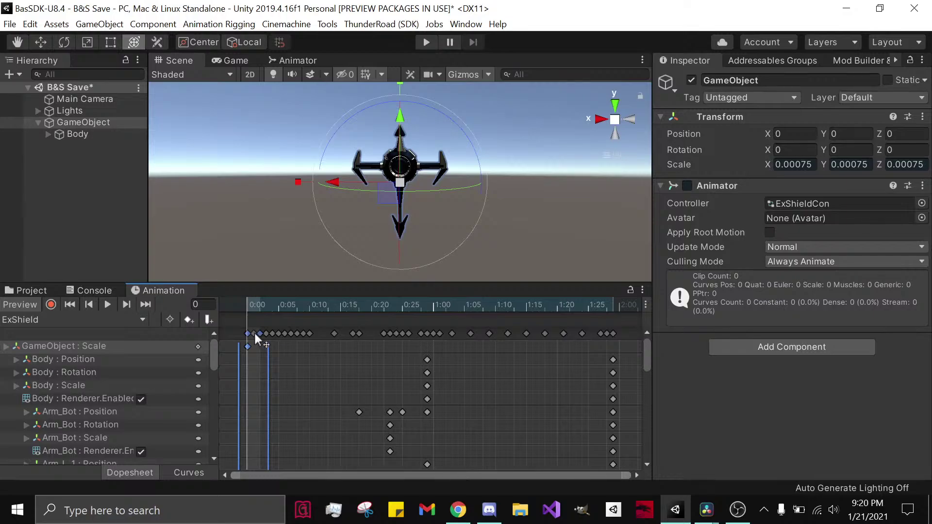
left_click(266, 336, "shift")
left_click_drag(271, 333, 408, 363)
Step: Look through the full ExShield property list for the parts whose animated properties no longer match the model
scroll(408, 368, "down", 1)
scroll(138, 391, "down", 5)
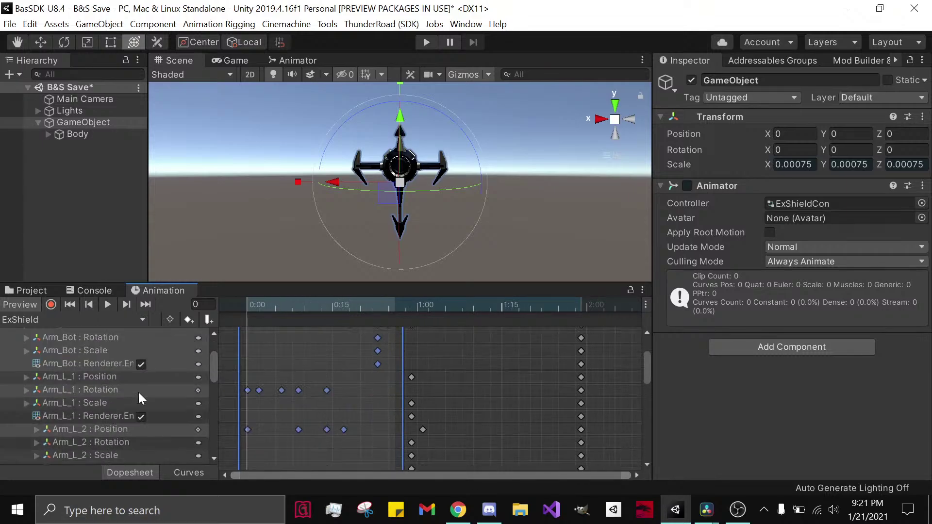
scroll(138, 394, "down", 8)
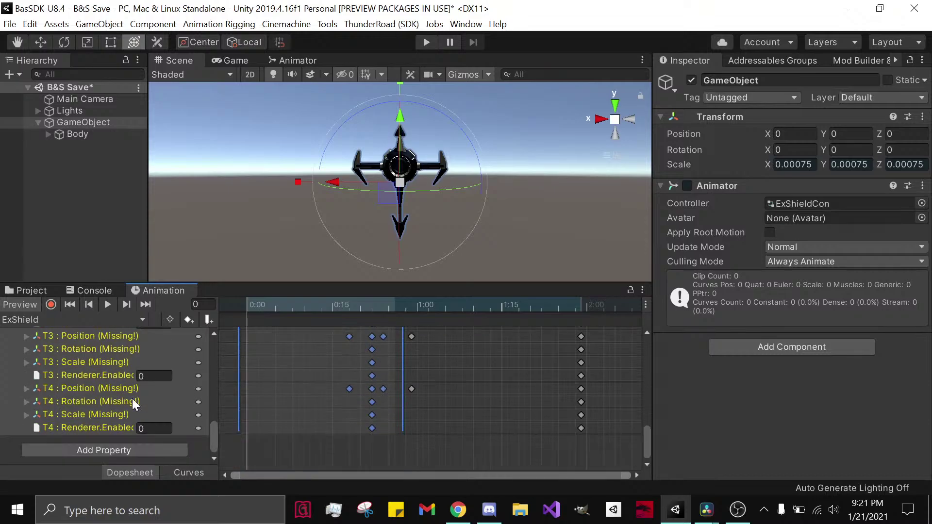
scroll(129, 402, "up", 5)
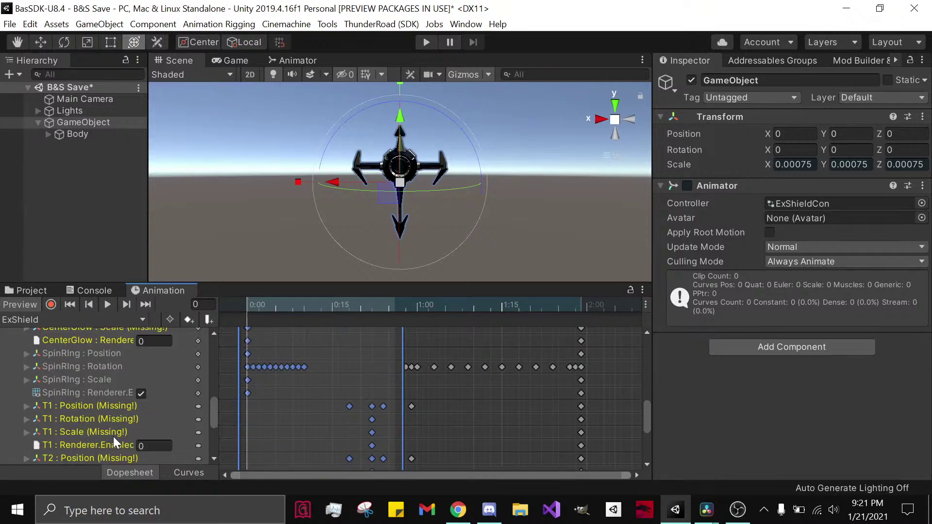
left_click(39, 290)
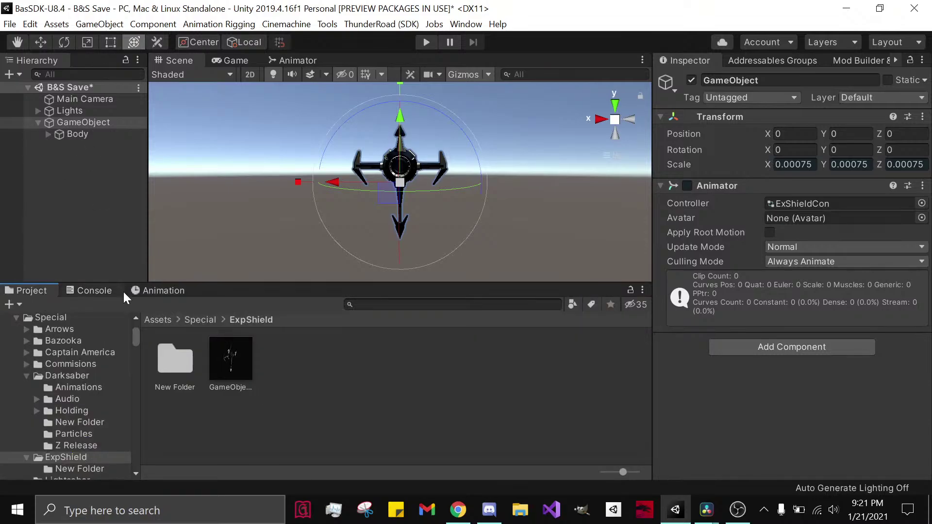
left_click(142, 290)
Step: Delete the GameObject from the scene and replace it with the SM_Shield_Anim model from ExpShield's New Folder
right_click(102, 125)
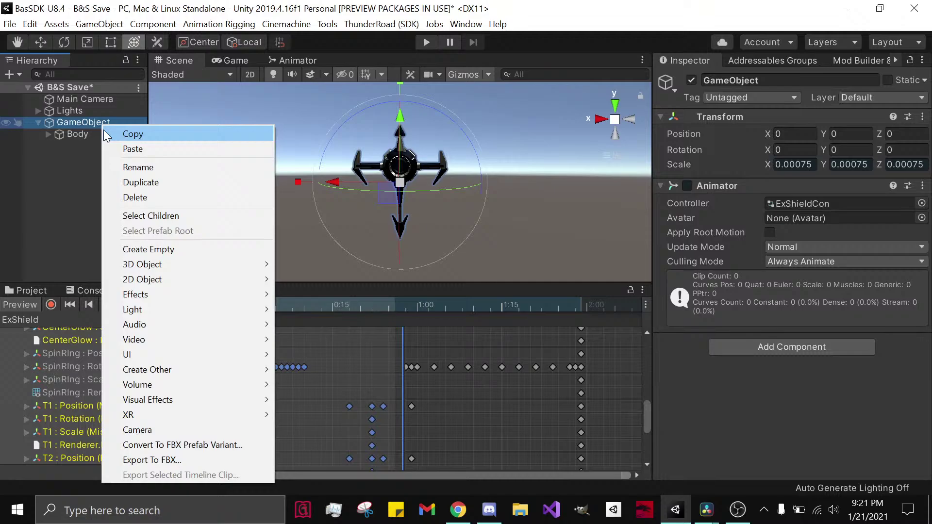
left_click(124, 198)
left_click(34, 291)
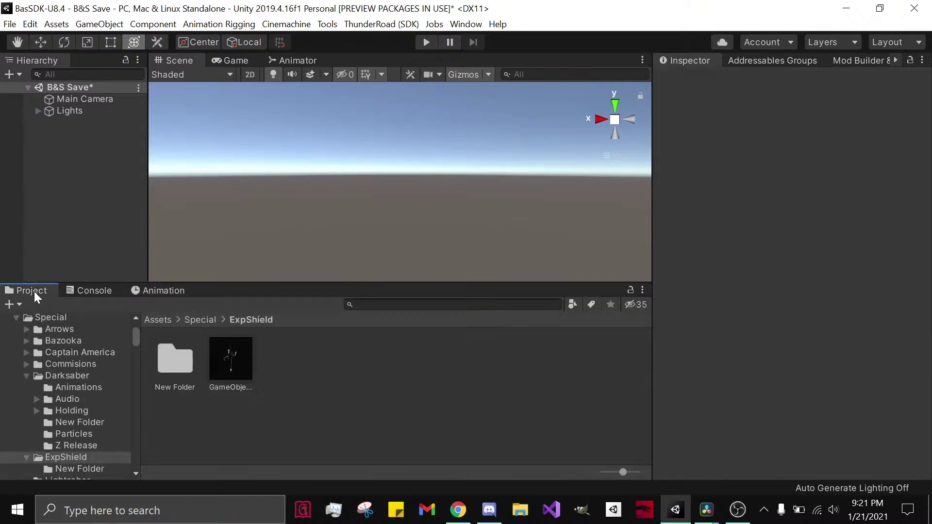
left_click(165, 347)
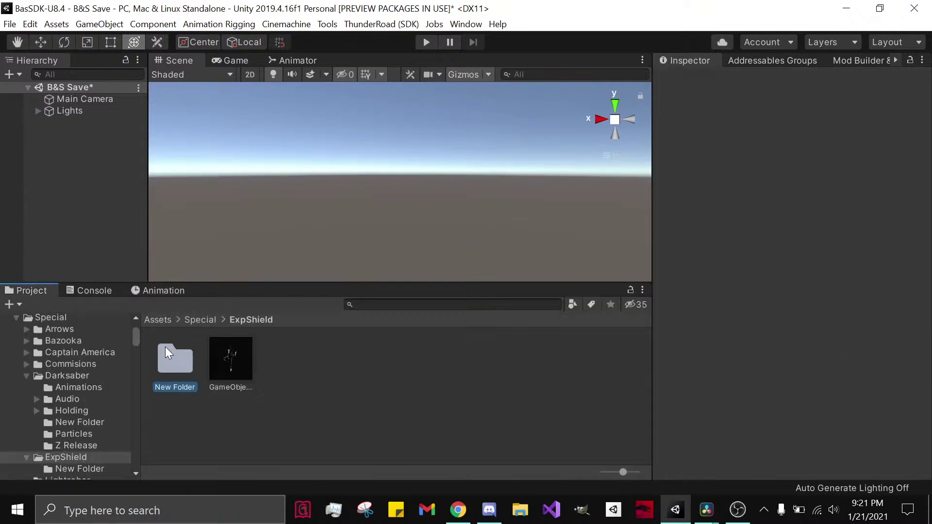
double_click(193, 382)
left_click_drag(447, 364, 93, 163)
double_click(88, 123)
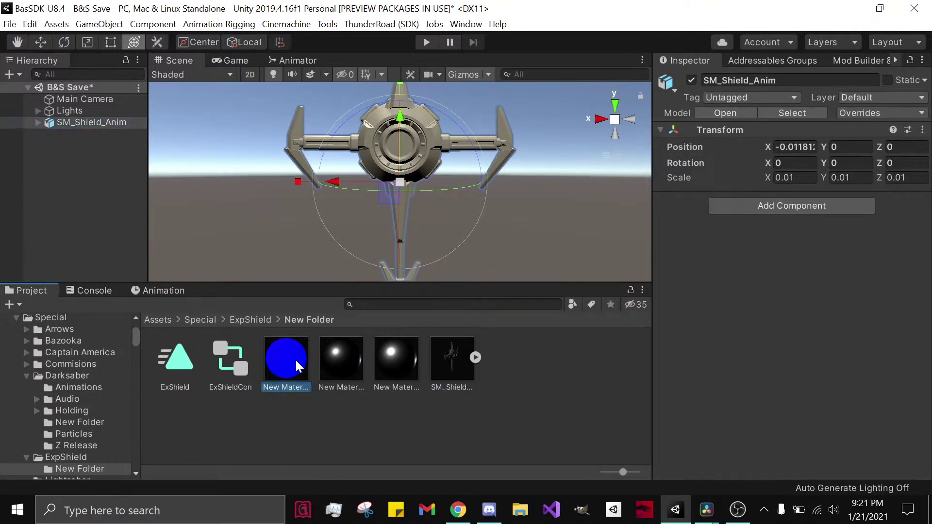
Step: Try to apply New Material 1 to the SM_Shield_Anim model in the scene
left_click_drag(295, 358, 245, 244)
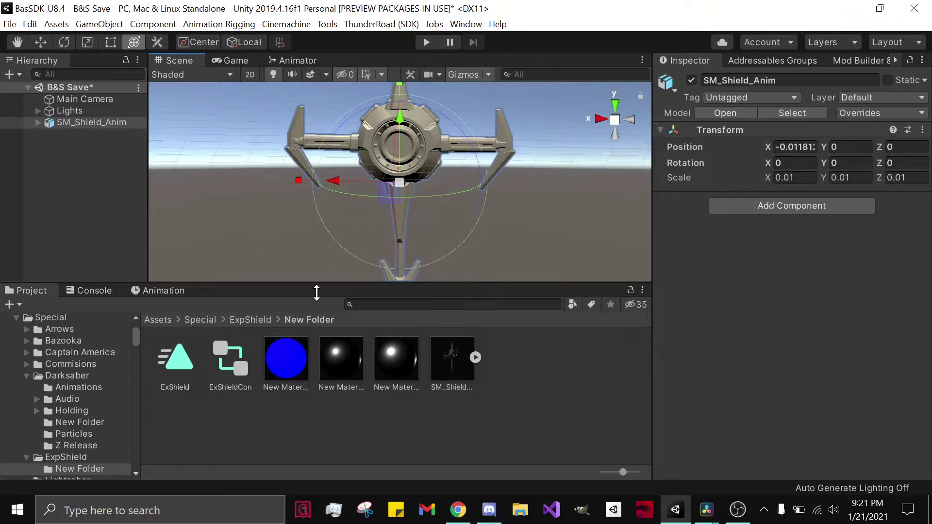
left_click(292, 362)
left_click(294, 431)
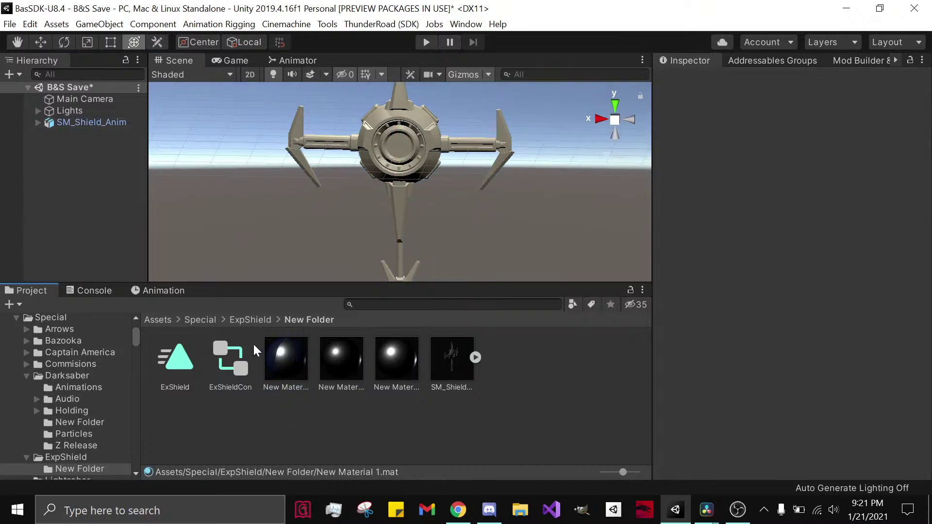
left_click(442, 373)
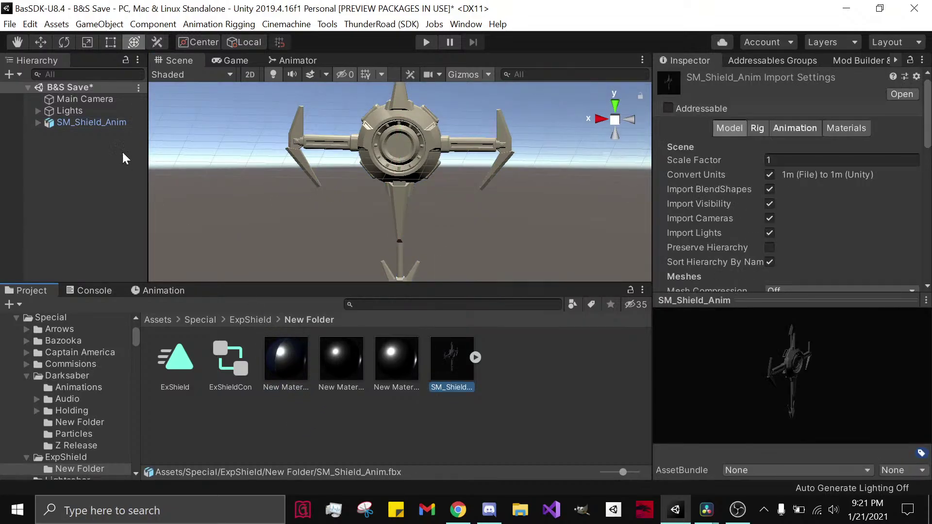
Step: Unpack the SM_Shield_Anim prefab and check the child parts under its Body
left_click(91, 122)
right_click(91, 123)
left_click(112, 223)
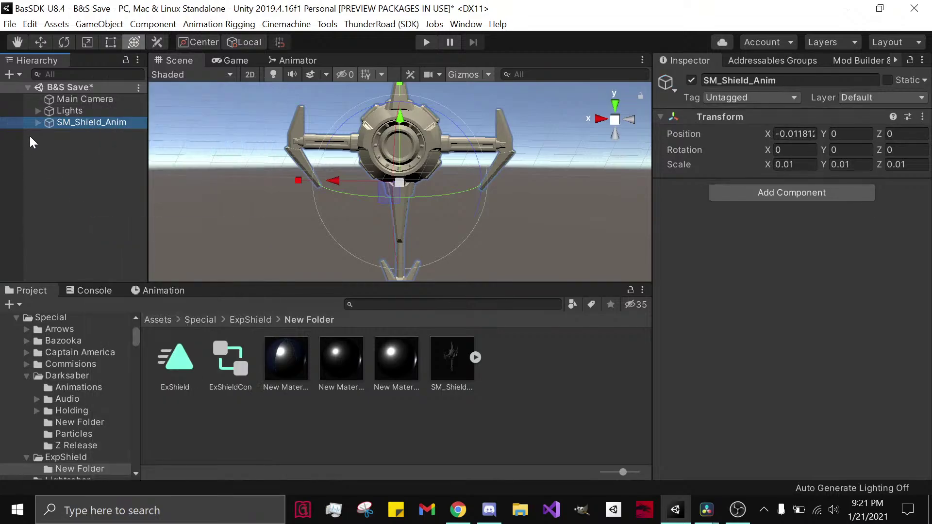
left_click(37, 123)
left_click(47, 134)
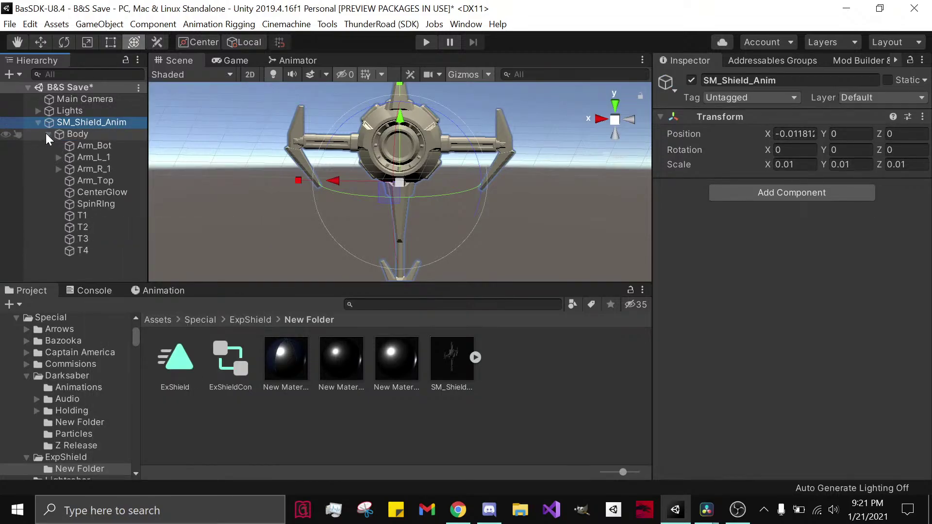
left_click(47, 134)
left_click(38, 123)
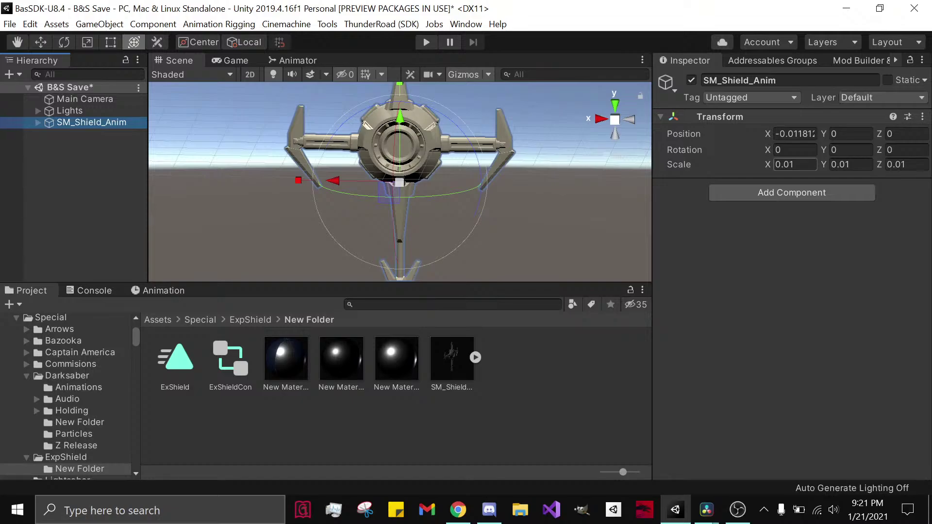
Step: Set SM_Shield_Anim's scale to 1 on X, Y and Z and frame the model in the scene view
left_click(794, 164)
type("1")
key("Tab")
type("1")
key("Tab")
type("1")
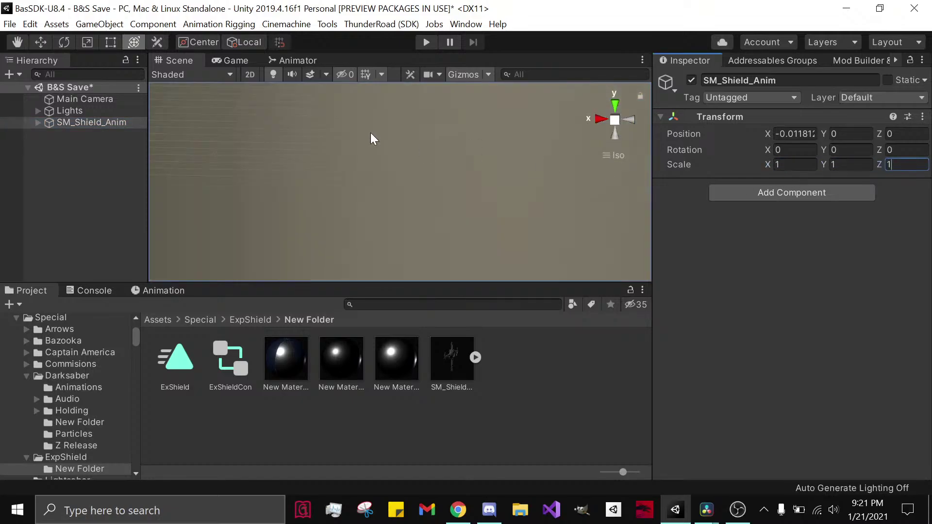
double_click(85, 123)
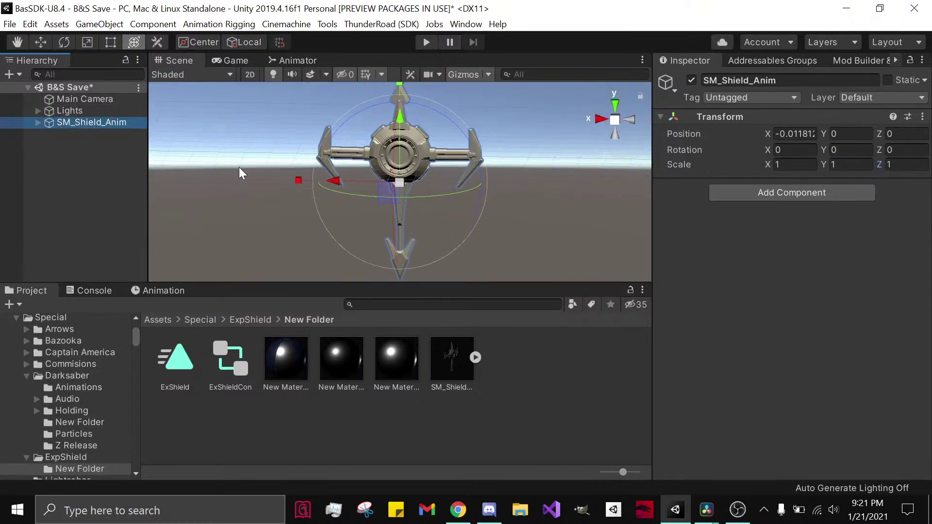
left_click_drag(239, 167, 255, 161, "alt")
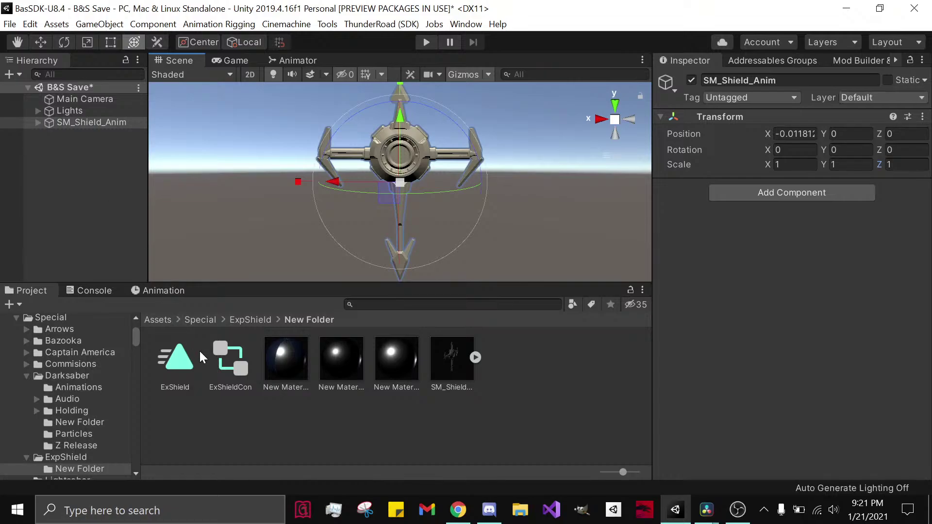
left_click(823, 192)
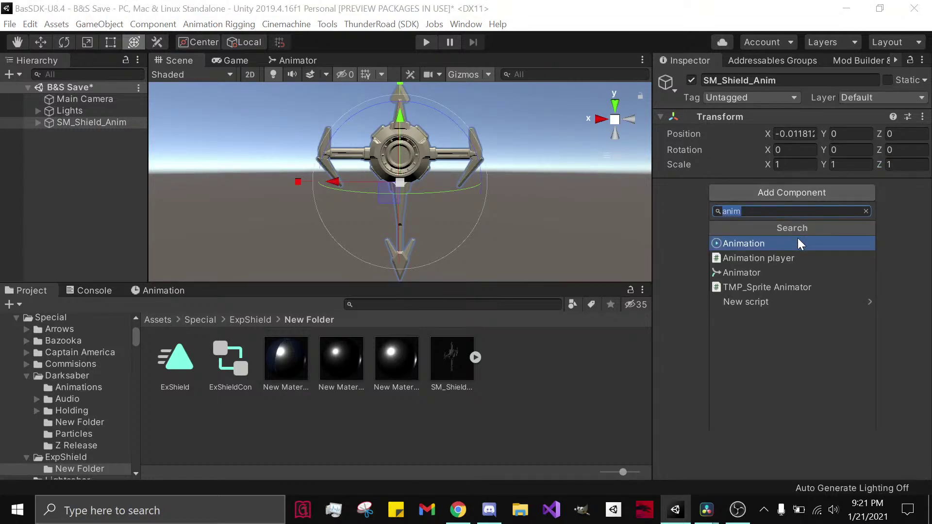
left_click(763, 246)
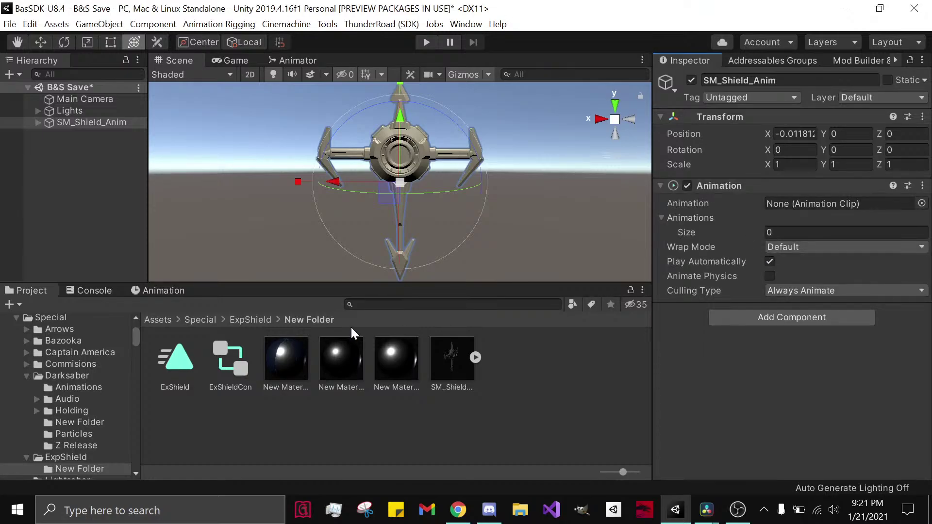
key("ctrl+z")
Step: Add an Animator component to SM_Shield_Anim and assign ExShieldCon as its controller
left_click(780, 194)
type("anim")
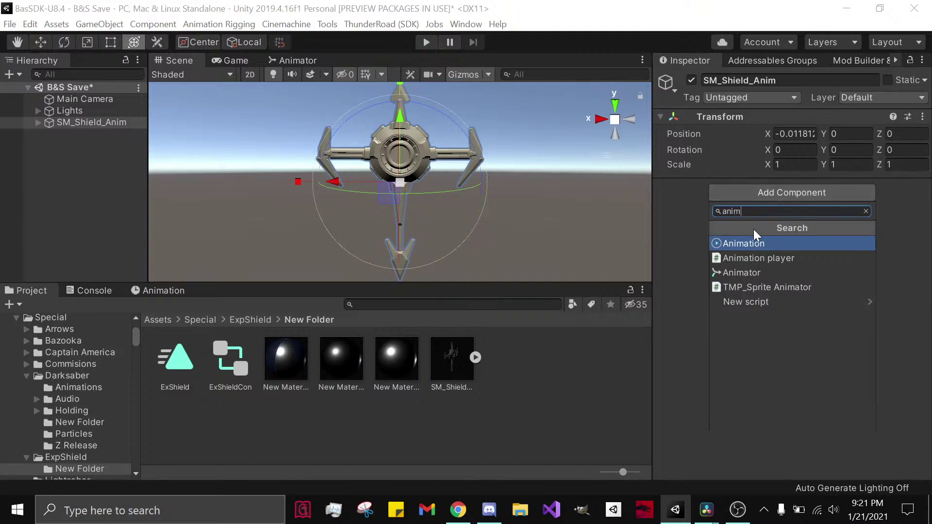
left_click(747, 273)
left_click(457, 510)
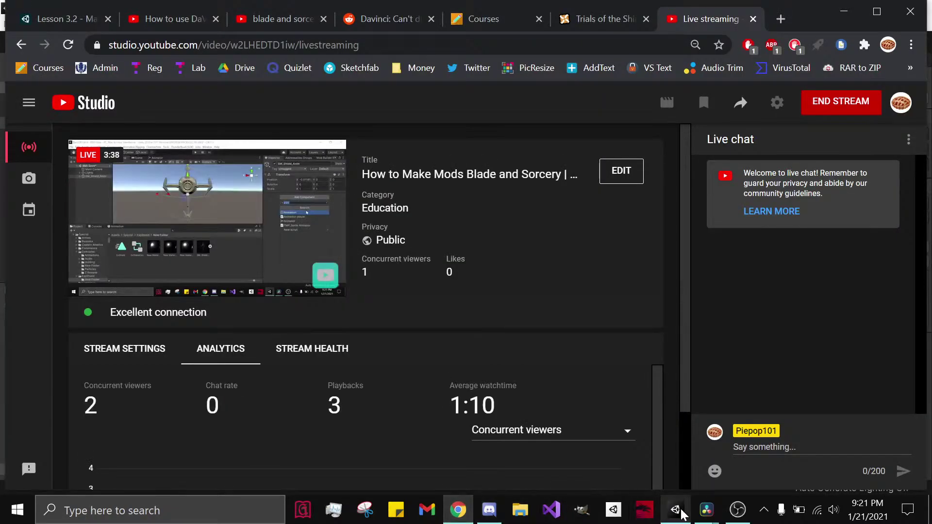
left_click(685, 460)
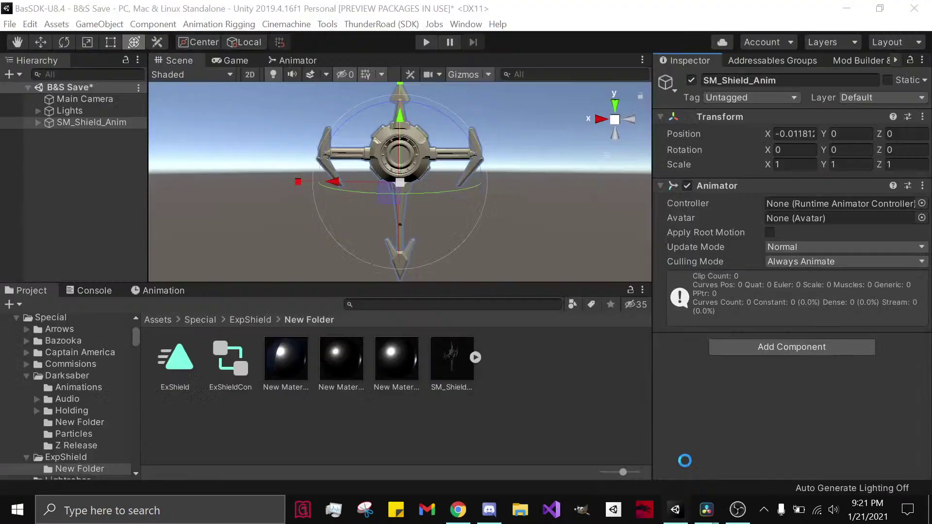
left_click_drag(176, 361, 903, 206)
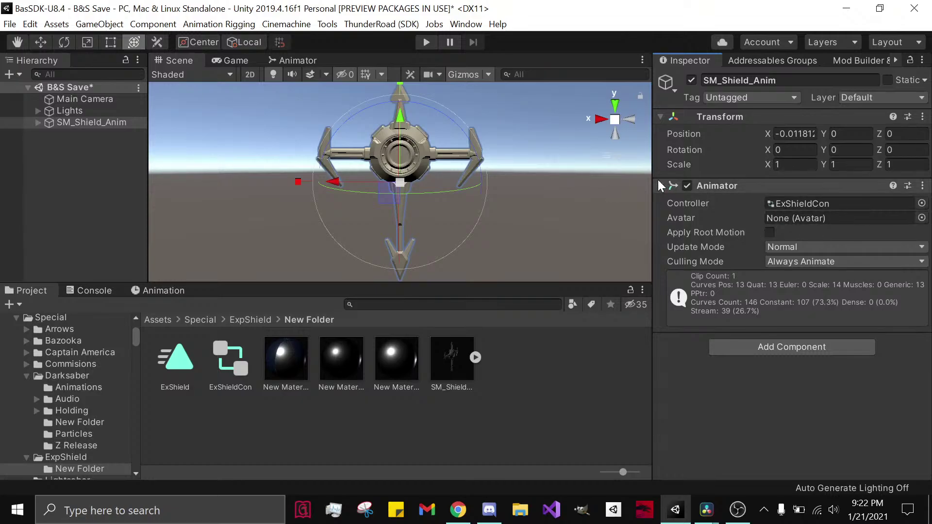
Step: Play the ExShield animation on SM_Shield_Anim, return to frame 0 and check the root scale key
left_click(151, 294)
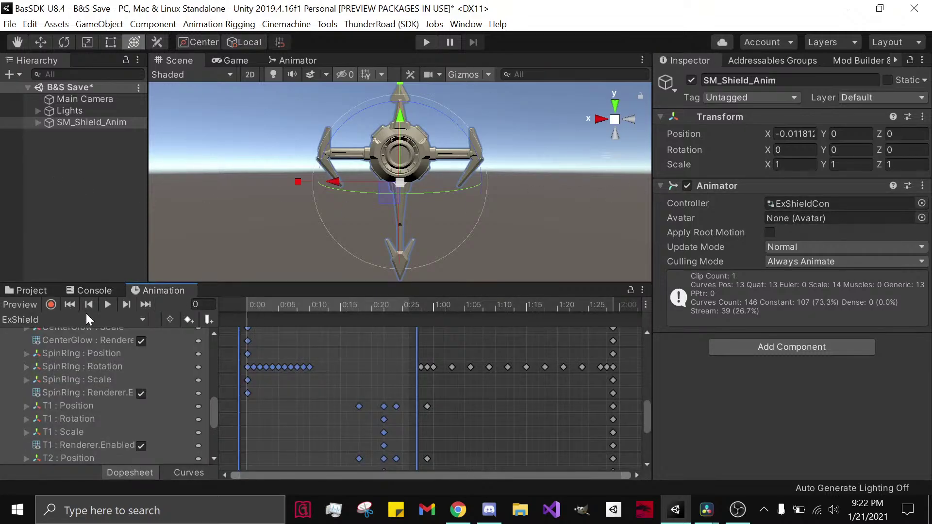
left_click(107, 305)
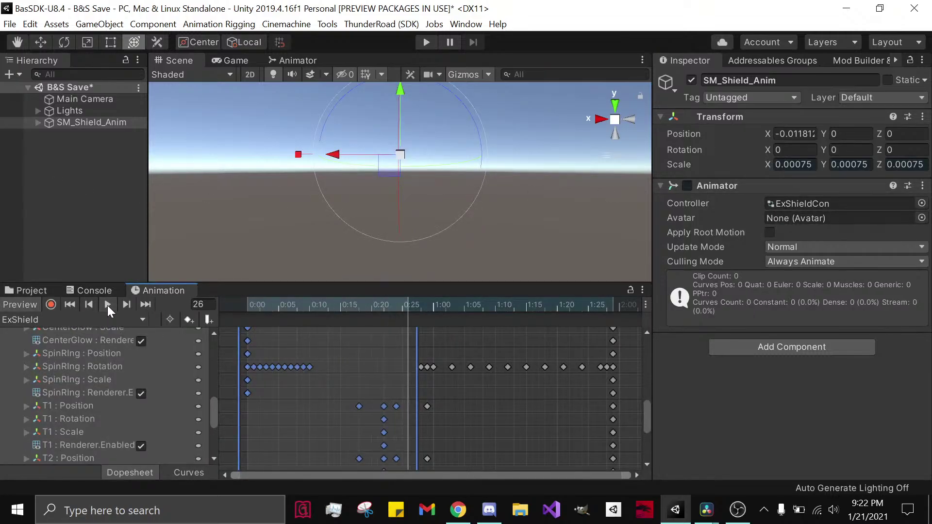
left_click_drag(264, 304, 186, 305)
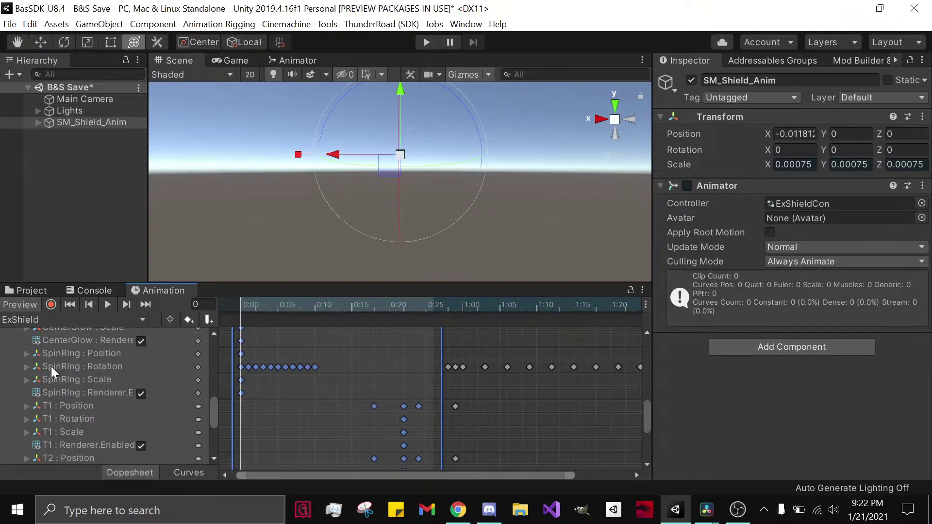
scroll(50, 367, "up", 10)
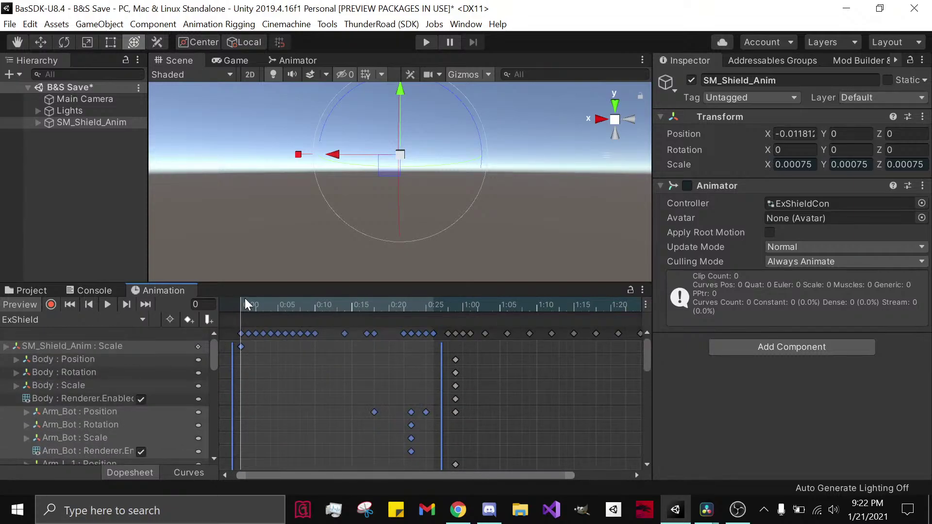
Step: Reselect SM_Shield_Anim and bring it back into view in the scene at its animated scale
left_click(90, 291)
left_click(104, 99)
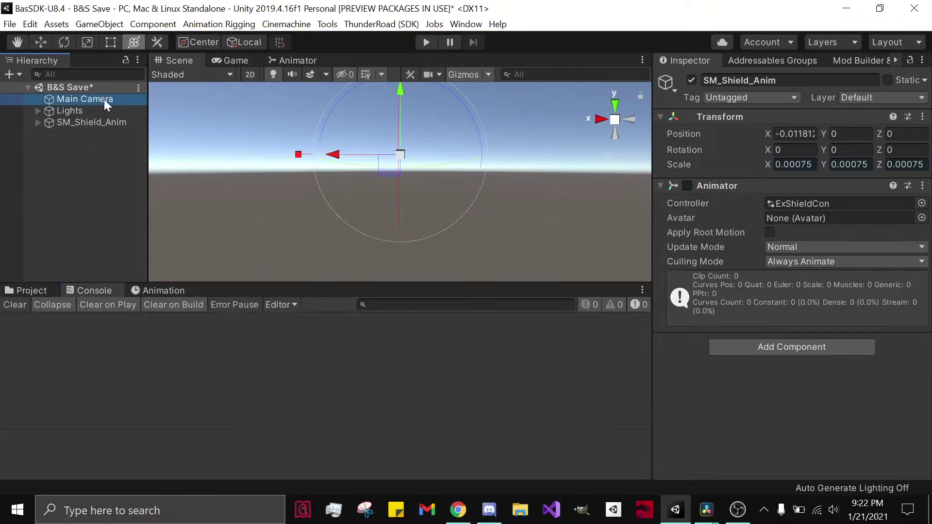
left_click(90, 121)
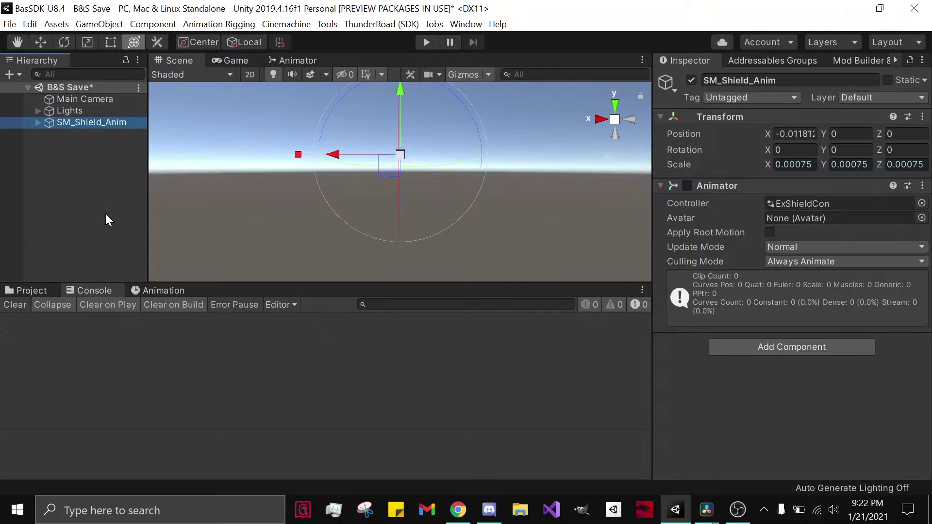
left_click(39, 292)
left_click(77, 97)
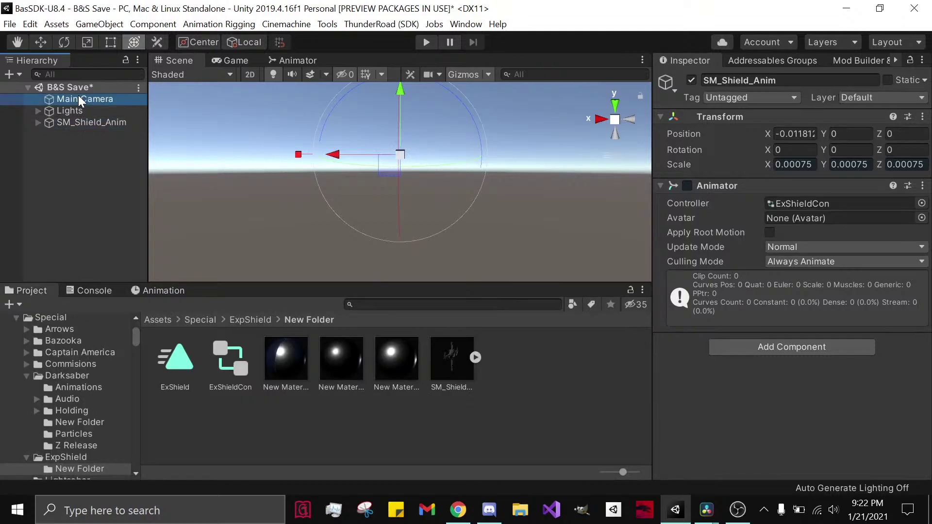
left_click(77, 121)
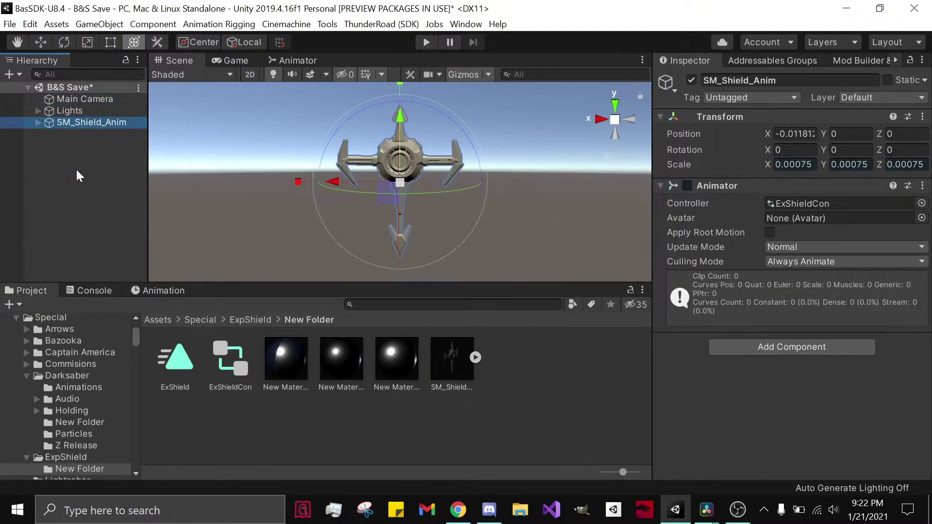
Step: Compare SM_Shield_Anim's size at frame 0 of the ExShield animation with its unanimated size outside the preview
left_click(76, 165)
left_click(68, 112)
left_click(68, 123)
left_click(161, 290)
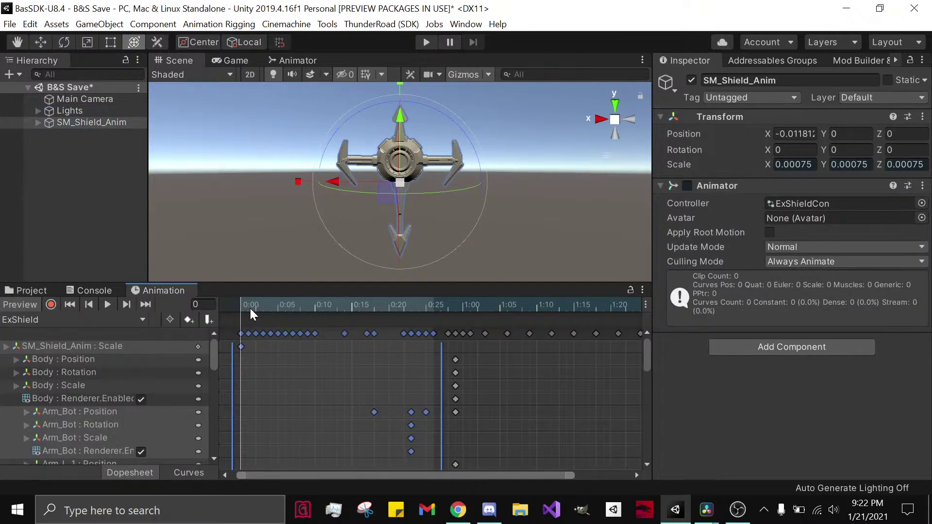
left_click_drag(249, 307, 219, 308)
left_click(83, 155)
left_click(89, 100)
left_click(77, 122)
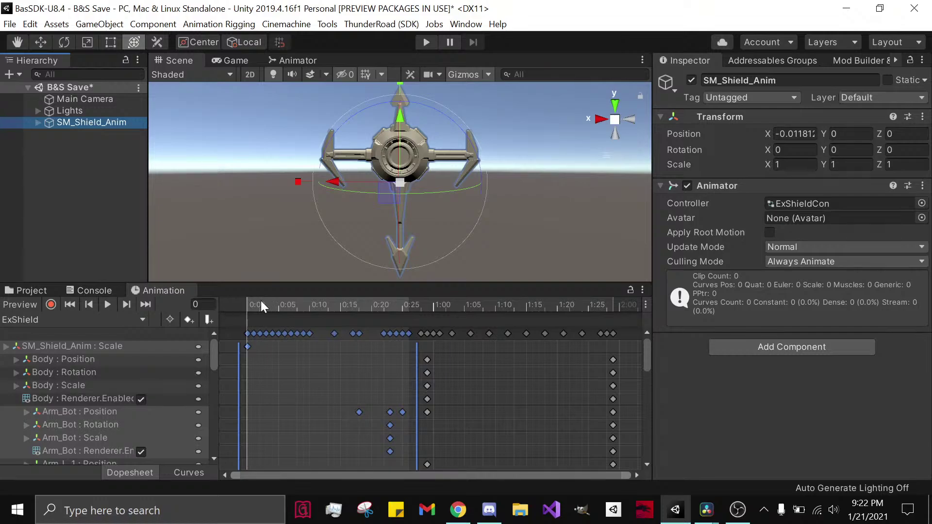
Step: Preview the ExShield animation to copy SM_Shield_Anim's animated X scale, return to frame 0 and leave the preview
left_click(107, 304)
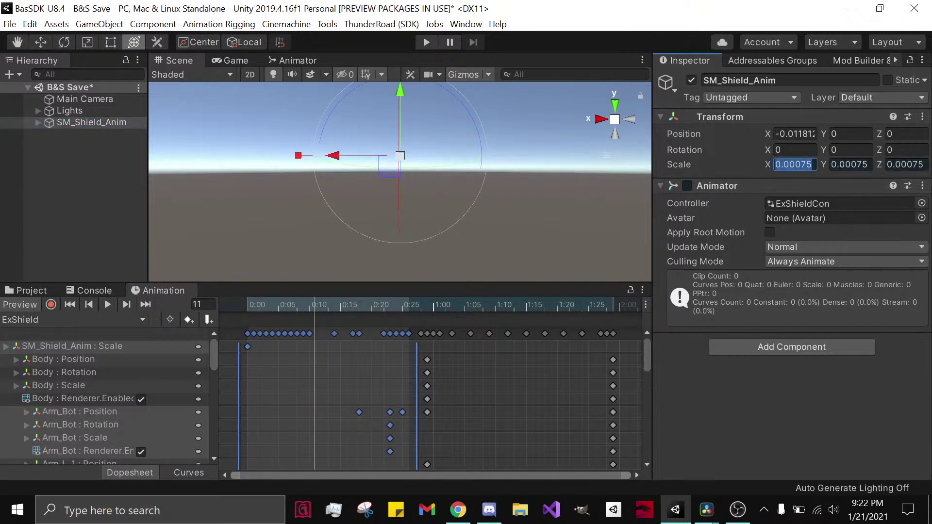
left_click(226, 306)
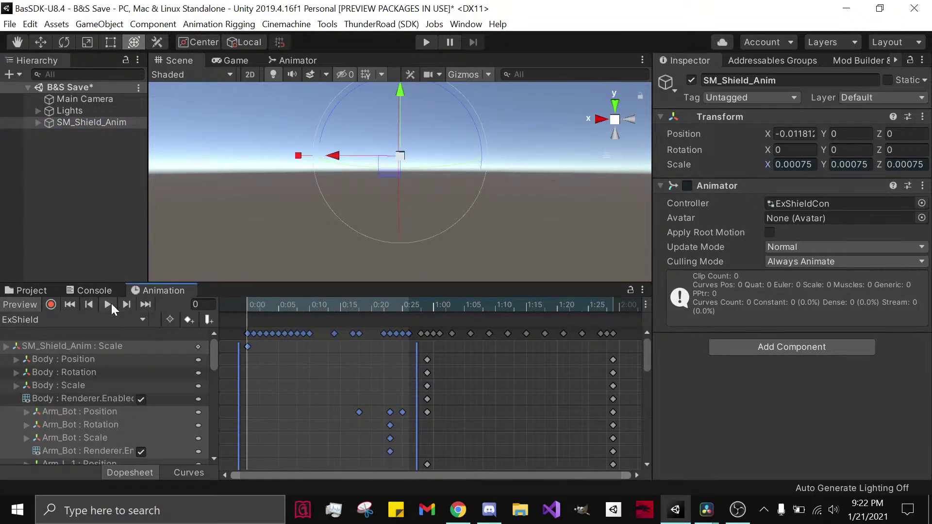
left_click(95, 100)
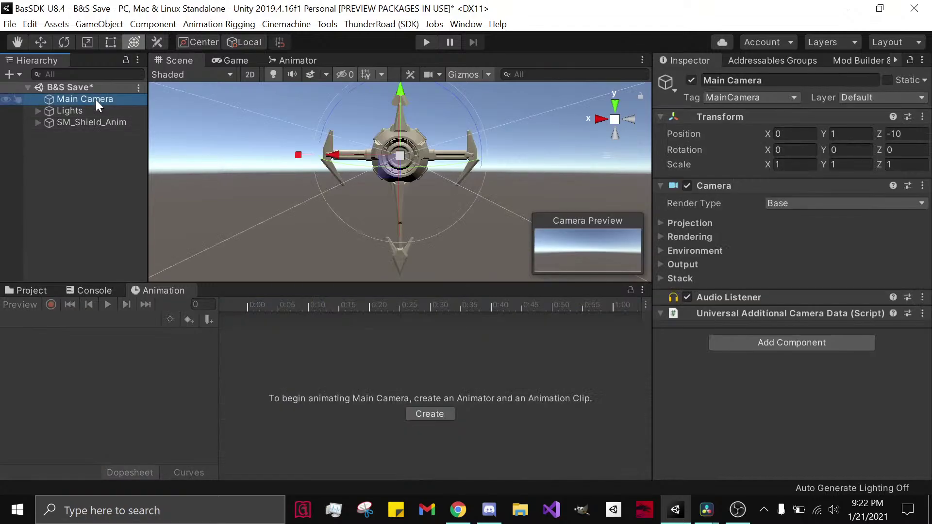
left_click(90, 124)
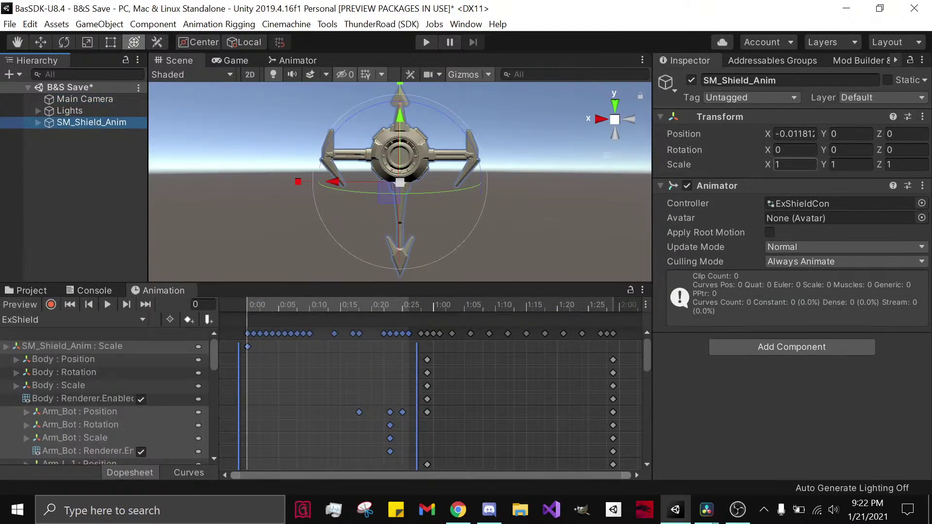
Step: Set SM_Shield_Anim's scale to 0.00075 on X, Y and Z
left_click(795, 164)
type("0.00075")
key("Tab")
type("0.00075")
key("Tab")
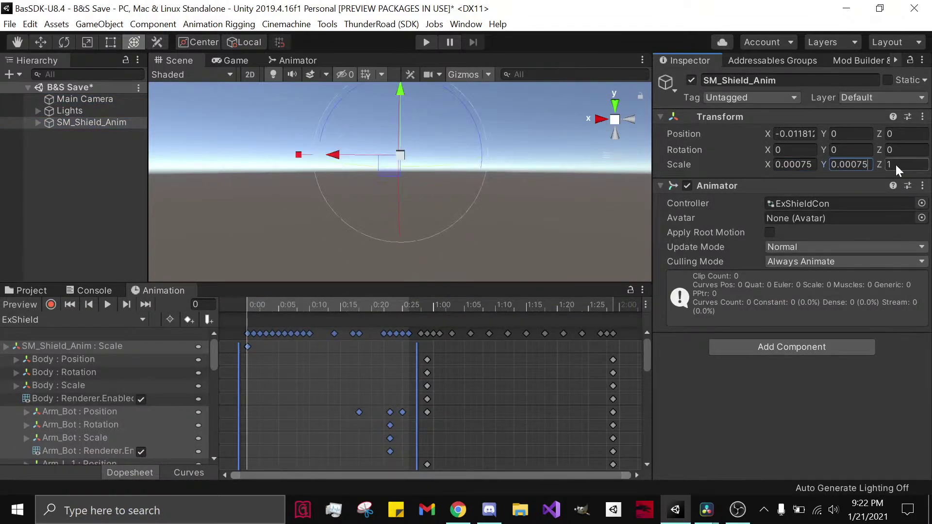
type("0.00075")
left_click(122, 121)
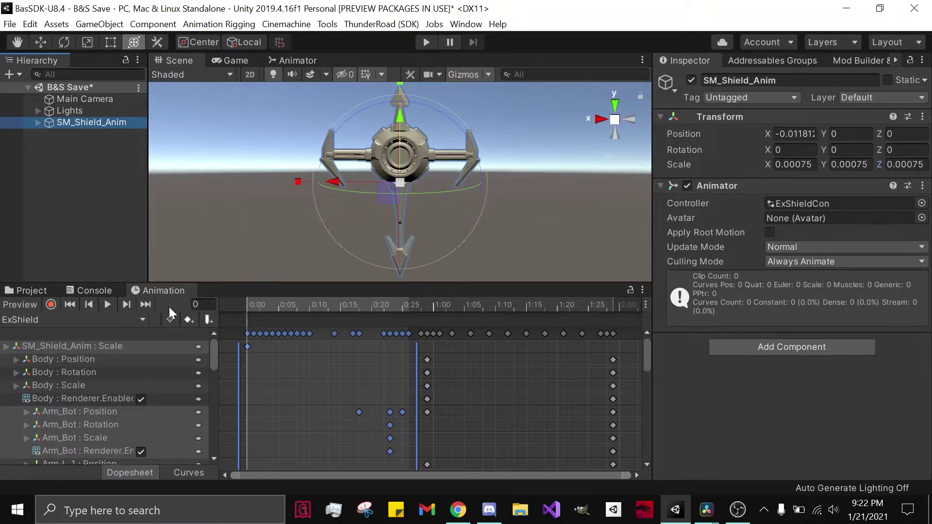
Step: Play the ExShield animation at the new base scale, repeat it after reselecting SM_Shield_Anim, and return to frame 0
left_click(106, 310)
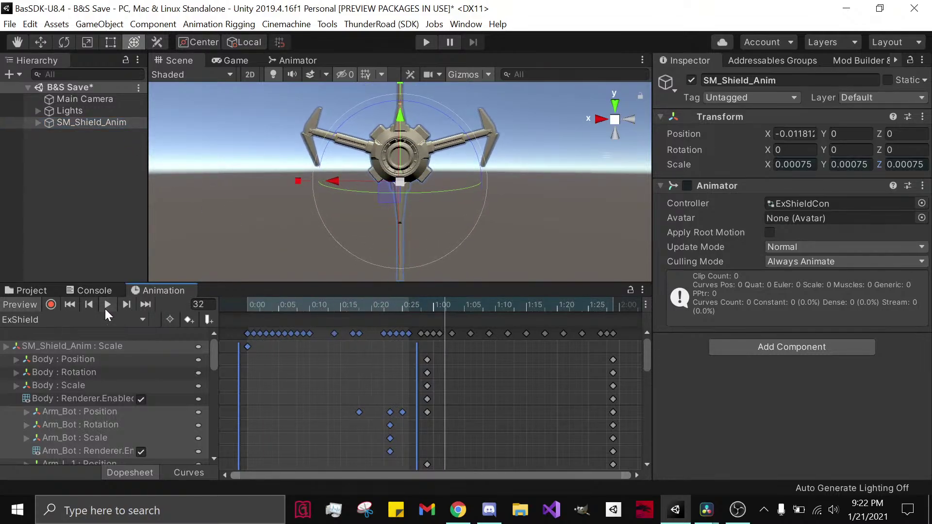
left_click(85, 98)
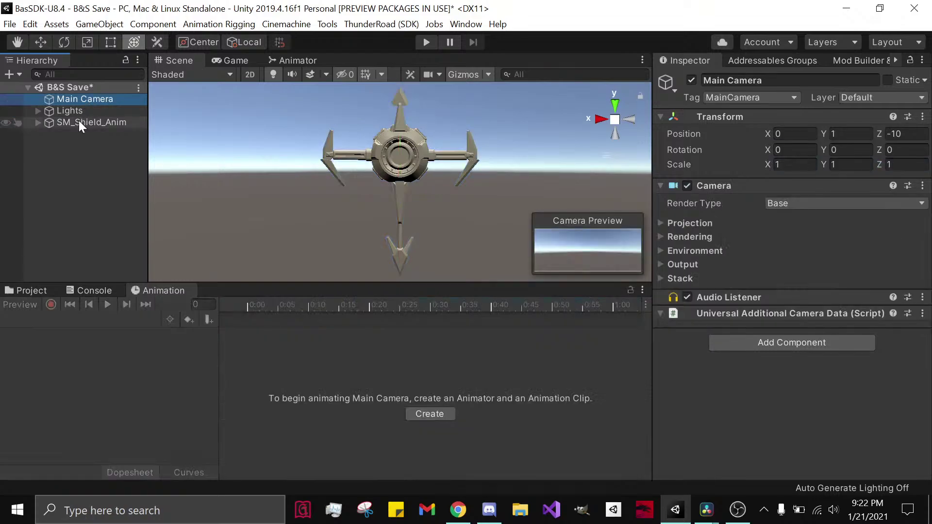
left_click(79, 121)
left_click(109, 310)
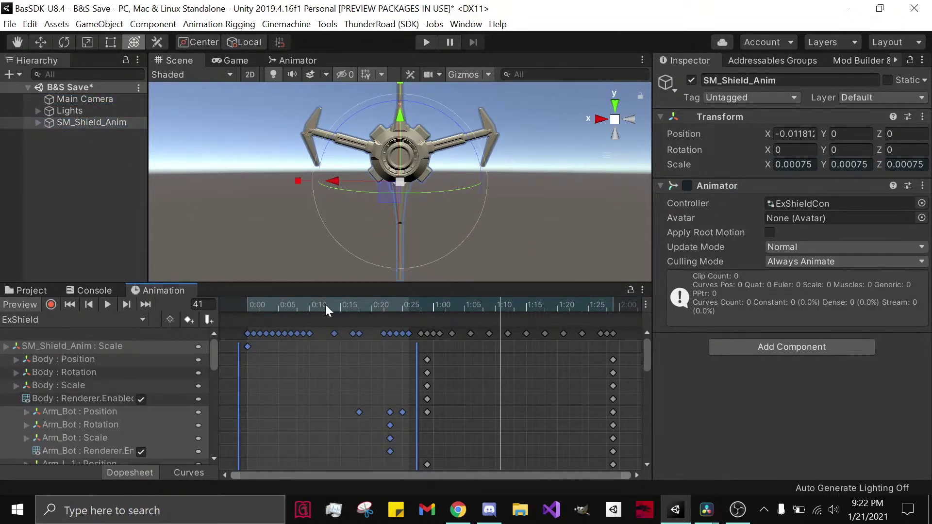
left_click_drag(325, 304, 233, 309)
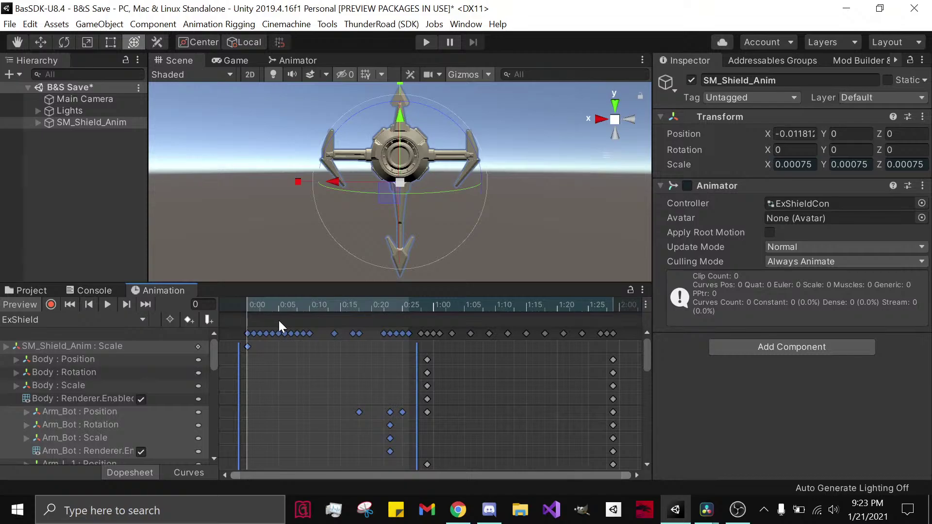
Step: Search the project for "dark", open the Darksaber folder and place the DarkSaber prefab beside the shield as a size reference
left_click(32, 291)
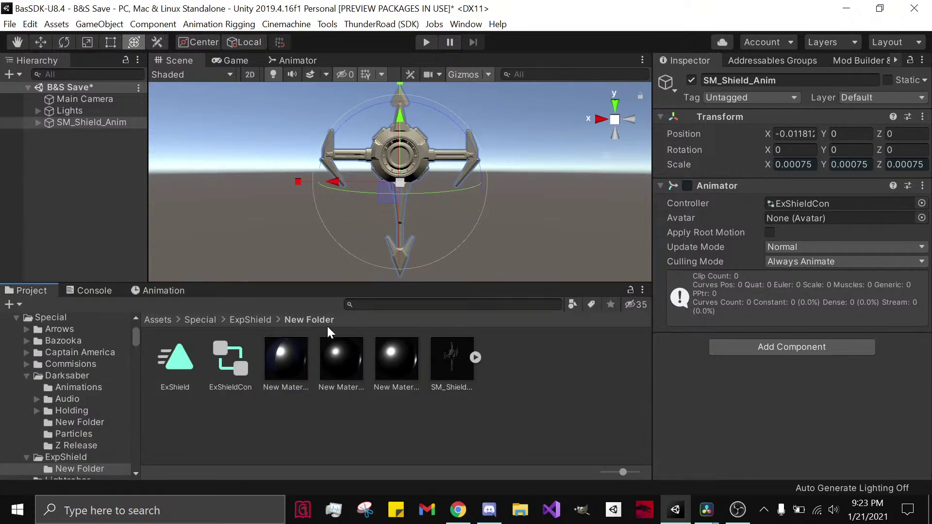
left_click(368, 306)
type("dark")
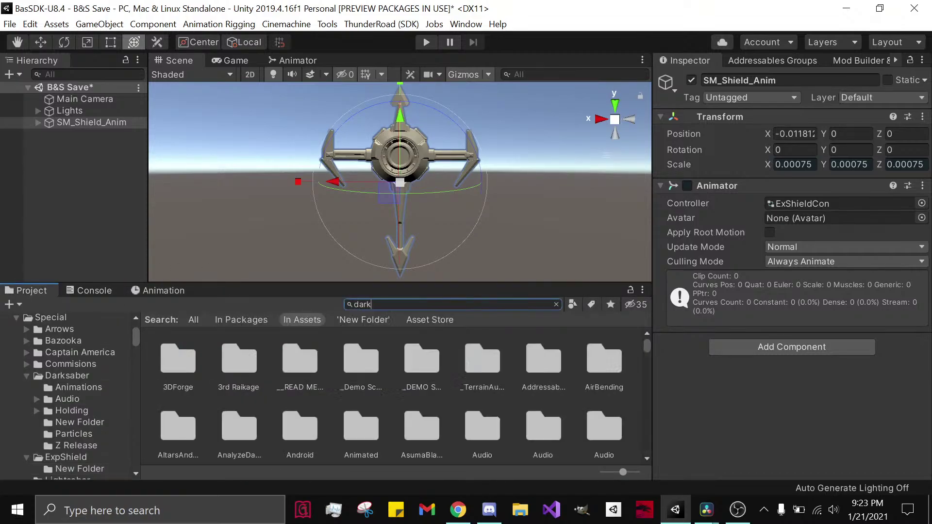
double_click(300, 353)
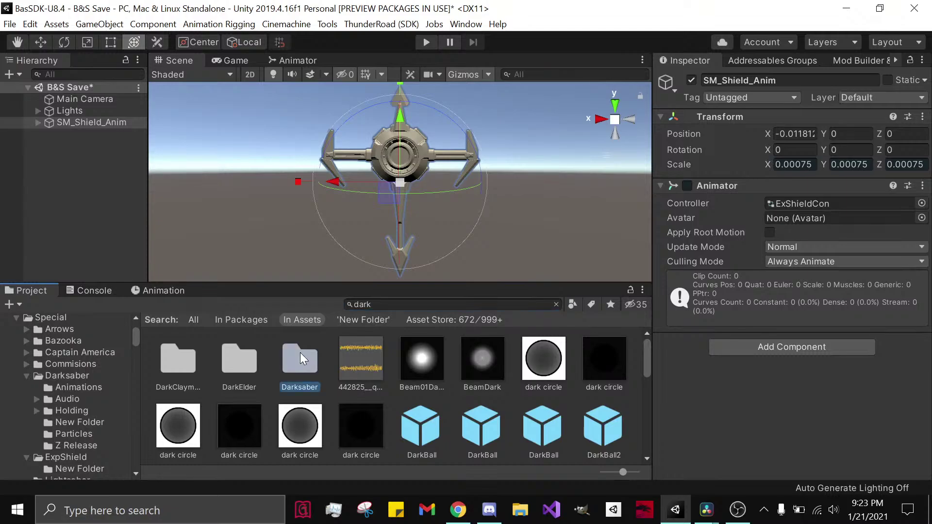
left_click_drag(189, 430, 38, 207)
middle_click_drag(377, 189, 351, 174)
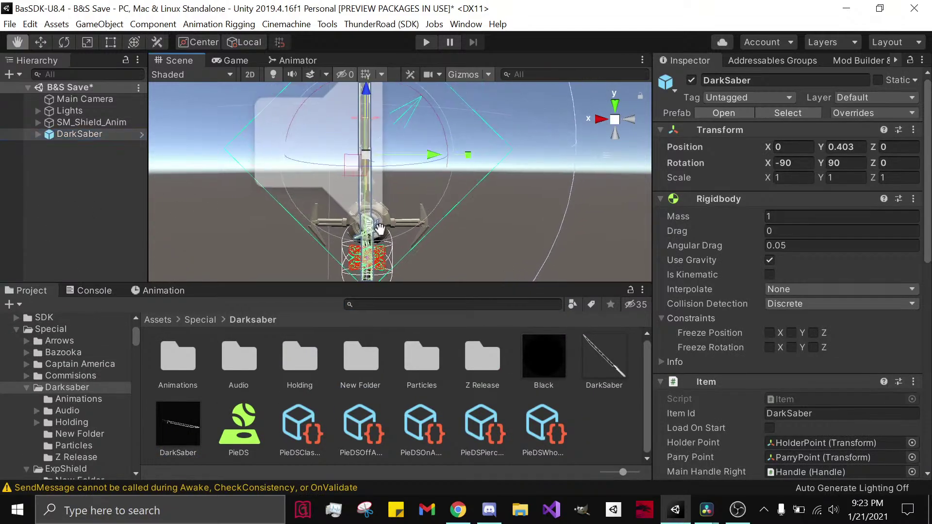
left_click_drag(351, 173, 463, 210)
middle_click_drag(463, 210, 461, 186)
Step: Compare the shield's size with the DarkSaber and remove DarkSaber from the scene
left_click(88, 214)
right_click_drag(290, 210, 185, 163)
left_click(73, 134)
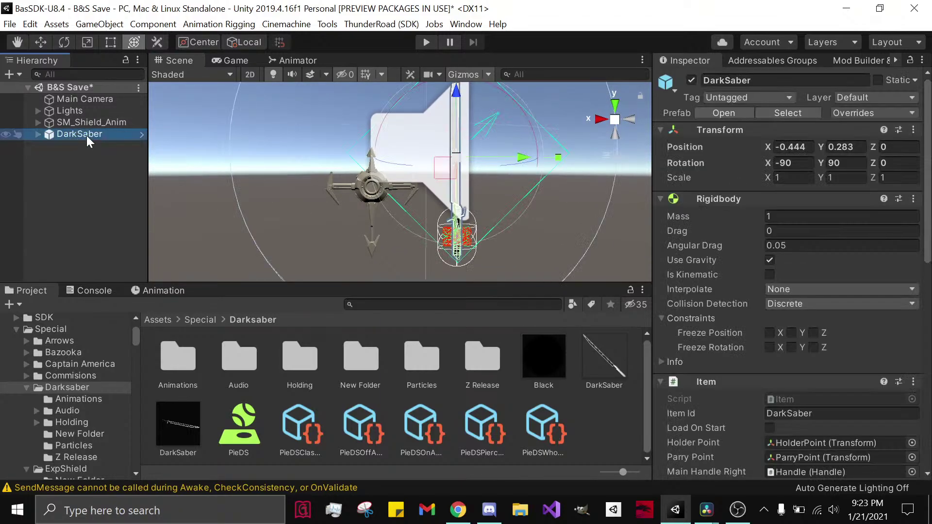
right_click(86, 135)
left_click(112, 151)
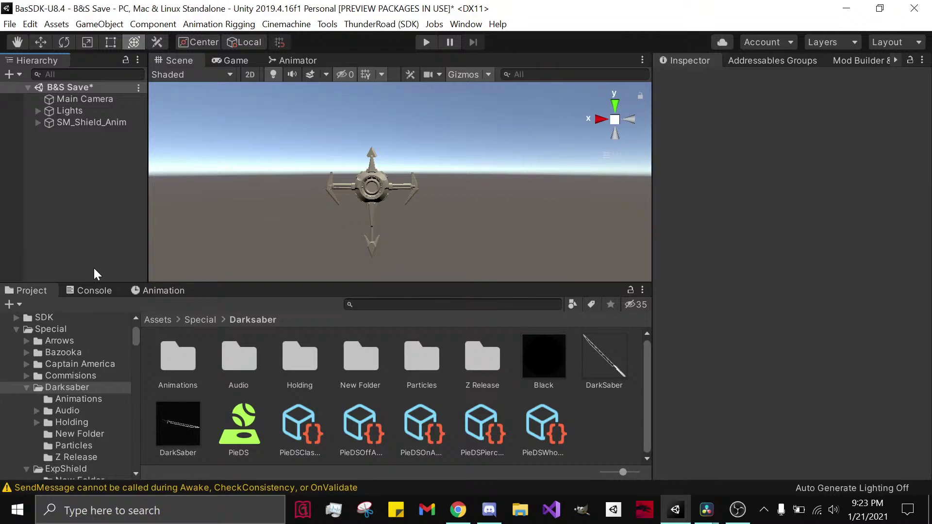
Step: Clear the console messages and go up to the Special folder in the project assets
left_click(83, 291)
left_click(28, 302)
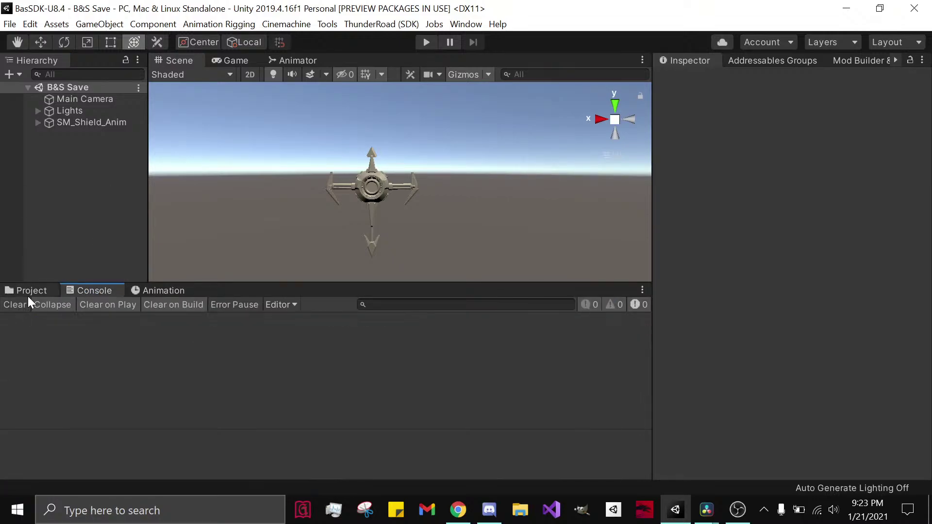
left_click(30, 290)
left_click(168, 290)
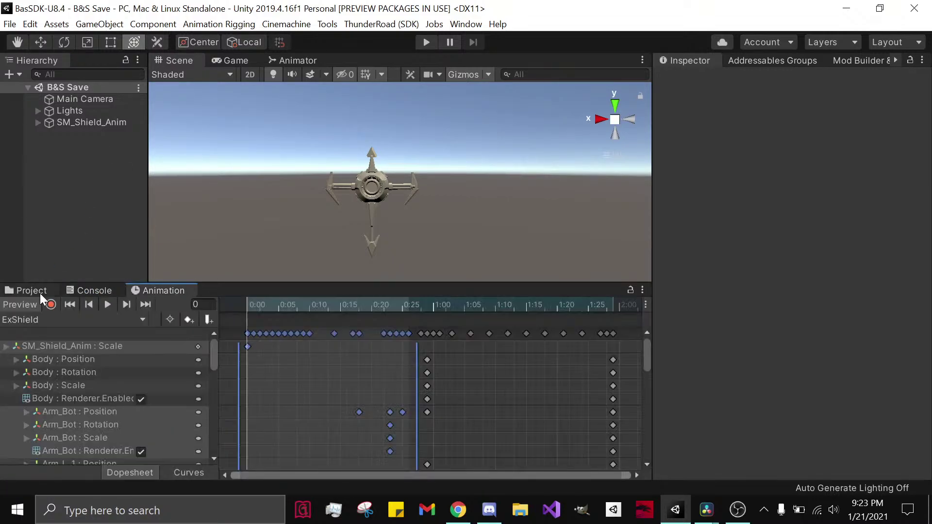
left_click(34, 291)
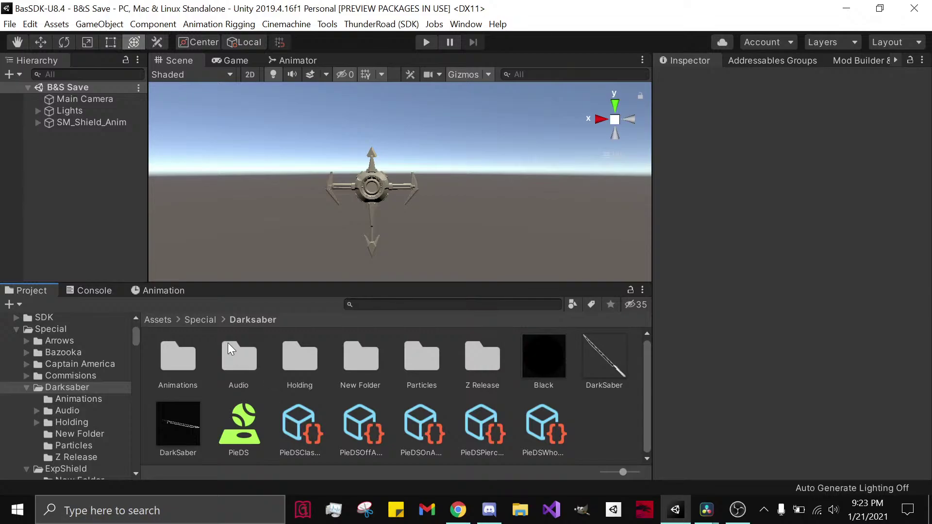
left_click(200, 320)
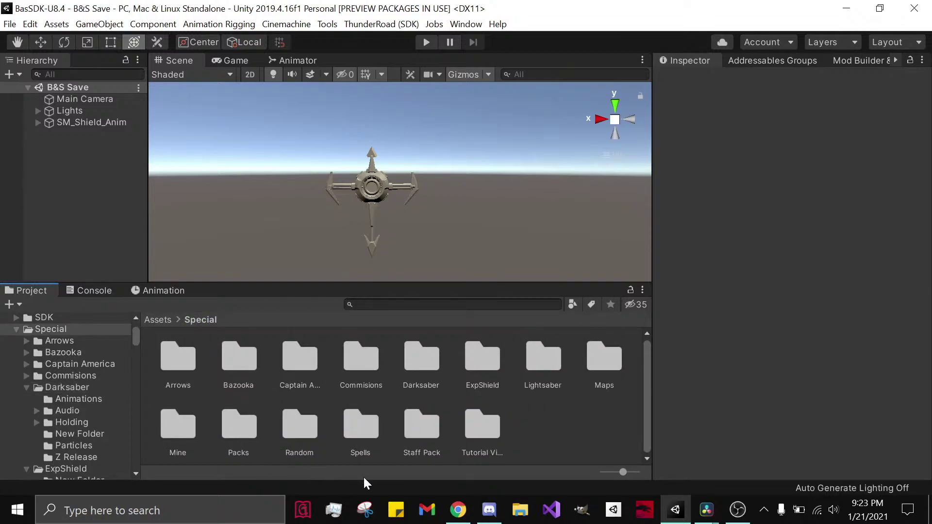
Step: Switch to Chrome to check the YouTube Studio live chat and return to Unity
left_click(458, 510)
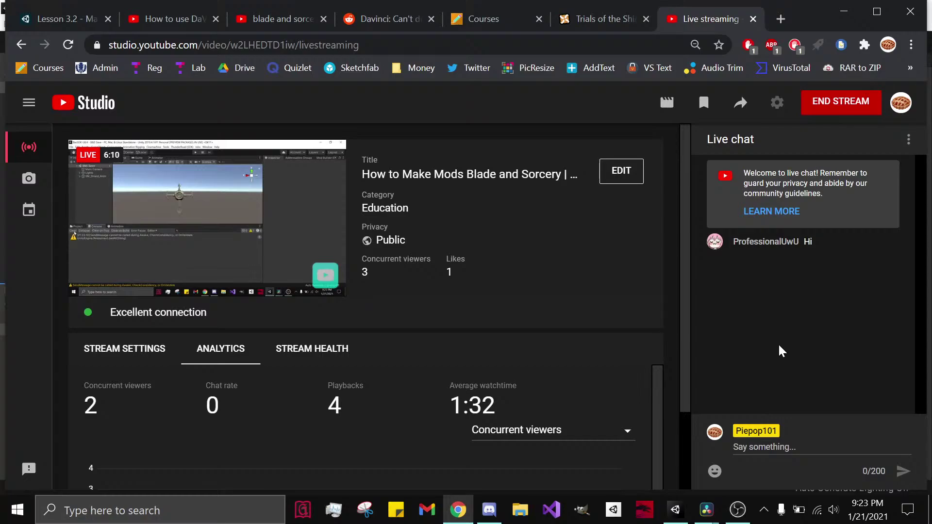
mouse_move(676, 519)
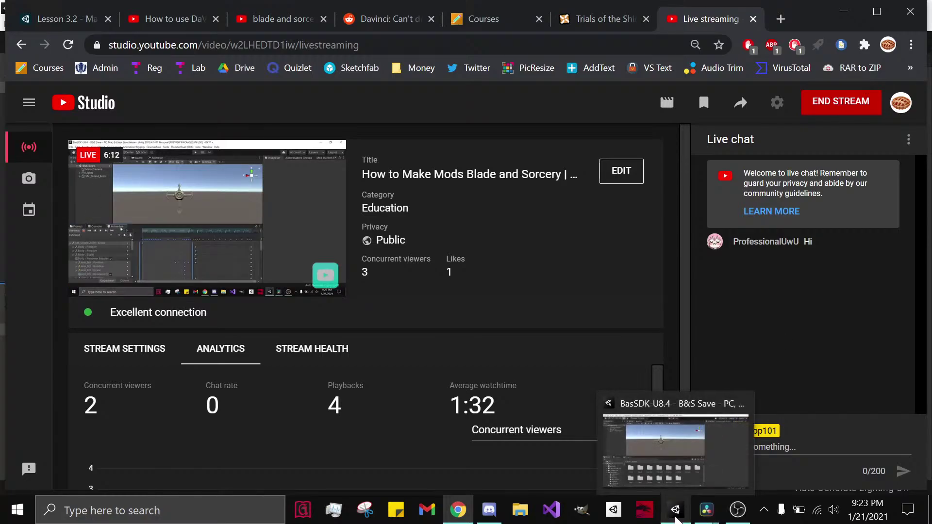
left_click(683, 470)
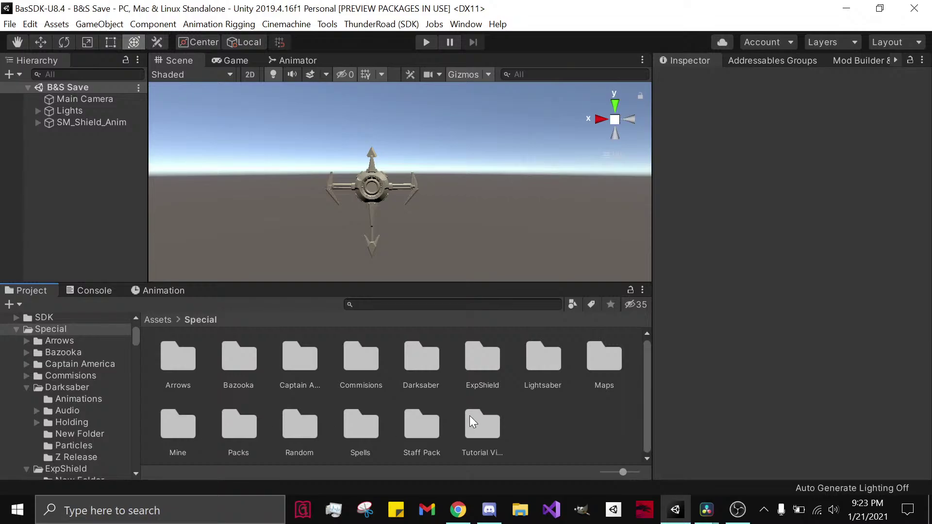
Step: Delete the old GameObject prefab from the ExpShield folder
double_click(475, 350)
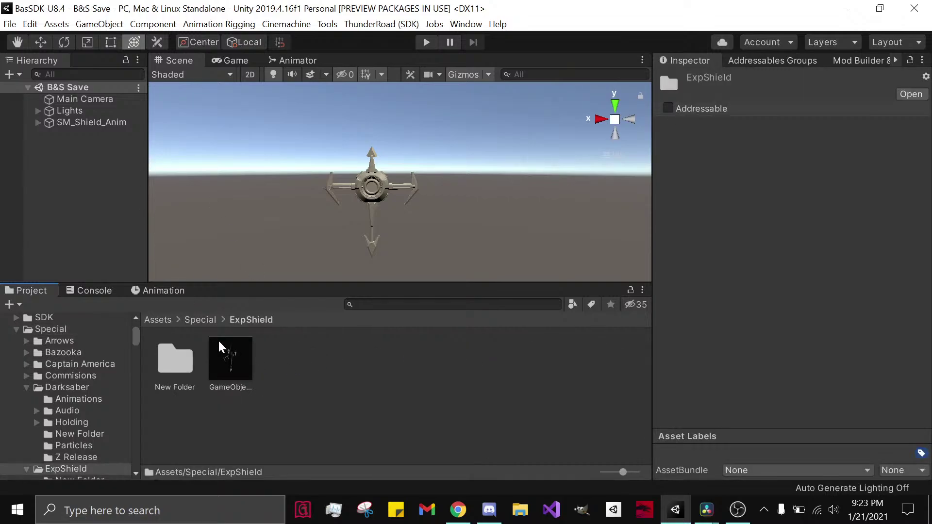
left_click(233, 362)
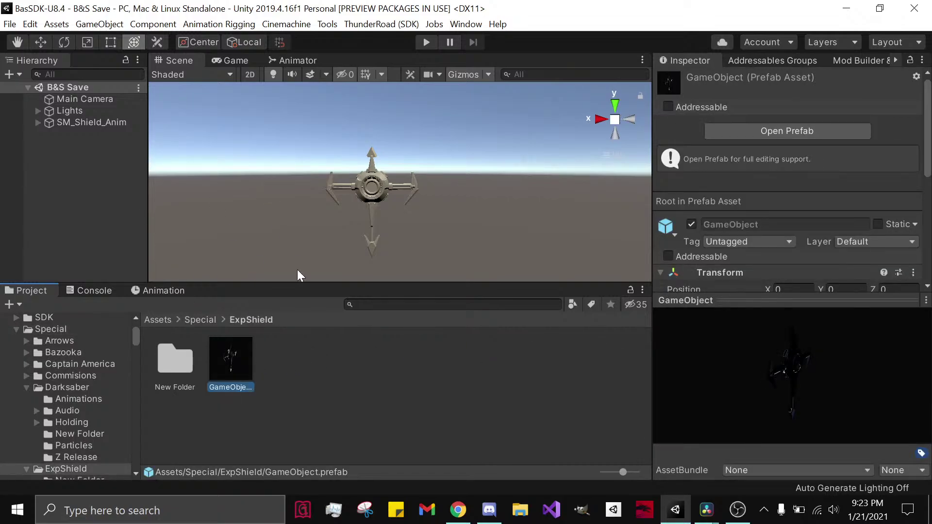
right_click(253, 363)
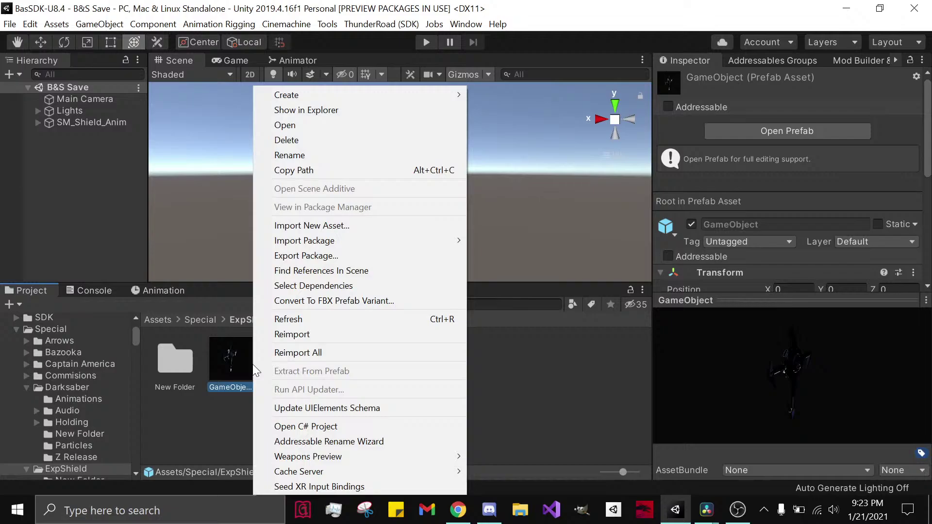
left_click(322, 142)
left_click(504, 277)
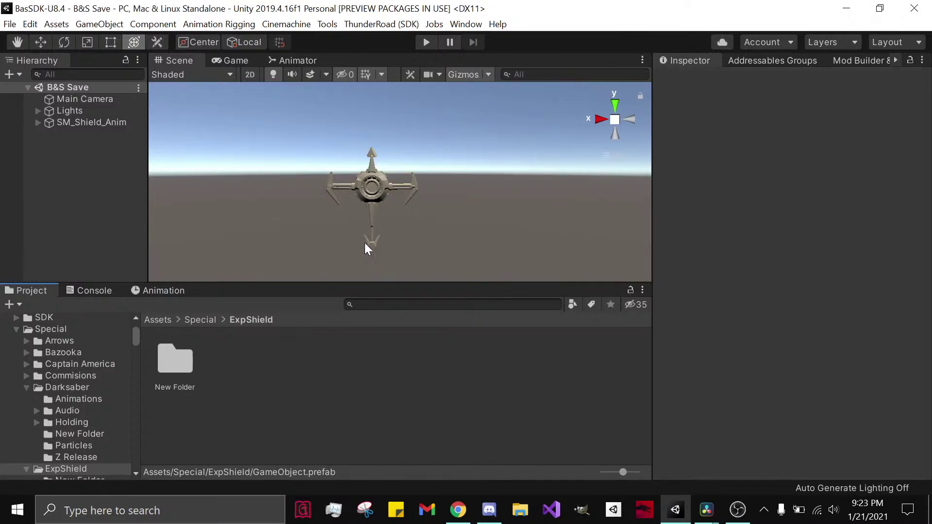
Step: Frame the shield's Body in the scene view and reselect SM_Shield_Anim to check its size
left_click(383, 176)
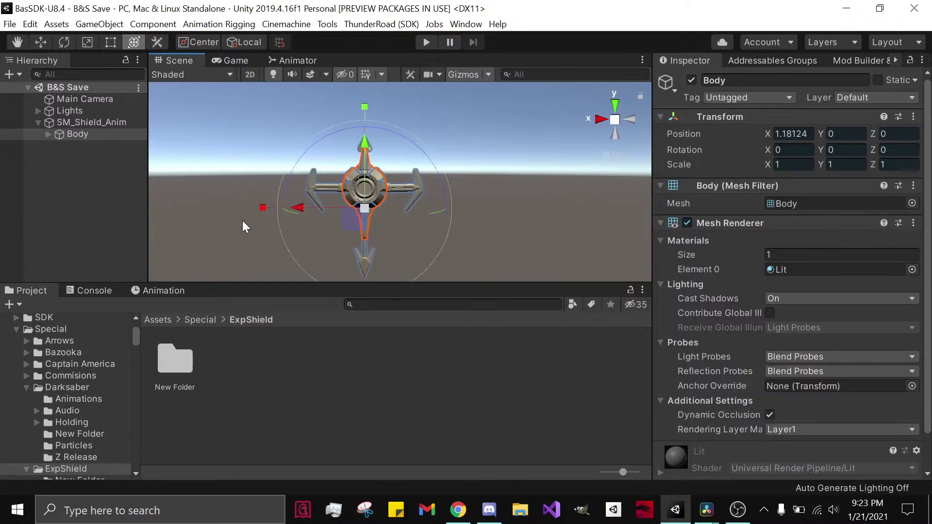
key("f")
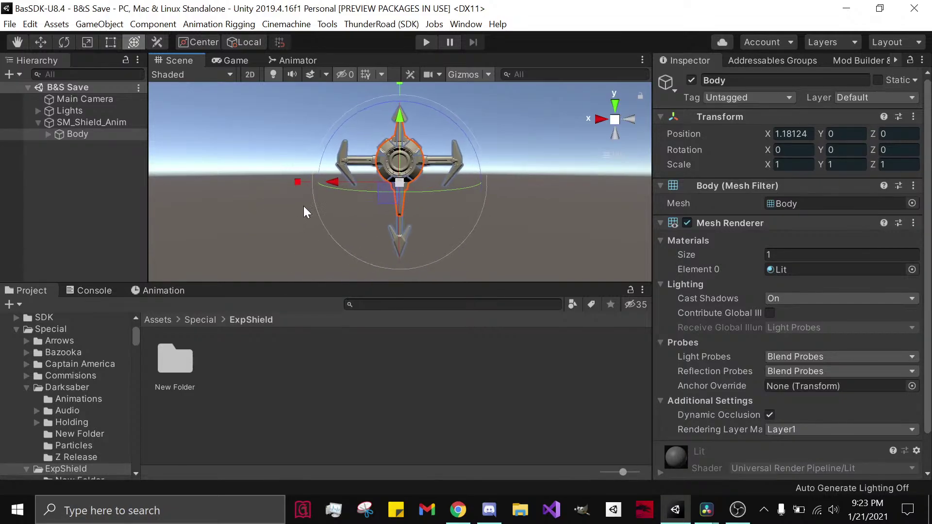
left_click(113, 123)
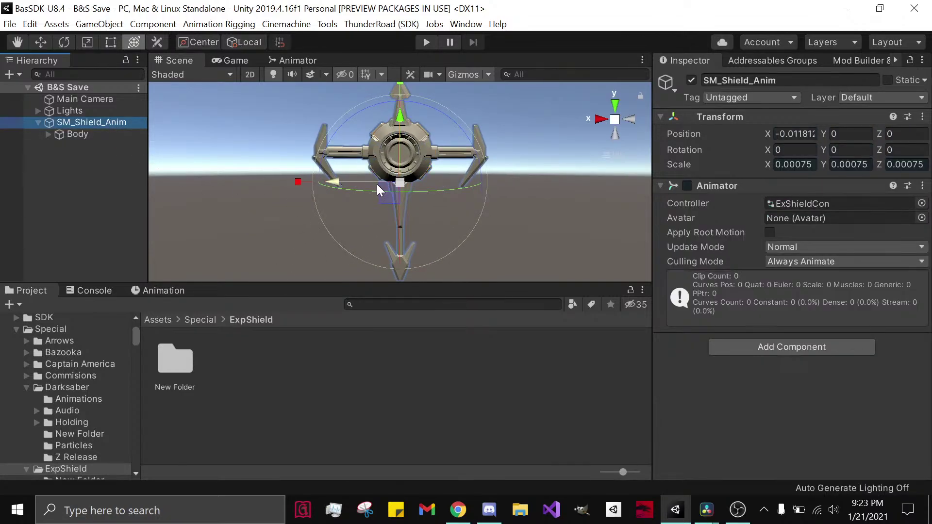
left_click(107, 99)
left_click(103, 121)
Step: Open the New Folder inside ExpShield and expand the shield's Body to check which parts Arm_Bot, Arm_Top and T1 are
double_click(172, 352)
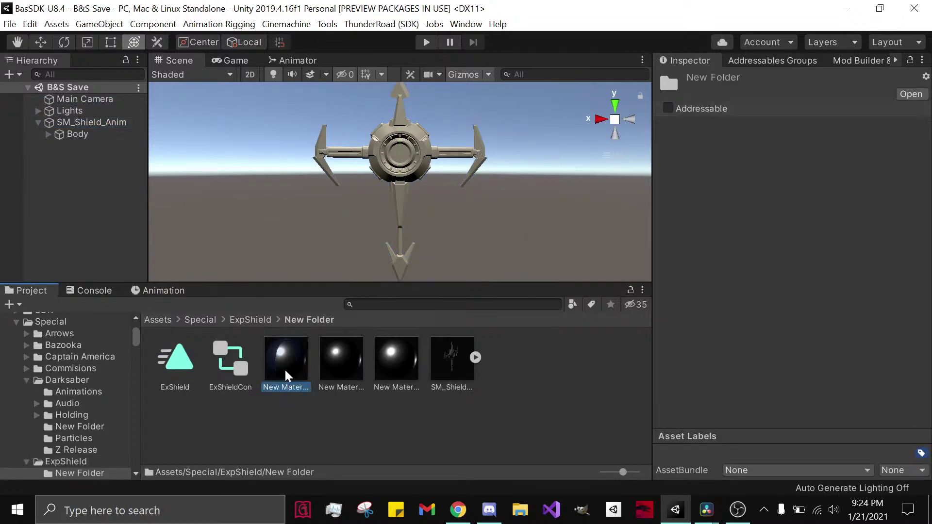
left_click_drag(285, 375, 316, 279)
left_click(89, 122)
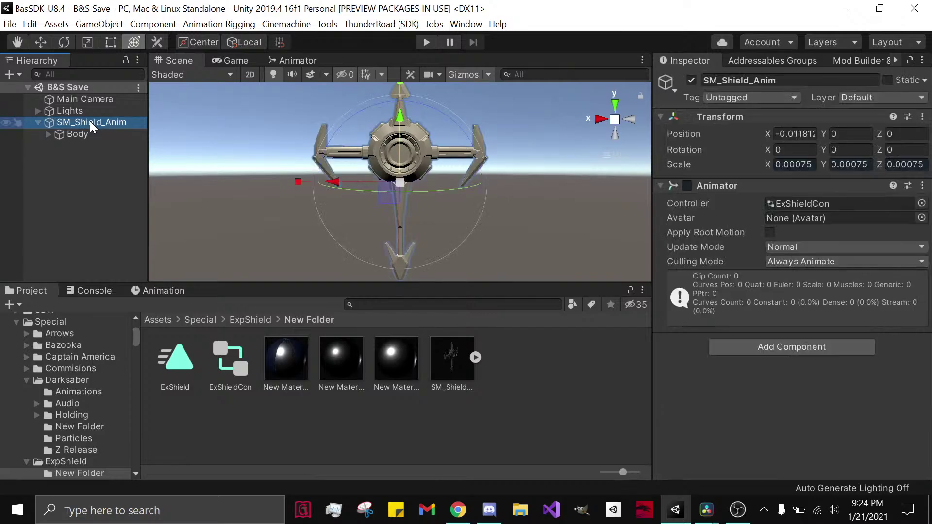
left_click(47, 134)
left_click(68, 146)
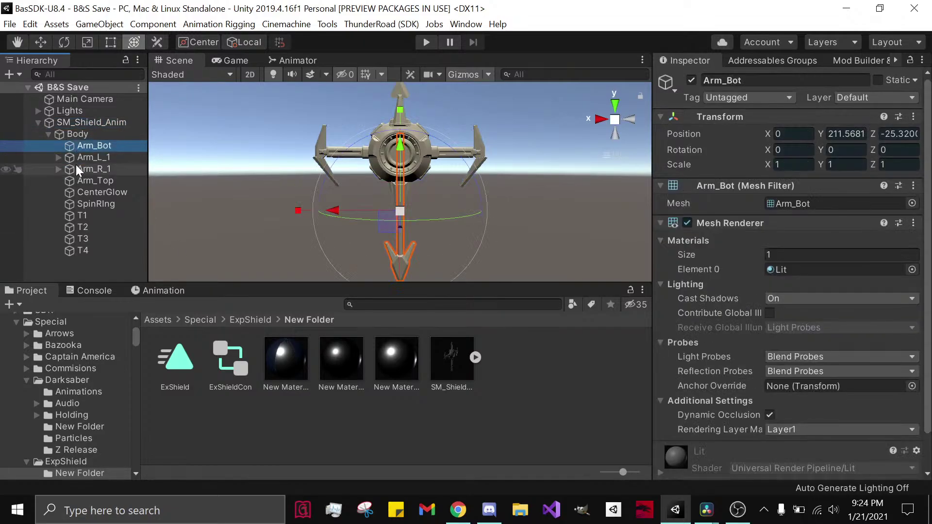
left_click(73, 181)
left_click(78, 215)
Step: Take a closer look at the shield's centre and frame the Arm_Top part in the scene view
left_click(240, 229)
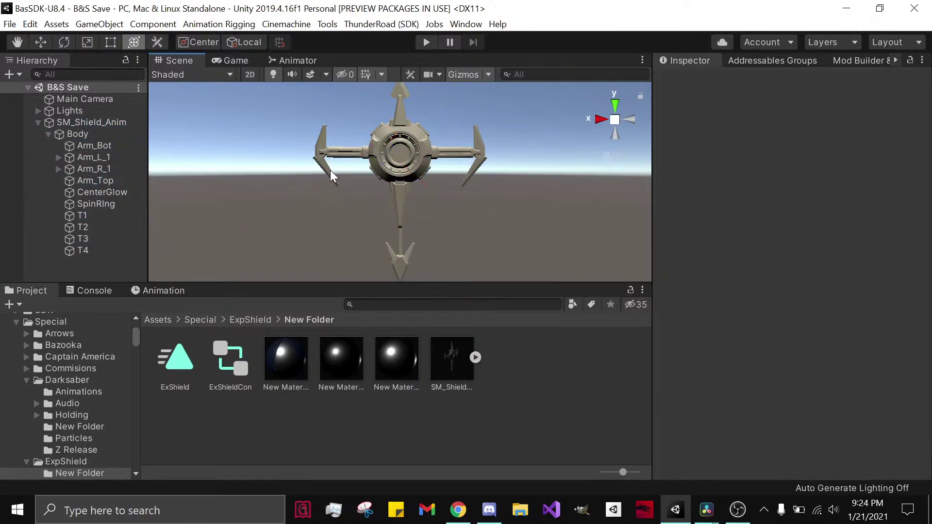
middle_click_drag(330, 170, 334, 203)
scroll(334, 204, "up", 5)
scroll(338, 207, "down", 3)
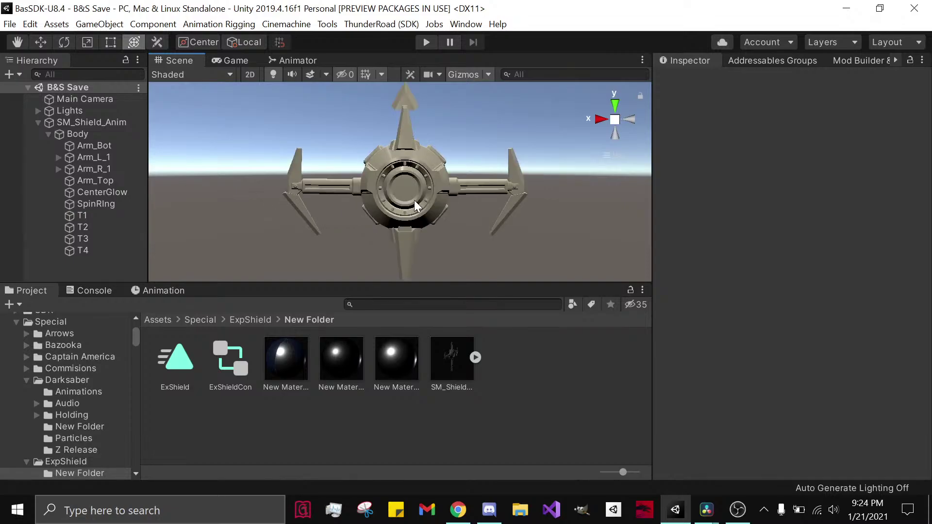
left_click(404, 195)
key("f")
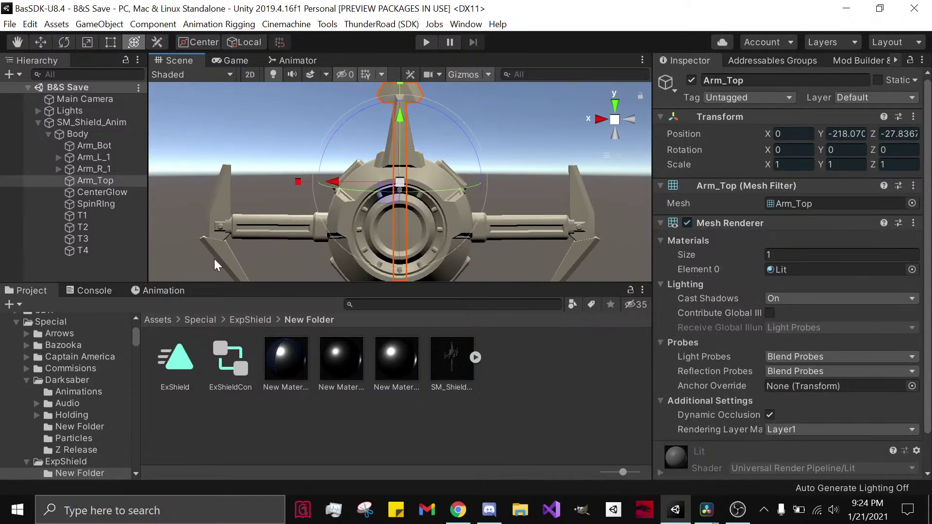
Step: Preview New Material 1, New Material 2 and New Material together to compare their appearance
left_click_drag(288, 362, 308, 356)
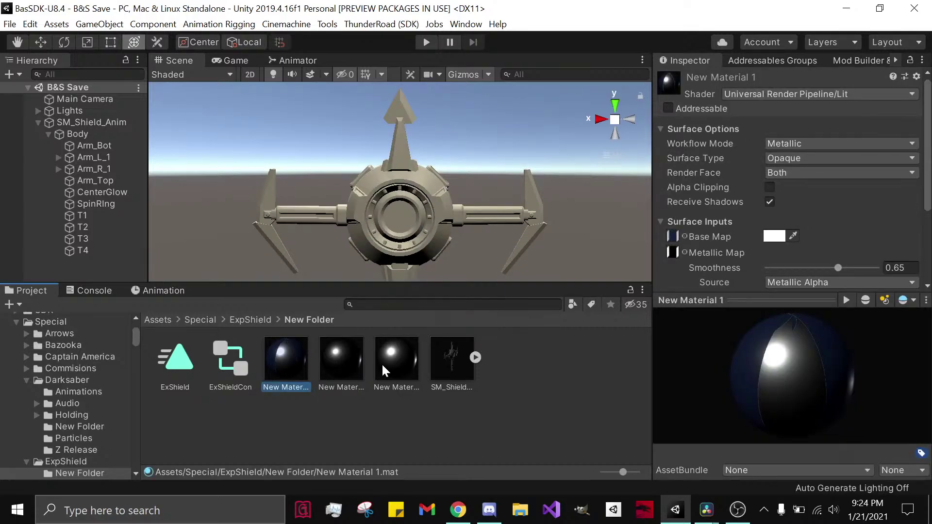
left_click(381, 363, "shift")
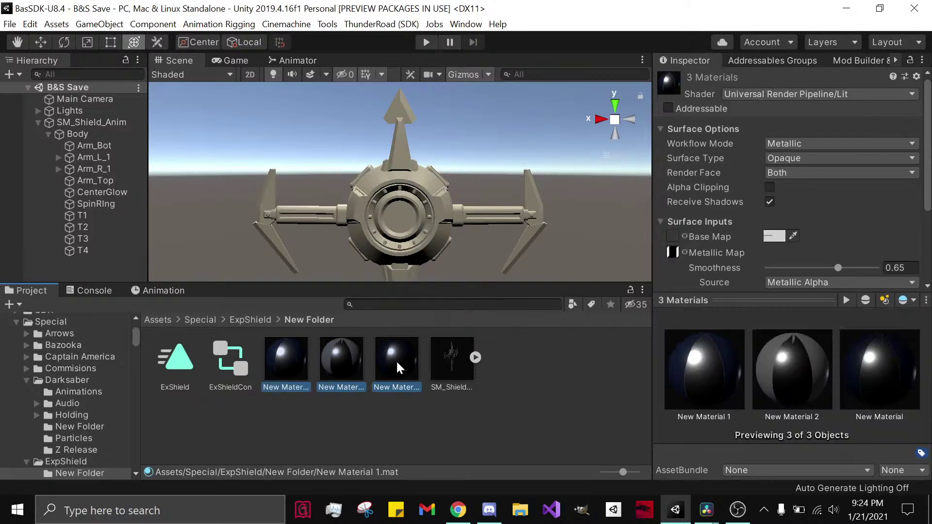
left_click(533, 371)
left_click_drag(386, 354, 541, 349)
Step: Select the parts T1 through T4 under Body and apply New Material 2 to all of them
left_click(92, 252)
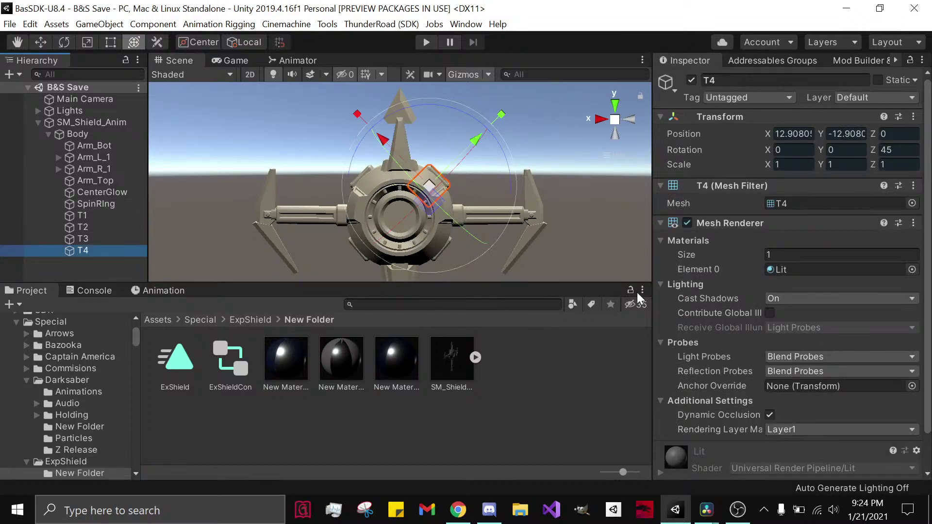
scroll(778, 342, "down", 2)
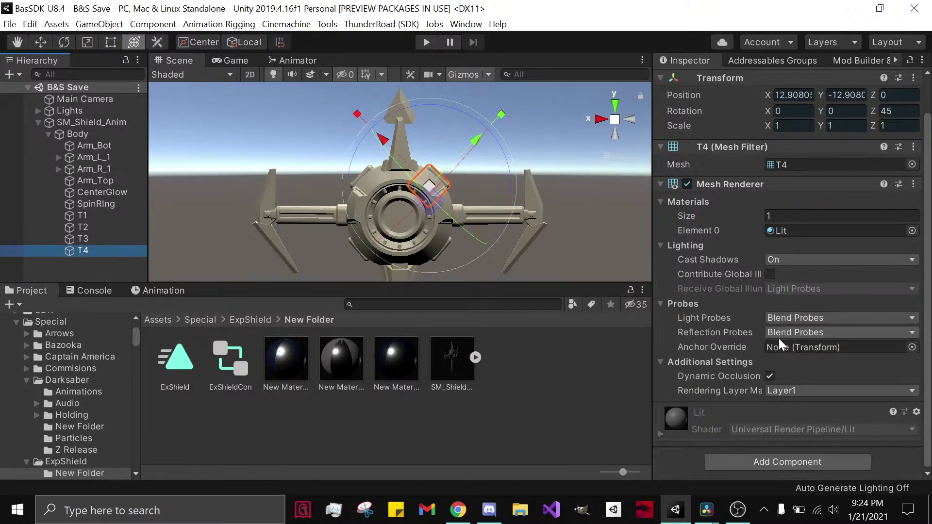
left_click(99, 215, "shift")
left_click(289, 362)
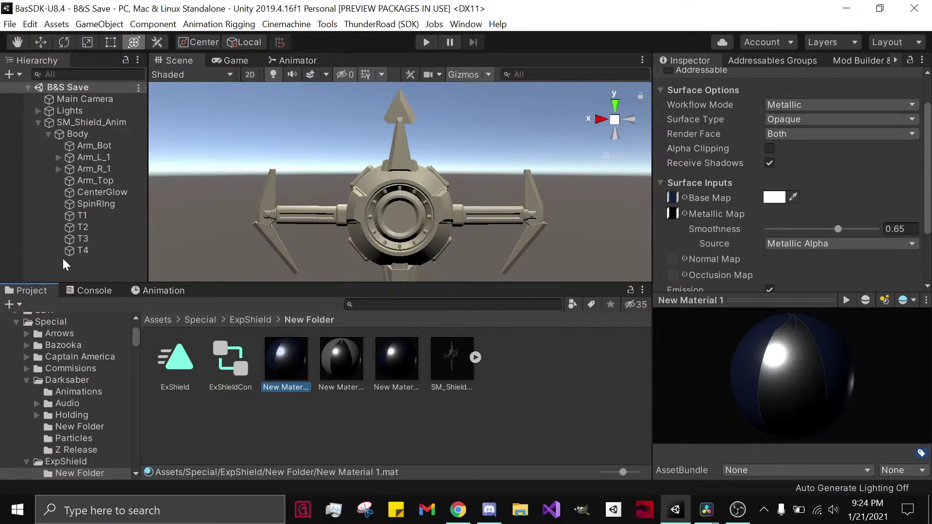
left_click(88, 252)
left_click(96, 215, "shift")
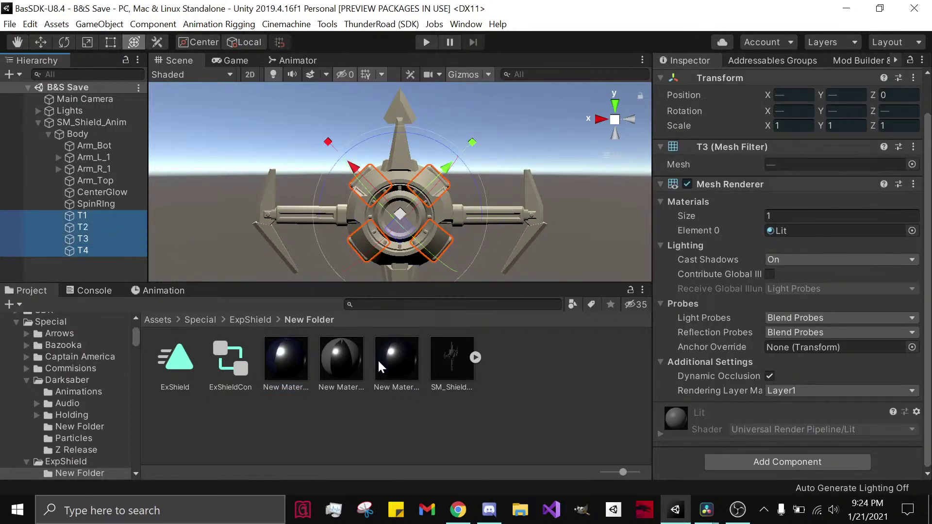
left_click_drag(342, 368, 712, 433)
scroll(712, 427, "down", 5)
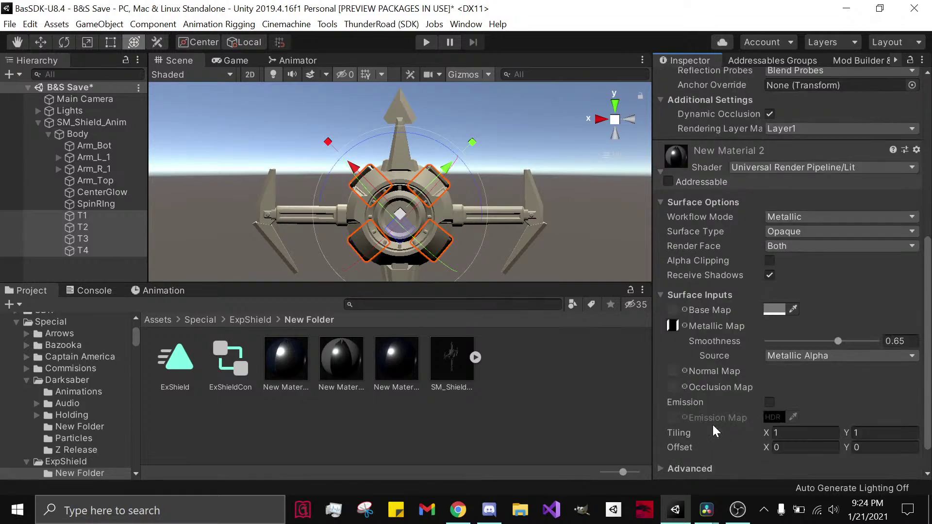
left_click_drag(539, 213, 25, 226, "alt")
left_click(224, 177)
right_click_drag(441, 218, 762, 244)
right_click_drag(437, 203, 615, 188)
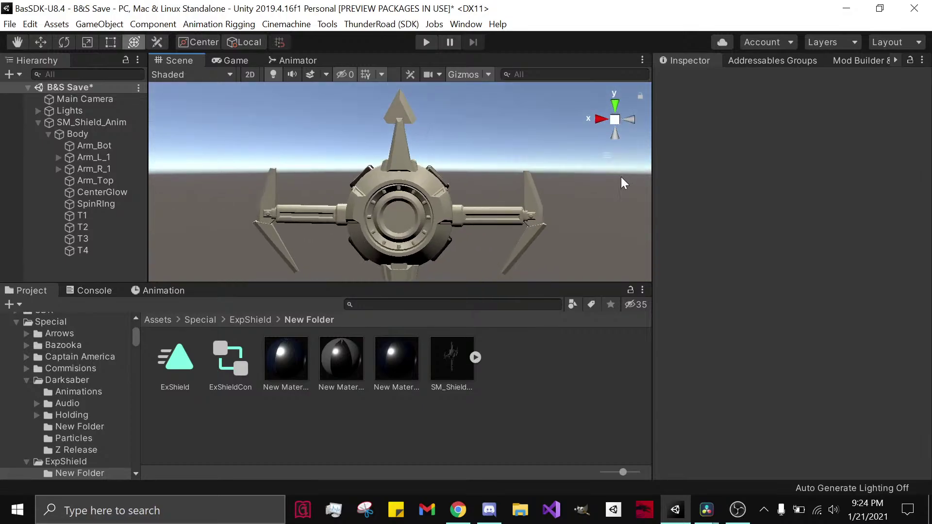
right_click_drag(471, 256, 469, 247)
Step: Try New Material 2 on the upper blade of one of the shield's side arms, then undo it
left_click(339, 363)
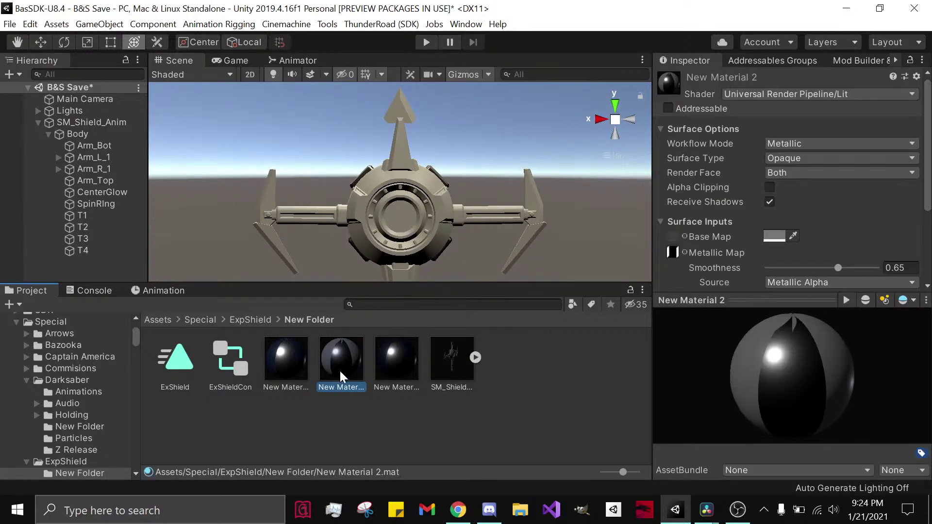
left_click_drag(339, 371, 261, 221)
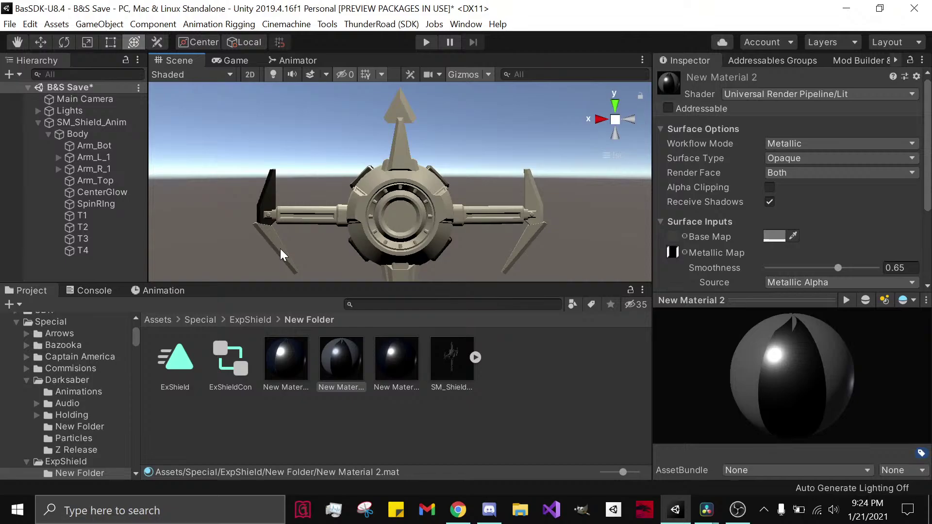
key("ctrl+z")
Step: Apply New Material 1 to the SpinRIng part and show the material's surface settings
left_click(69, 203)
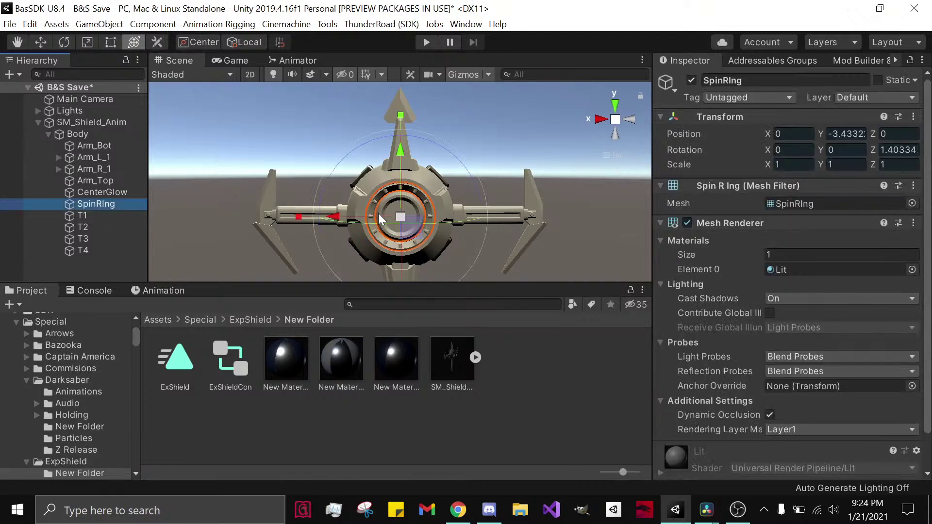
left_click_drag(300, 369, 684, 437)
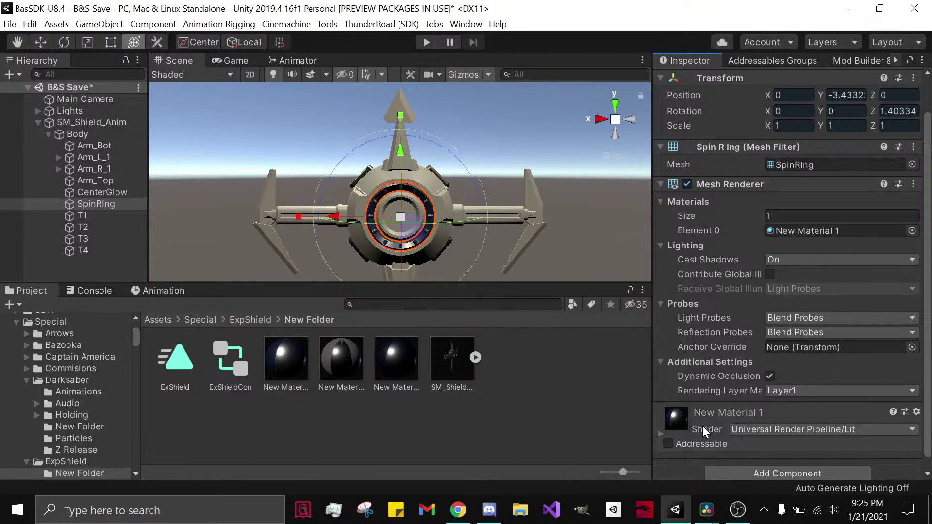
scroll(703, 417, "down", 5)
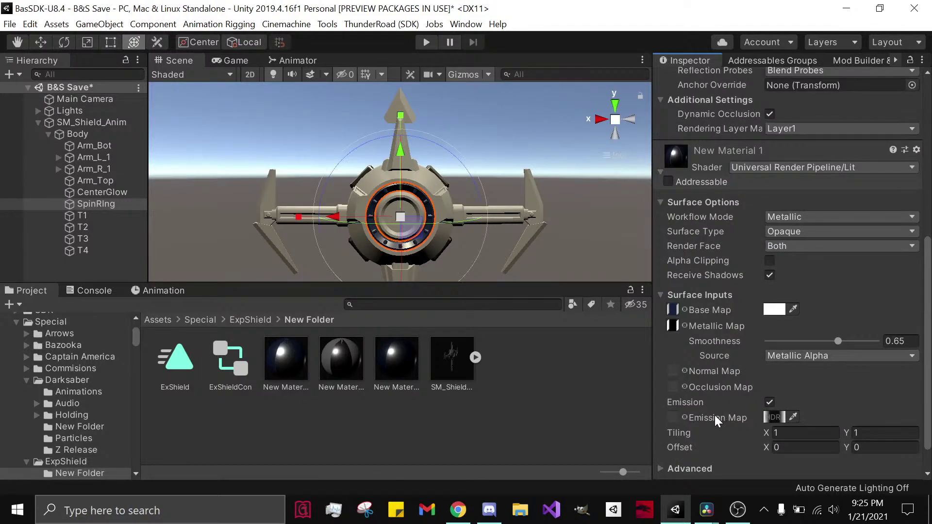
Step: Try to adjust New Material 1's HDR emission color, then undo the change and close the color picker
left_click(775, 417)
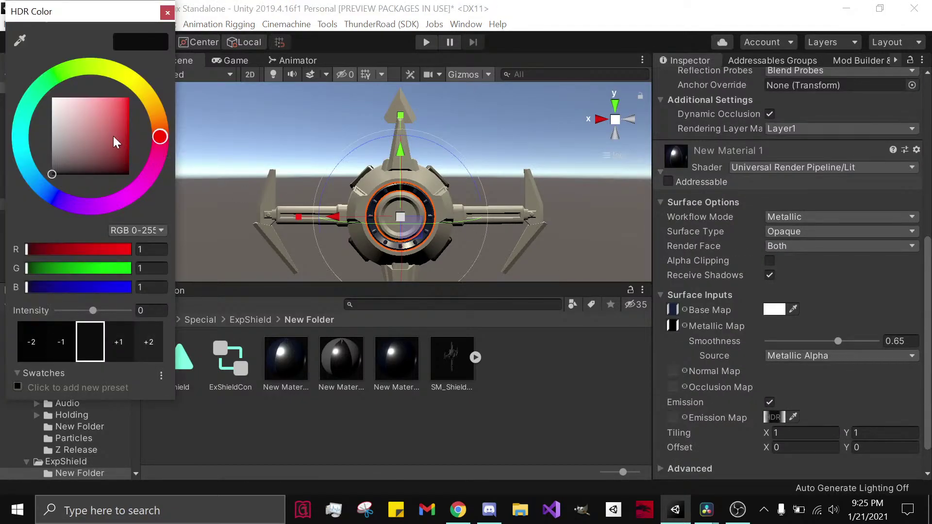
left_click_drag(113, 136, 237, 22)
key("ctrl+z")
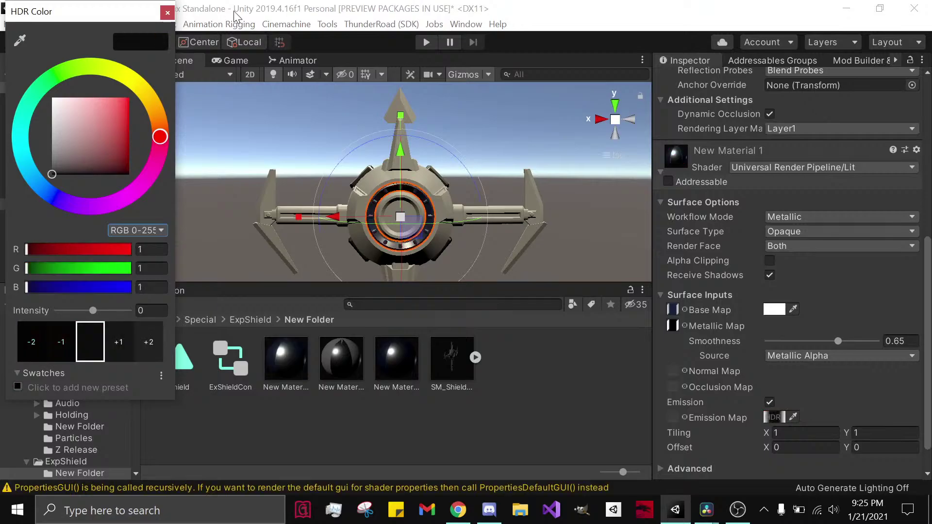
left_click(169, 13)
Step: Save the scene, clear the console messages and return to the project assets
key("ctrl+s")
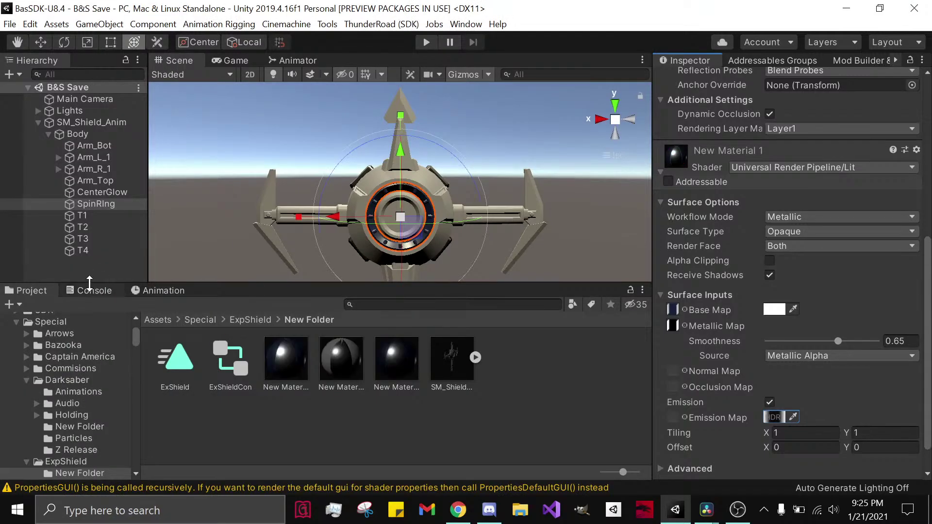
left_click(94, 291)
left_click(26, 300)
left_click(30, 290)
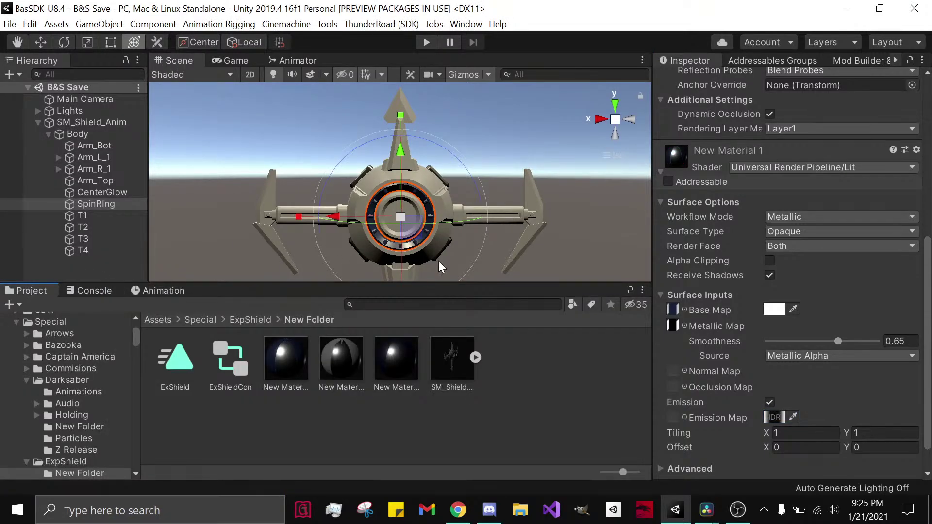
Step: Play the ExShield animation preview to check the shield's movement, then stop it and return to the project assets
left_click(146, 290)
left_click(113, 307)
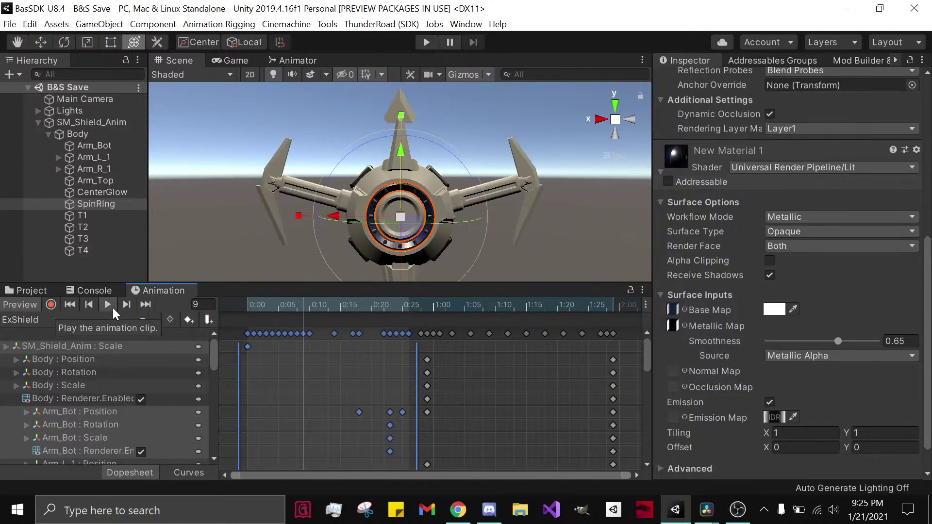
left_click(108, 304)
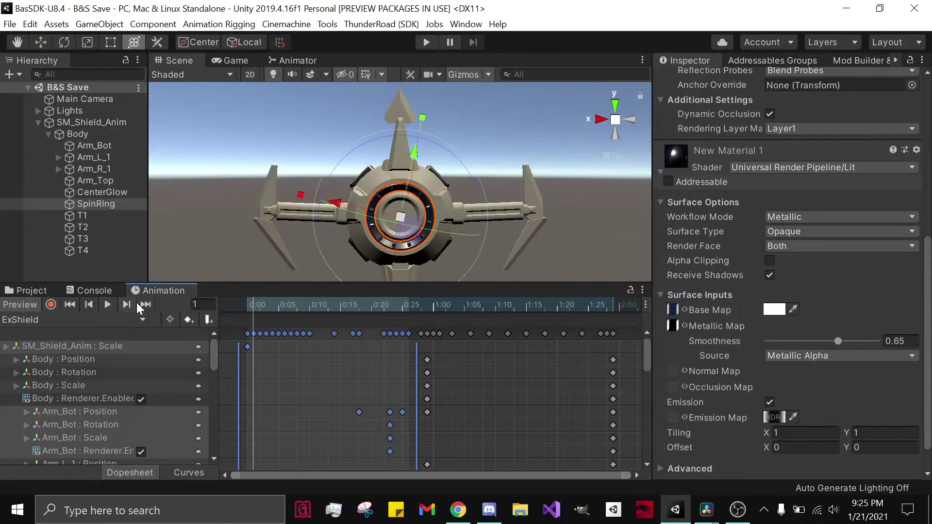
left_click(92, 290)
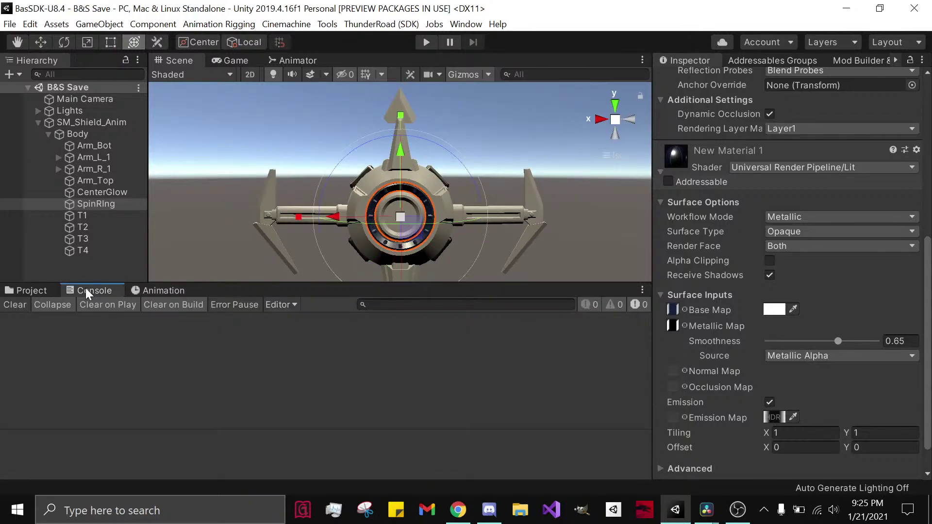
left_click(32, 291)
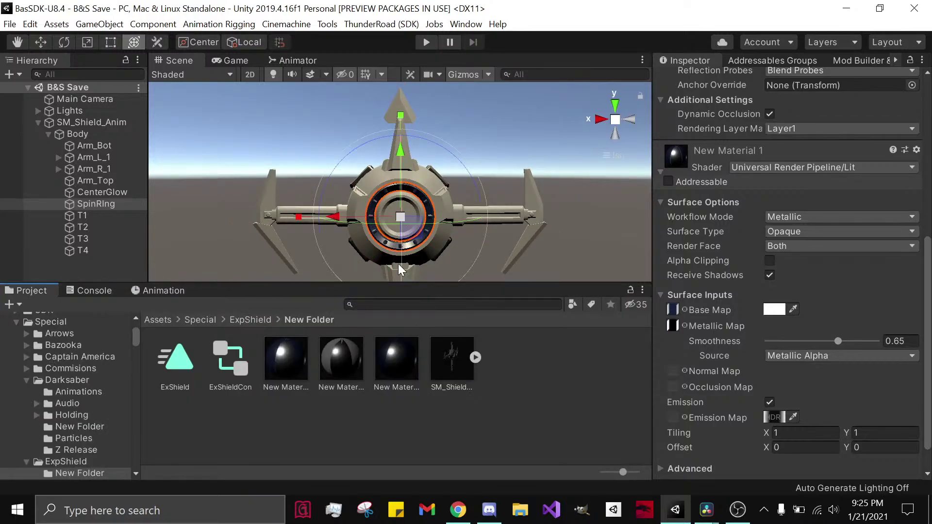
left_click_drag(398, 264, 394, 242, "alt")
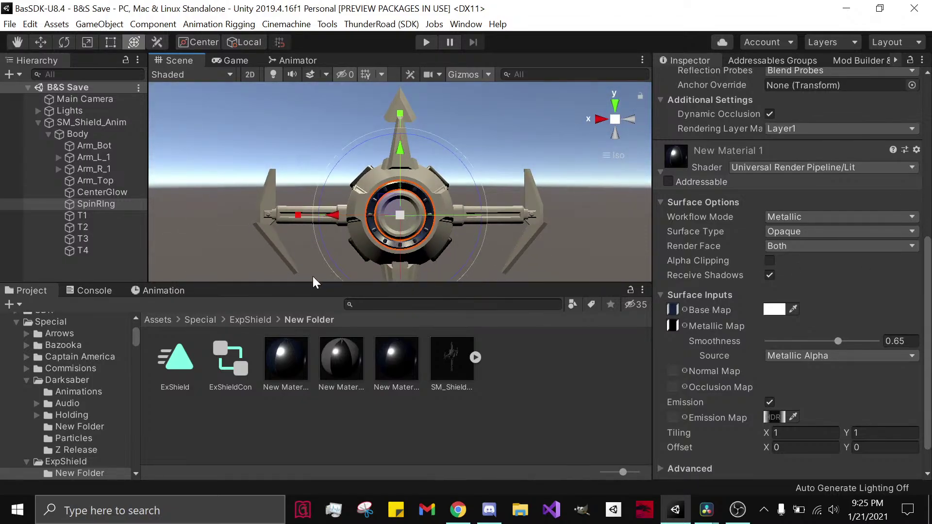
Step: Duplicate the ExShield animation clip as ExShieldRev and show the copy's keyframes in the animation timeline
left_click(161, 290)
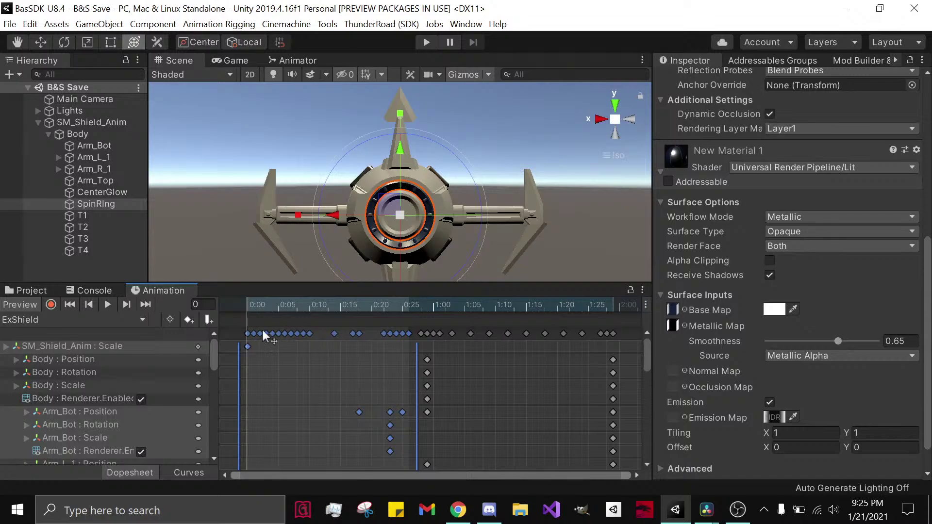
left_click(50, 291)
left_click(175, 365)
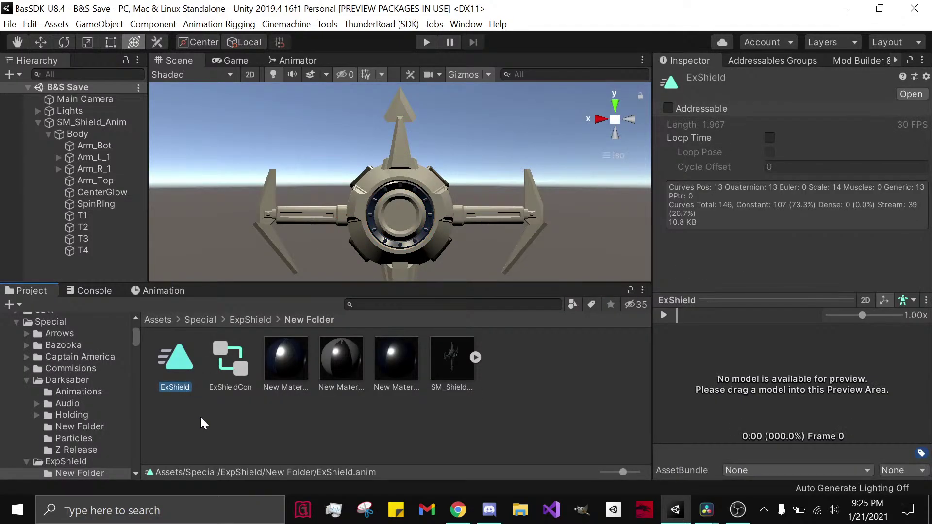
scroll(226, 421, "down", 1, "ctrl")
key("ctrl+d")
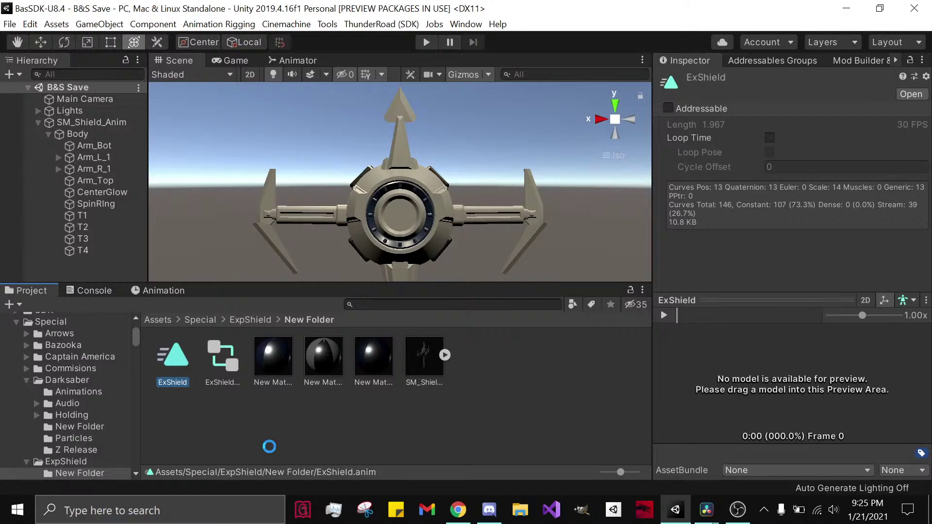
right_click(178, 360)
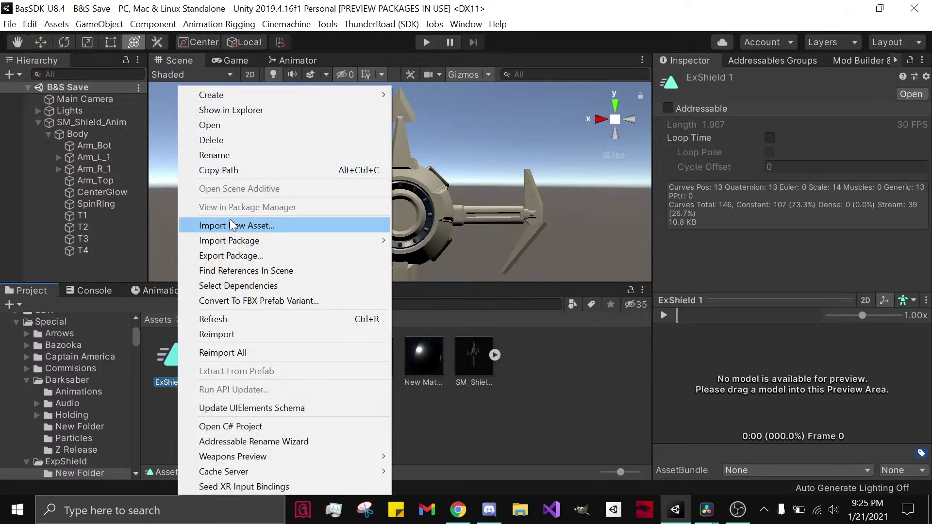
left_click(232, 153)
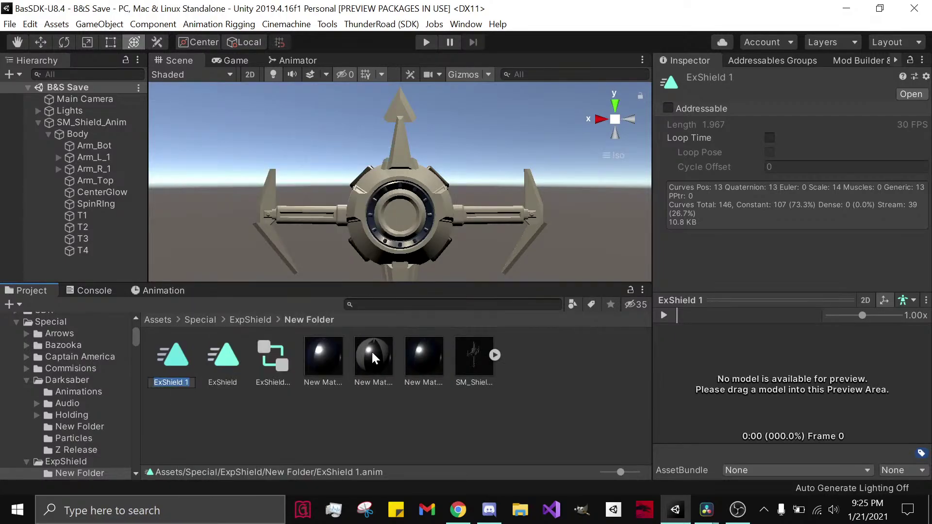
type("ExShieldRev")
key("Return")
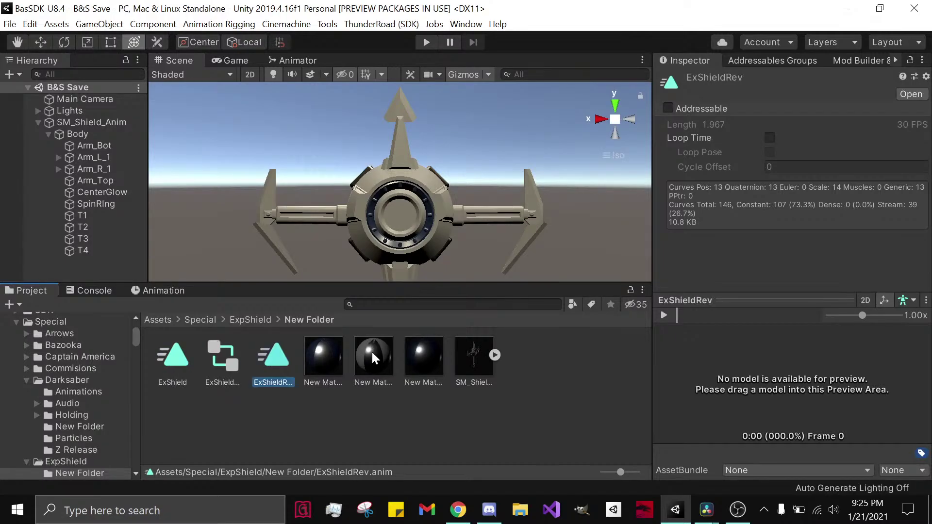
left_click(164, 290)
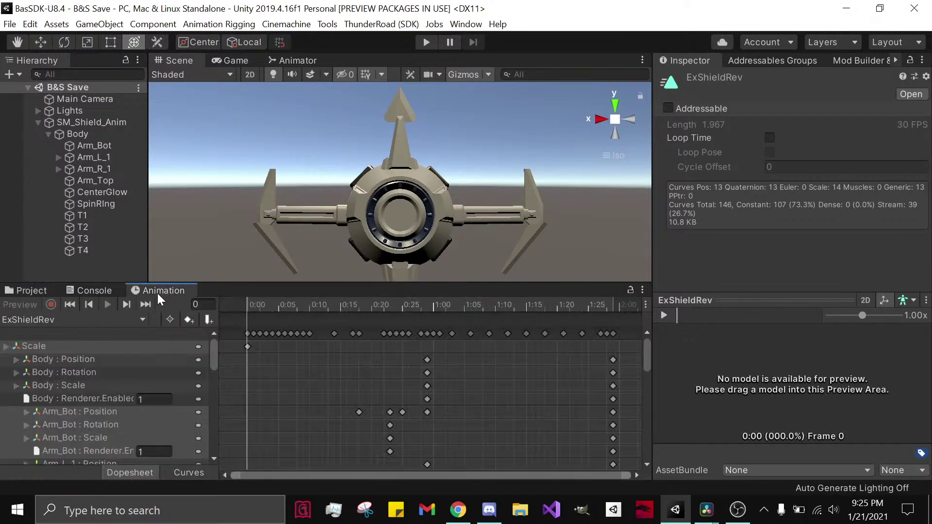
Step: Open the ExShieldRev clip in the animation timeline and examine how its keyframes are spread over time
left_click(77, 124)
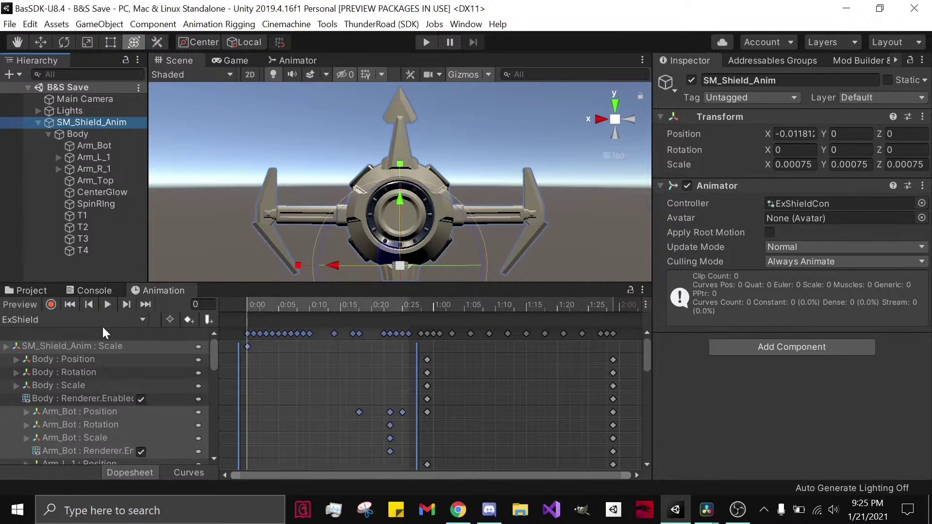
left_click(48, 293)
left_click(278, 355)
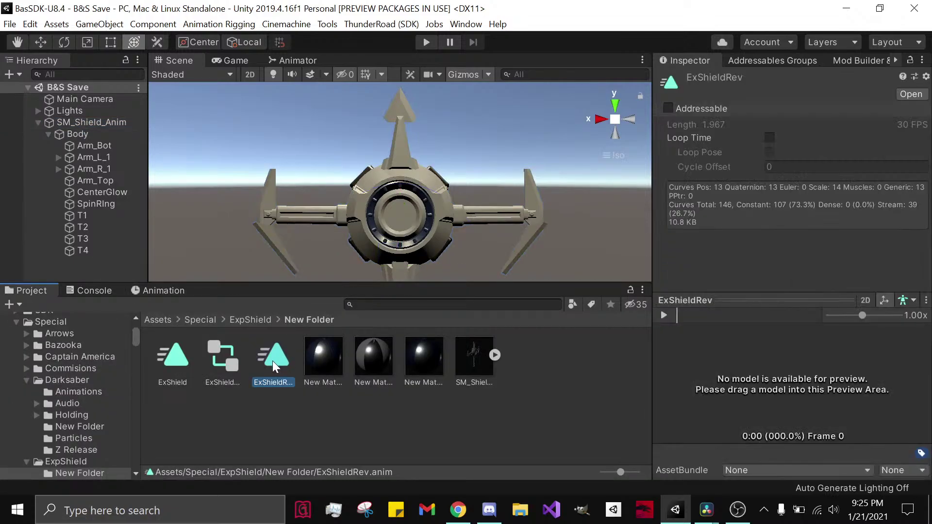
left_click(162, 291)
scroll(291, 335, "down", 6)
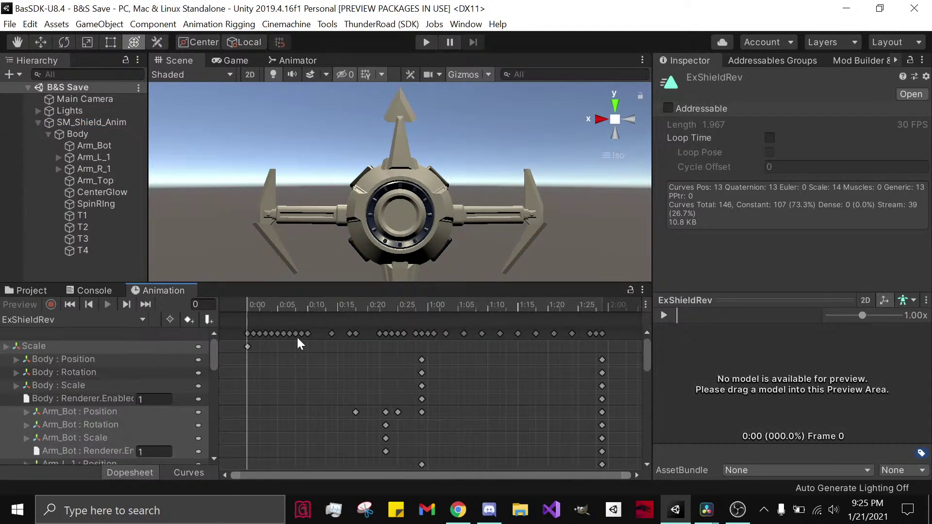
scroll(335, 430, "up", 4)
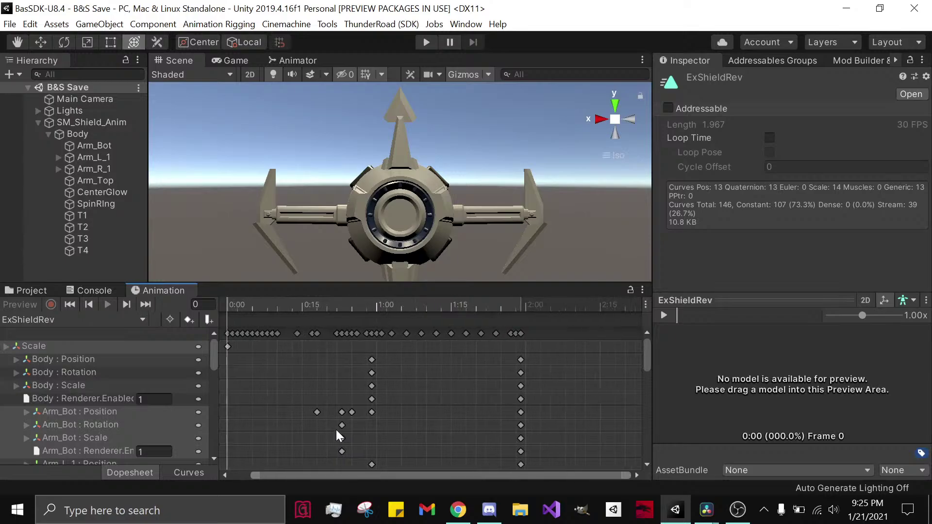
scroll(383, 432, "up", 3)
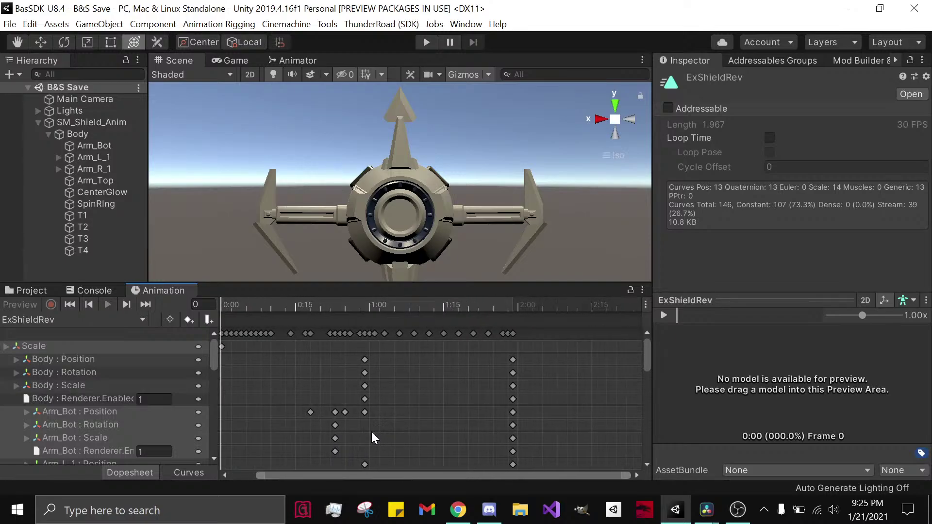
key("f")
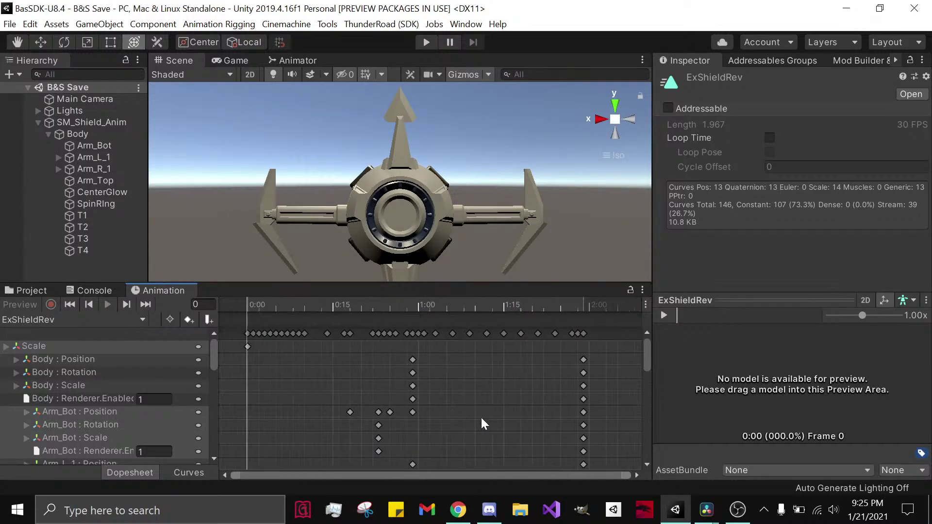
scroll(476, 418, "up", 2)
scroll(340, 422, "down", 2)
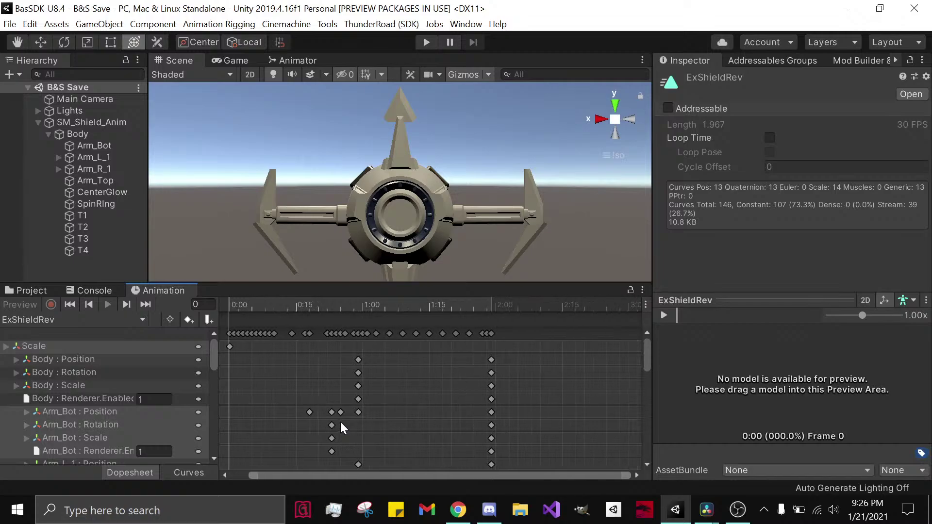
scroll(479, 415, "down", 3)
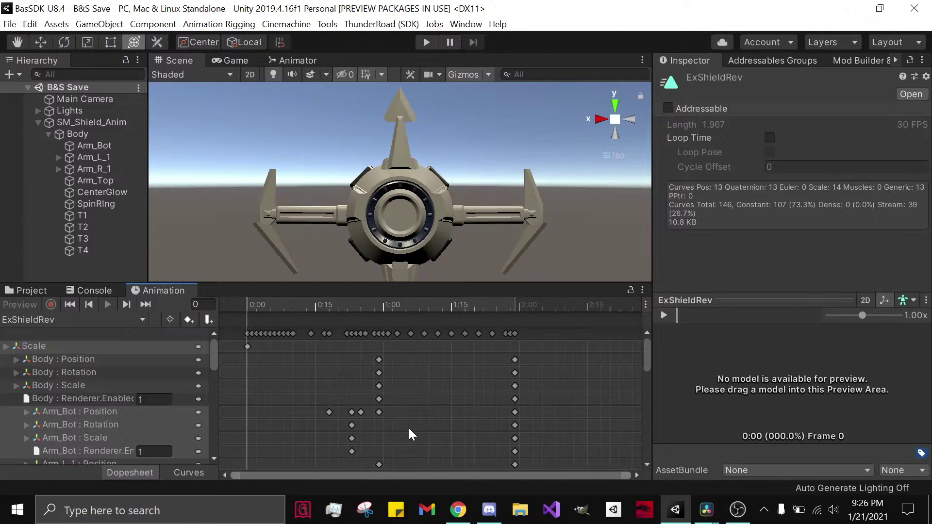
scroll(474, 414, "down", 1)
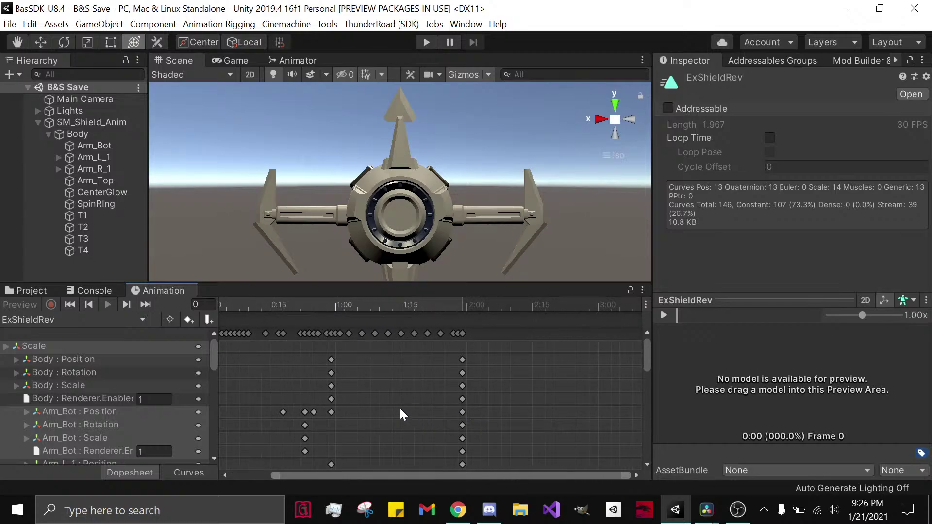
Step: Review ExShieldRev's keyframe rows down to the T4 properties, then select the final column of keyframes
left_click_drag(642, 362, 626, 464)
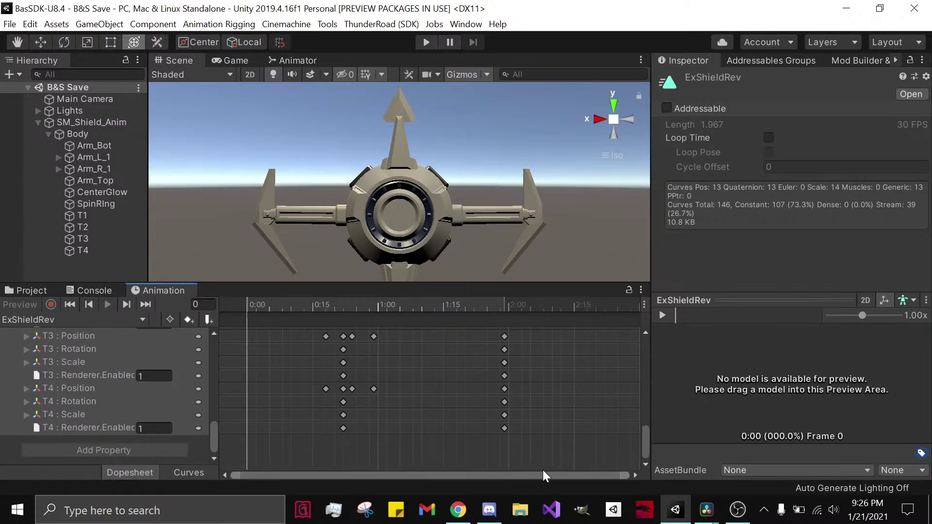
left_click_drag(557, 466, 457, 348)
left_click(526, 458)
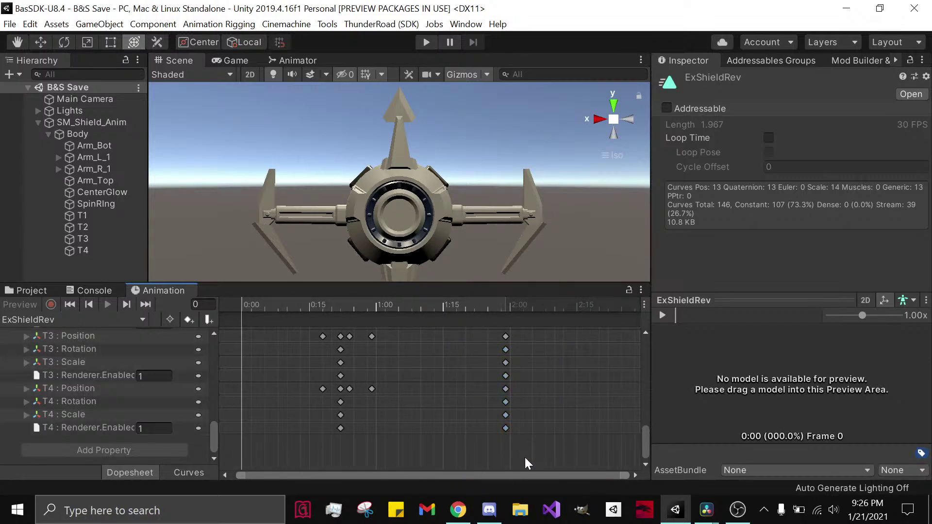
scroll(485, 438, "up", 1)
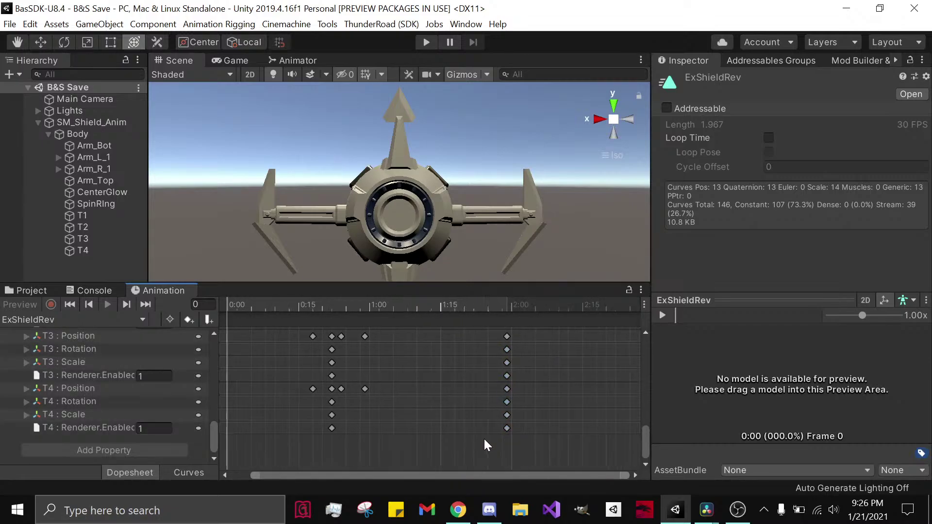
left_click_drag(646, 445, 643, 354)
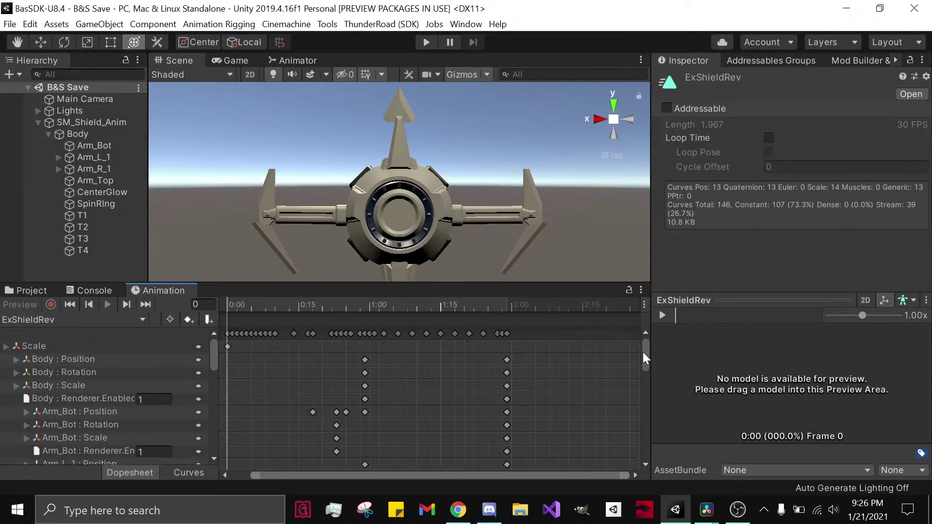
left_click(506, 334)
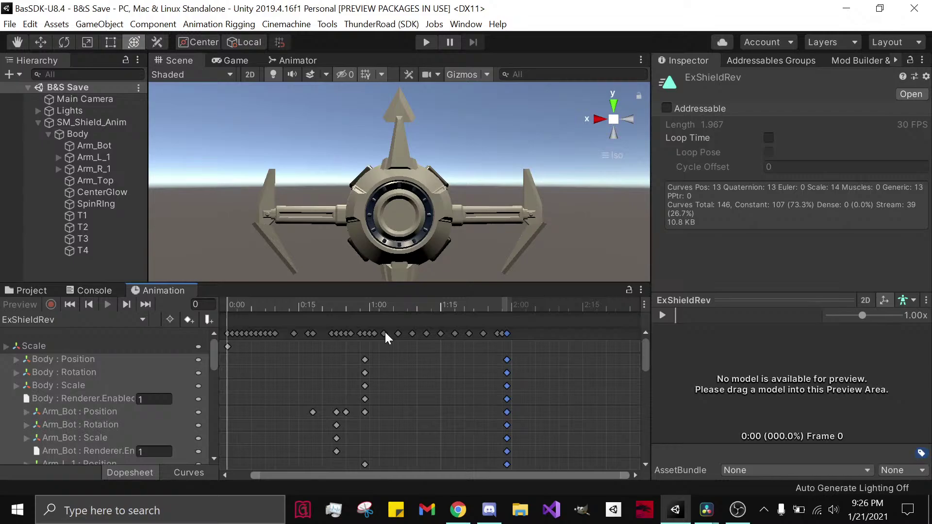
scroll(430, 369, "down", 3)
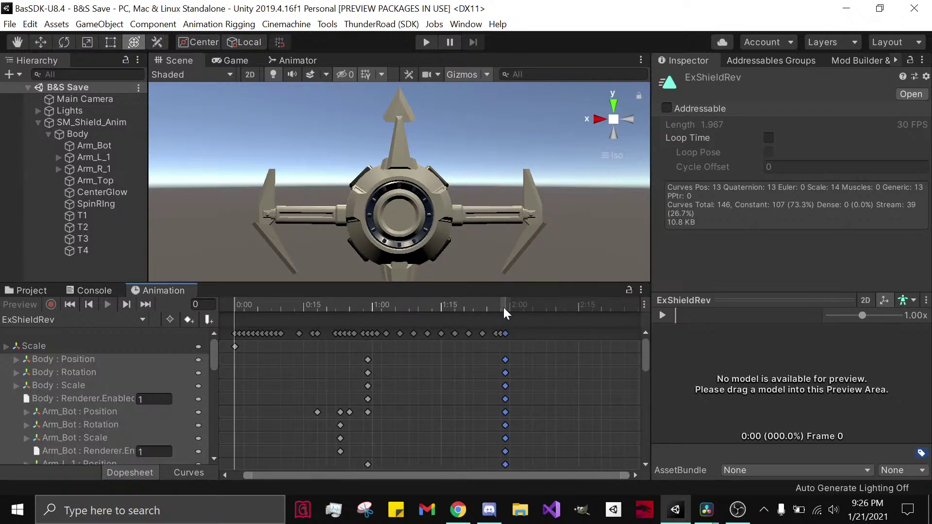
Step: Try to reverse all ExShieldRev keyframes by compressing them to 0:12 and stretching their start past the end to 1:18, then undo both changes
left_click(536, 370)
key("ctrl+a")
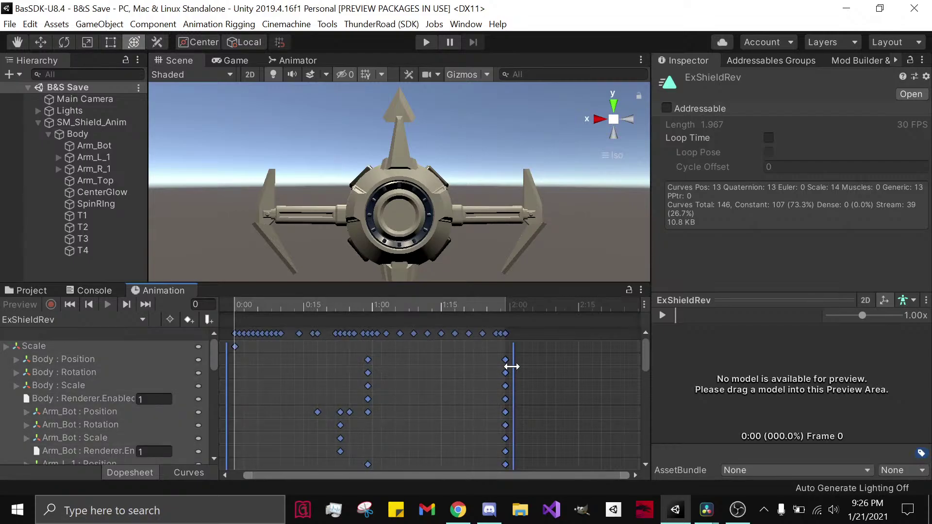
left_click_drag(511, 367, 293, 371)
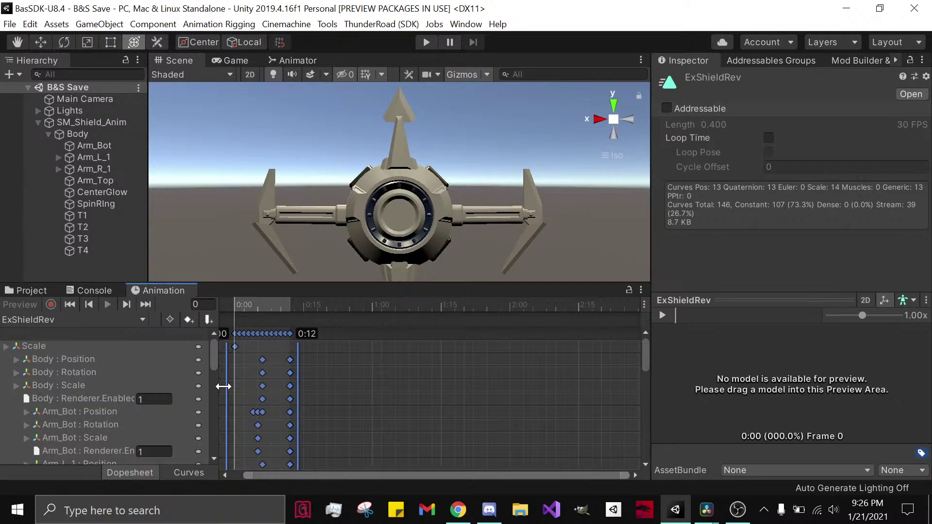
left_click_drag(223, 386, 464, 392)
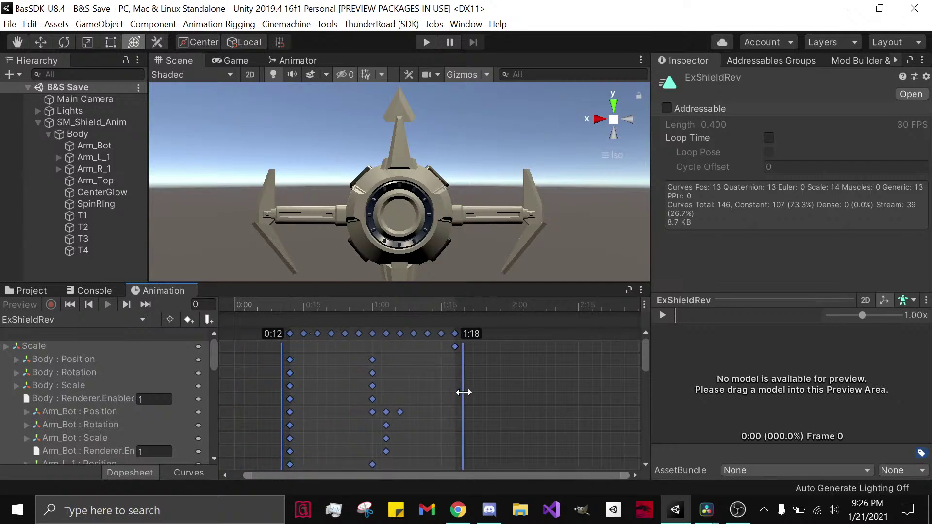
key("ctrl+z")
key("ctrl+z")
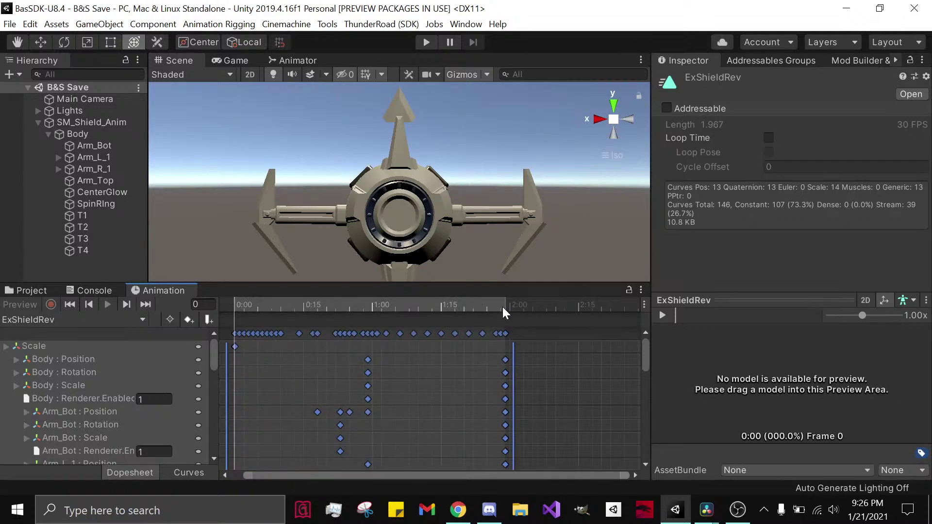
mouse_move(504, 305)
left_mouse_down()
mouse_move(514, 305)
mouse_move(496, 306)
left_mouse_up()
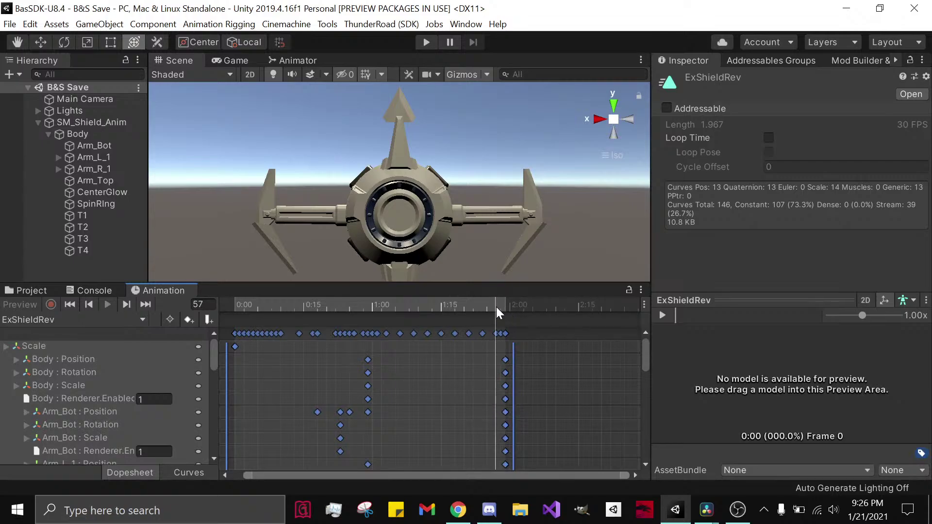
Step: Preview the original ExShield clip on SM_Shield_Anim and scrub to its last keyframe at frame 59
left_click(31, 290)
left_click(179, 353)
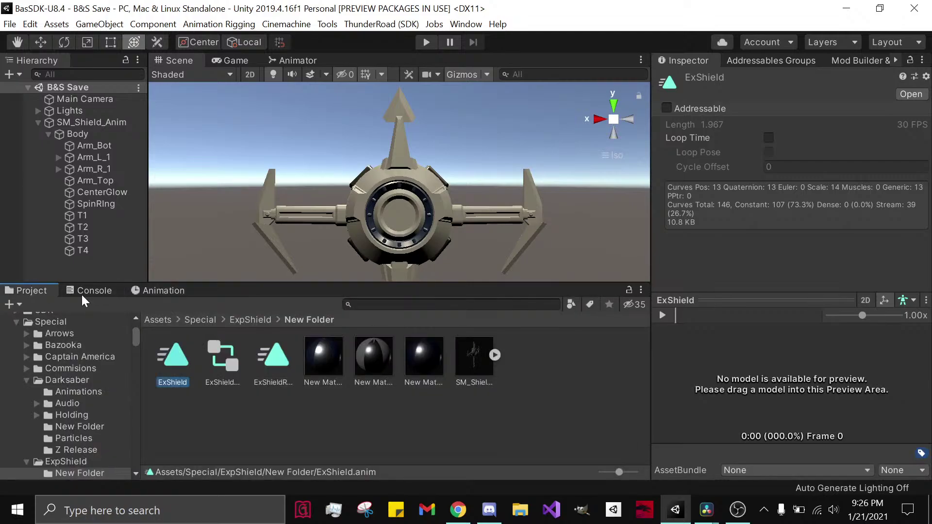
left_click(173, 293)
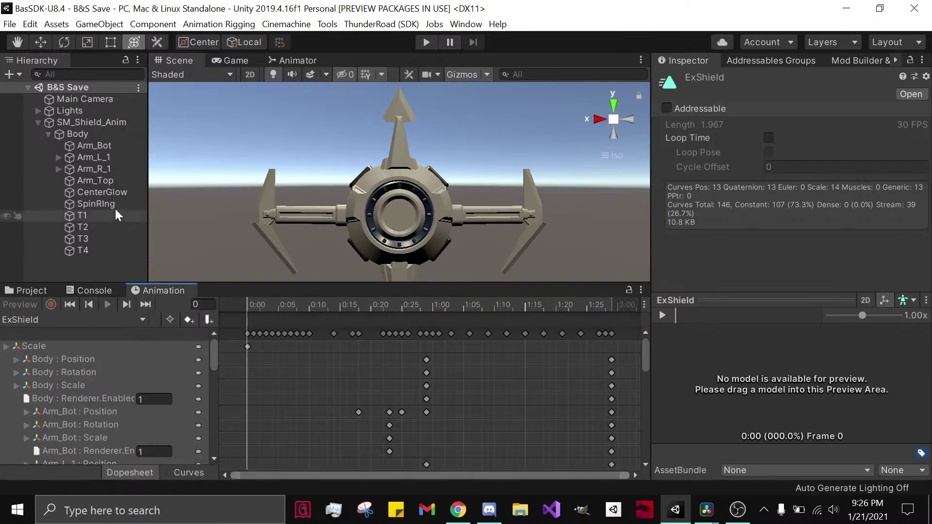
left_click(119, 145)
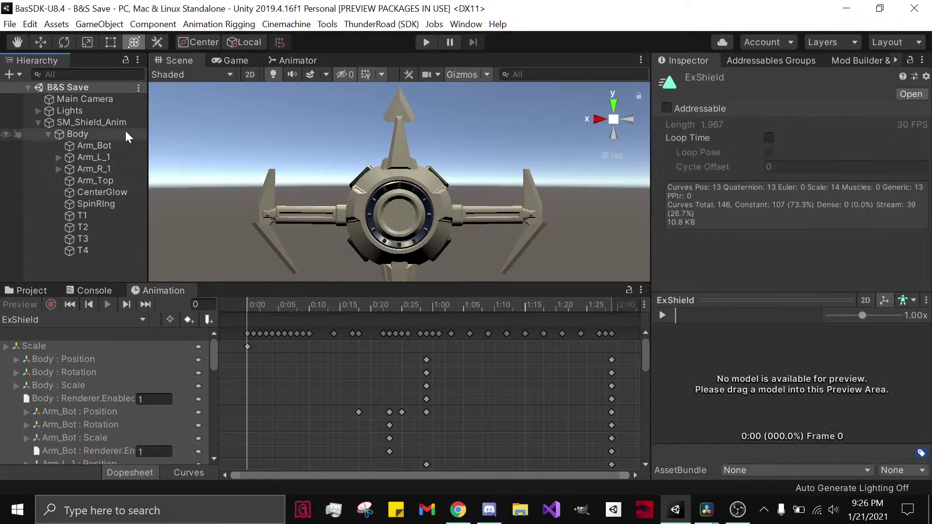
left_click(125, 121)
left_click(107, 304)
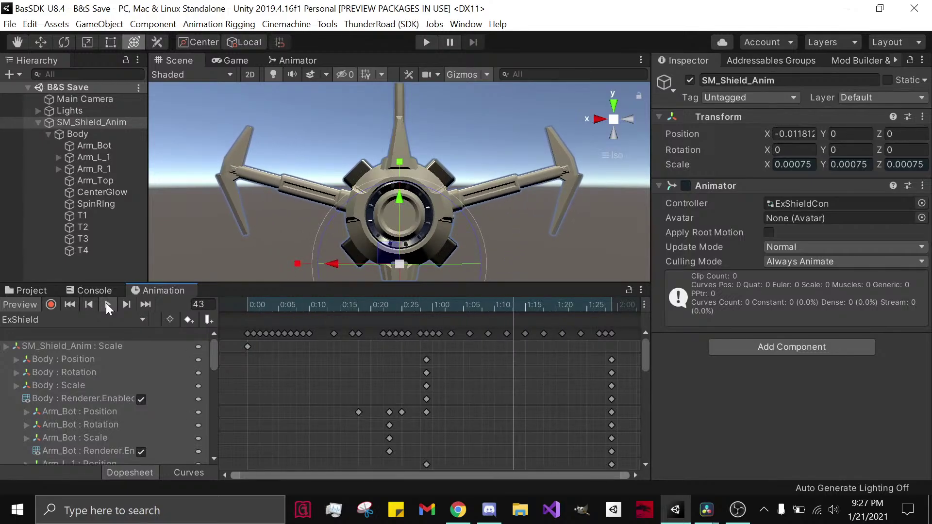
left_click_drag(567, 303, 611, 308)
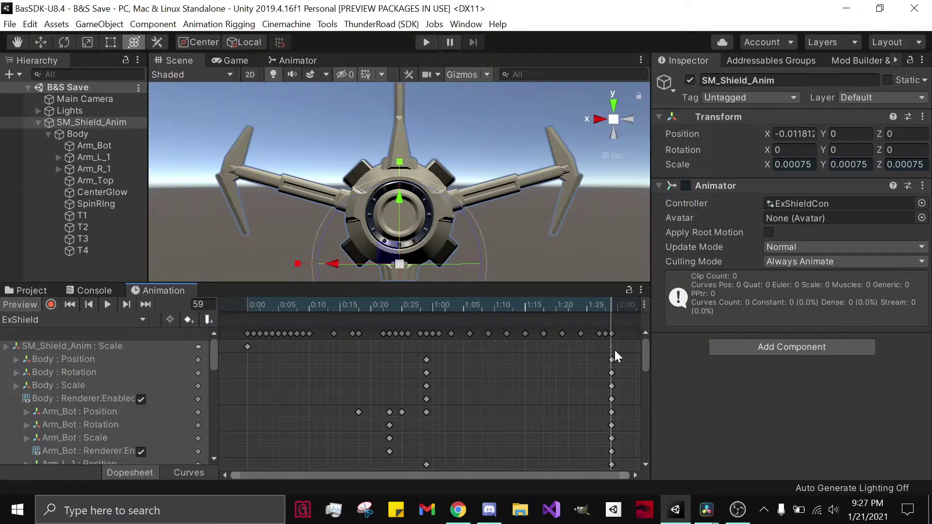
scroll(614, 350, "down", 2)
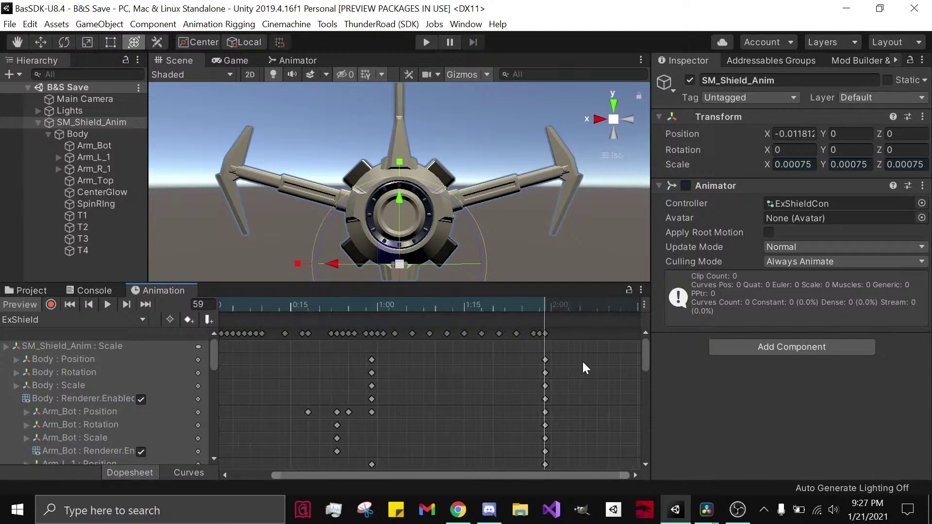
scroll(578, 373, "up", 1)
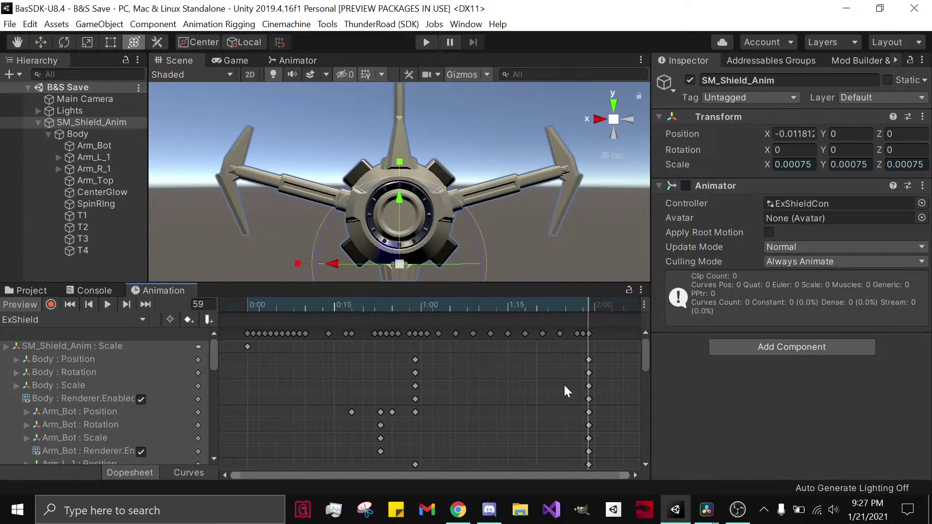
Step: Reopen ExShieldRev and try to flip its keyframes by compressing them to 0:07 and pulling the start beyond the end, then undo both changes
left_click(32, 291)
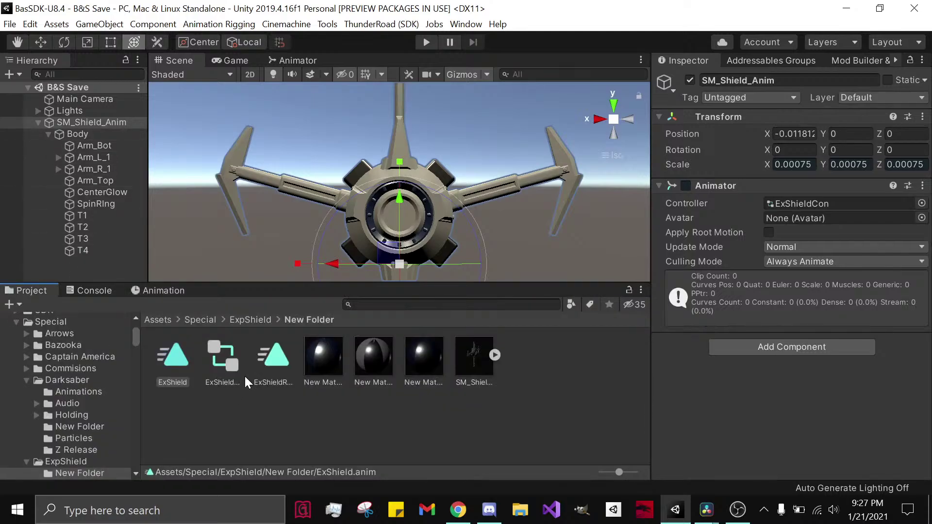
left_click(268, 362)
left_click(163, 290)
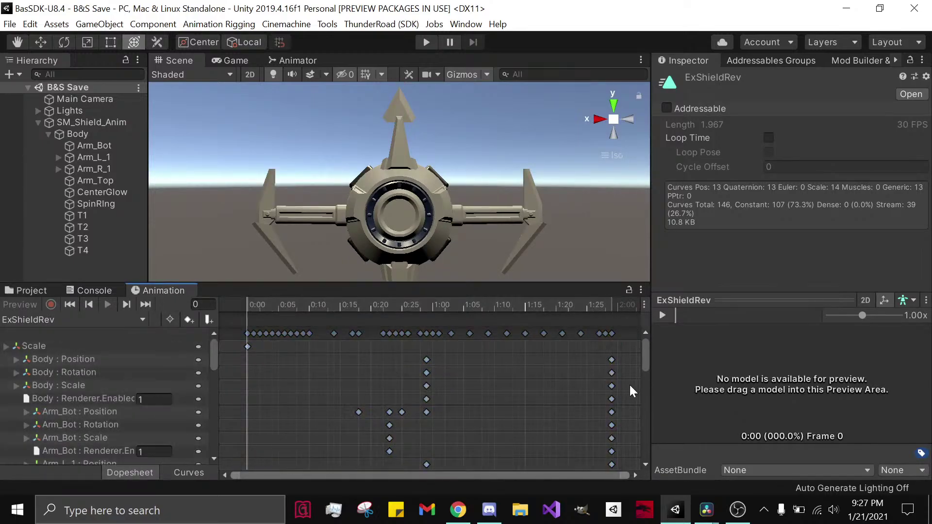
left_click_drag(619, 390, 297, 387)
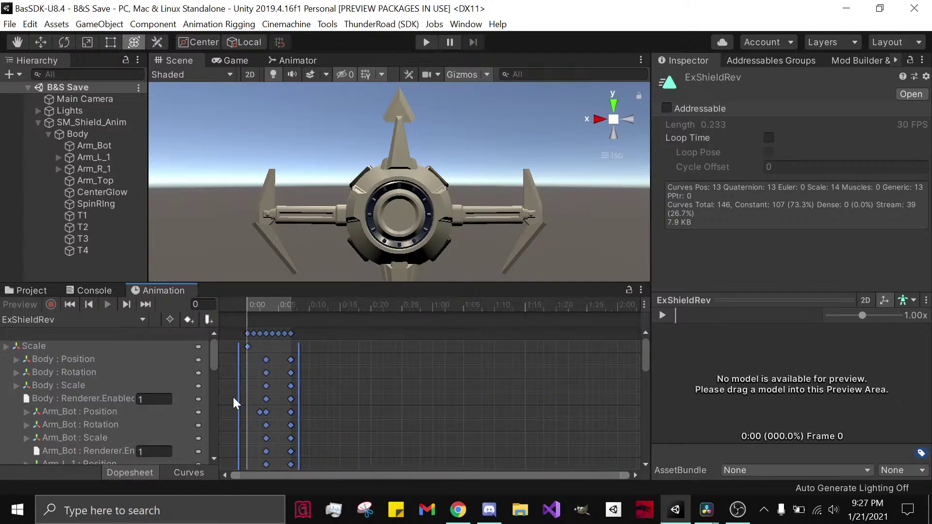
left_click_drag(238, 401, 466, 399)
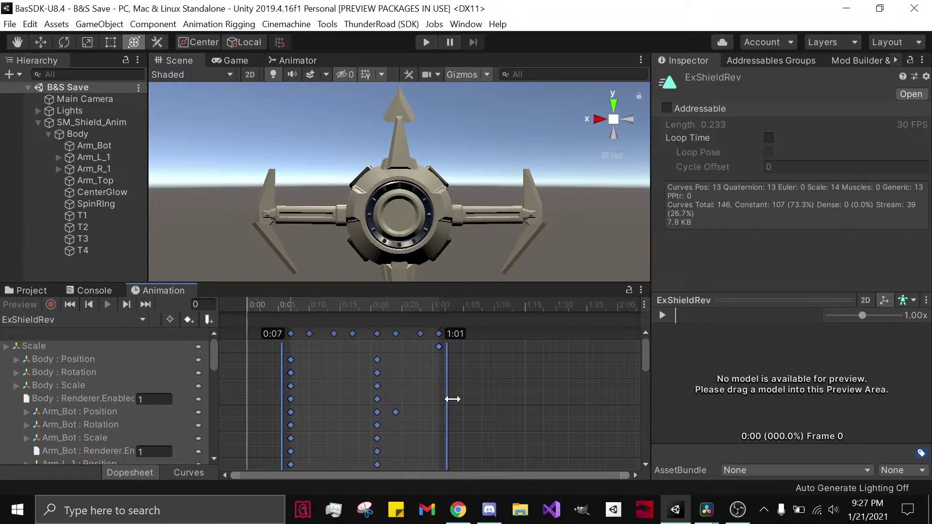
mouse_move(451, 399)
left_mouse_down()
mouse_move(622, 403)
mouse_move(442, 390)
left_mouse_up()
key("ctrl+z")
key("ctrl+z")
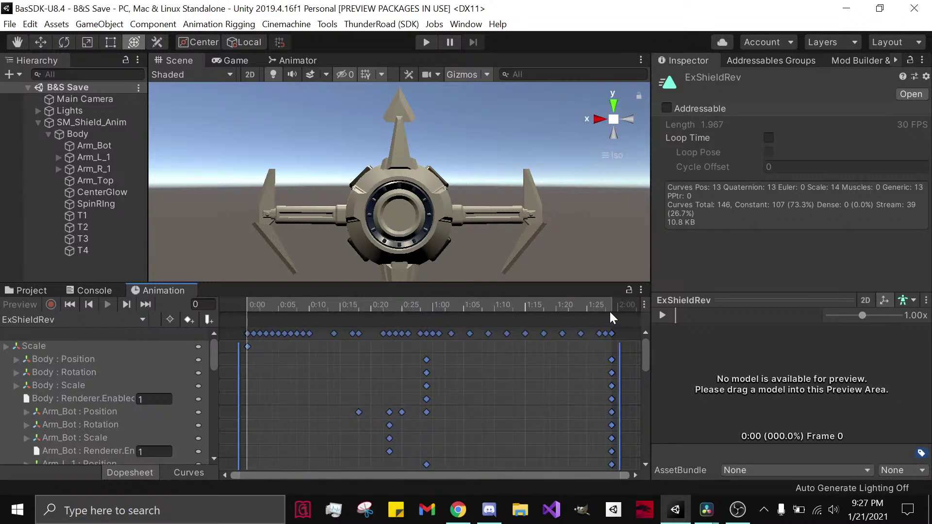
Step: Place ExShieldRev's playhead on the last keyframe at frame 59, with the whole keyframe range in view
left_click(613, 307)
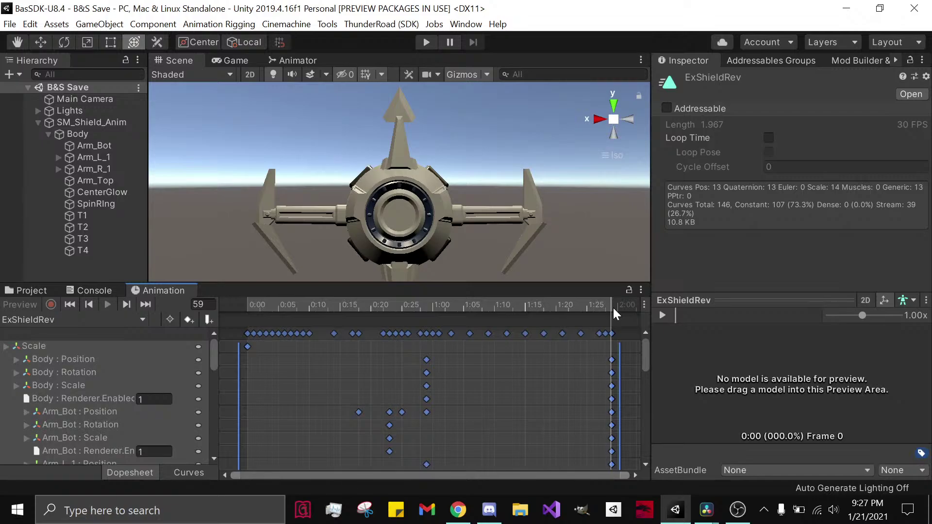
mouse_move(600, 308)
left_mouse_down()
mouse_move(578, 305)
mouse_move(611, 306)
left_mouse_up()
left_click_drag(249, 307, 611, 309)
scroll(576, 347, "down", 3)
scroll(577, 347, "up", 2)
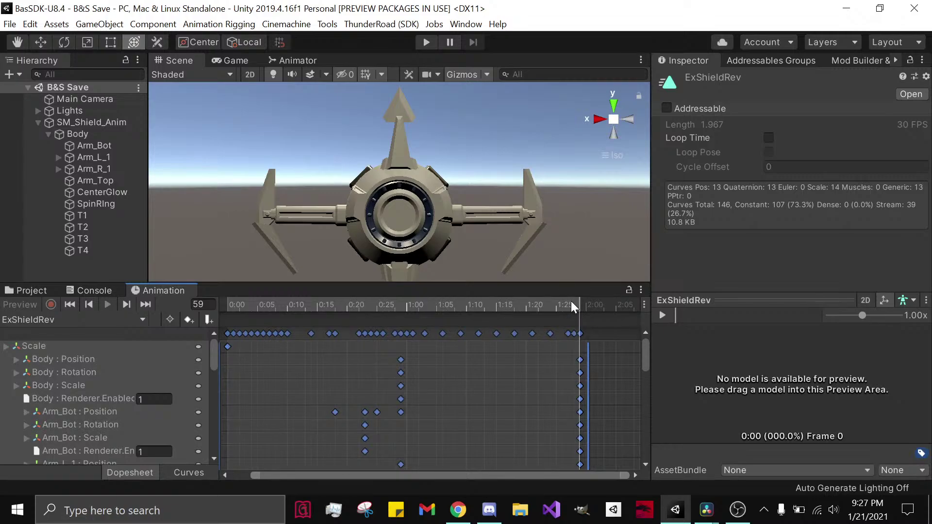
middle_click_drag(449, 380, 469, 382)
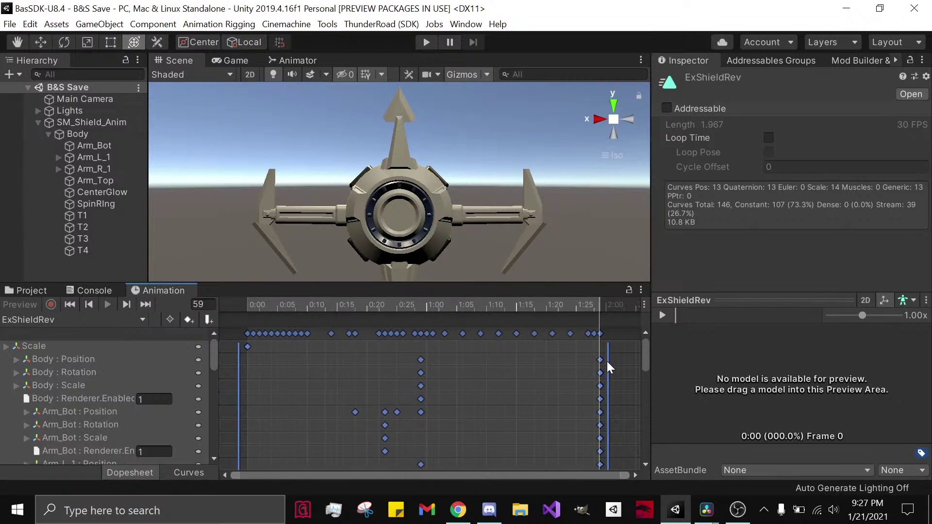
Step: Reverse ExShieldRev's keyframes by compressing them to 0:11, pulling their start past the end to 1:28 and stretching the other end to 0:00
left_click_drag(611, 369, 321, 387)
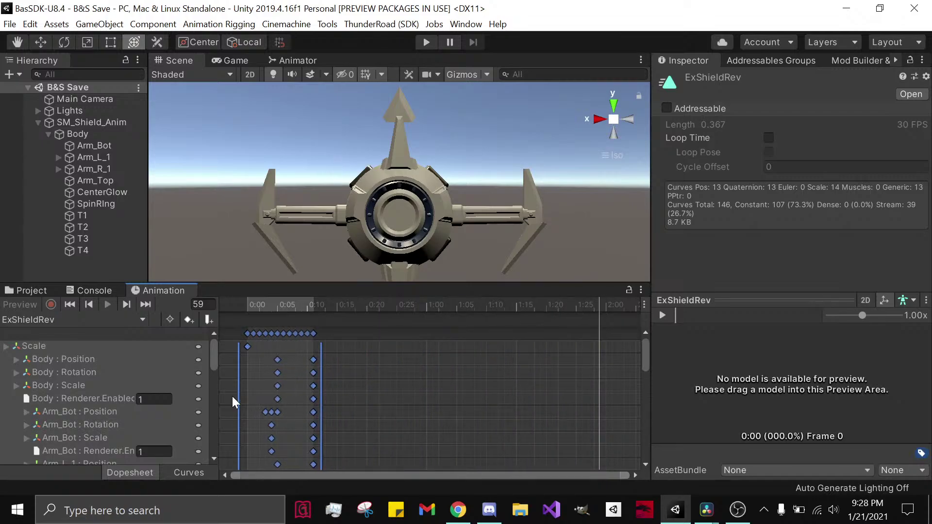
left_click_drag(238, 402, 603, 399)
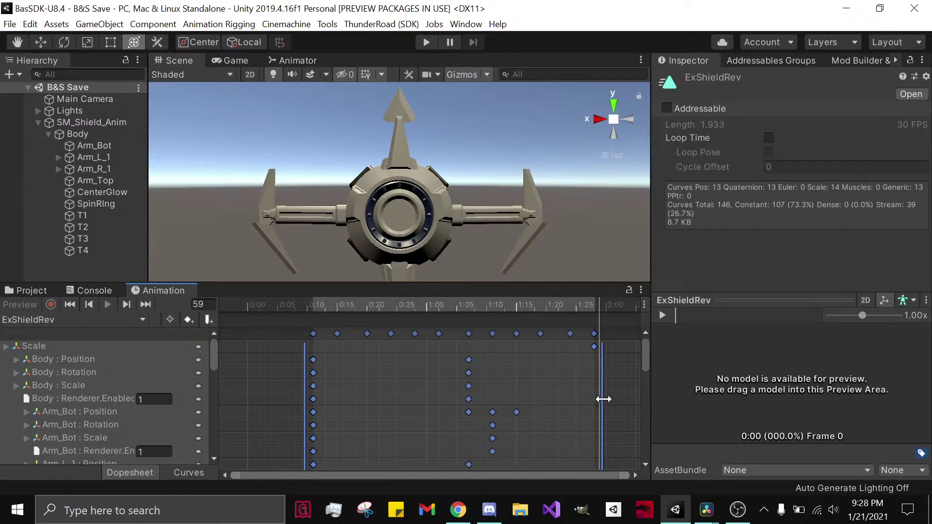
left_click_drag(311, 387, 246, 386)
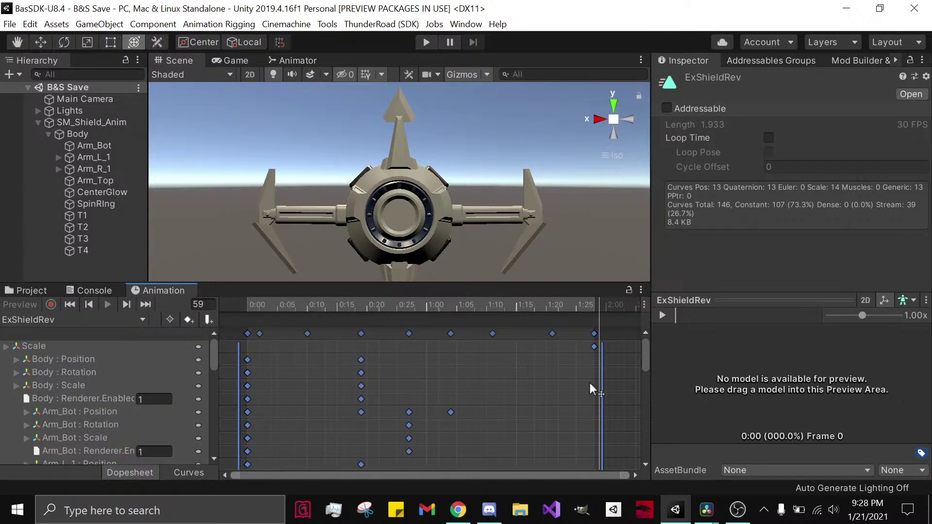
left_click_drag(339, 307, 246, 308)
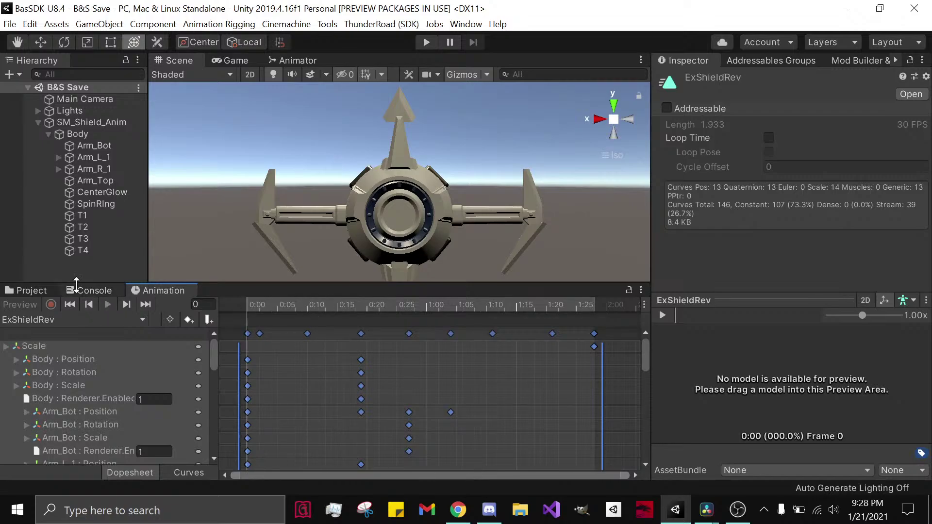
Step: Replace SM_Shield_Anim's Animator component with an Animation component that has Play Automatically turned off
left_click(80, 124)
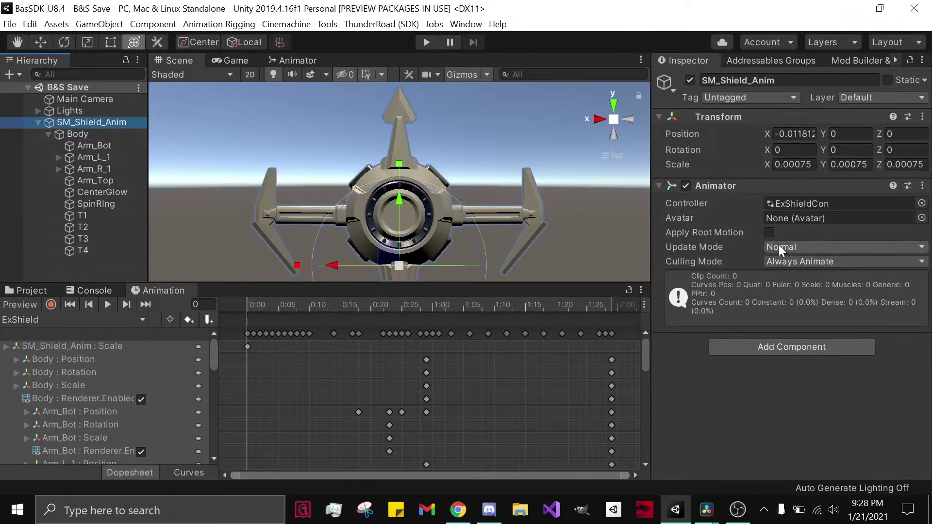
right_click(849, 190)
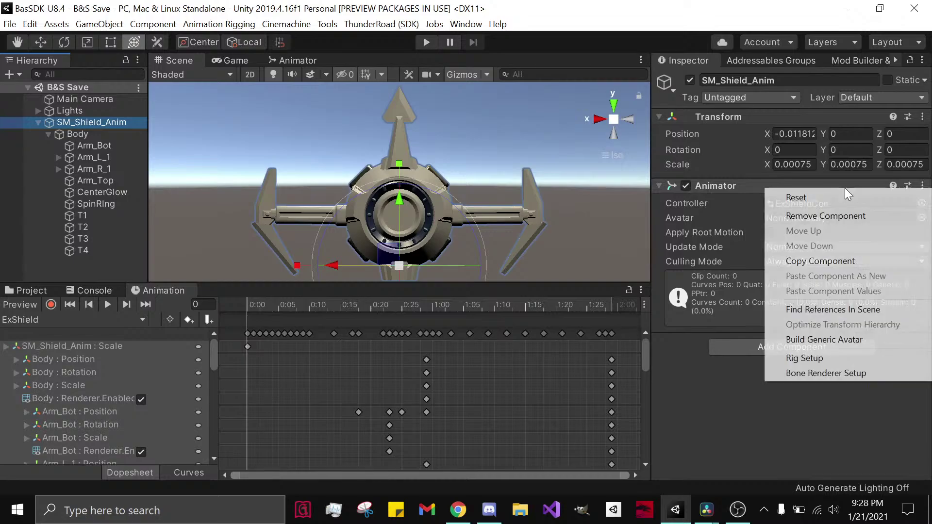
left_click(825, 215)
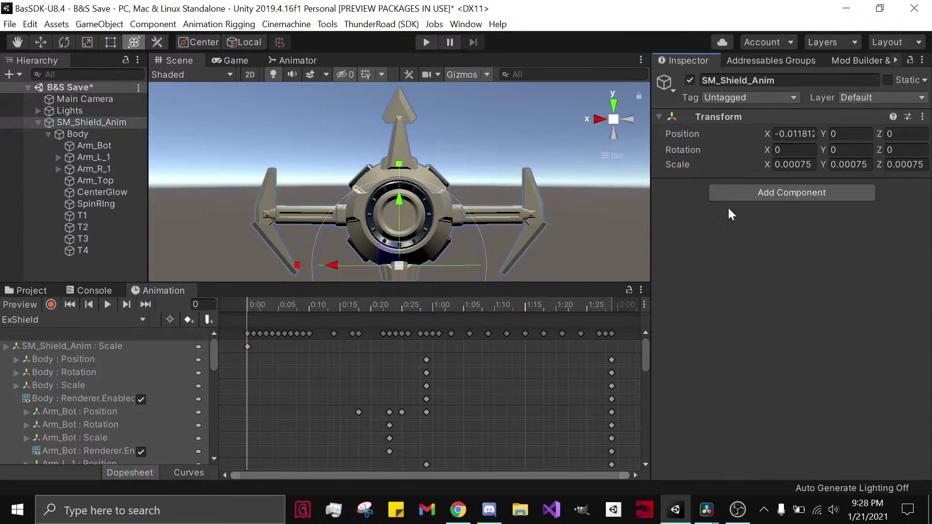
left_click(29, 292)
left_click(792, 193)
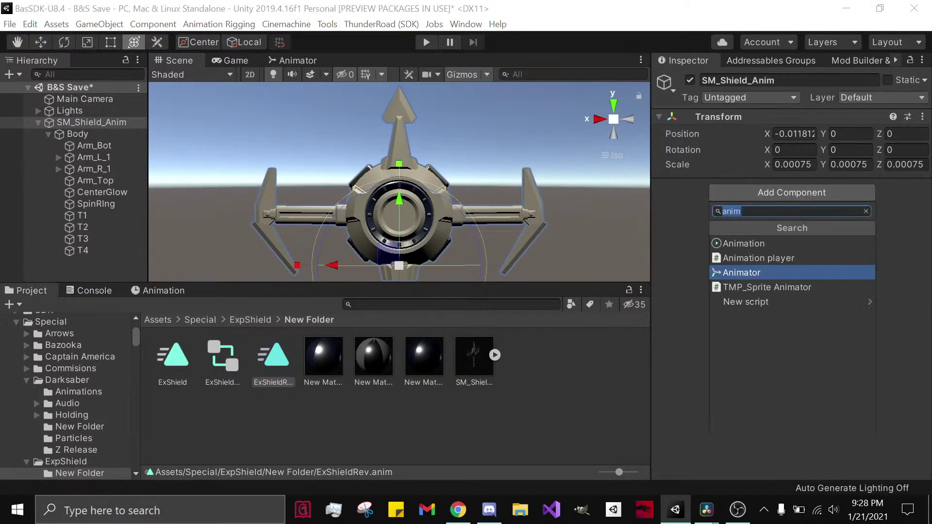
left_click(782, 242)
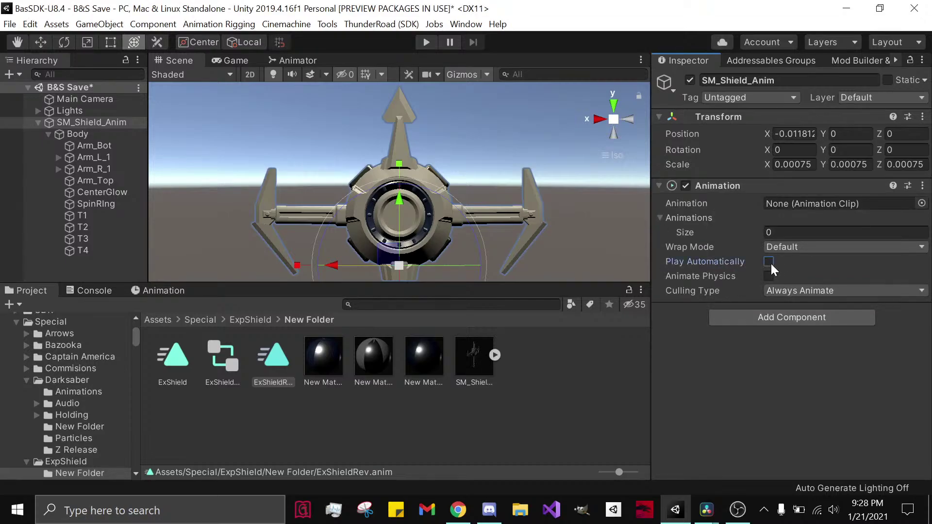
Step: Mark both the ExShield and ExShieldRev animation clips as Legacy and save the scene
left_click(181, 365, "ctrl")
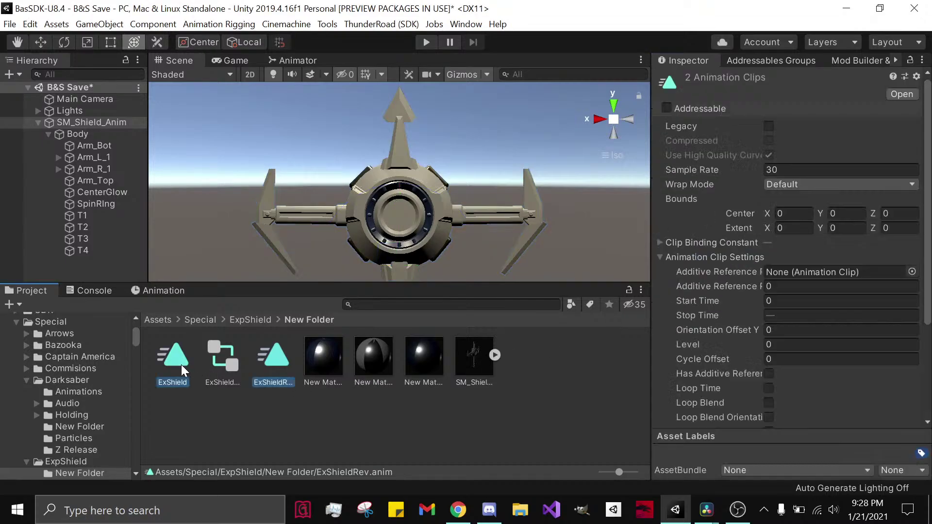
left_click(245, 405)
left_click(267, 366)
left_click(186, 368, "ctrl")
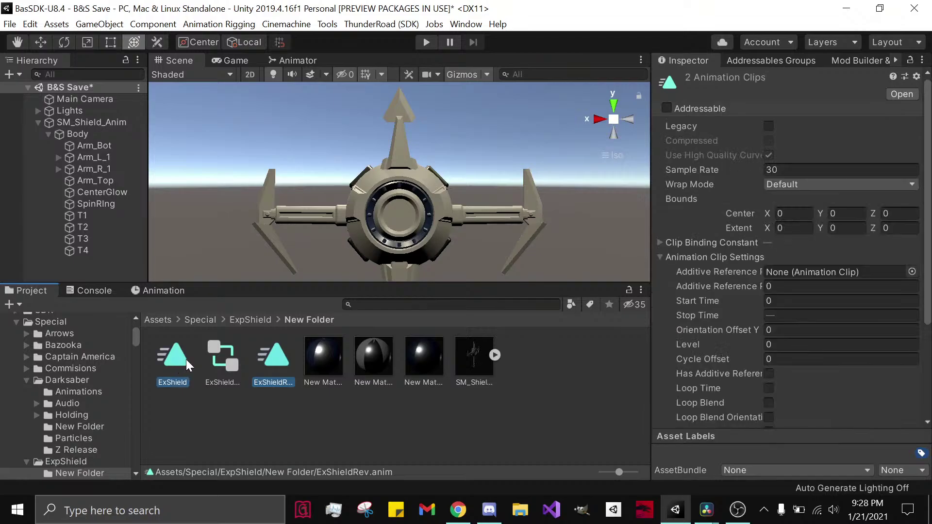
left_click(768, 127)
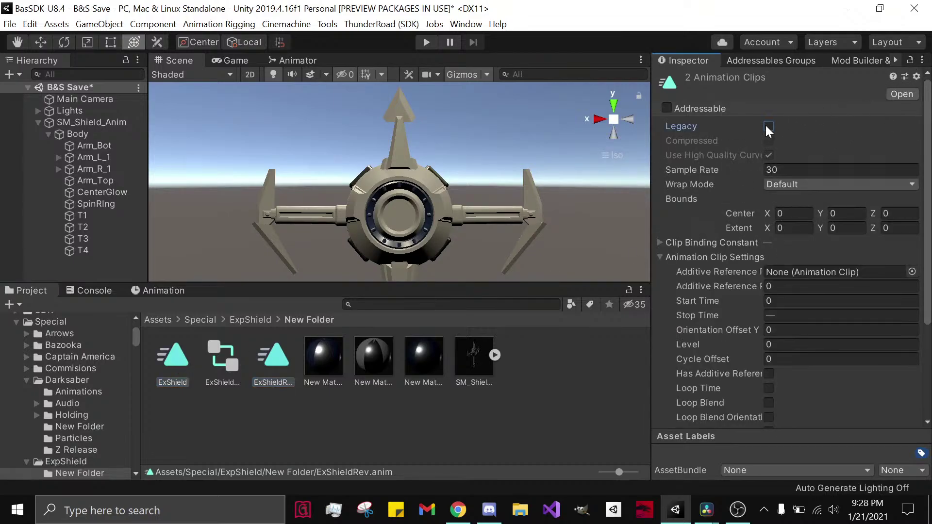
left_click(543, 401)
key("ctrl+s")
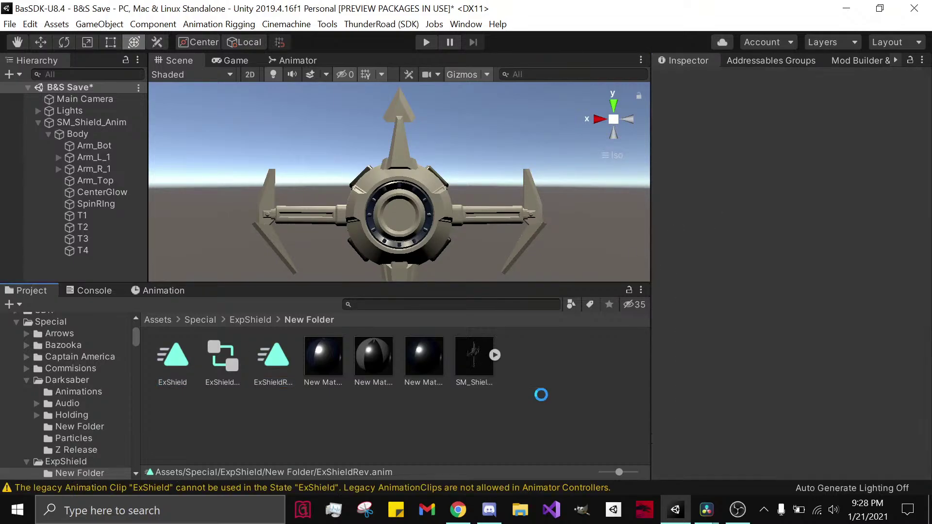
Step: Set the Wrap Mode of the ExShieldRev and ExShield clips to Once
left_click(260, 358)
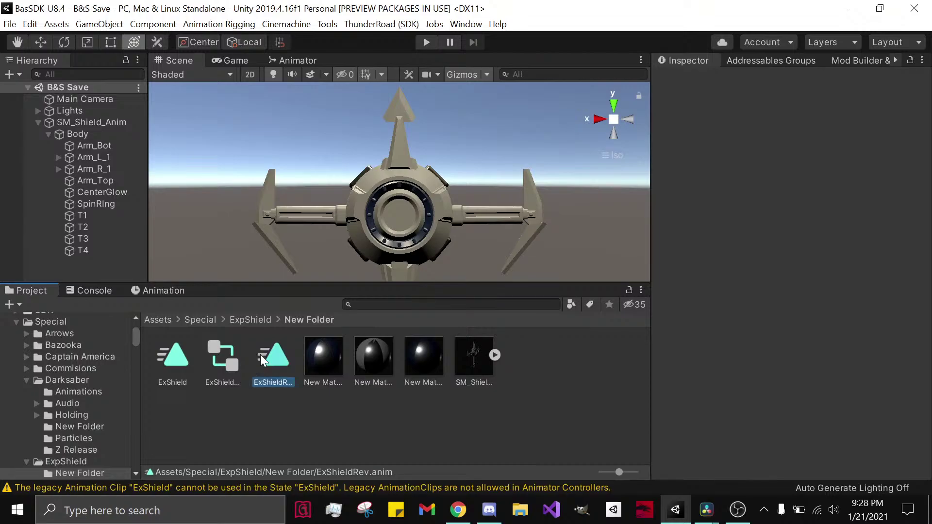
left_click(770, 138)
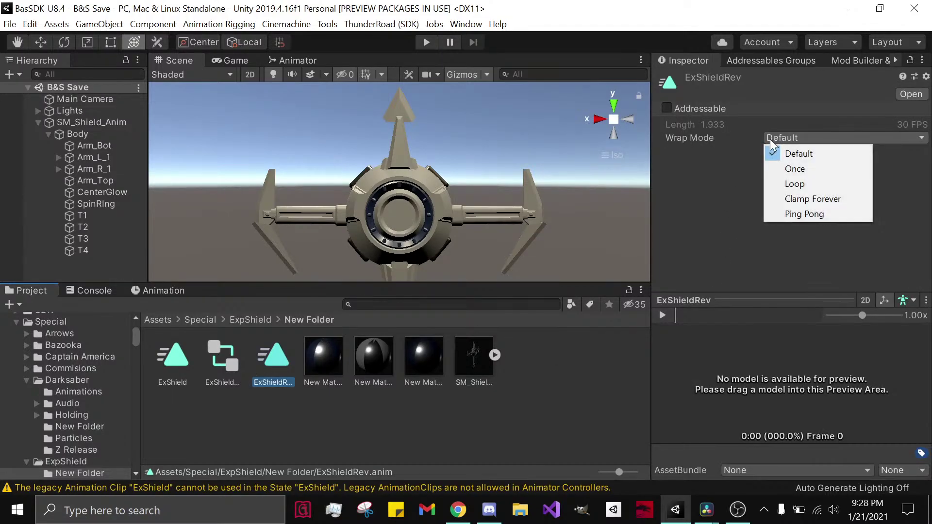
left_click(776, 169)
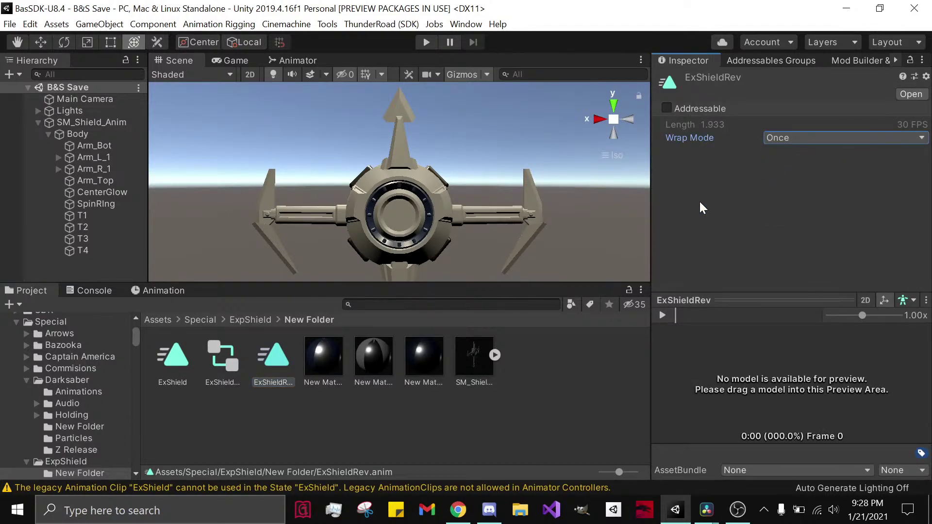
left_click(190, 367)
left_click(843, 138)
left_click(828, 168)
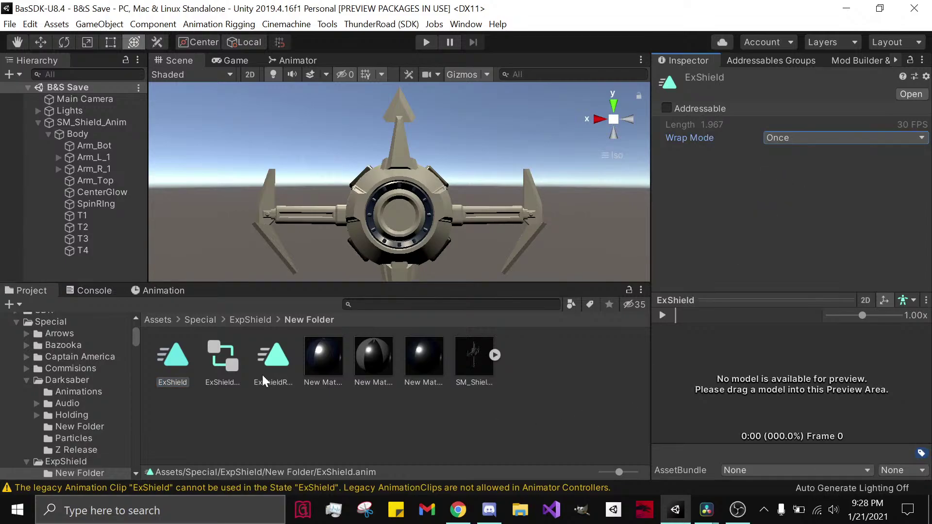
Step: Switch to Chrome to check the YouTube Studio live stream and its chat, and return to Unity
left_click(74, 293)
left_click(16, 304)
left_click(25, 290)
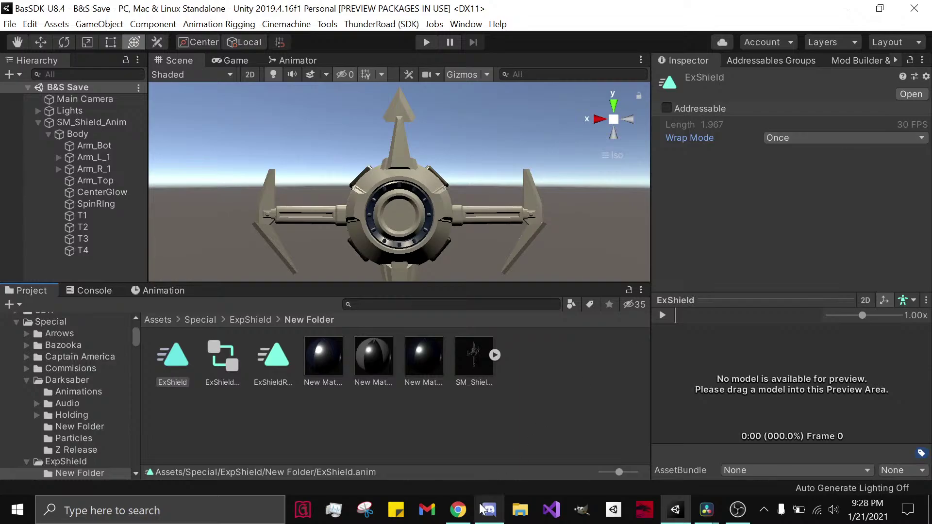
left_click(458, 509)
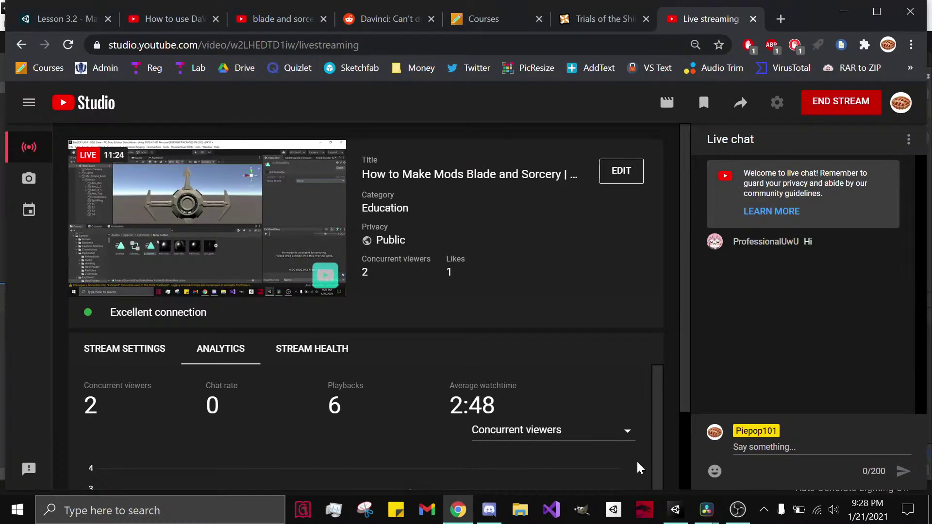
left_click(683, 513)
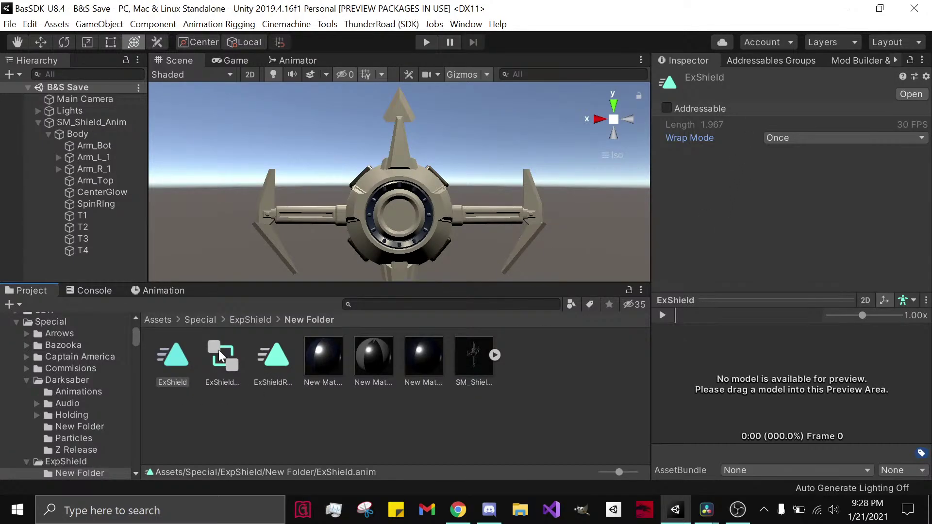
Step: Set SM_Shield_Anim's Animations size to 2 and assign ExShield as Element 0 and ExShieldRev as Element 1
left_click(73, 123)
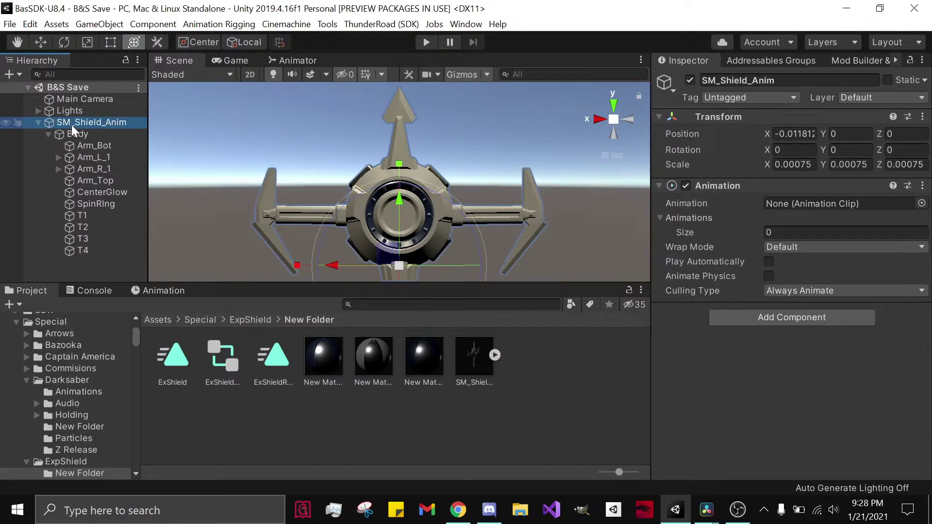
left_click(791, 233)
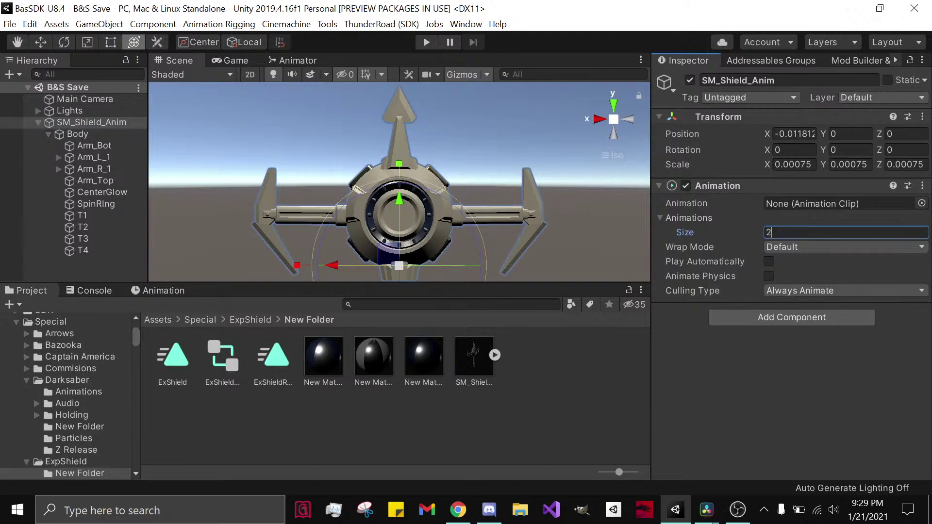
key("Return")
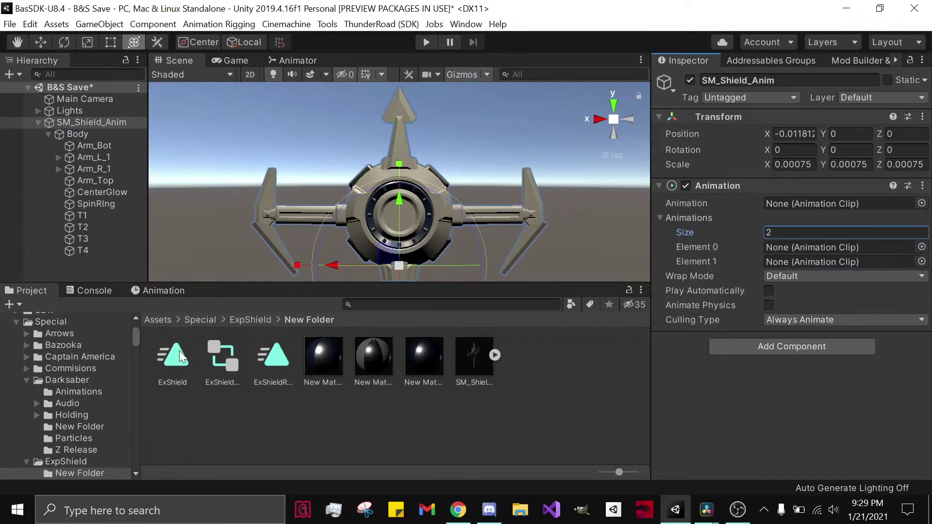
left_click_drag(179, 350, 776, 248)
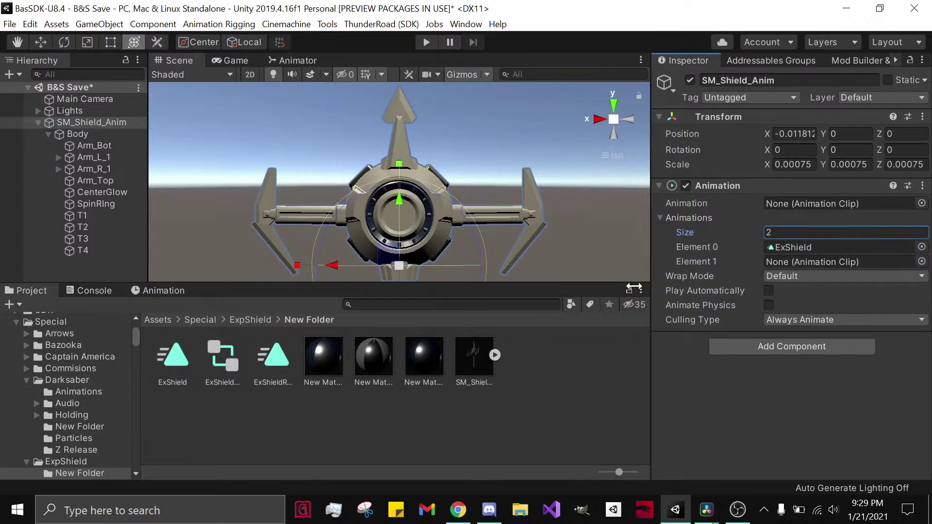
left_click_drag(273, 368, 782, 265)
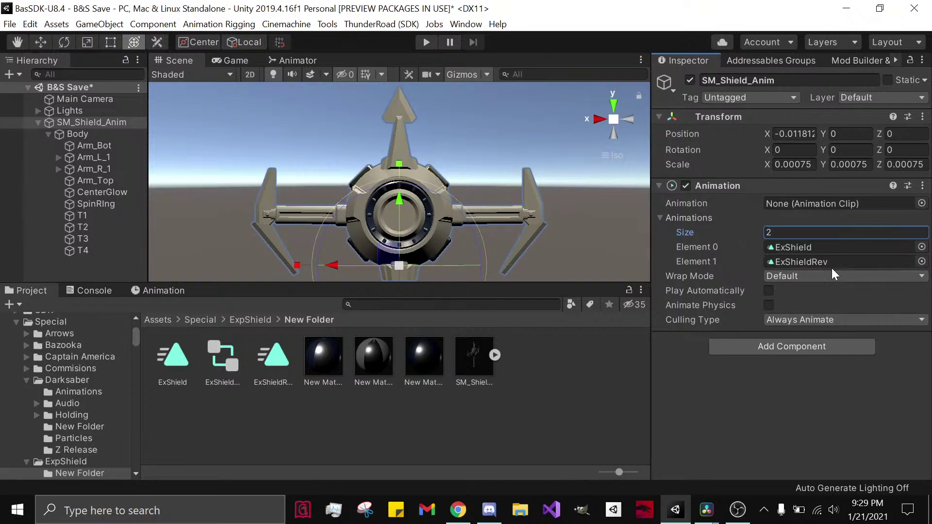
Step: Play the ExShield clip on SM_Shield_Anim as a preview and return its playhead to frame 0
left_click(153, 292)
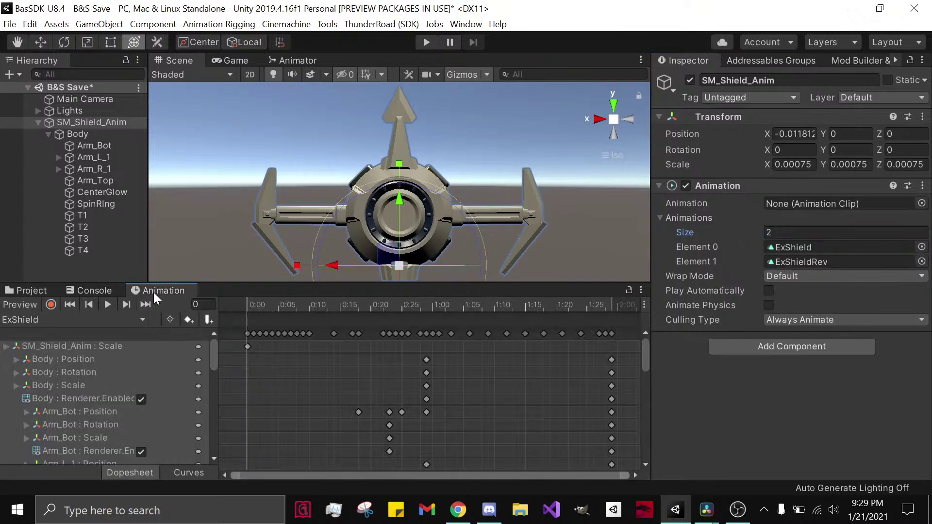
left_click(94, 318)
left_click(85, 336)
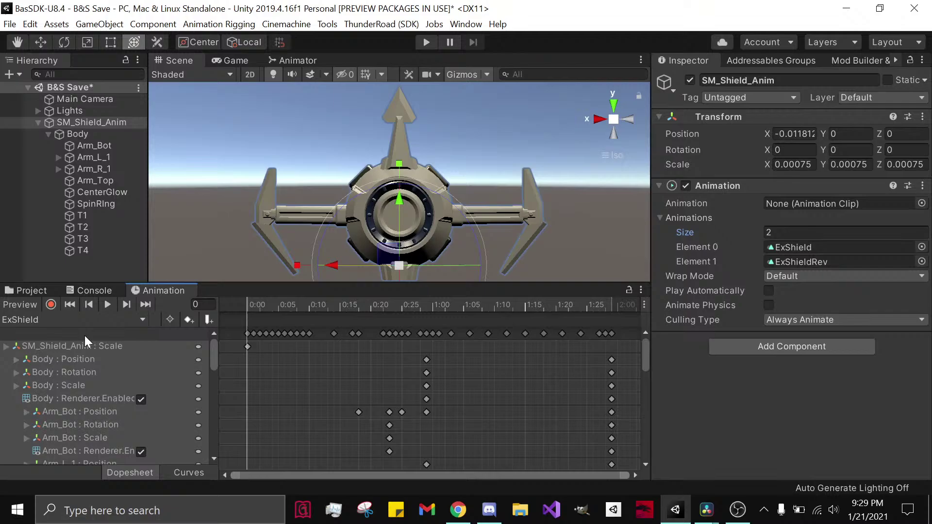
left_click(105, 308)
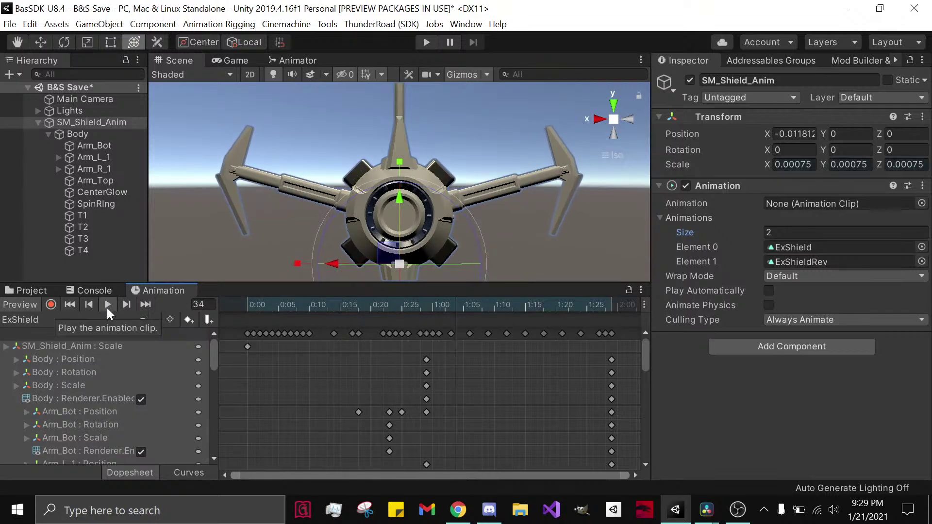
left_click(244, 304)
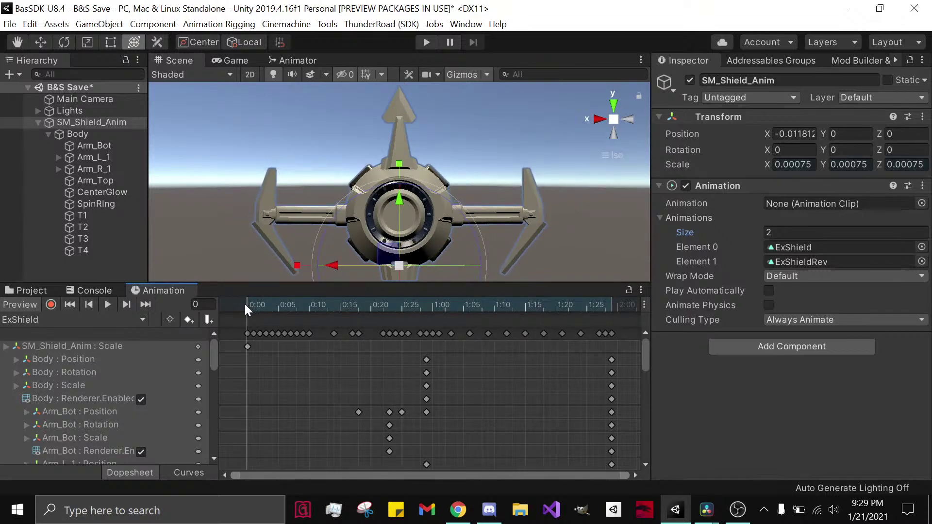
scroll(255, 330, "down", 3)
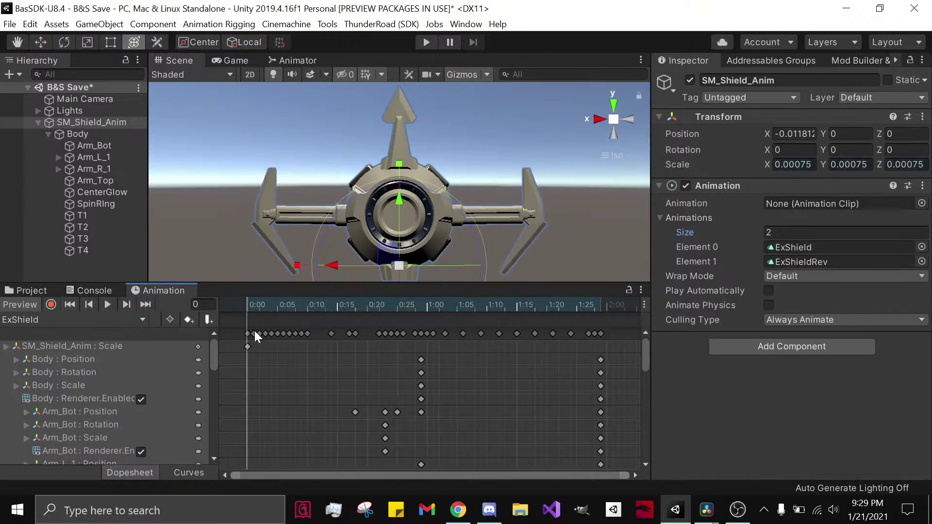
Step: Play the reversed ExShieldRev clip on the shield to examine its motion, and return the playhead to frame 0
left_click(92, 316)
left_click(79, 348)
left_click(106, 306)
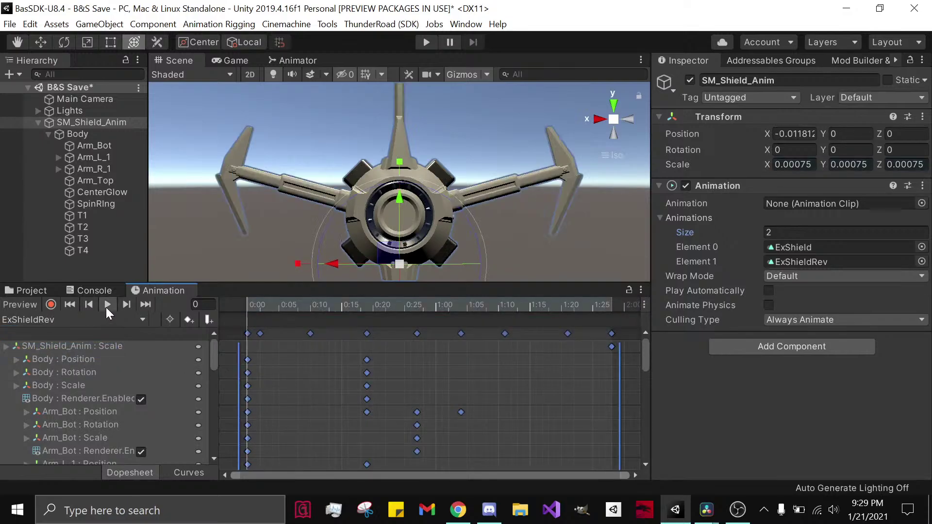
left_click(107, 305)
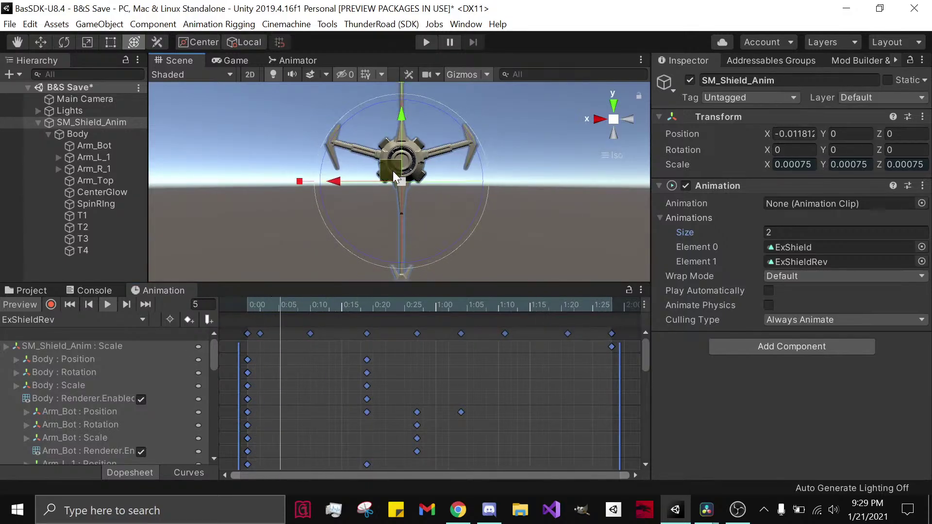
left_click(108, 304)
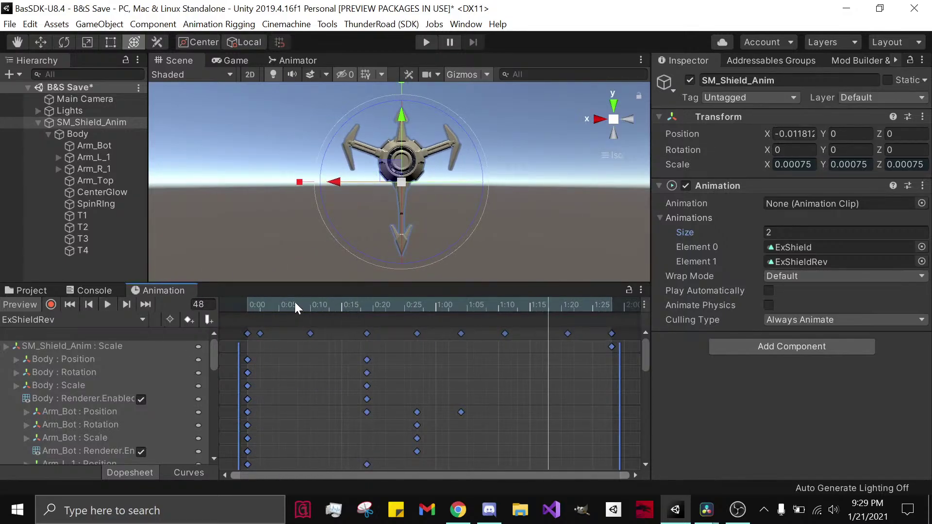
left_click_drag(295, 307, 225, 309)
left_click(32, 292)
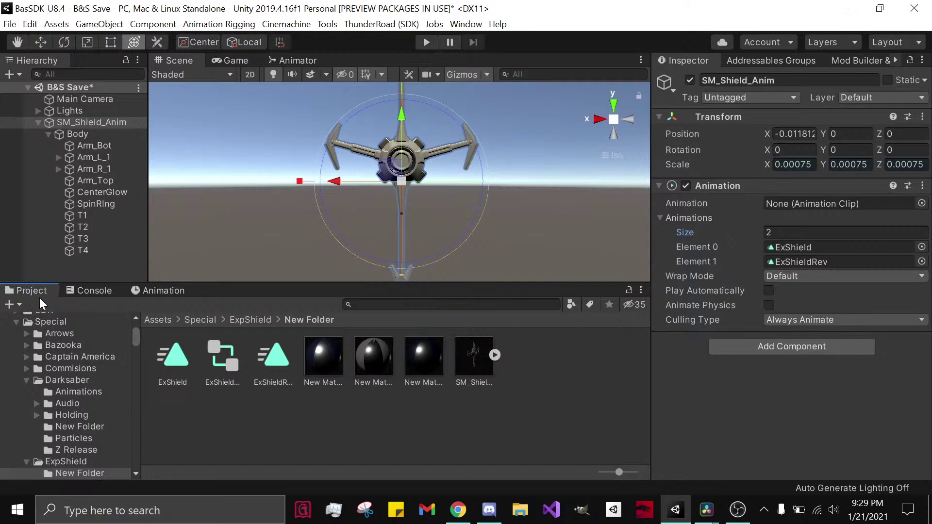
left_click(152, 292)
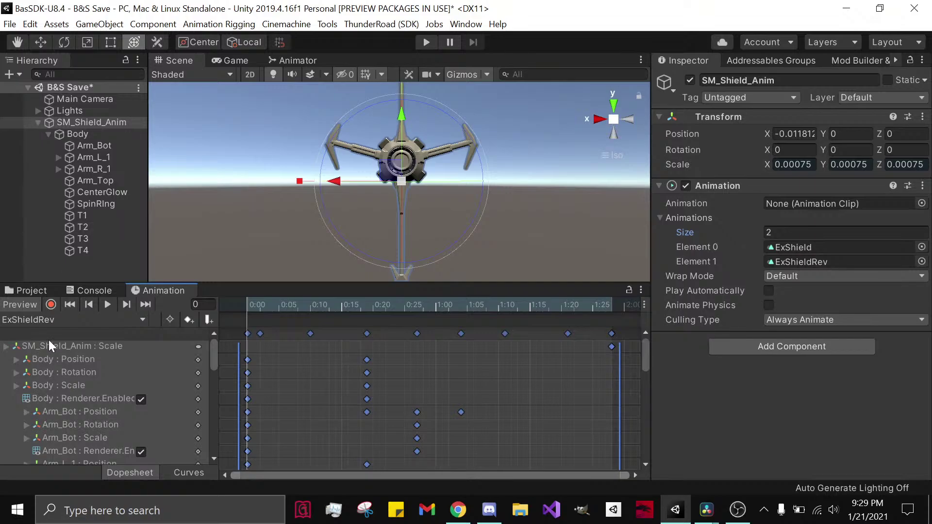
Step: Deselect SM_Shield_Anim, collapse its children in the Hierarchy, and open the ExpShield folder in the project assets
left_click(30, 290)
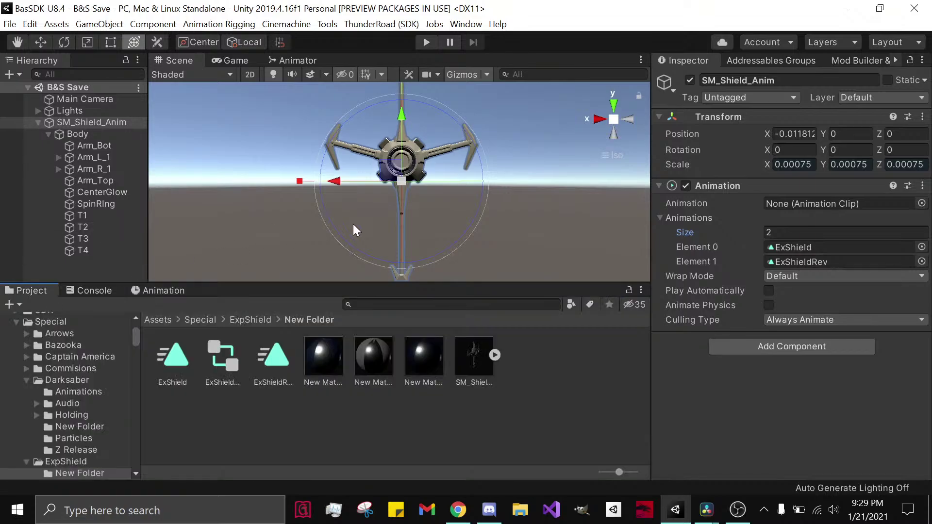
left_click_drag(355, 228, 377, 260, "alt")
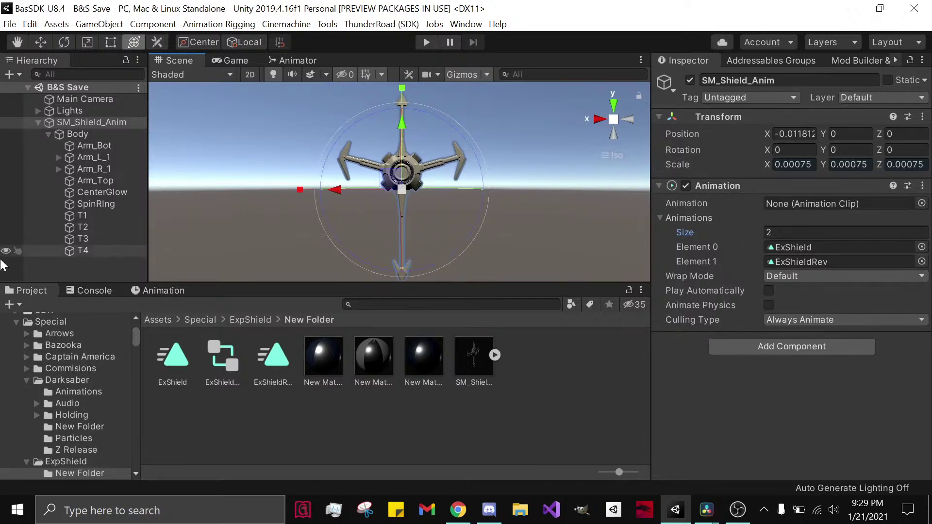
left_click(48, 264)
left_click(88, 291)
left_click(28, 291)
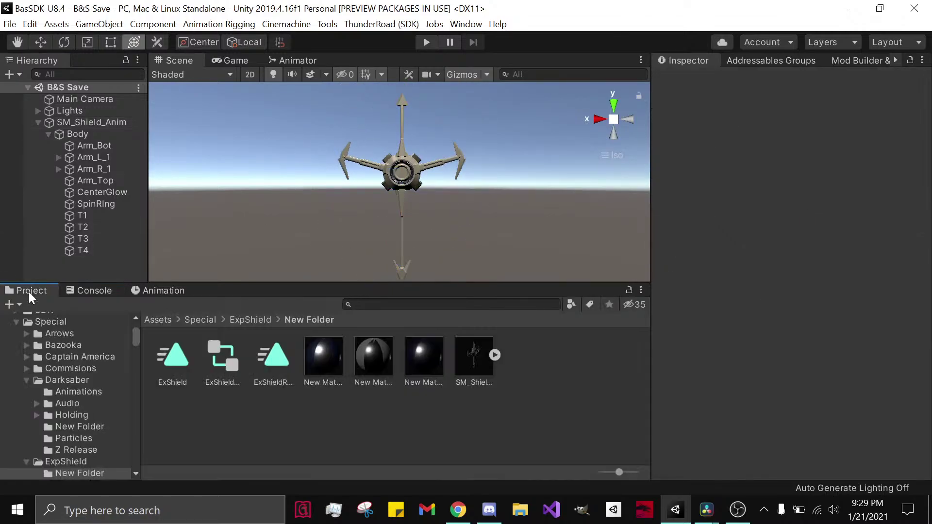
left_click(38, 123)
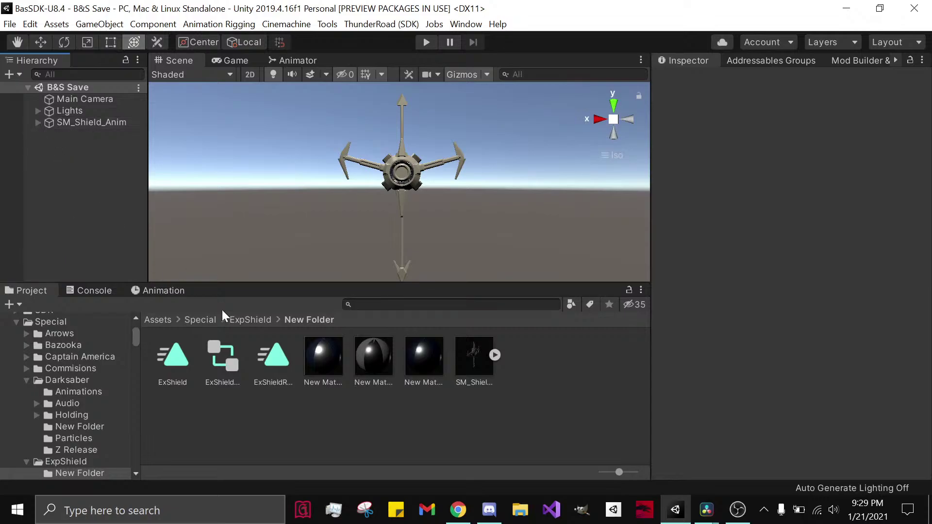
left_click(248, 319)
Step: Close the Visual Studio 2019 start window and return to Unity
right_click(76, 195)
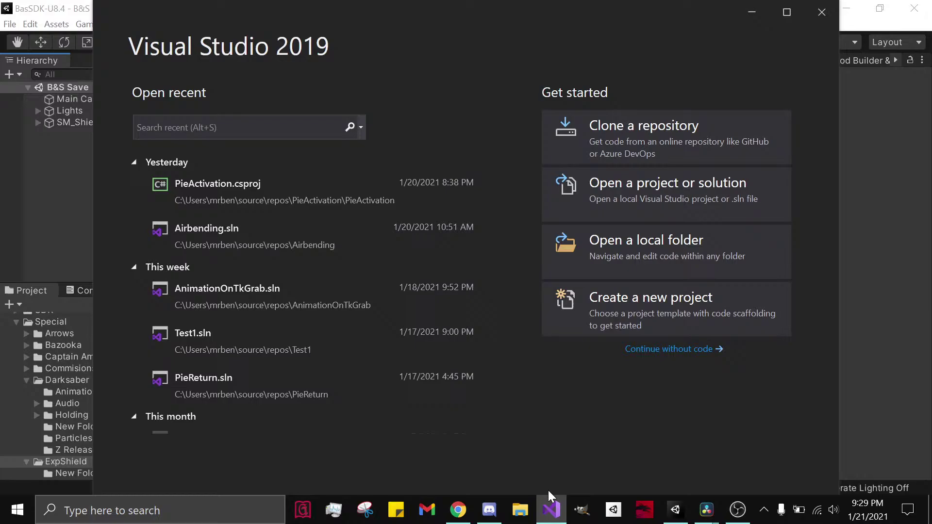
right_click(551, 498)
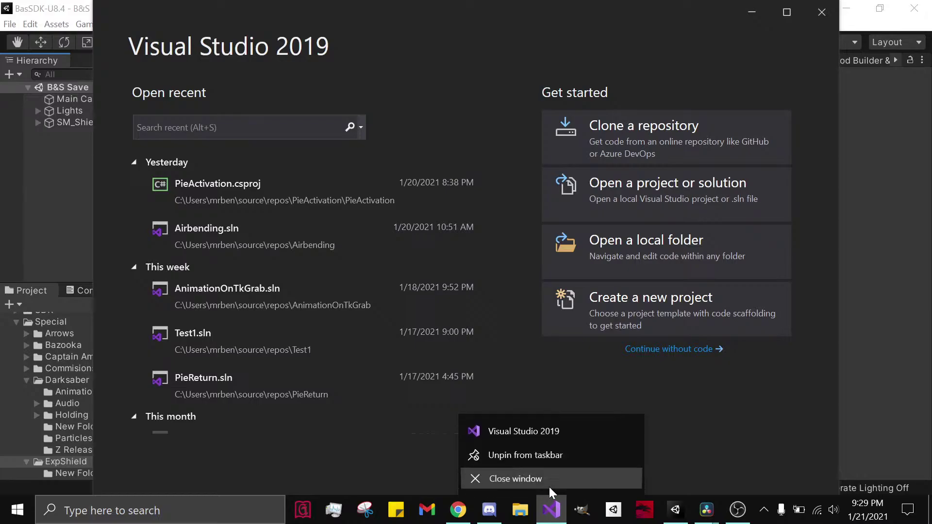
left_click(550, 487)
Step: Create an empty object in the scene and name it Shield
right_click(81, 223)
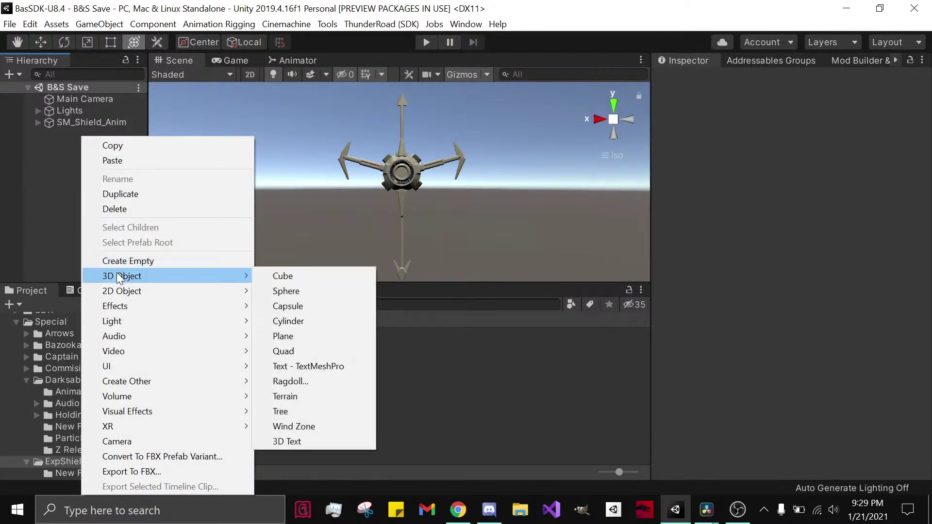
left_click(117, 261)
right_click(75, 138)
left_click(96, 177)
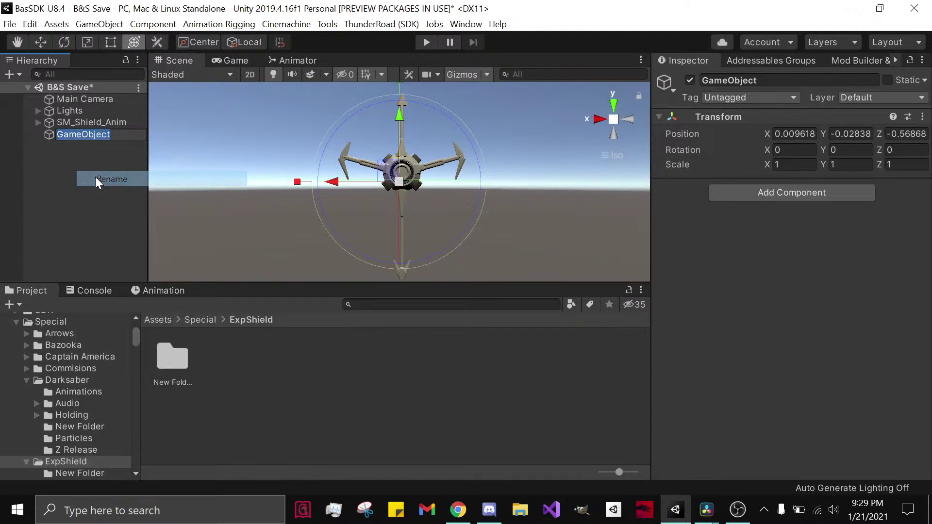
type("Shield")
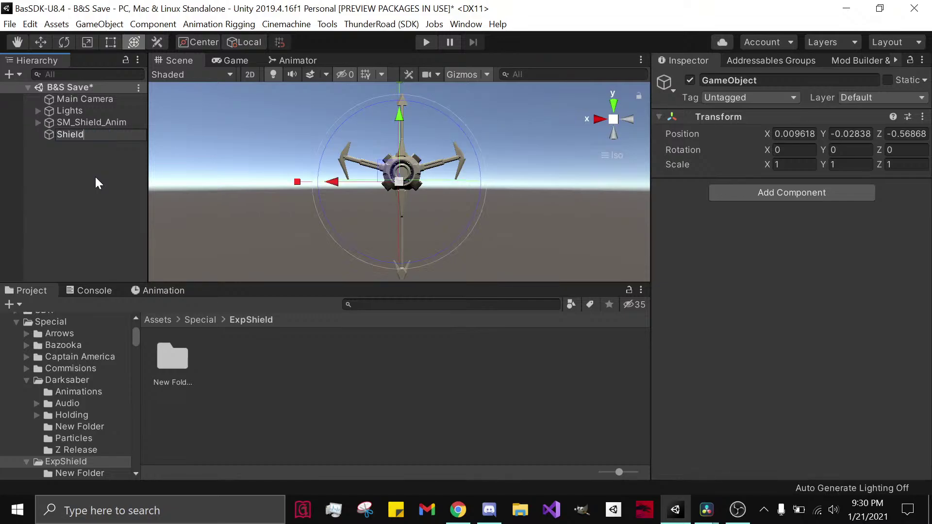
key("Return")
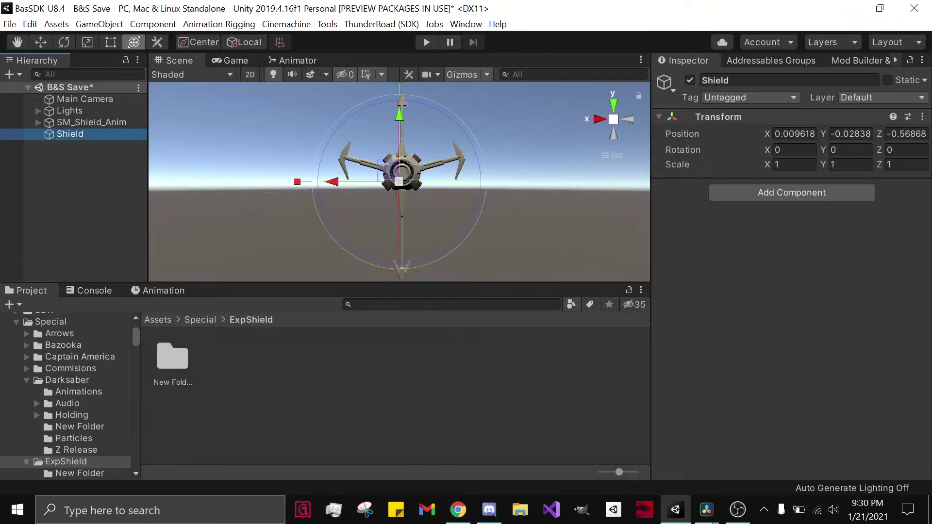
Step: Search the project assets for "shield" and look through the results for an existing shield prefab
left_click(354, 304)
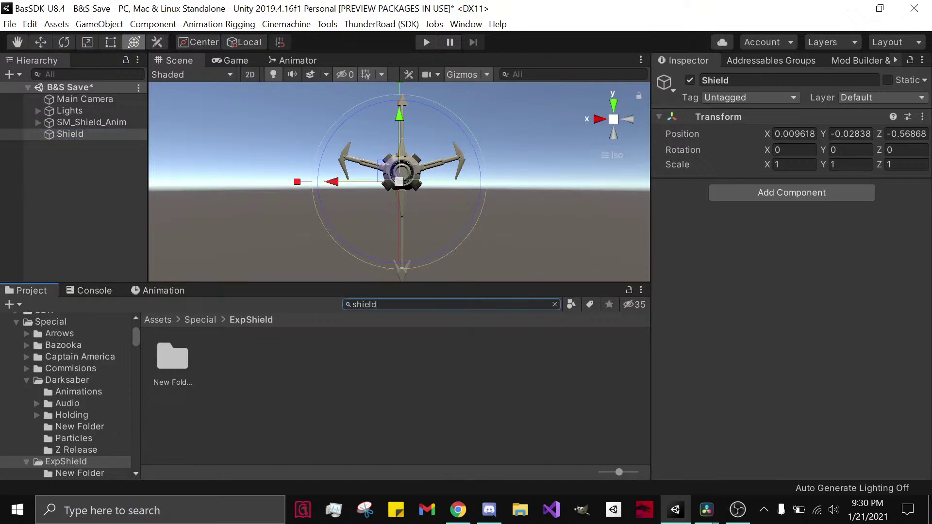
scroll(554, 355, "down", 5)
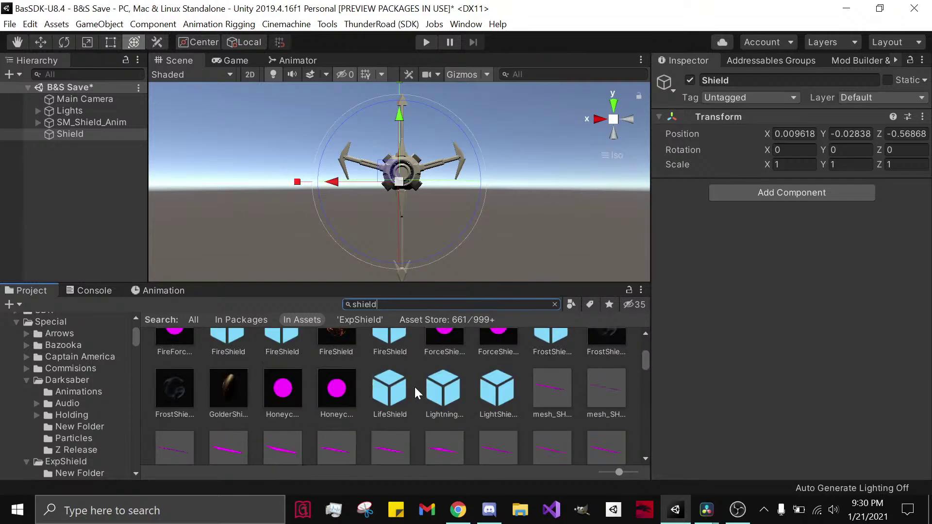
scroll(415, 385, "up", 1)
scroll(415, 387, "down", 6)
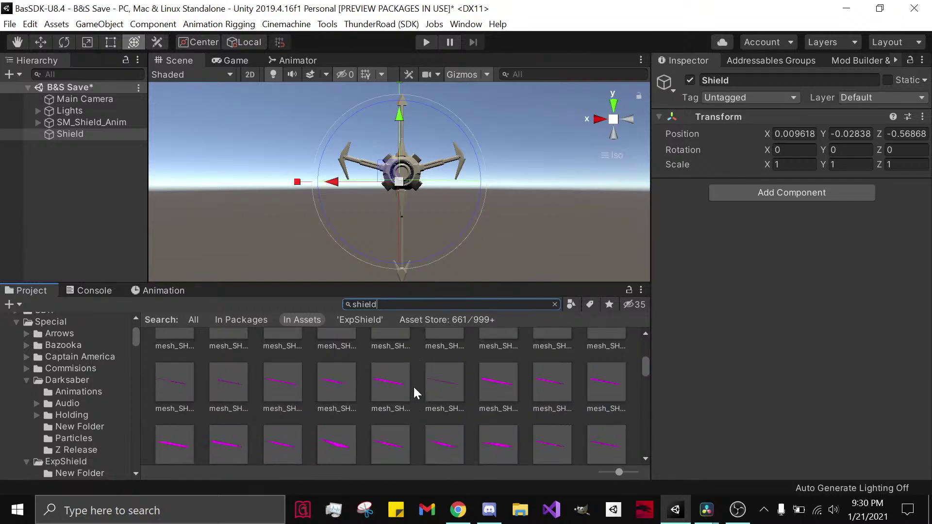
scroll(409, 417, "down", 5)
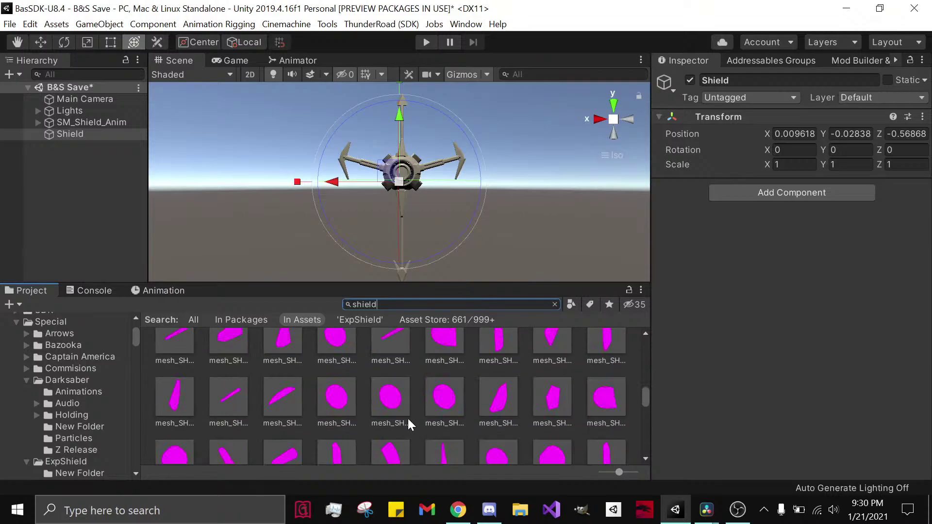
scroll(407, 418, "down", 6)
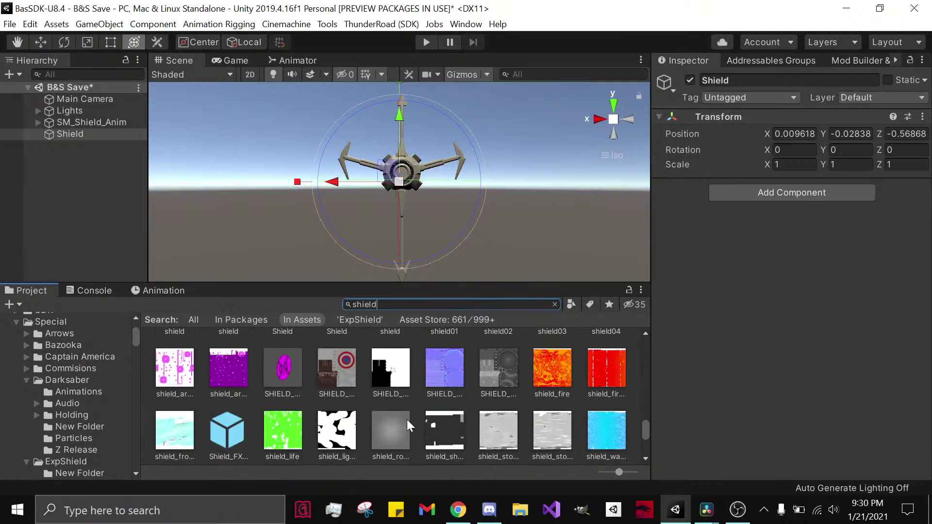
scroll(403, 419, "up", 8)
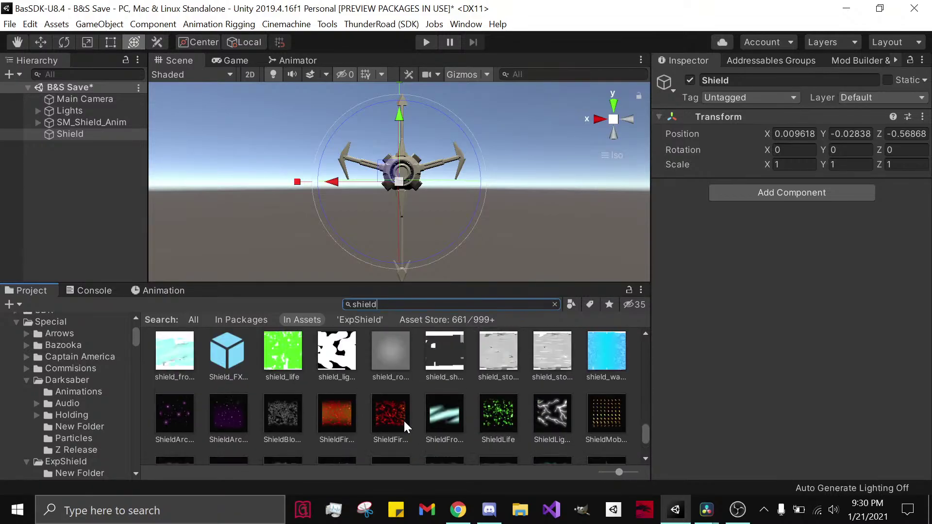
left_click_drag(645, 421, 627, 306)
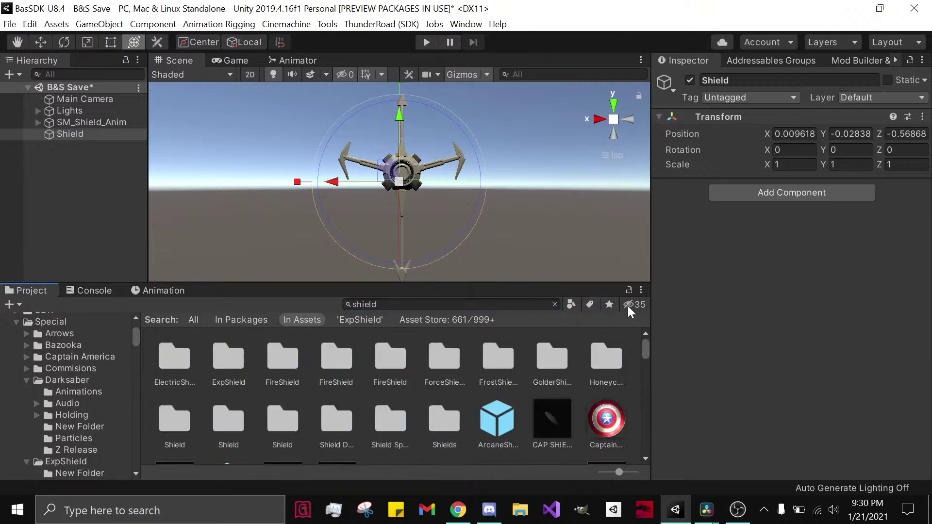
Step: Add the CaptainAmericaShield prefab from the shield search results to the scene and unpack it
left_click(347, 304)
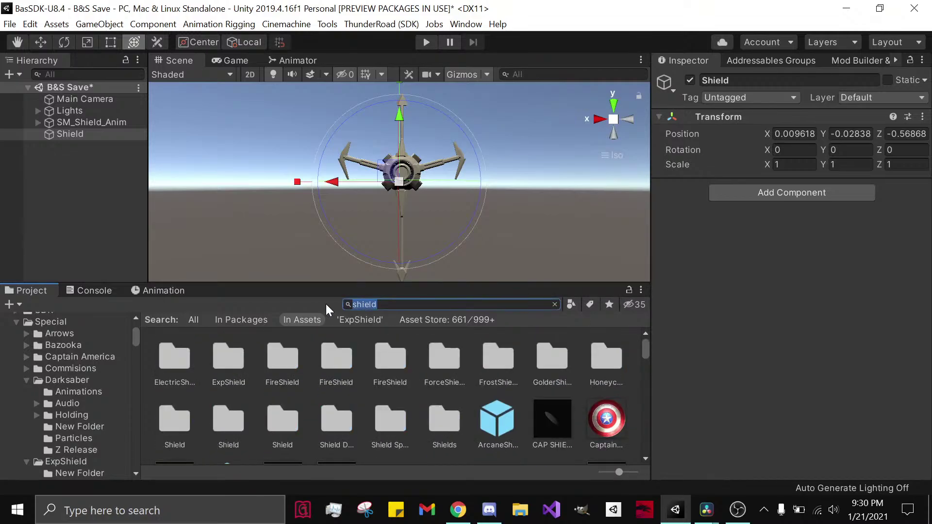
scroll(413, 408, "down", 3)
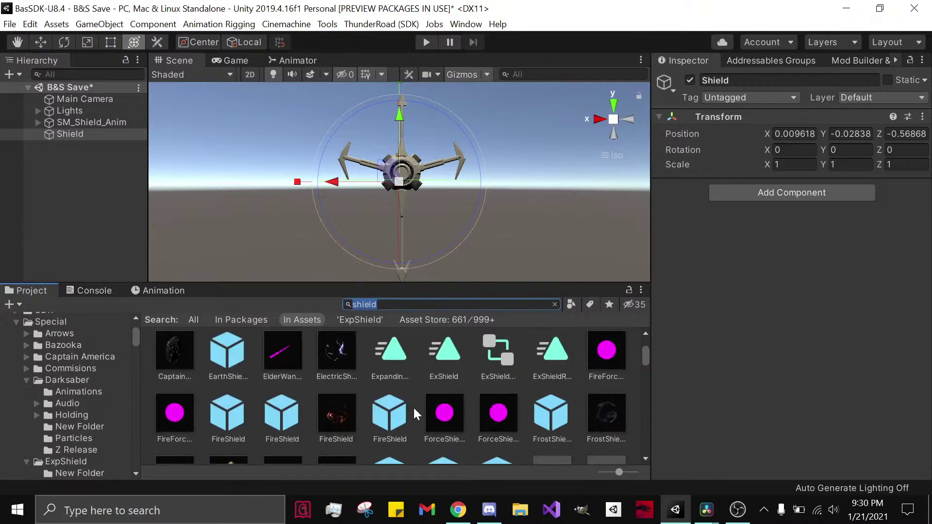
scroll(413, 408, "up", 2)
scroll(460, 384, "down", 2)
left_click_drag(169, 355, 91, 245)
left_click_drag(155, 245, 126, 194, "alt")
right_click(71, 145)
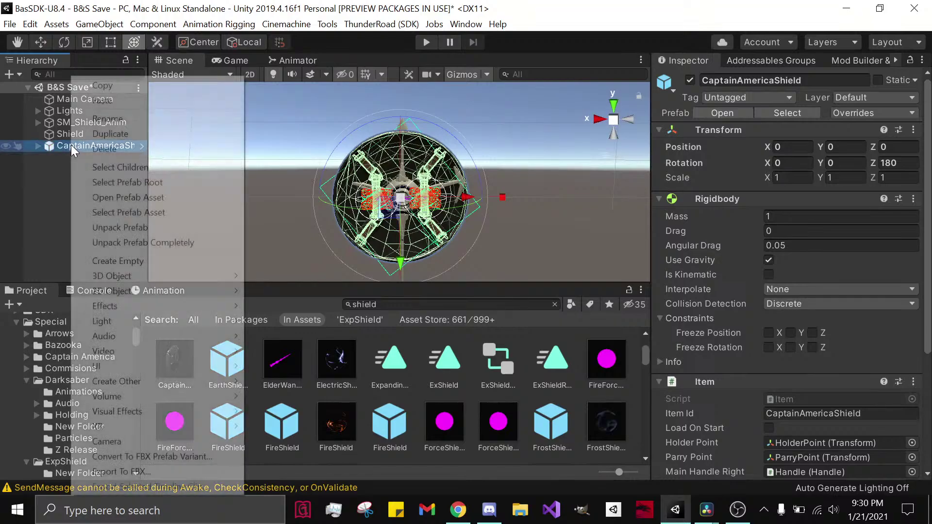
left_click(109, 223)
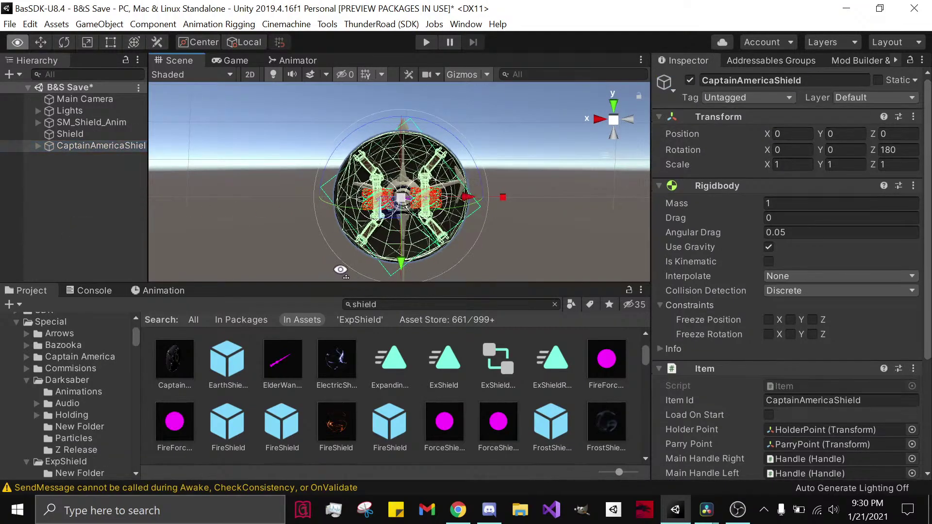
Step: Examine CaptainAmericaShield from several sides against the animated shield, toggling gizmo display off and on
left_click(304, 235)
left_click(122, 149)
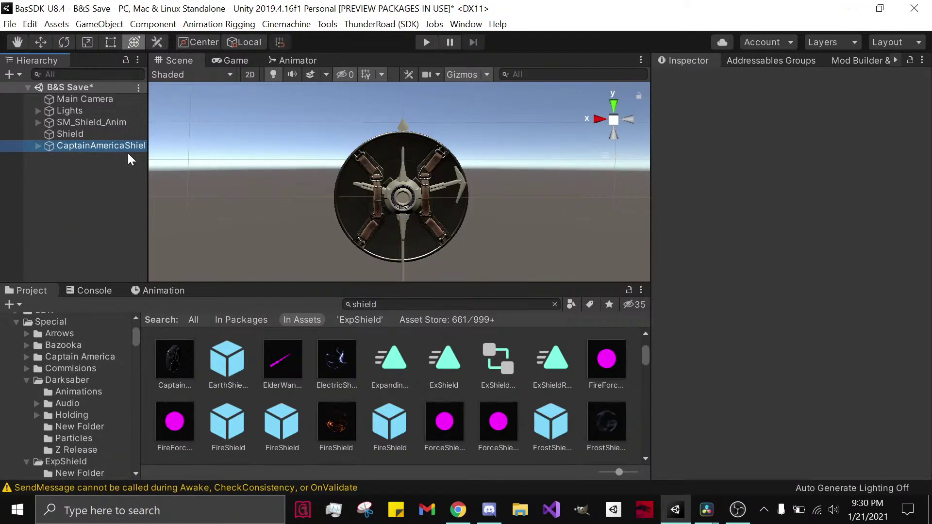
left_click_drag(311, 228, 440, 146, "alt")
left_click(461, 75)
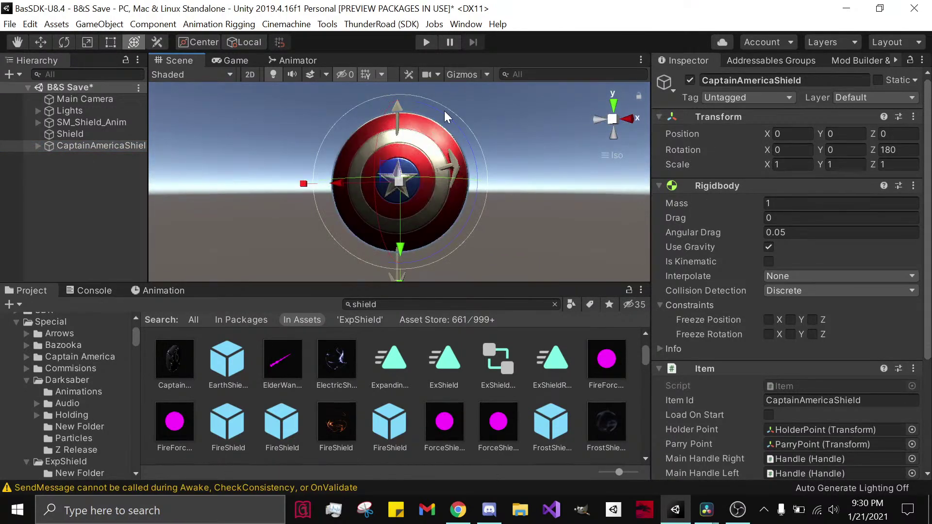
left_click(461, 75)
left_click_drag(262, 141, 250, 195, "alt")
left_click(435, 99)
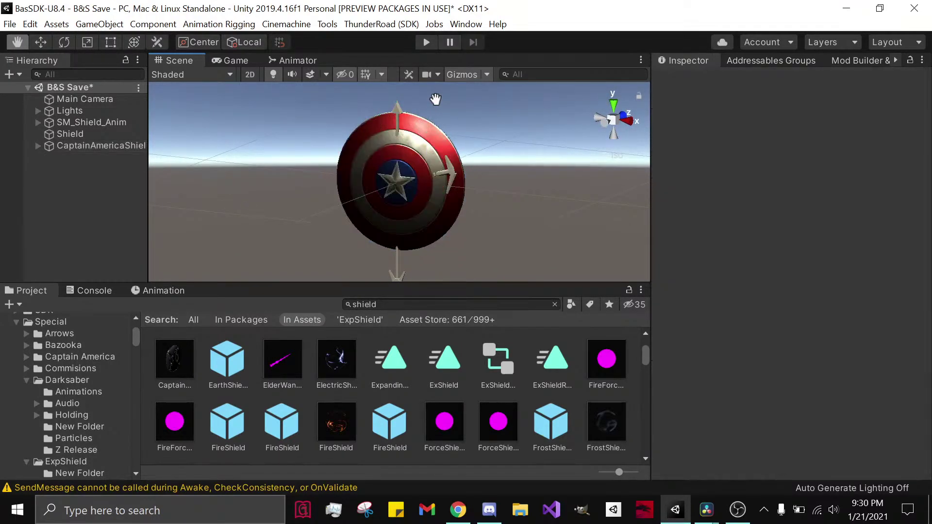
left_click(130, 44)
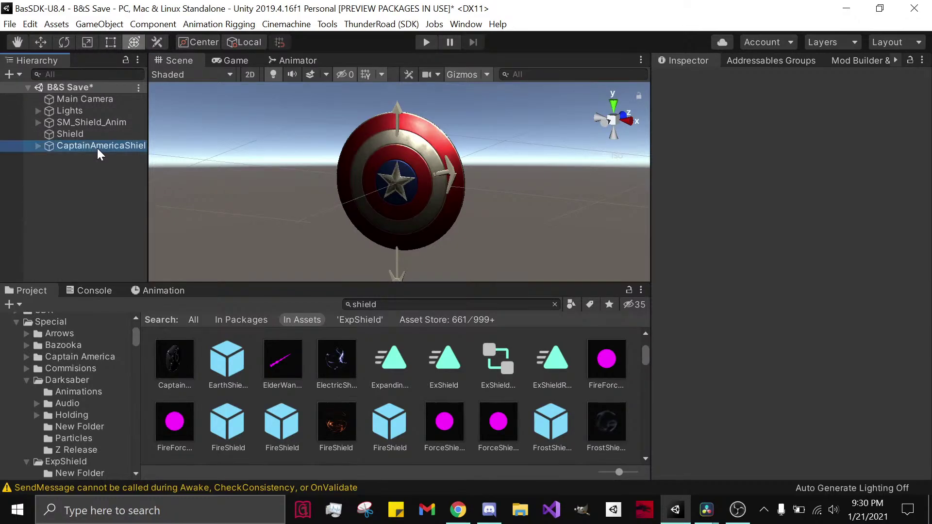
left_click(97, 147)
left_click_drag(336, 212, 397, 243, "alt")
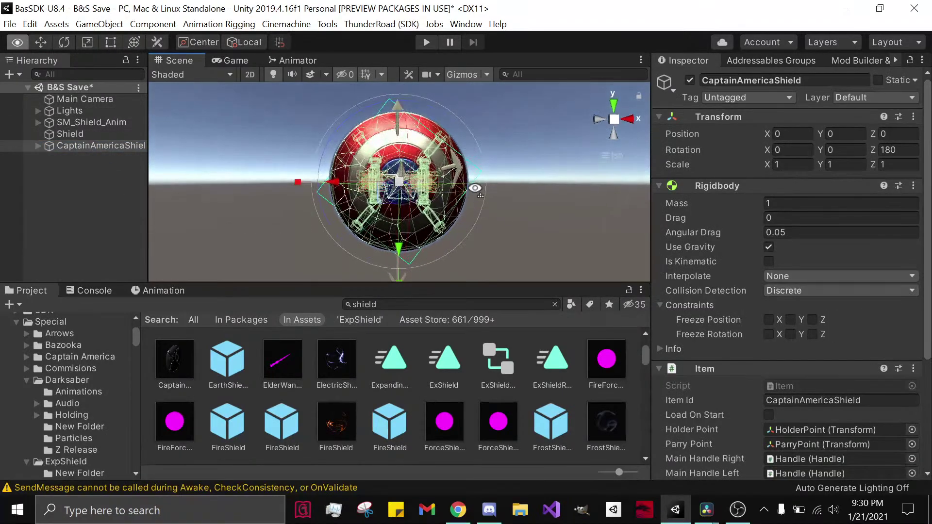
Step: Switch to Chrome to check the live stream dashboard and chat, and return to Unity
left_click(458, 509)
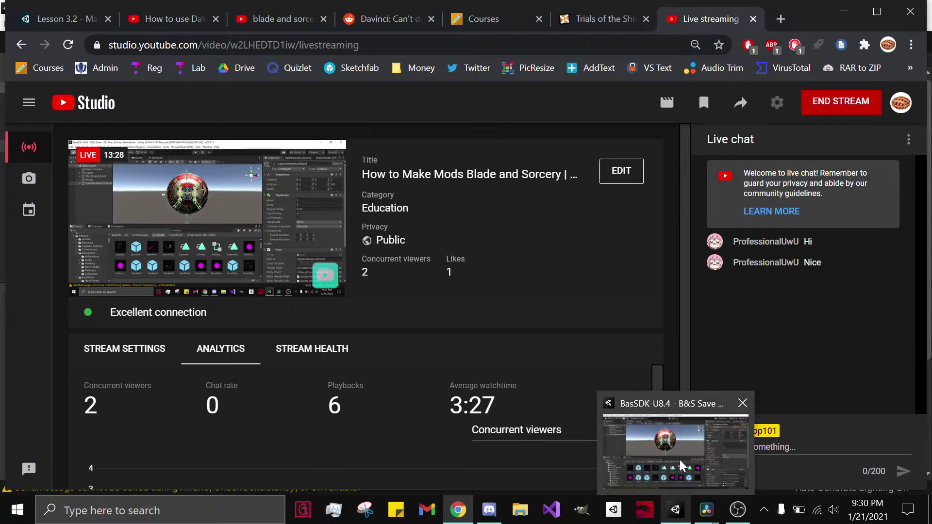
left_click(675, 510)
Step: Try moving CaptainAmericaShield sideways off the animated shield to about X -0.299, and undo the move
key("y")
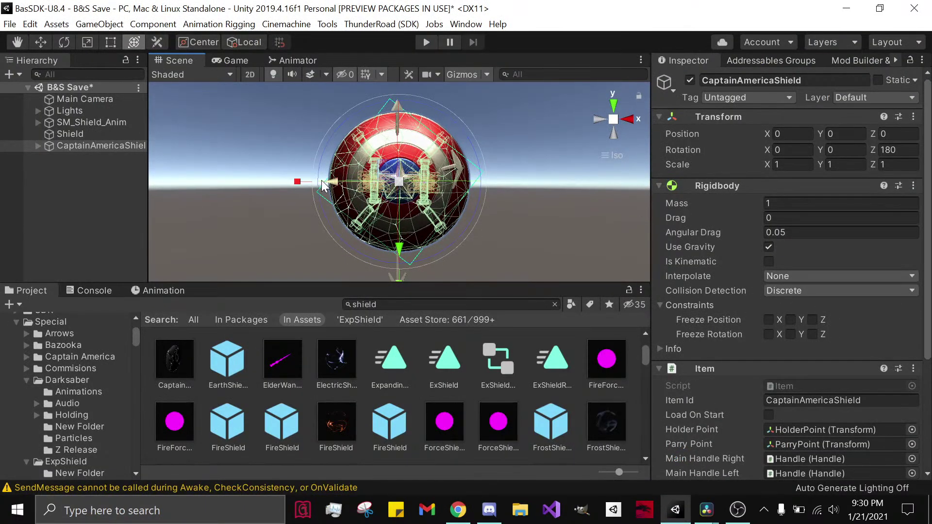
left_click_drag(333, 182, 268, 183)
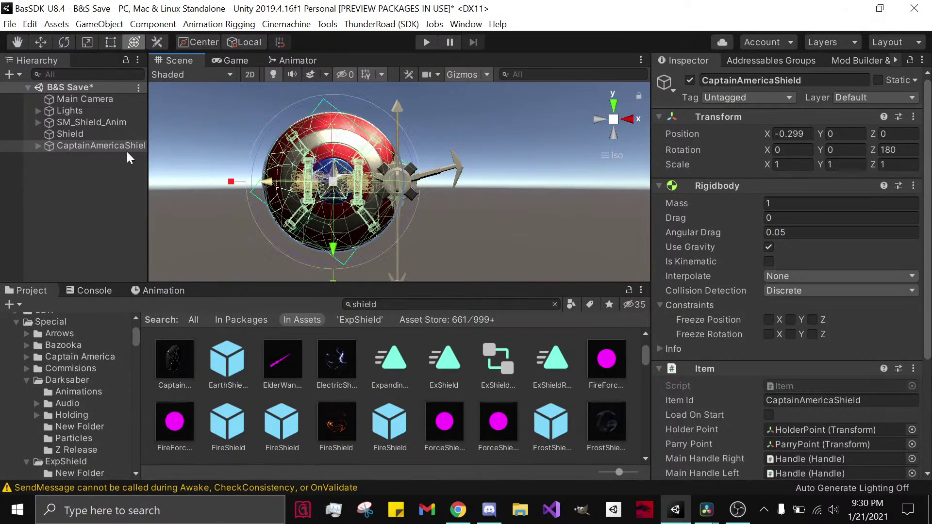
key("ctrl+z")
Step: Expand CaptainAmericaShield and its ColliderBlunt child, and delete the SHIELD_CAPTAIN mesh object inside it
left_click(35, 164)
left_click(38, 145)
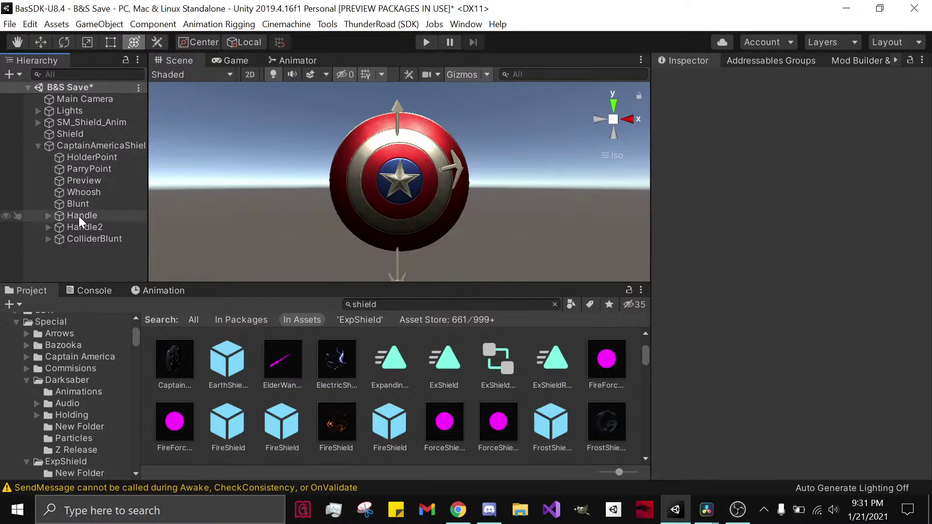
left_click(48, 238)
left_click(77, 250)
right_click(77, 250)
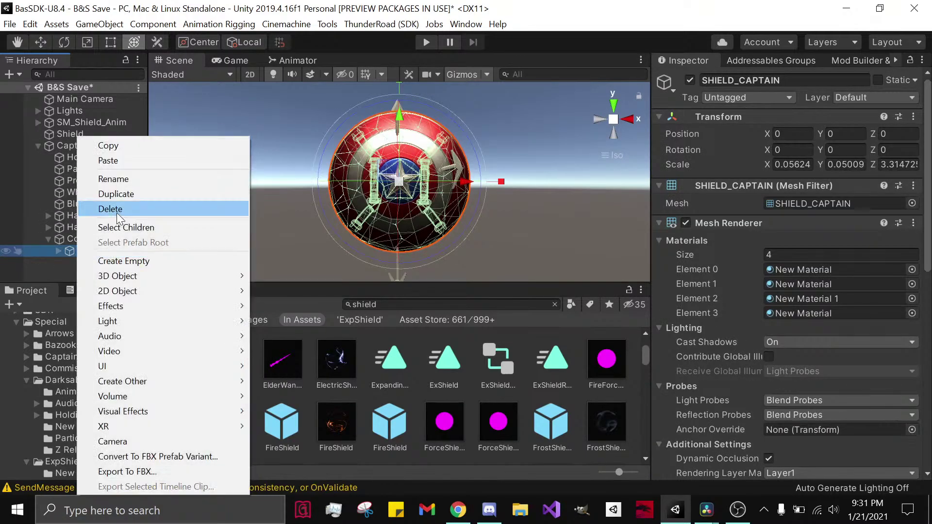
left_click(114, 210)
left_click_drag(238, 201, 232, 160, "alt")
Step: Set CaptainAmericaShield's Z rotation to about 182.07
left_click(92, 146)
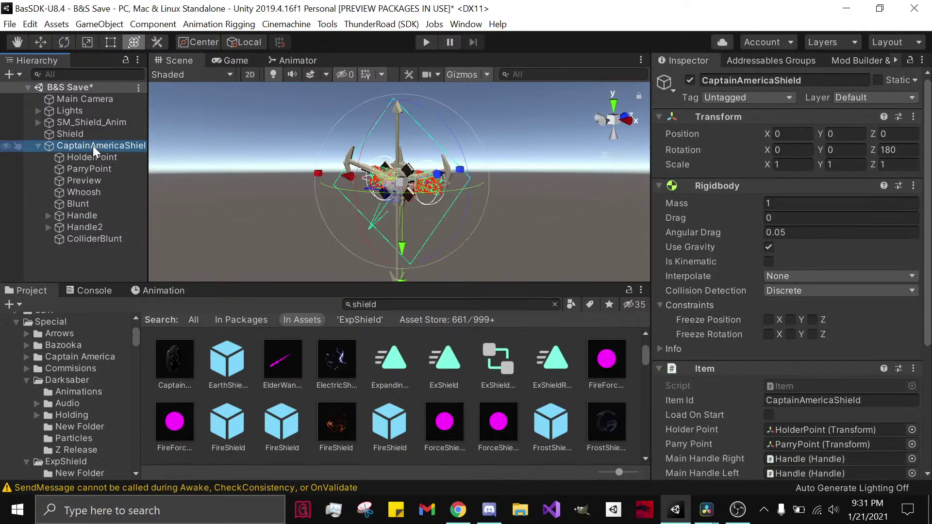
left_click_drag(873, 151, 834, 202)
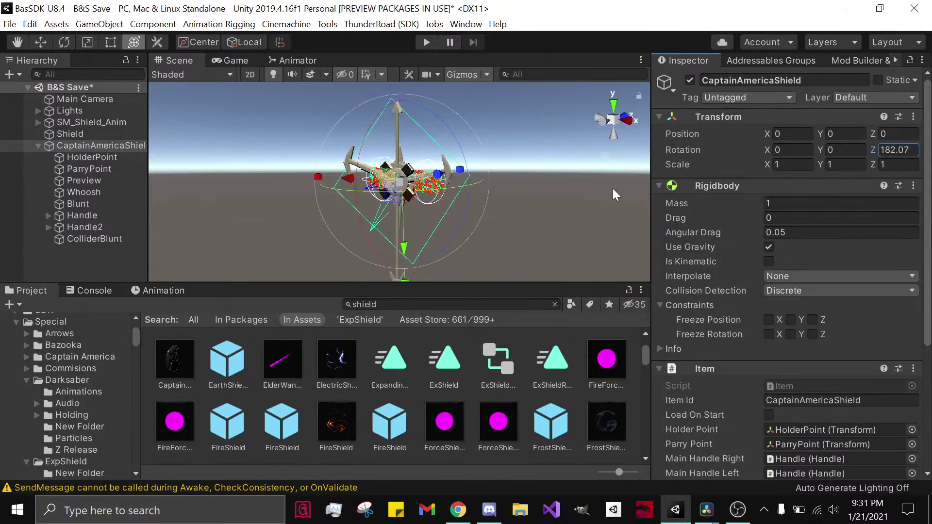
Step: Delete the empty Shield object from the scene
left_click(100, 136)
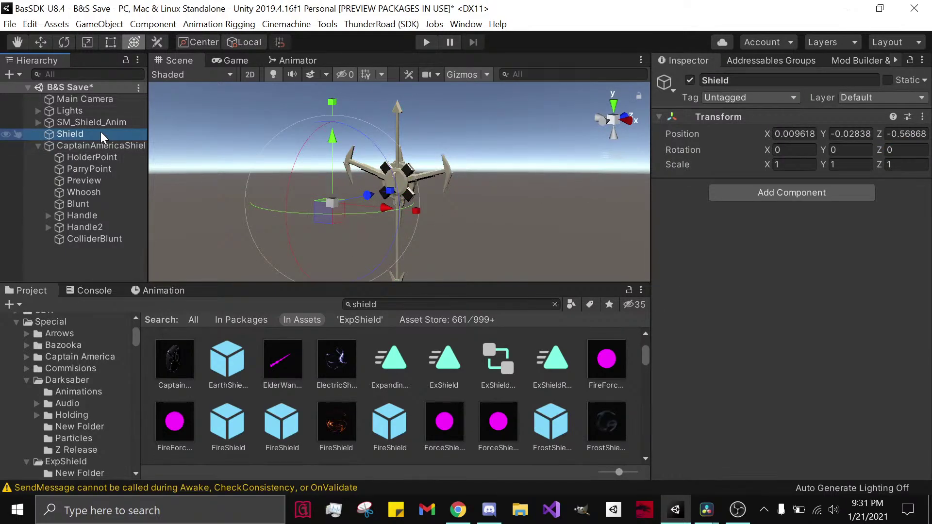
right_click(101, 132)
left_click(115, 203)
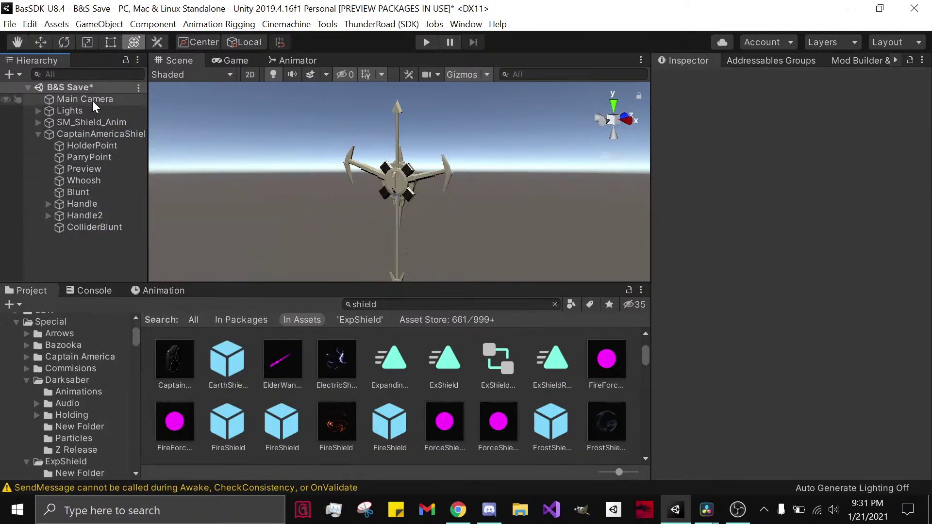
Step: Compare CaptainAmericaShield and its Handle with the animated shield, try setting CaptainAmericaShield's Z rotation to 0, and undo it
left_click(92, 122)
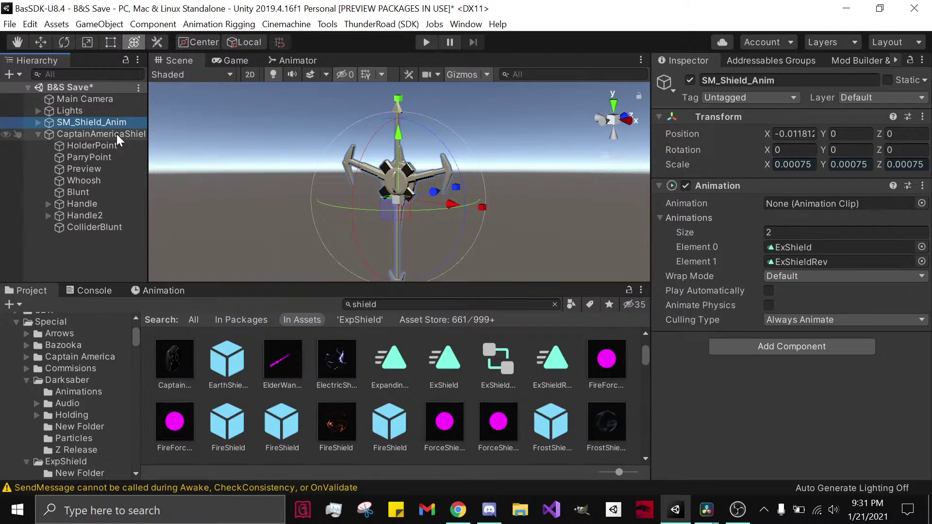
left_click(116, 134)
right_click_drag(280, 159, 32, 199)
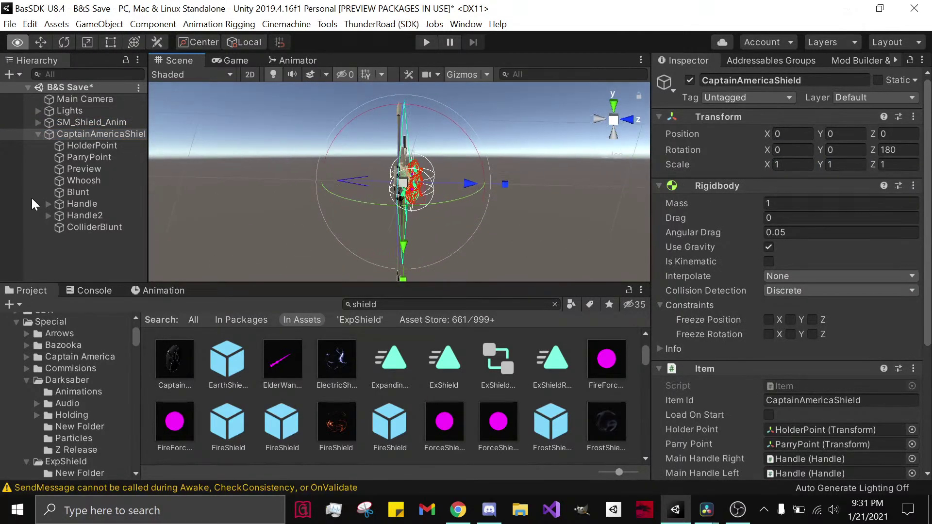
left_click(82, 204)
right_click_drag(218, 228, 97, 192)
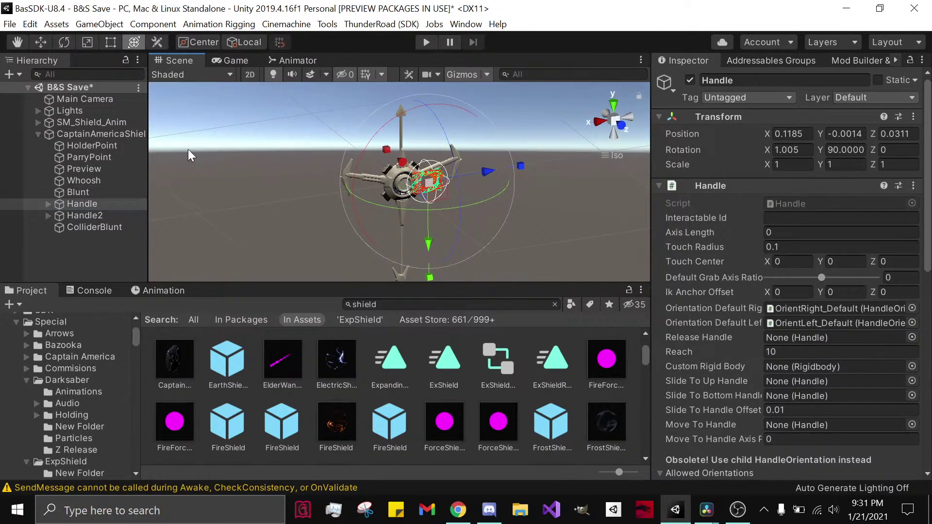
left_click(106, 134)
left_click(898, 150)
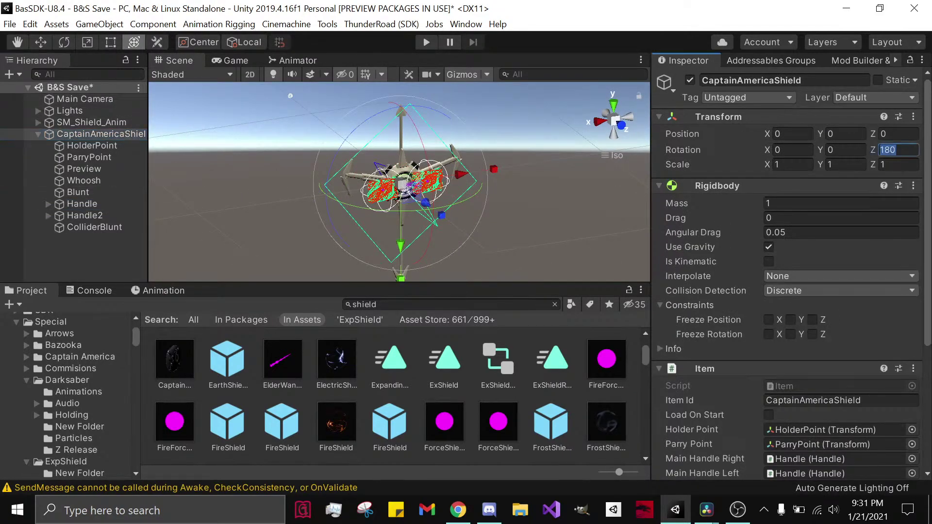
type("0")
mouse_move(411, 174)
right_mouse_down()
mouse_move(615, 182)
mouse_move(357, 142)
mouse_move(566, 159)
right_mouse_up()
key("ctrl+z")
right_click_drag(386, 188, 577, 195)
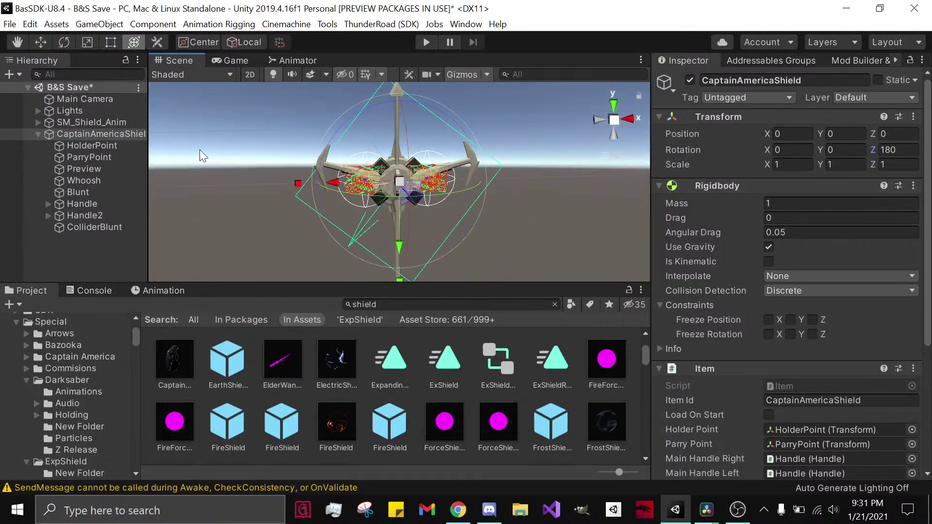
Step: Set SM_Shield_Anim's X position to 0 and its Y rotation to 180
left_click(91, 122)
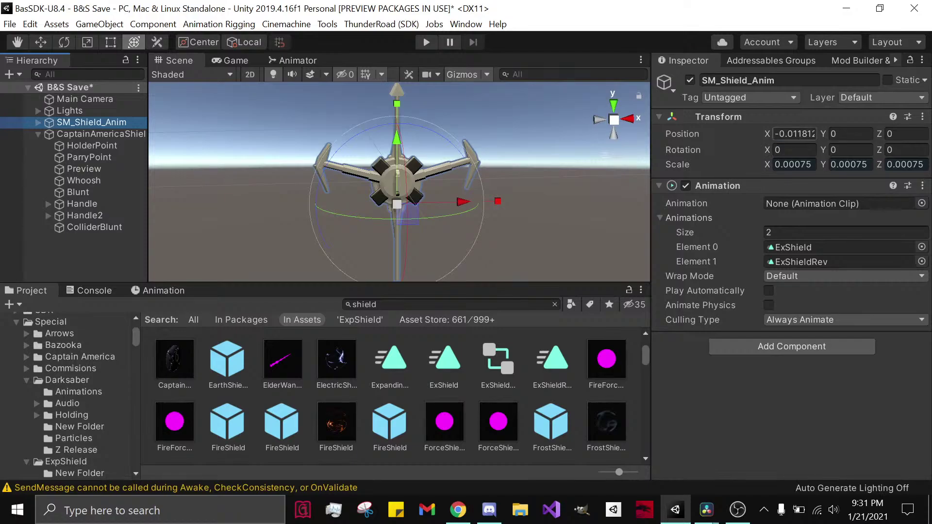
left_click(795, 134)
type("0")
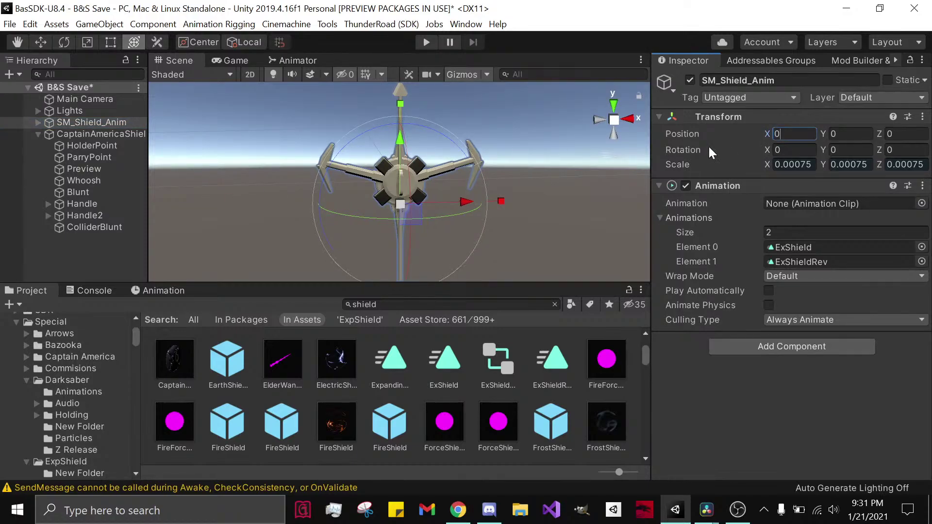
left_click_drag(766, 151, 618, 160)
key("ctrl+z")
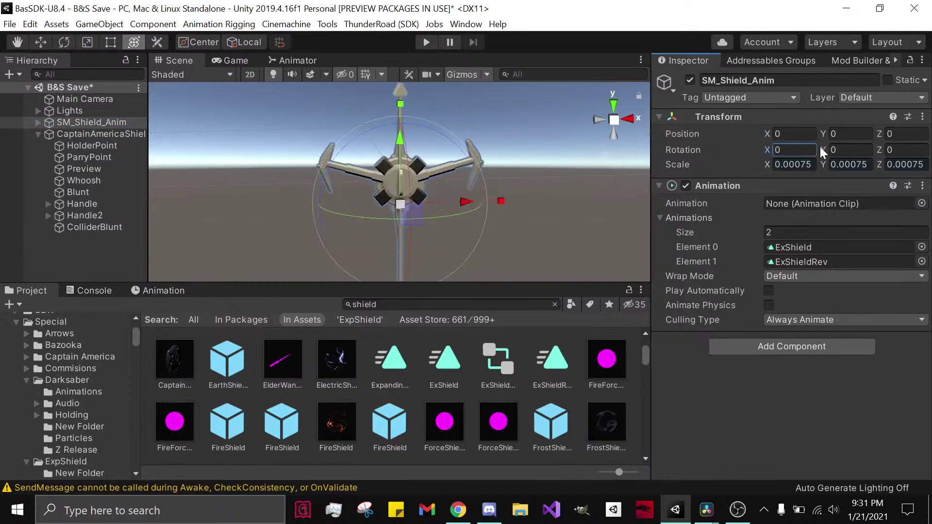
left_click_drag(784, 153, 354, 138)
key("ctrl+z")
type("180")
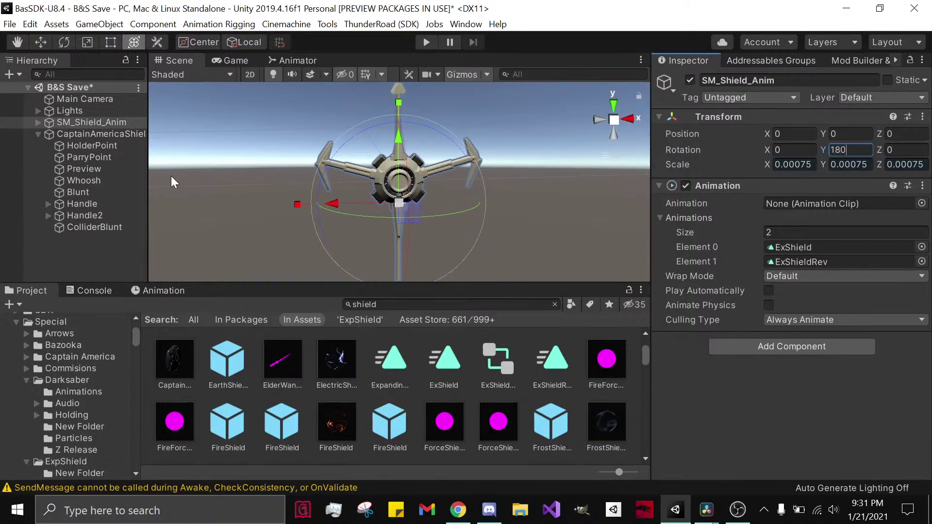
right_click_drag(243, 173, 249, 140)
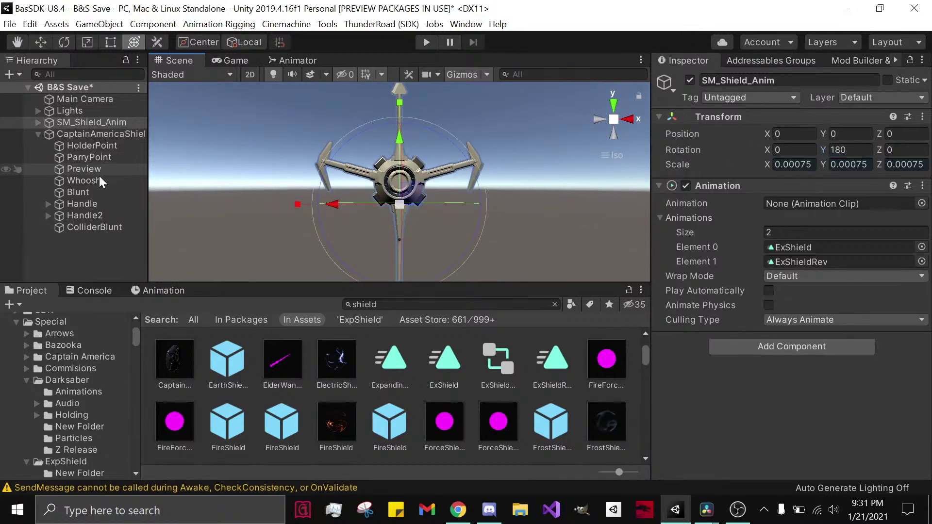
Step: Examine the Whoosh object's settings and clear the console messages
left_click(82, 180)
right_click_drag(281, 235, 474, 234)
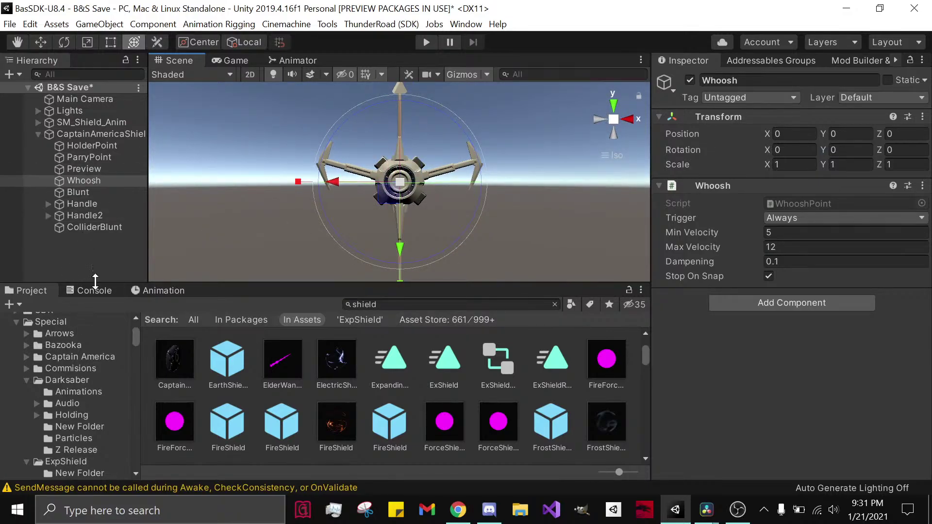
left_click(94, 290)
left_click(16, 306)
left_click(28, 291)
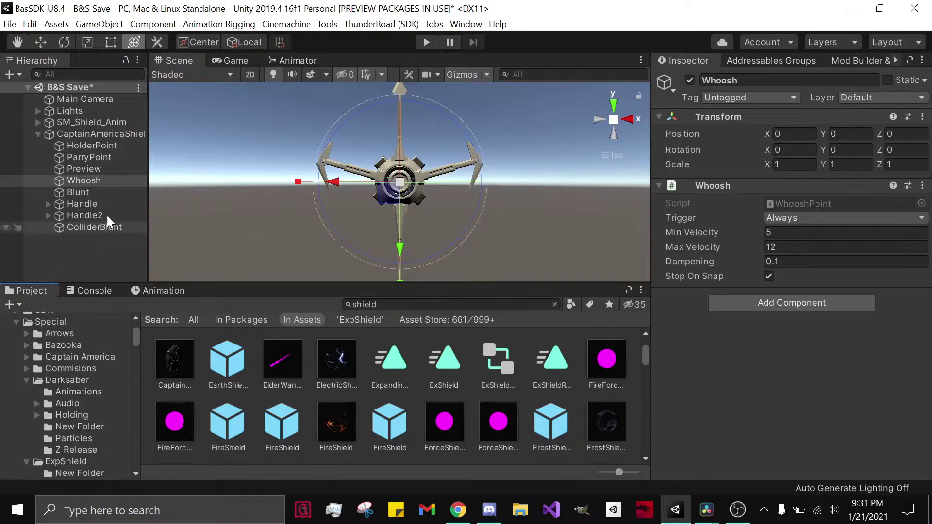
Step: Set the Preview object's Z rotation to 45
left_click(95, 171)
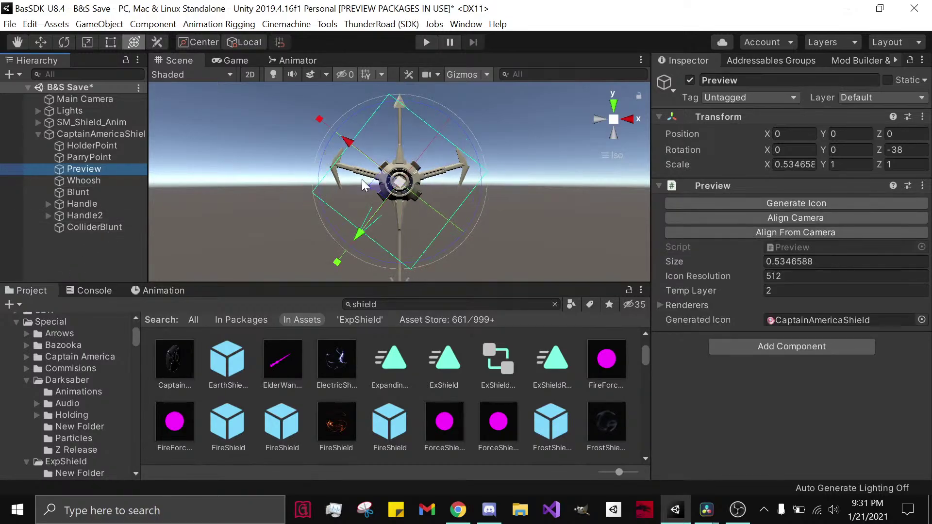
left_click(906, 150)
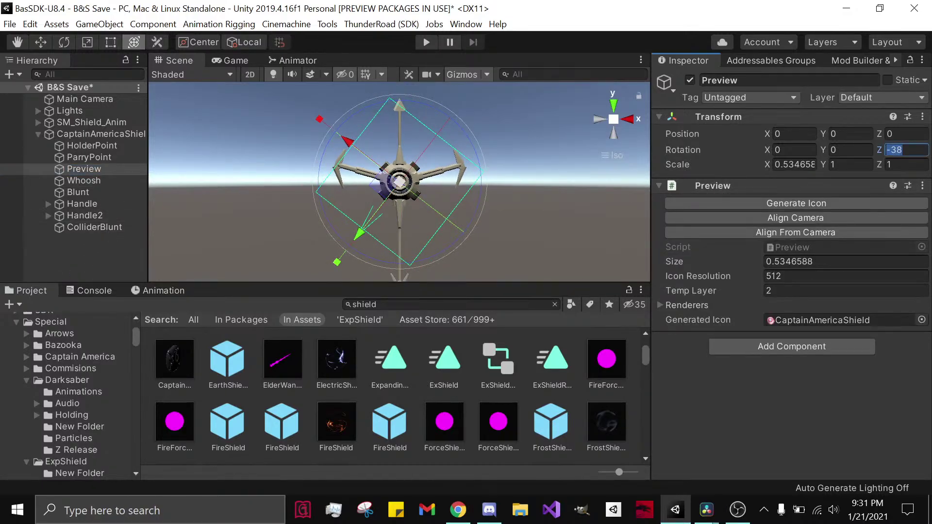
type("45")
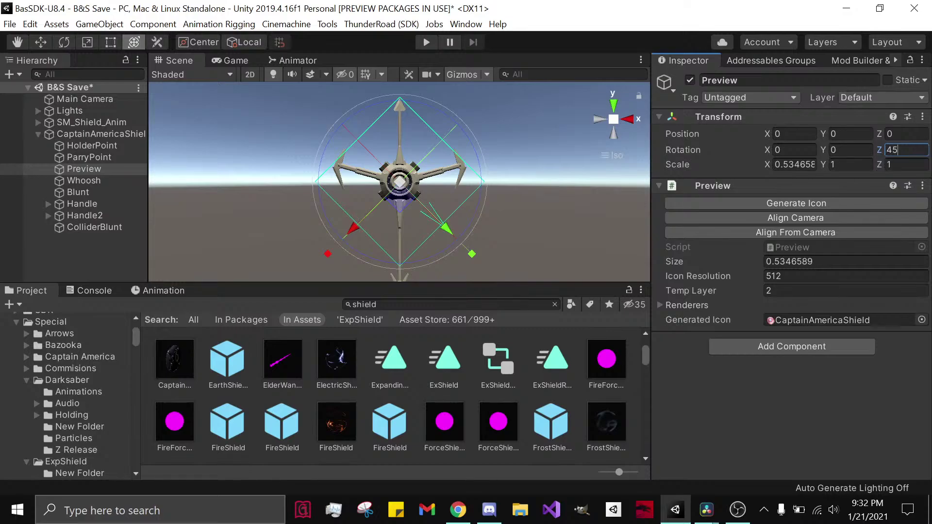
Step: Set CaptainAmericaShield's Z rotation to 0 and make SM_Shield_Anim its child
left_click(97, 134)
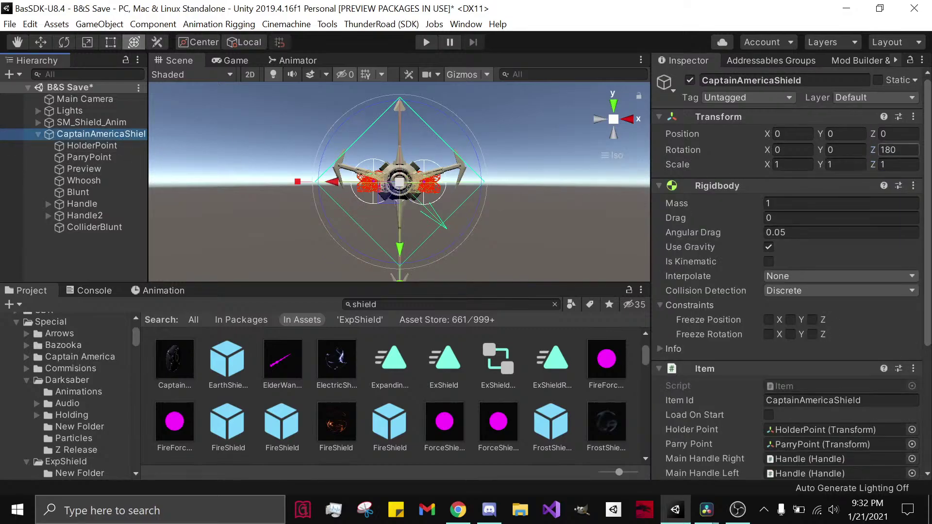
left_click(898, 150)
type("0")
left_click_drag(505, 189, 206, 207, "alt")
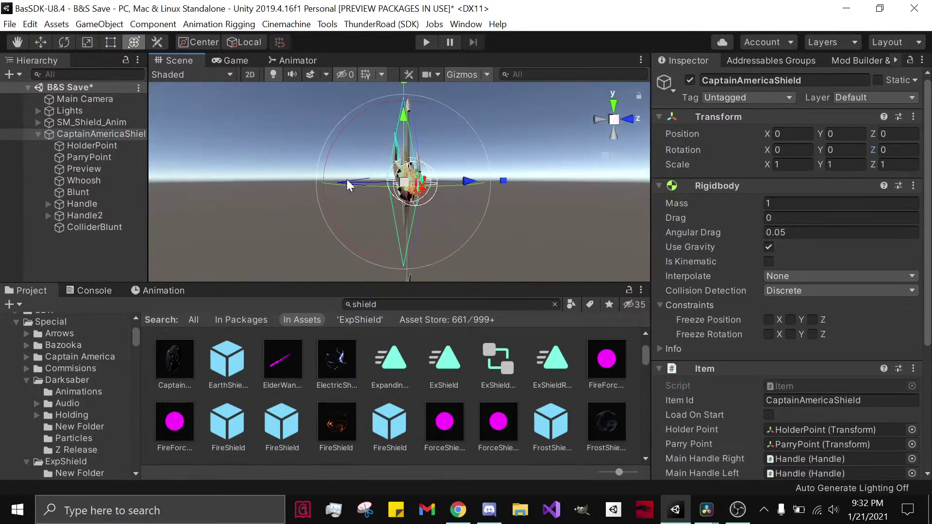
left_click_drag(348, 184, 323, 265, "alt")
left_click_drag(247, 173, 533, 184, "alt")
left_click(97, 122)
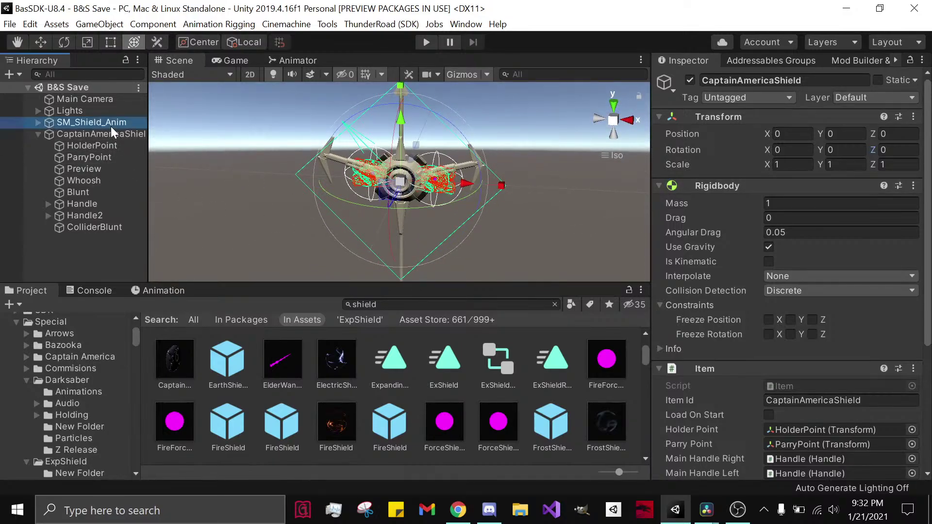
left_click_drag(106, 140, 107, 143)
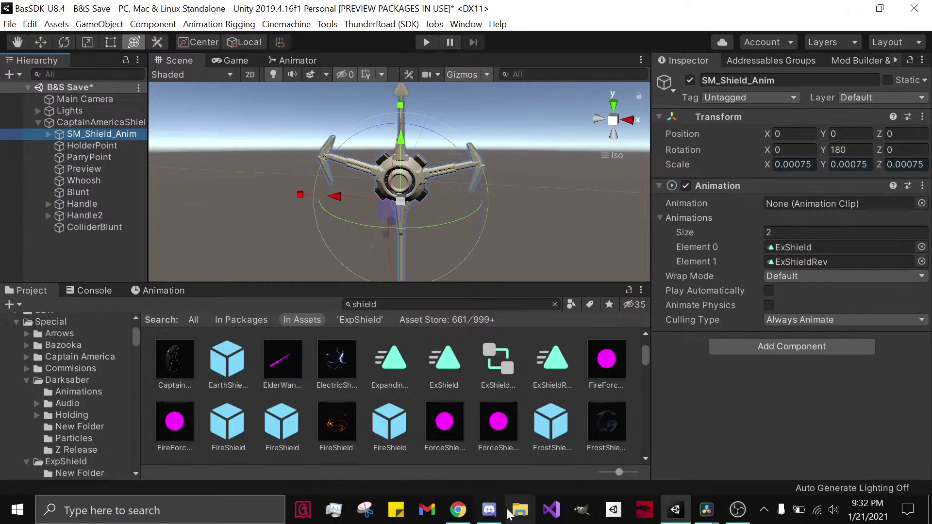
Step: Check the YouTube Studio live stream page in Chrome and return to Unity
left_click(457, 510)
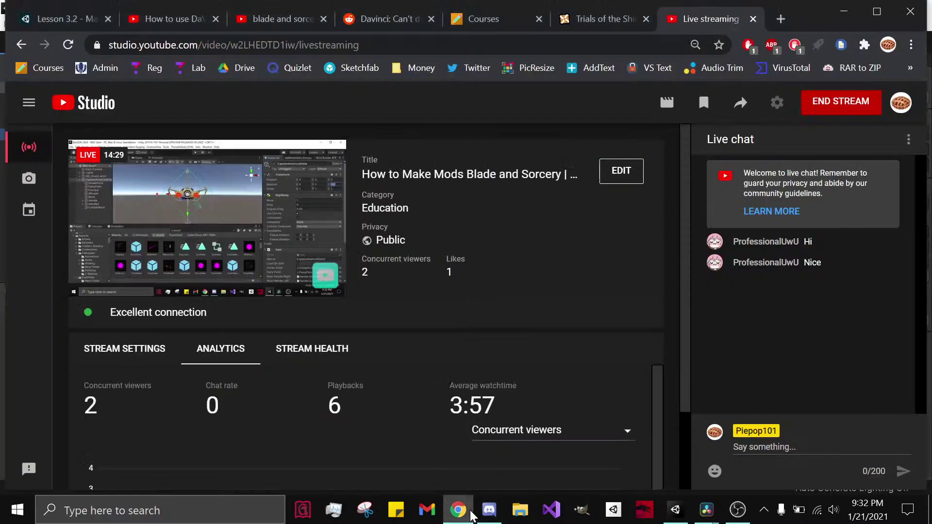
left_click(675, 510)
Step: Assign the shield's SpinRIng mesh as ColliderBlunt's Imbue Emission Renderer and save the scene
left_click_drag(341, 270, 374, 208, "alt")
left_click(88, 227)
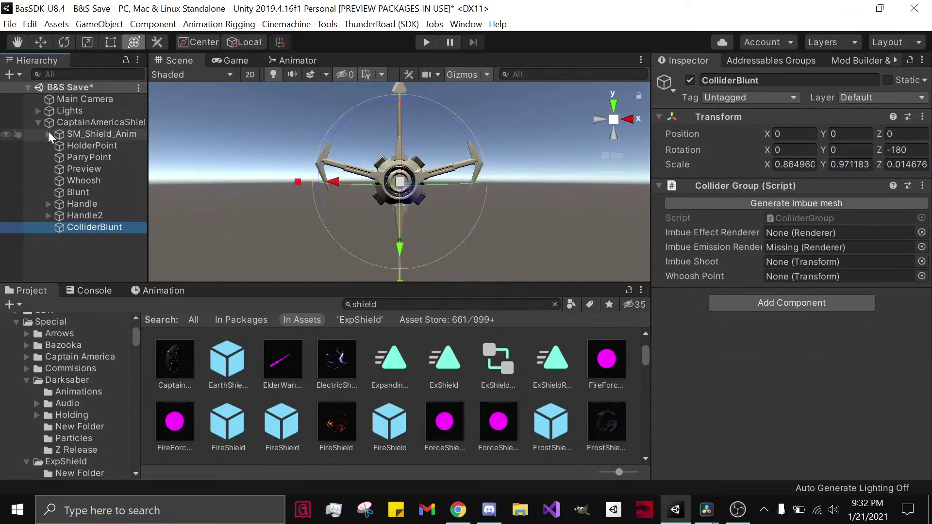
left_click(232, 187)
scroll(391, 203, "up", 2)
scroll(391, 203, "up", 5)
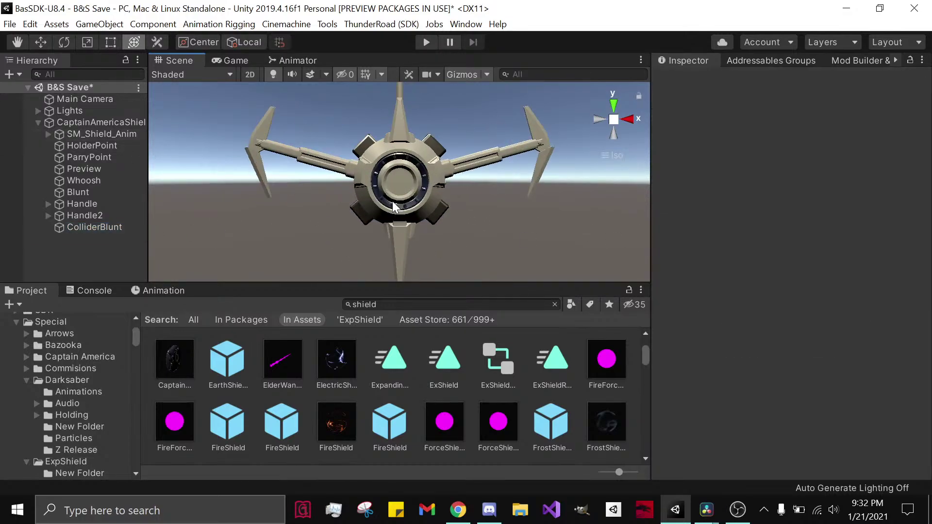
left_click(380, 225)
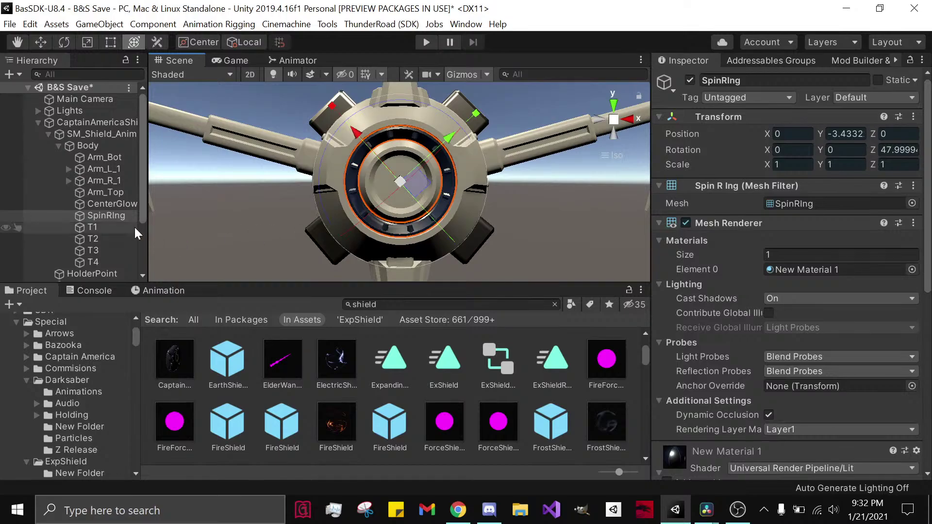
scroll(112, 212, "down", 3)
left_click_drag(95, 276, 775, 248)
key("ctrl+s")
key("f")
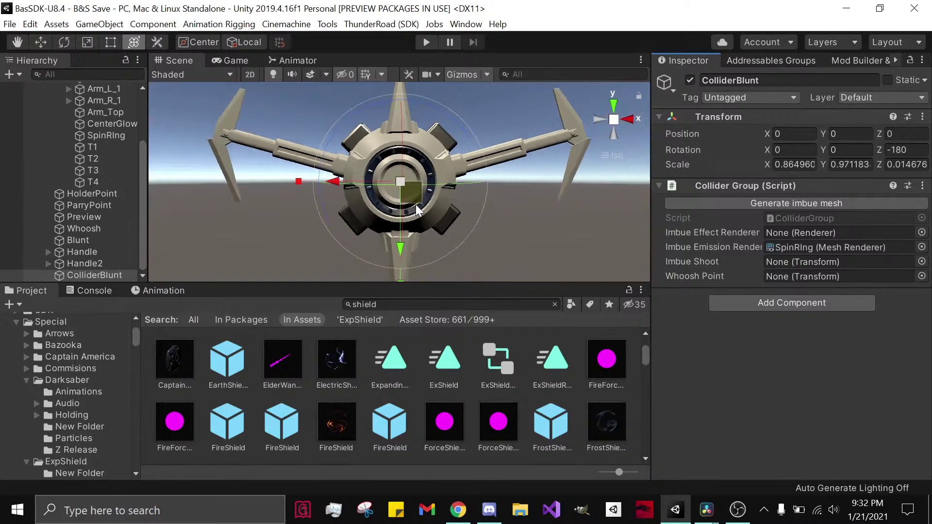
Step: Clear the project search, open New Folder inside ExpShield, and examine the SM_Shield_Anim model's import settings
left_click(555, 305)
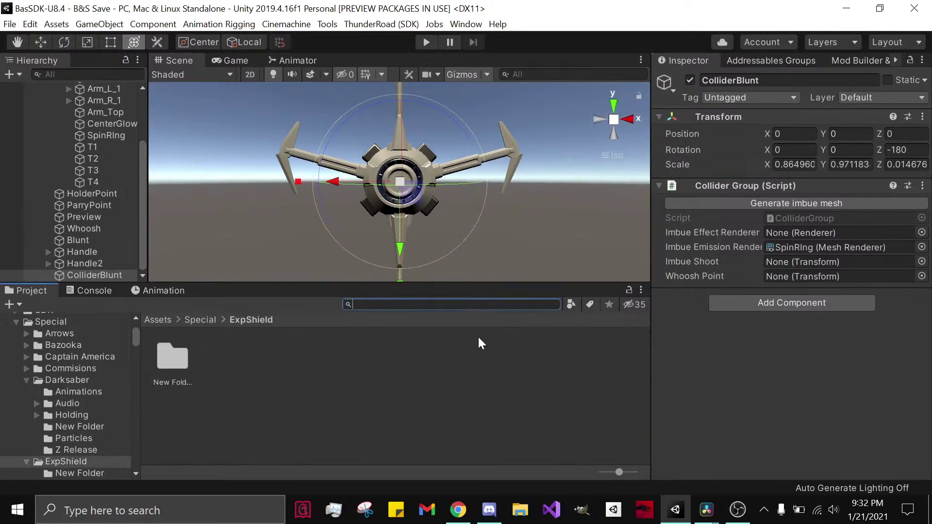
double_click(173, 358)
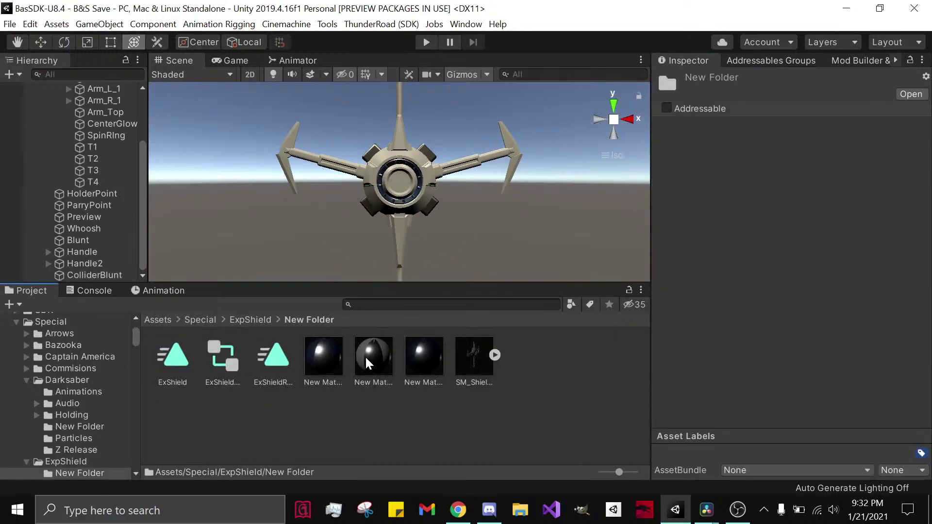
left_click(474, 356)
scroll(762, 247, "down", 3)
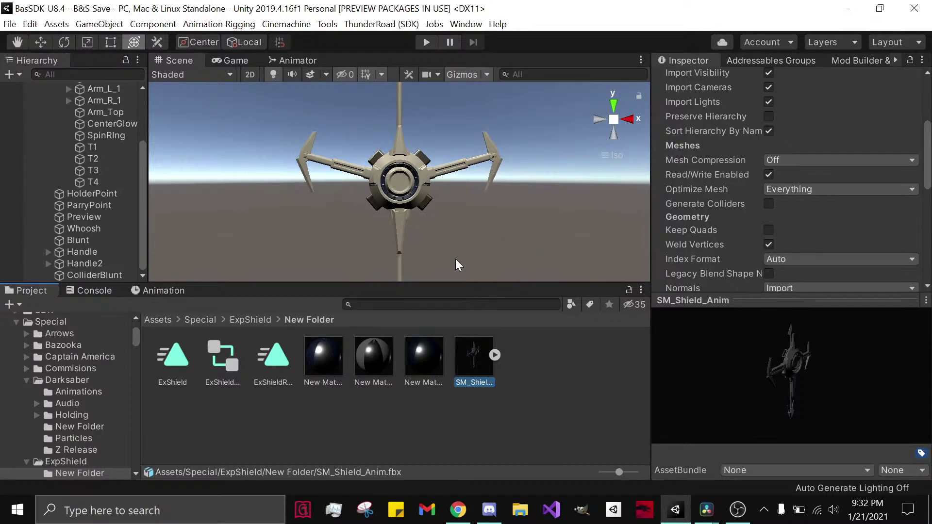
scroll(39, 168, "up", 5)
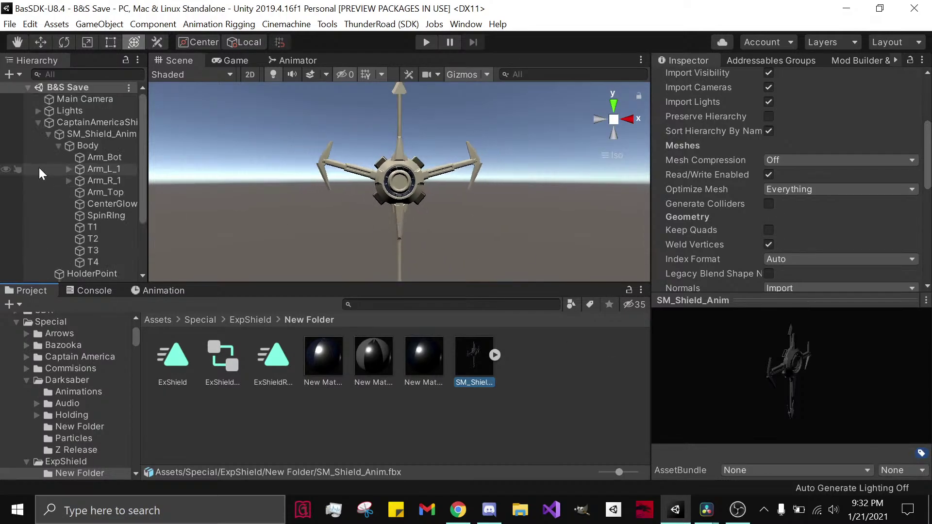
Step: Collapse SM_Shield_Anim in the hierarchy and enlarge the Preview object's frame to a size of about 0.6
left_click(48, 133)
left_click(37, 122)
left_click(37, 123)
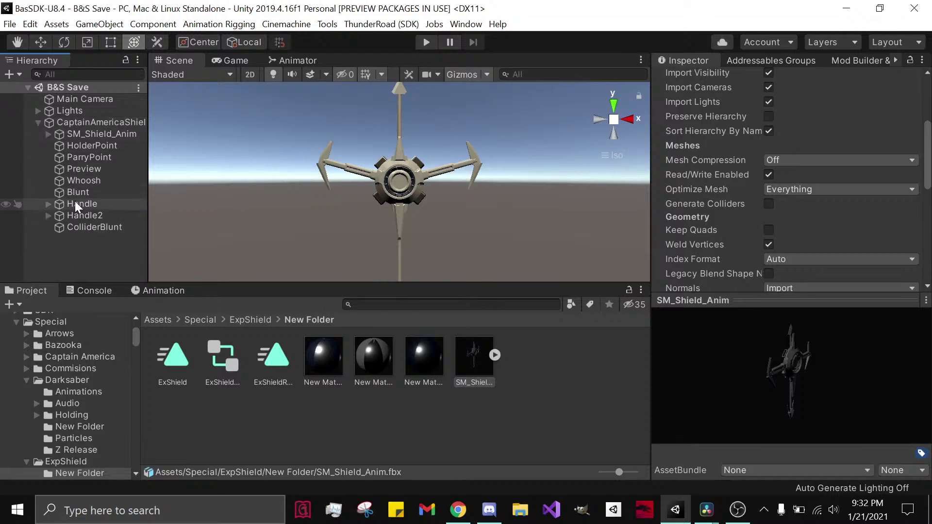
left_click(83, 180)
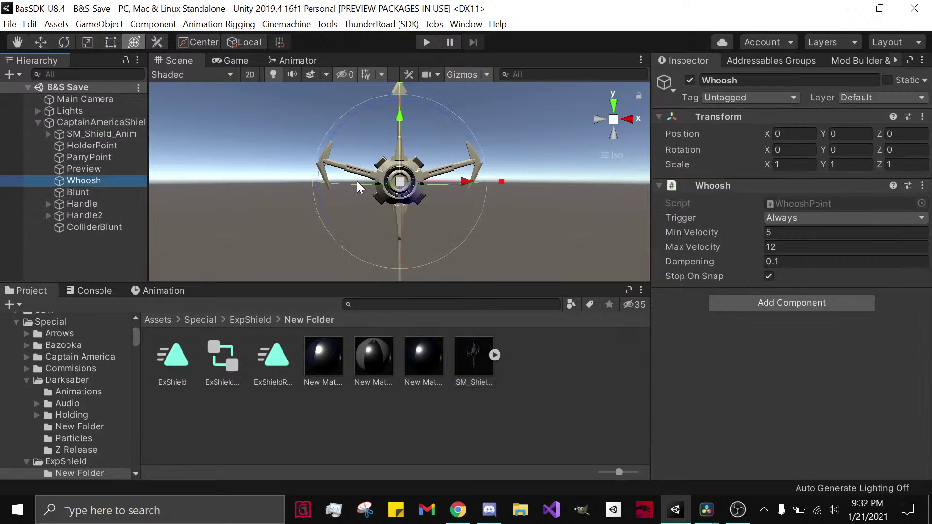
left_click(85, 168)
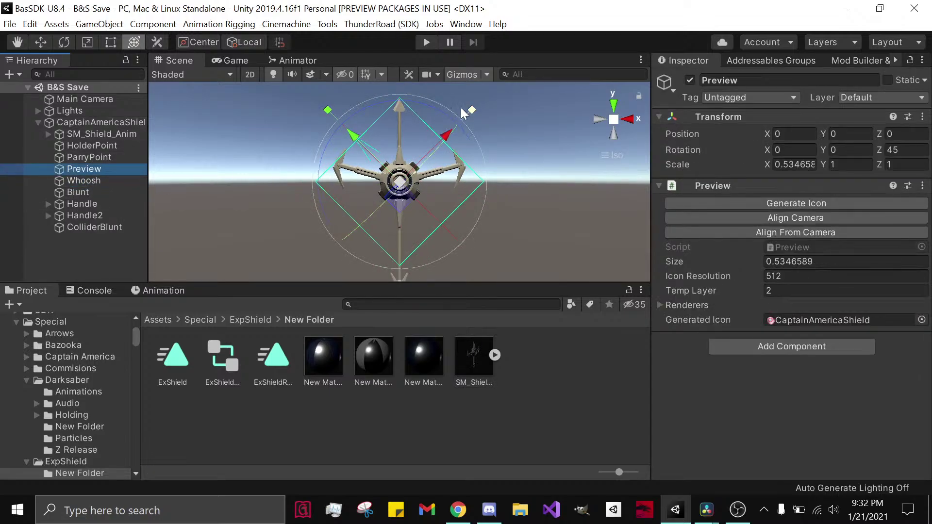
left_click_drag(470, 111, 479, 110)
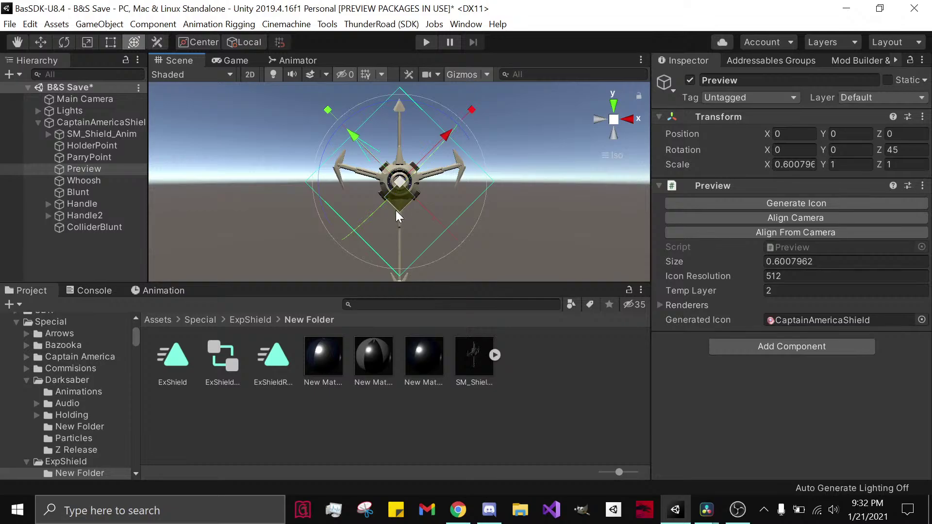
Step: Add an Animation component to the CaptainAmericaShield root object
left_click(144, 293)
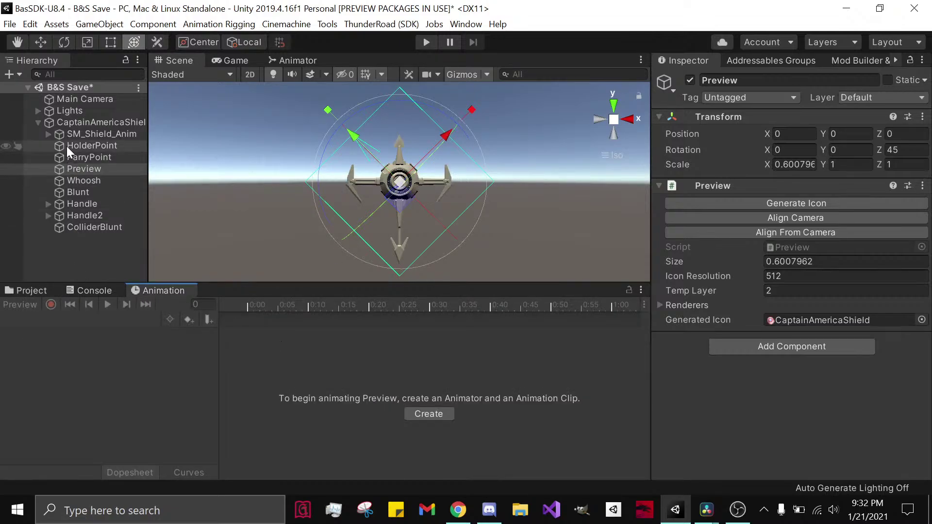
left_click(78, 125)
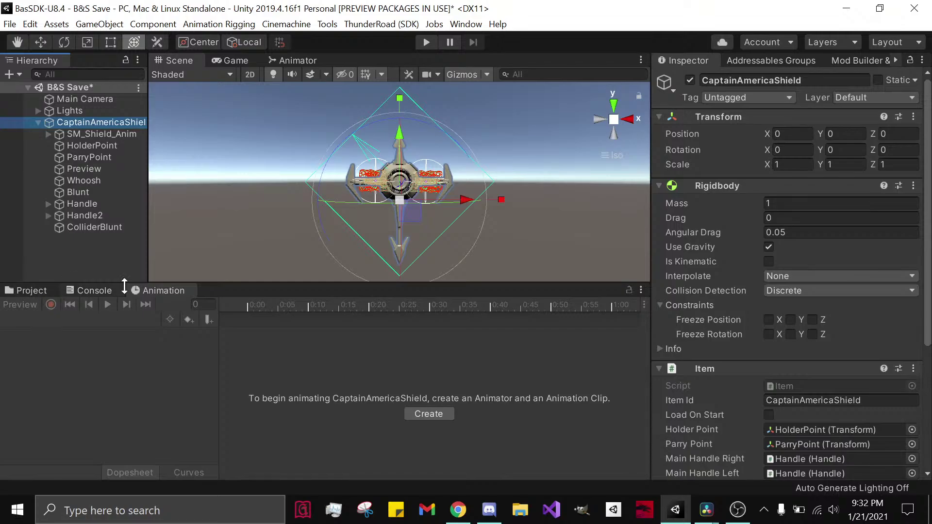
scroll(787, 271, "down", 5)
left_click(778, 456)
type("anim")
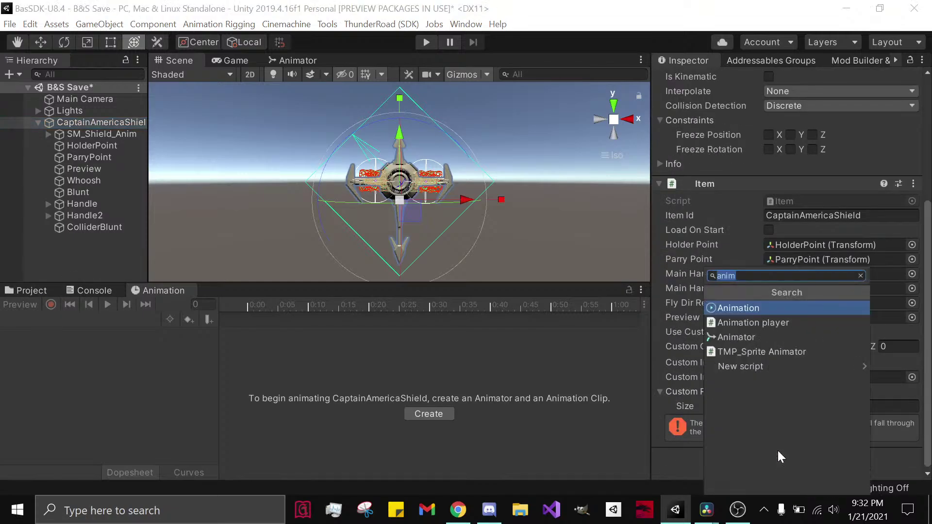
left_click(750, 311)
scroll(808, 362, "down", 3)
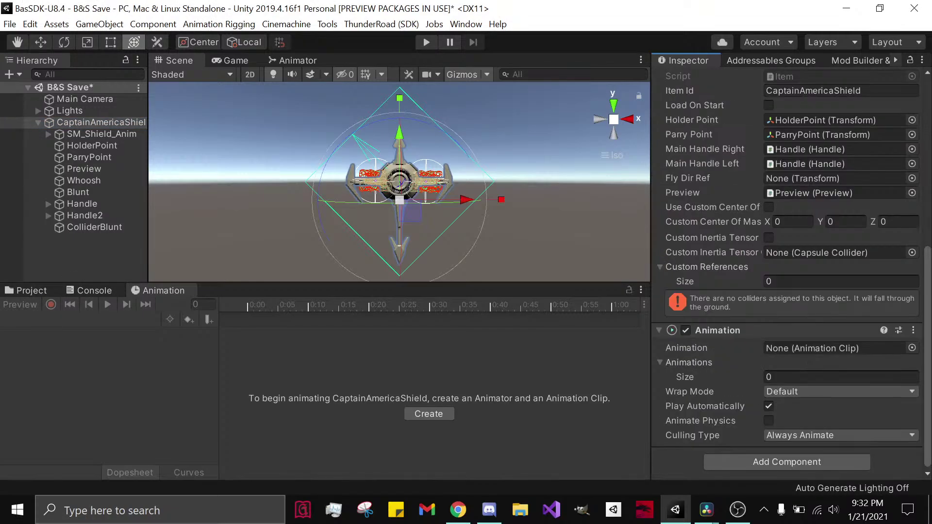
Step: Check SM_Shield_Anim's Animation settings and remove the Animation component from CaptainAmericaShield
left_click(95, 135)
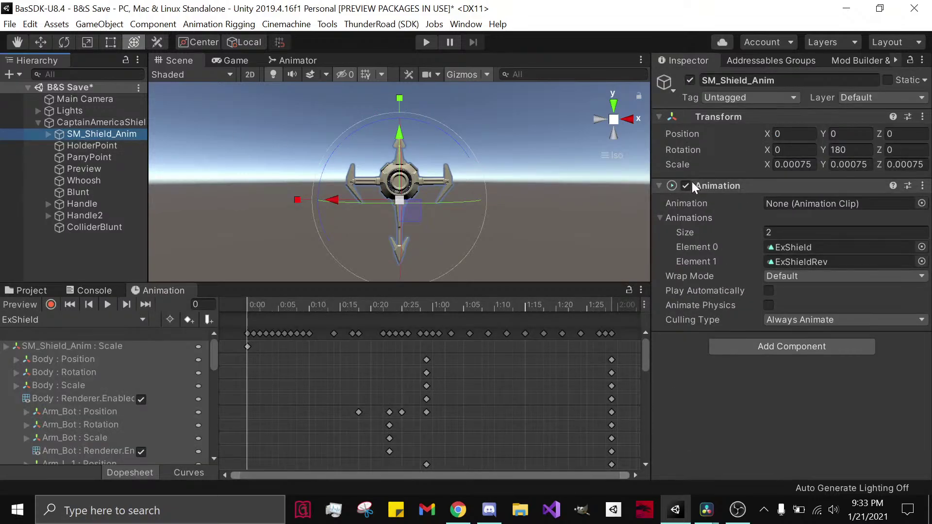
left_click(122, 122)
scroll(756, 353, "down", 10)
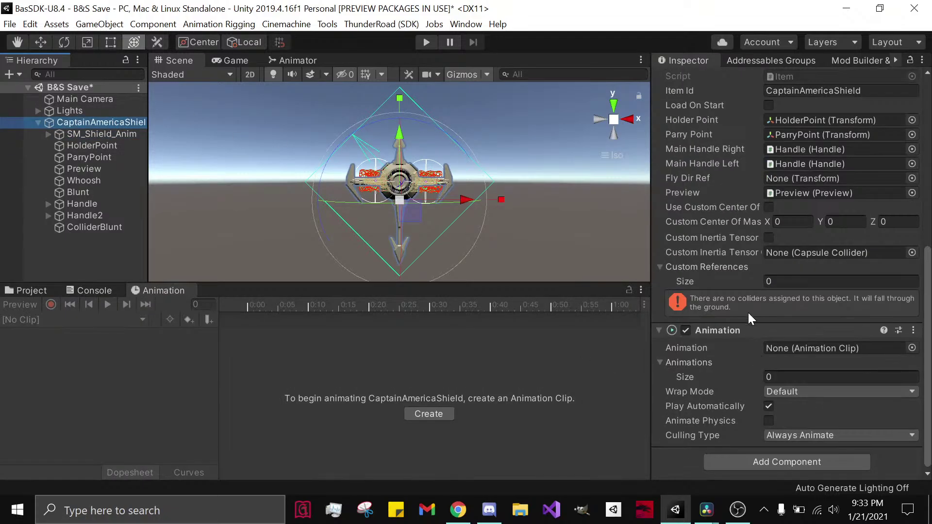
right_click(748, 329)
left_click(774, 352)
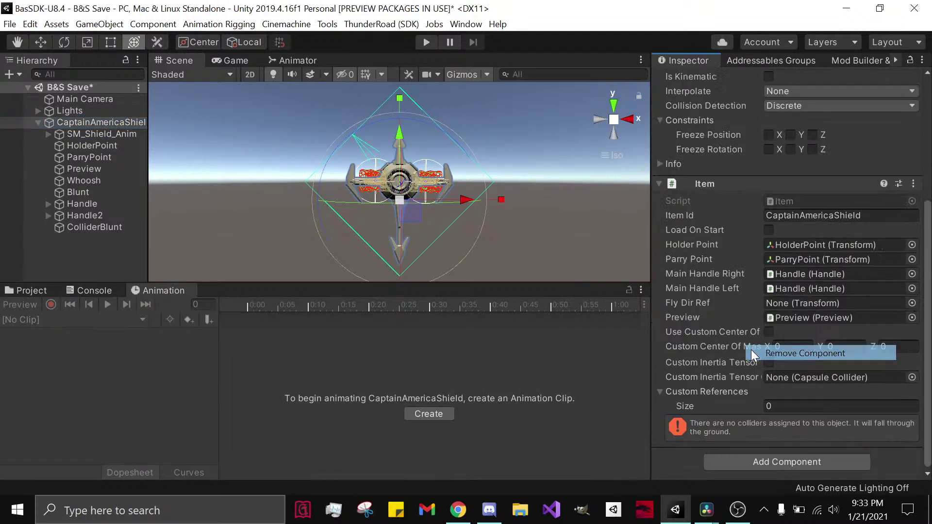
Step: Try to move SM_Shield_Anim's existing Animation component onto the CaptainAmericaShield root object
left_click(83, 134)
left_click_drag(754, 188, 110, 117)
left_click(109, 123)
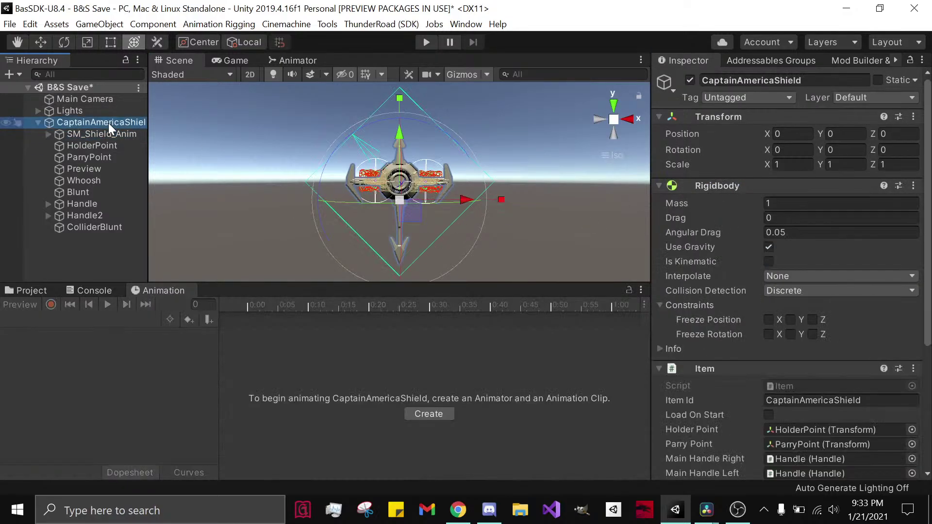
left_click(106, 136)
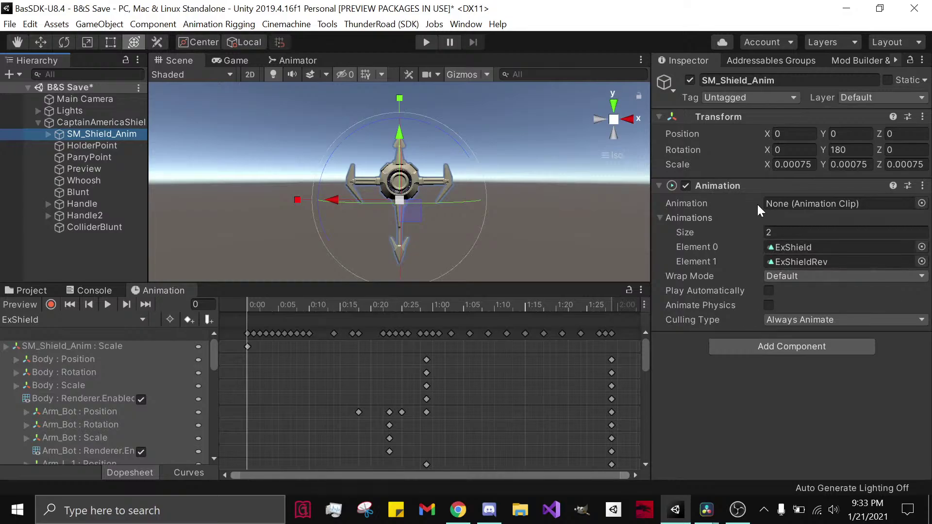
left_click_drag(757, 186, 70, 236)
left_click(73, 252)
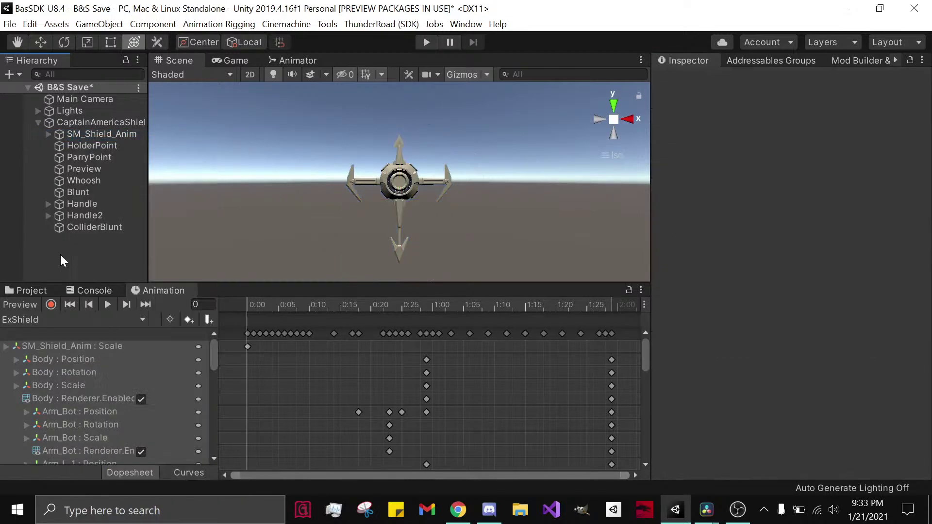
Step: Remove the Animation component from SM_Shield_Anim
left_click(104, 134)
right_click(731, 188)
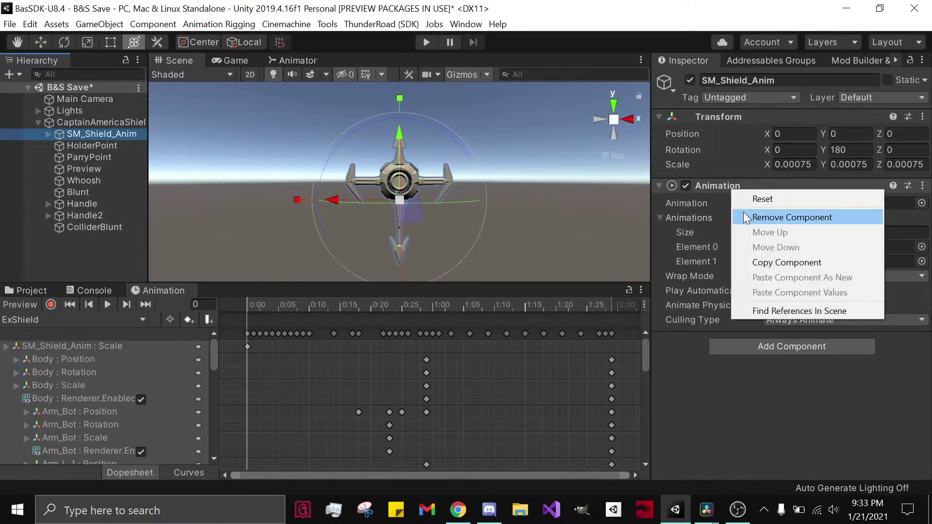
left_click(757, 216)
Step: Add an Animation component to CaptainAmericaShield and disable Play Automatically
left_click(103, 123)
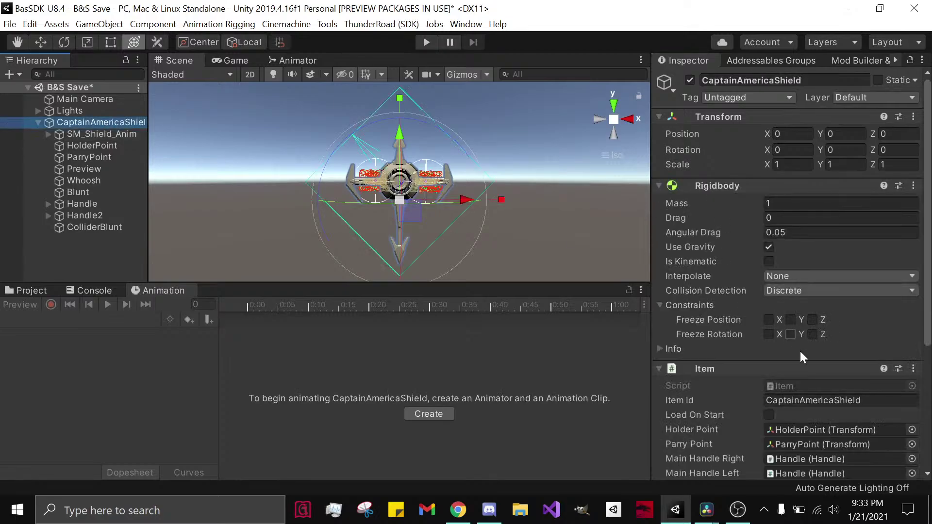
scroll(799, 349, "down", 5)
left_click(778, 459)
type("anim")
left_click(779, 309)
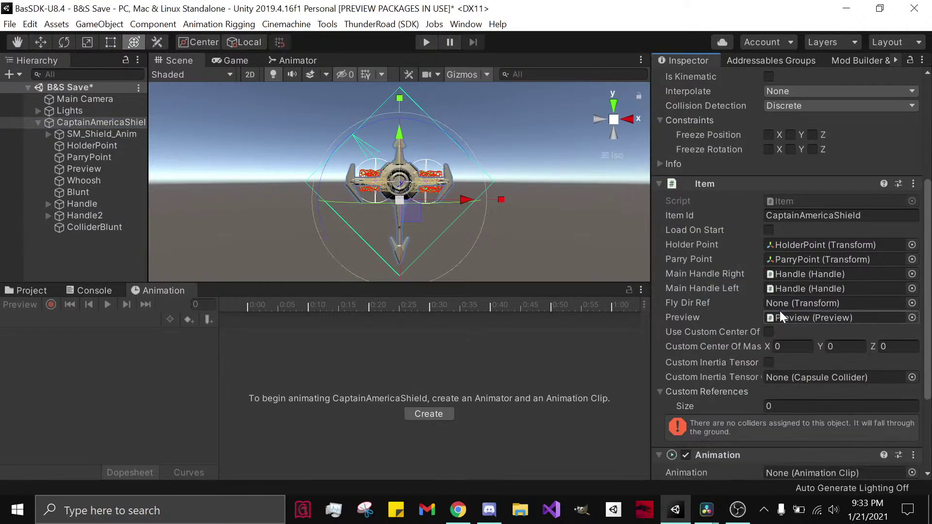
scroll(792, 351, "down", 3)
left_click(768, 406)
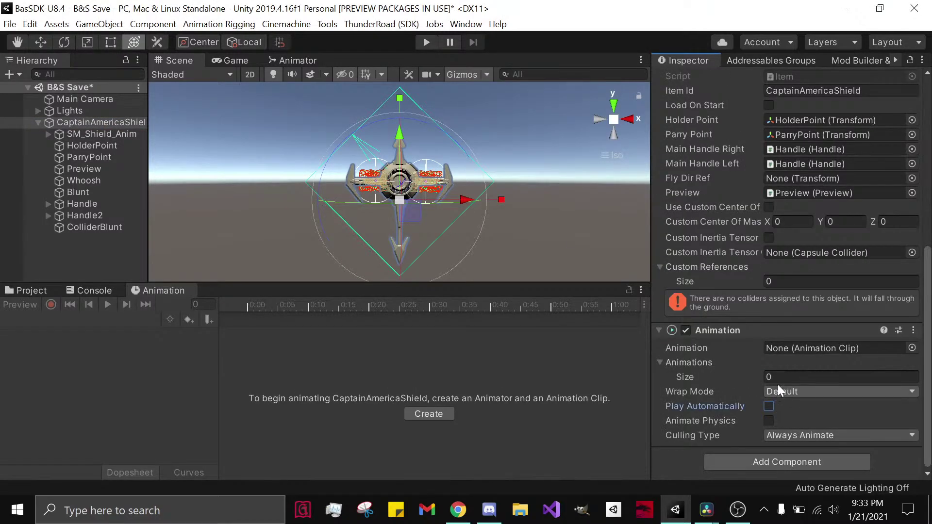
Step: Set the component's Animations size to 2 and assign the ExShield and ExShieldRev clips as its elements
left_click(777, 377)
type("2")
key("Return")
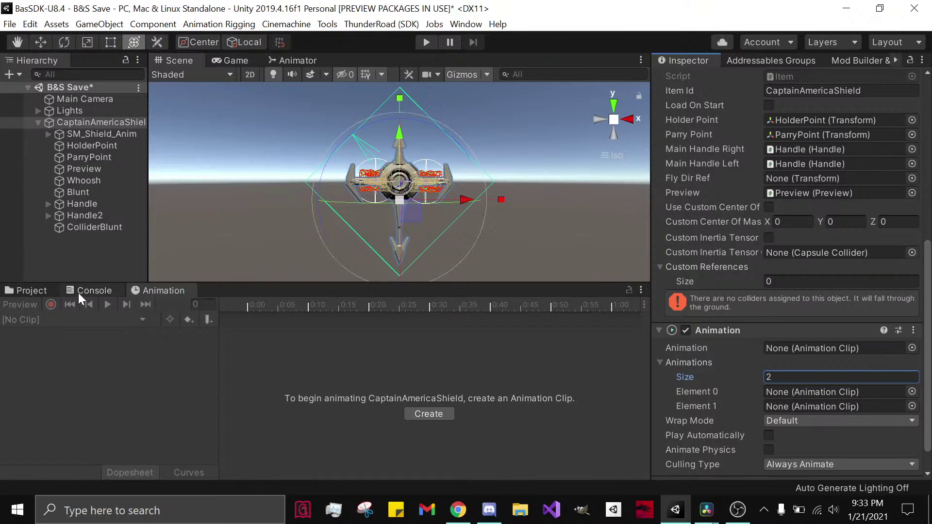
left_click(31, 291)
left_click_drag(161, 368, 777, 407)
Step: Inspect the ExShield clip's tracks on CaptainAmericaShield and undo back to SM_Shield_Anim's original Animation component
left_click(180, 290)
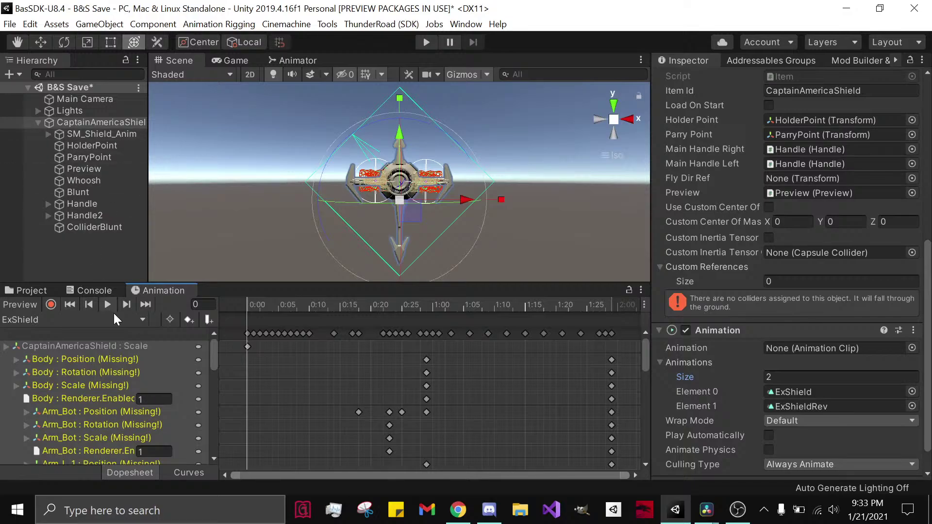
scroll(119, 357, "down", 10)
scroll(118, 383, "up", 6)
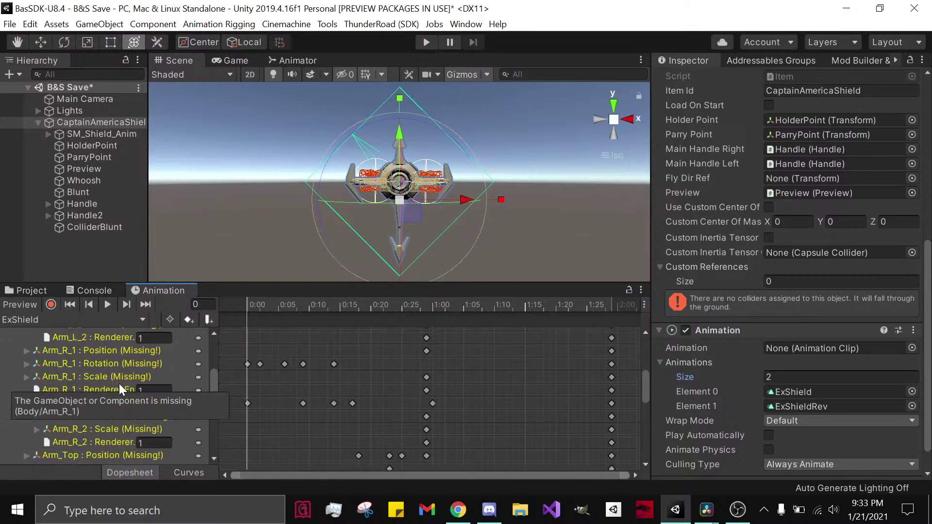
key("ctrl+z")
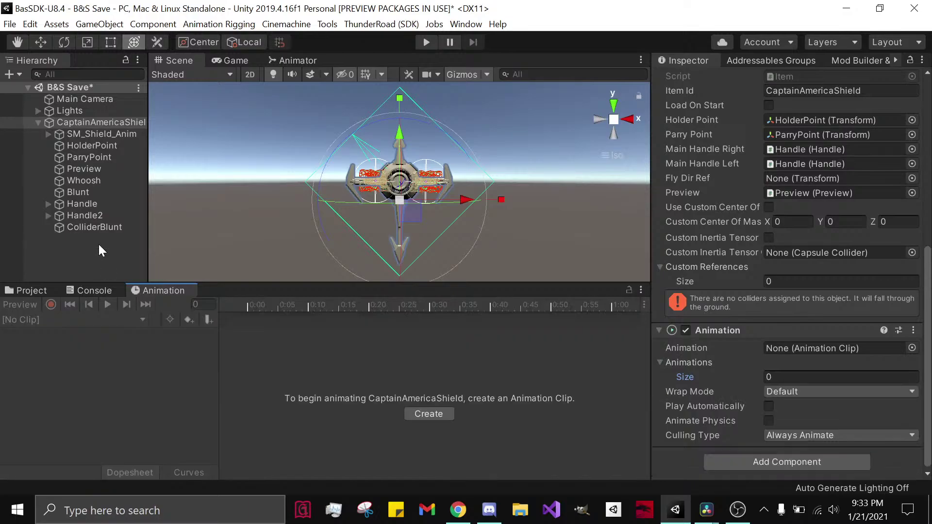
key("ctrl+z")
key("ctrl+y")
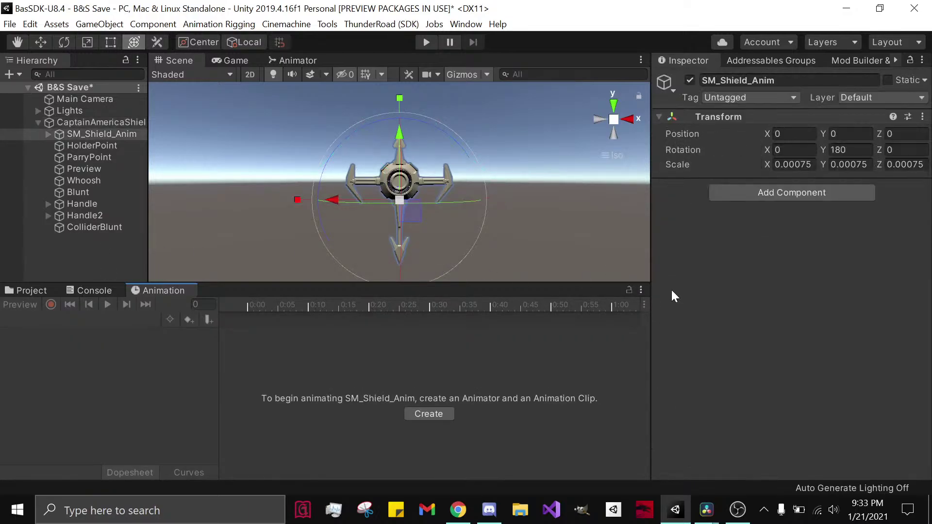
key("ctrl+y")
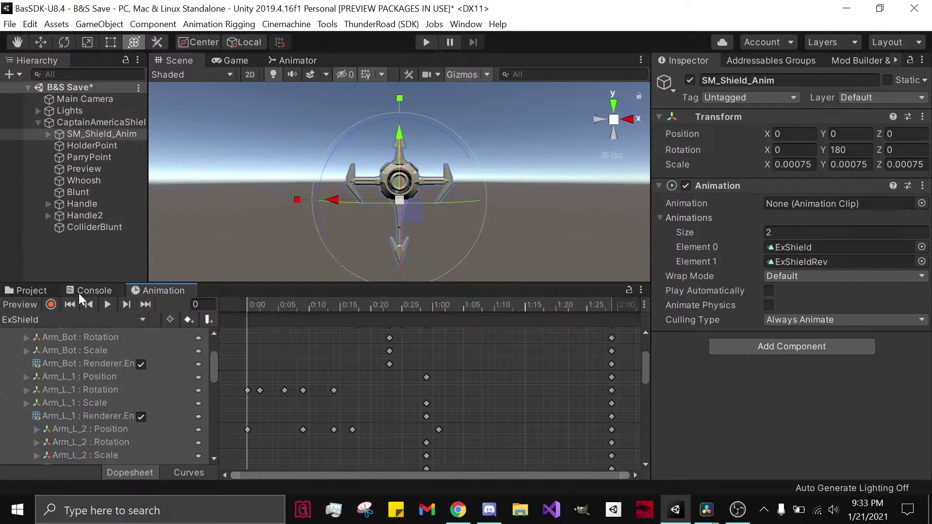
Step: Preview the ExShield clip on SM_Shield_Anim and review the components on CaptainAmericaShield
left_click(40, 293)
left_click(151, 289)
left_click(107, 303)
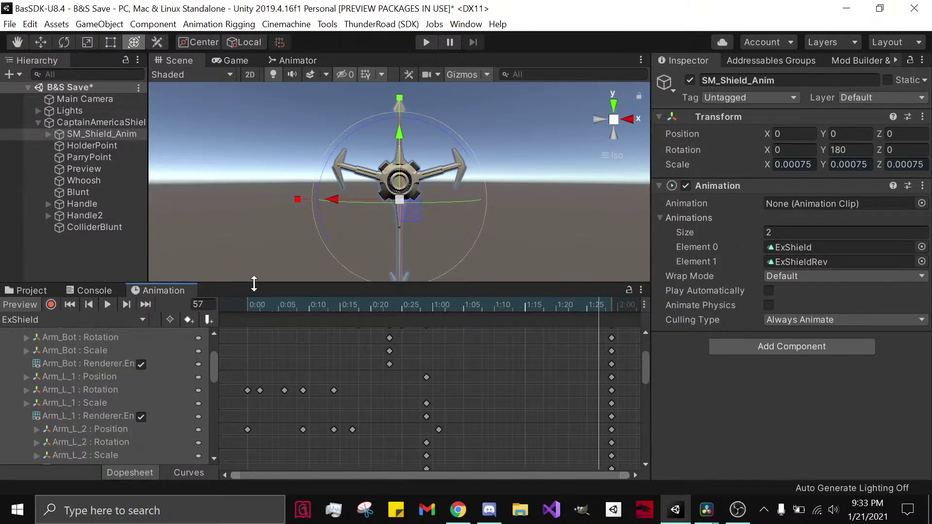
left_click(93, 99)
left_click(91, 133)
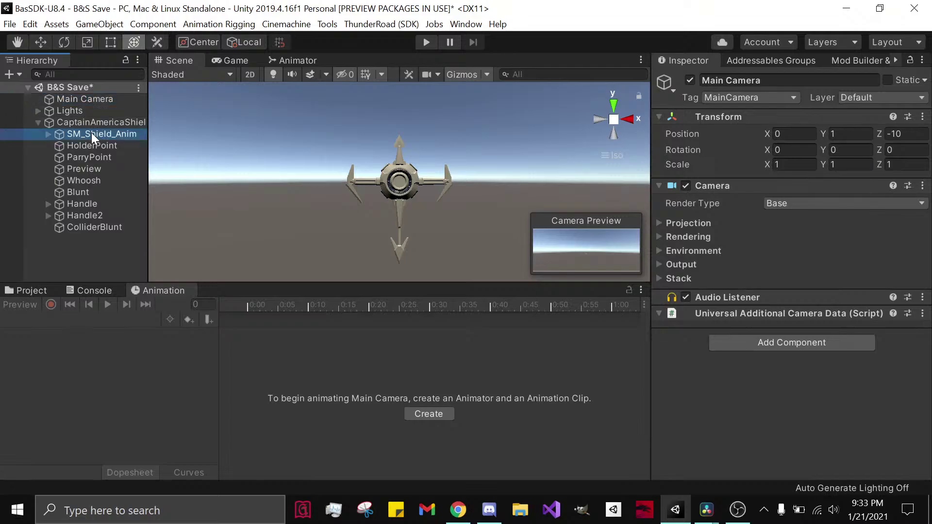
left_click(97, 122)
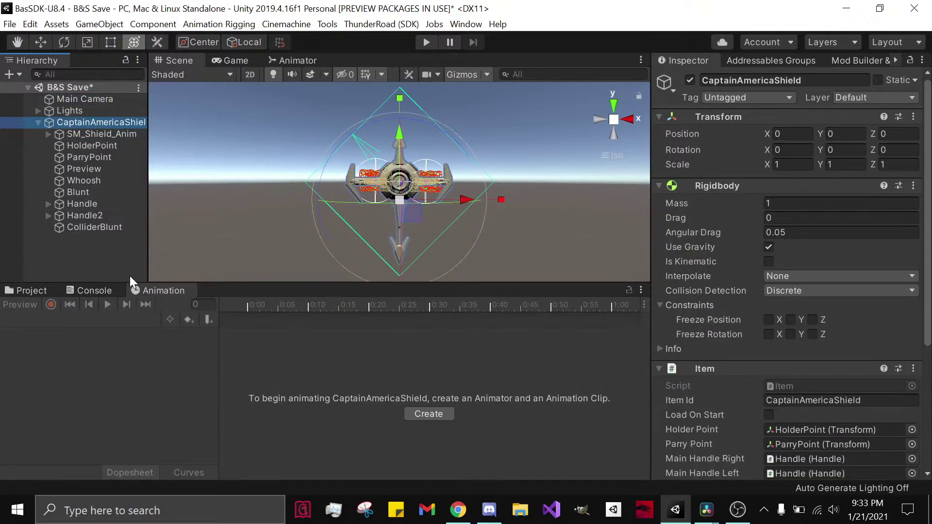
left_click(52, 290)
scroll(782, 308, "down", 4)
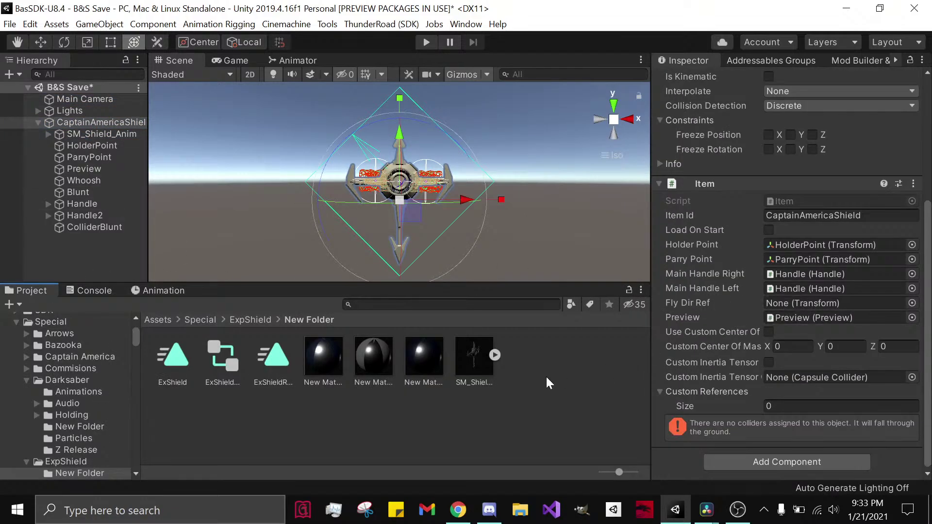
Step: Check the YouTube Studio live stream page in Chrome and return to Unity
left_click(458, 510)
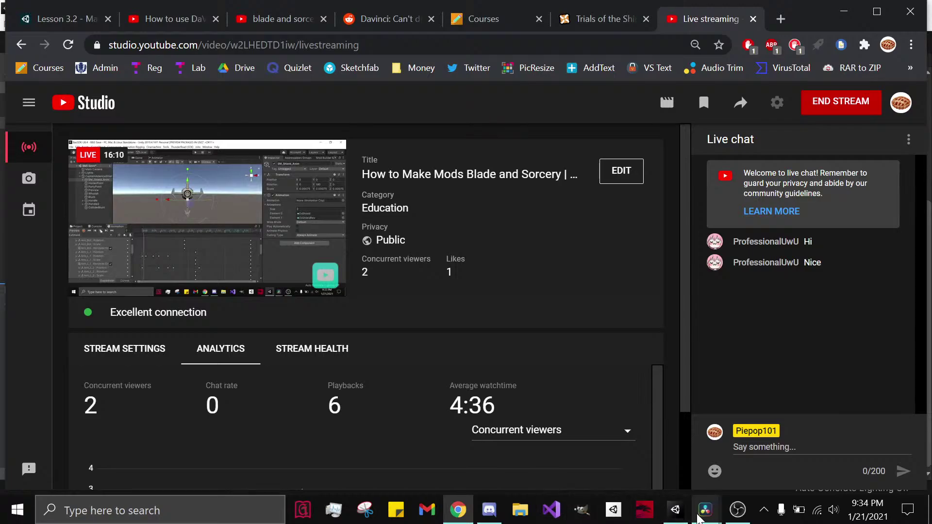
left_click(675, 510)
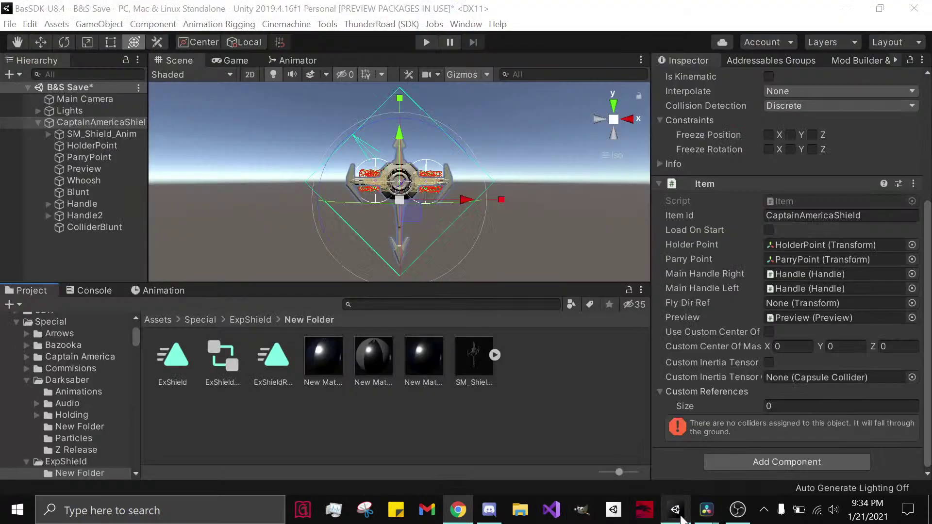
Step: Delete Handle2 from CaptainAmericaShield
right_click(86, 215)
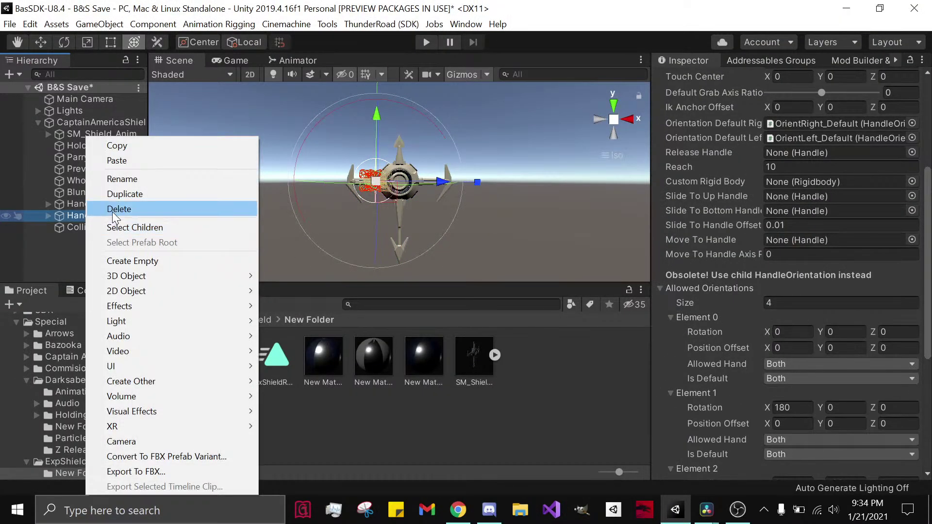
left_click(112, 212)
Step: Examine the Arm_R_1 mesh's material and compare New Material with New Material 1 in the ExpShield folder
scroll(419, 250, "up", 5)
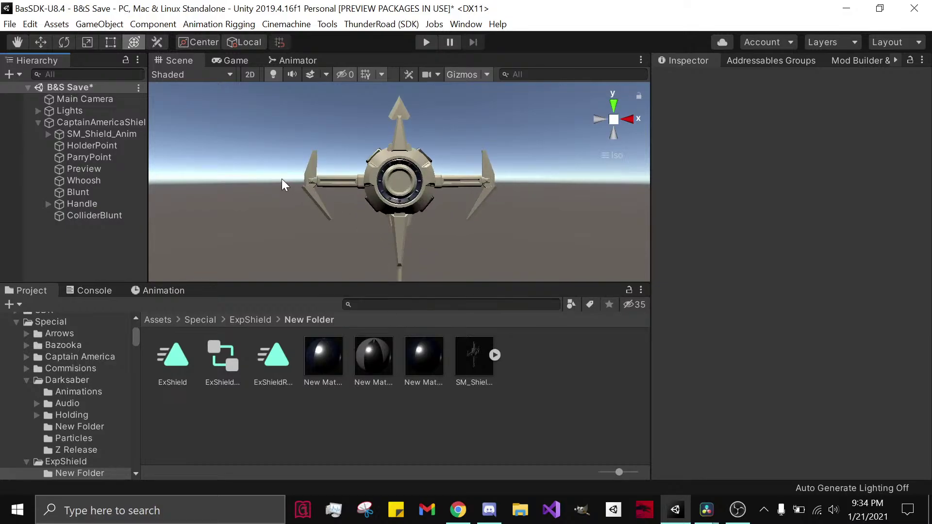
left_click(309, 174)
left_click(100, 184)
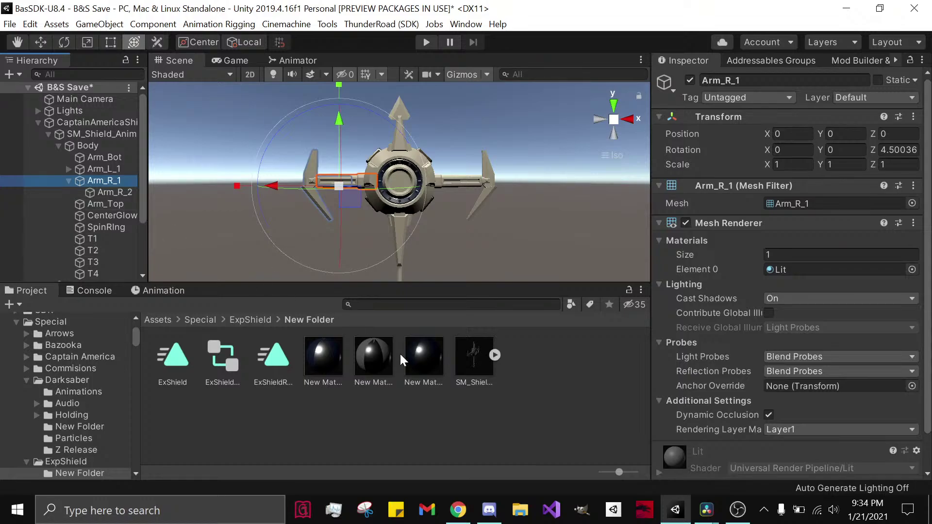
left_click(418, 354)
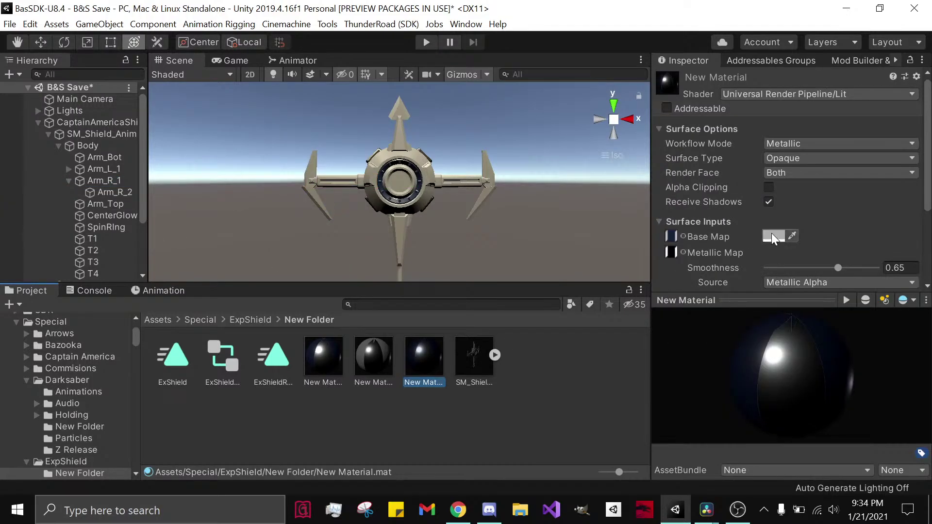
left_click(320, 354)
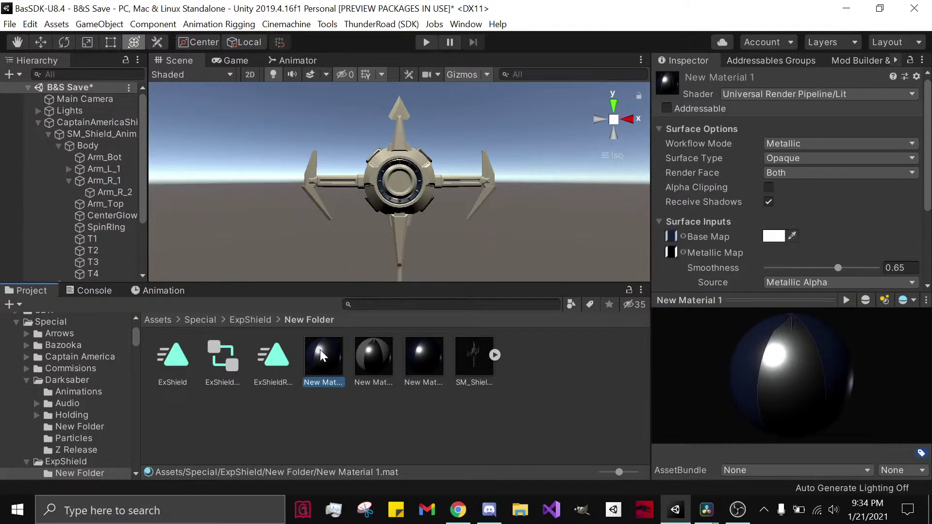
left_click(411, 353)
Step: Apply the dark blue material from the ExpShield folder to the outer blades of both side arms
left_click_drag(322, 359, 396, 156)
left_click_drag(412, 192, 401, 283)
left_click_drag(413, 360, 314, 179)
left_click_drag(418, 360, 500, 187)
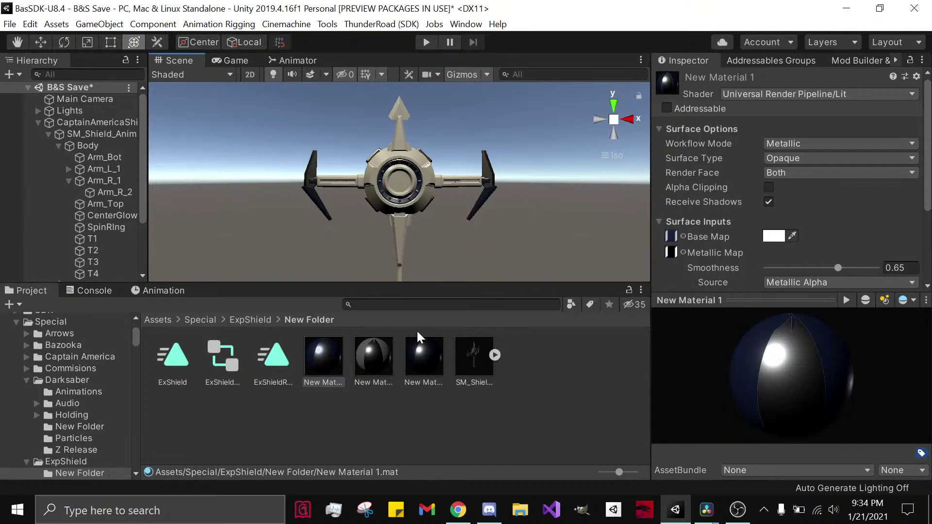
Step: Apply New Material from the ExpShield folder to the outer blades of both side arms
scroll(415, 241, "up", 4)
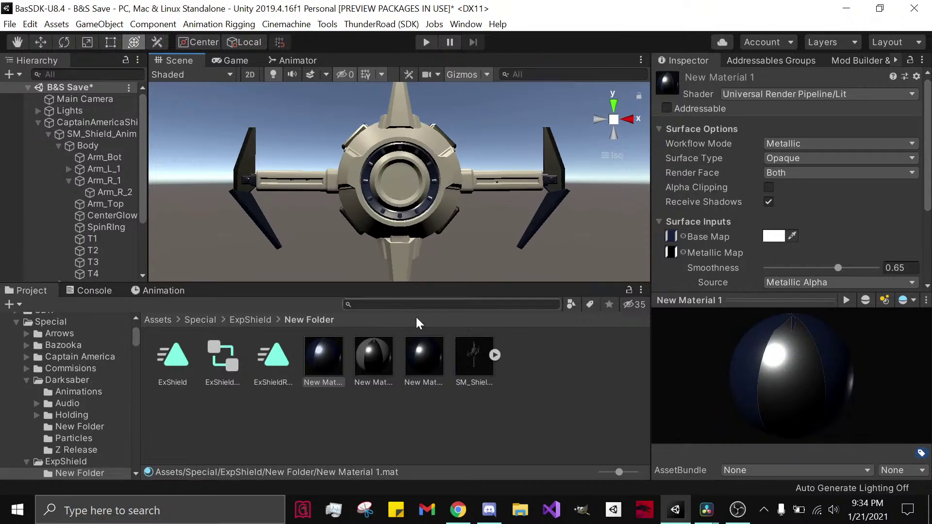
left_click(407, 367)
left_click(323, 369)
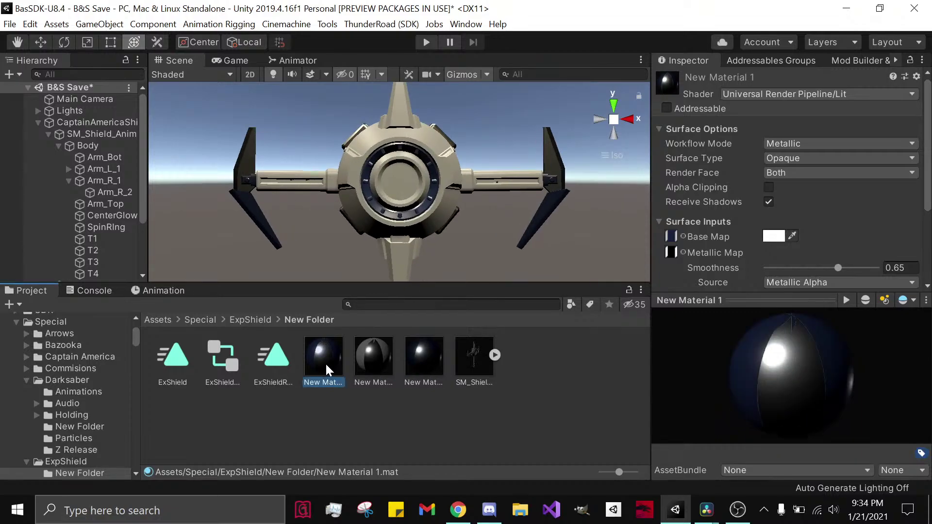
left_click_drag(418, 368, 560, 156)
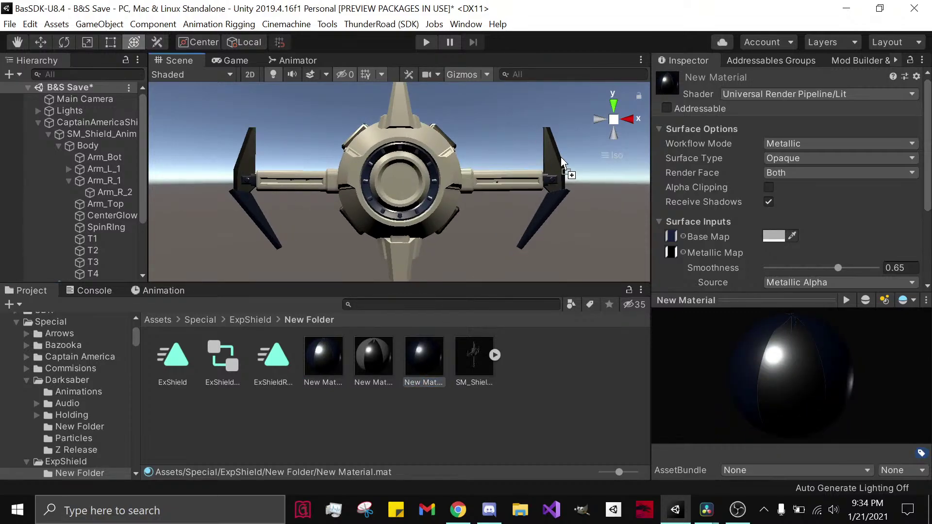
left_click_drag(429, 338, 237, 157)
left_click_drag(327, 346, 307, 187)
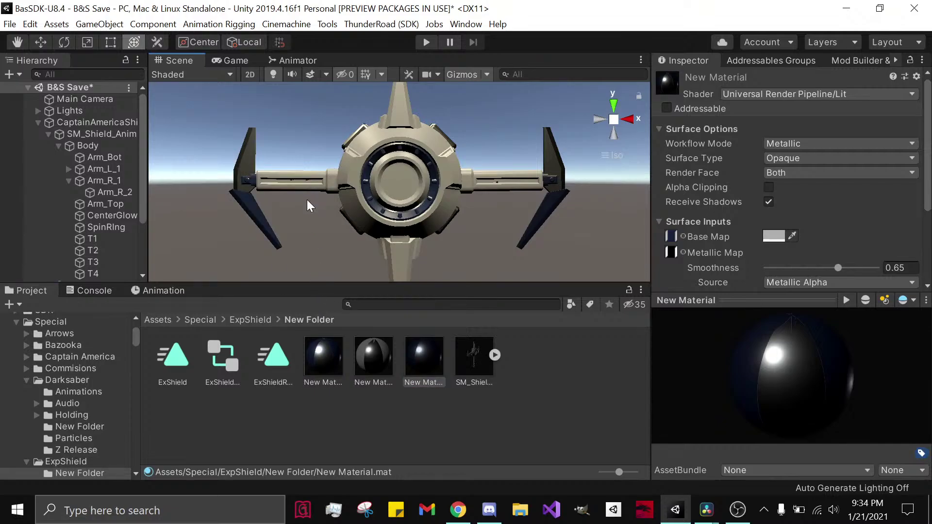
Step: Apply New Material 1 to the inner arm segments Arm_L_1 and Arm_R_1 together
scroll(311, 228, "up", 5)
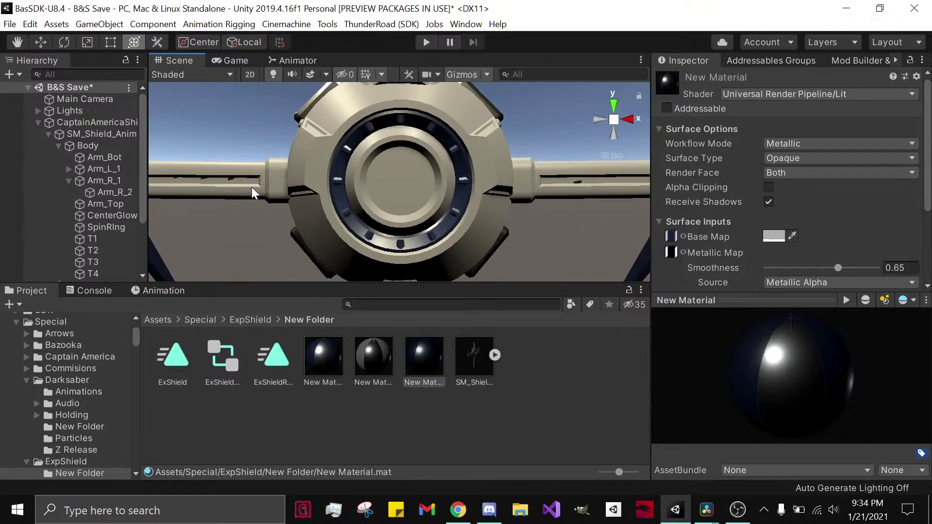
middle_click_drag(251, 188, 288, 218)
left_click(288, 217)
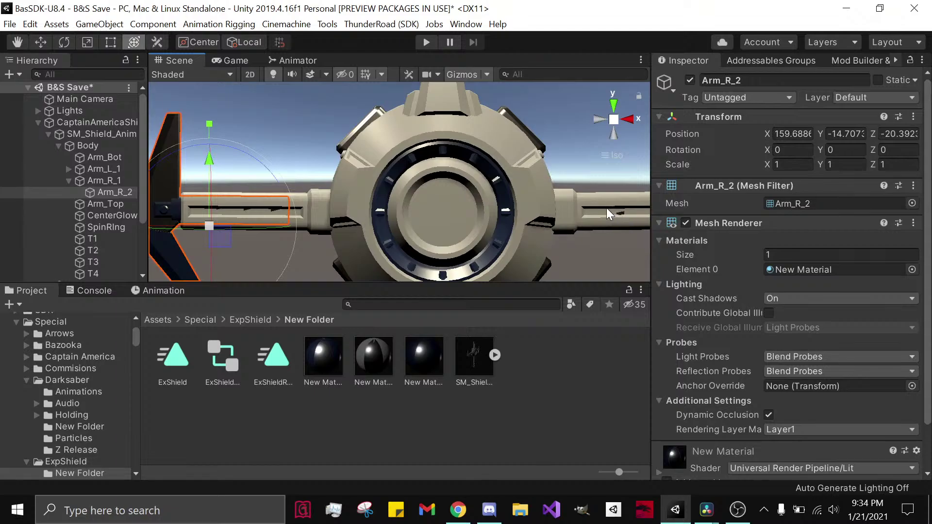
left_click(572, 205)
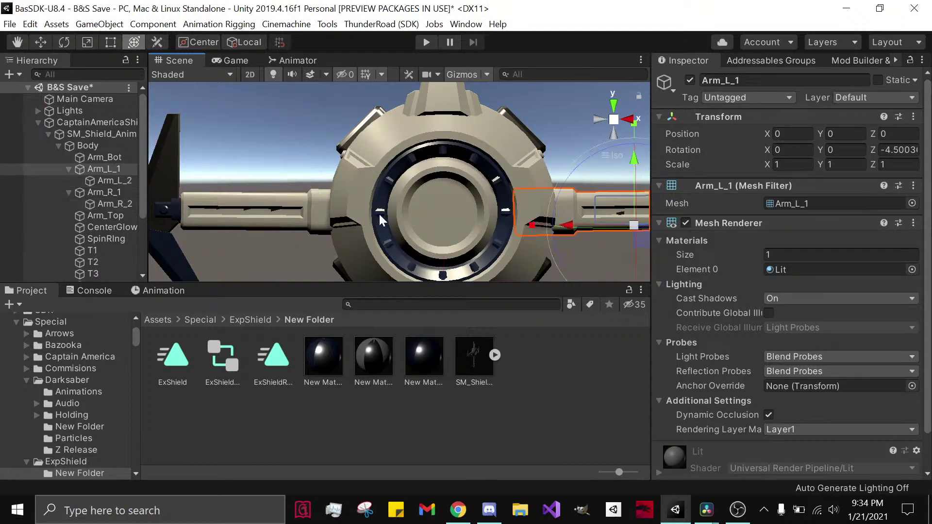
left_click(319, 213, "ctrl")
key("f")
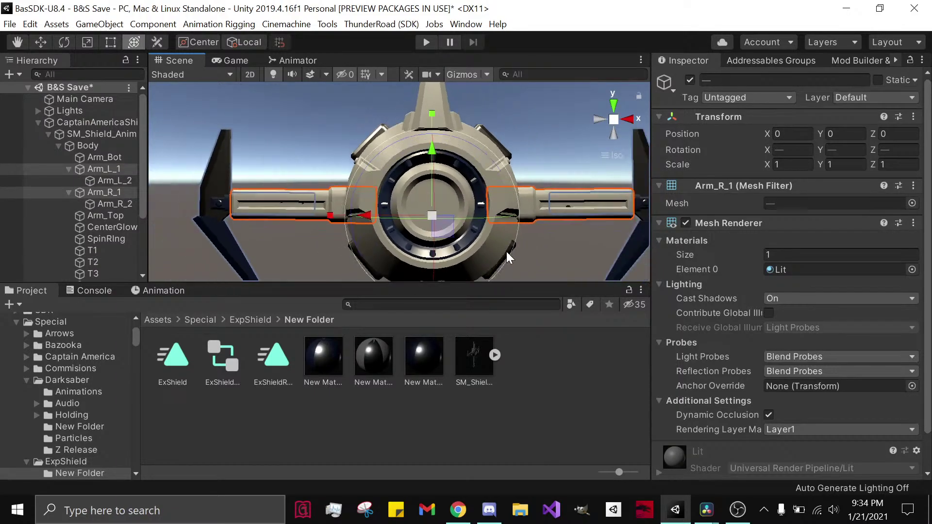
scroll(663, 355, "down", 2)
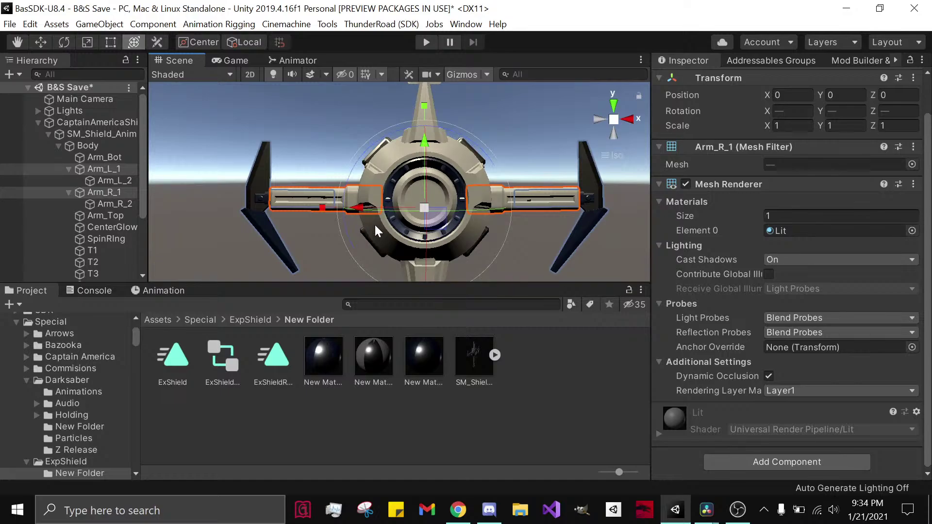
left_click_drag(313, 370, 687, 476)
left_click(588, 264)
Step: Examine the arms and body from several angles and compare the surface settings of New Material 2 and New Material 1
right_click_drag(584, 263, 510, 246)
scroll(504, 243, "up", 10)
scroll(316, 231, "up", 4)
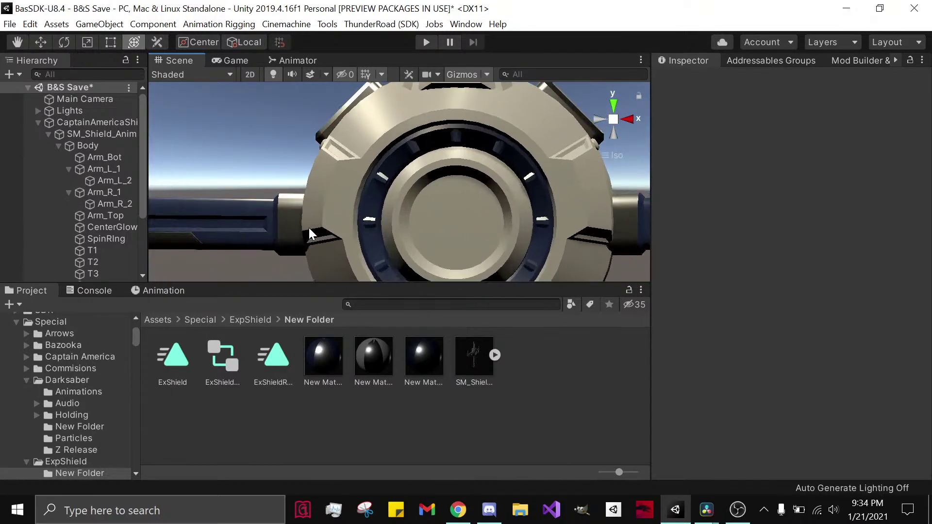
right_click_drag(308, 233, 445, 252)
scroll(445, 252, "down", 8)
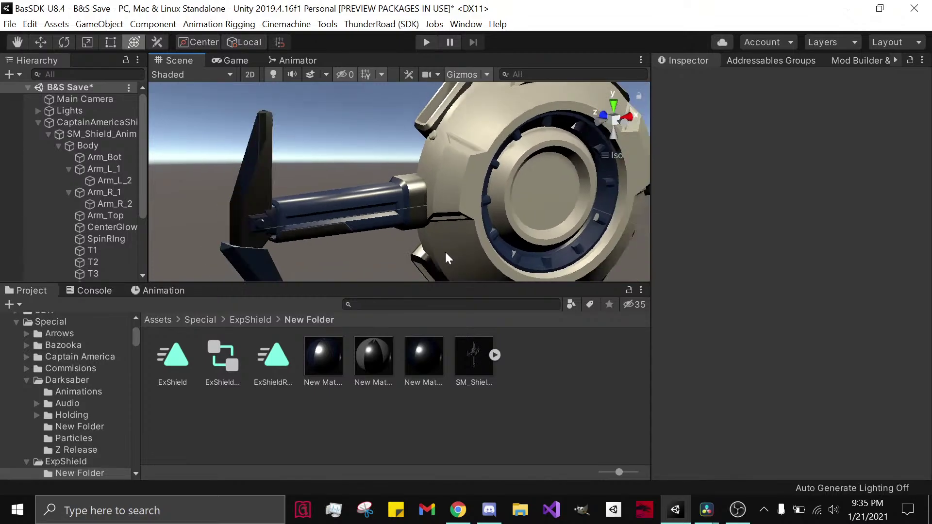
right_click_drag(499, 243, 460, 170)
left_click_drag(374, 357, 511, 227)
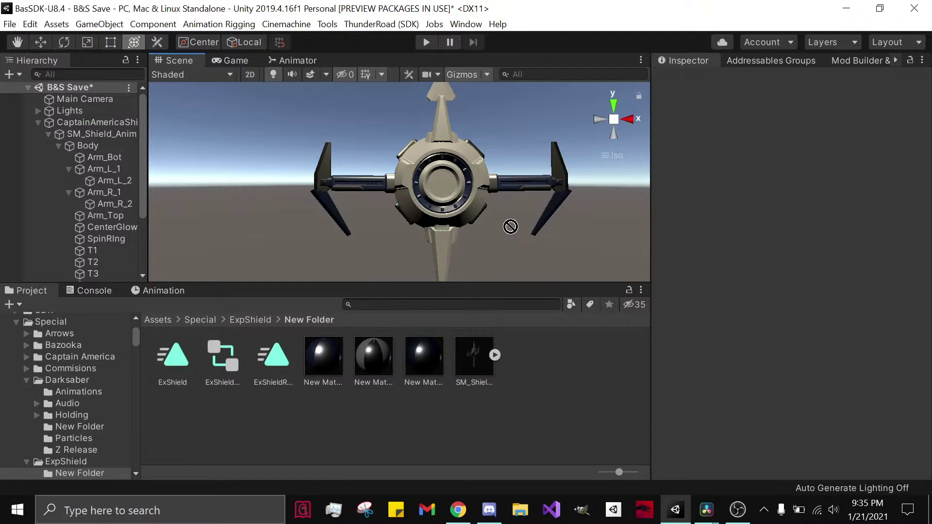
left_click(391, 346)
scroll(760, 228, "down", 3)
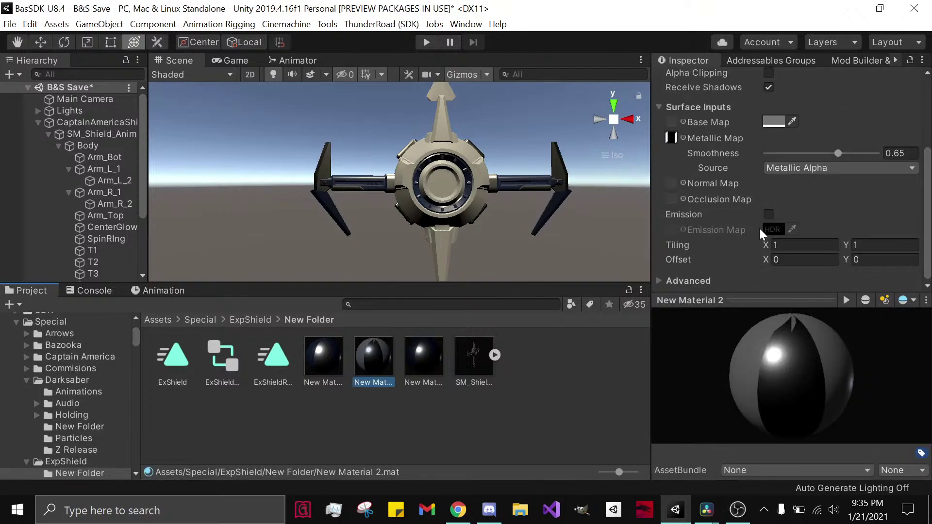
left_click(322, 360)
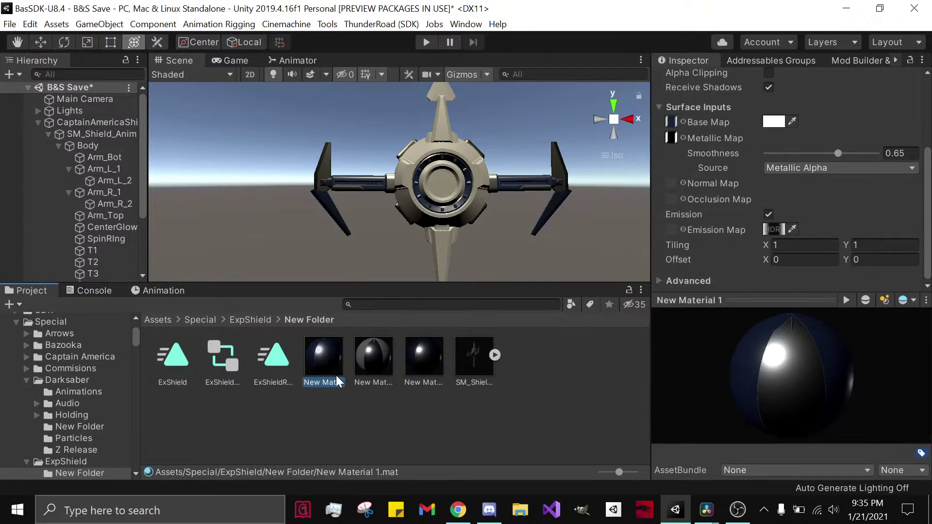
left_click_drag(415, 359, 526, 191)
scroll(228, 150, "up", 8)
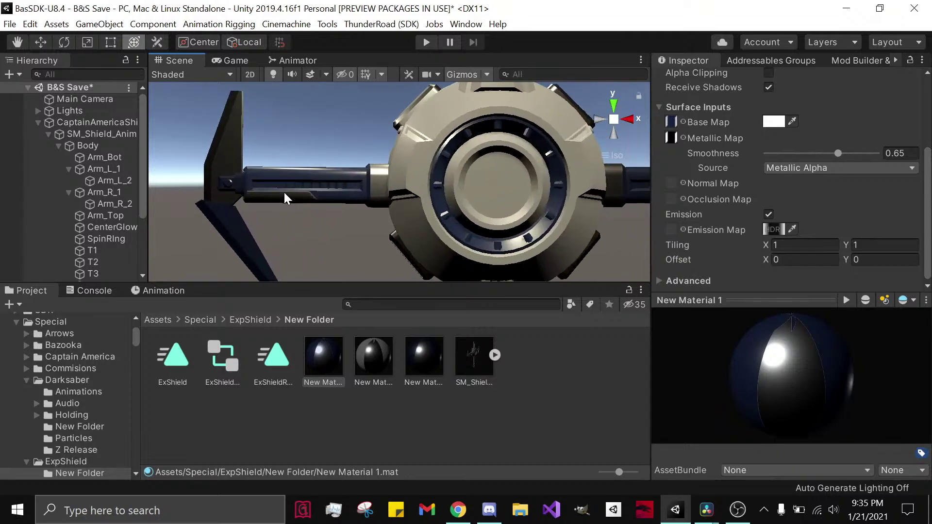
Step: Try New Material 2 on the Arm_R_1 segment and undo the assignment
left_click(317, 202)
key("f")
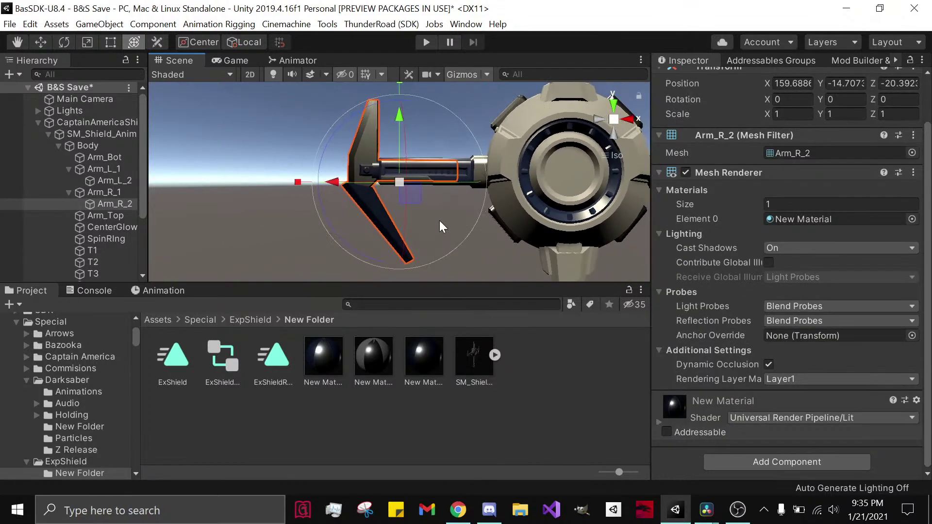
left_click(548, 138)
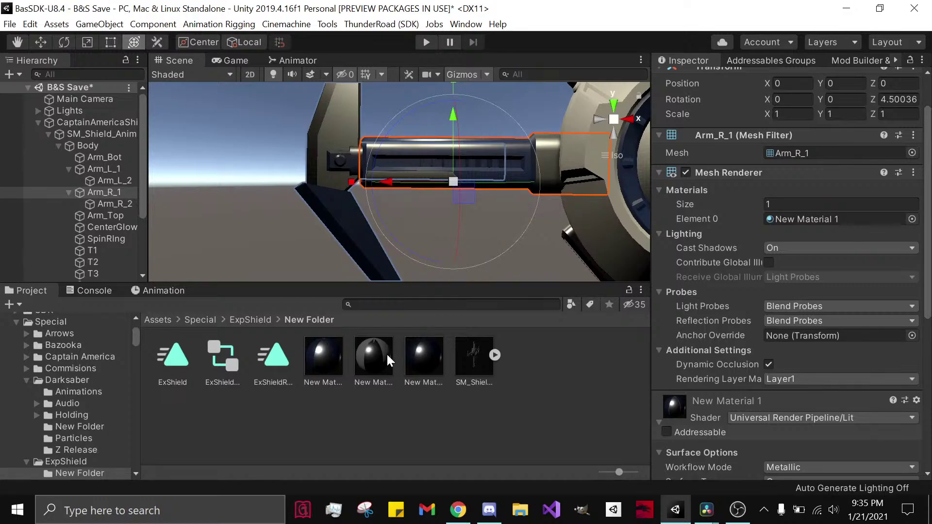
left_click_drag(387, 354, 703, 460)
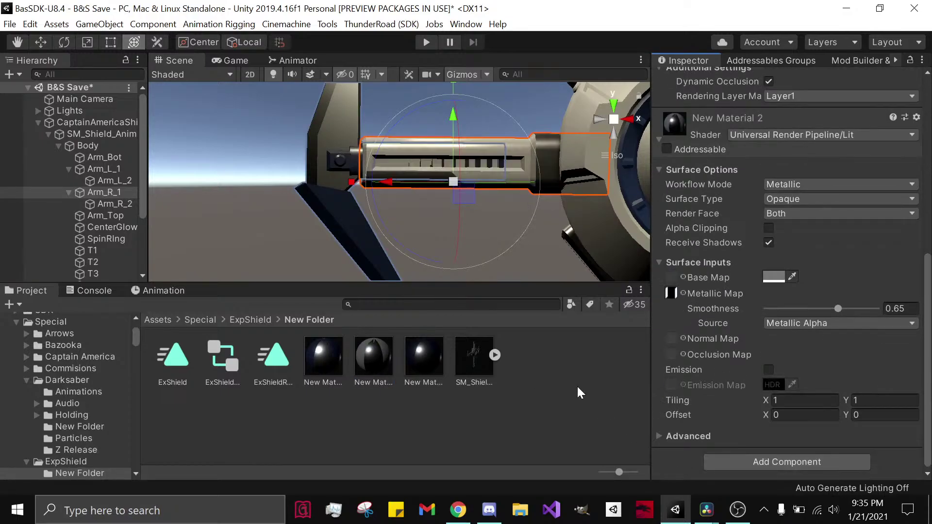
key("ctrl+z")
scroll(523, 235, "down", 5)
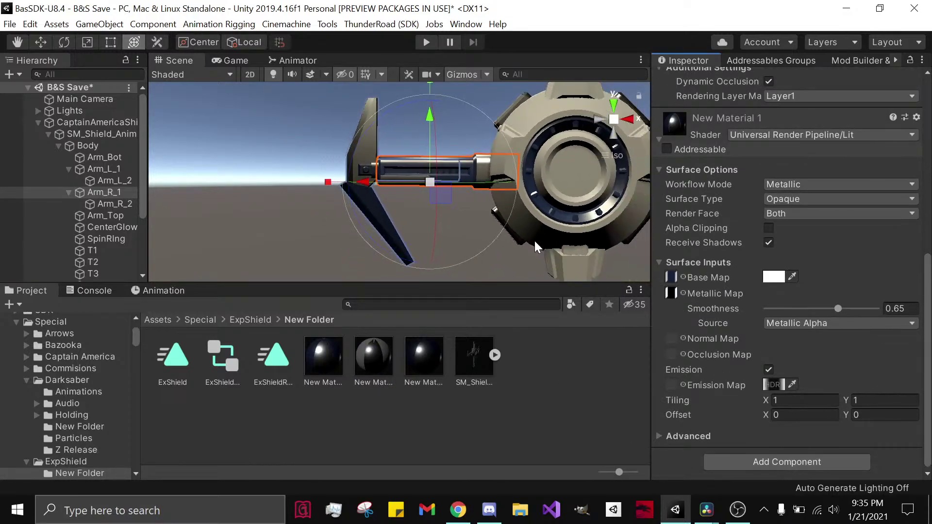
scroll(534, 248, "down", 4)
left_click(500, 249)
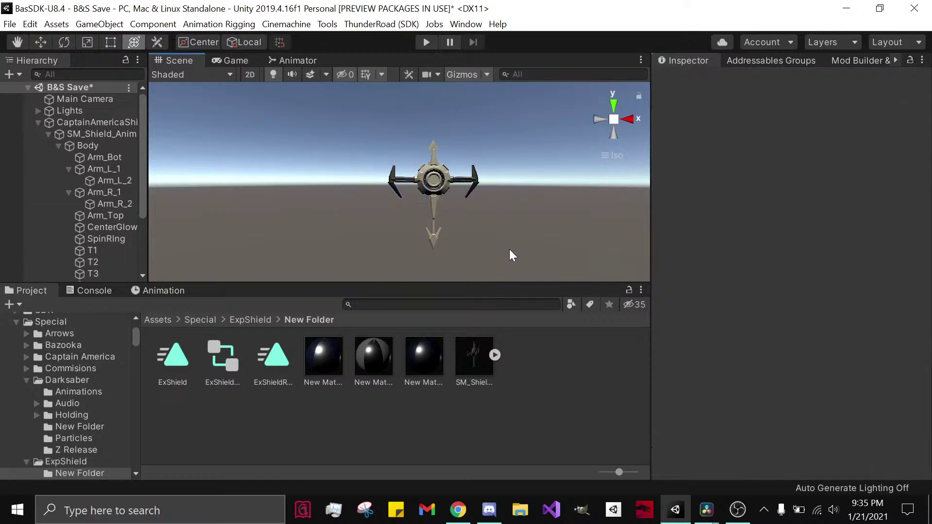
Step: Select all the shield's mesh parts and apply New Material 2 to them
left_click_drag(517, 267, 303, 79)
left_click_drag(272, 160, 169, 220, "alt")
scroll(87, 170, "down", 3)
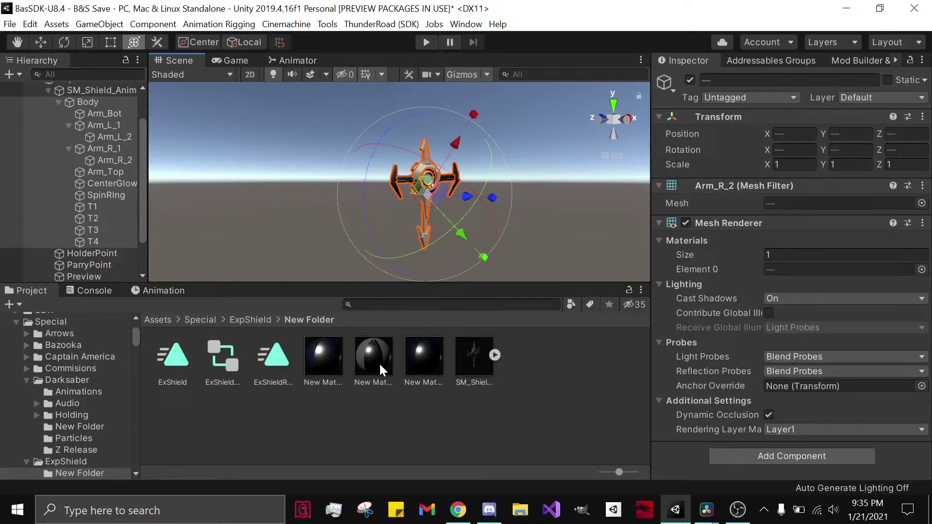
left_click_drag(385, 358, 690, 459)
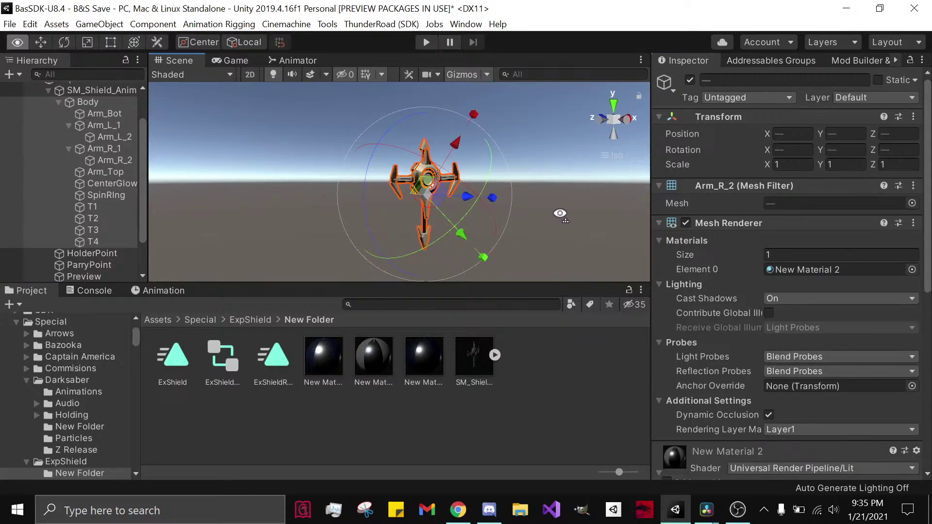
scroll(457, 221, "up", 5)
left_click(538, 199)
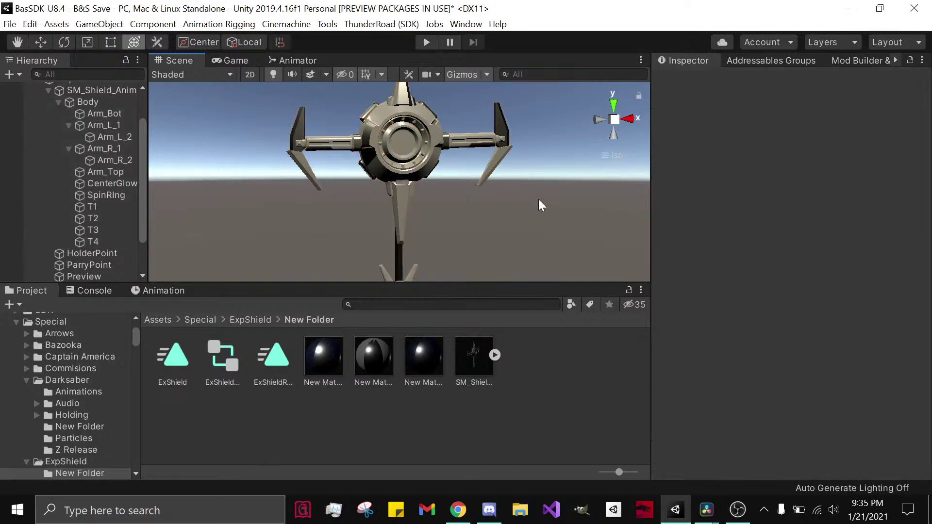
left_click_drag(538, 199, 456, 190, "alt")
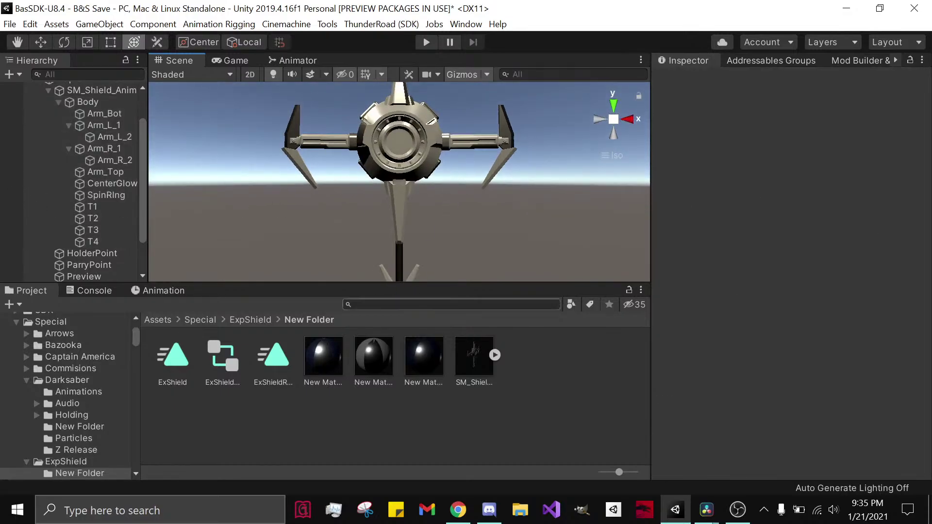
Step: Apply New Material to all the shield's mesh parts and compare its settings with those of New Material 2
left_click(403, 250)
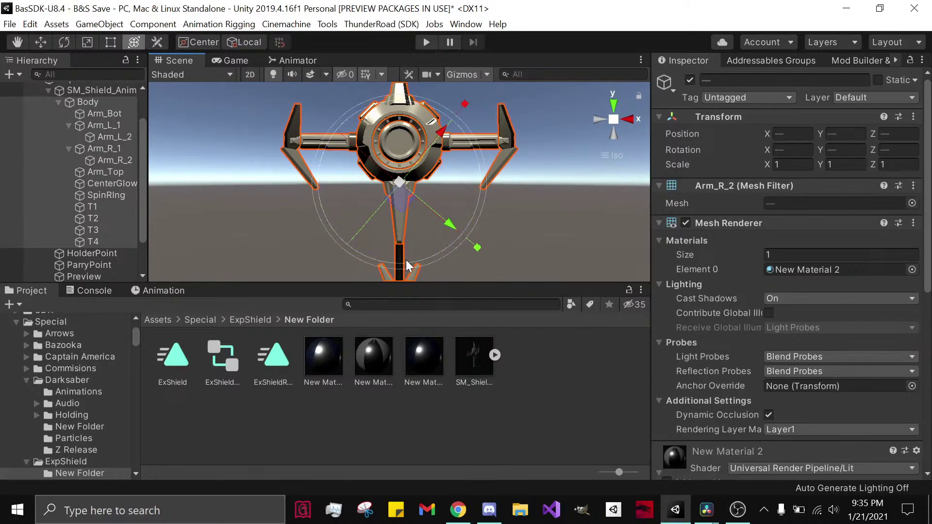
left_click_drag(432, 364, 698, 459)
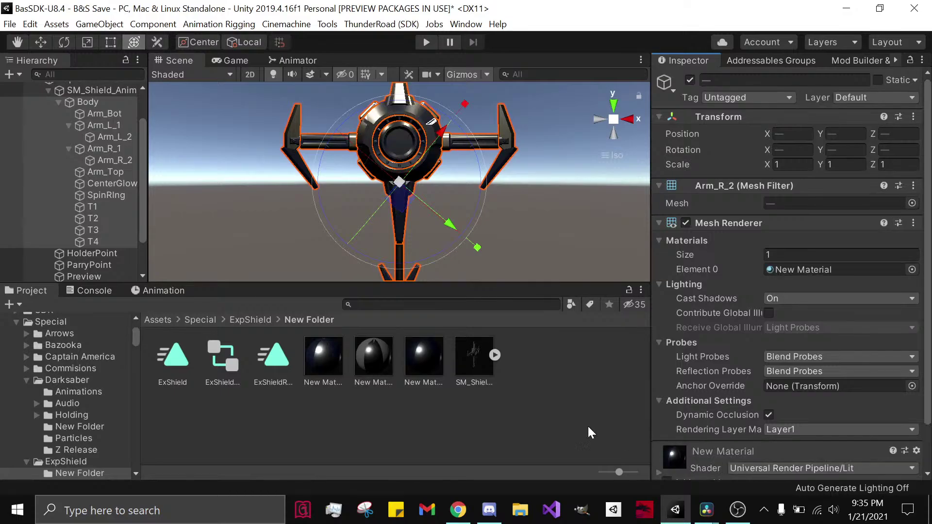
left_click(392, 364)
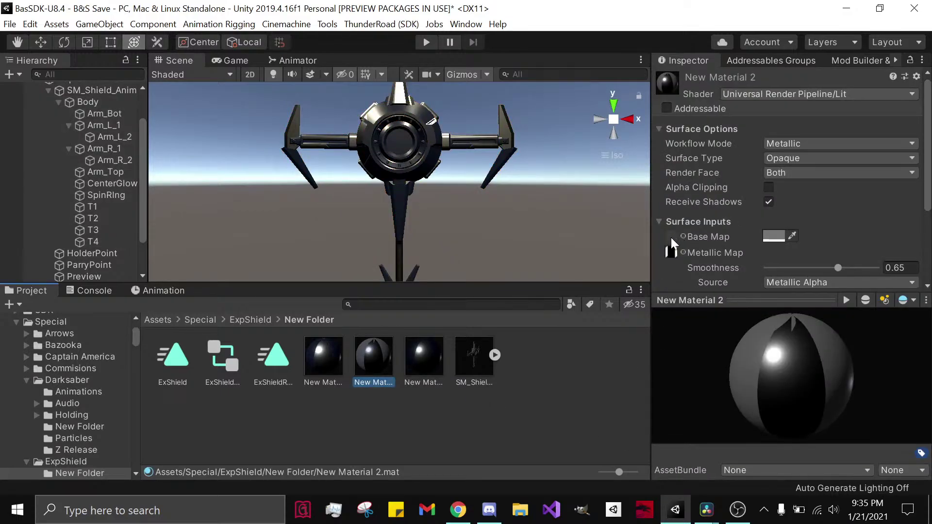
left_click(423, 361)
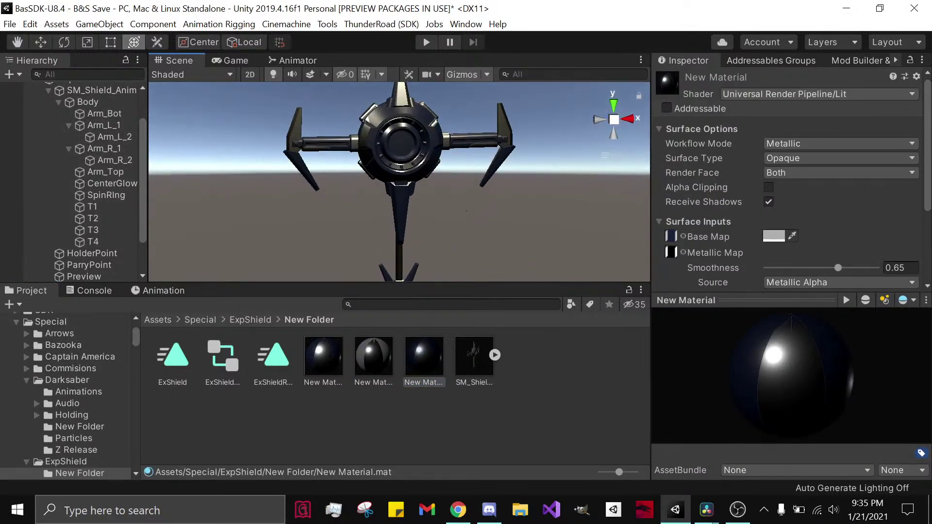
Step: Apply New Material 1 to the SpinRIng mesh around the shield's centre
left_click(333, 359)
left_click(373, 134)
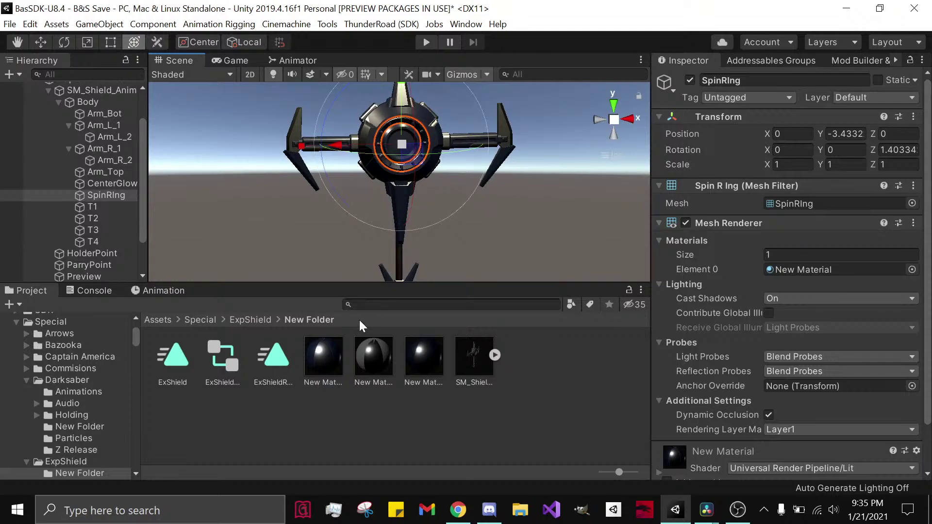
left_click_drag(313, 364, 712, 442)
scroll(712, 442, "down", 10)
left_click_drag(321, 372, 685, 458)
Step: Try a bright red emission colour on New Material 1 and undo the colour change
left_click(767, 386)
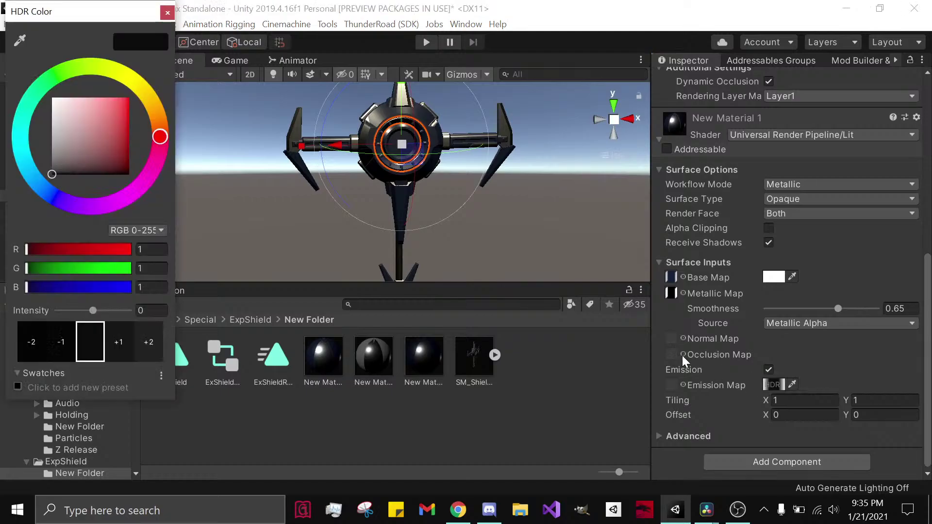
left_click_drag(100, 133, 129, 98)
left_click(167, 12)
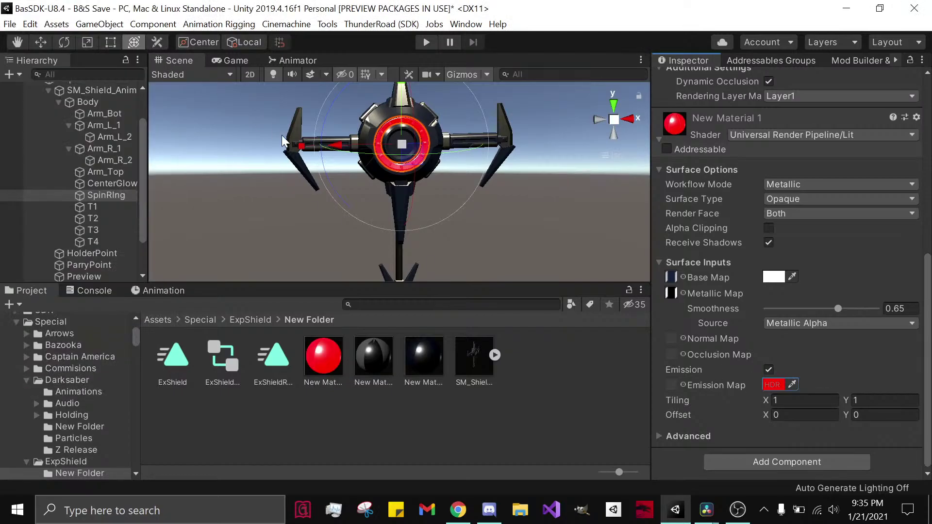
key("ctrl+z")
Step: Save the scene and deselect the ring
key("ctrl+s")
left_click(365, 210)
left_click_drag(365, 210, 415, 253, "alt")
Step: Set the Metallic Map texture of New Material 2 to None
left_click_drag(422, 145, 375, 355)
scroll(777, 248, "down", 3)
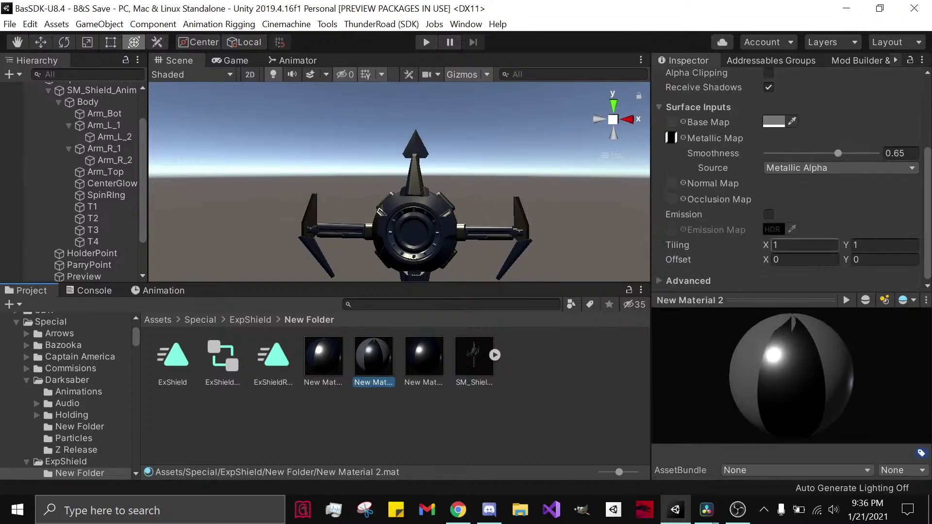
scroll(773, 228, "up", 3)
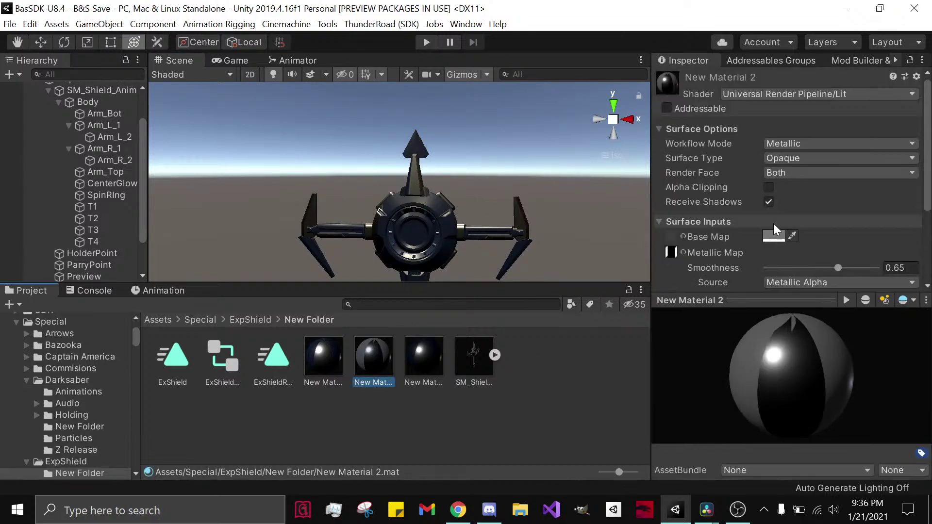
left_click(683, 252)
left_click(635, 136)
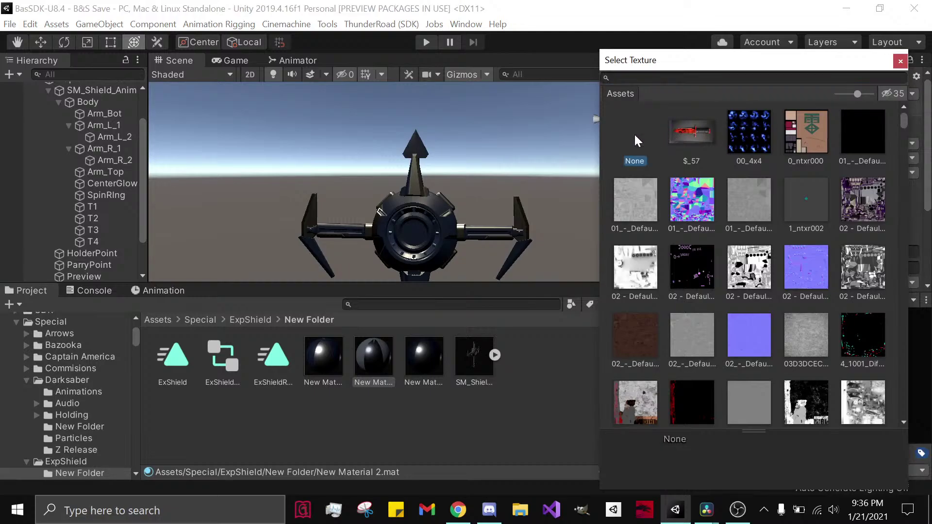
Step: Leave New Material 2's Metallic Map texture set to None and check its Base Map texture selection
left_click(901, 61)
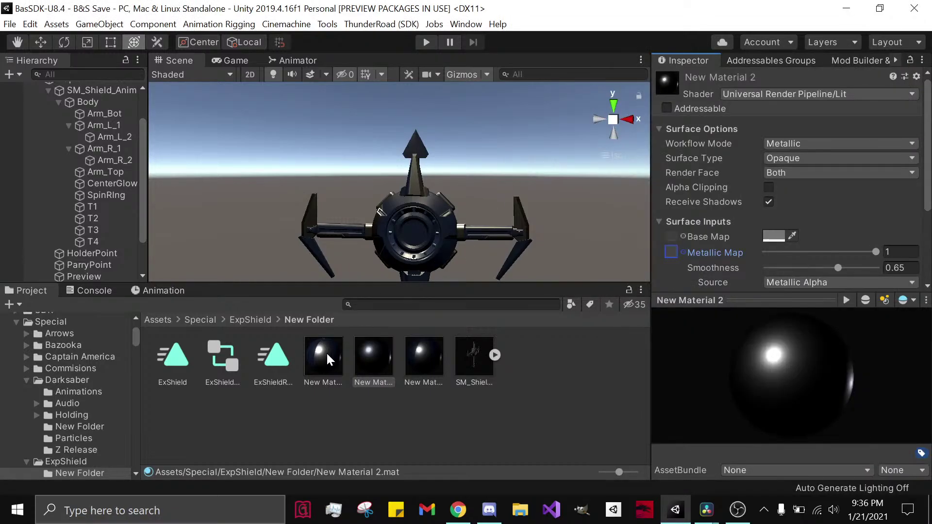
left_click_drag(327, 359, 559, 162)
left_click(683, 236)
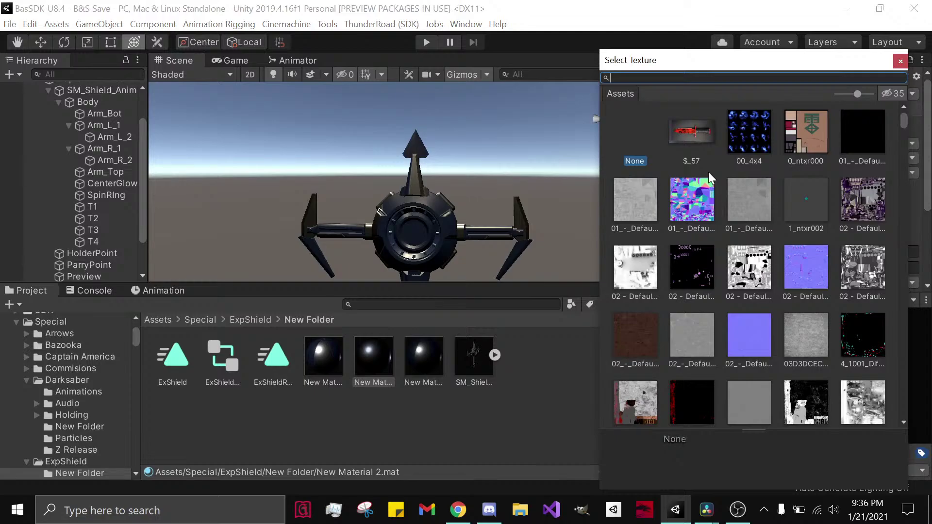
left_click(900, 60)
Step: Browse the Special and ExpShield folders and inspect New Material 1 and the SM_Shield_Anim model in New Folder
left_click(250, 319)
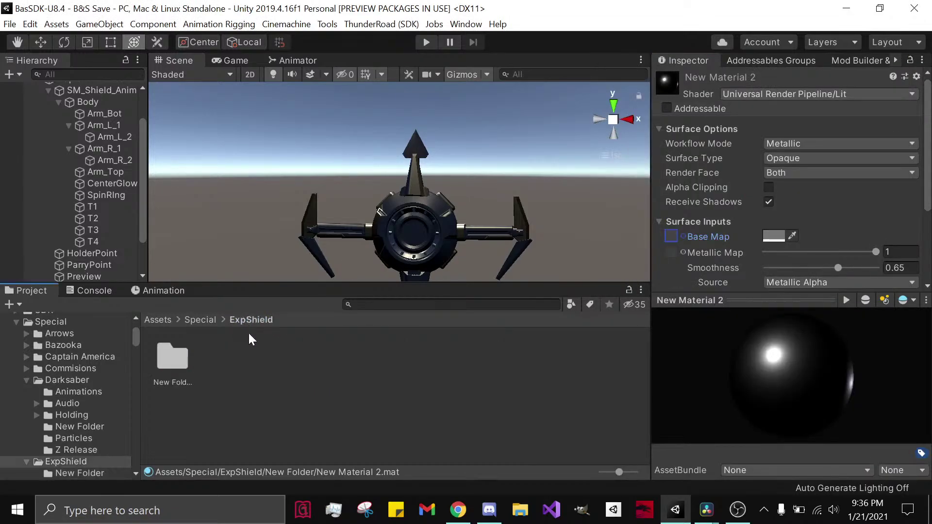
left_click(164, 362)
left_click(199, 319)
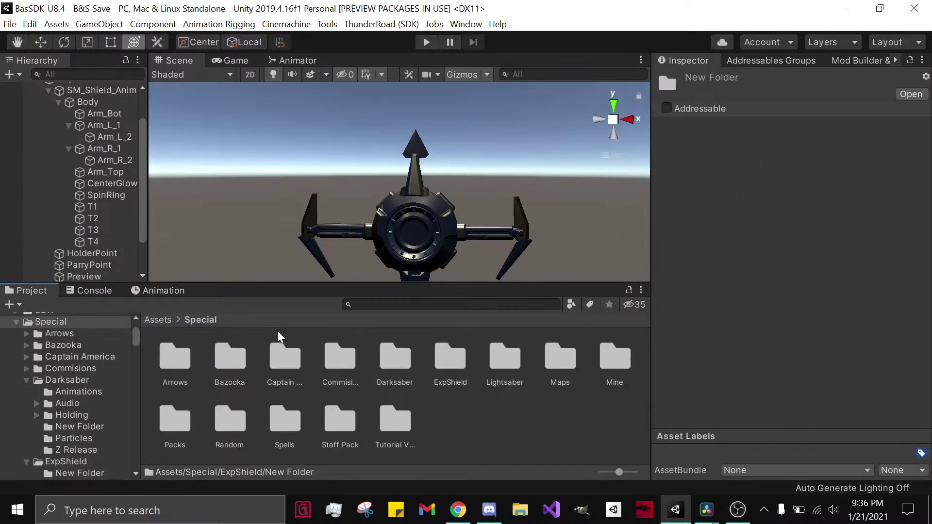
left_click(357, 304)
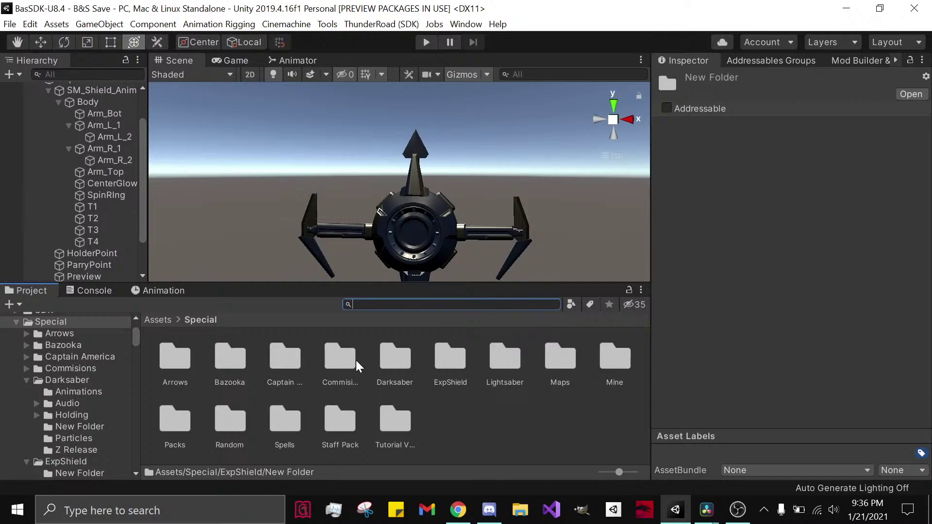
double_click(459, 374)
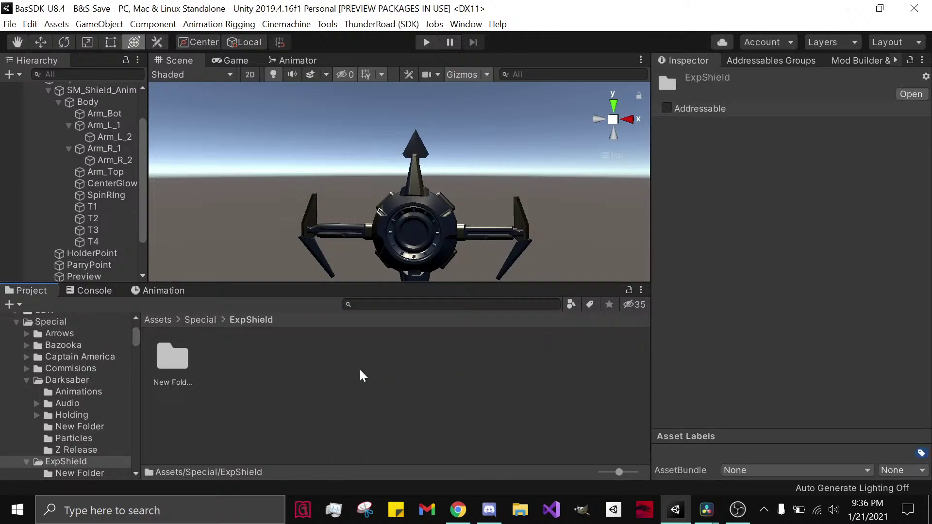
double_click(165, 357)
left_click(336, 359)
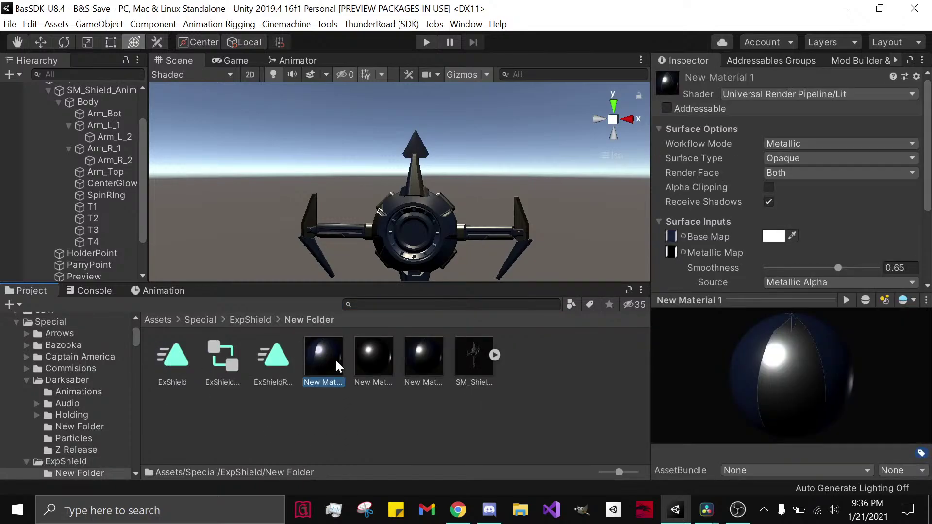
left_click(459, 349)
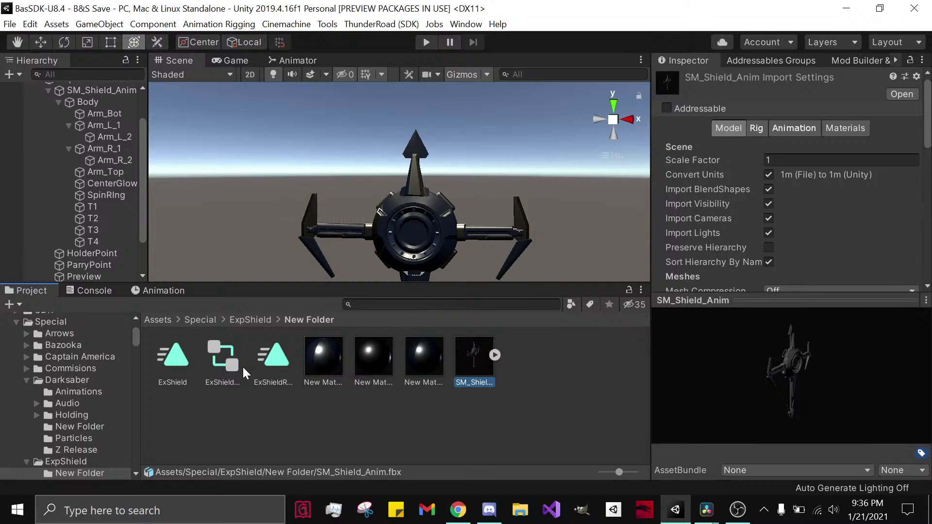
left_click(241, 365)
left_click(468, 371)
Step: Inspect which texture the CenterGlow part's New Material uses as its Base Map
left_click(414, 221)
scroll(733, 267, "down", 10)
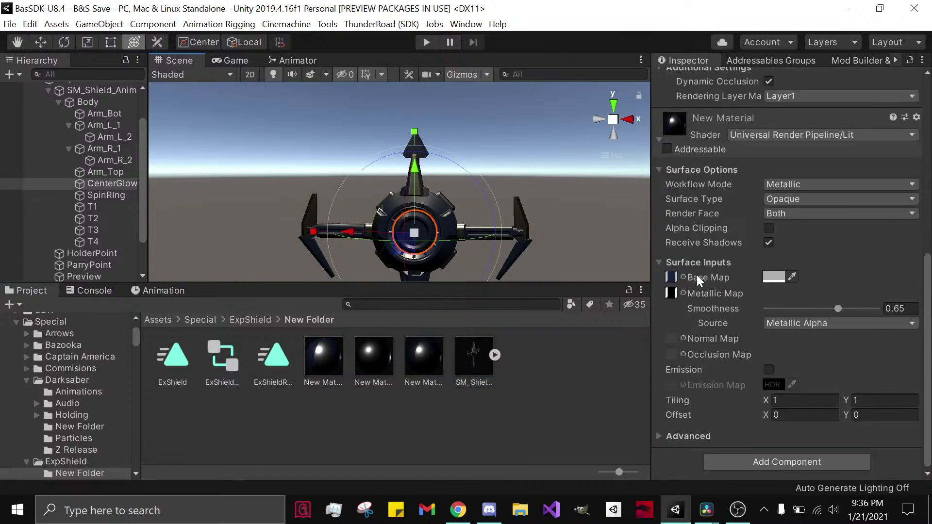
left_click(684, 276)
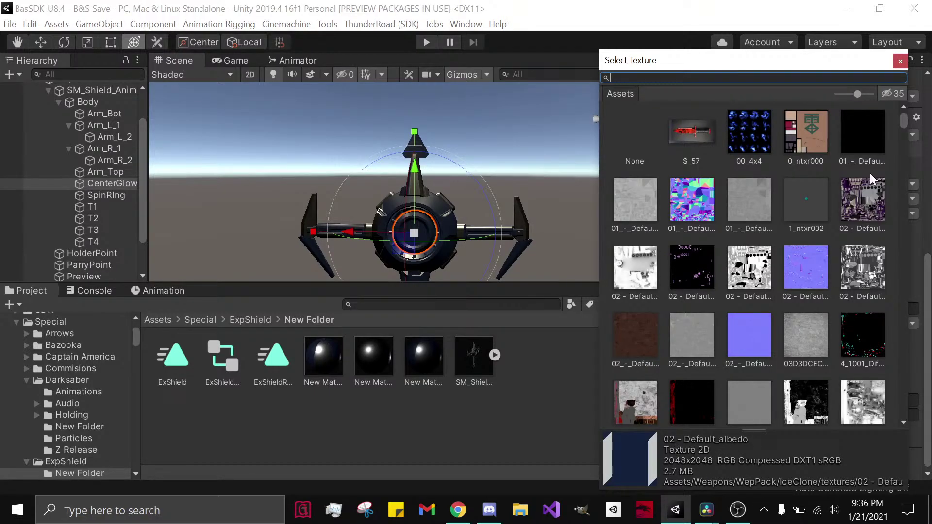
left_click(900, 61)
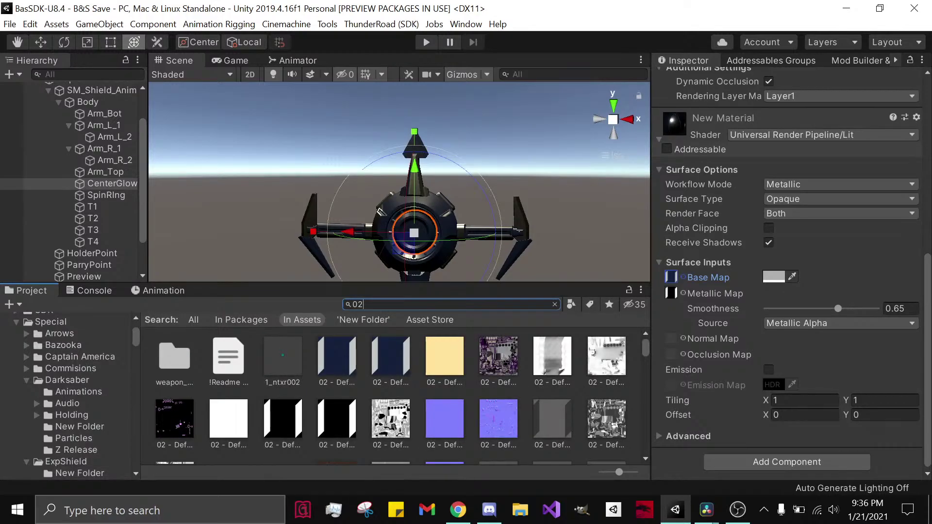
Step: Open the 02 - Default_albedo texture from the asset search for 02, view the image, and show its containing folder
left_click(340, 360)
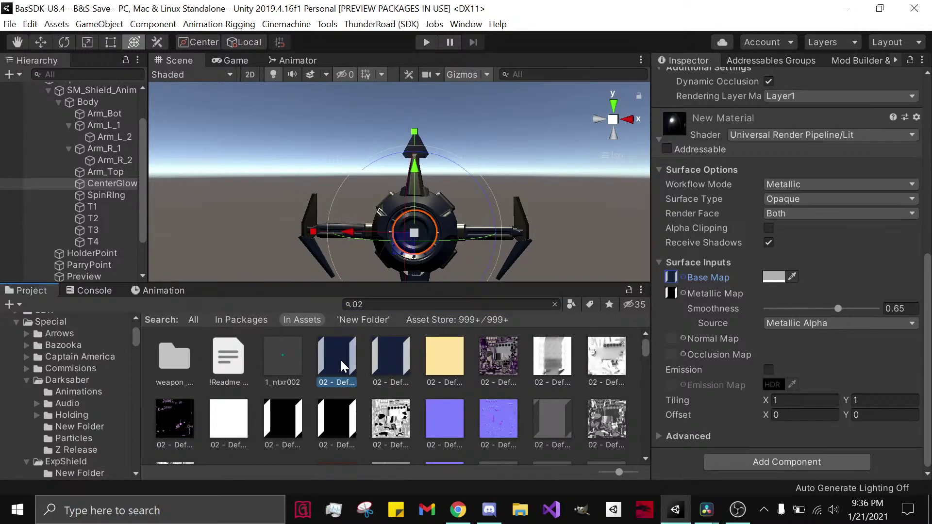
double_click(341, 360)
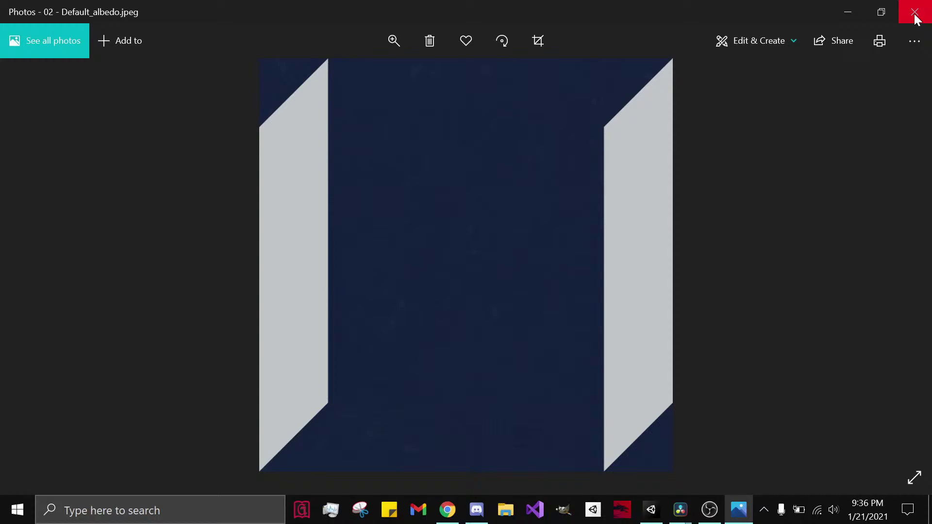
left_click(915, 12)
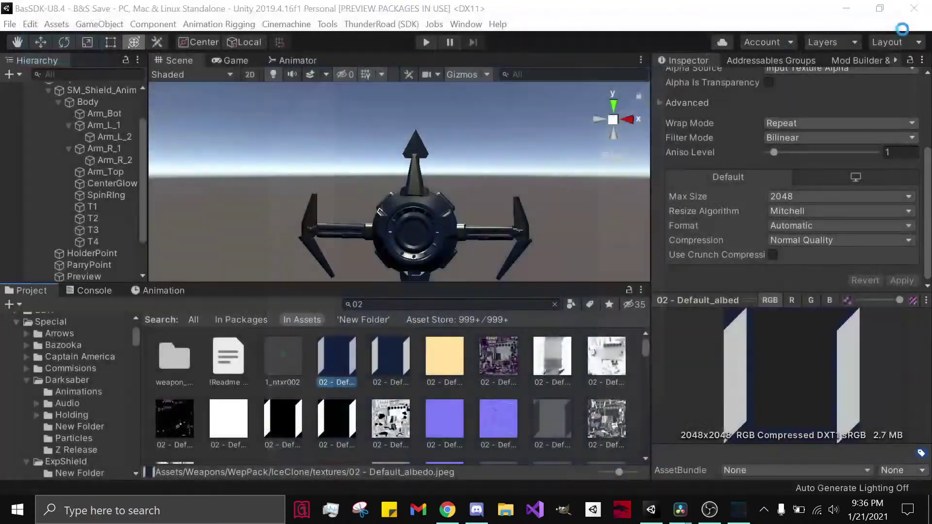
left_click(554, 304)
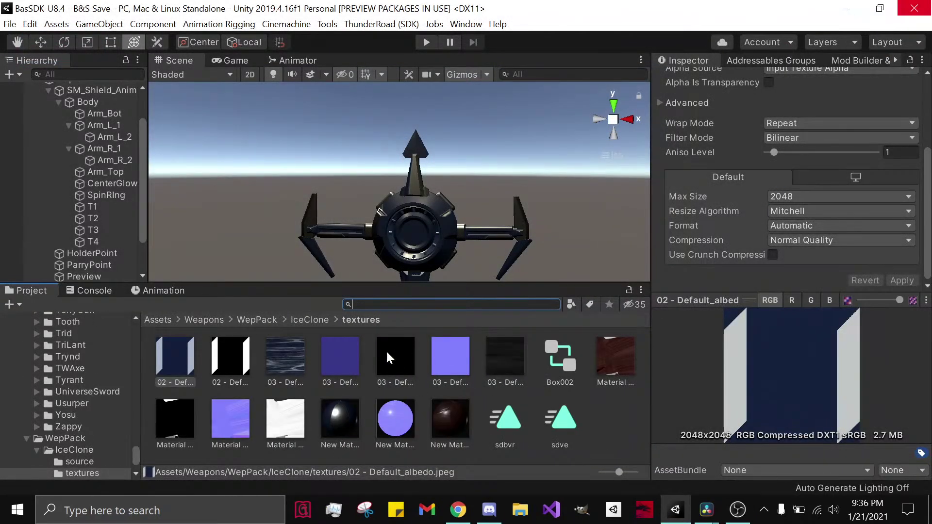
left_click(602, 435)
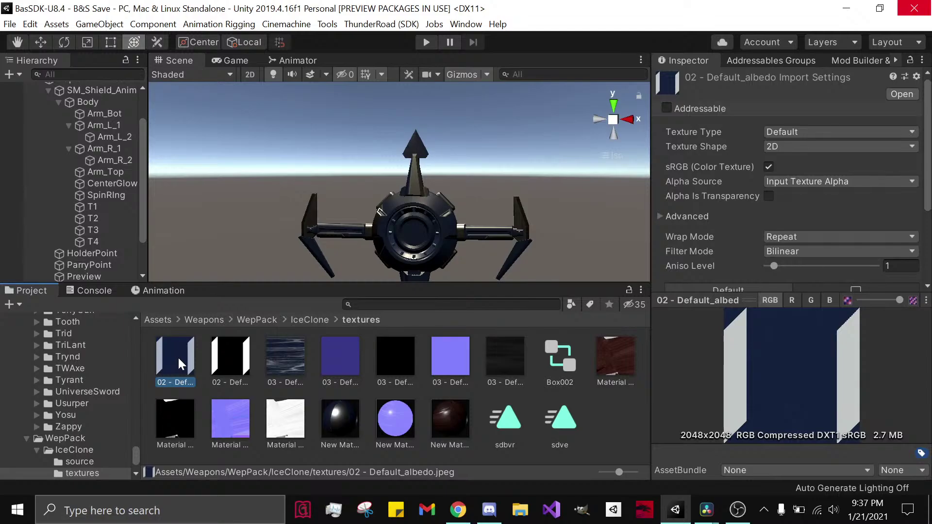
Step: Inspect the surface inputs of the material assigned to the Arm_Top part
left_click(412, 150)
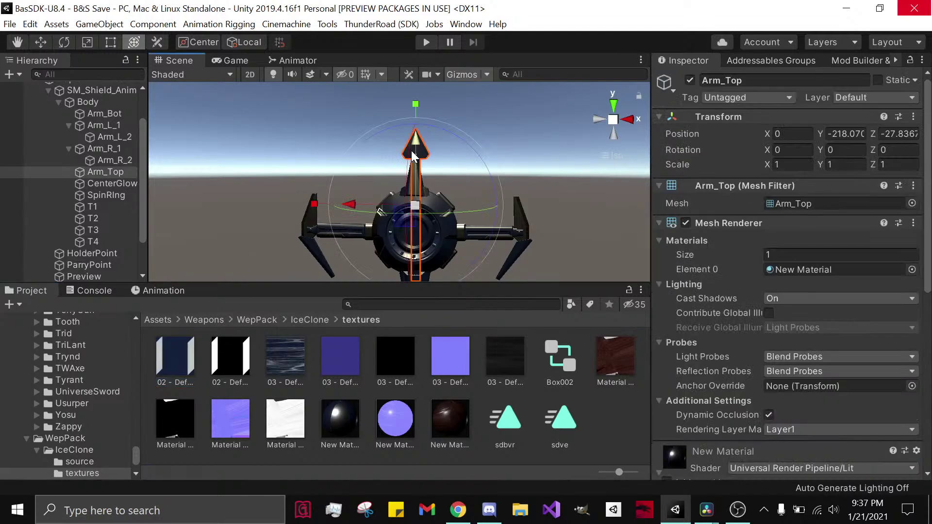
scroll(716, 279, "down", 5)
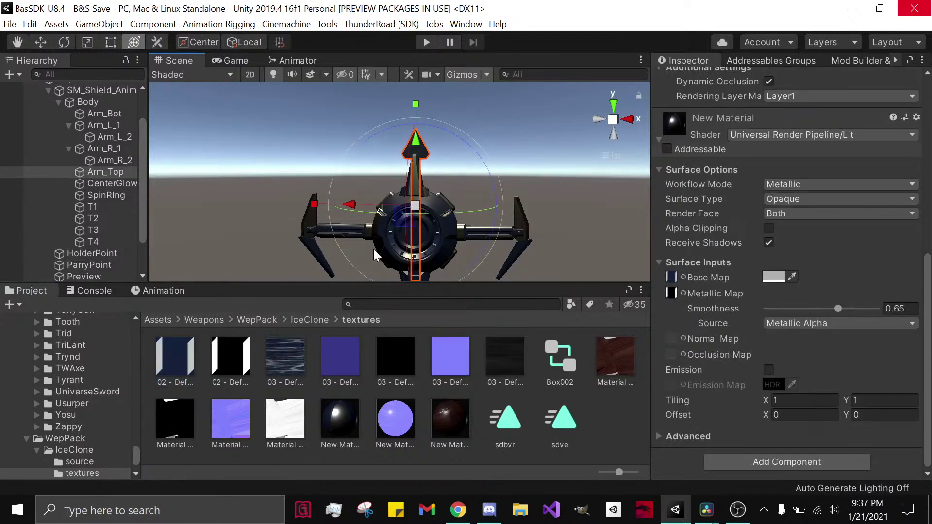
left_click(215, 236)
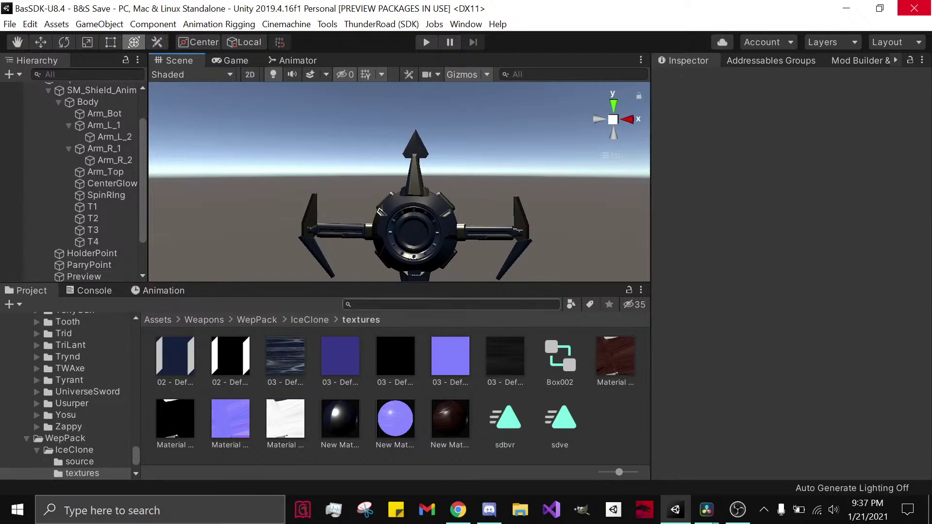
Step: Go back to the New Folder inside Assets > Special > ExpShield
left_click(202, 319)
left_click(150, 320)
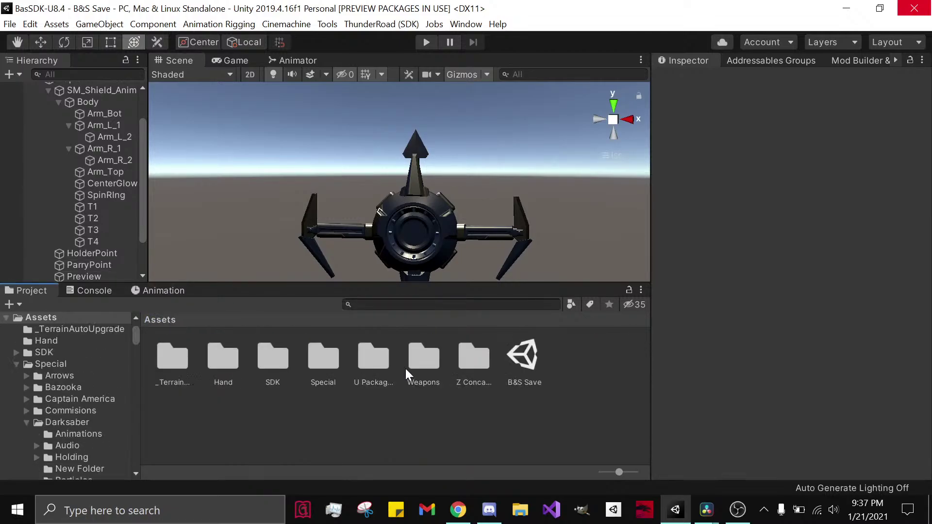
double_click(333, 362)
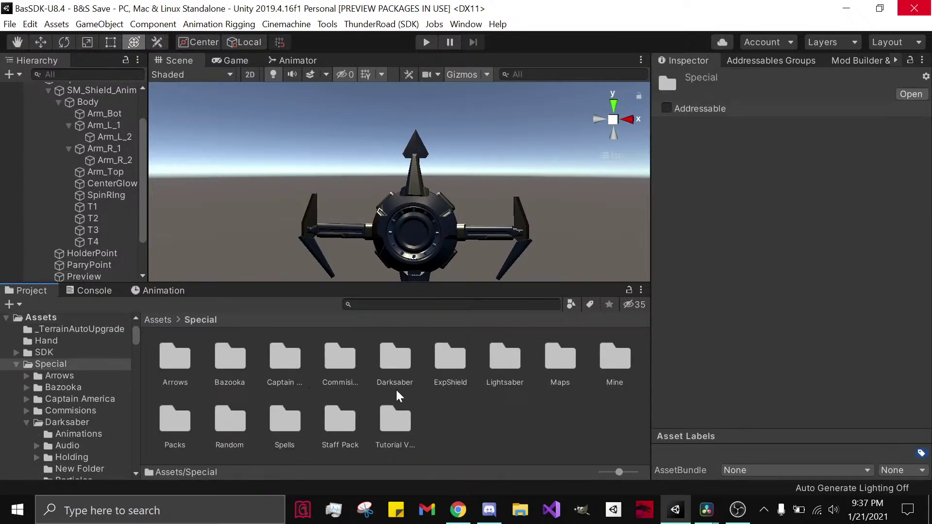
double_click(451, 362)
double_click(172, 362)
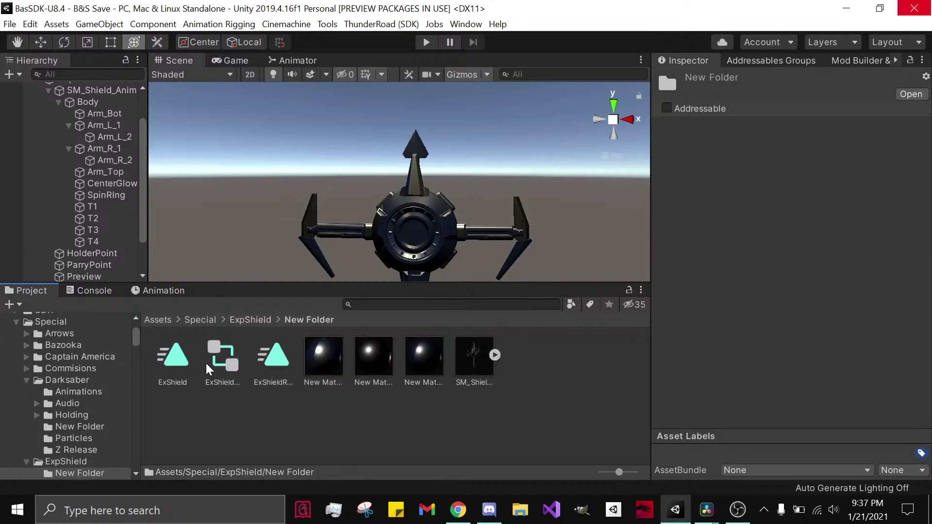
Step: Assign the 02 - Default_albedo texture to the Base Map of New Material 2, searching the textures for 02
left_click(373, 357)
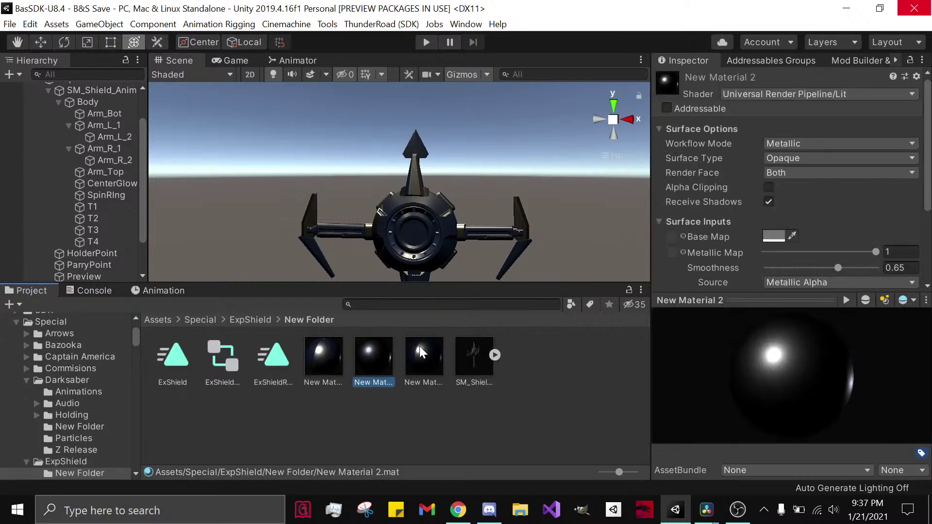
left_click(682, 236)
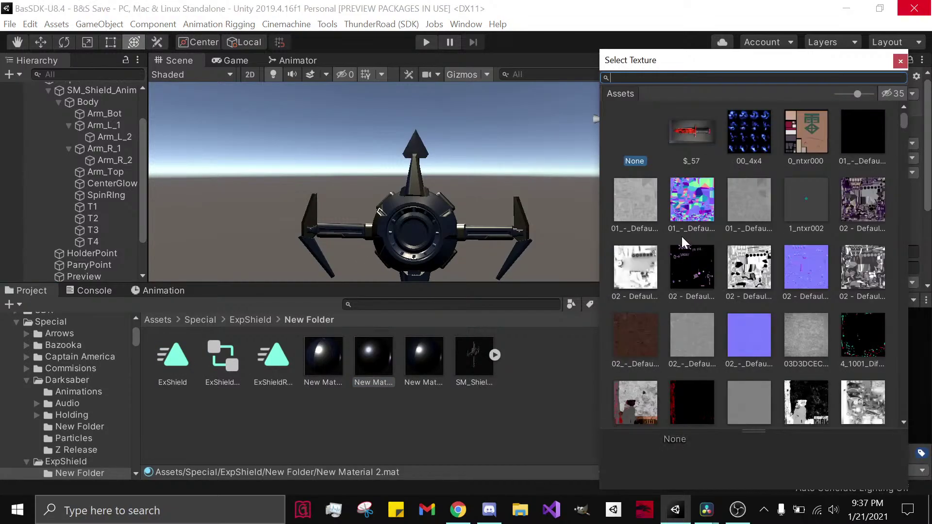
type("02")
left_click(740, 132)
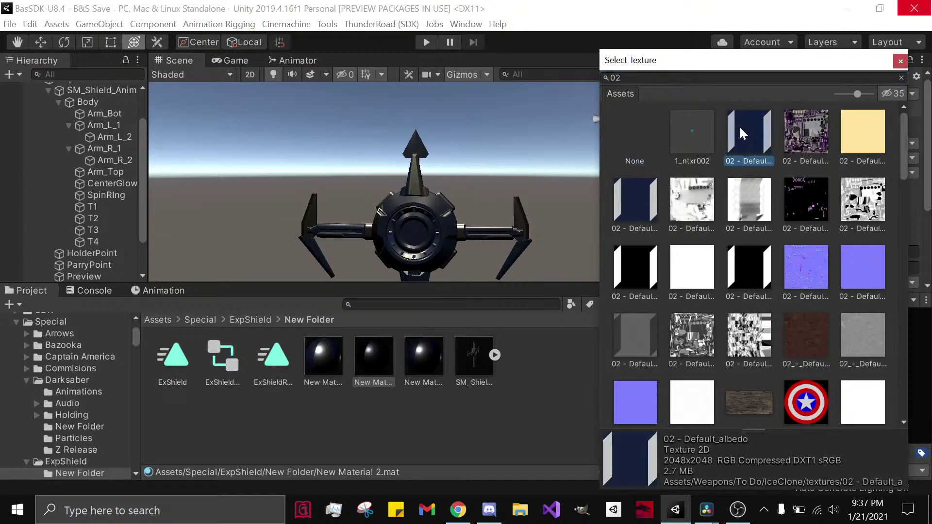
left_click(901, 60)
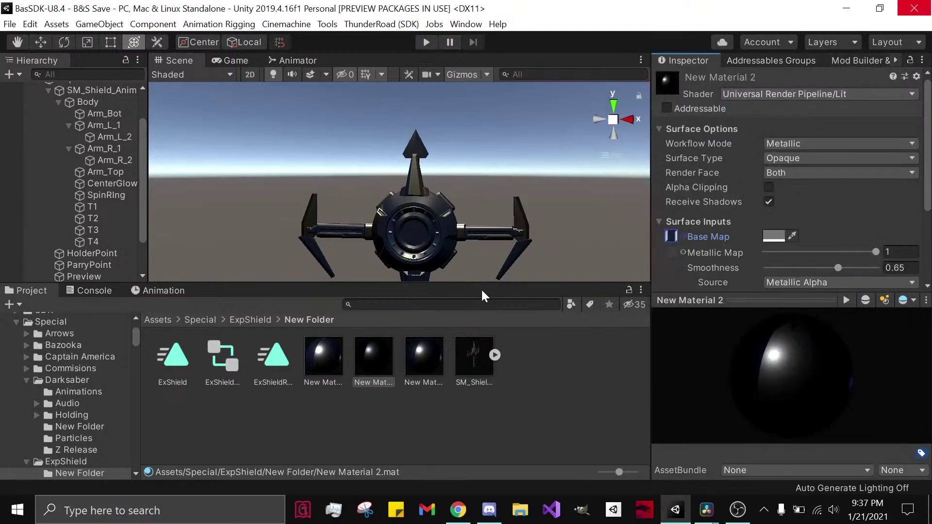
Step: Apply New Material 2 to the shield's top arm and set the material's Base Map color to white
left_click_drag(375, 350, 421, 141)
left_click(774, 237)
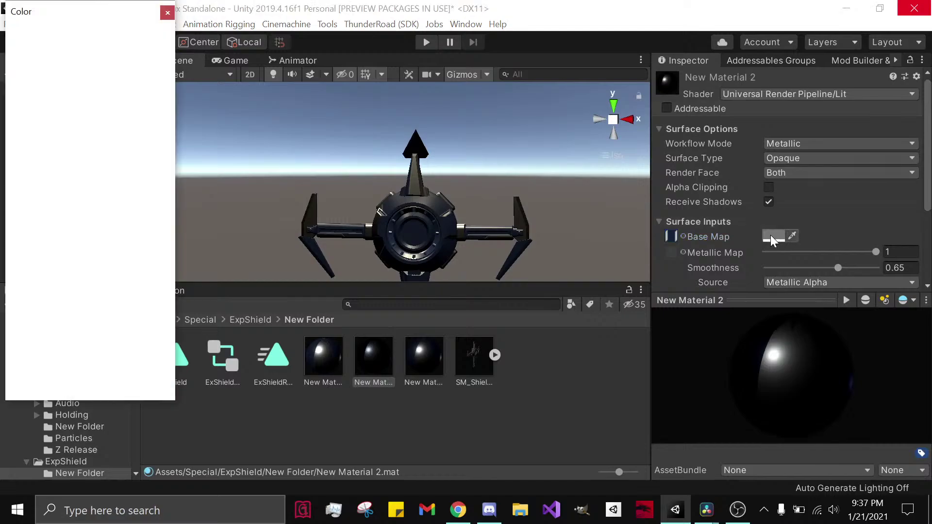
left_click_drag(52, 139, 3, 5)
left_click(167, 12)
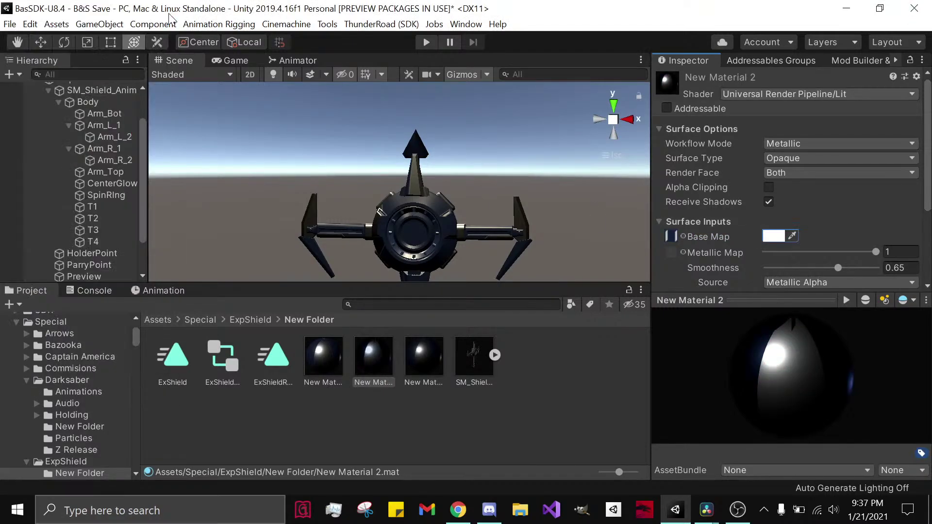
Step: Apply New Material 2 to the four shield parts T1, T2, T3 and T4 together
left_click_drag(291, 137, 162, 95, "alt")
right_click_drag(220, 37, 358, 283)
left_click_drag(219, 275, 270, 236)
left_click_drag(380, 357, 480, 242)
right_click_drag(481, 242, 334, 168)
left_click(394, 148)
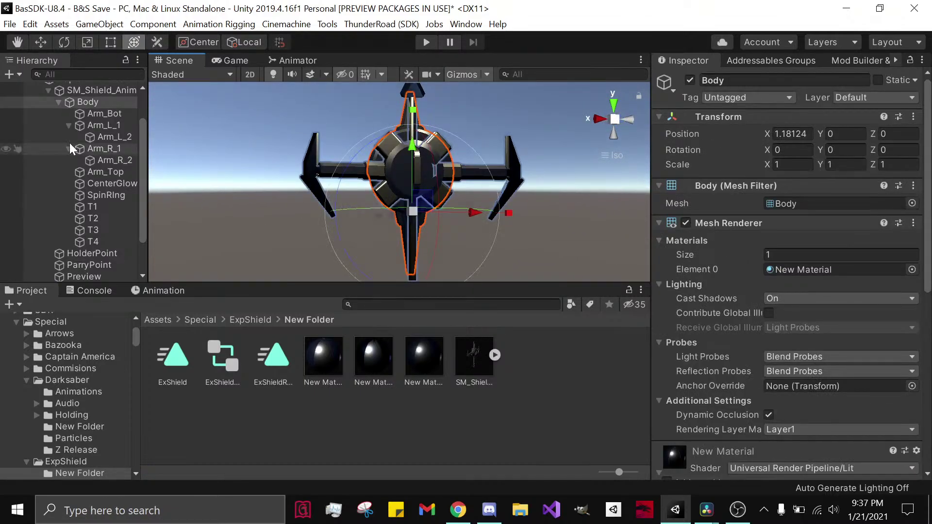
left_click(103, 239)
left_click(108, 206, "shift")
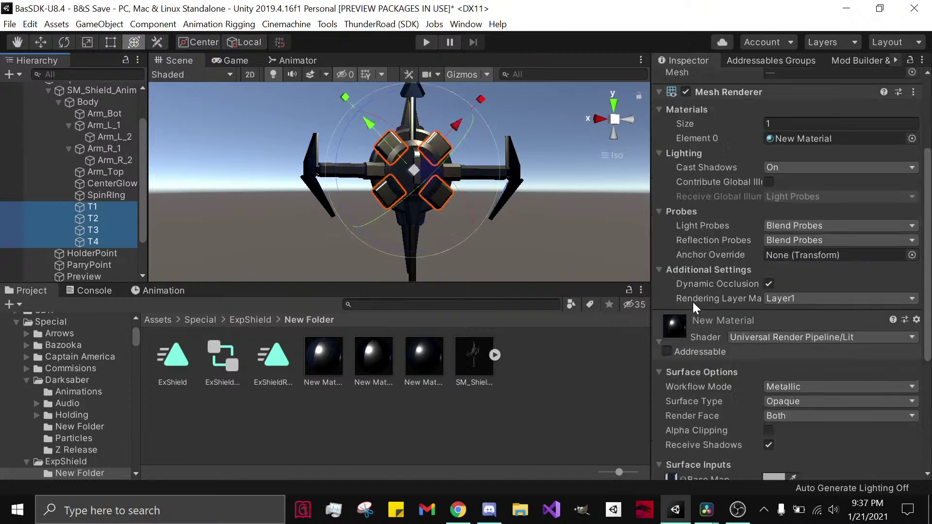
left_click_drag(365, 365, 673, 472)
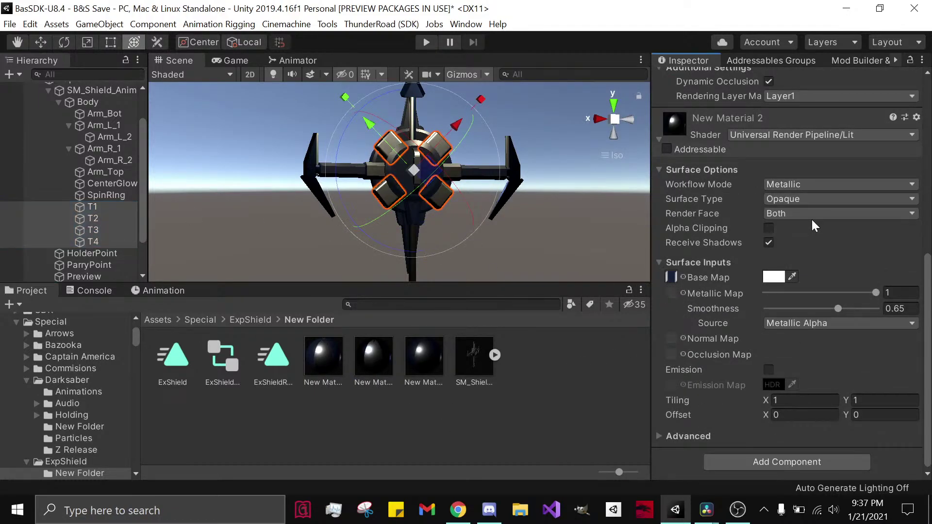
left_click(264, 132)
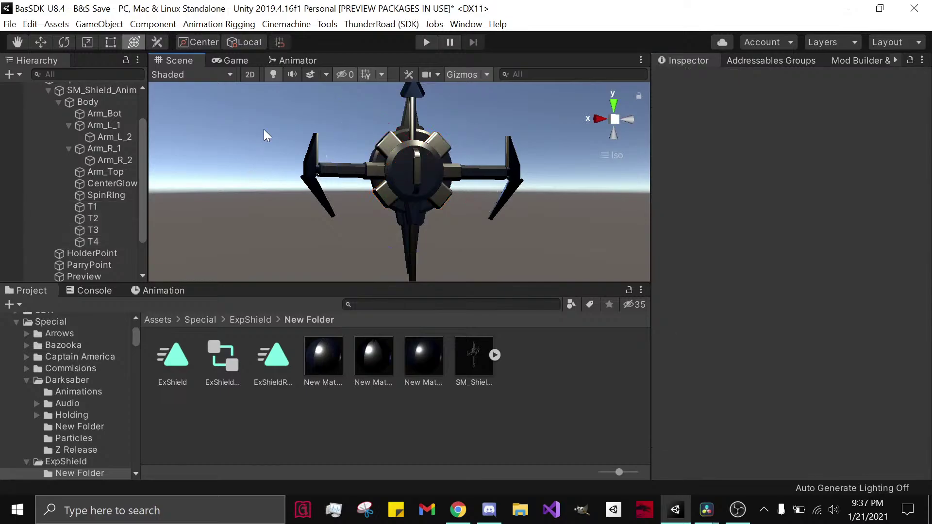
Step: Examine the front and bottom arm of the shield to check the applied materials
left_click_drag(265, 132, 488, 140, "alt")
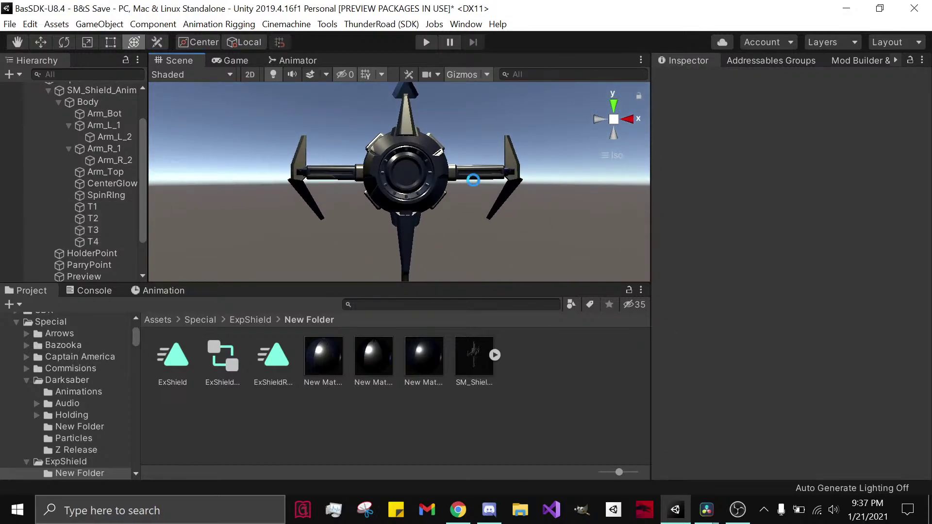
left_click_drag(430, 170, 421, 194, "alt")
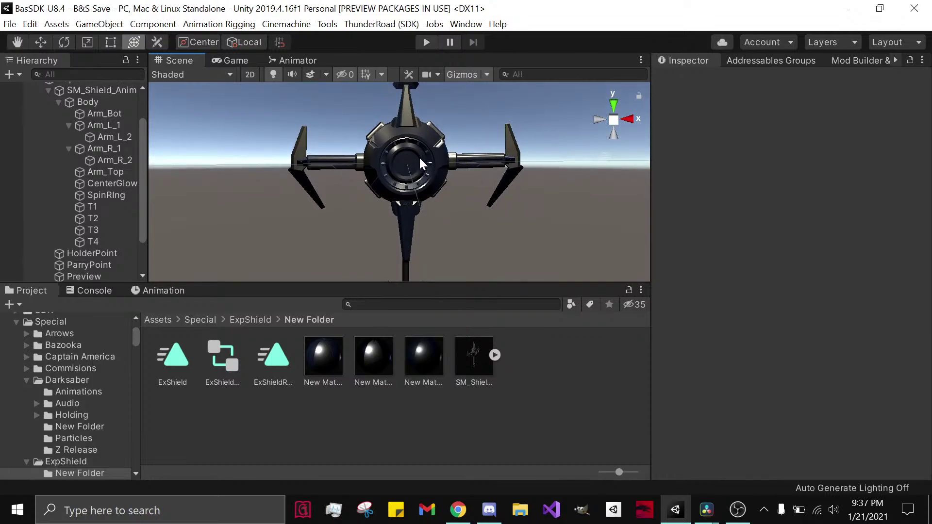
left_click(421, 139)
left_click(505, 266)
left_click_drag(505, 266, 416, 210, "alt")
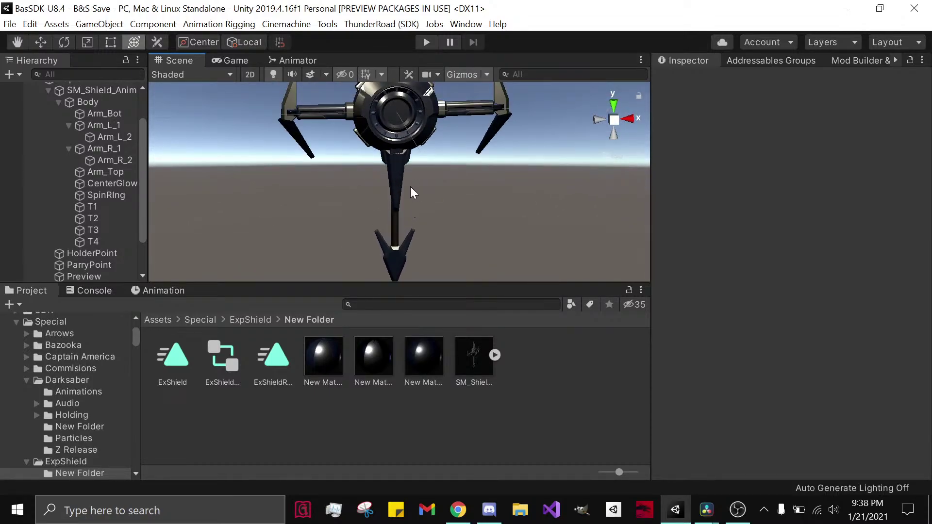
Step: Save the scene and check the live stream's chat in YouTube Studio in Chrome before returning to Unity
left_click_drag(392, 263, 394, 219, "alt")
left_click_drag(459, 223, 190, 150, "alt")
key("ctrl+s")
left_click(458, 508)
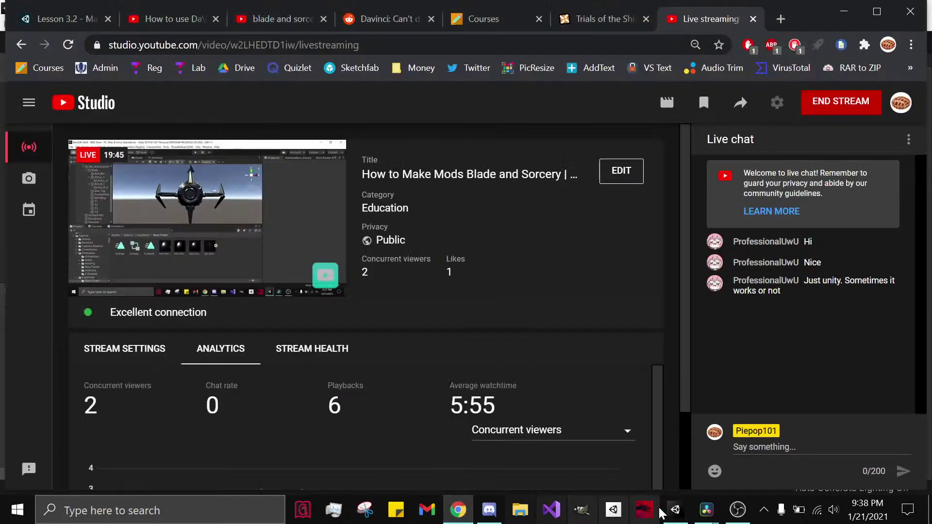
mouse_move(684, 516)
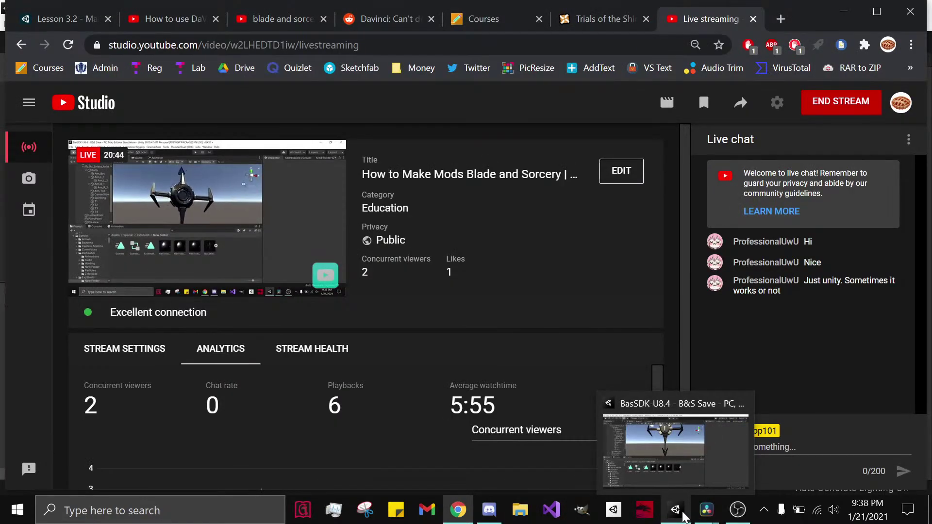
left_click(666, 484)
Step: Frame the view on the shield's CenterGlow part and collapse the SM_Shield_Anim hierarchy
right_click_drag(558, 228, 597, 194)
left_click(395, 135)
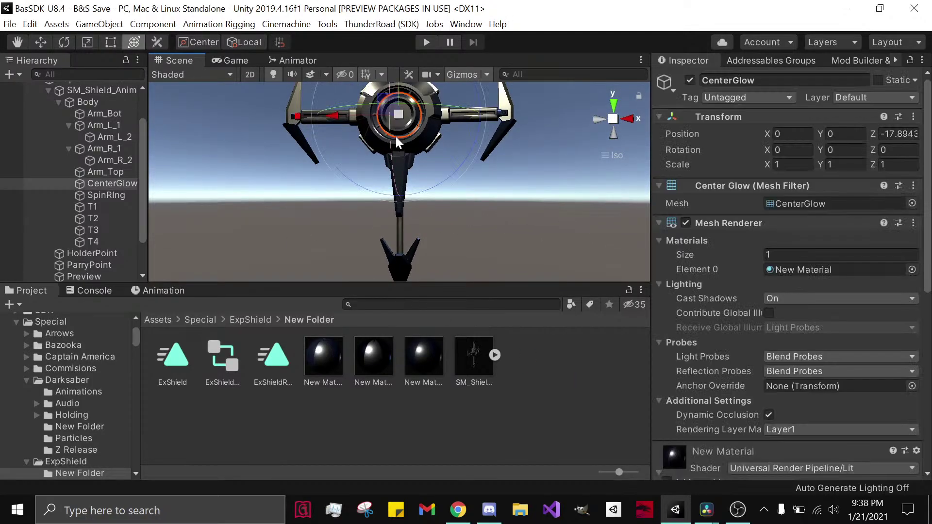
key("f")
scroll(440, 247, "down", 5)
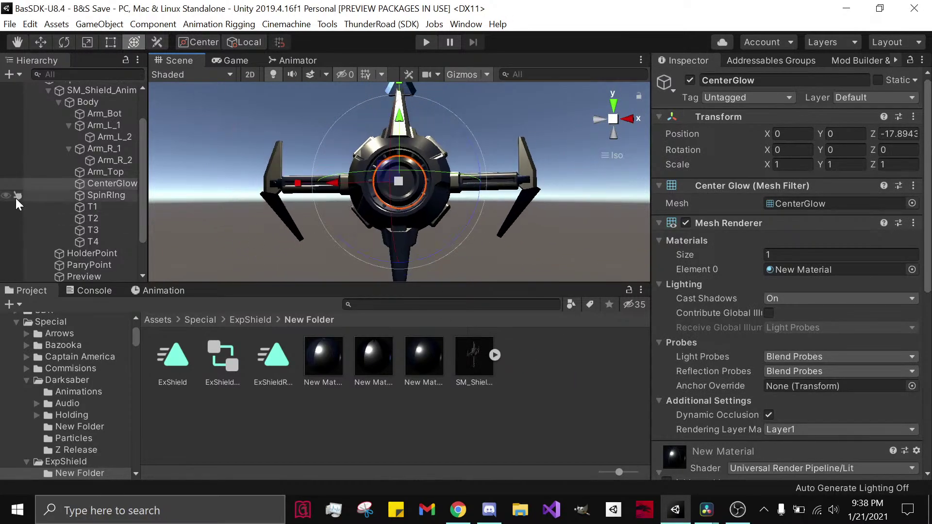
scroll(45, 177, "up", 3)
left_click(47, 134)
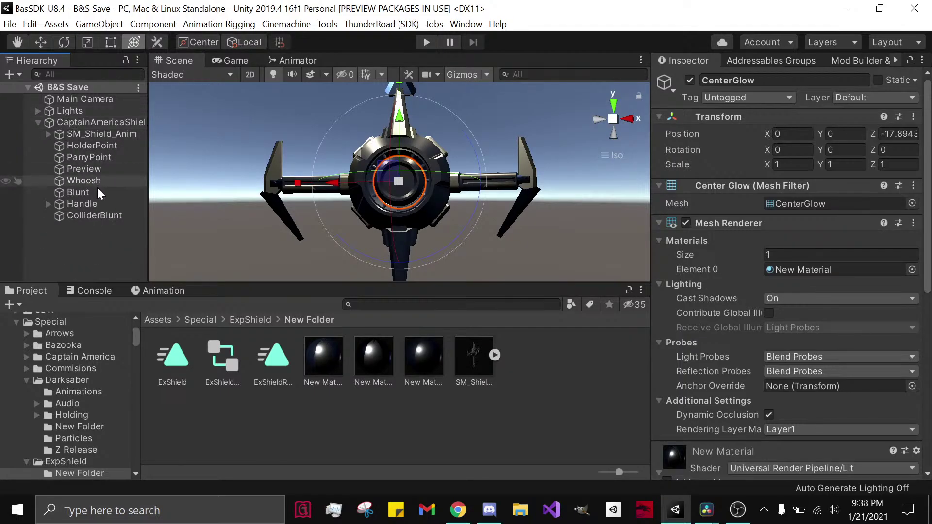
Step: Set the shield Handle's X and Y rotation to 0
left_click(104, 202)
right_click_drag(369, 228, 920, 219)
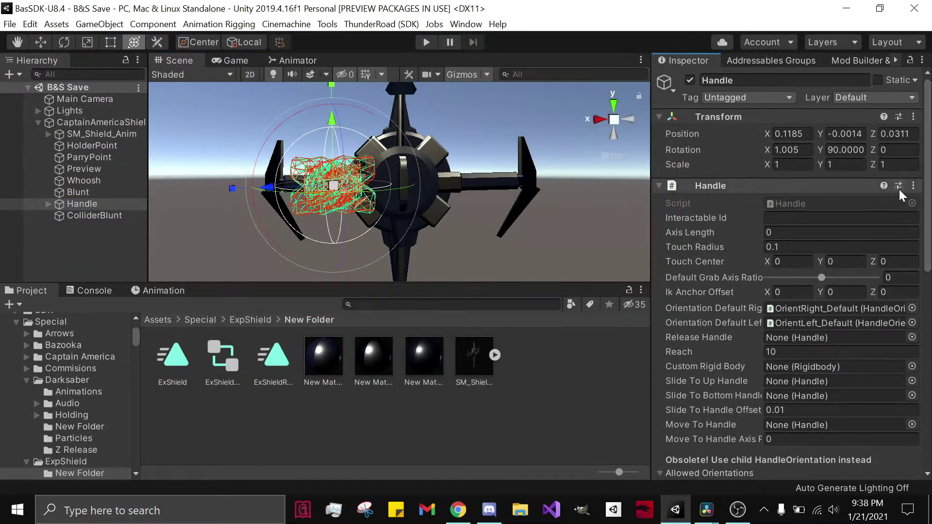
right_click(900, 188)
left_click(564, 224)
right_click_drag(429, 195, 379, 181)
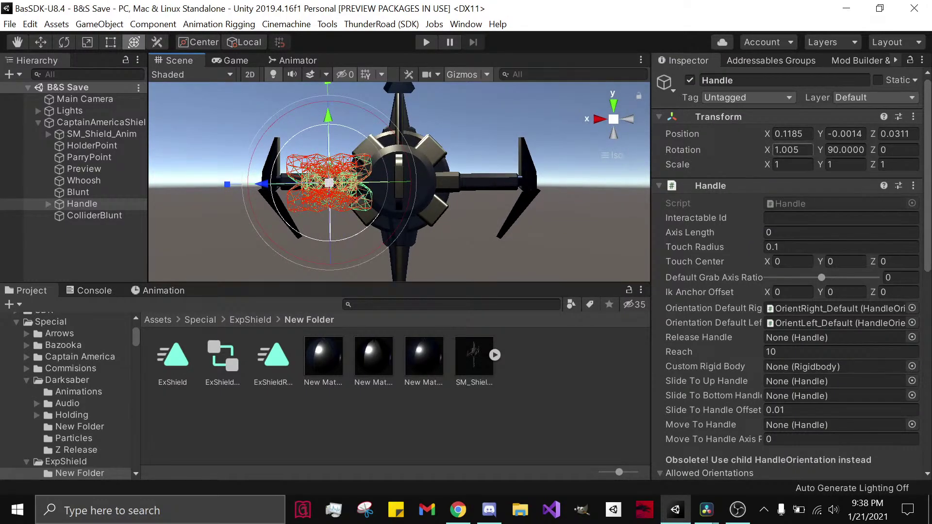
type("00")
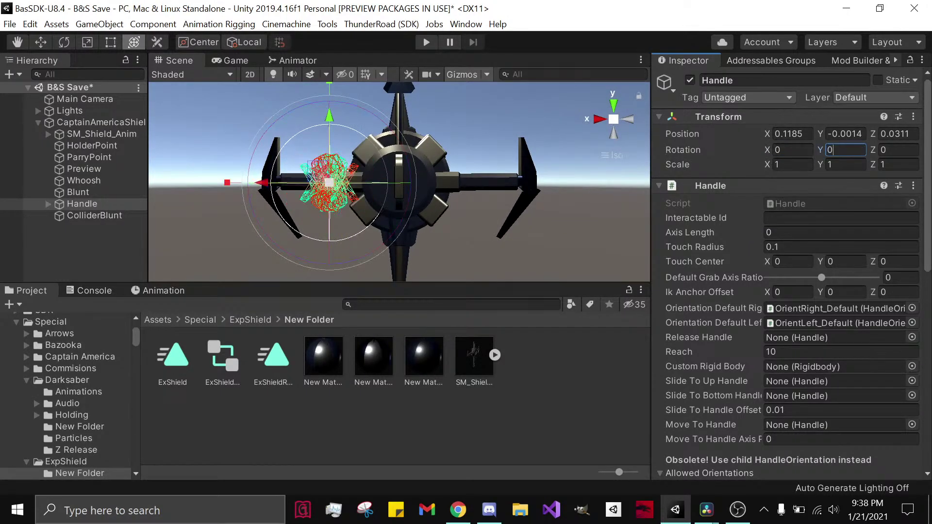
Step: Undo the Handle's Y rotation change and set its Y rotation to 180
key("ctrl+z")
right_click_drag(430, 195, 657, 201)
right_click_drag(524, 218, 448, 246)
left_click_drag(446, 244, 235, 246)
key("ctrl+z")
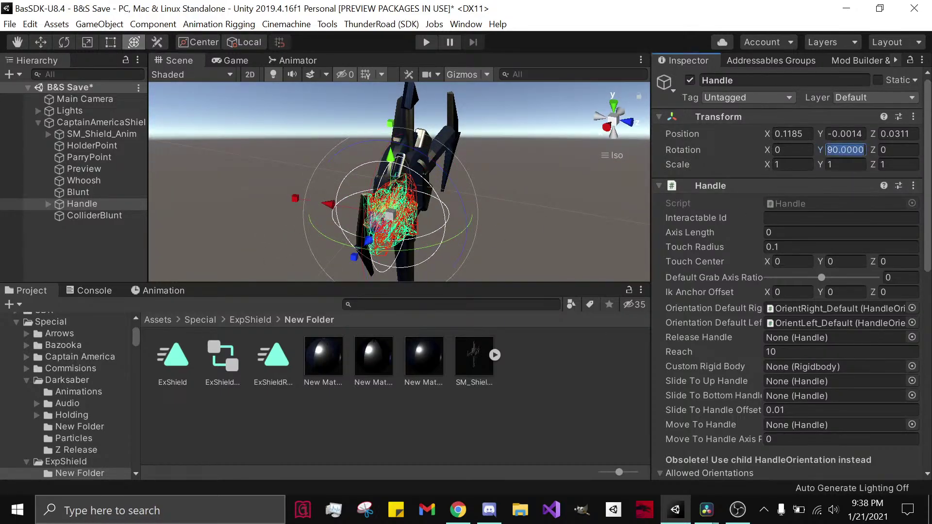
type("180")
key("Return")
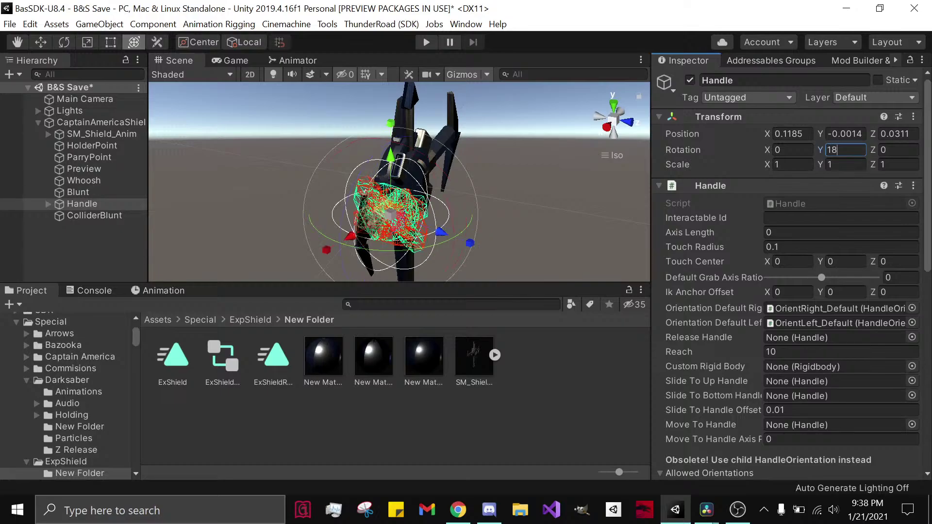
right_click_drag(558, 202, 516, 151)
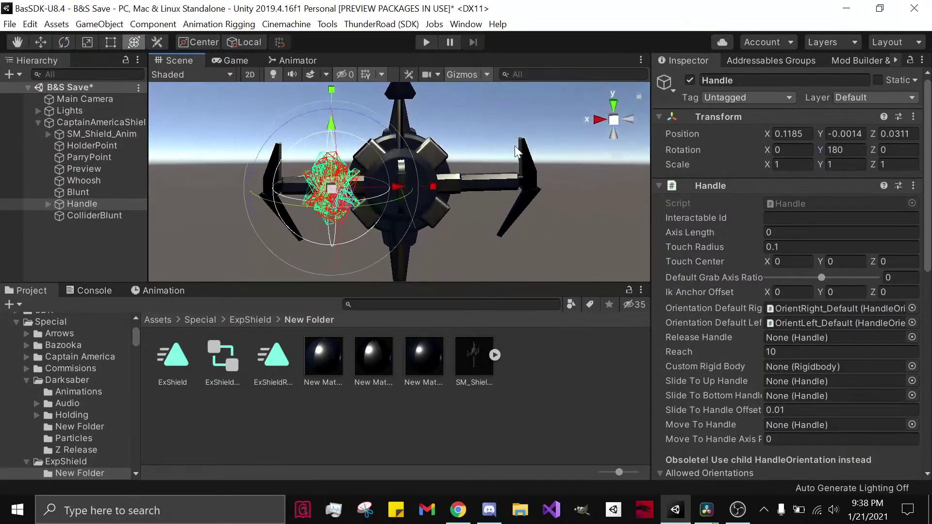
Step: Set the Handle's X, Y and Z position to 0
left_click(797, 138)
type("0")
key("Tab")
type("0")
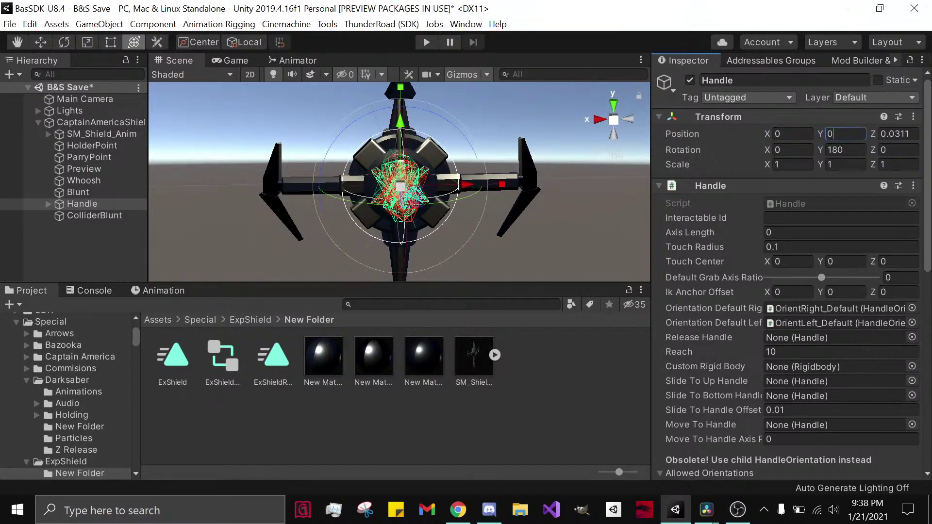
key("Tab")
type("0")
Step: Show the Handle's hand gizmos and move it along Z to about 0.042, towards the grip on the shield's back
right_click_drag(516, 217, 767, 218)
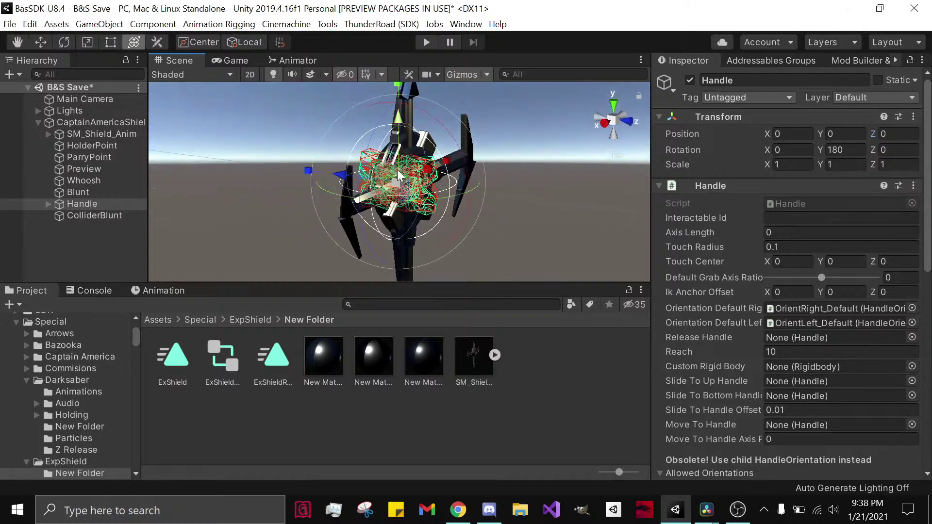
left_click(473, 190)
right_click_drag(473, 191, 500, 100)
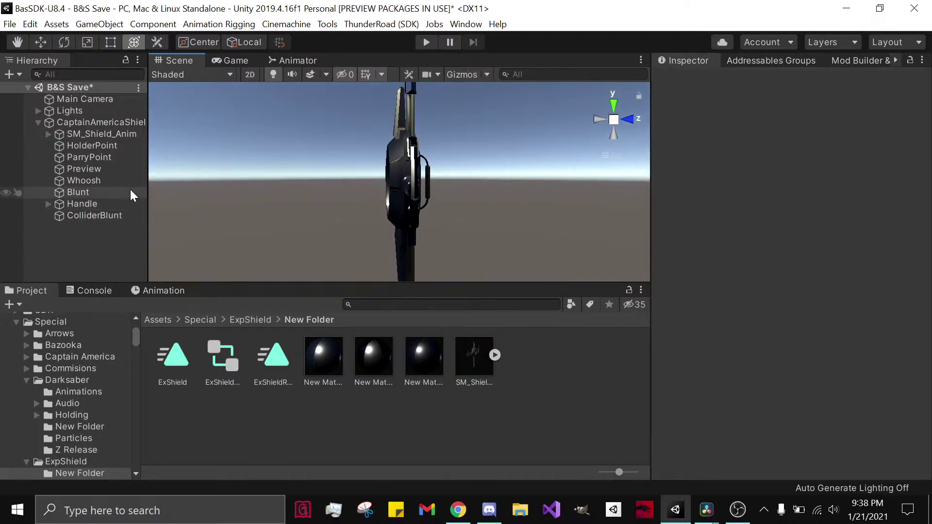
left_click(114, 203)
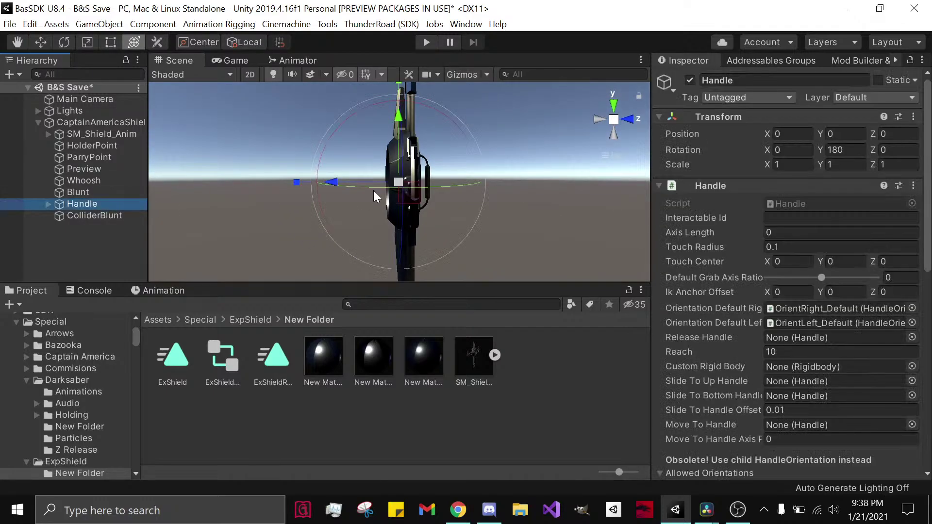
left_click(466, 71)
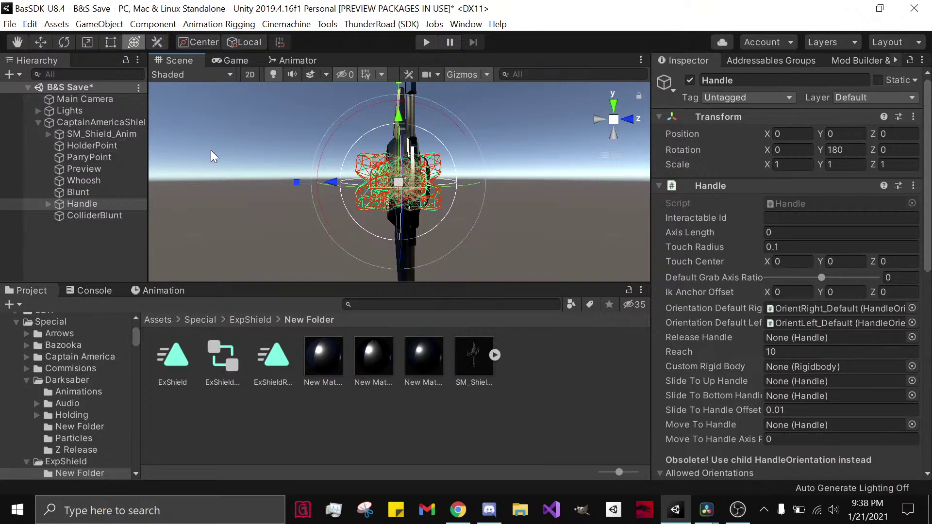
left_click_drag(340, 183, 365, 185)
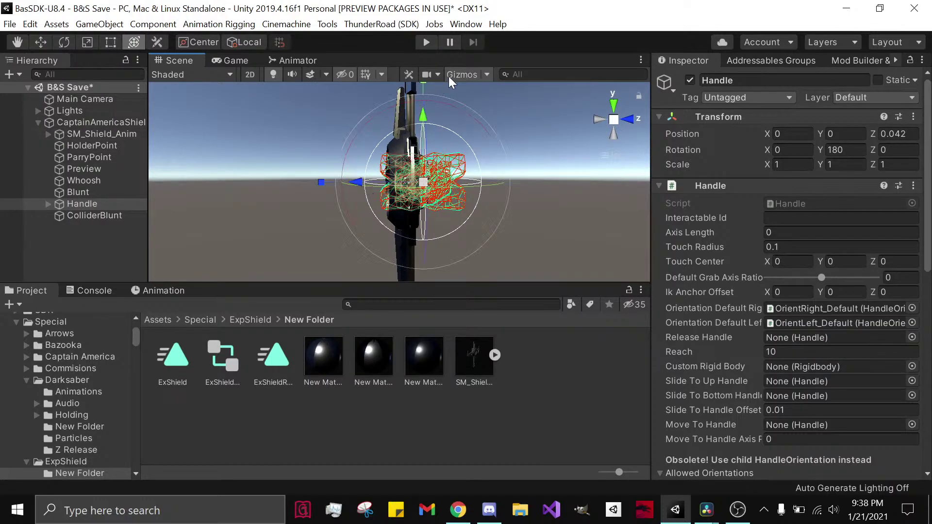
Step: Examine the grip on the back of the shield from the side with the gizmos hidden
left_click_drag(504, 175, 341, 214, "alt")
scroll(398, 229, "up", 4)
left_click_drag(398, 230, 556, 198, "alt")
key("f")
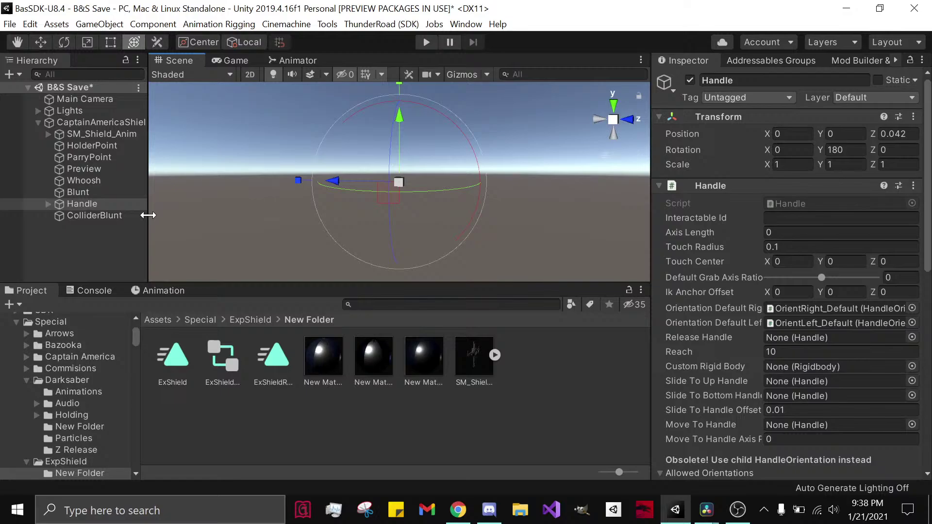
left_click(105, 133)
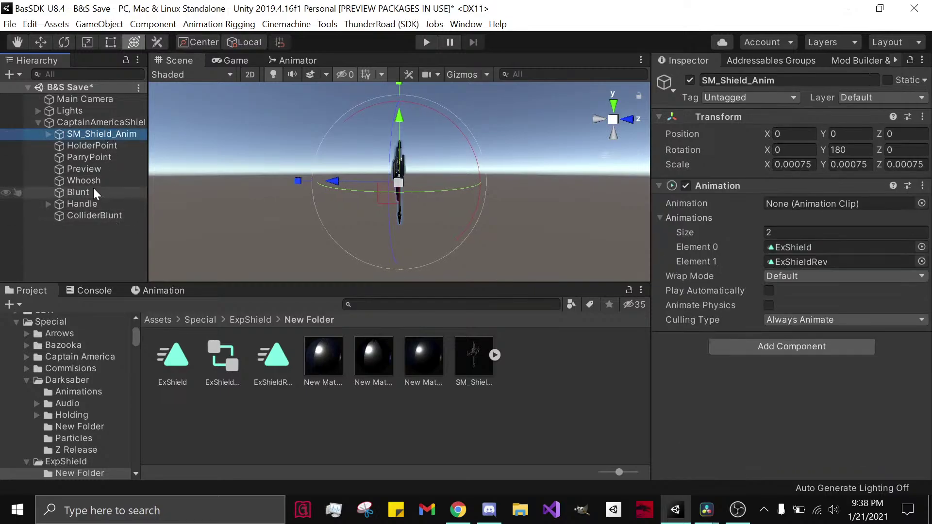
left_click(535, 240)
left_click_drag(535, 240, 580, 206, "alt")
left_click(404, 161)
left_click(581, 206)
left_click(481, 188)
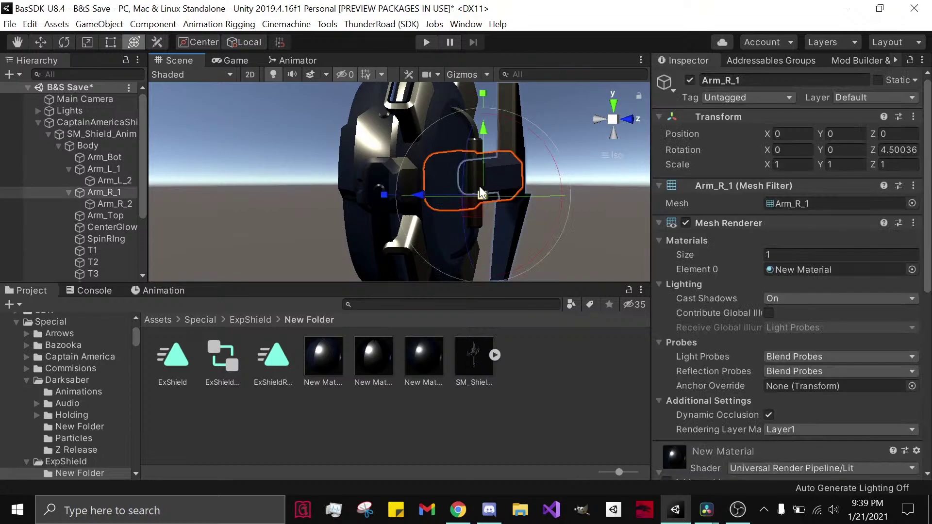
left_click_drag(480, 188, 443, 177, "alt")
left_click(499, 198)
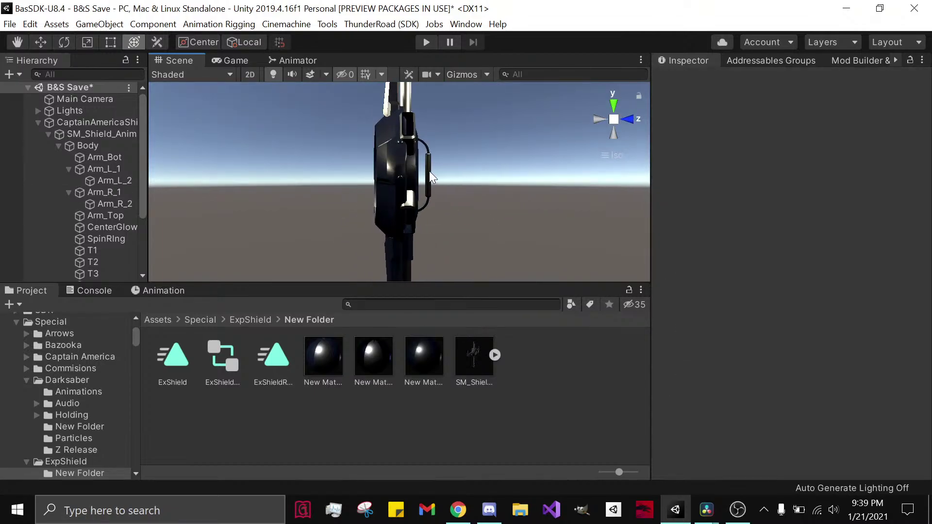
left_click(432, 178)
left_click_drag(511, 194, 466, 164, "alt")
left_click_drag(529, 127, 653, 156, "alt")
Step: Move the Handle along Z to 0.05 in the right side view to align it with the grip, and show the gizmos
left_click(48, 134)
left_click(80, 204)
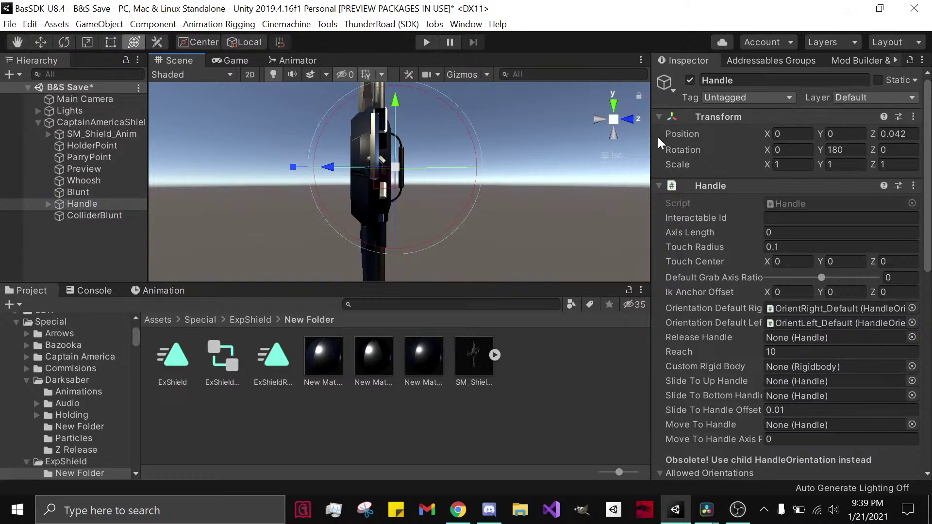
left_click(628, 120)
left_click(631, 123)
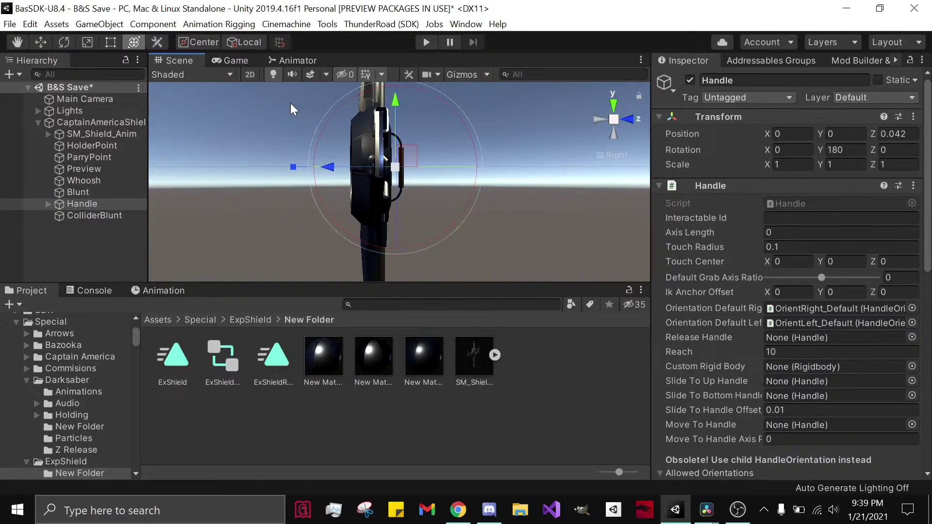
left_click(251, 74)
left_click(251, 74)
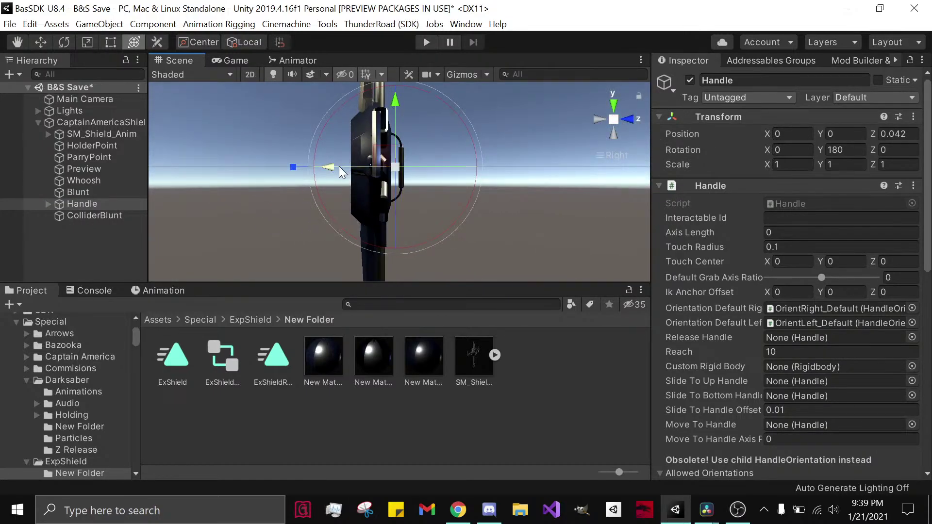
left_click_drag(334, 168, 337, 167)
left_click(454, 73)
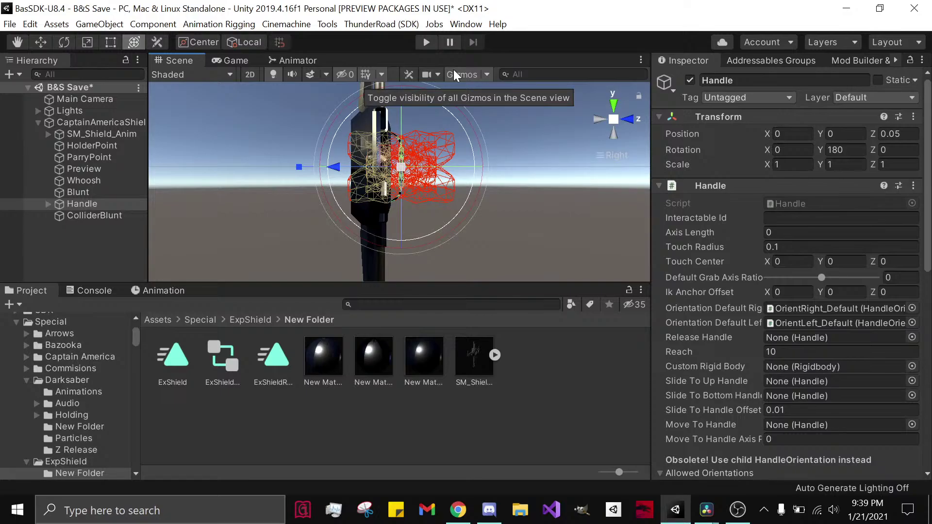
Step: Check the hand direction of each OrientRight and OrientLeft object under Handle
left_click(48, 204)
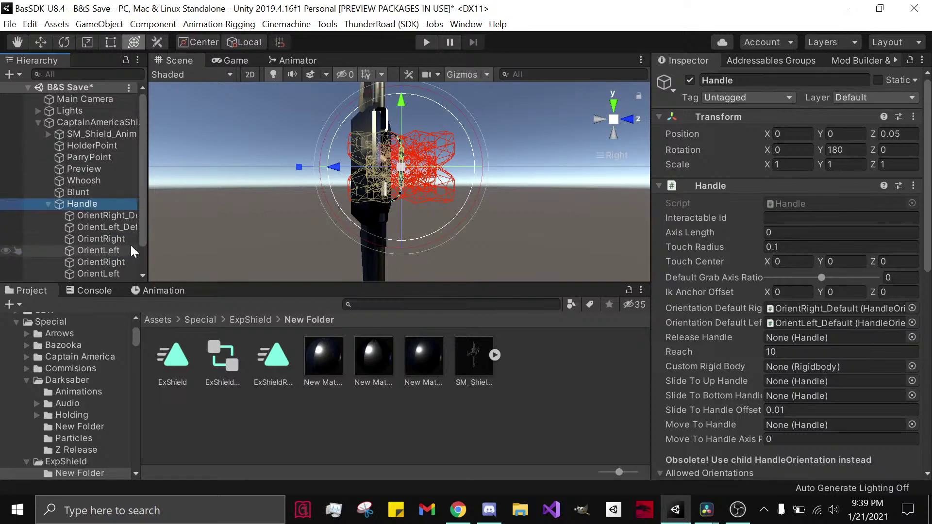
scroll(114, 228, "down", 3)
left_click(108, 262)
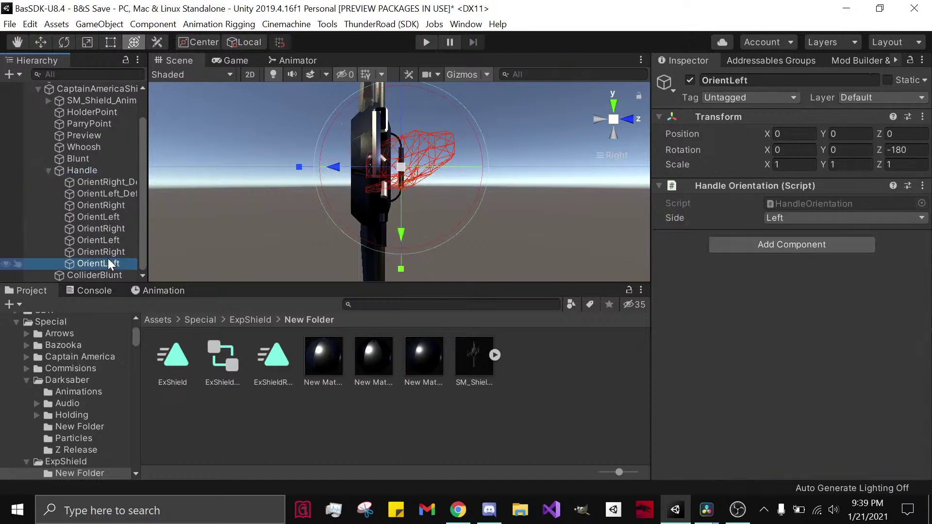
left_click(108, 252)
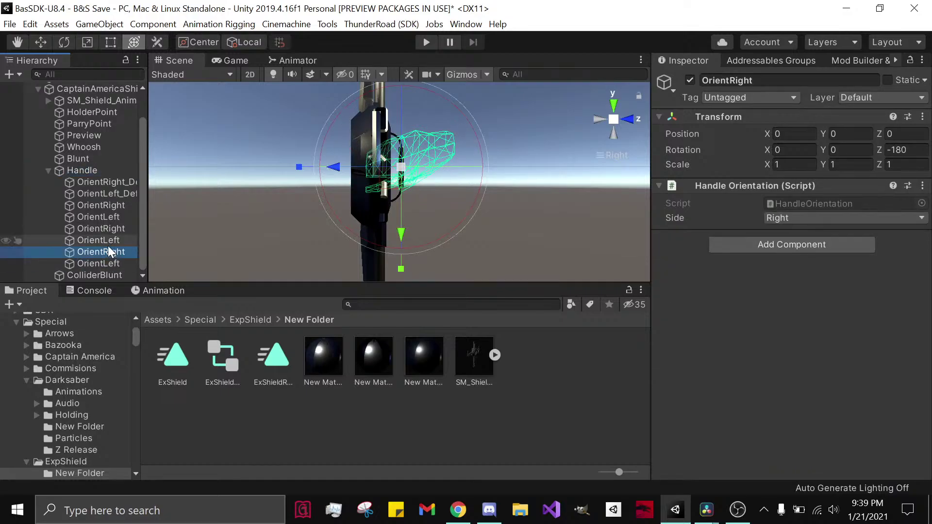
key("Up")
left_click(107, 228)
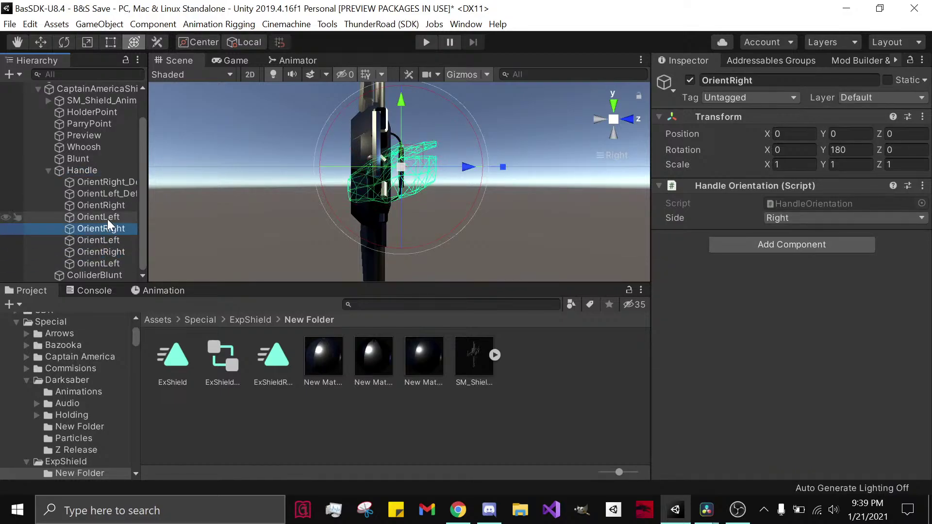
left_click(107, 218)
Step: Delete the first two OrientRight and OrientLeft pairs that follow the default orientations under Handle
key("Up")
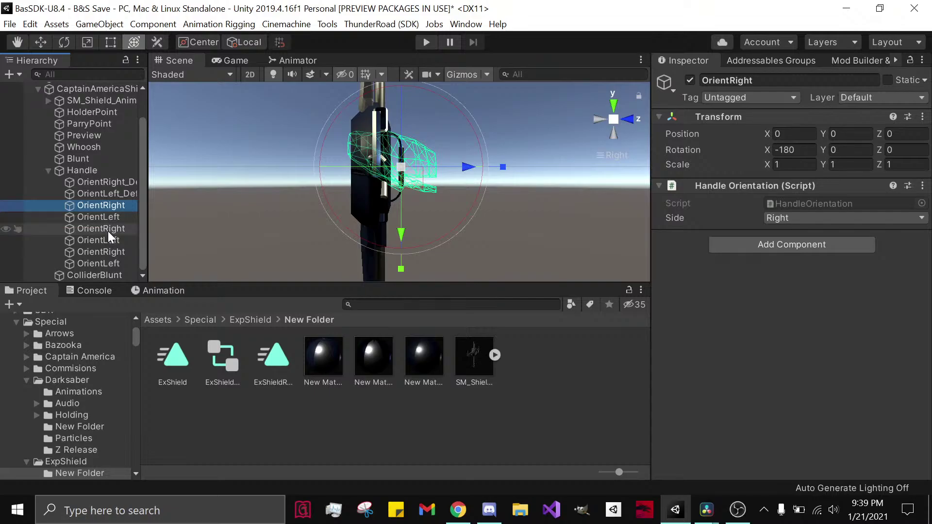
left_click(112, 240, "shift")
right_click(112, 240)
left_click(127, 209)
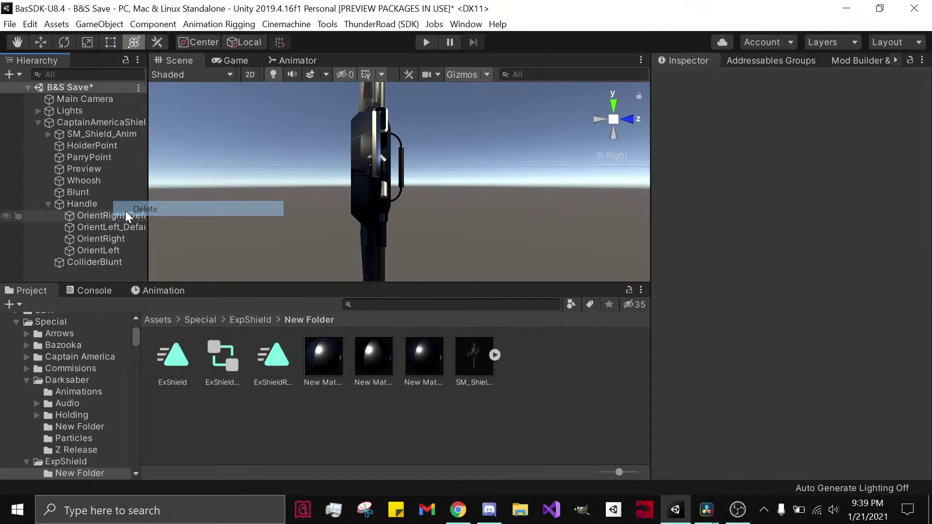
Step: Check the four remaining hand orientations under Handle and save the scene
left_click(122, 216)
left_click(122, 228)
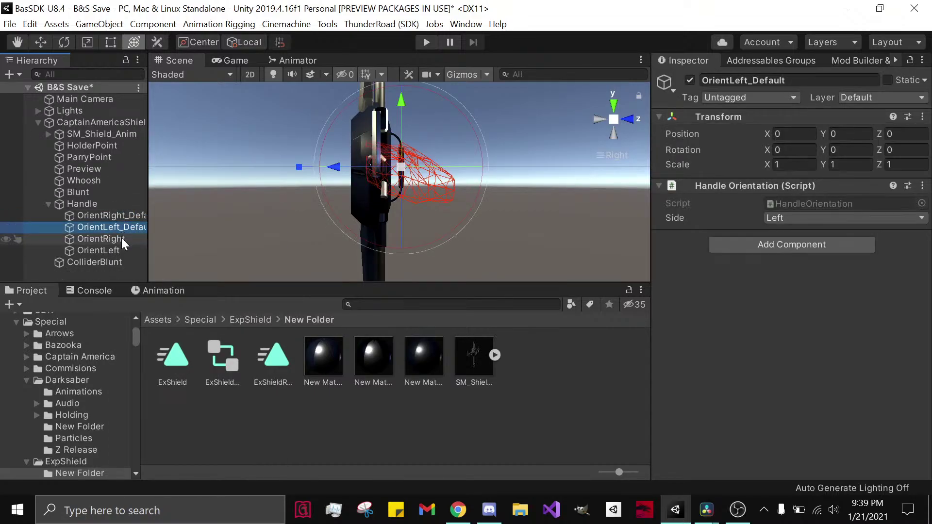
left_click(121, 238)
left_click(121, 249)
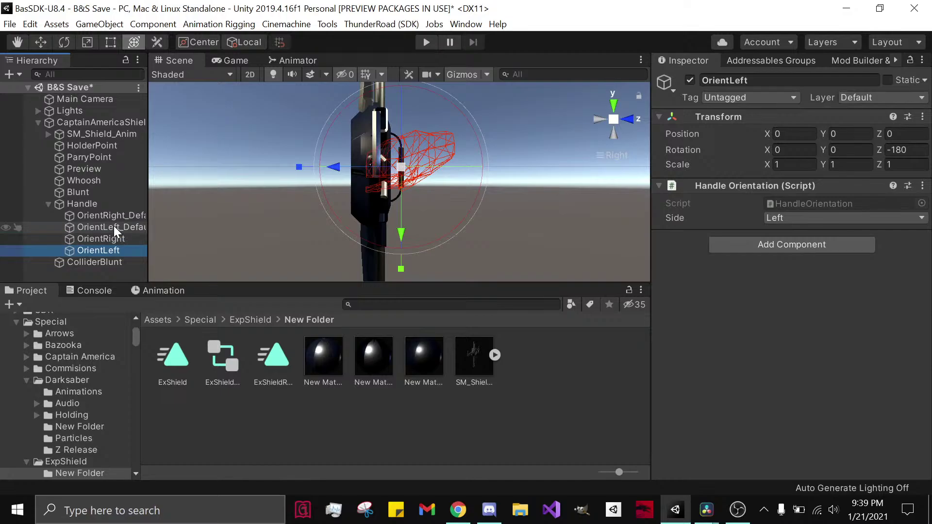
key("ctrl+s")
Step: Calculate the Handle's reach and review its Reach and orientation settings
left_click(112, 203)
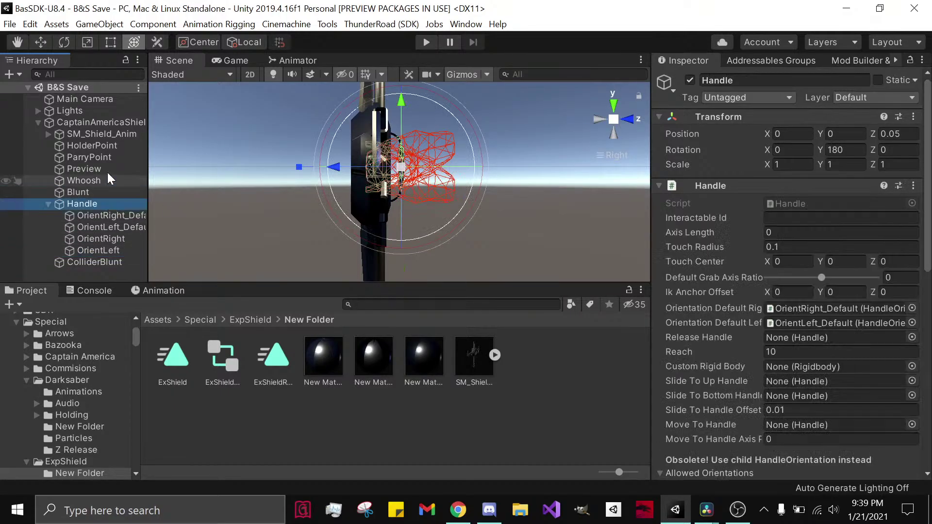
scroll(787, 378, "down", 10)
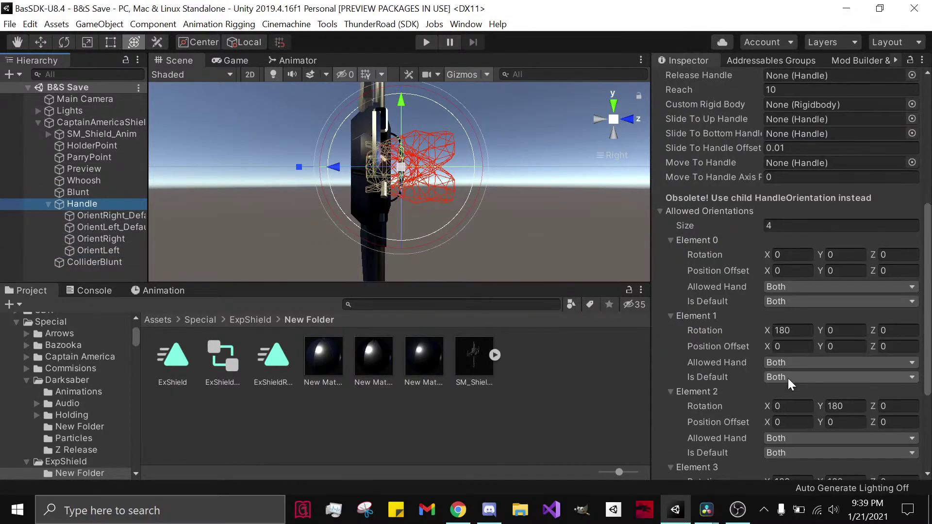
left_click(784, 396)
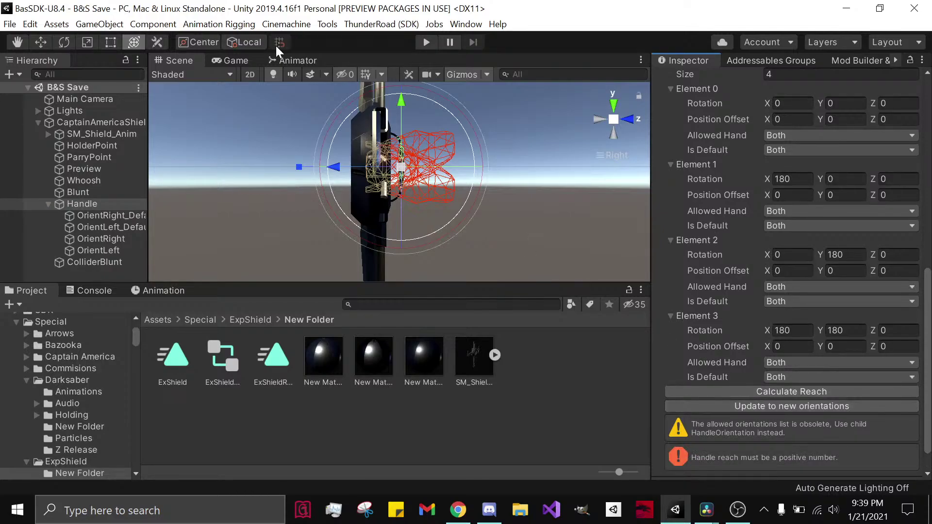
scroll(753, 401, "up", 10)
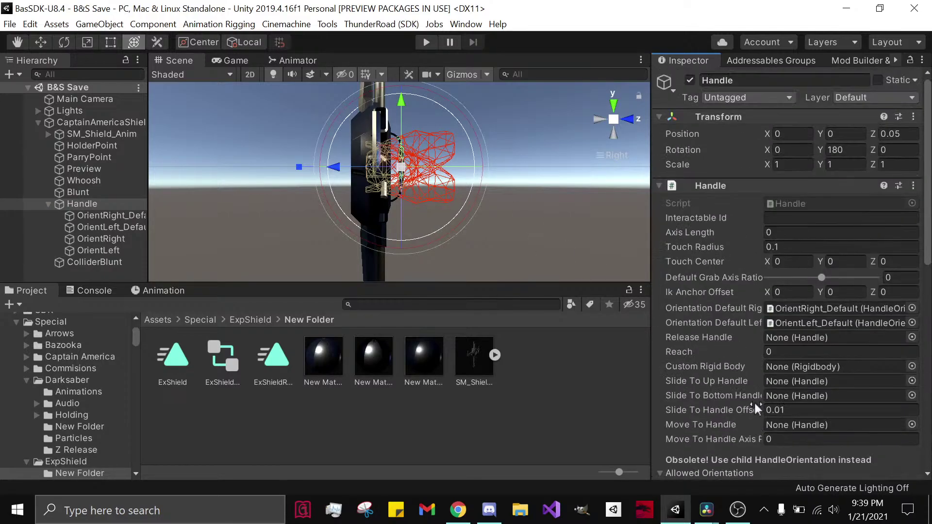
scroll(754, 401, "down", 10)
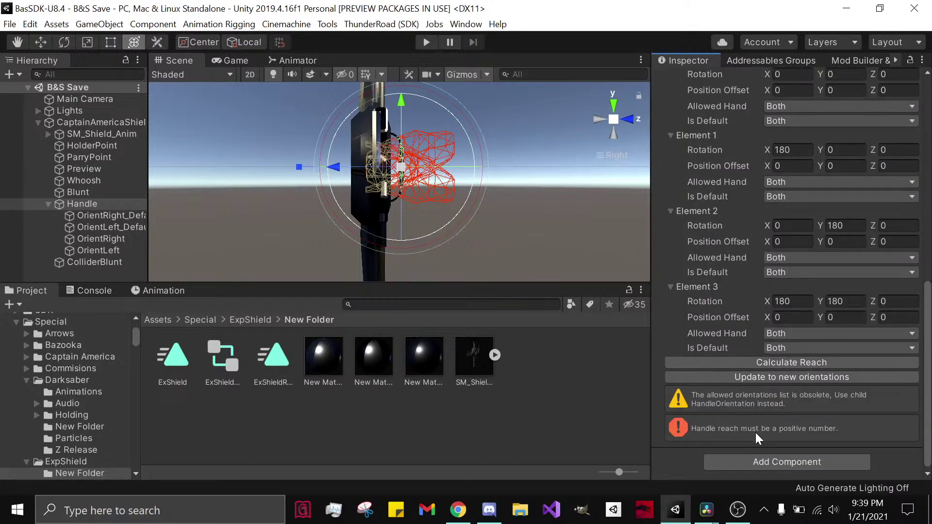
scroll(782, 403, "up", 6)
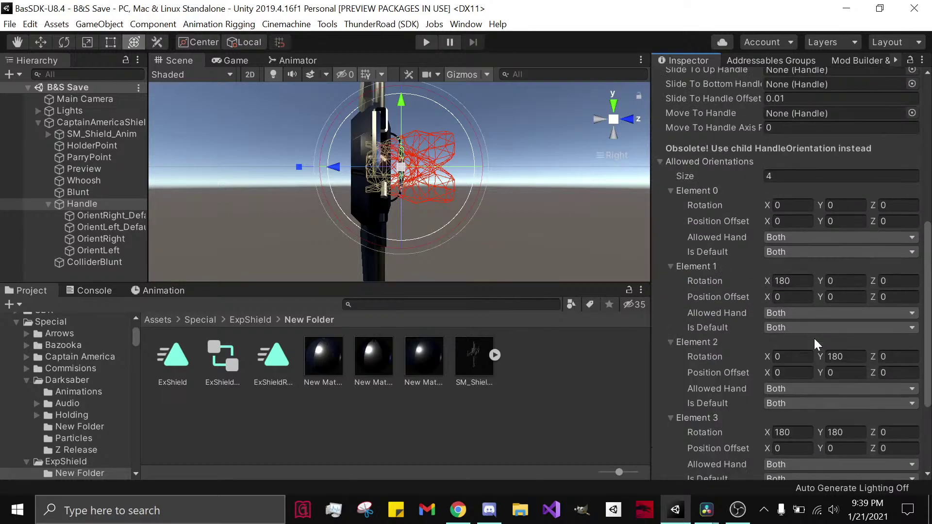
scroll(814, 337, "up", 3)
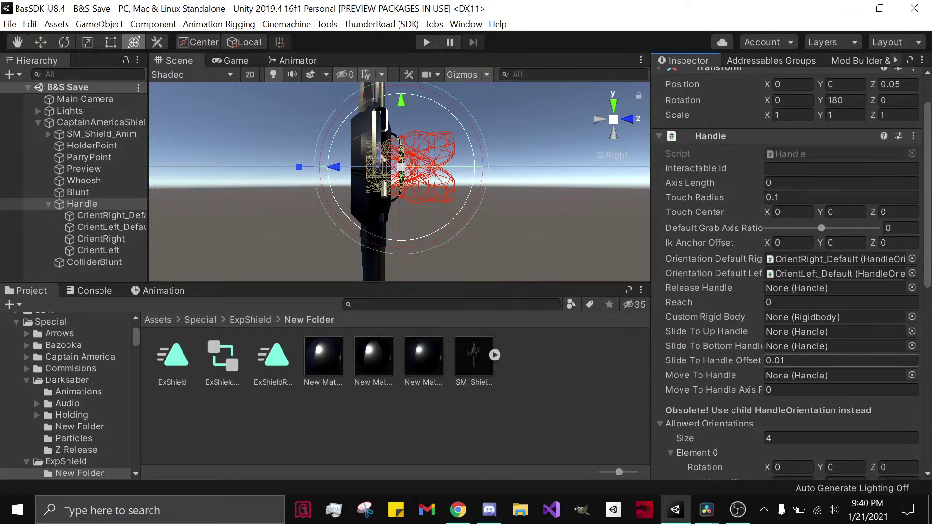
scroll(839, 357, "up", 1)
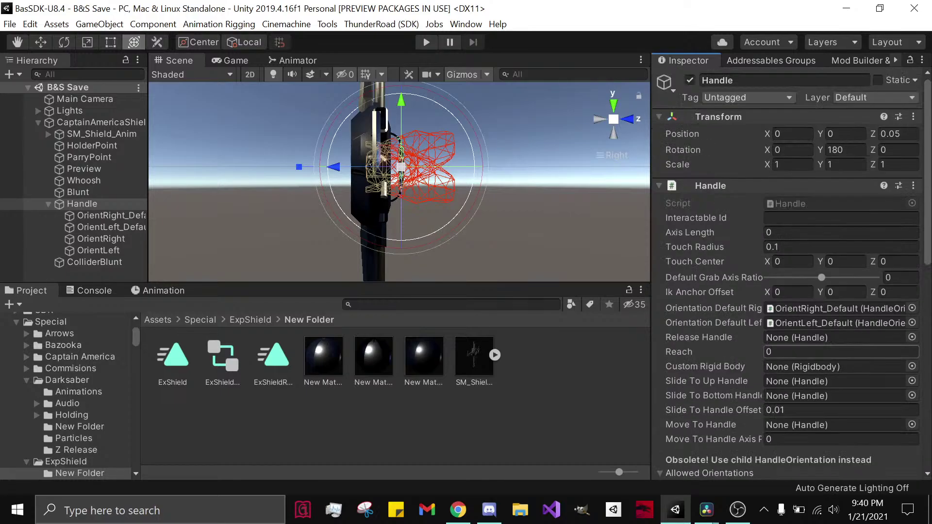
Step: Update the Handle to the new orientations and set its Reach to 1
scroll(811, 356, "down", 5)
left_click(812, 356)
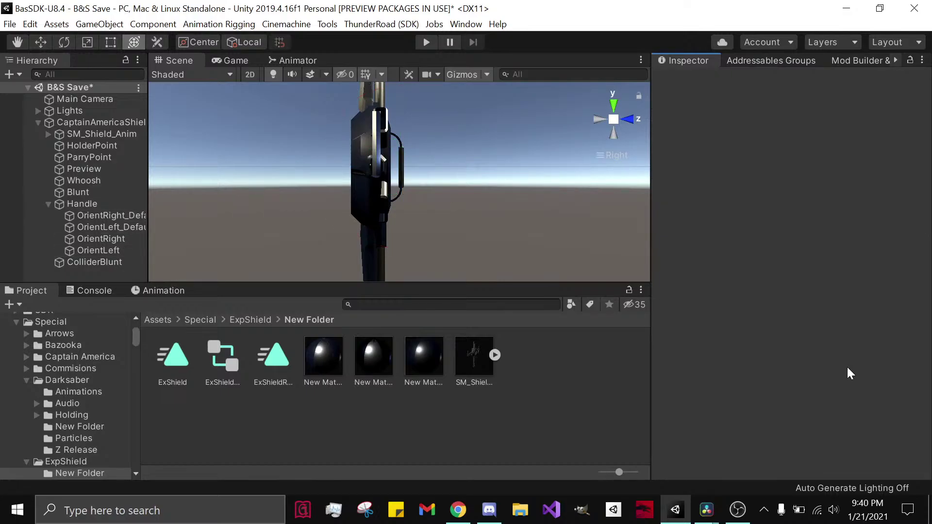
left_click(102, 202)
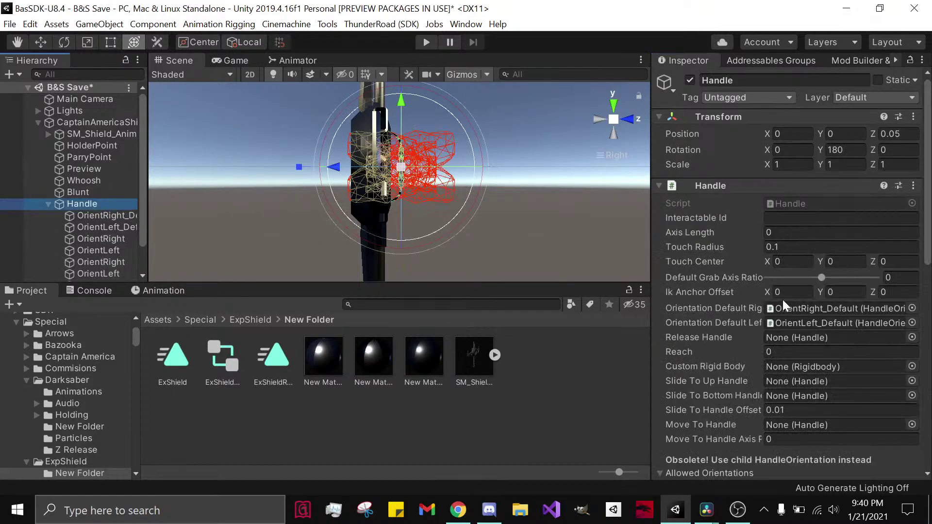
scroll(784, 311, "down", 10)
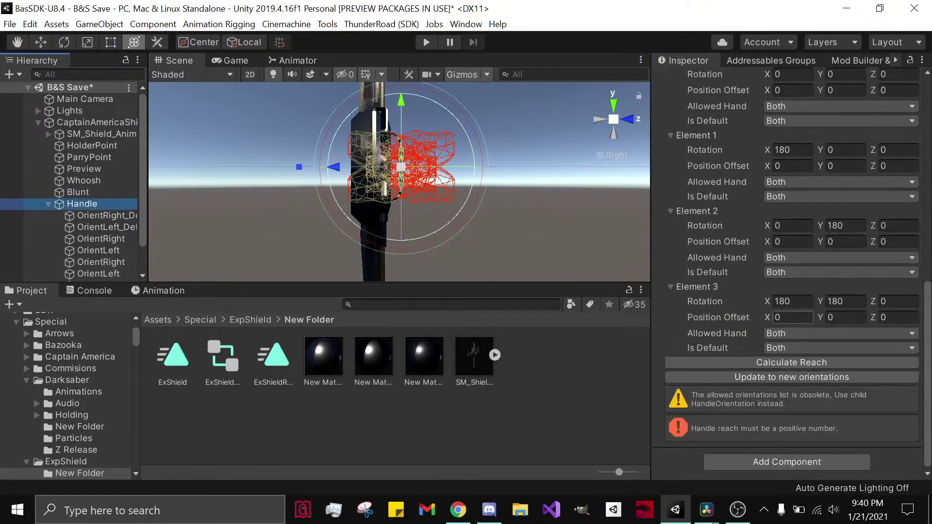
left_click(820, 375)
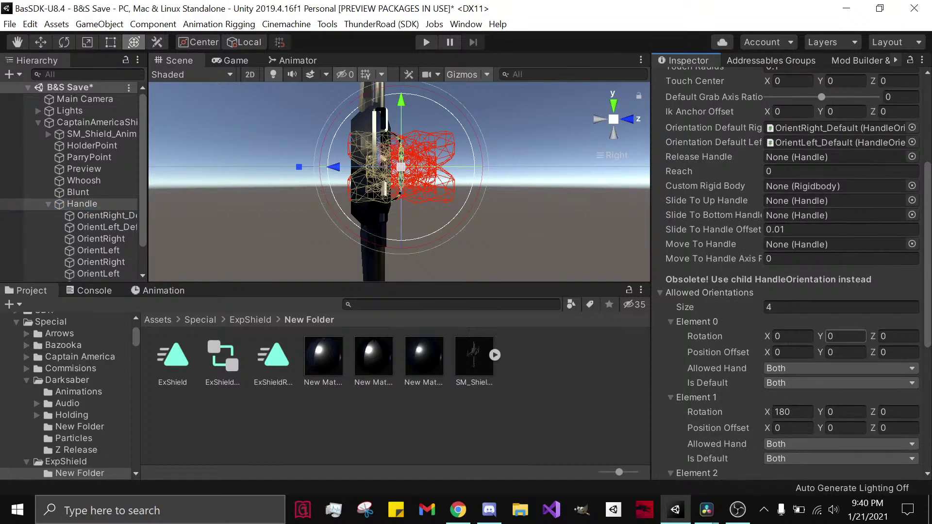
left_click(734, 173)
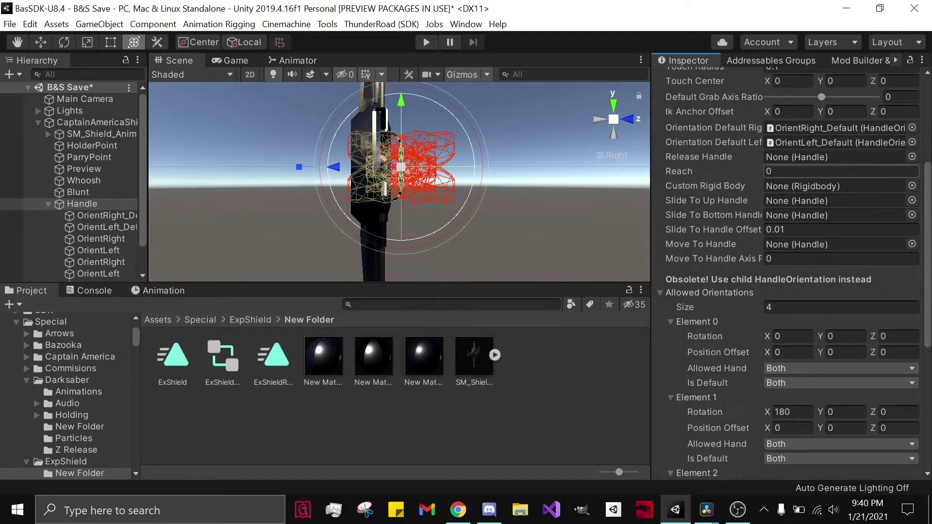
type("1")
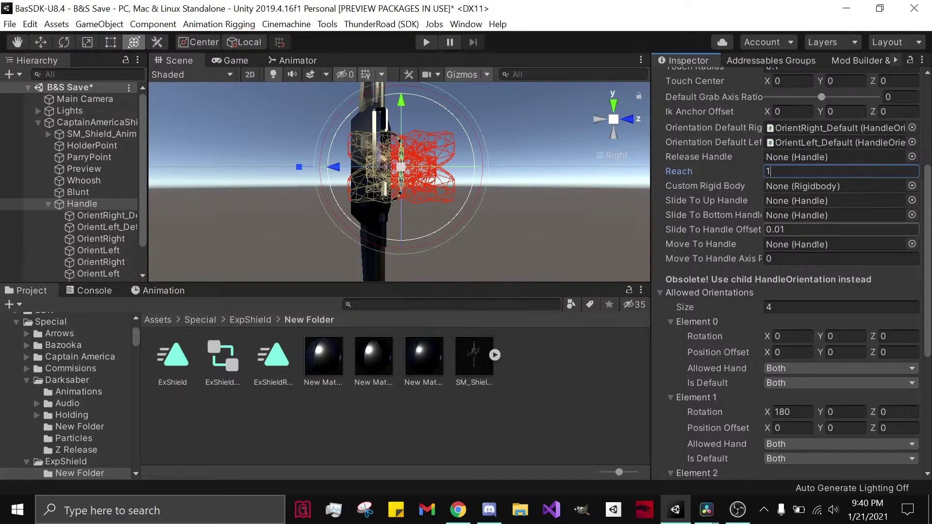
Step: Delete the first two OrientRight and OrientLeft pairs after the default orientations under Handle again, and save the scene
scroll(114, 239, "down", 2)
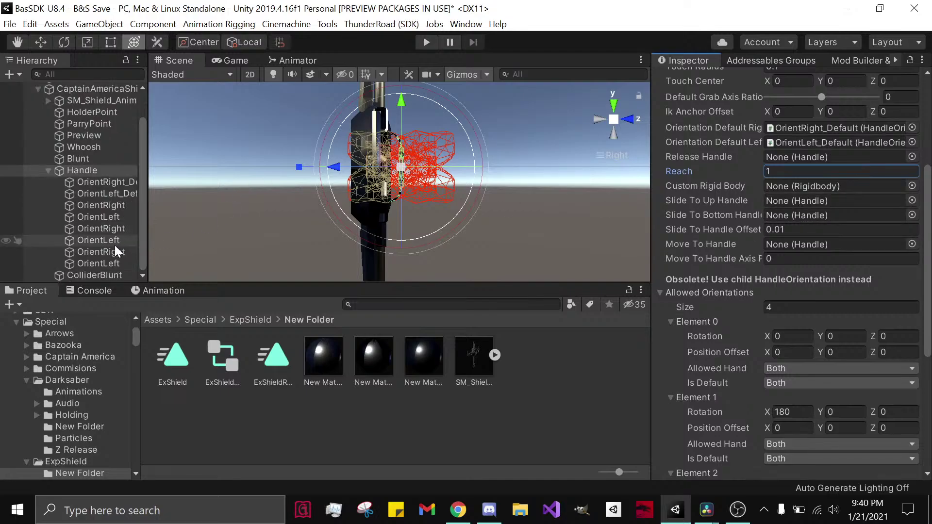
left_click(110, 264)
left_click(109, 252)
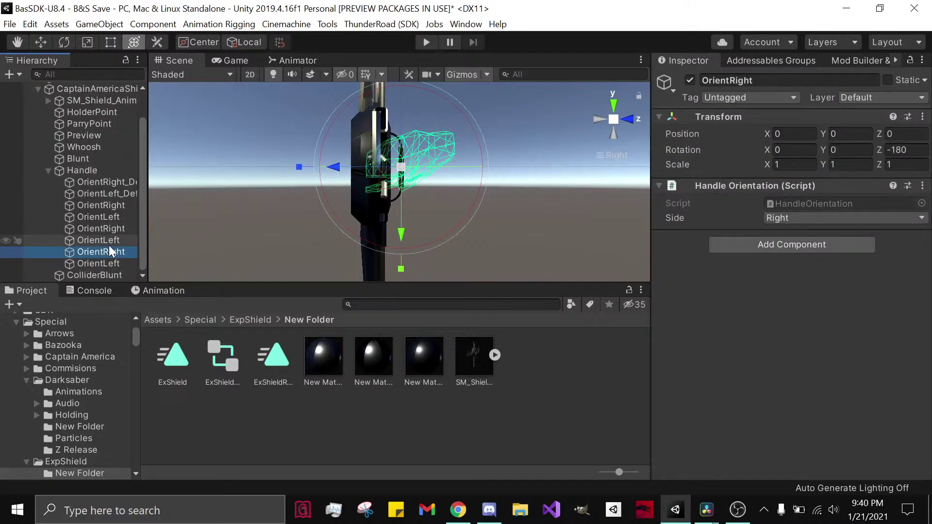
left_click(108, 241)
left_click(117, 206, "shift")
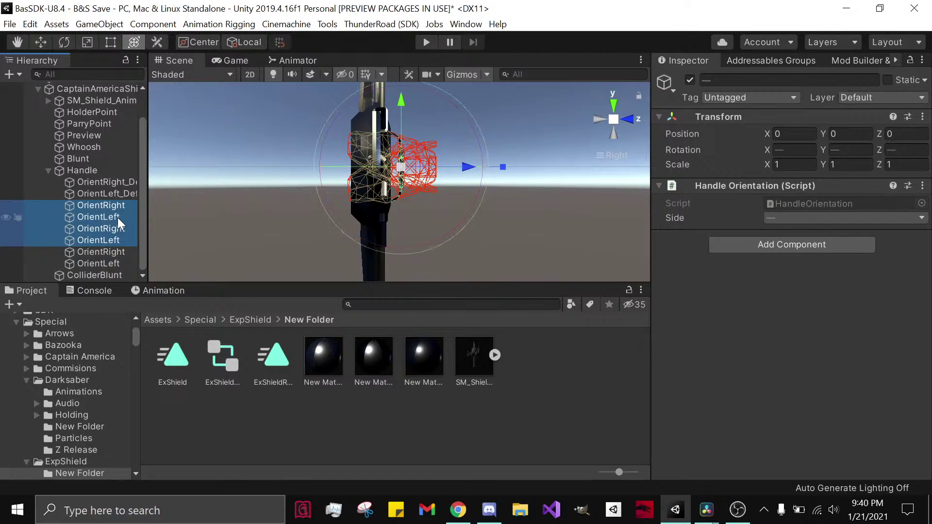
right_click(119, 209)
left_click(138, 206)
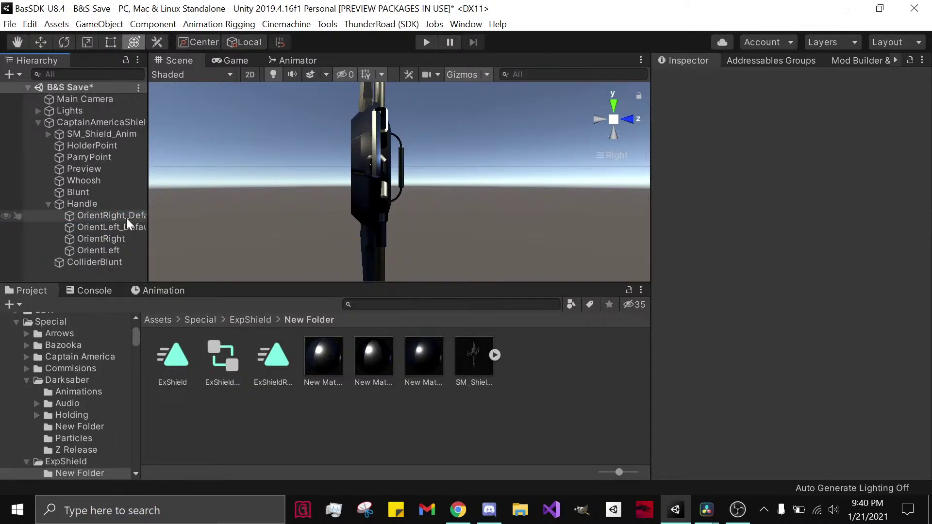
left_click(99, 203)
key("ctrl+s")
Step: Recalculate the Handle's reach and replace the calculated value with a Reach of 1
scroll(812, 291, "down", 5)
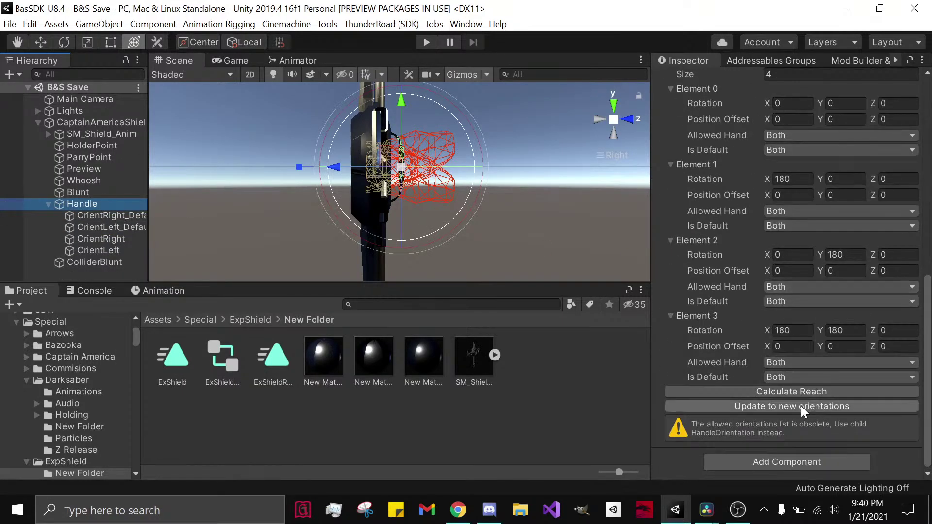
left_click(799, 392)
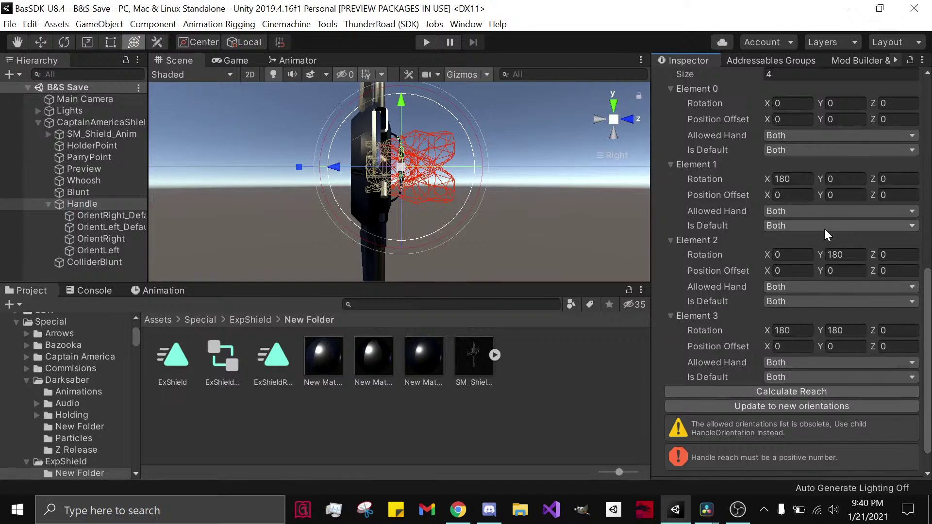
scroll(816, 246, "up", 3)
scroll(797, 216, "up", 3)
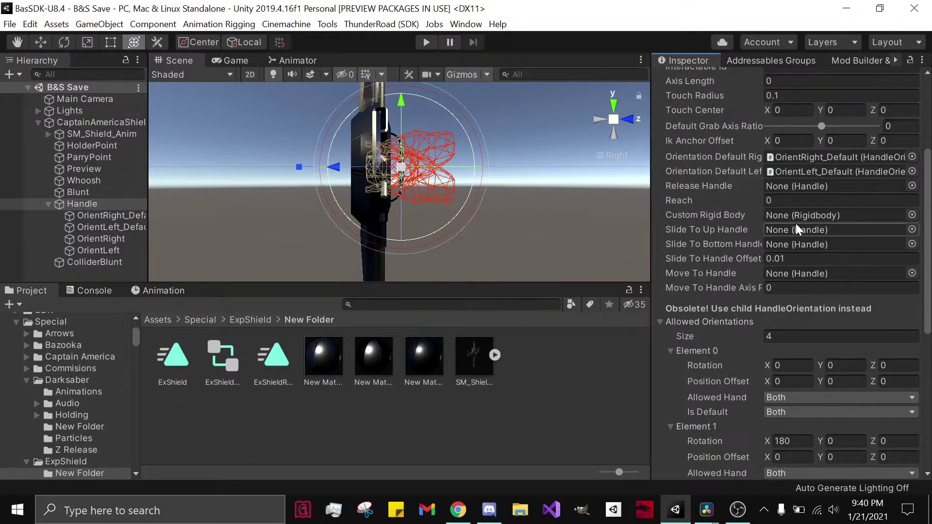
left_click(783, 201)
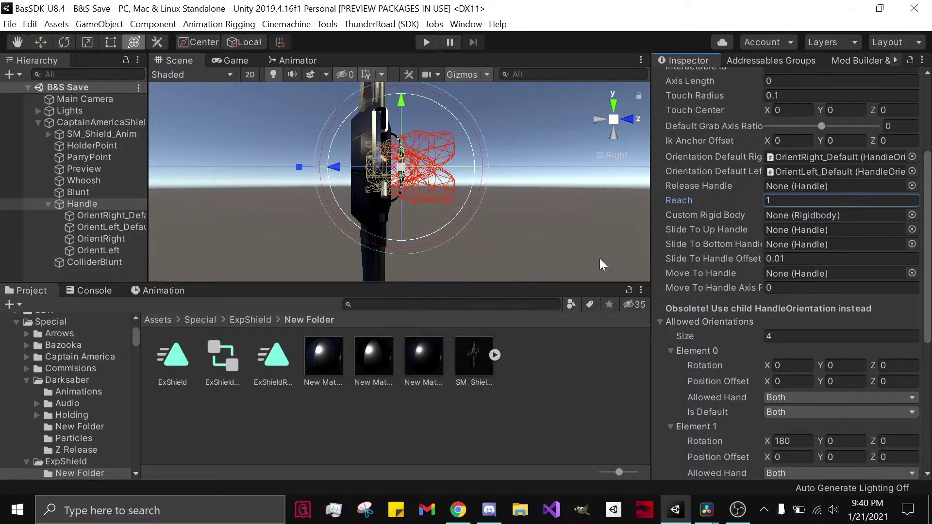
Step: Switch to Chrome, open Sketchfab in a new tab and browse the downloadable Weapons & Military models sorted by most recent
left_click(458, 509)
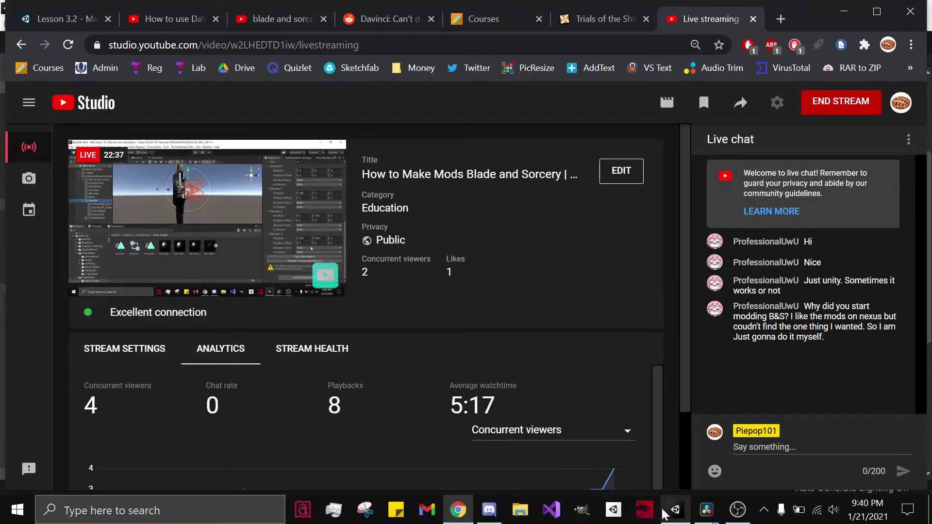
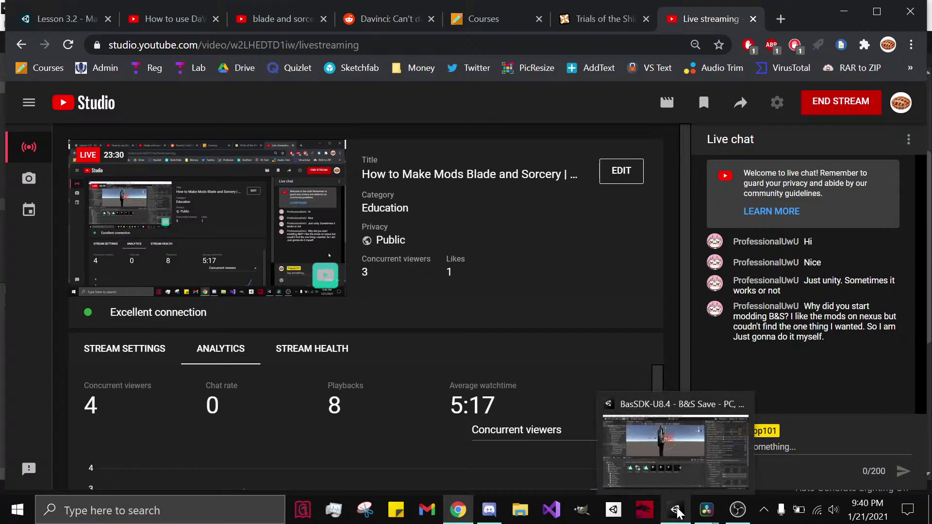
mouse_move(677, 511)
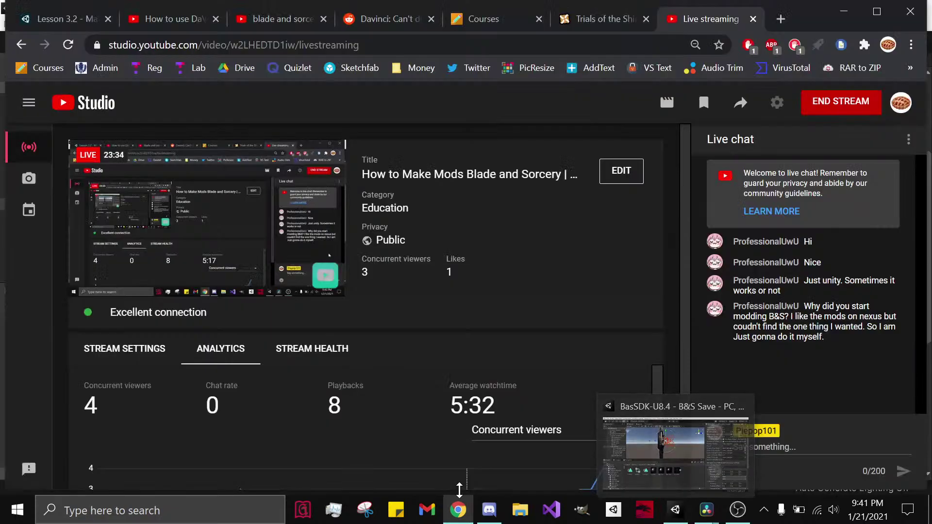
left_click(781, 19)
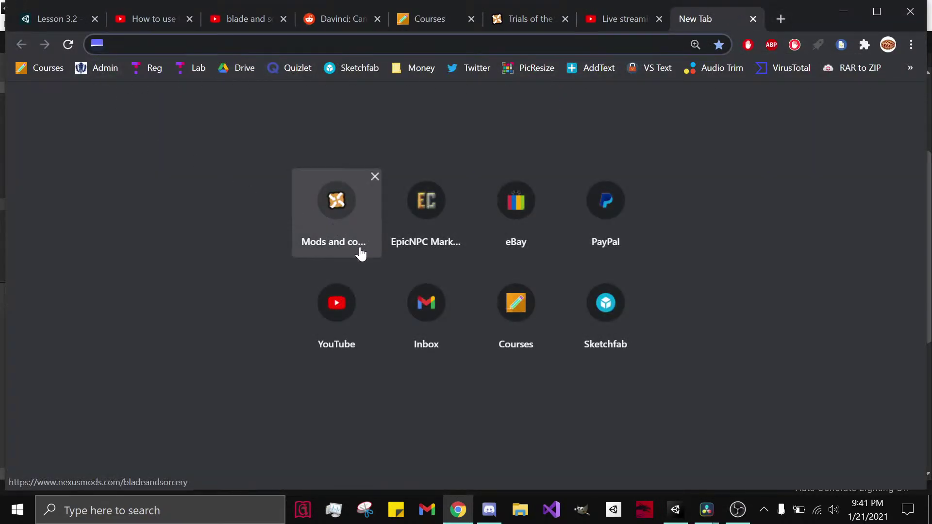
left_click(584, 300)
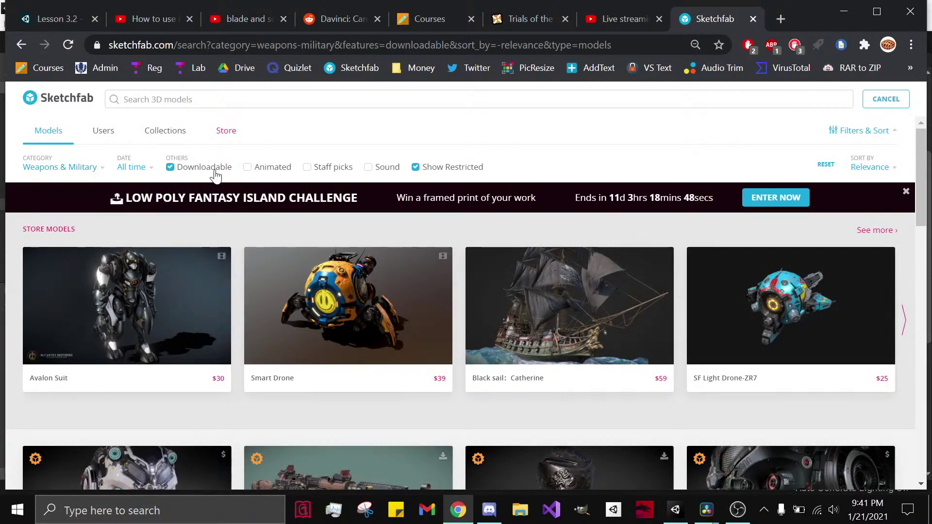
left_click(871, 169)
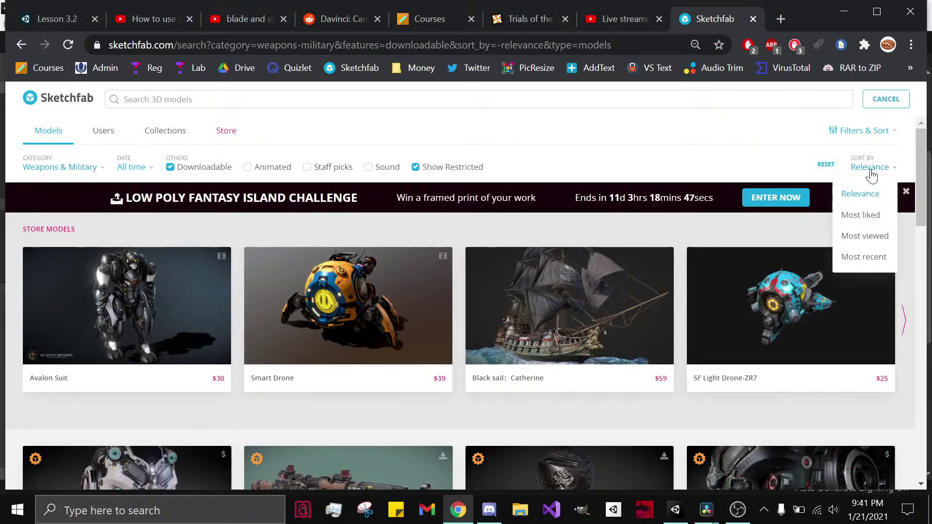
left_click(862, 257)
scroll(335, 335, "down", 3)
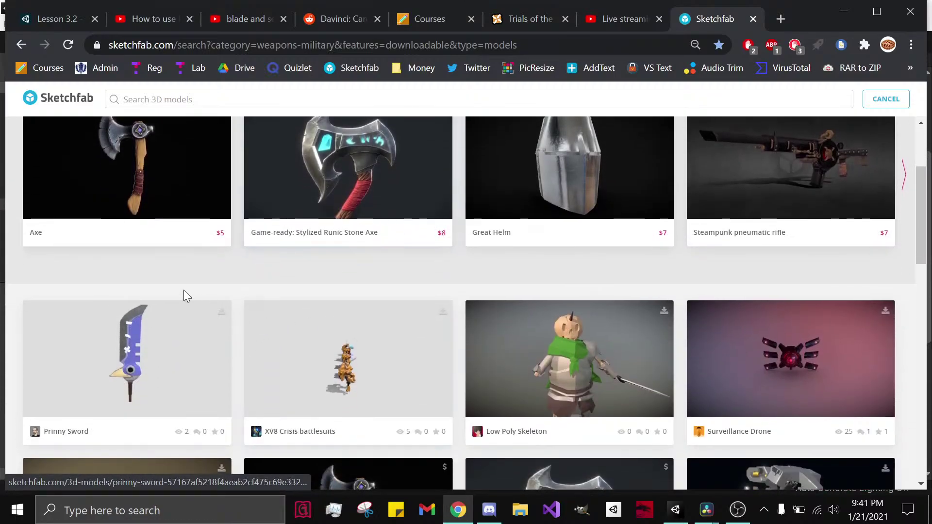
scroll(183, 290, "down", 3)
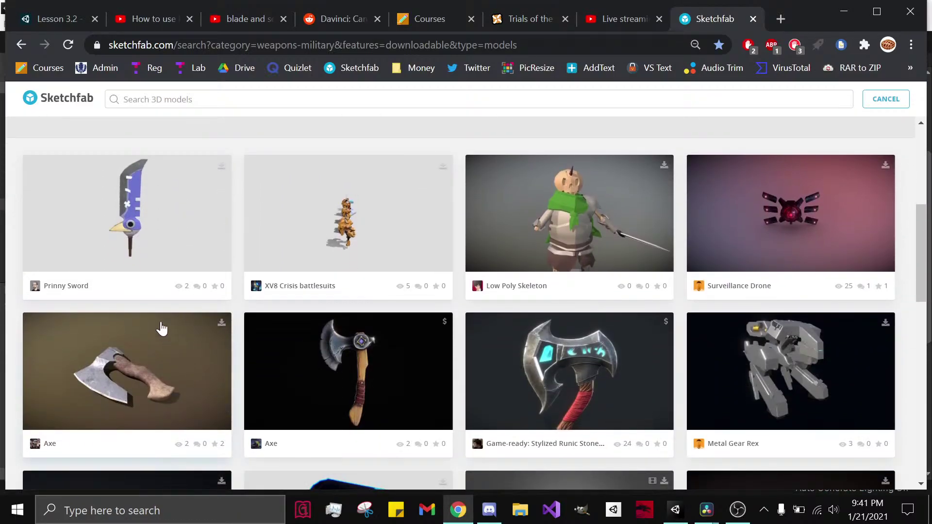
Step: Open the Prinny Sword model in a separate tab and examine its preview, description and license
middle_click(143, 243)
left_click(726, 19)
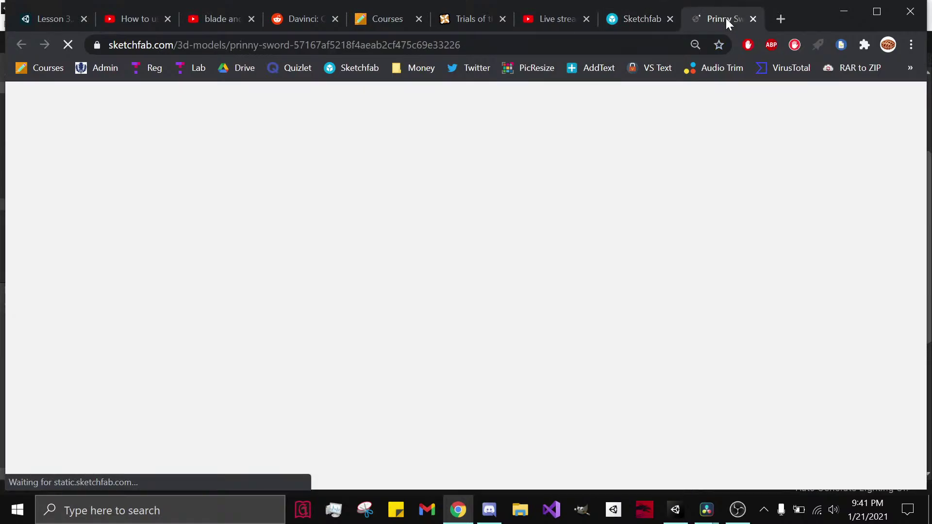
scroll(636, 339, "down", 1)
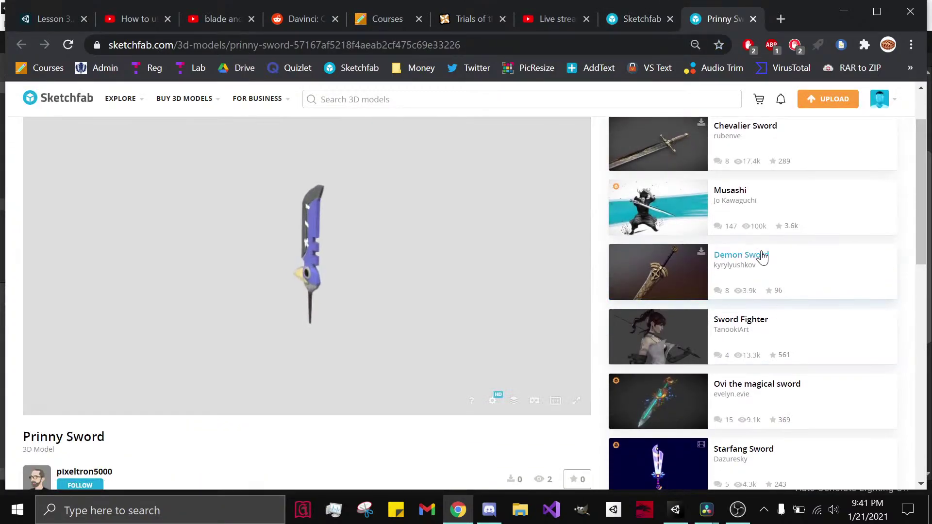
scroll(643, 325, "down", 3)
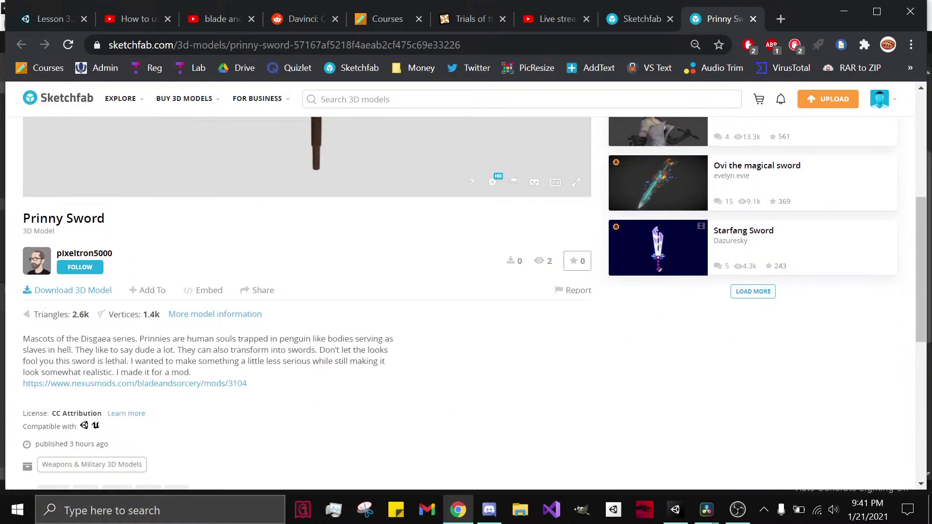
scroll(511, 330, "up", 3)
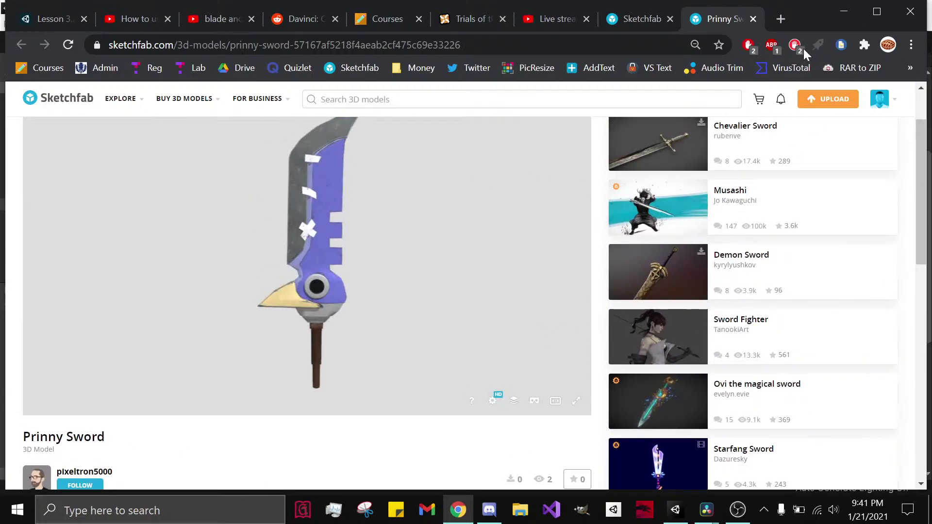
Step: Open the Blade & Sorcery page of Nexus Mods in a new tab and open the Prinny Sword(u8.4) mod from this week's new mods
left_click(779, 23)
left_click(350, 208)
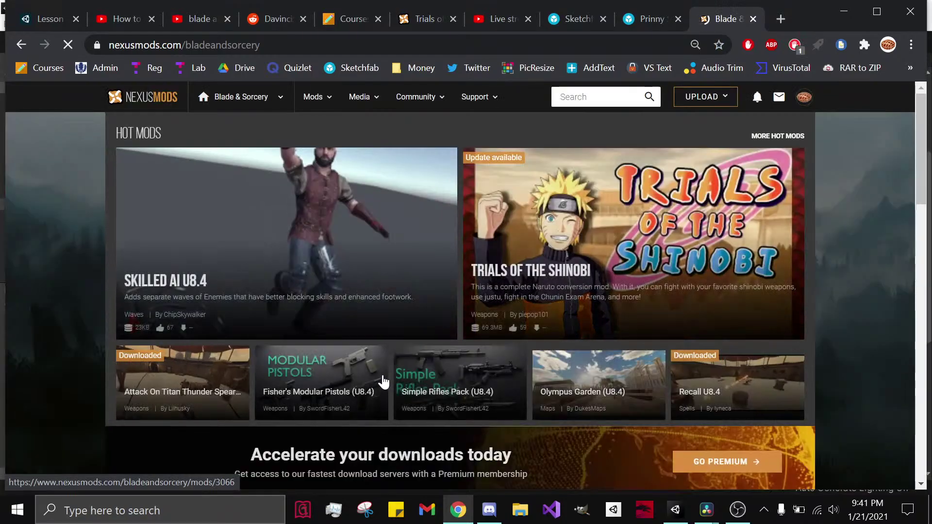
scroll(383, 381, "down", 5)
left_click(208, 193)
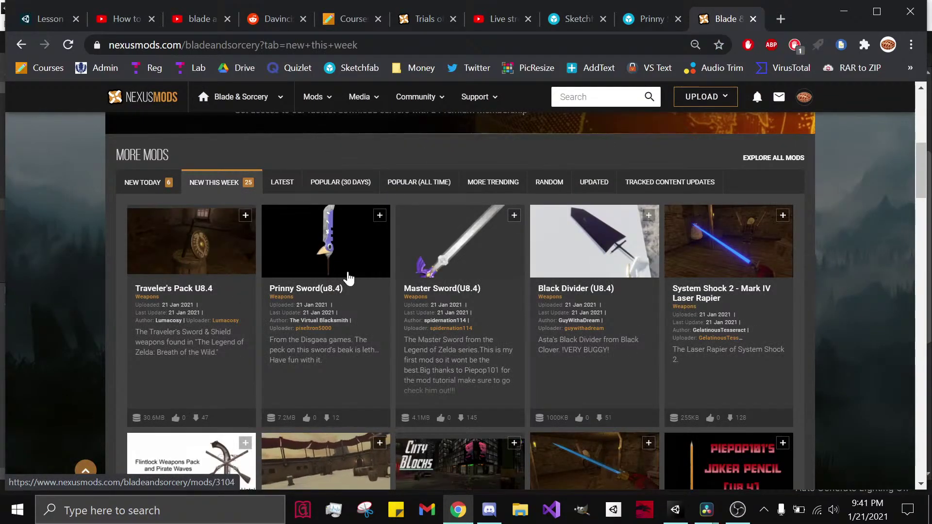
left_click(309, 334)
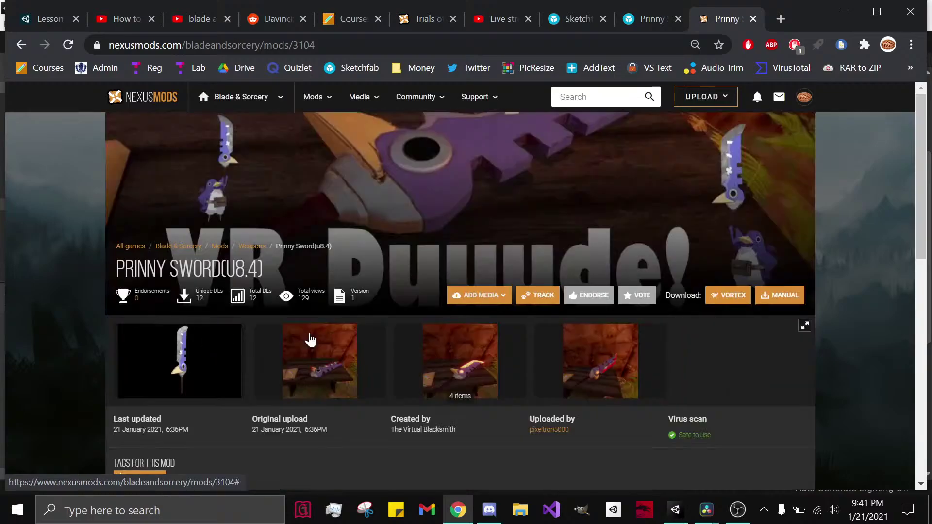
Step: Read the Prinny Sword mod's description and its permissions and credits, and close its page
scroll(362, 417, "down", 6)
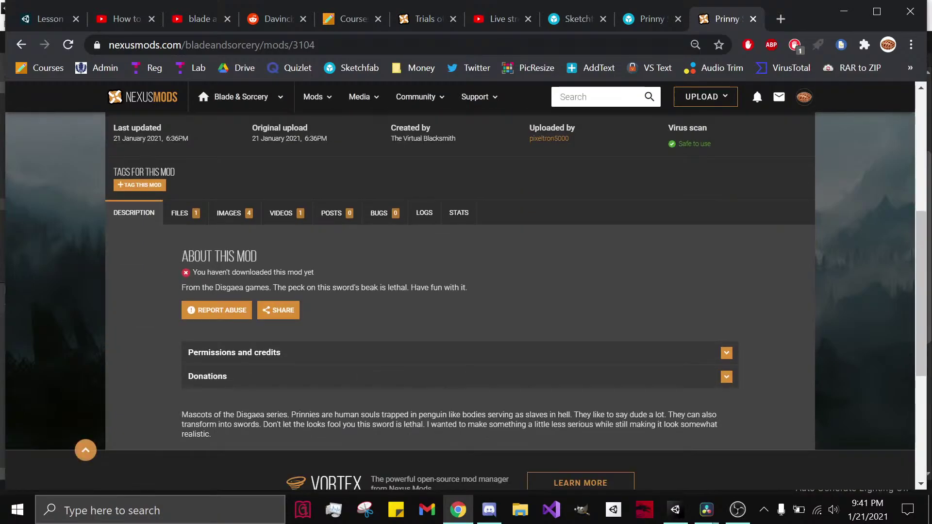
scroll(363, 417, "up", 3)
scroll(362, 418, "down", 3)
left_click(244, 365)
scroll(242, 358, "down", 5)
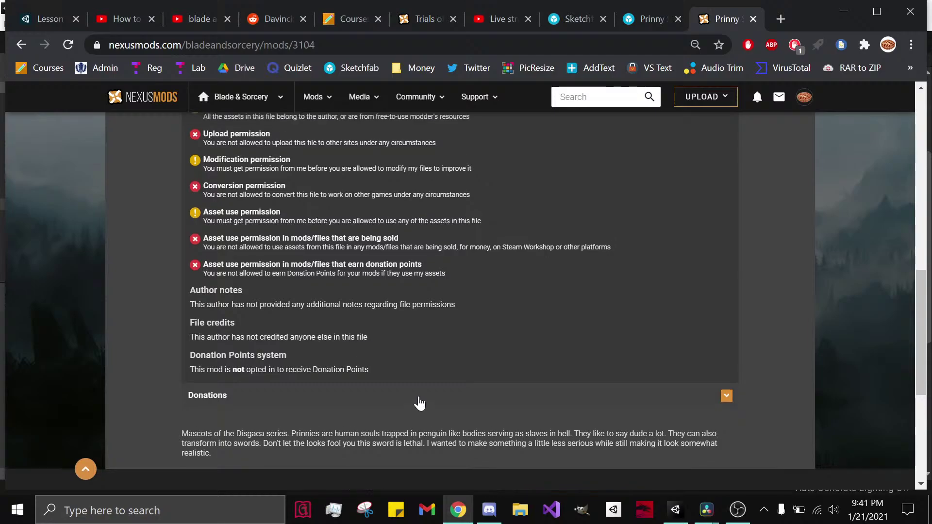
scroll(420, 403, "up", 8)
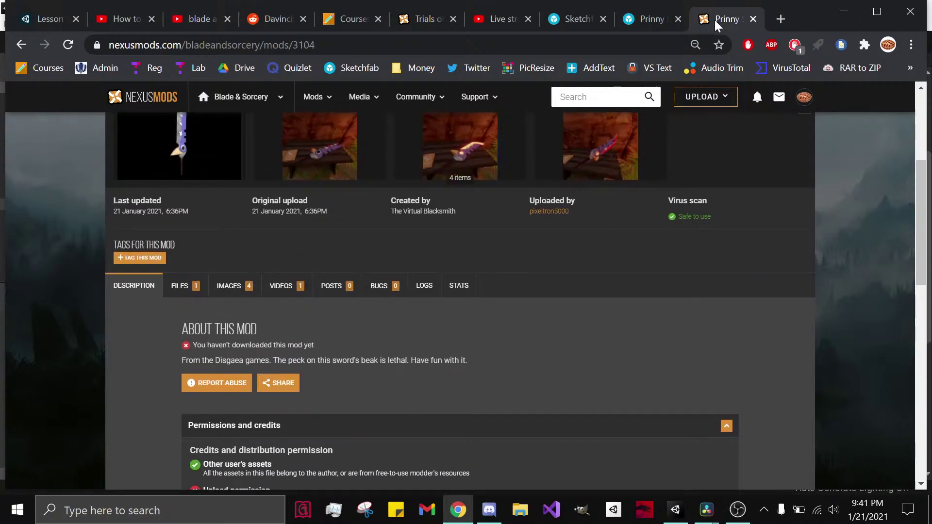
middle_click(714, 19)
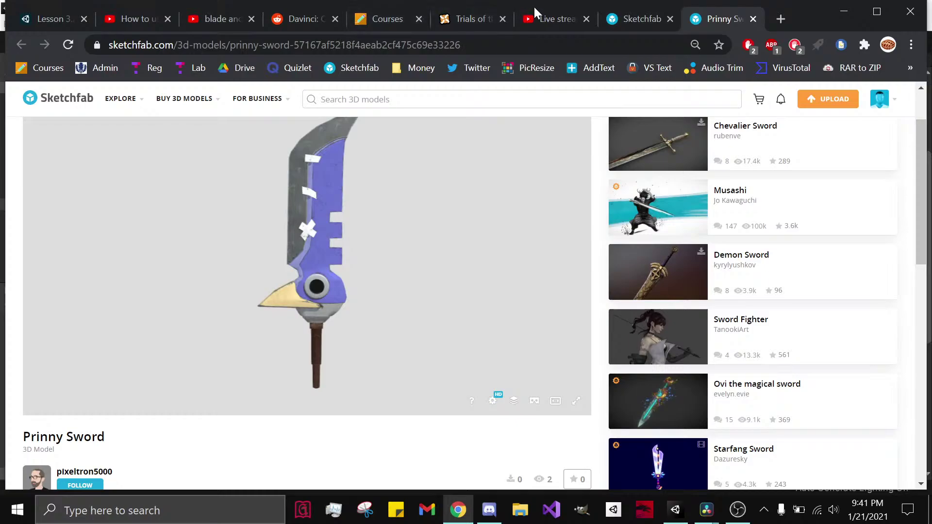
Step: Check the live chat and the concurrent viewers chart of the stream in YouTube Studio
left_click(539, 18)
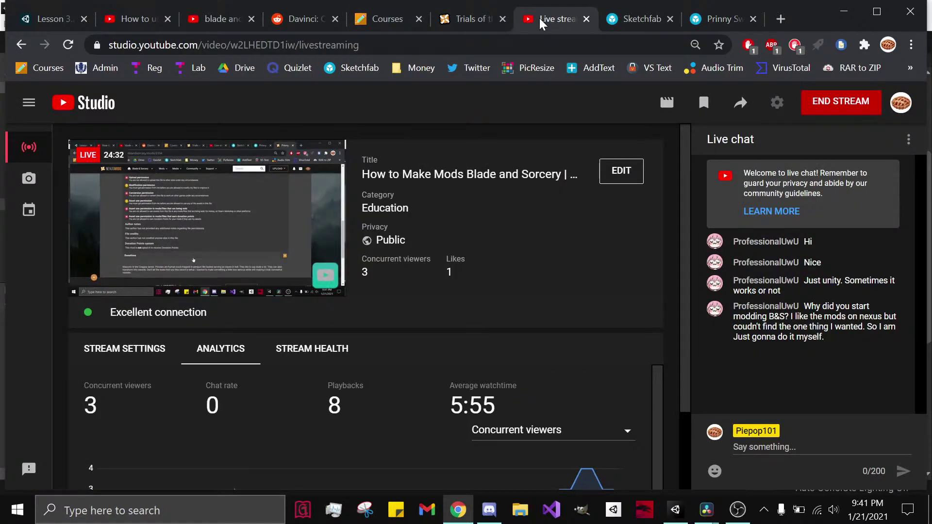
scroll(437, 388, "down", 2)
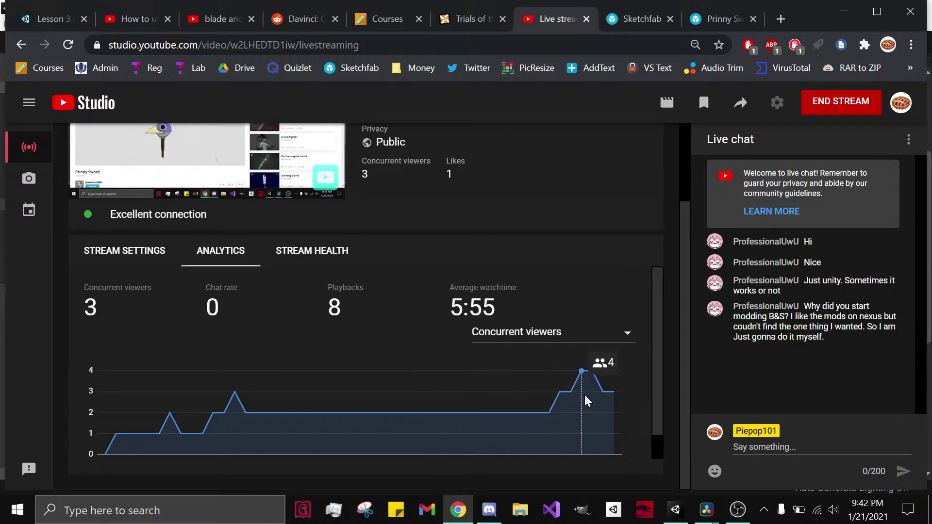
scroll(587, 401, "up", 2)
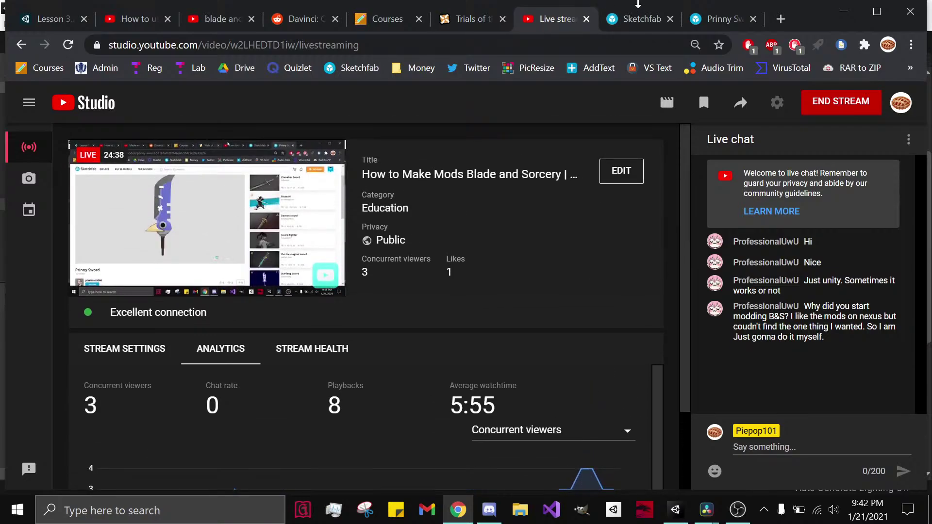
left_click(637, 18)
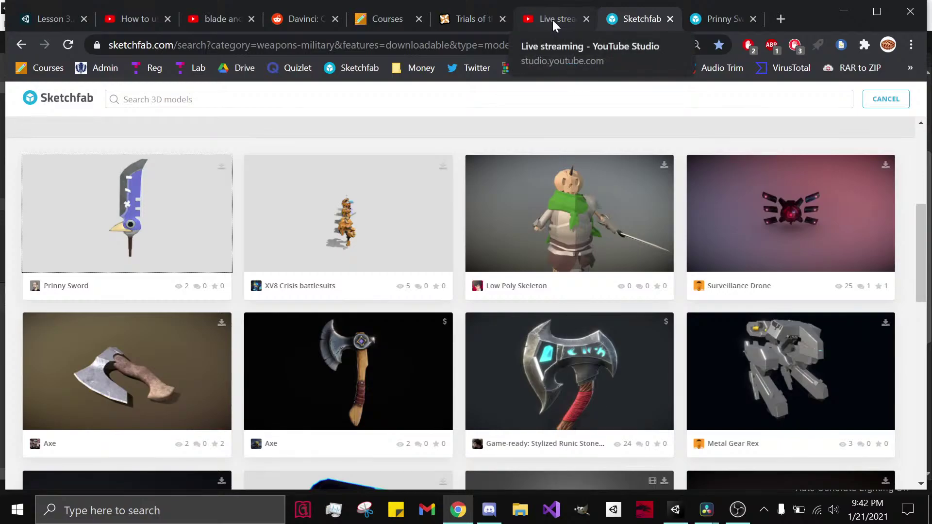
left_click(553, 20)
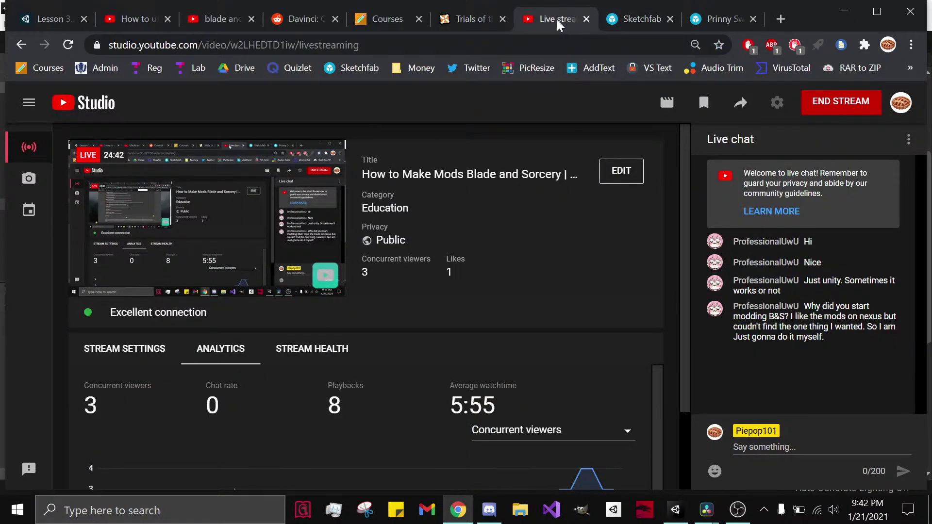
Step: Return to the Sketchfab listing, close the Prinny Sword page, browse the Weapons & Military models and open Shark in a separate tab
left_click(641, 13)
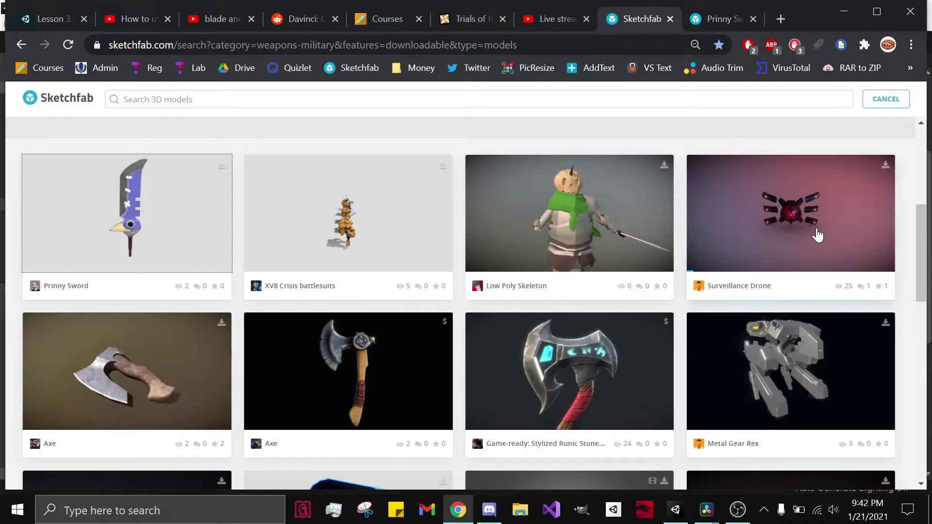
scroll(471, 216, "up", 6)
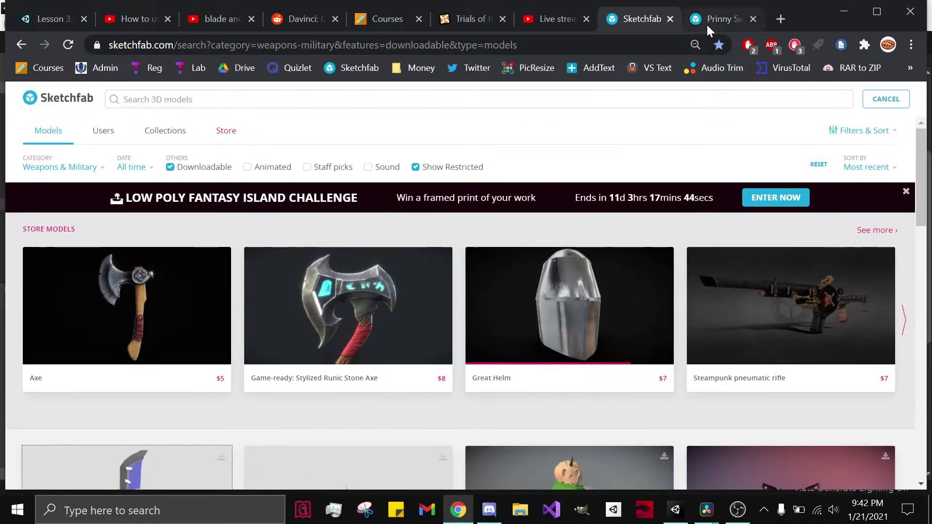
middle_click(707, 23)
scroll(425, 241, "down", 3)
scroll(435, 259, "up", 3)
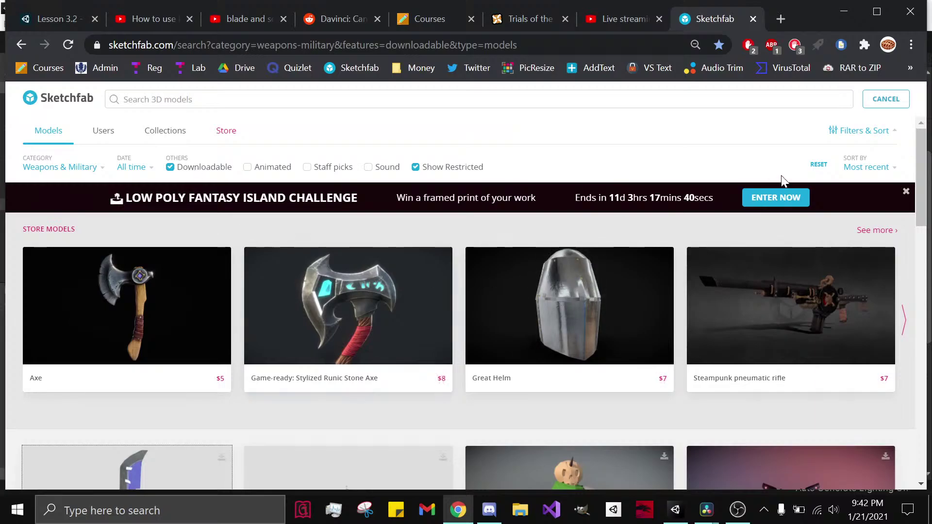
scroll(493, 287, "down", 9)
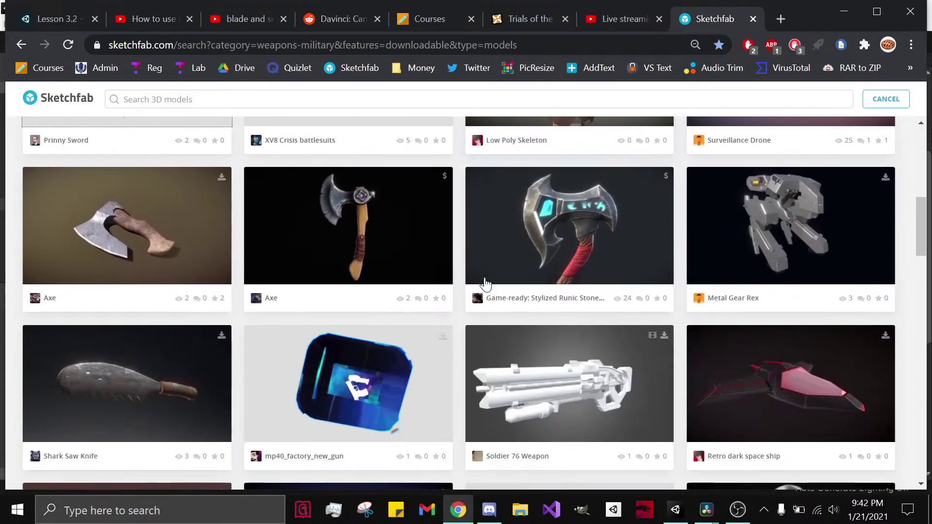
scroll(458, 265, "down", 5)
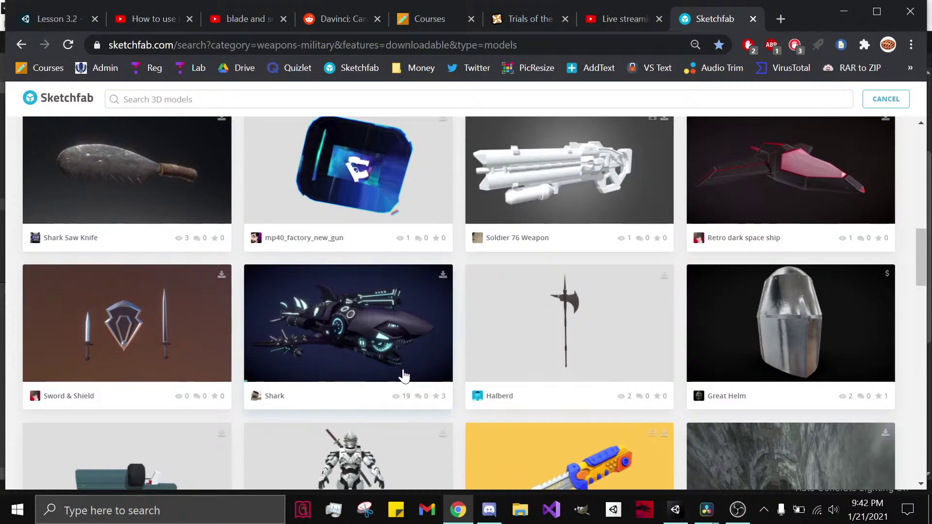
middle_click(388, 369)
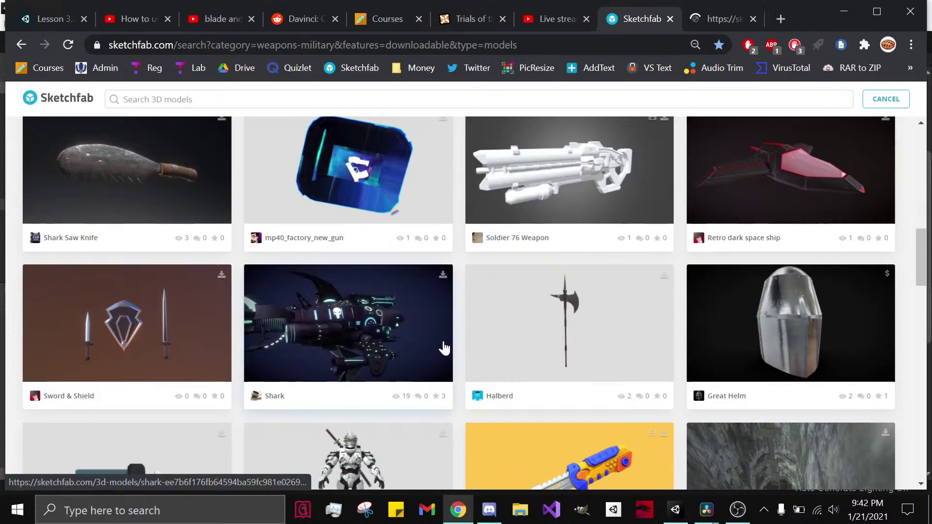
Step: Browse further down the downloadable Weapons & Military models, checking the live stream's chat in between
scroll(462, 333, "down", 5)
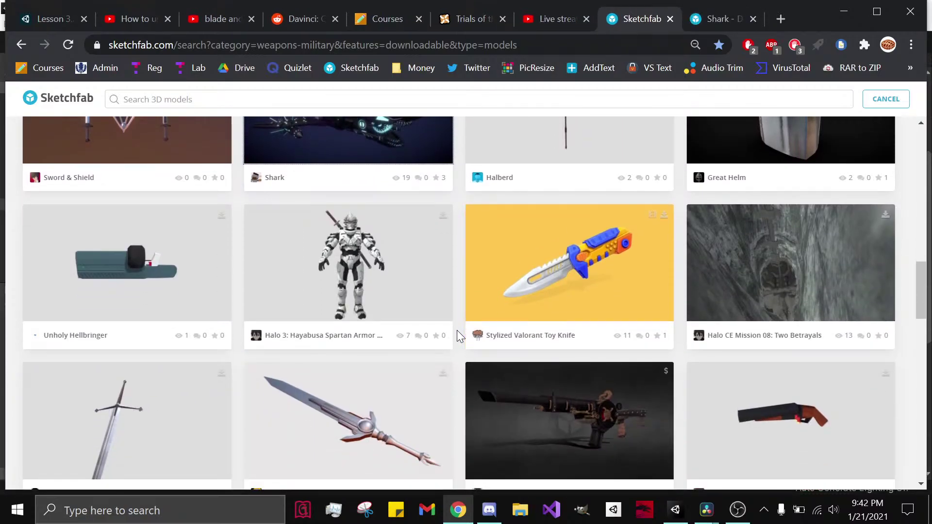
scroll(459, 335, "down", 2)
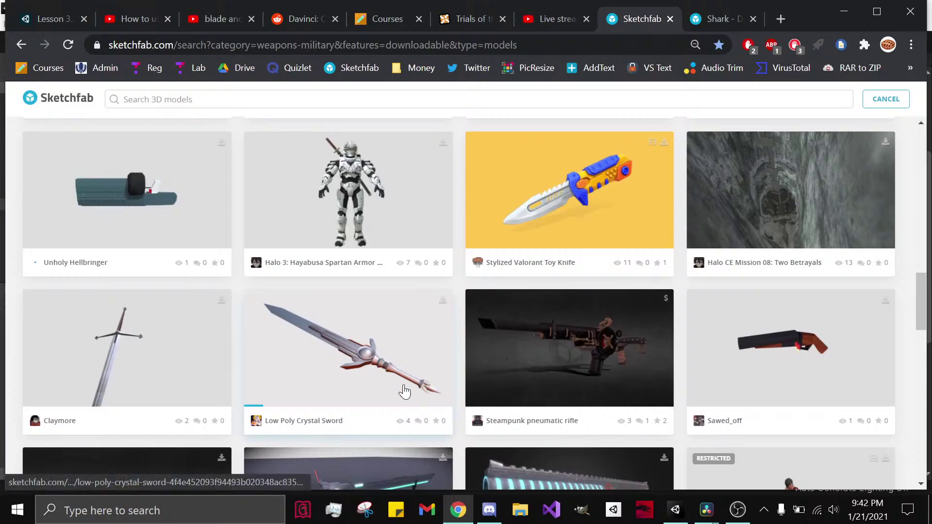
left_click(550, 21)
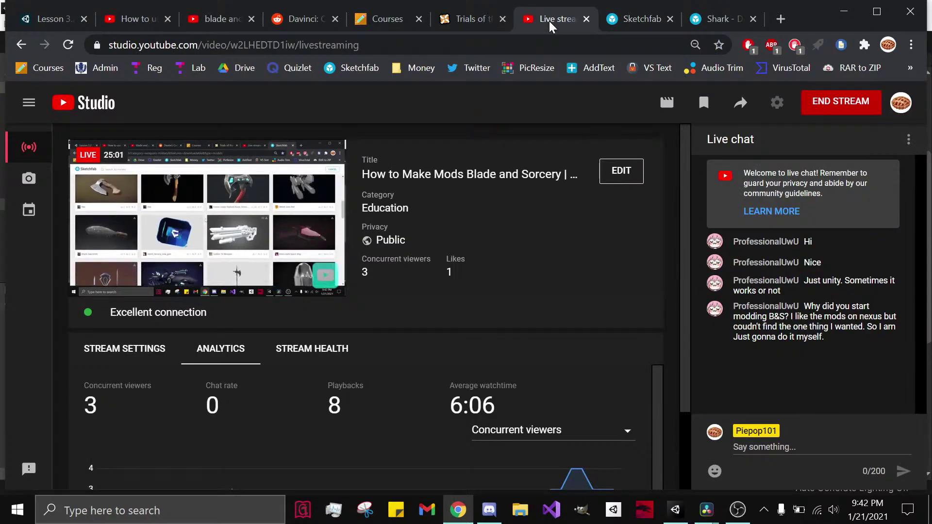
left_click(633, 19)
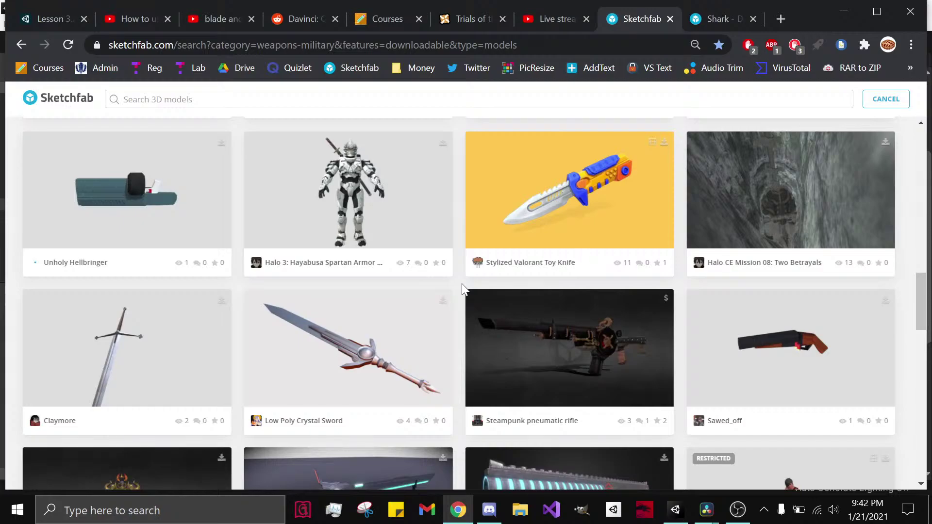
scroll(459, 273, "down", 4)
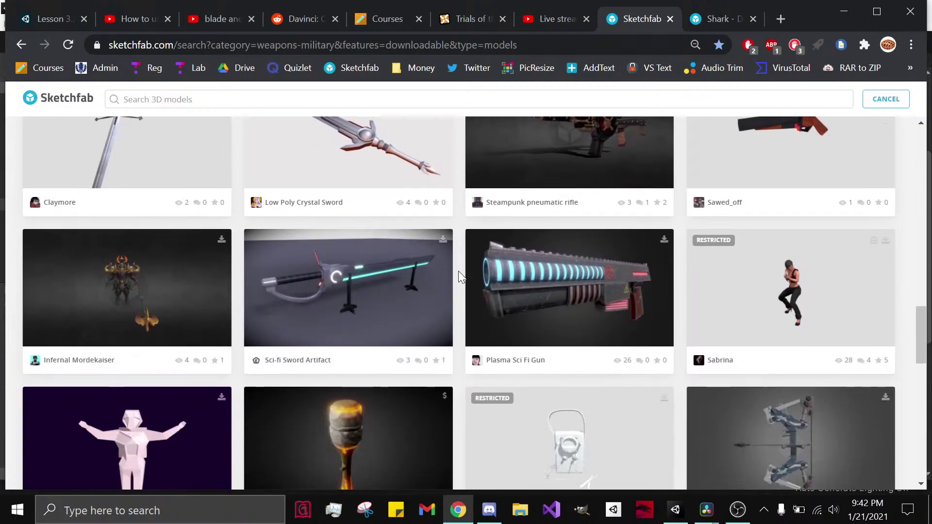
scroll(458, 271, "down", 1)
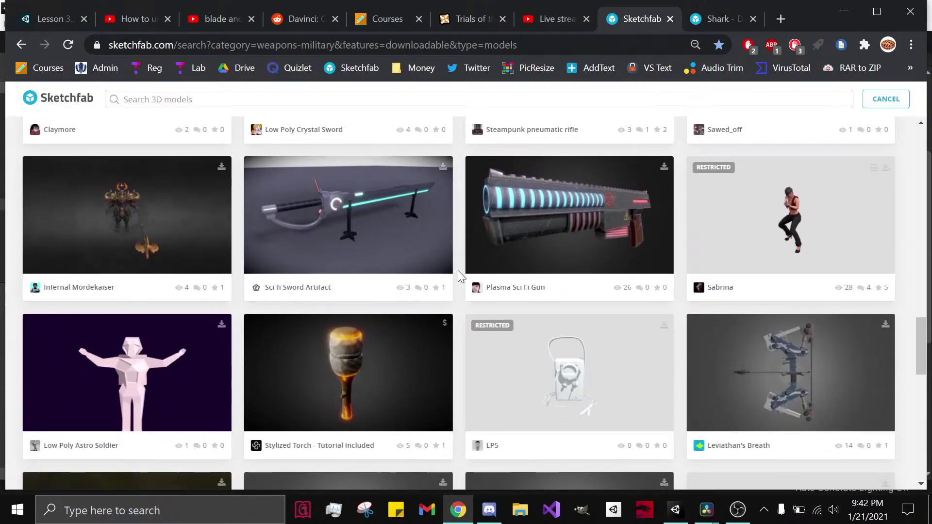
scroll(459, 270, "down", 3)
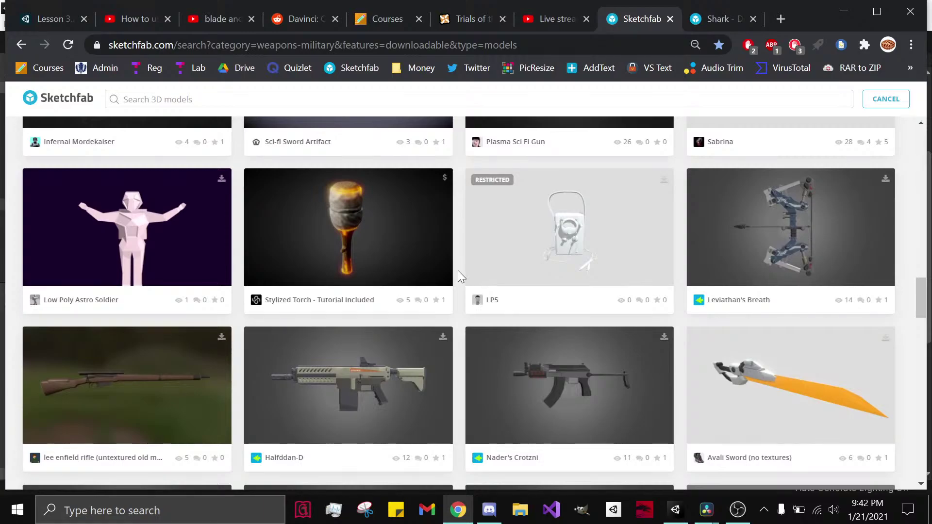
Step: Examine the Shark model by rotating its 3D preview, read its details and license, and close its page
left_click(700, 20)
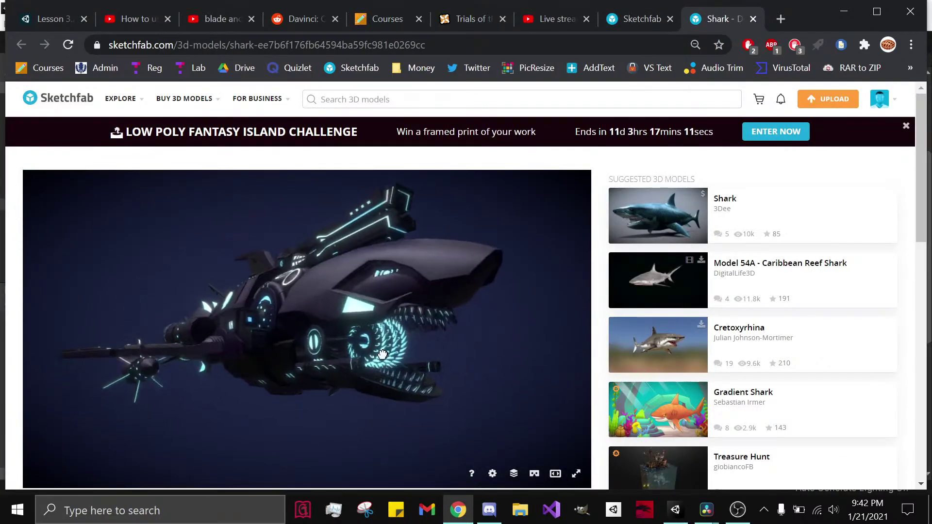
mouse_move(383, 354)
left_mouse_down()
mouse_move(311, 404)
mouse_move(453, 370)
mouse_move(441, 388)
mouse_move(447, 369)
mouse_move(332, 364)
mouse_move(359, 359)
mouse_move(308, 370)
mouse_move(369, 359)
mouse_move(269, 354)
mouse_move(145, 374)
mouse_move(93, 410)
left_mouse_up()
scroll(356, 358, "up", 4)
scroll(357, 358, "down", 5)
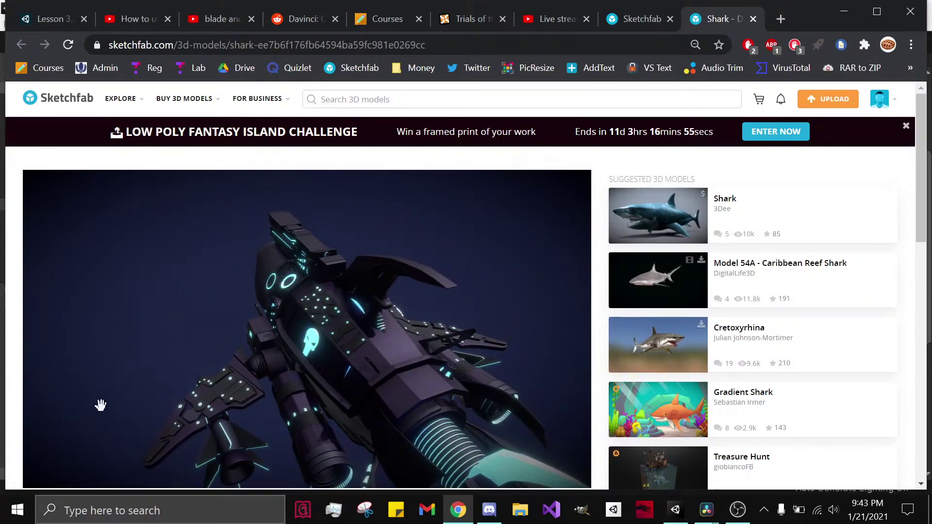
scroll(602, 343, "down", 5)
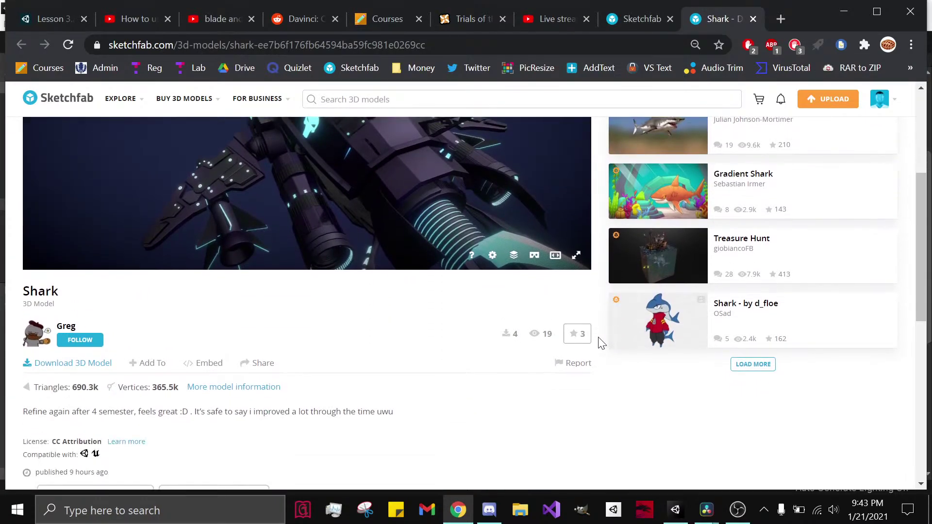
scroll(602, 343, "up", 5)
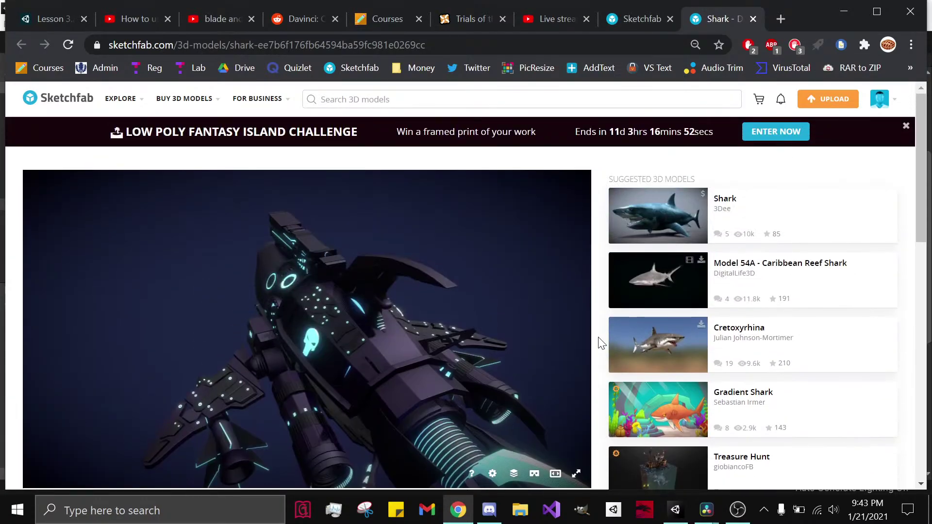
middle_click(721, 21)
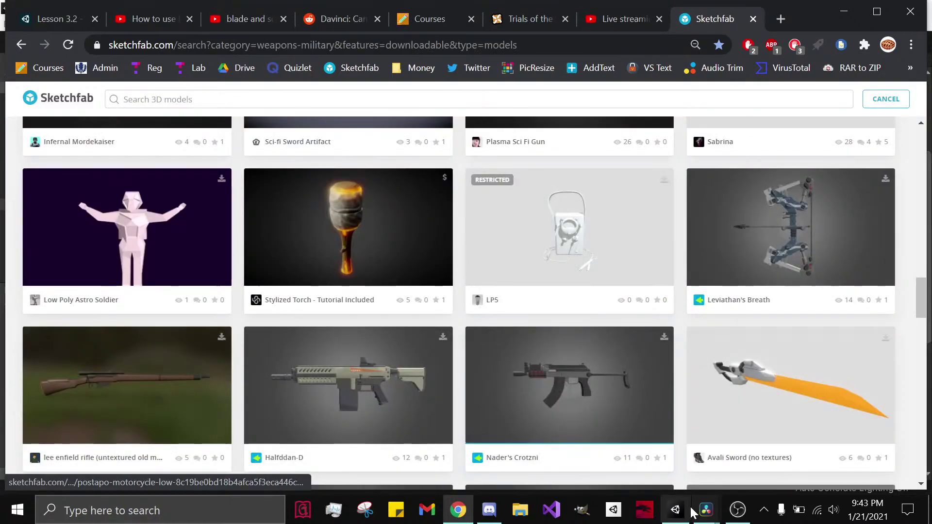
Step: Close the Sketchfab listing and check the live stream's chat and analytics in YouTube Studio
left_click(678, 511)
left_click(459, 510)
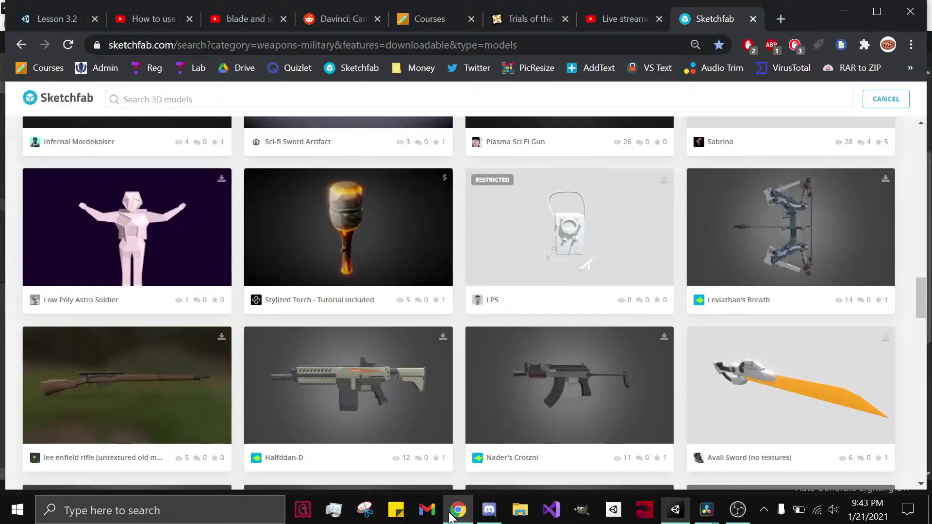
middle_click(693, 19)
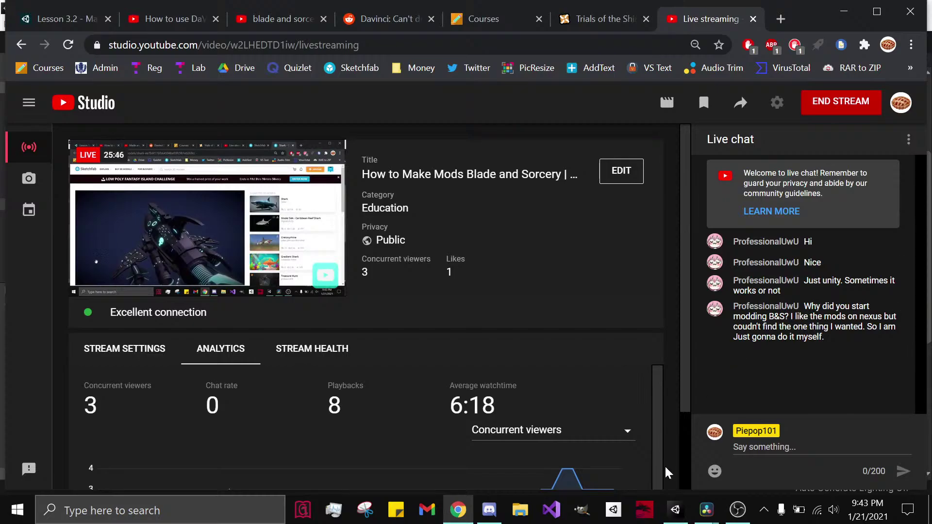
scroll(621, 454, "down", 1)
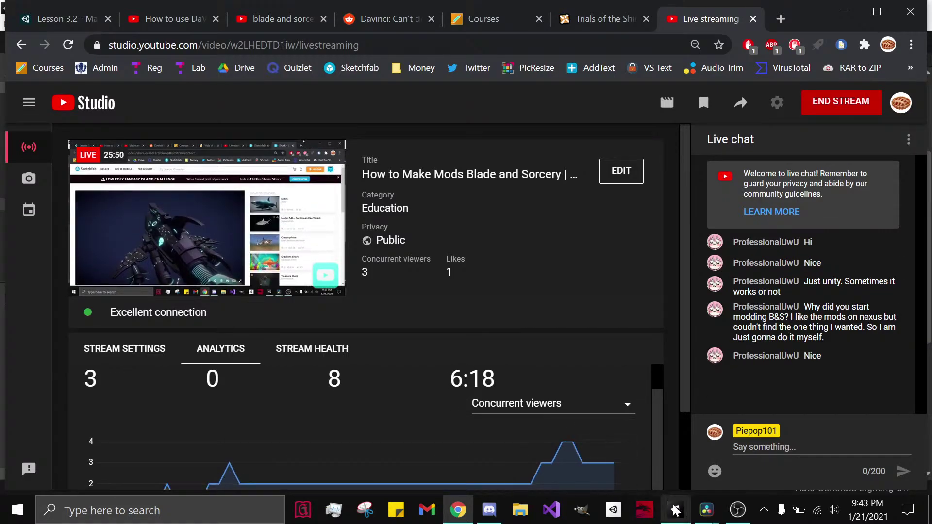
Step: Switch to Unity, review the Handle's left and right orientation objects in the scene, and save the scene
mouse_move(675, 510)
left_click(681, 479)
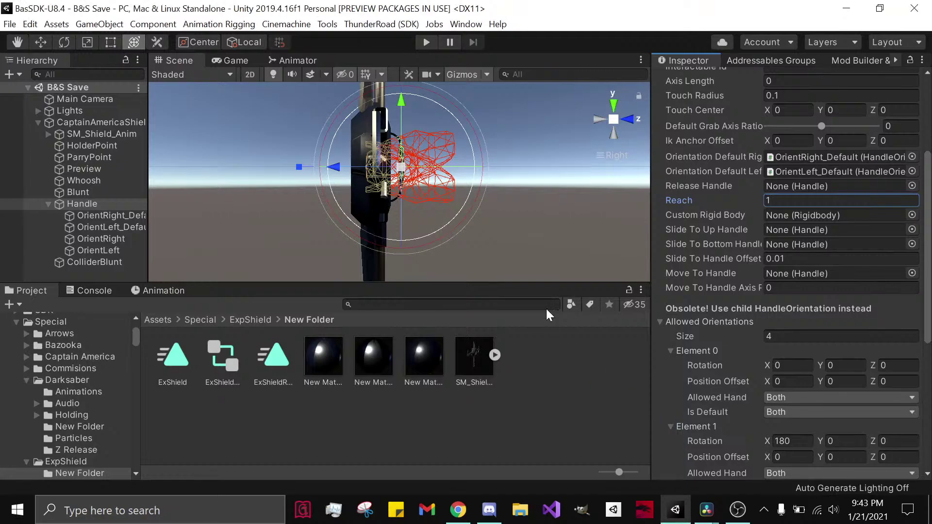
left_click(89, 215)
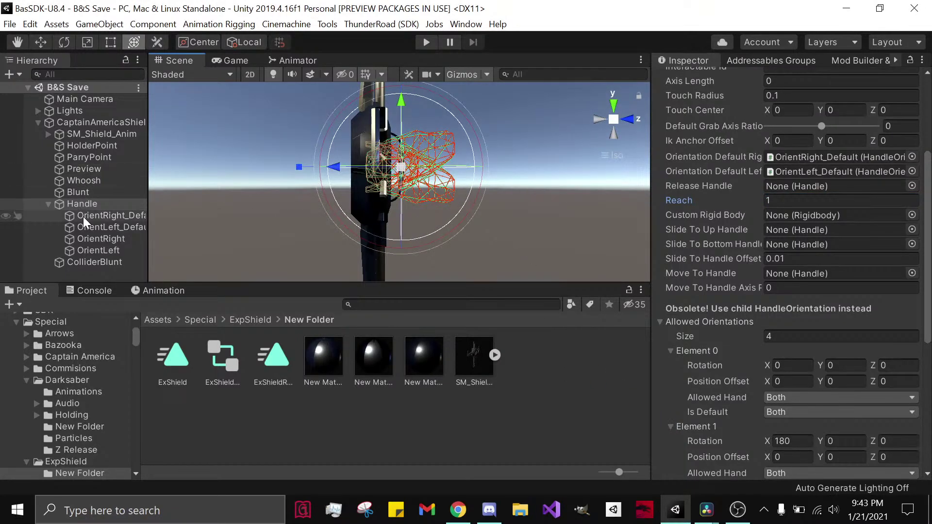
left_click(89, 209)
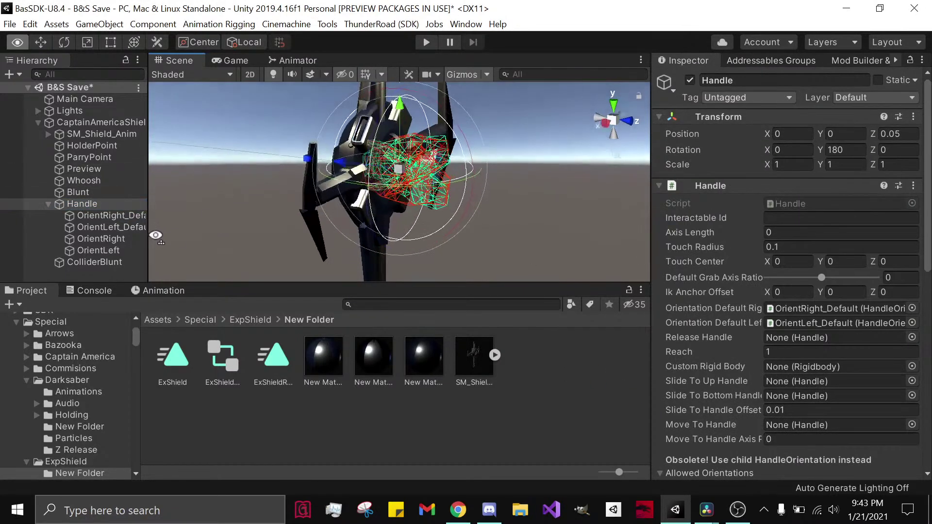
left_click(97, 250)
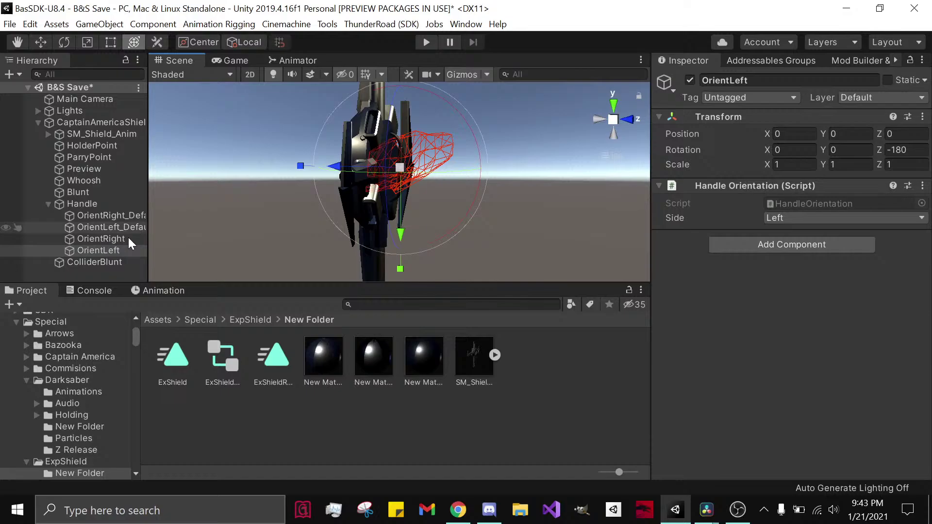
left_click(102, 238)
left_click(102, 229)
left_click(106, 216)
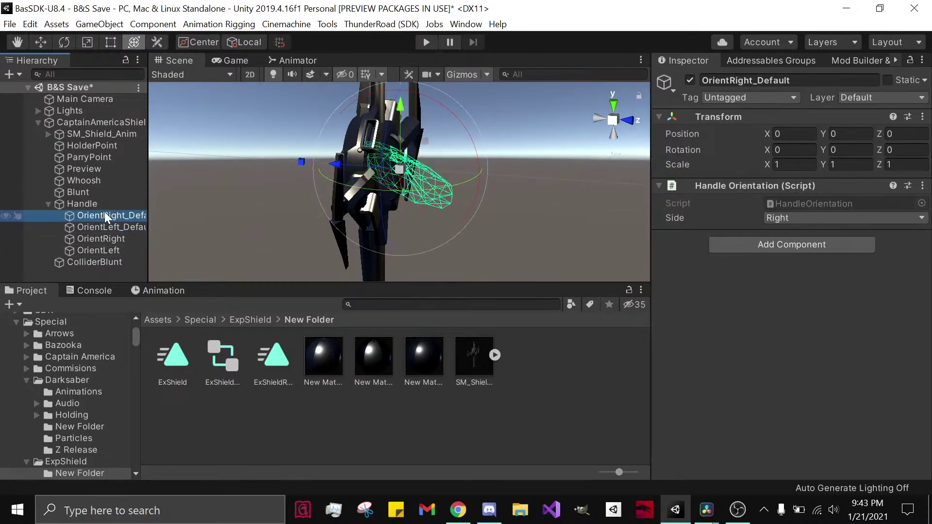
key("ctrl+s")
Step: Examine the Handle, ColliderBlunt and the shield's Body from the side and front
left_click(112, 204)
left_click_drag(310, 219, 359, 170, "alt")
left_click(90, 262)
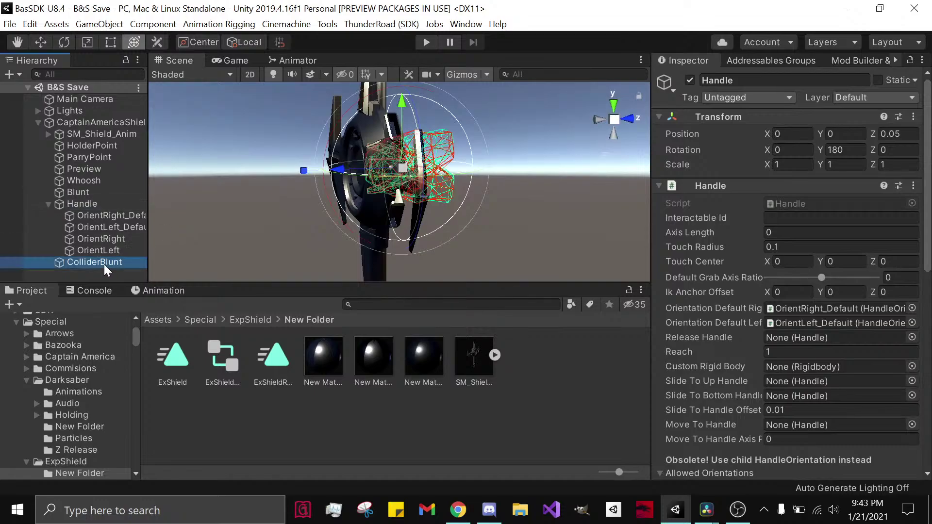
left_click_drag(340, 204, 428, 191, "alt")
left_click(301, 275)
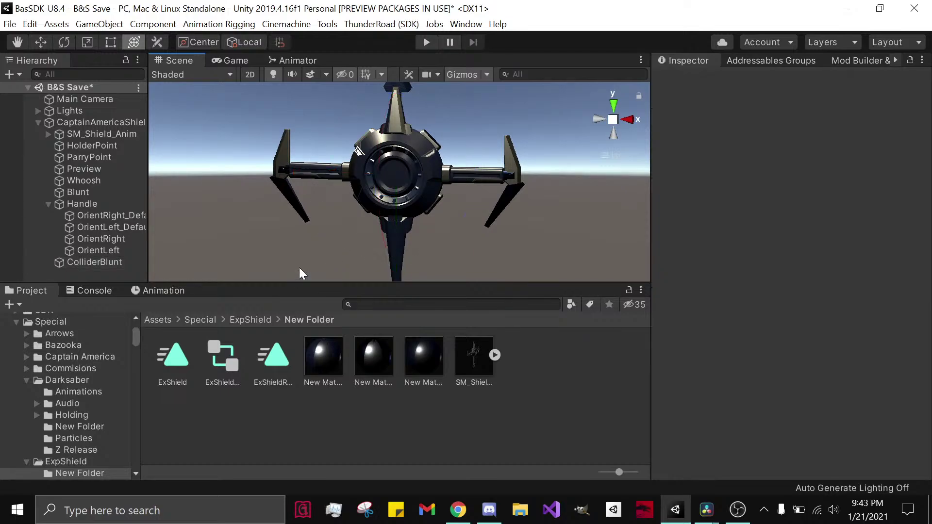
left_click(373, 185)
left_click(305, 245)
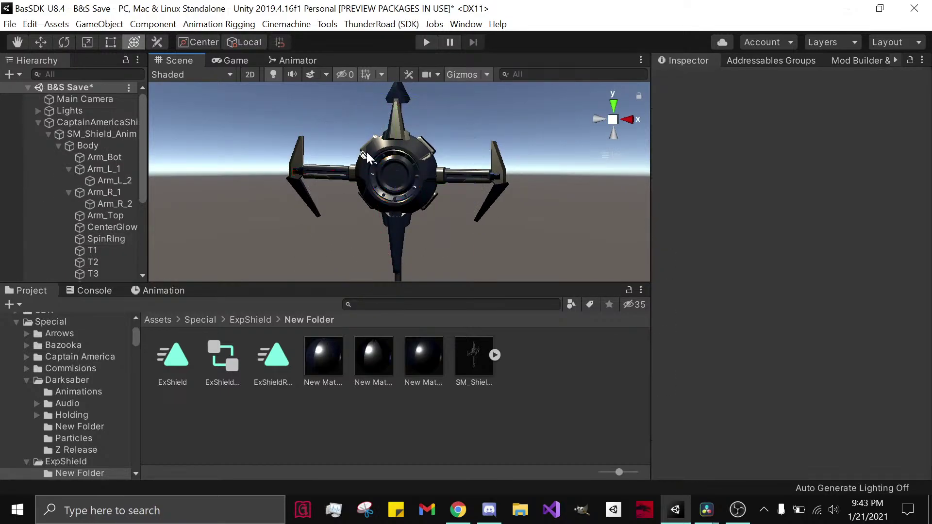
left_click(399, 213)
left_click_drag(399, 214, 477, 204, "alt")
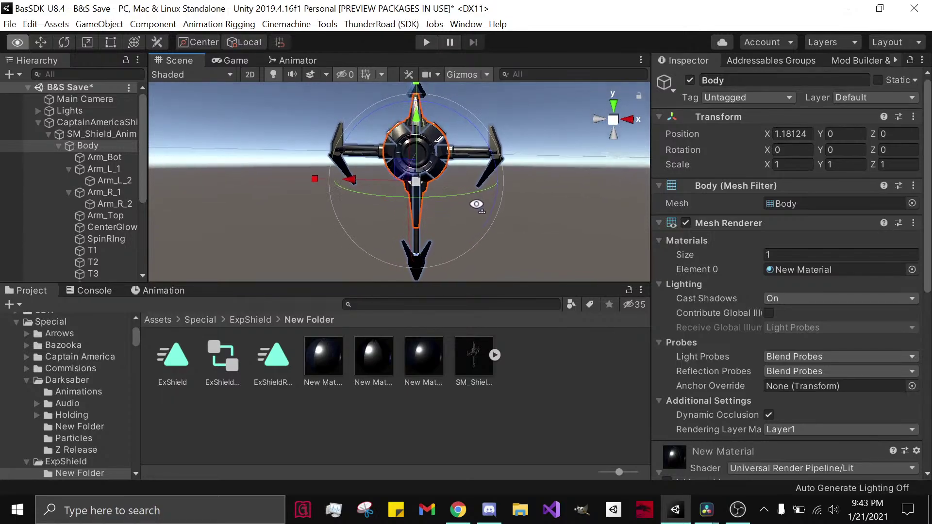
Step: Collapse SM_Shield_Anim, save the scene, and collapse the parent Captain America shield object in the hierarchy
left_click(48, 135)
key("ctrl+s")
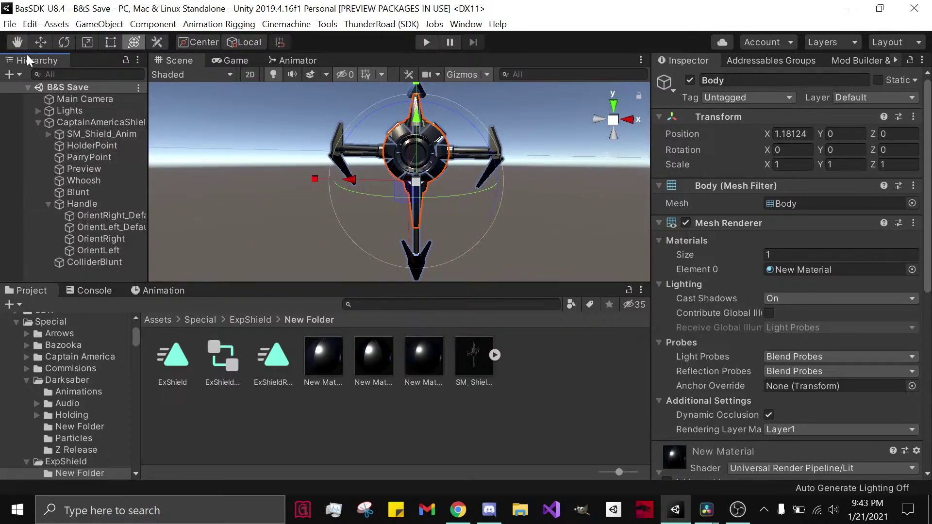
left_click(38, 123)
left_click(38, 123)
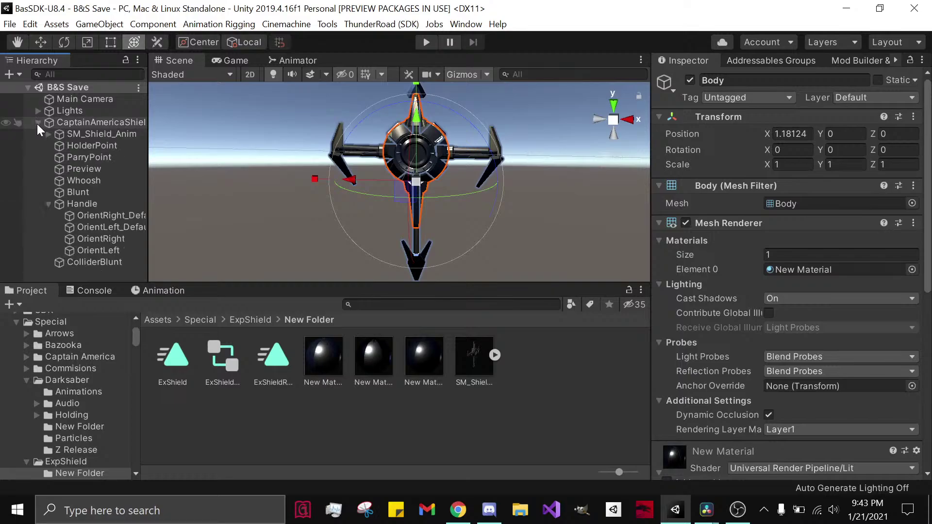
left_click(38, 124)
Step: Preview the ExShield animation on the shield and move its playhead to near the end of the timeline
left_click(95, 290)
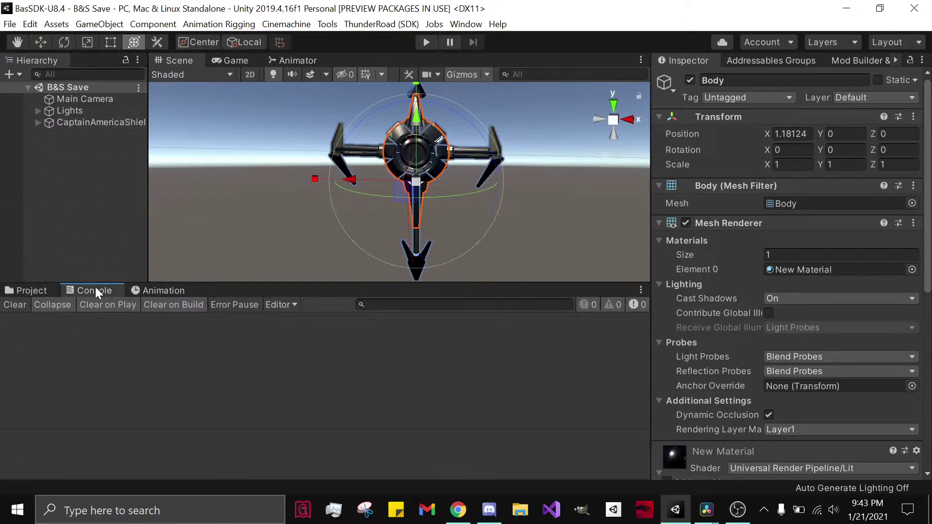
left_click(28, 291)
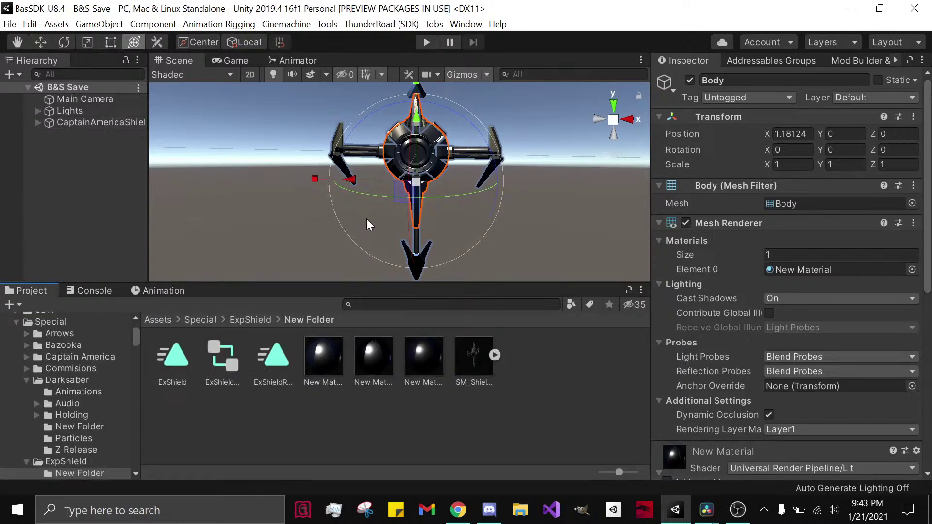
right_click_drag(366, 219, 387, 217)
left_click(163, 291)
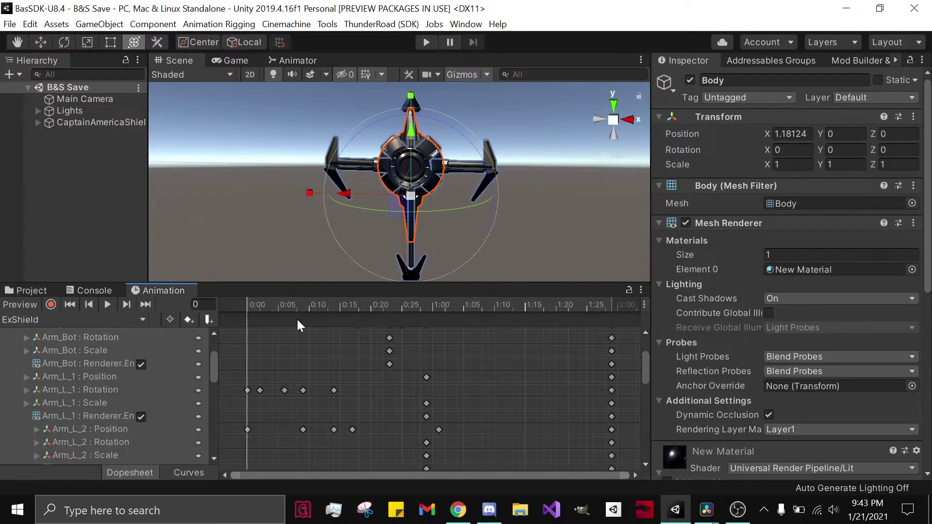
left_click(108, 304)
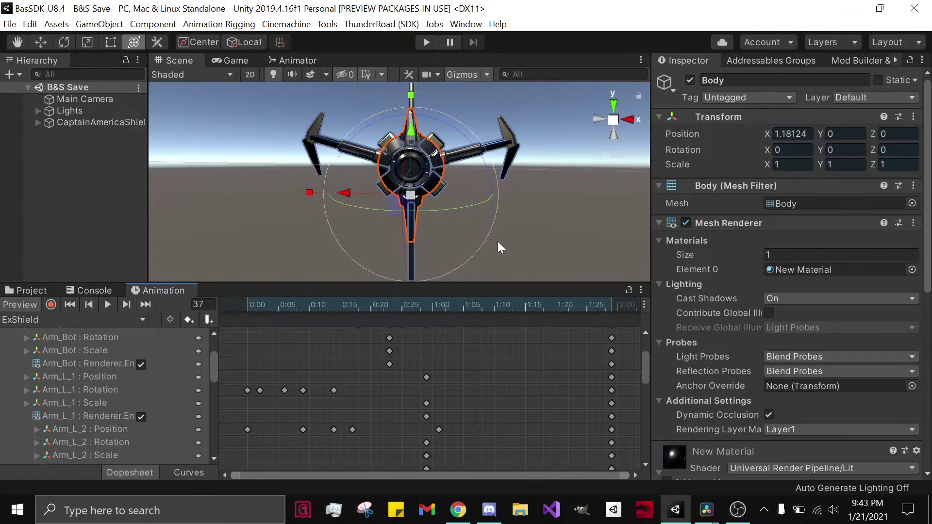
left_click(582, 306)
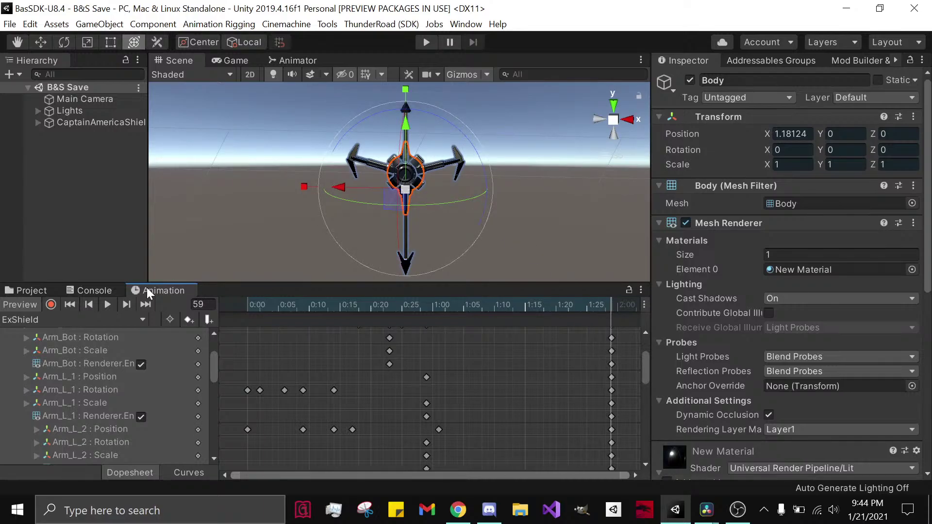
Step: Search the project assets for "explosi" and add the AshExplosion prefab to the scene as a root object
left_click(44, 293)
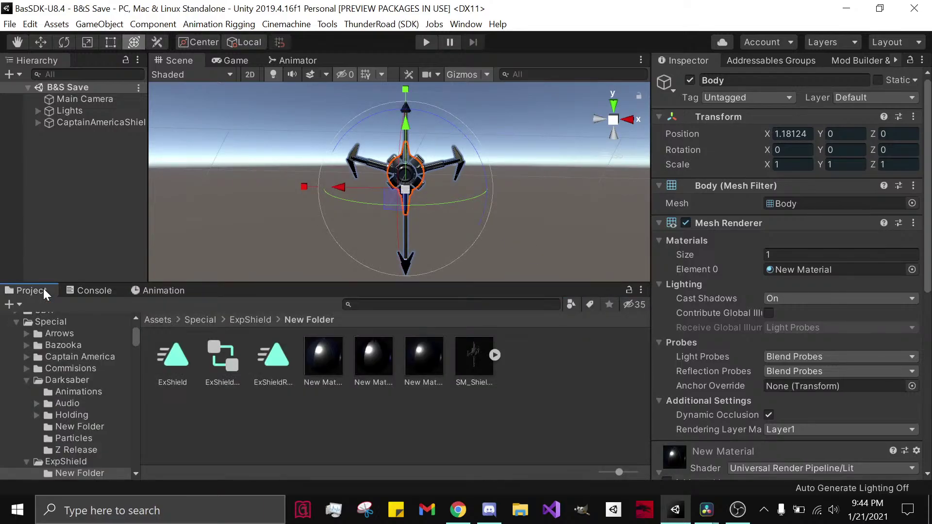
left_click(344, 304)
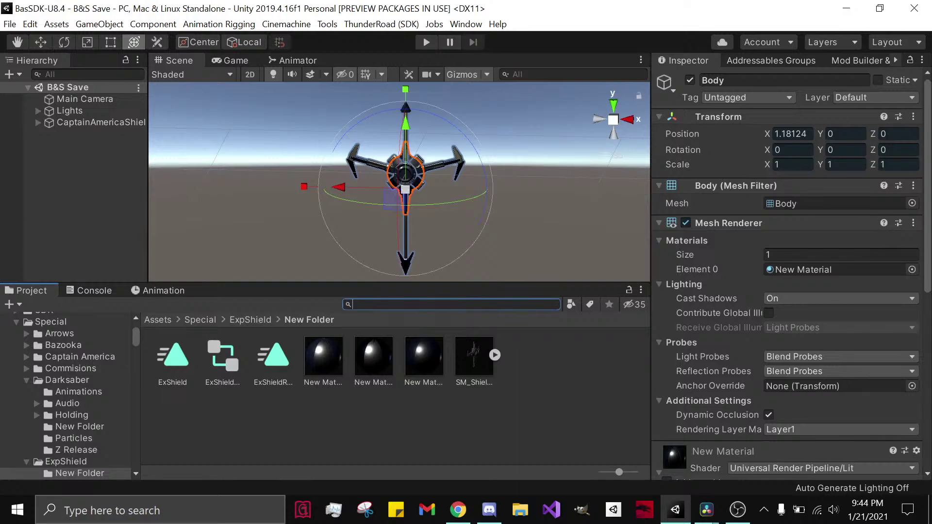
type("explosi")
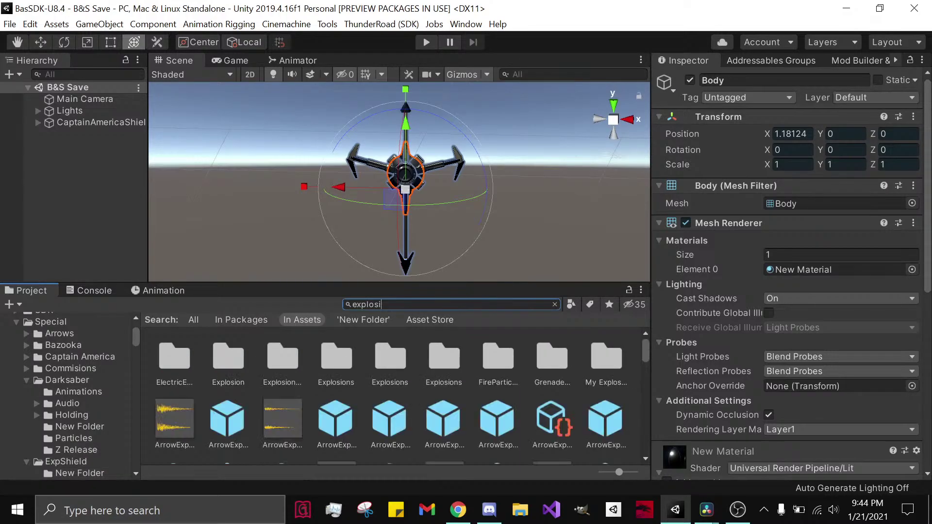
scroll(216, 409, "down", 5)
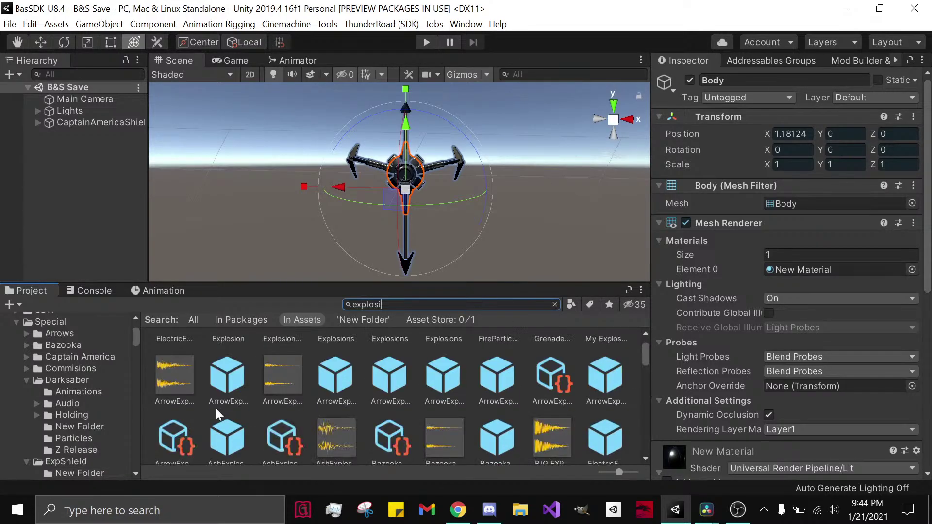
scroll(215, 417, "up", 3)
left_click_drag(223, 411, 83, 213)
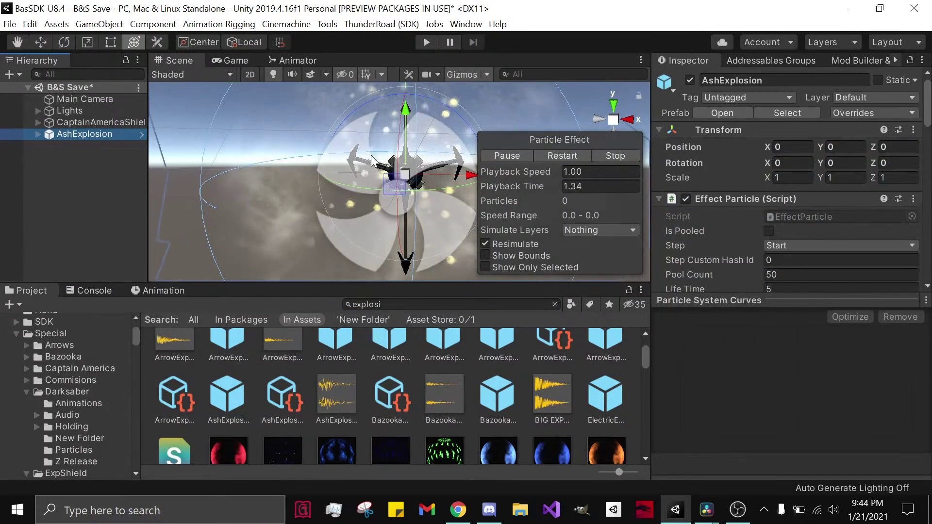
Step: Unpack the AshExplosion prefab and expand it to show its child particle systems
right_click(104, 133)
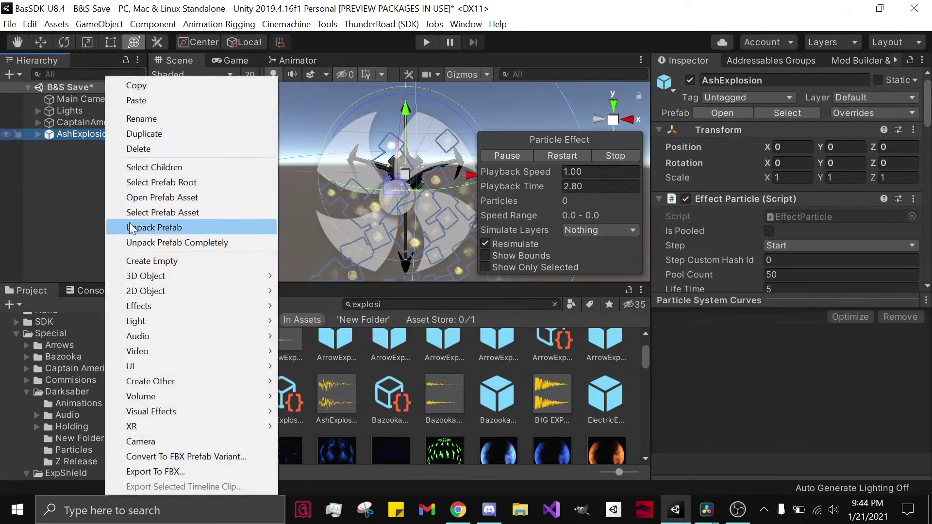
left_click(146, 227)
left_click(38, 134)
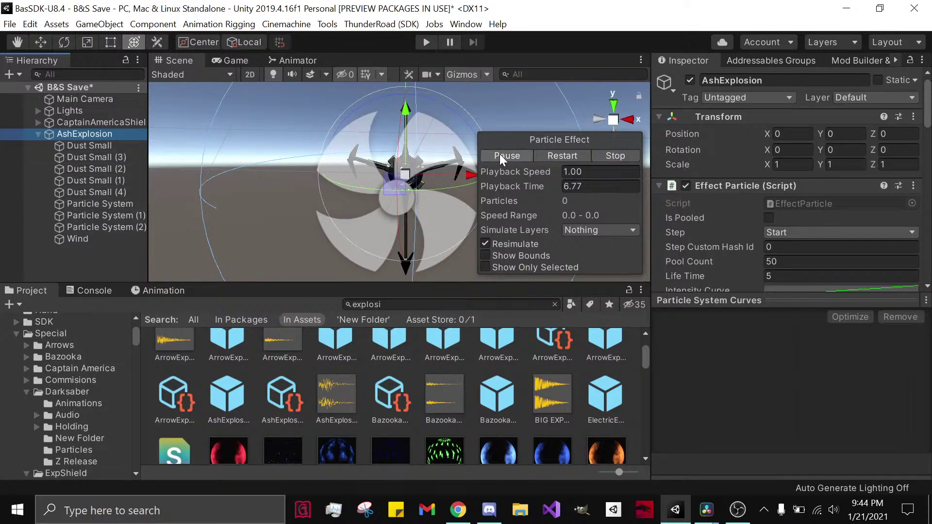
Step: Replay the AshExplosion particle effect several times and examine it around the shield from different angles
scroll(466, 165, "down", 3)
left_click_drag(456, 168, 265, 203, "alt")
scroll(311, 205, "down", 4)
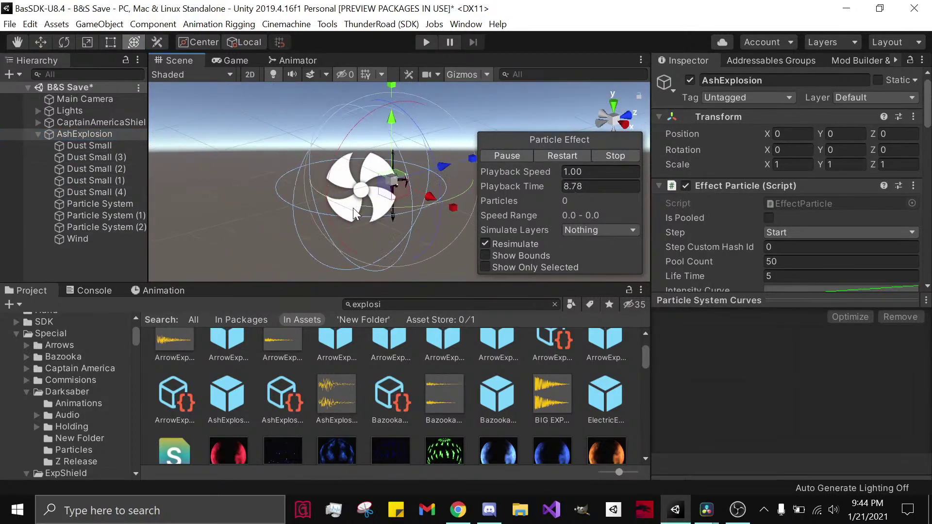
left_click_drag(354, 208, 517, 163, "alt")
left_click(546, 154)
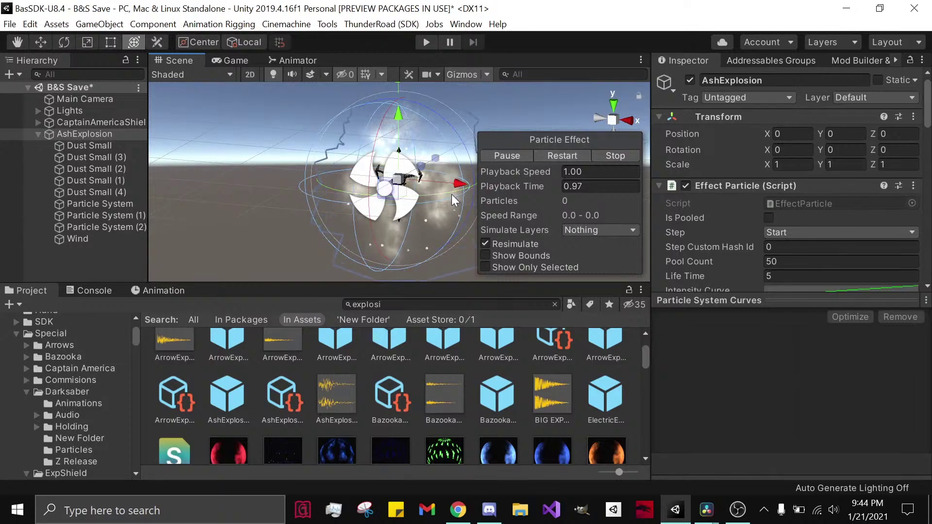
mouse_move(452, 194)
left_mouse_down("alt")
mouse_move(398, 215)
mouse_move(443, 202)
left_mouse_up("alt")
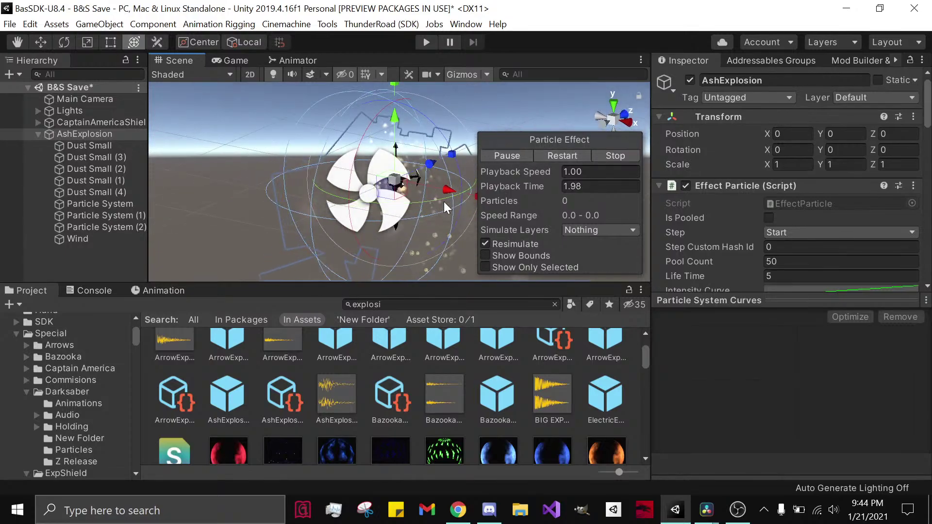
left_click(563, 154)
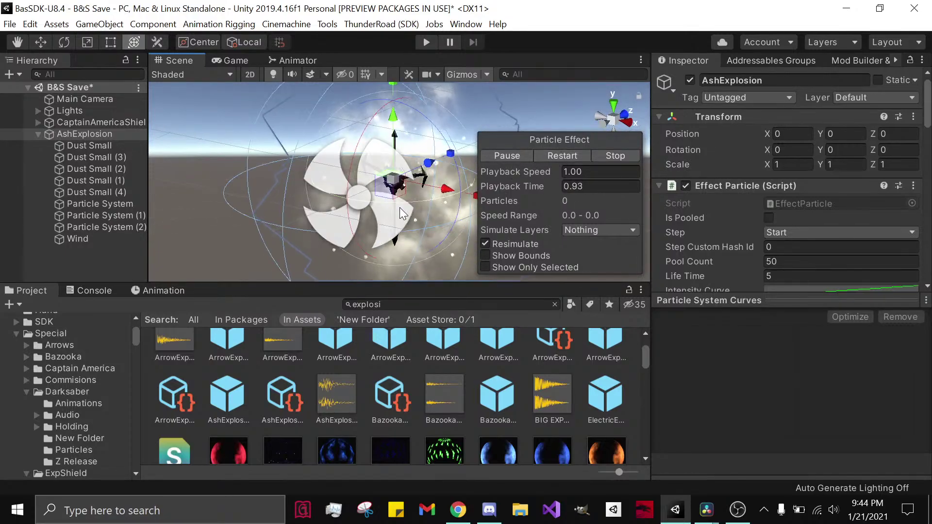
left_click_drag(400, 208, 475, 187, "alt")
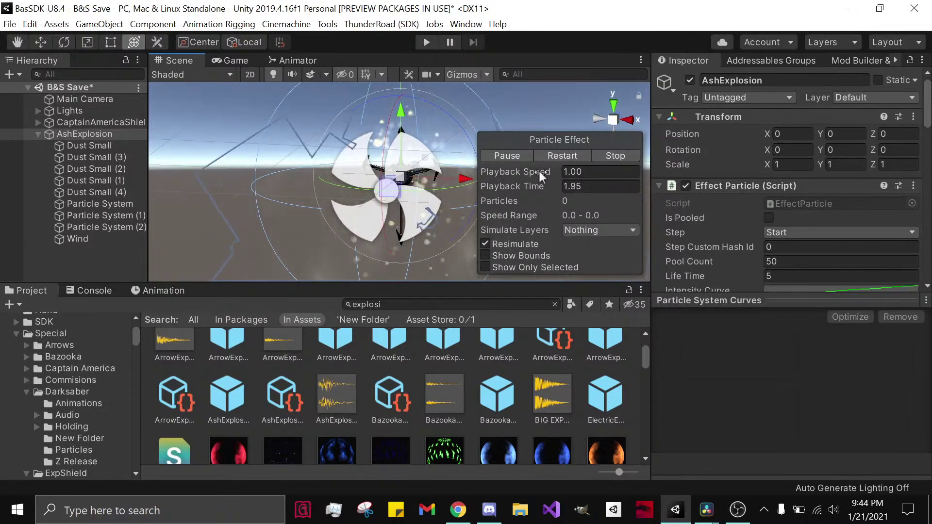
left_click(556, 155)
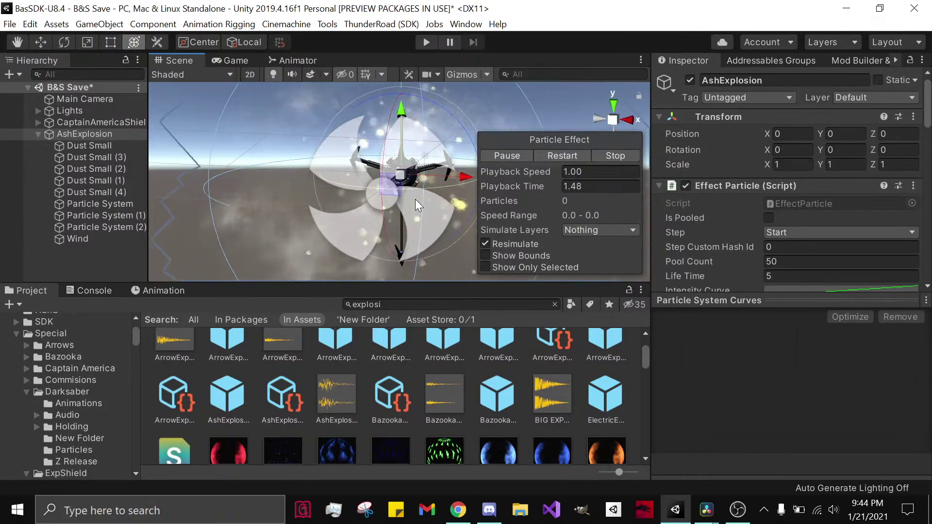
left_click_drag(419, 204, 293, 262, "alt")
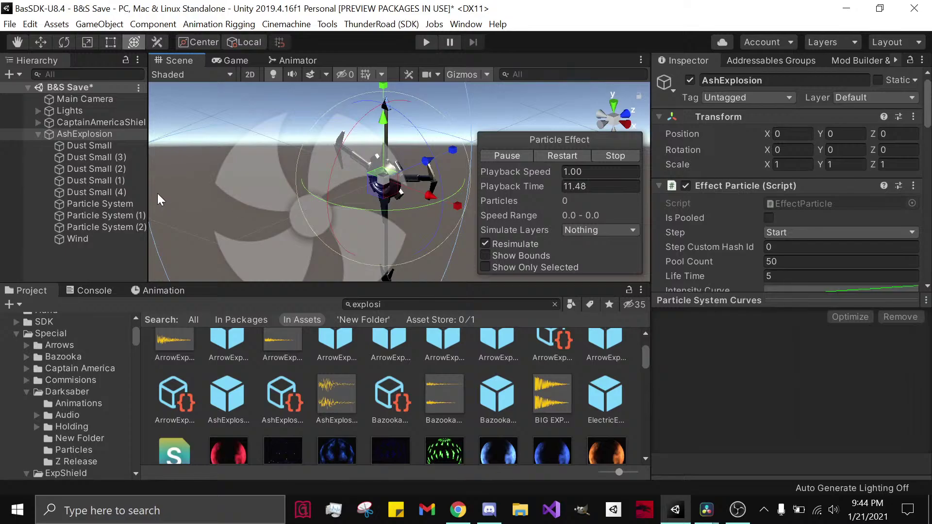
Step: Check the live stream's chat in YouTube Studio and return to Unity
left_click(458, 510)
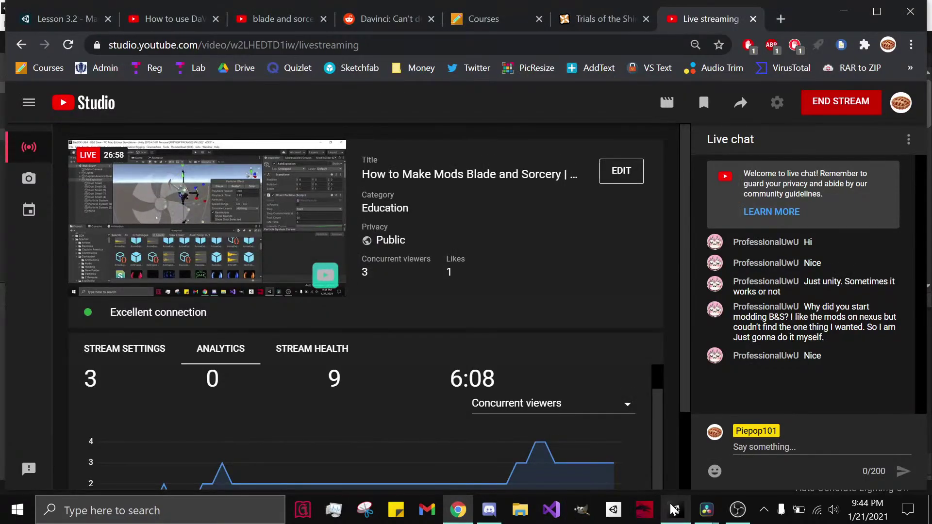
mouse_move(674, 510)
left_click(675, 451)
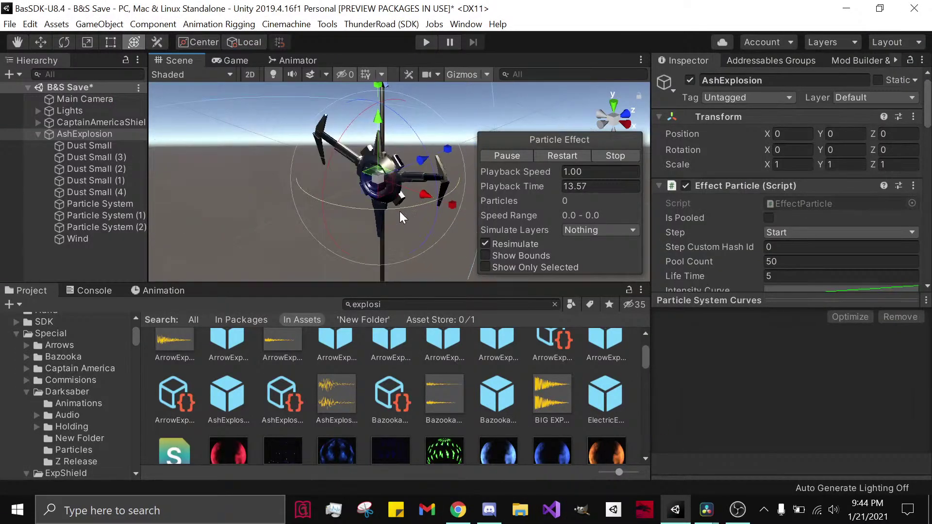
Step: Move Dust Small out of AshExplosion to the scene root, delete AshExplosion, and select Dust Small
left_click(86, 146)
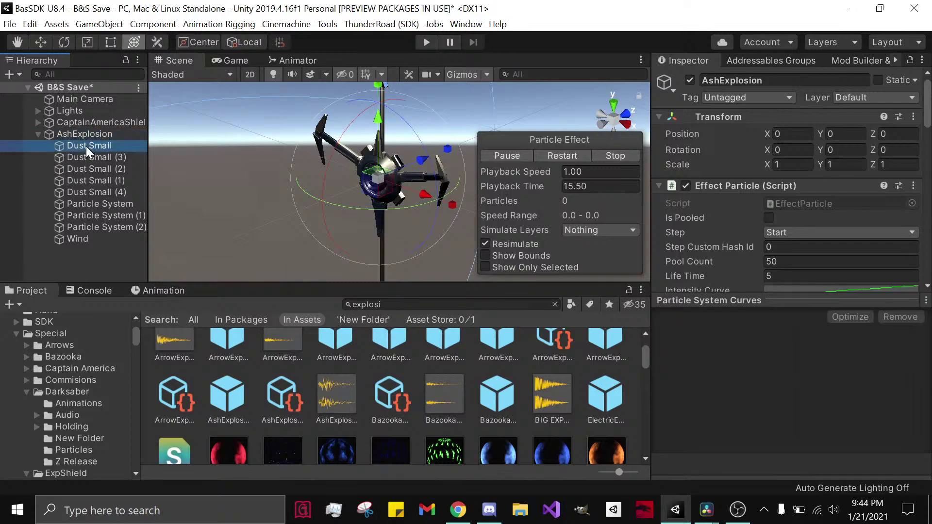
left_click_drag(121, 145, 110, 266)
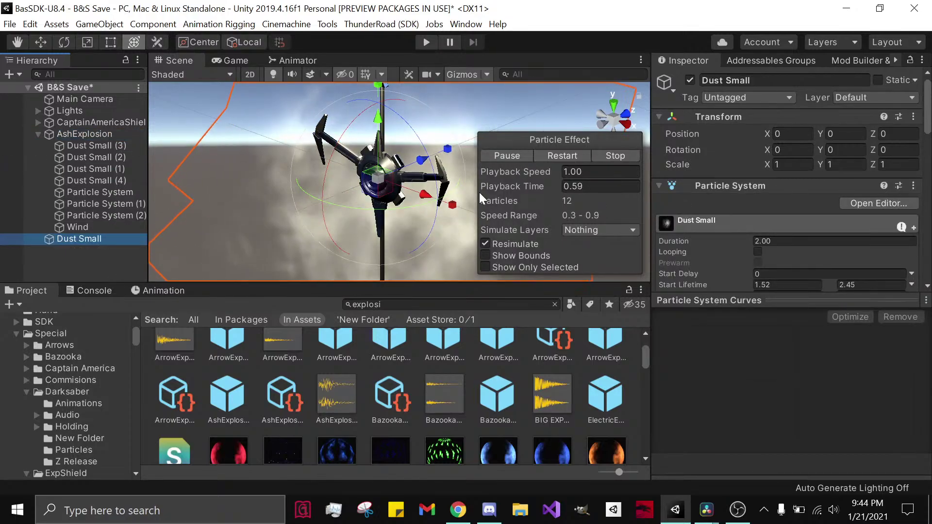
right_click(95, 135)
left_click(146, 207)
left_click(79, 134)
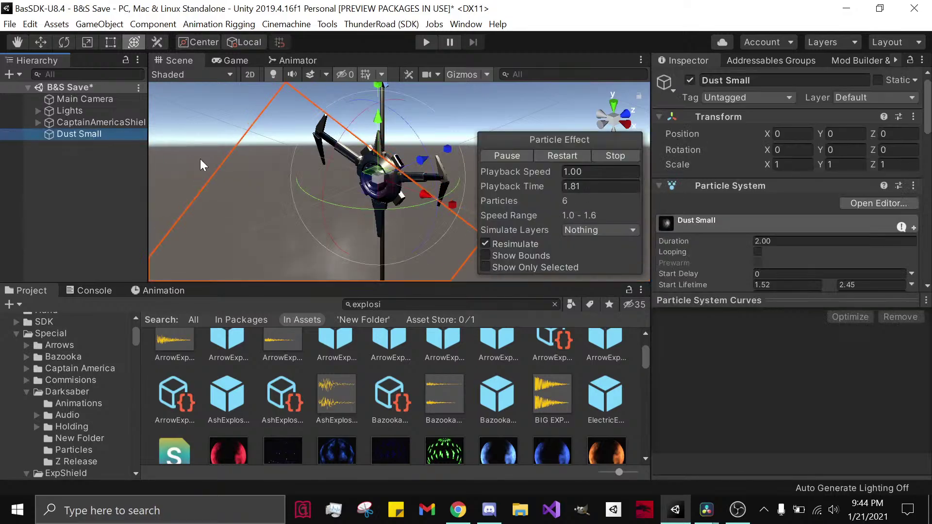
Step: Review Dust Small's particle settings and play the effect around the shield
left_click_drag(326, 246, 381, 213, "alt")
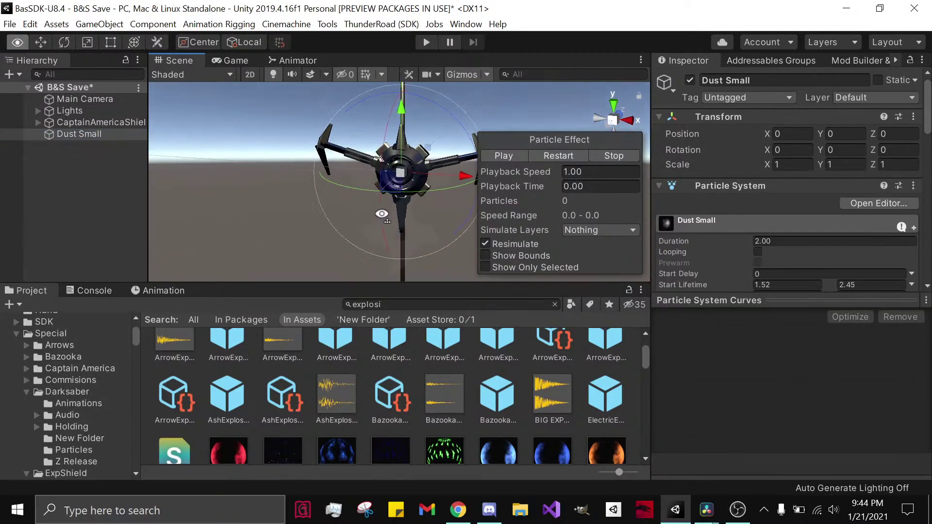
left_click(95, 134)
scroll(792, 202, "down", 3)
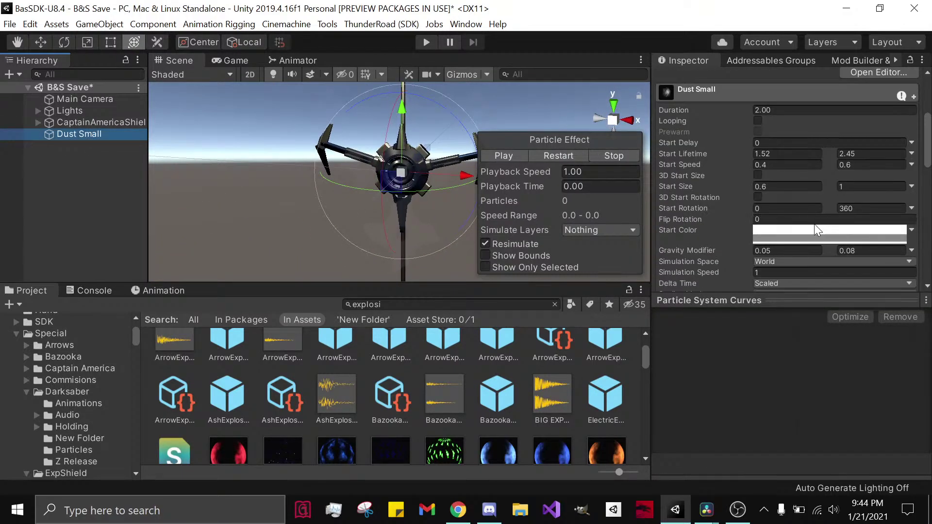
scroll(689, 189, "down", 6)
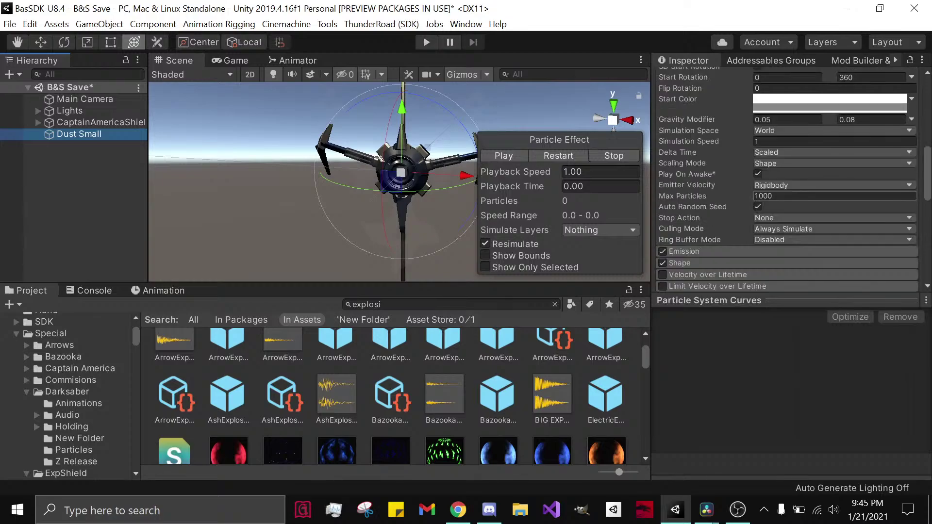
left_click(503, 155)
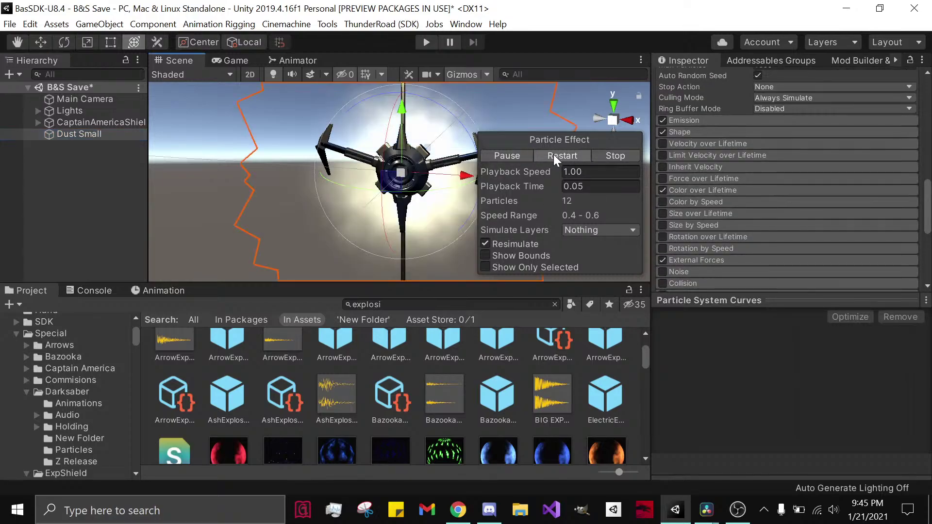
scroll(700, 184, "up", 10)
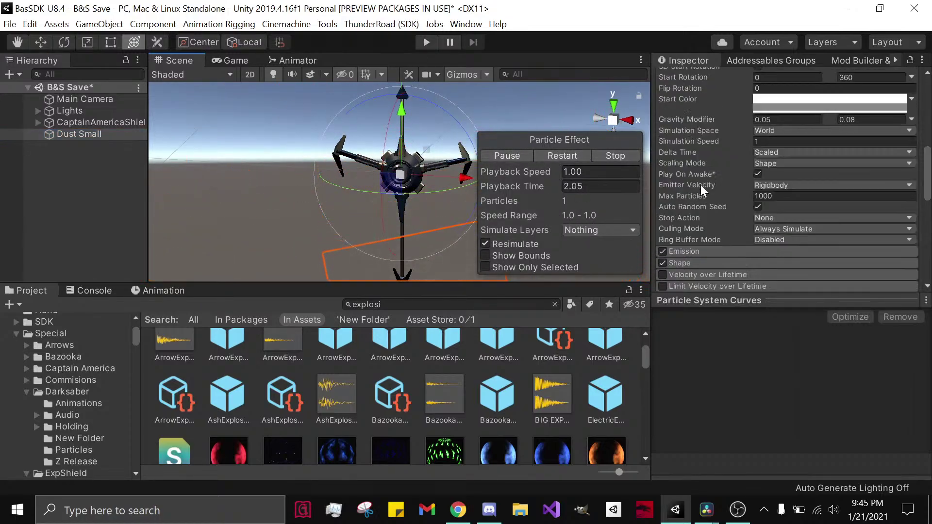
Step: Enable Size over Lifetime on Dust Small, set the curve's maximum to 0.3, and replay the effect
scroll(772, 195, "down", 2)
scroll(703, 203, "down", 5)
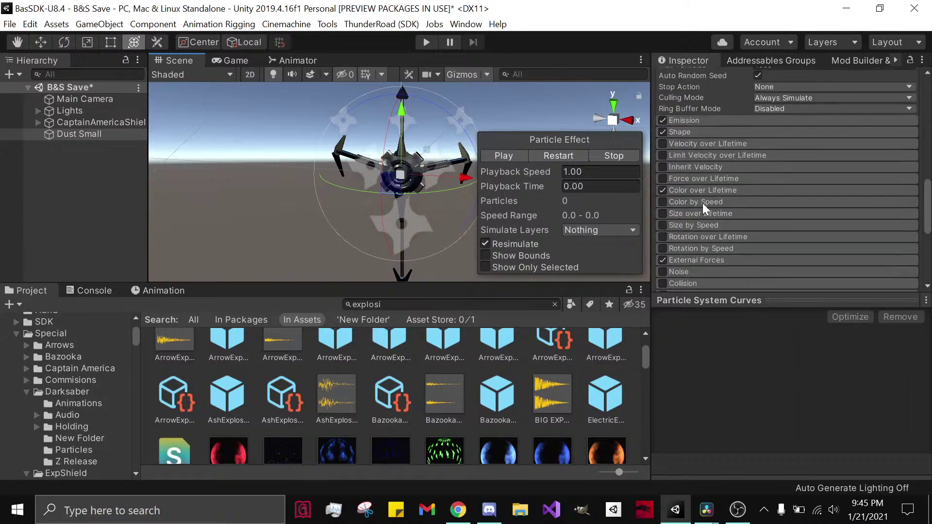
left_click(663, 214)
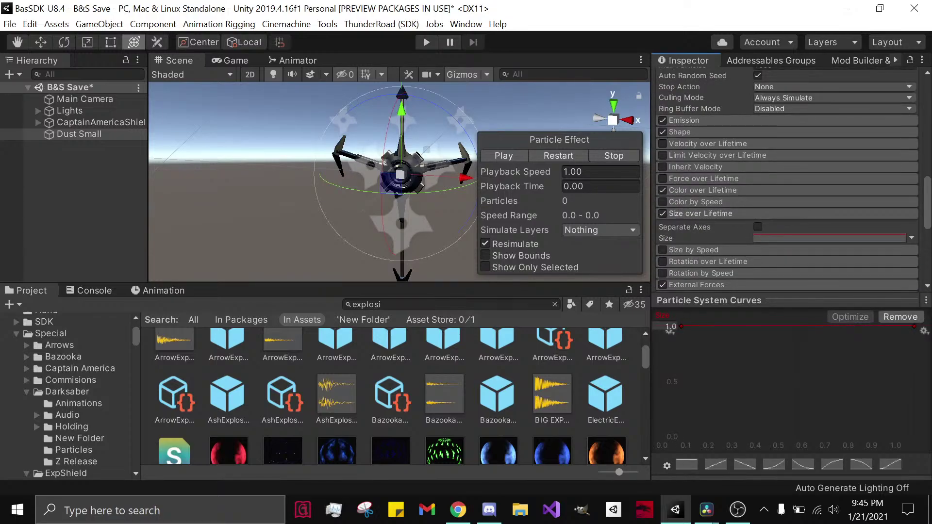
left_click(671, 326)
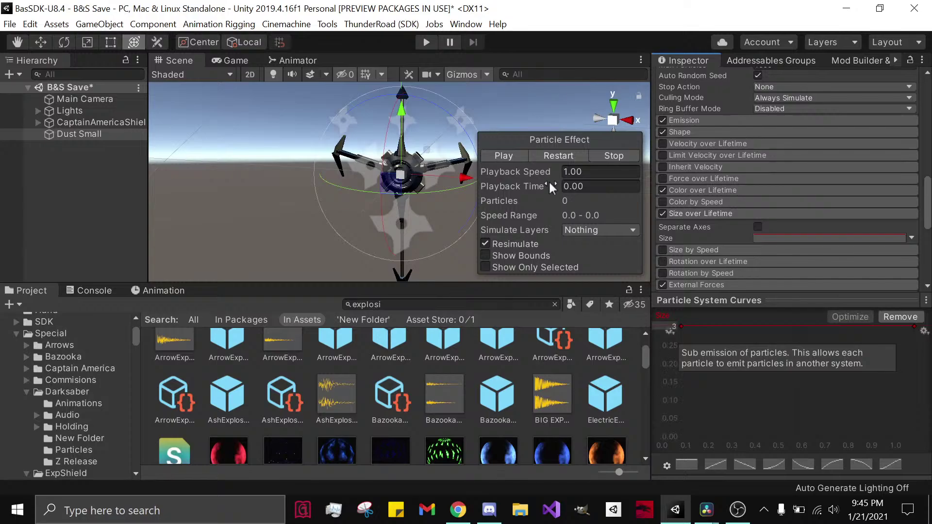
type("0.3")
left_click(556, 151)
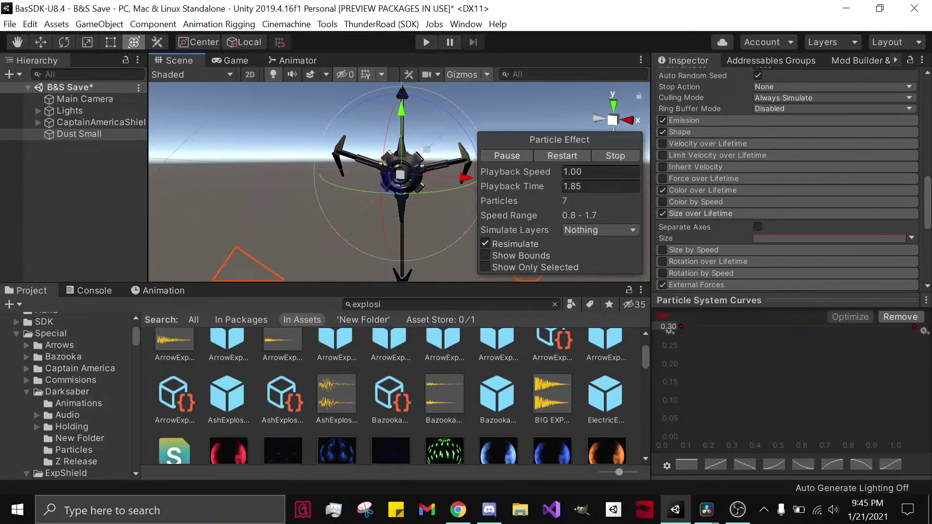
Step: Adjust the maximum of the Size over Lifetime curve again and replay Dust Small from another angle
left_click(669, 327)
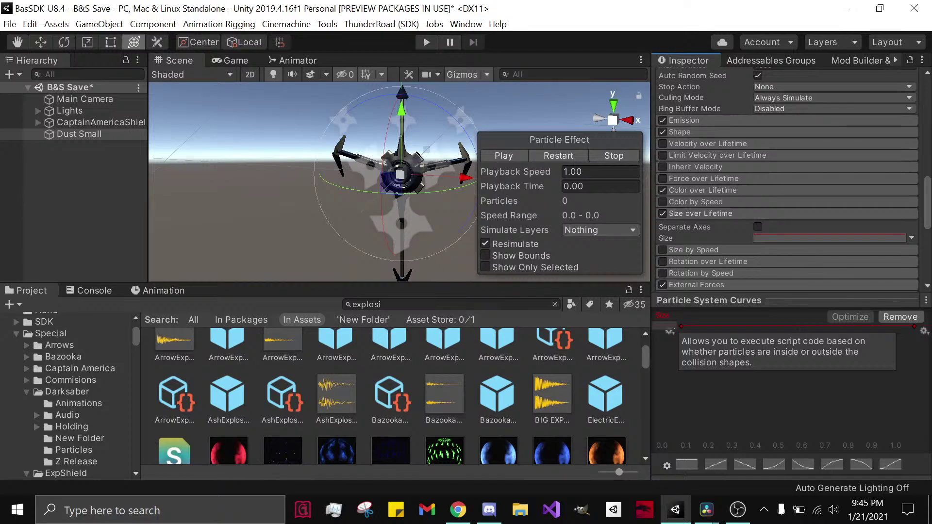
scroll(707, 213, "up", 10)
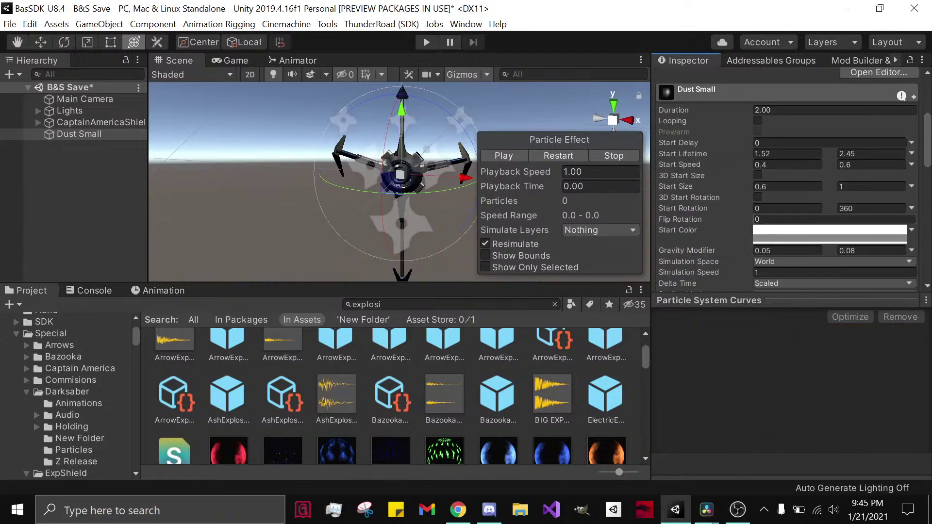
scroll(772, 189, "down", 10)
left_click(556, 153)
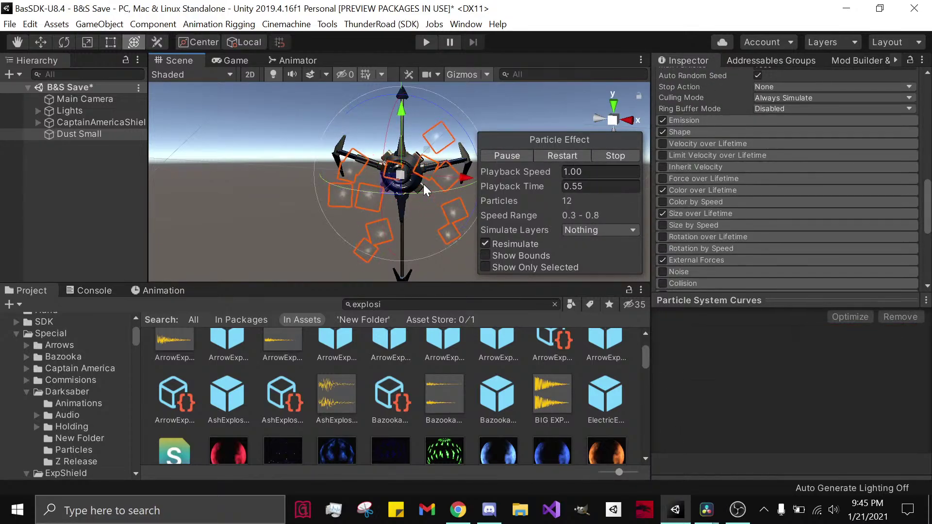
left_click_drag(423, 184, 198, 265, "alt")
Step: Expand Dust Small's Emission settings, try removing the burst entry, and undo the removal
left_click(699, 119)
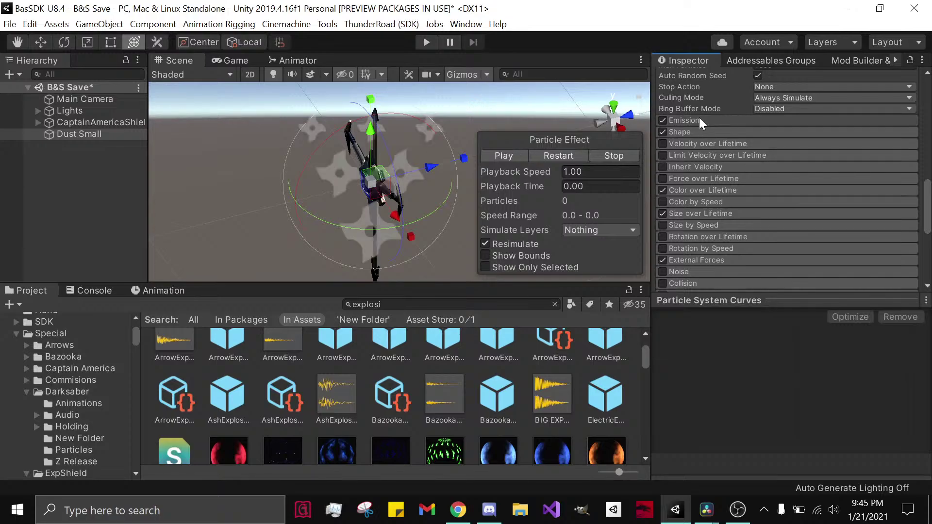
left_click(699, 120)
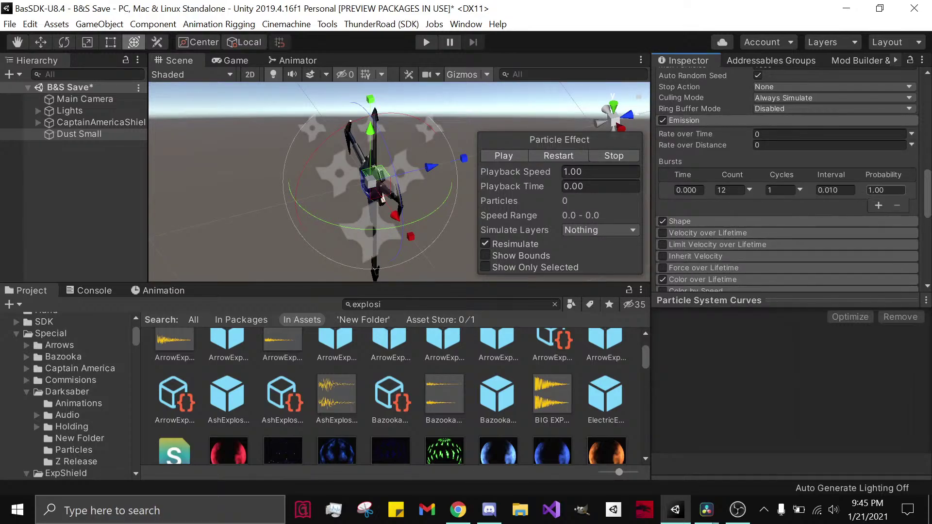
left_click(911, 194)
left_click(897, 206)
key("ctrl+z")
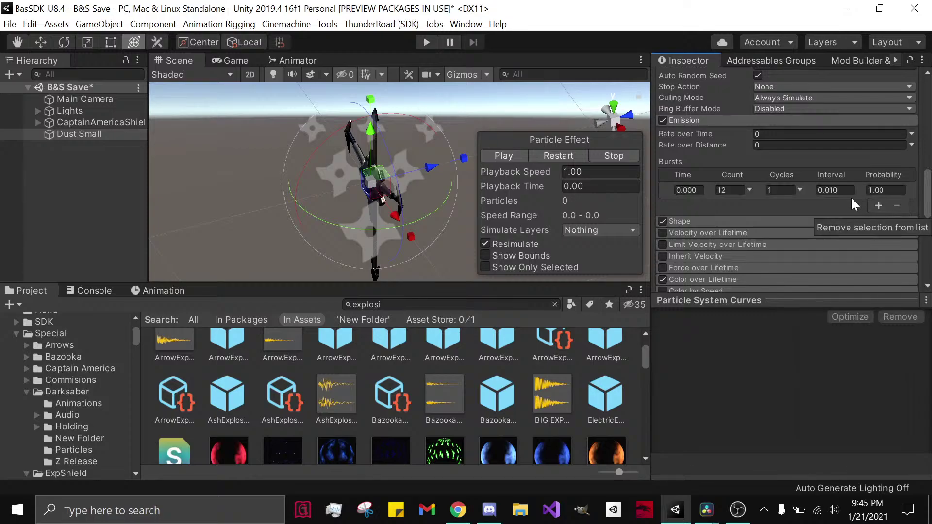
Step: Replay the Dust Small burst and examine its spread around the front of the shield
left_click_drag(478, 193, 541, 162, "alt")
left_click(544, 156)
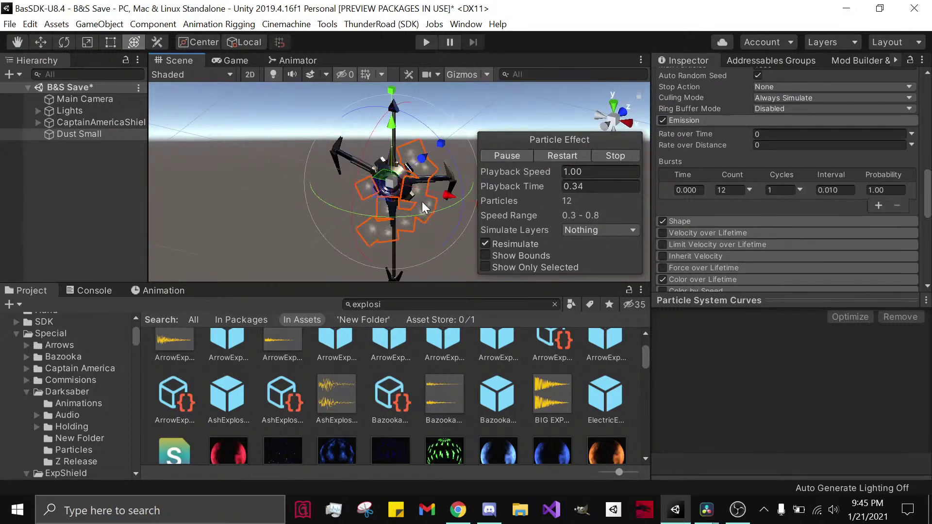
left_click_drag(461, 194, 562, 185, "alt")
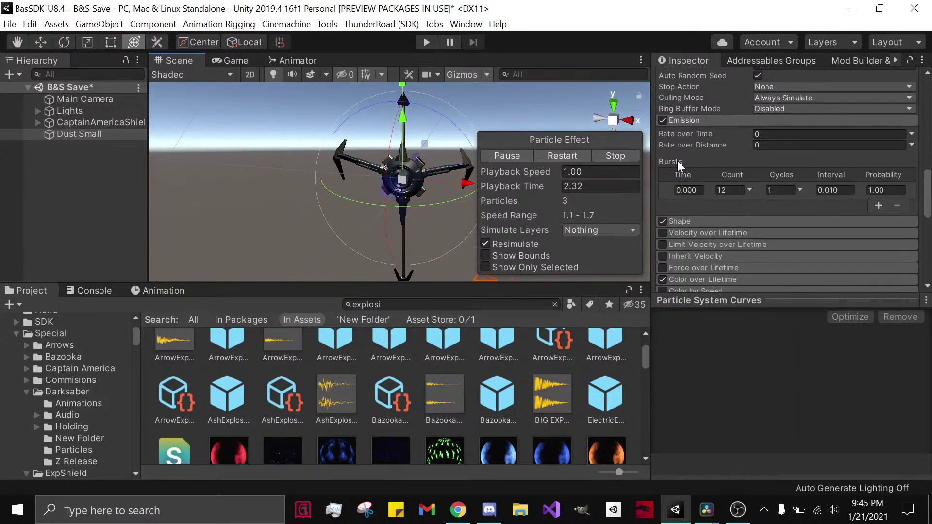
Step: Try replacing the emission burst with a Rate over Time of 12, play the effect, and undo both changes
left_click(915, 190)
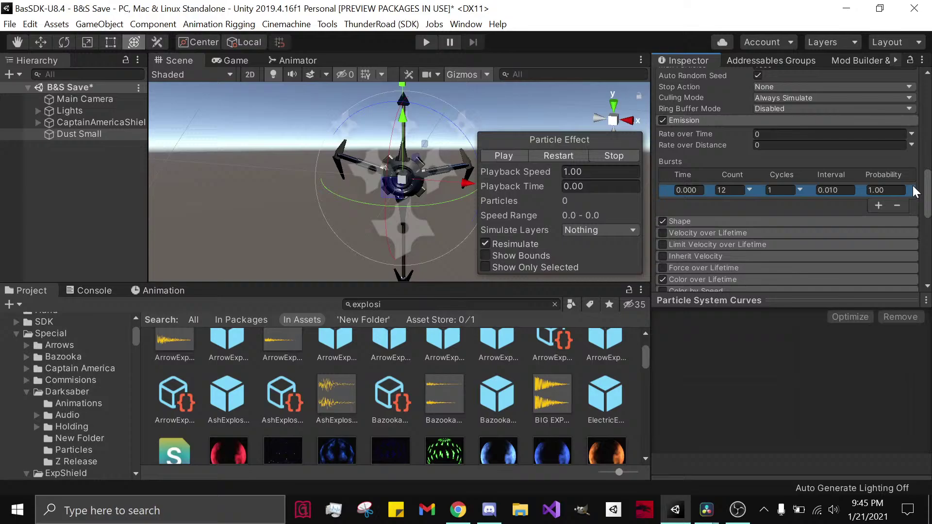
left_click(897, 206)
left_click(861, 137)
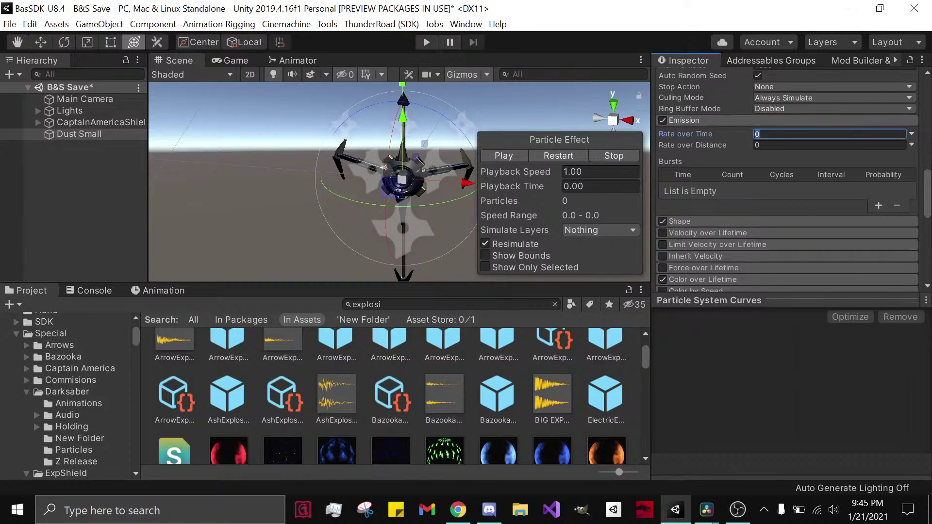
left_click(518, 159)
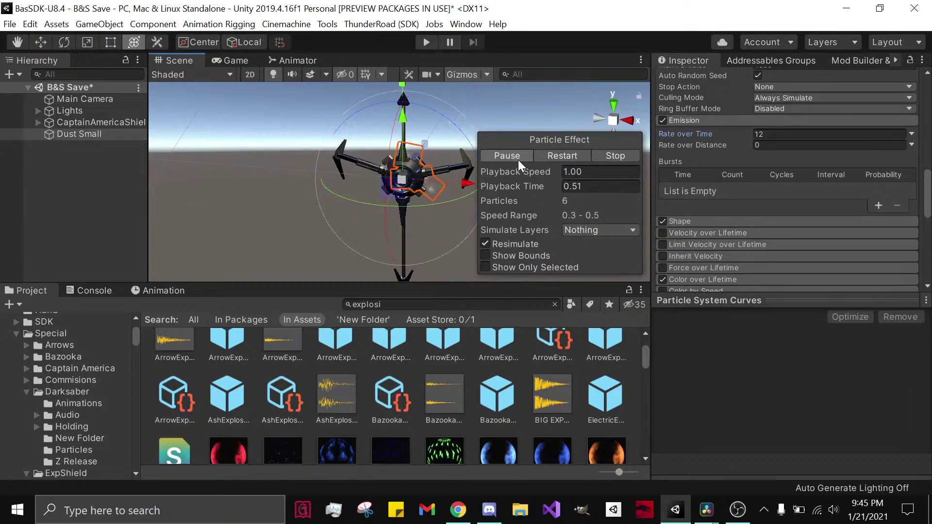
key("ctrl+z")
key("ctrl+z")
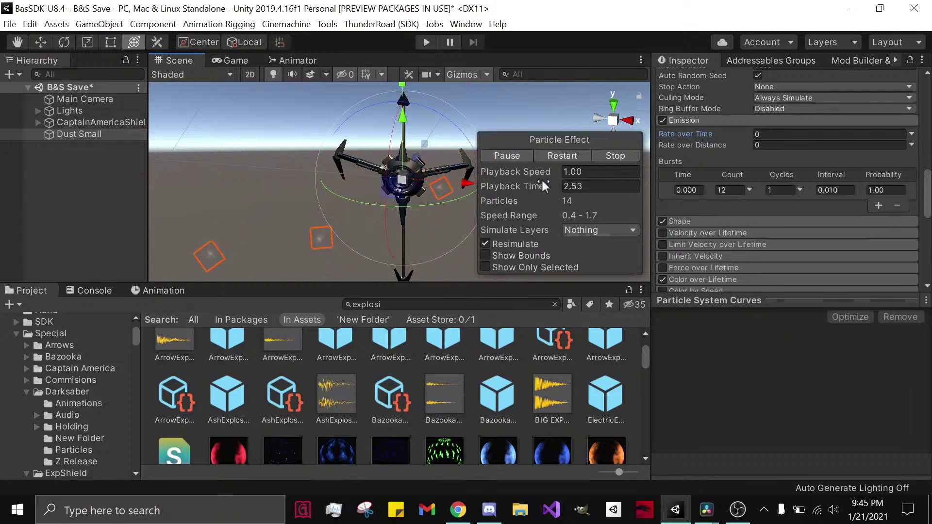
Step: Replay Dust Small with its original burst and clear the asset search in the project
left_click(562, 154)
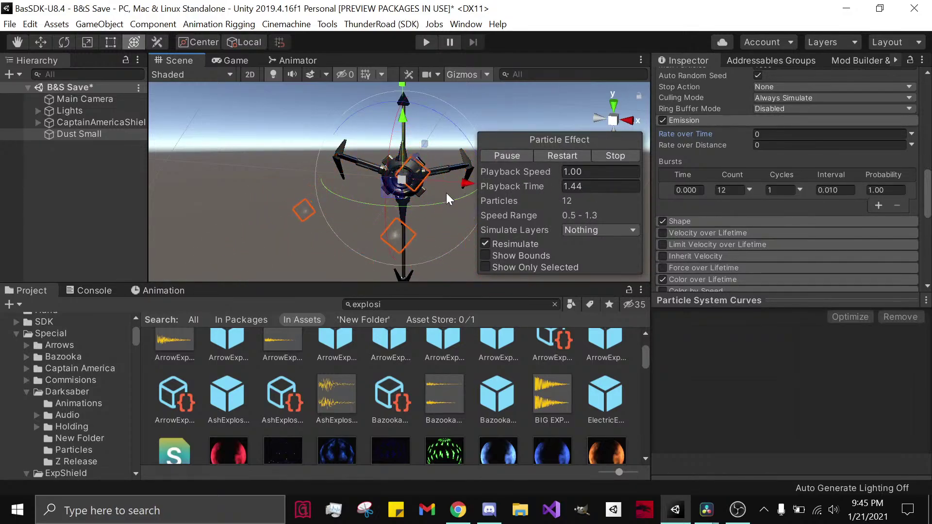
left_click_drag(466, 199, 383, 196, "alt")
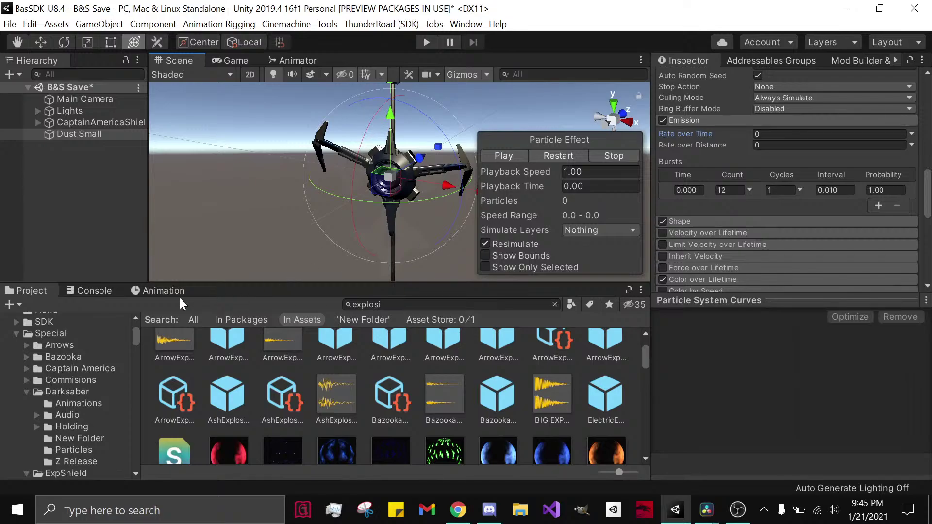
left_click(524, 303)
left_click(555, 304)
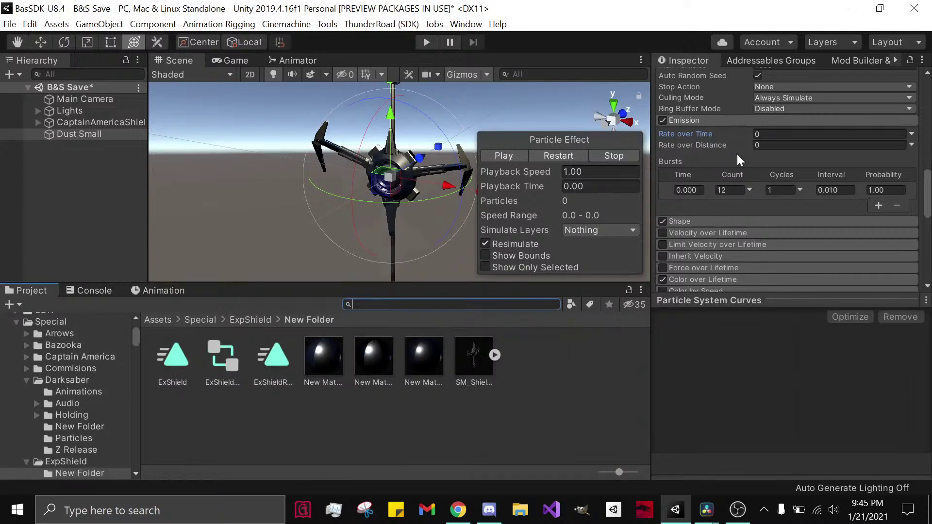
Step: Try an emission burst count of 20, raise it to 35, preview the effect, and collapse Emission
left_click(727, 190)
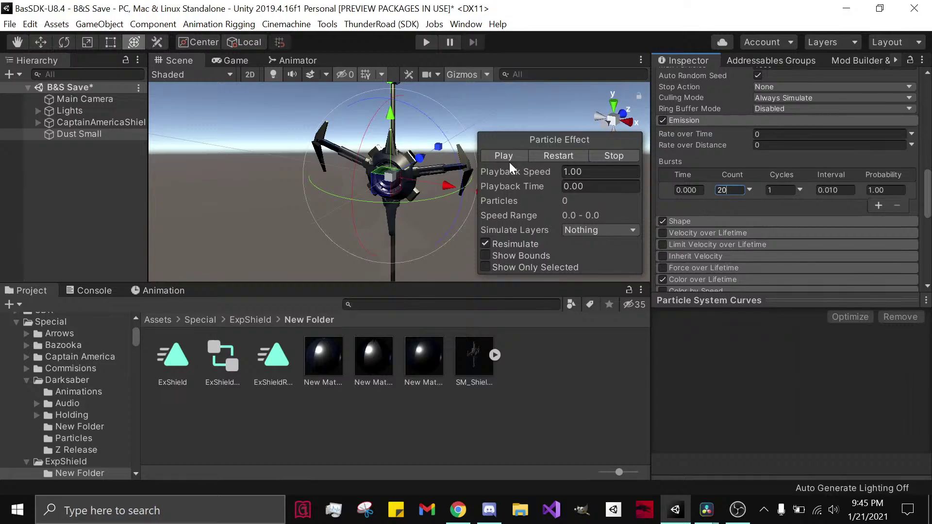
left_click(560, 158)
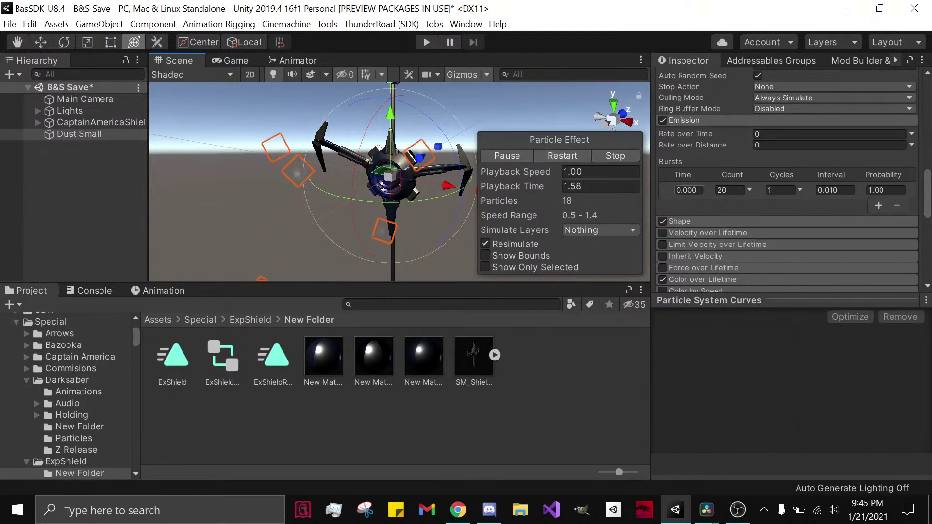
left_click(729, 190)
type("35")
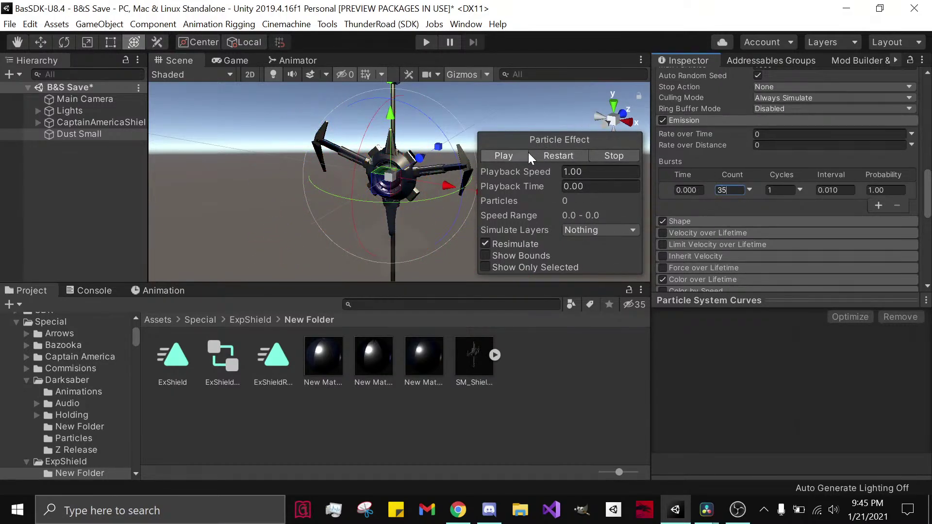
left_click(504, 155)
left_click_drag(398, 160, 367, 157, "alt")
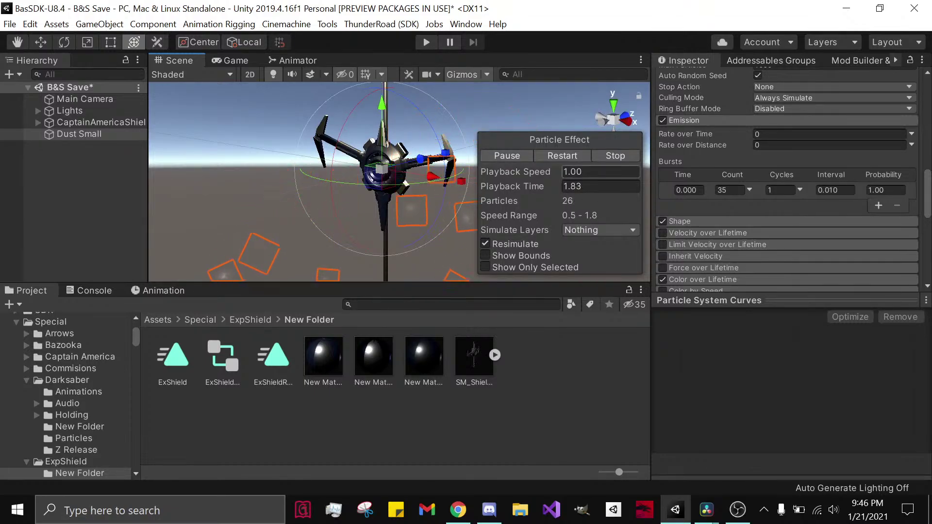
left_click(623, 156)
left_click(703, 121)
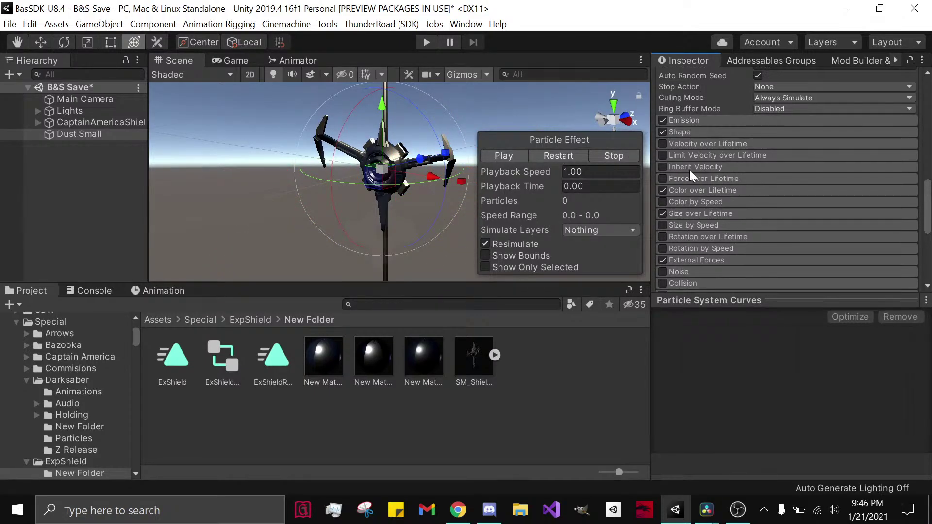
Step: Apply the white-to-transparent preset to Dust Small's Color over Lifetime gradient and replay the effect
left_click(683, 192)
left_click(814, 204)
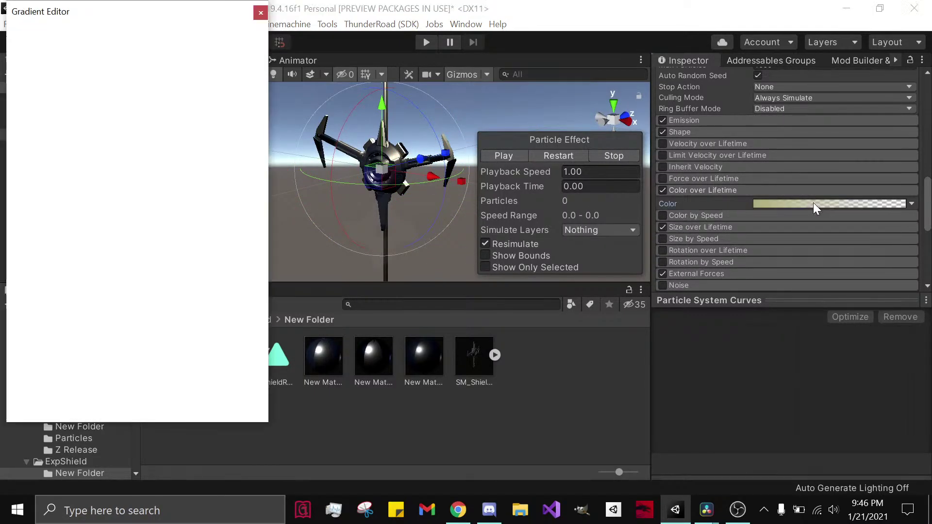
left_click(85, 158)
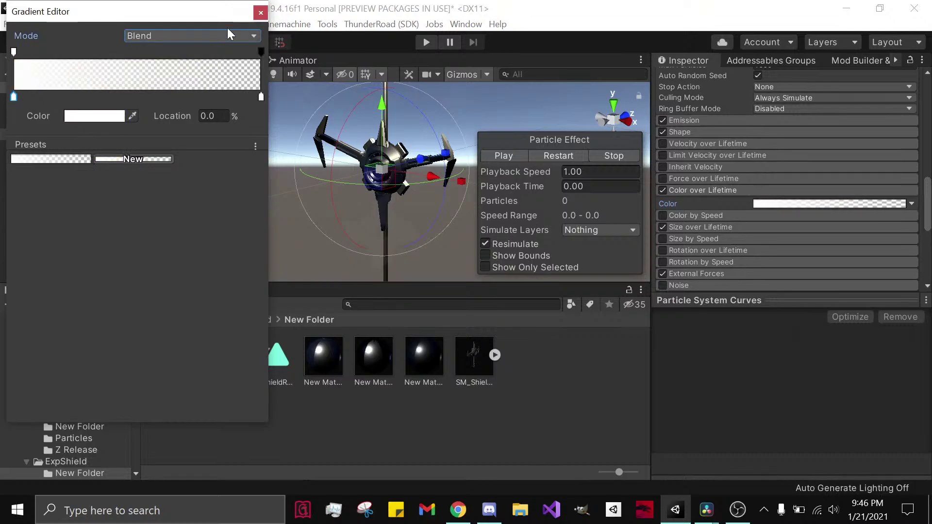
left_click(260, 13)
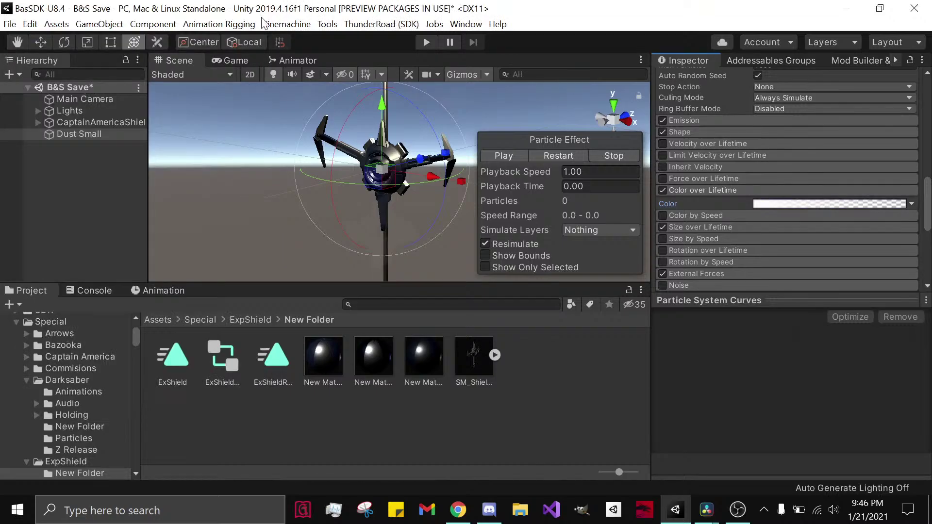
left_click(554, 159)
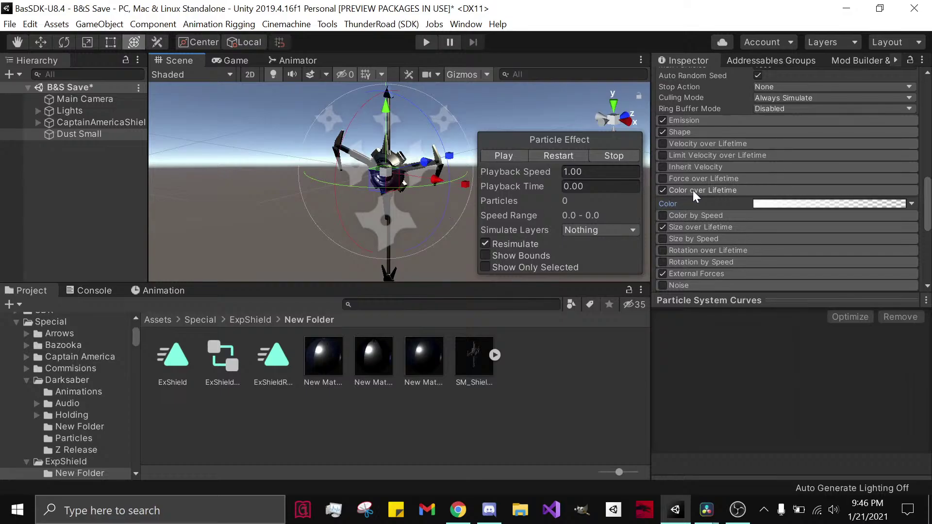
Step: Try making the end alpha of Dust Small's Color over Lifetime gradient fully opaque, preview the effect, and undo the change
left_click(763, 204)
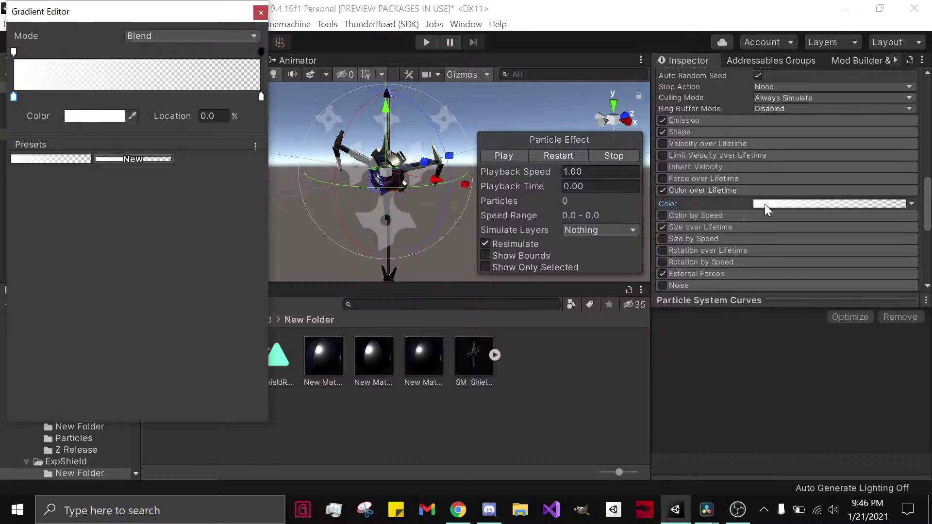
left_click(260, 51)
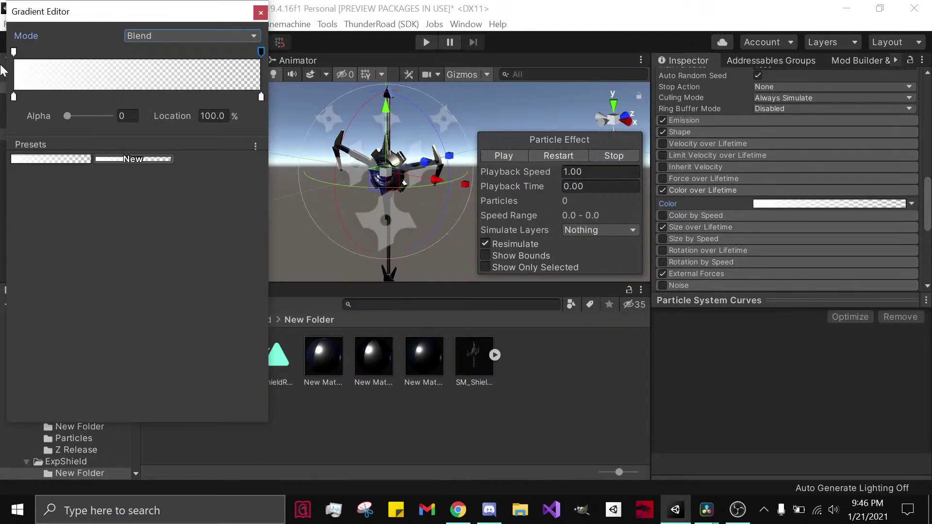
left_click(14, 51)
left_click(259, 52)
left_click_drag(66, 120, 195, 125)
left_click(261, 12)
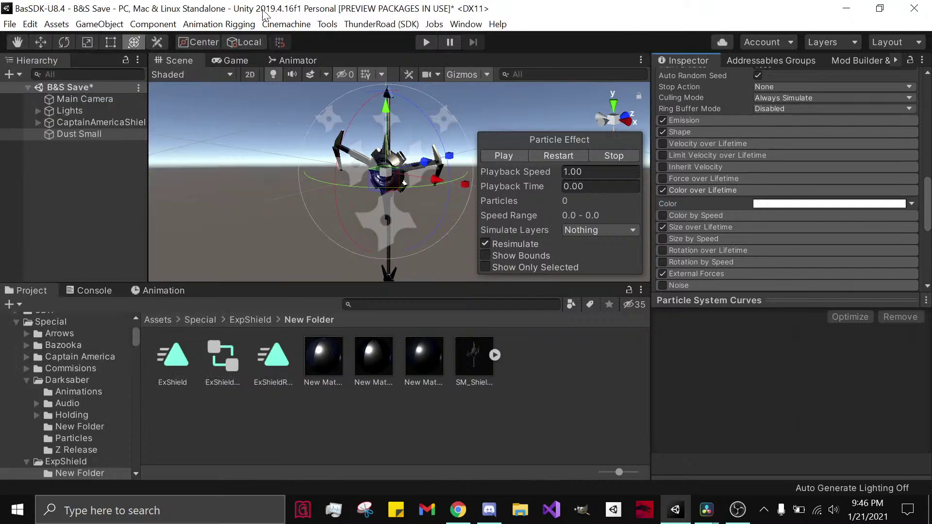
left_click(518, 155)
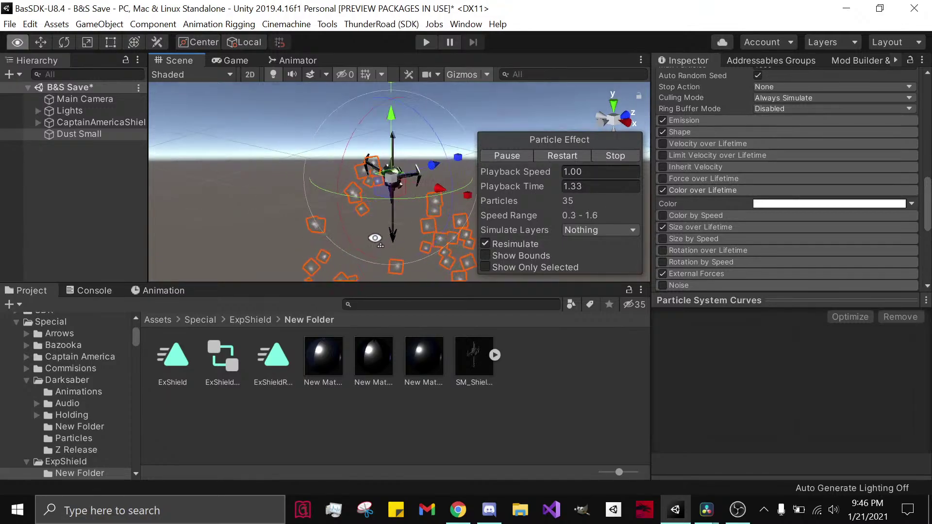
left_click_drag(400, 220, 383, 214, "alt")
key("ctrl+z")
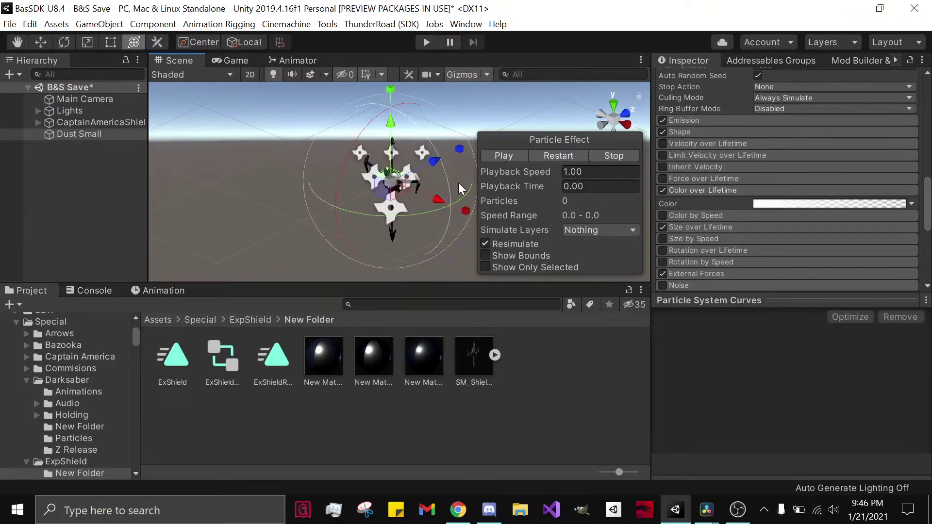
Step: Collapse Color over Lifetime, save the scene, and check the YouTube Studio live chat in Chrome before returning to Unity
left_click(699, 190)
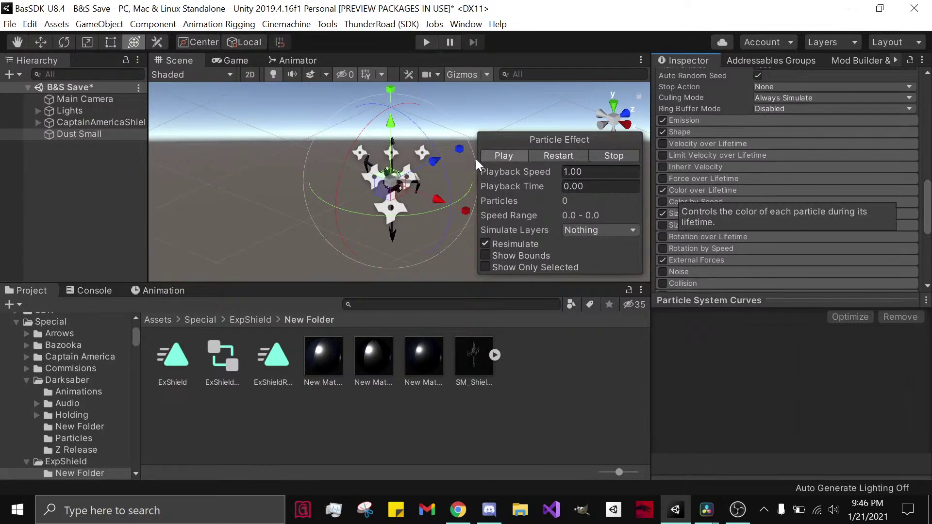
key("ctrl+s")
left_click(456, 509)
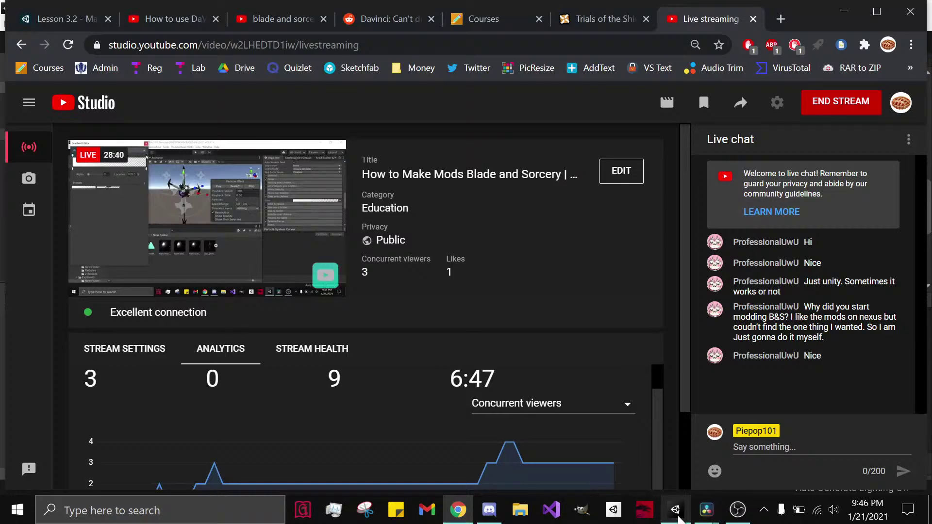
mouse_move(676, 509)
left_click(685, 479)
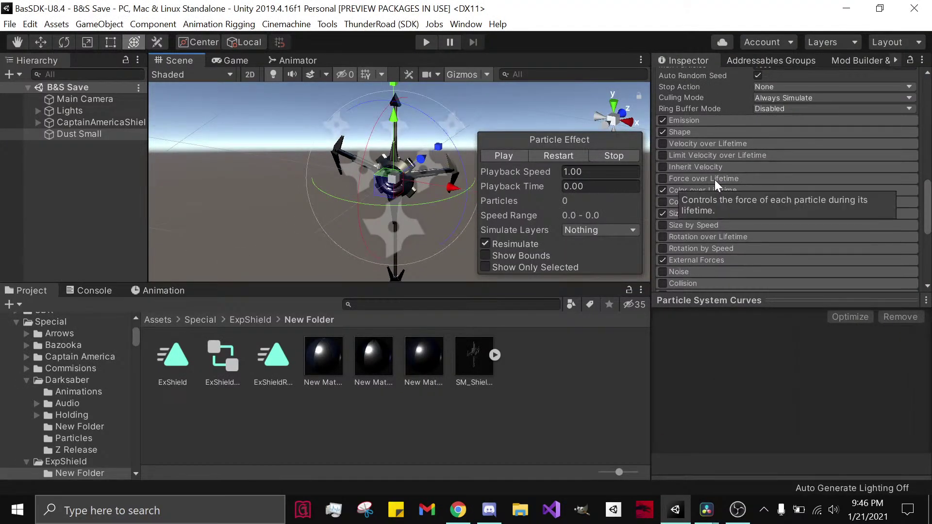
Step: Set both of Dust Small's Start Speed values to 0 and replay the effect
scroll(717, 184, "up", 10)
scroll(841, 237, "down", 3)
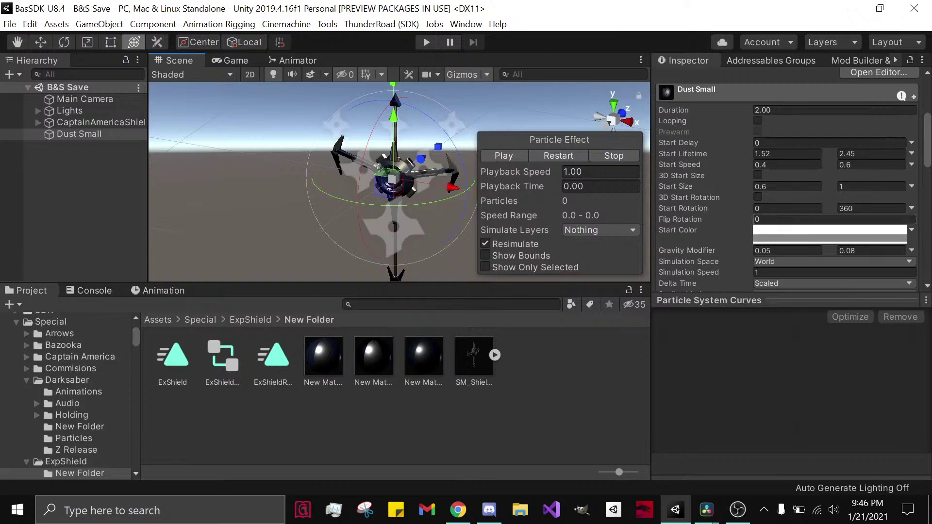
left_click(504, 155)
left_click_drag(503, 156, 469, 140, "alt")
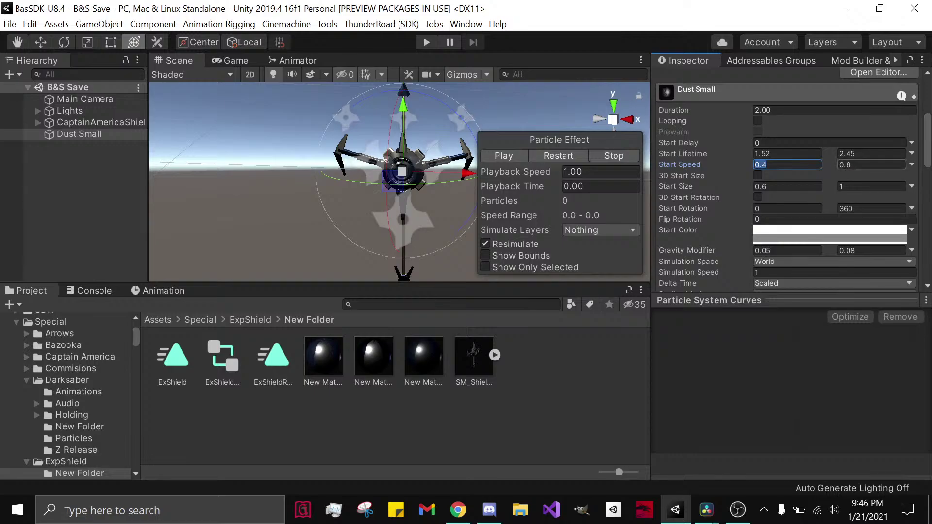
scroll(706, 216, "down", 5)
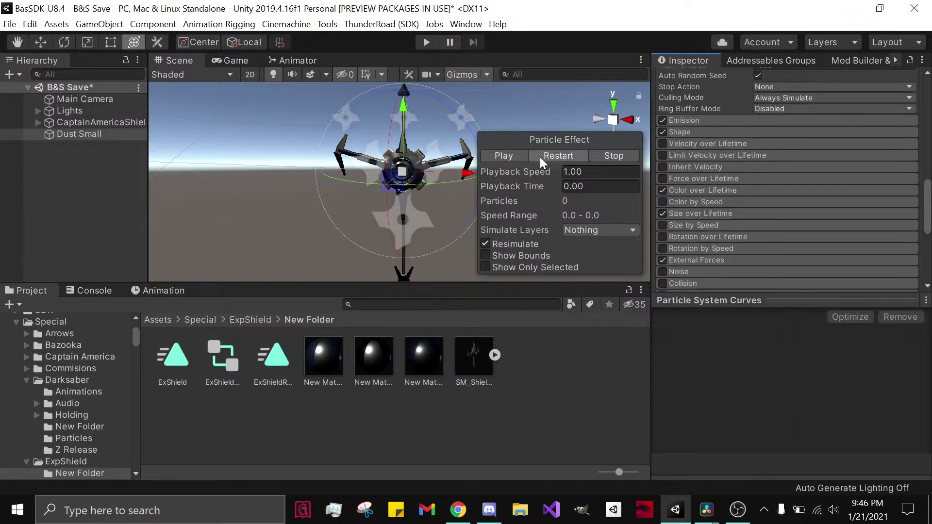
left_click(539, 157)
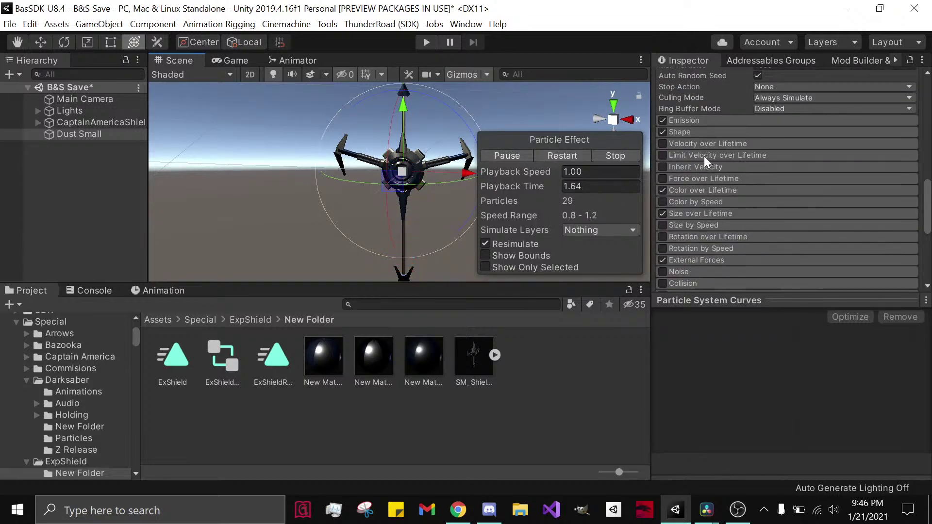
Step: Set Dust Small's Gravity Modifier range to -0.02 and 0.02 and replay the effect
scroll(767, 226, "up", 5)
scroll(770, 227, "up", 4)
scroll(781, 237, "down", 4)
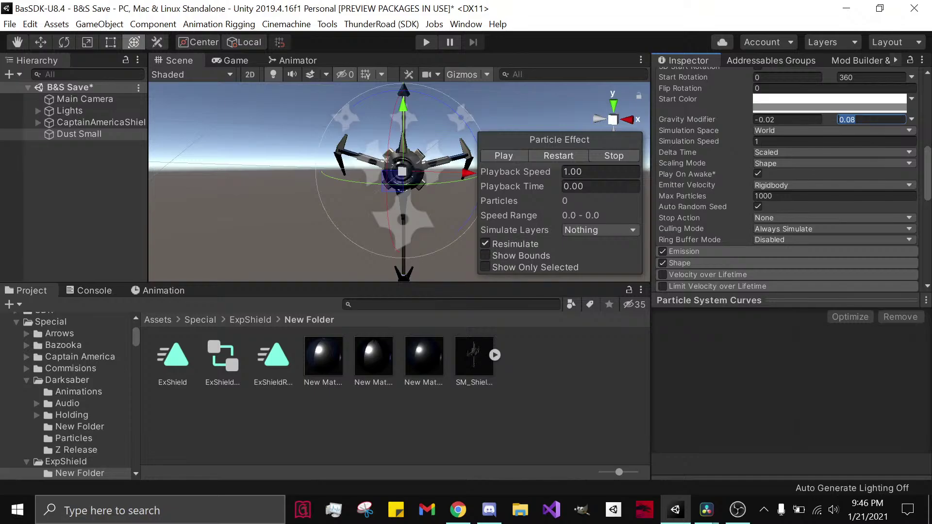
left_click(573, 155)
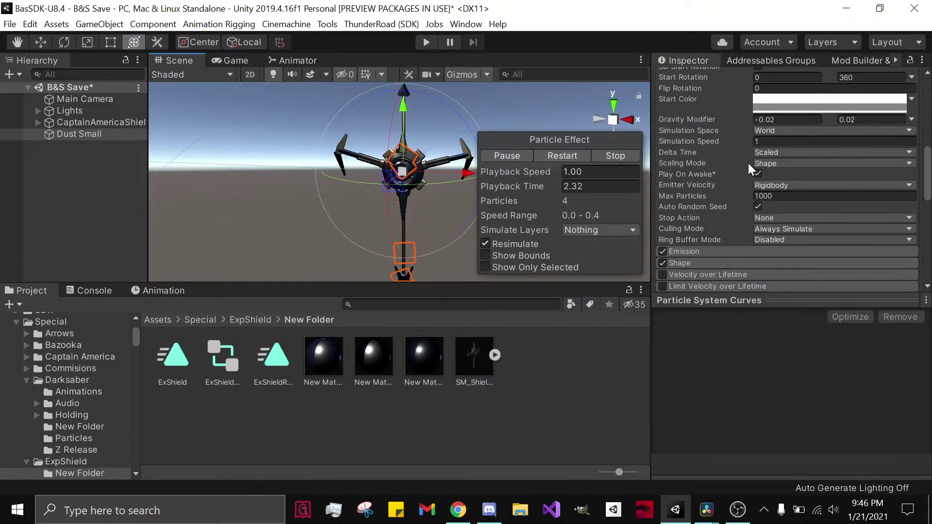
Step: Enable the Velocity over Lifetime module for Dust Small and replay the effect
scroll(747, 237, "down", 5)
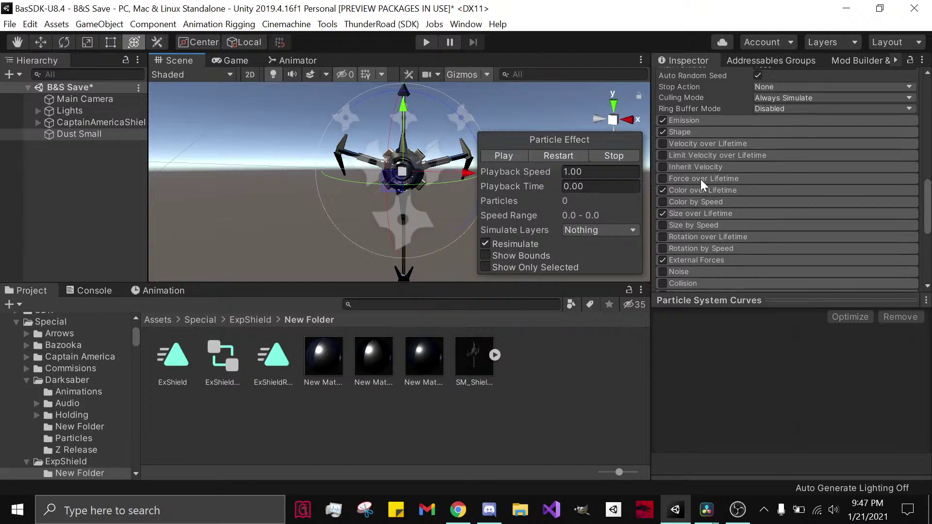
left_click(663, 143)
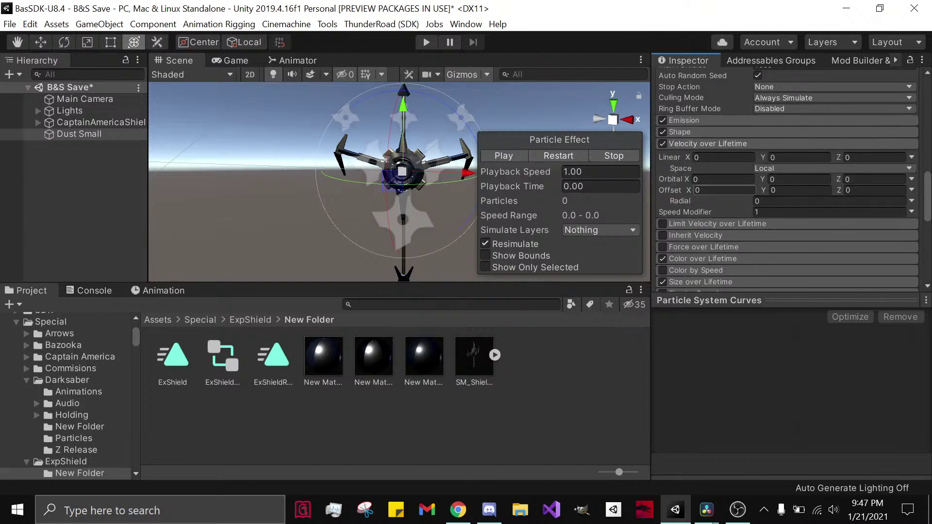
left_click(546, 154)
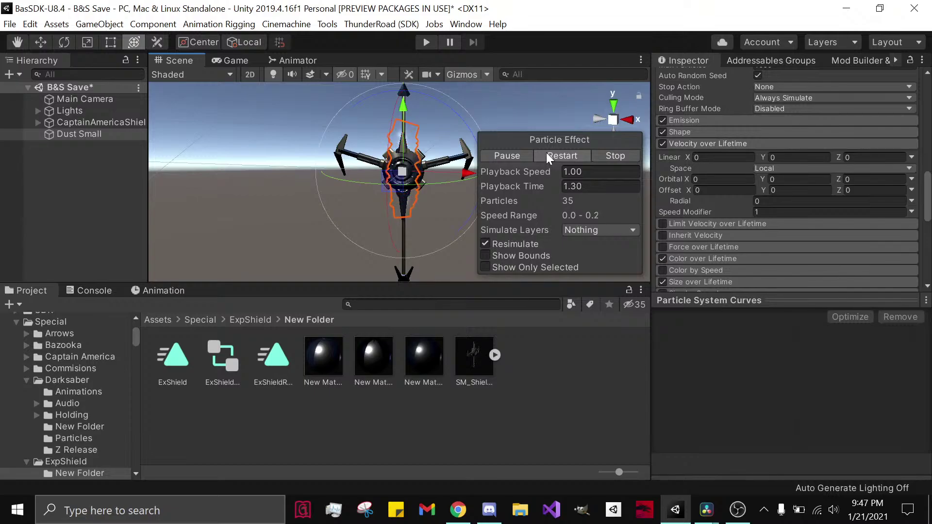
Step: Try a Radial value of 0.27 in Velocity over Lifetime, preview it, and undo the change
left_click_drag(719, 201, 729, 199)
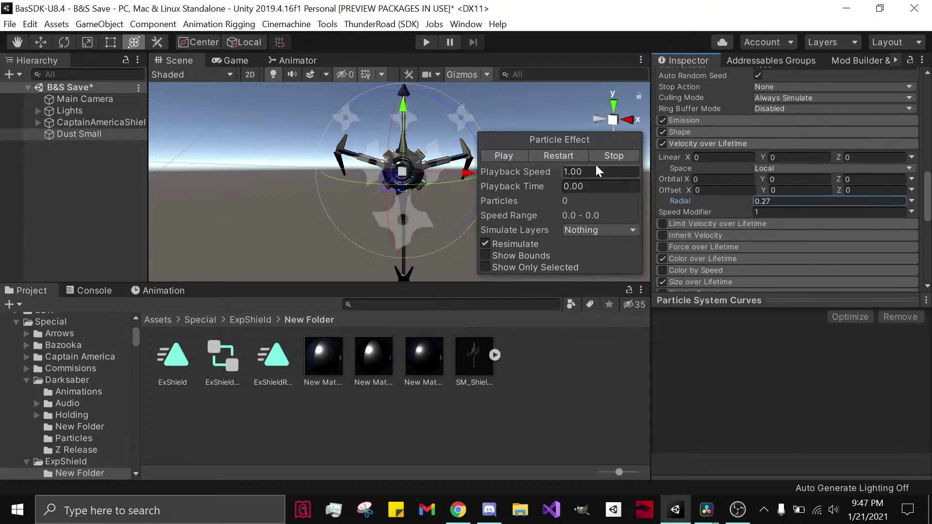
left_click(577, 153)
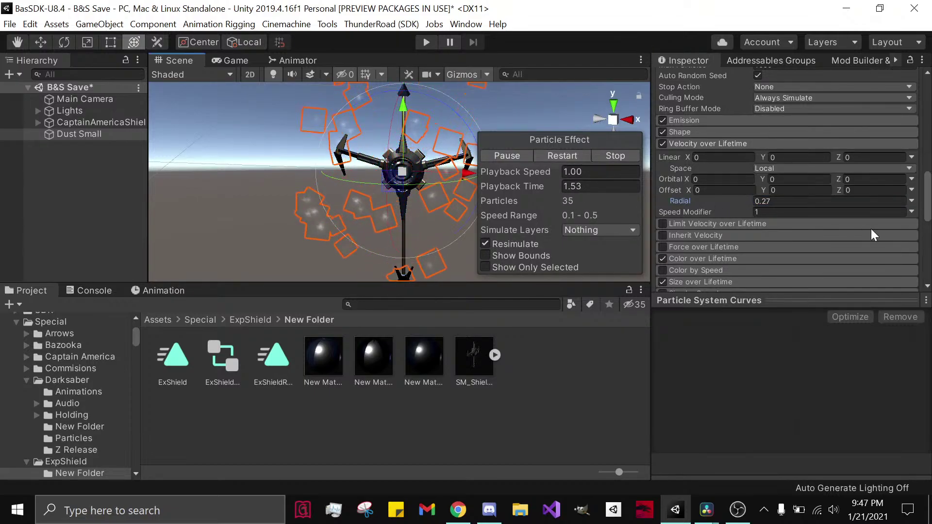
key("ctrl+z")
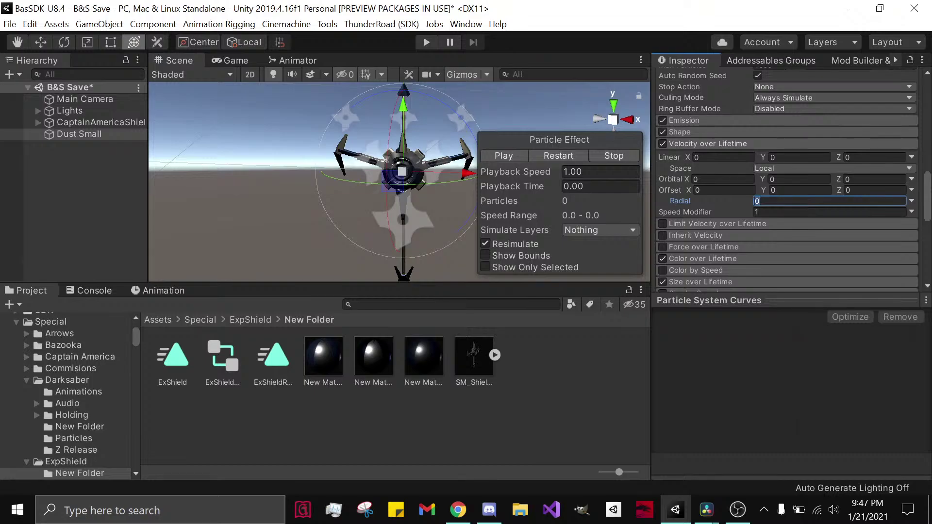
Step: Set the Radial velocity to 0.3, preview the particles around the shield, and collapse Velocity over Lifetime
type(".3")
left_click(558, 156)
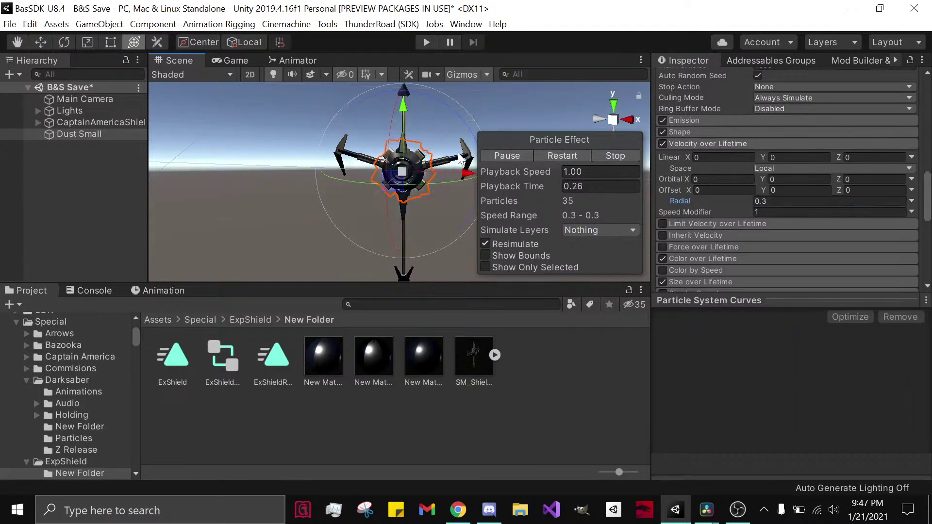
left_click_drag(330, 218, 279, 218, "alt")
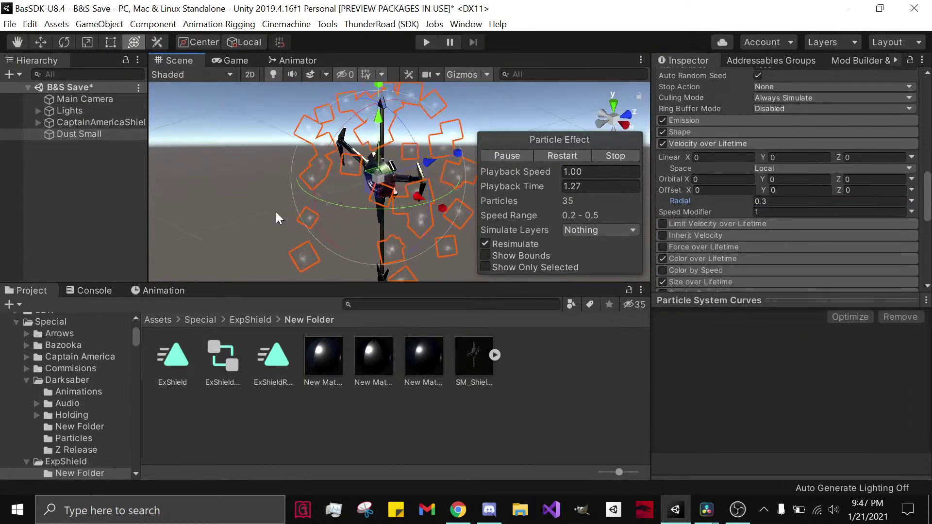
left_click(797, 144)
Step: Enable Looping in Dust Small's main particle settings and play the effect
scroll(794, 167, "up", 5)
scroll(772, 174, "down", 5)
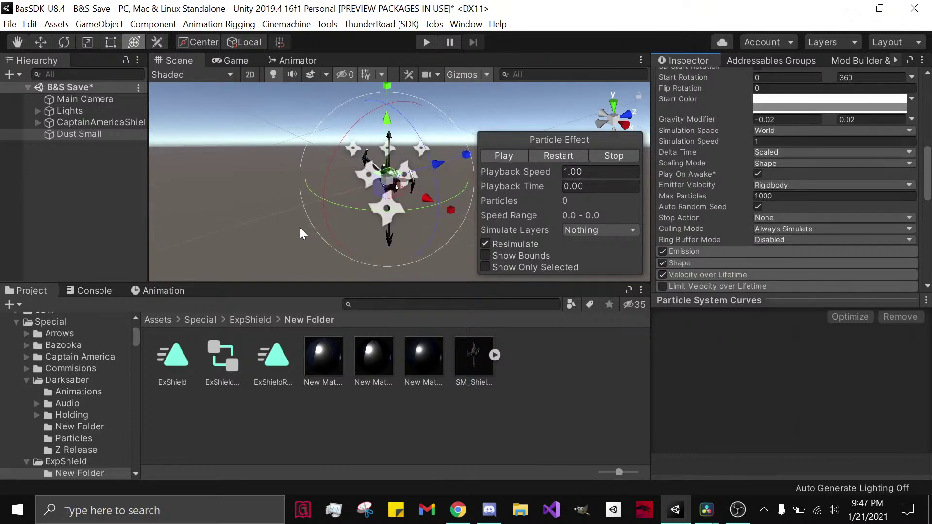
left_click_drag(299, 228, 412, 203, "alt")
scroll(709, 186, "up", 10)
right_click(708, 186)
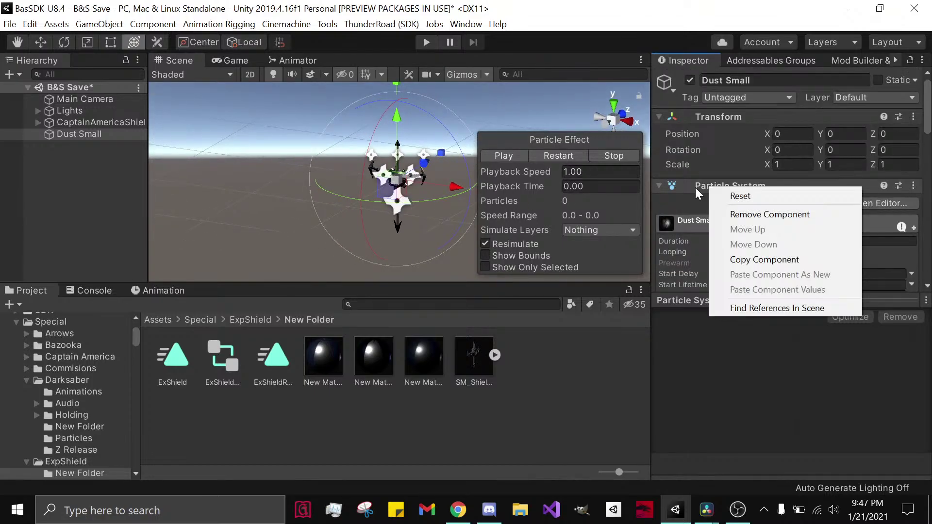
left_click(695, 187)
scroll(715, 171, "down", 5)
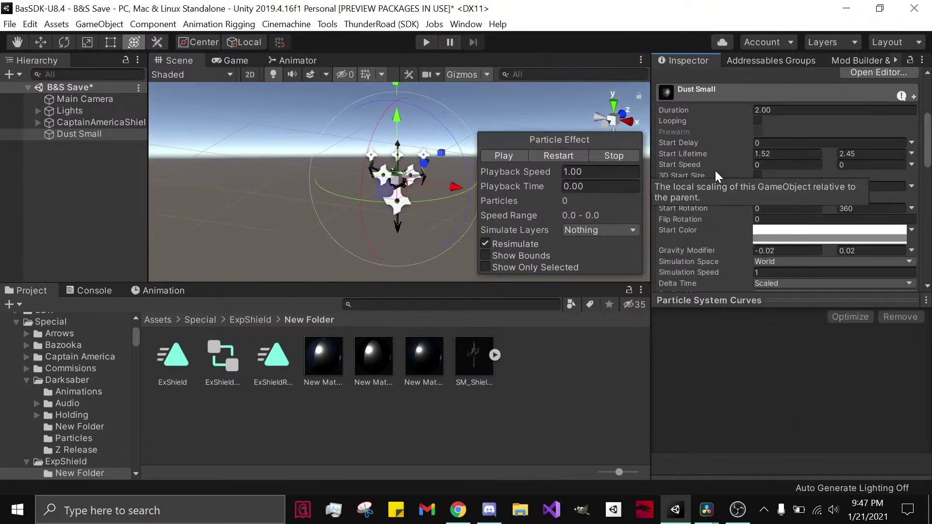
left_click(758, 120)
left_click(504, 156)
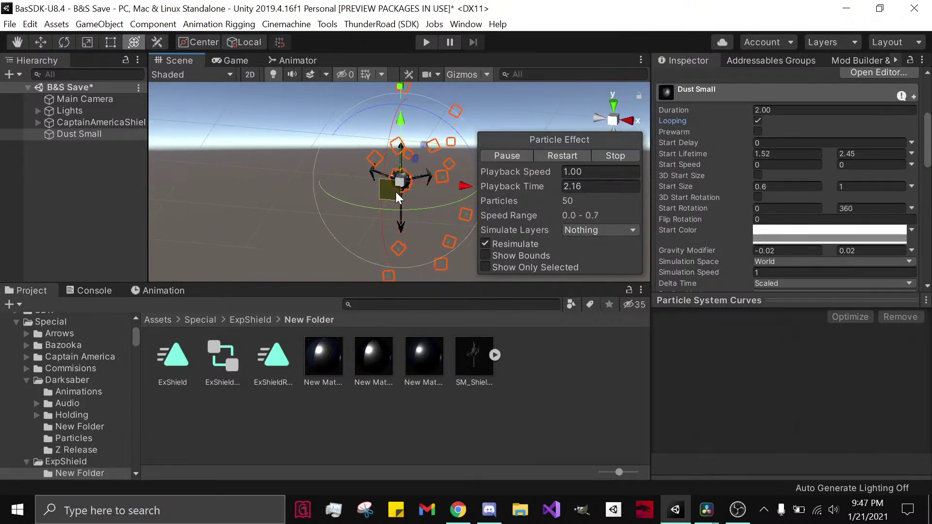
Step: Move the looping Dust Small effect around the scene to test how its particles behave in World simulation space
left_click_drag(390, 192, 259, 208)
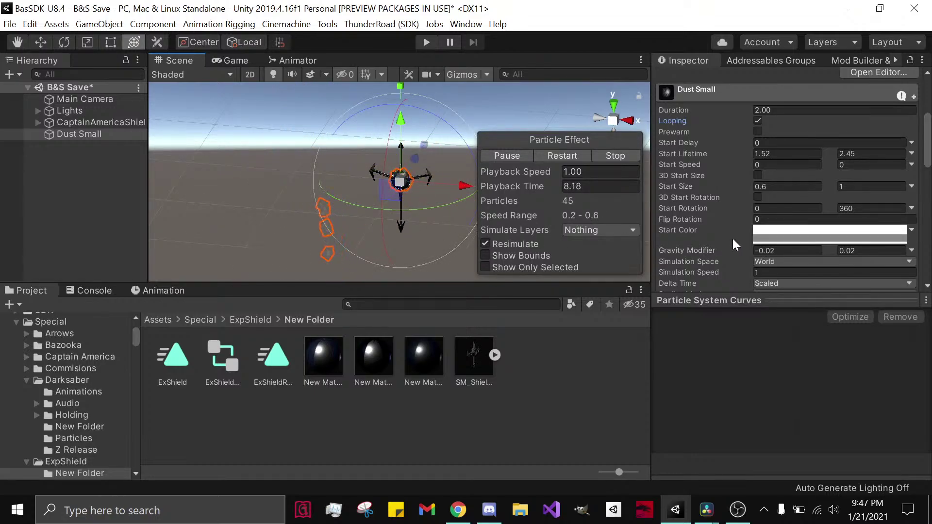
scroll(747, 235, "down", 5)
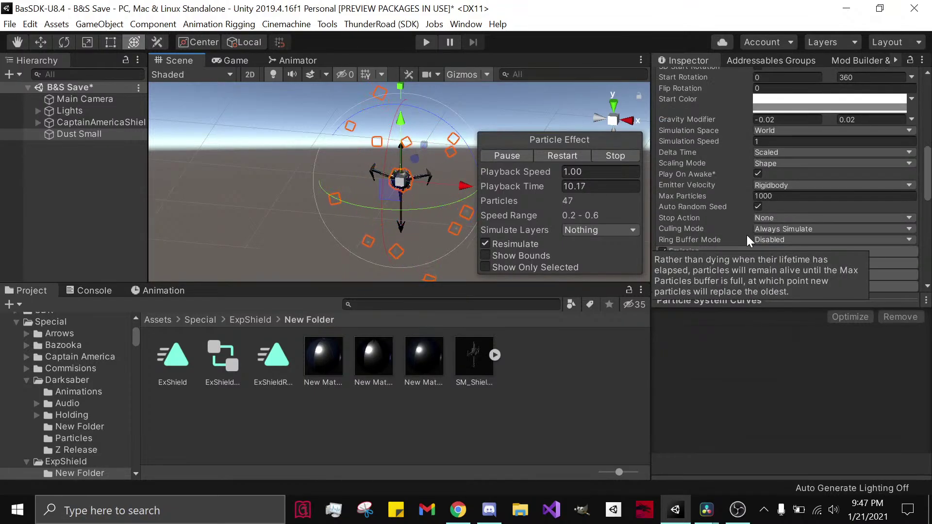
scroll(723, 142, "up", 5)
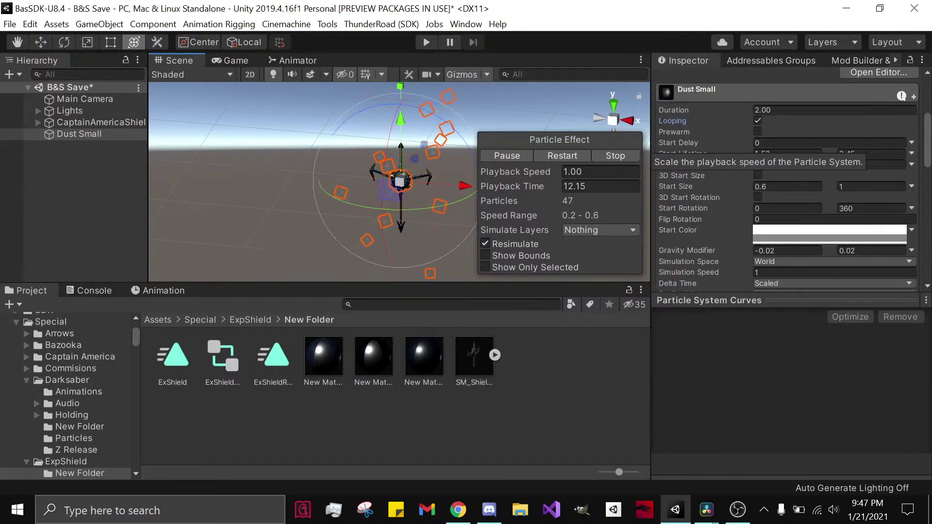
Step: Set Dust Small's Simulation Space to Local and test it by moving the playing effect around the shield
left_click(772, 261)
left_click(783, 275)
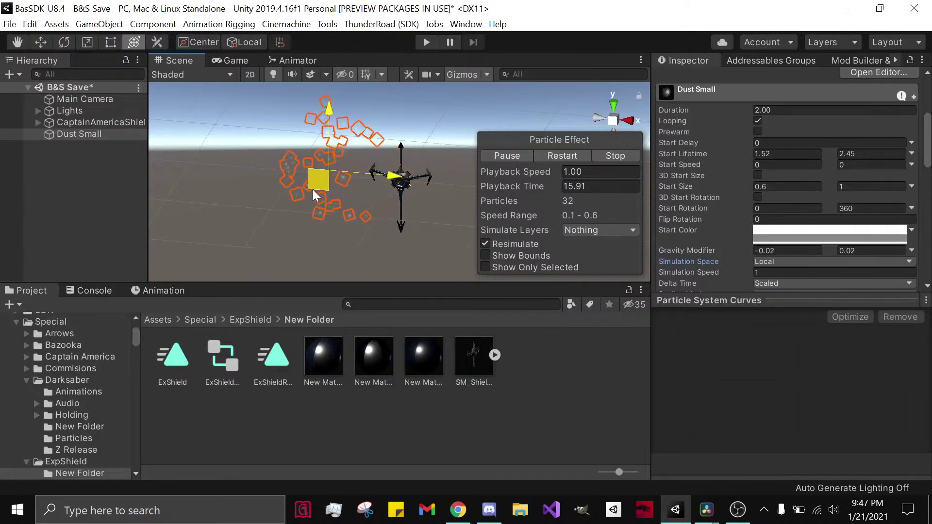
left_click_drag(322, 192, 386, 194)
scroll(397, 208, "up", 5)
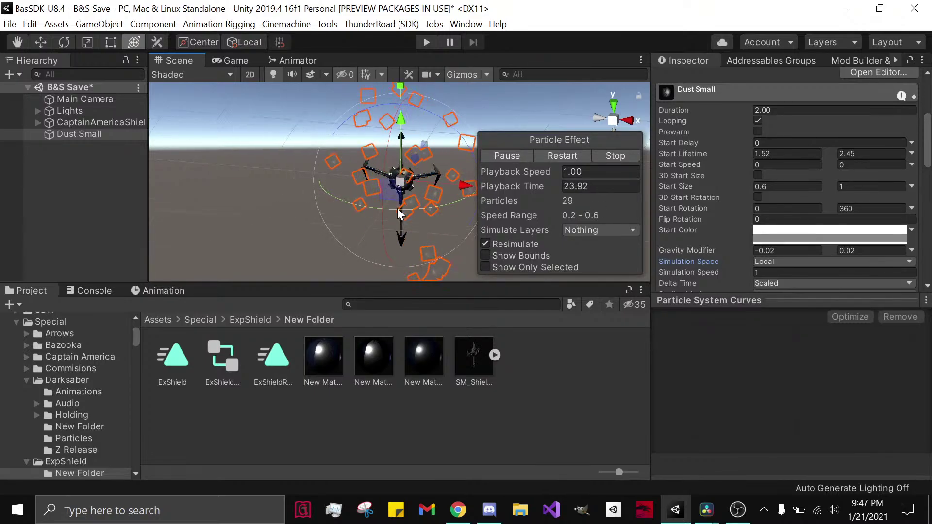
left_click_drag(397, 207, 366, 195, "alt")
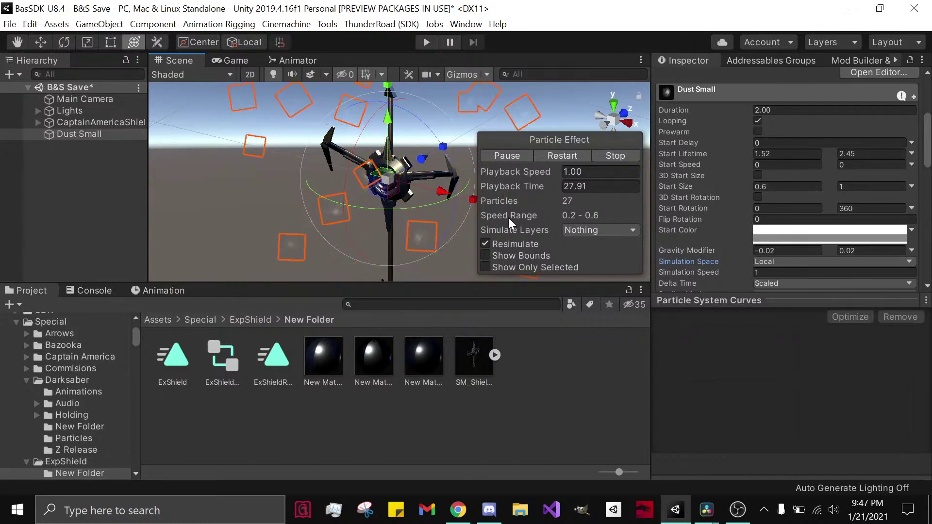
Step: Check the YouTube Studio live chat in Chrome, return briefly to Unity, and check the chat again
left_click(646, 509)
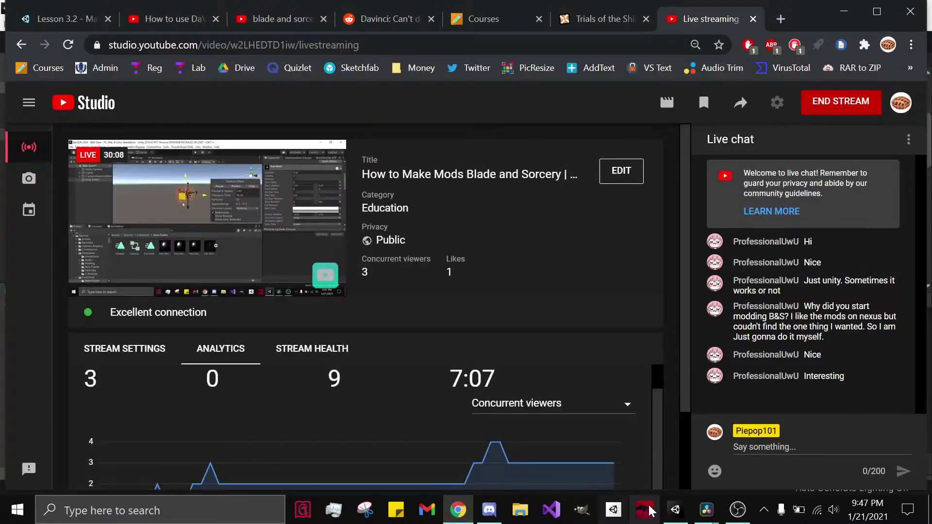
left_click(674, 509)
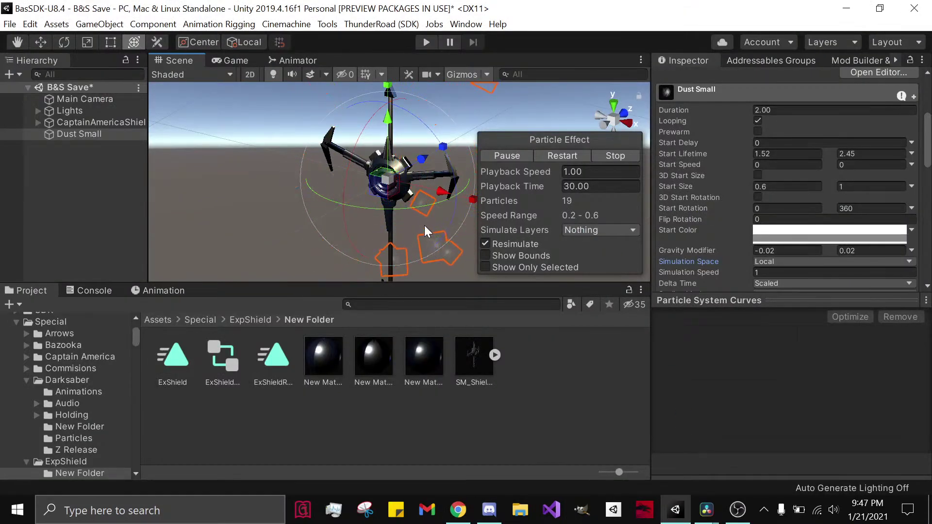
left_click(459, 507)
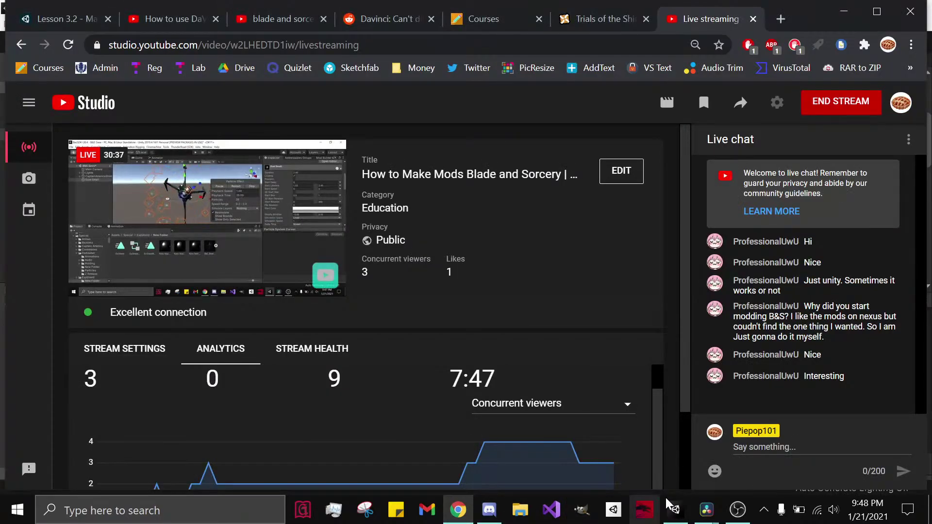
Step: Return to Unity and set Dust Small's Start Speed range to 0.1 through 0.4
left_click(675, 509)
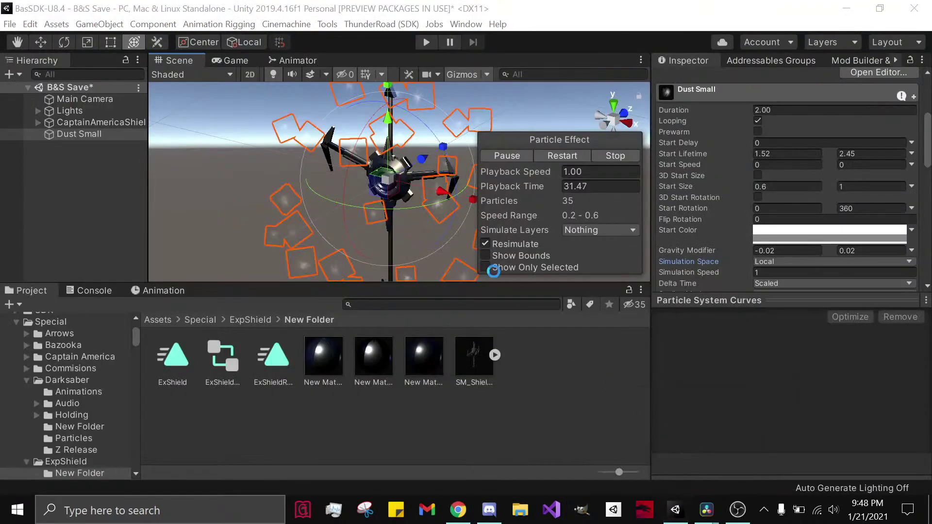
left_click_drag(410, 228, 487, 213, "alt")
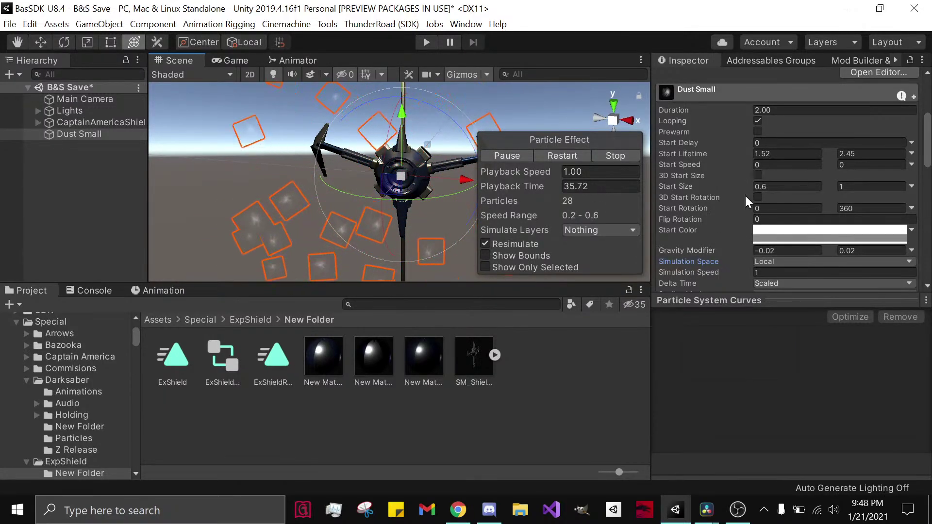
scroll(745, 196, "down", 8)
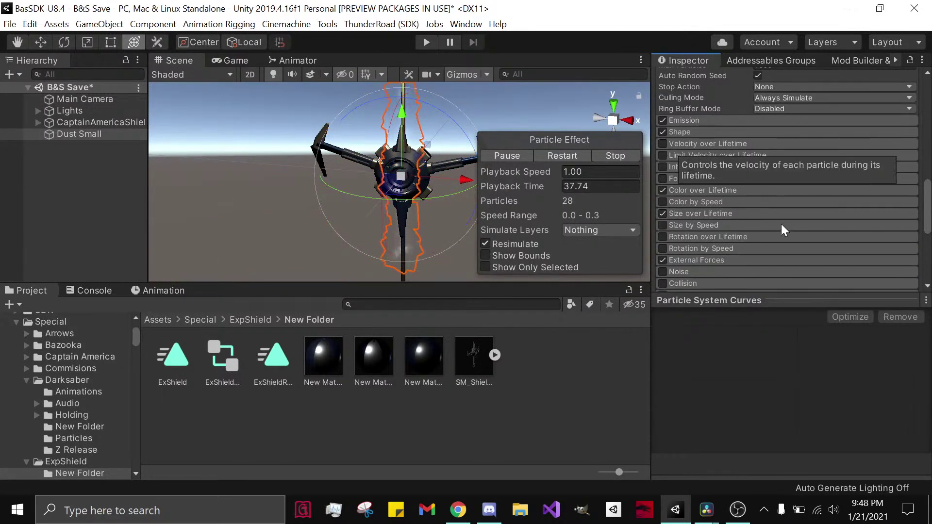
scroll(781, 223, "up", 10)
scroll(781, 228, "down", 2)
left_click(779, 165)
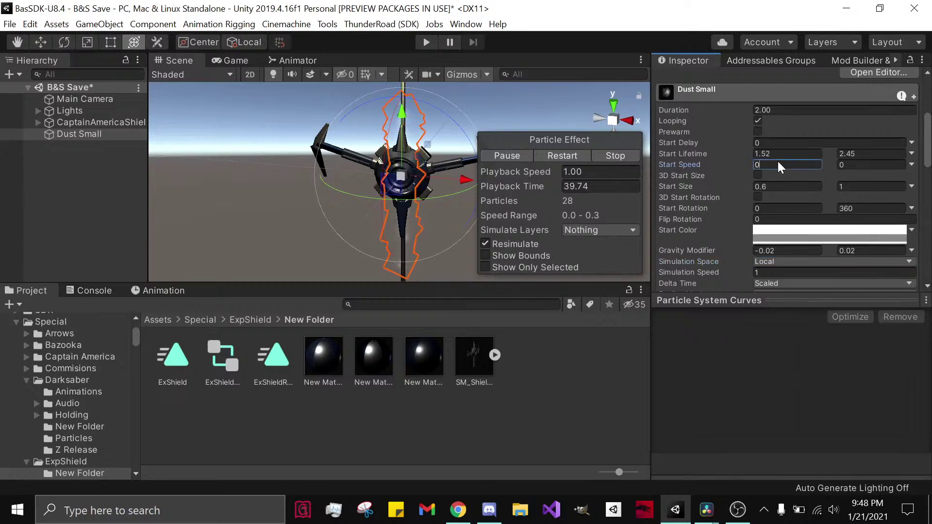
type(".")
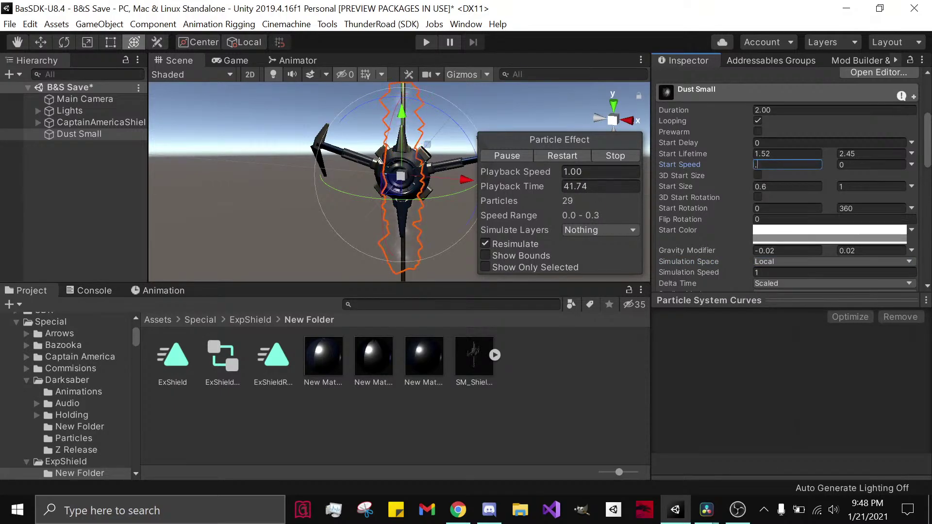
type("1")
type(".4")
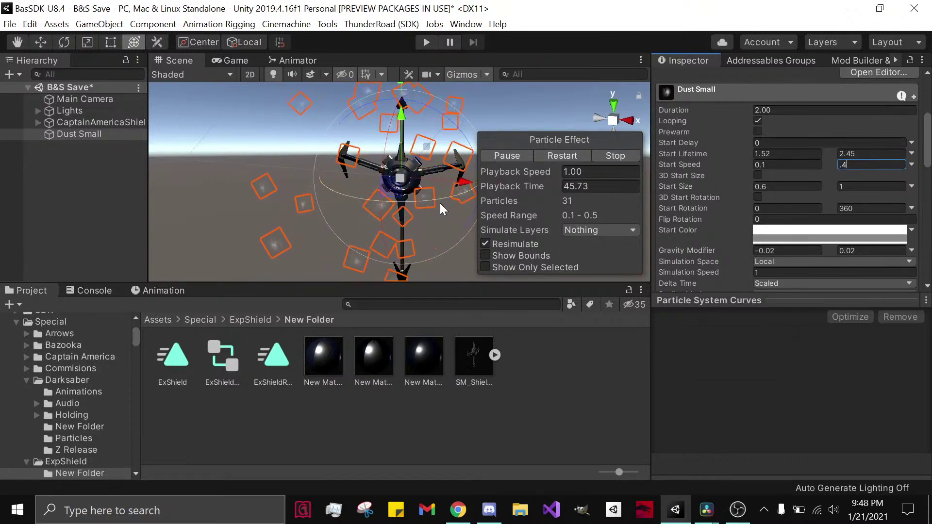
left_click_drag(440, 203, 512, 128, "alt")
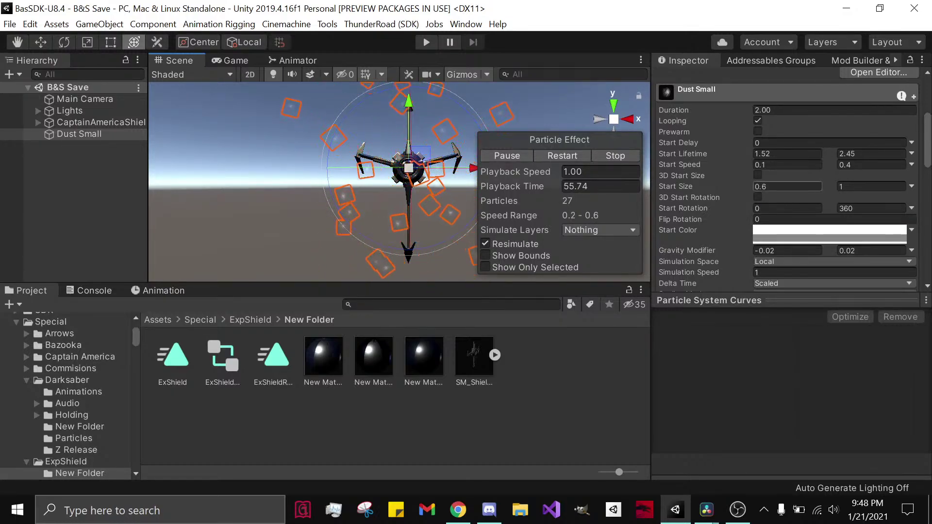
type("0")
key("Return")
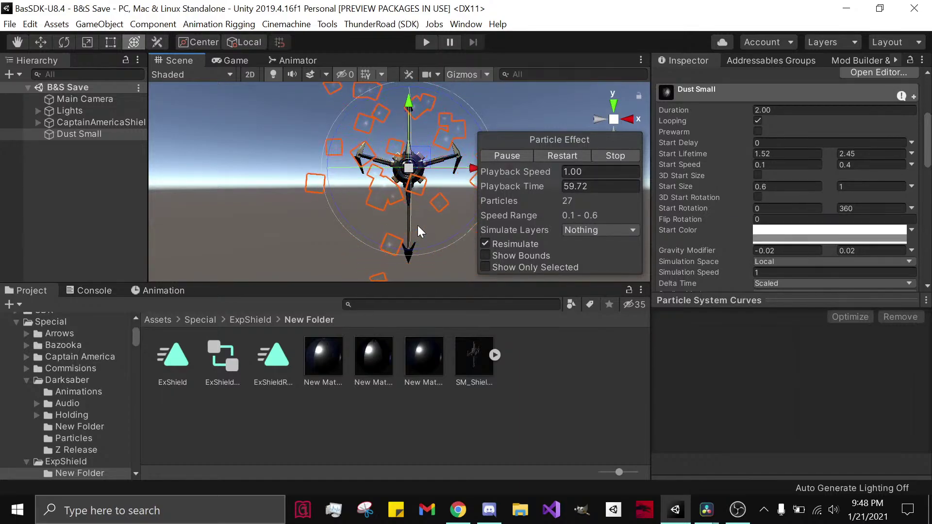
Step: Check the YouTube Studio live chat in Chrome and return to the Dust Small effect in Unity
left_click(466, 520)
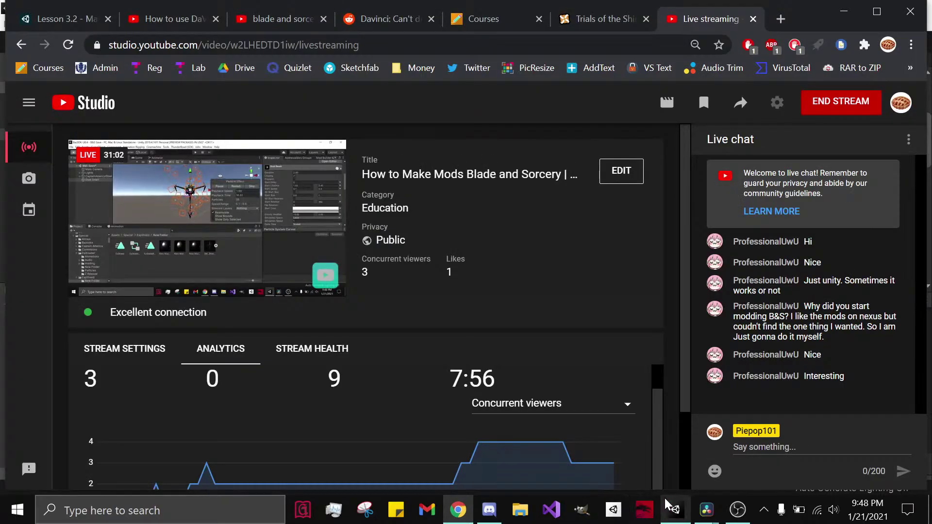
left_click(673, 508)
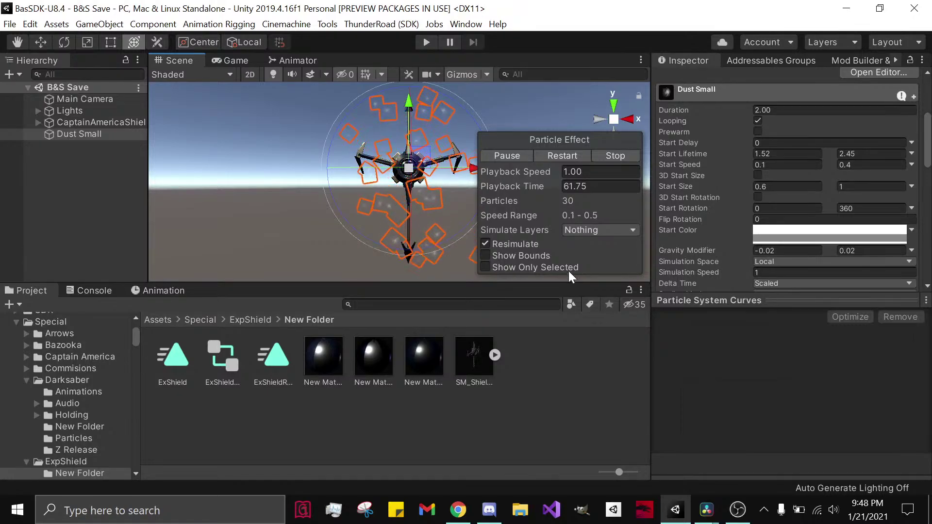
left_click_drag(450, 187, 336, 242, "alt")
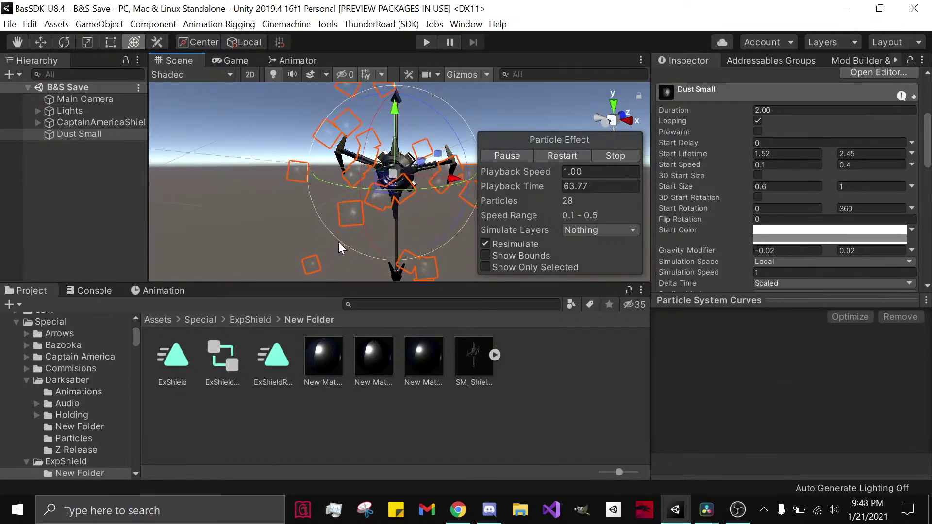
Step: Set Dust Small's two Start Color values to bright green and cyan 00D1FF
left_click(829, 230)
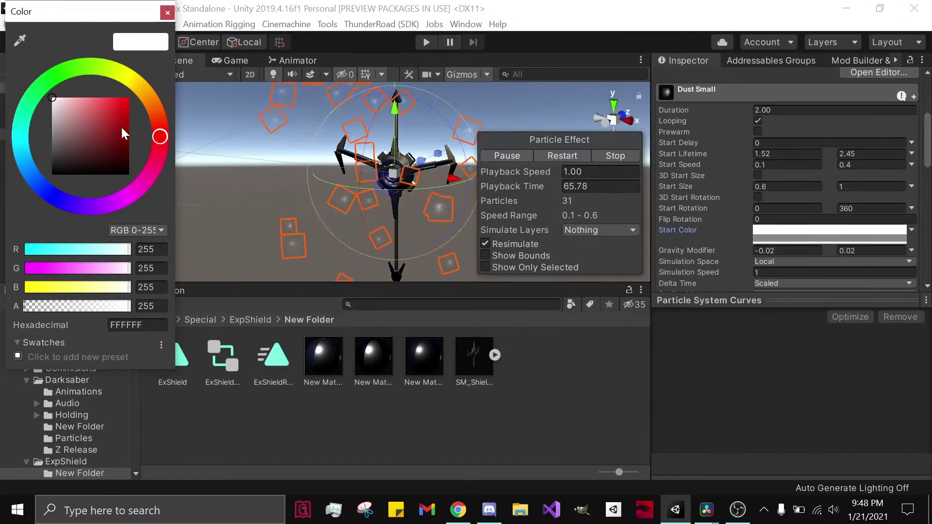
left_click_drag(123, 134, 153, 65)
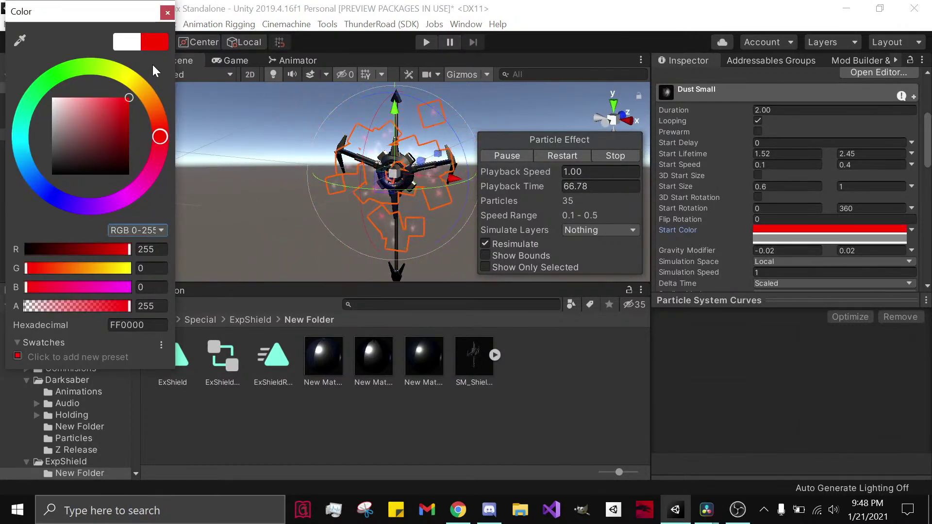
left_click(70, 74)
left_click(792, 203)
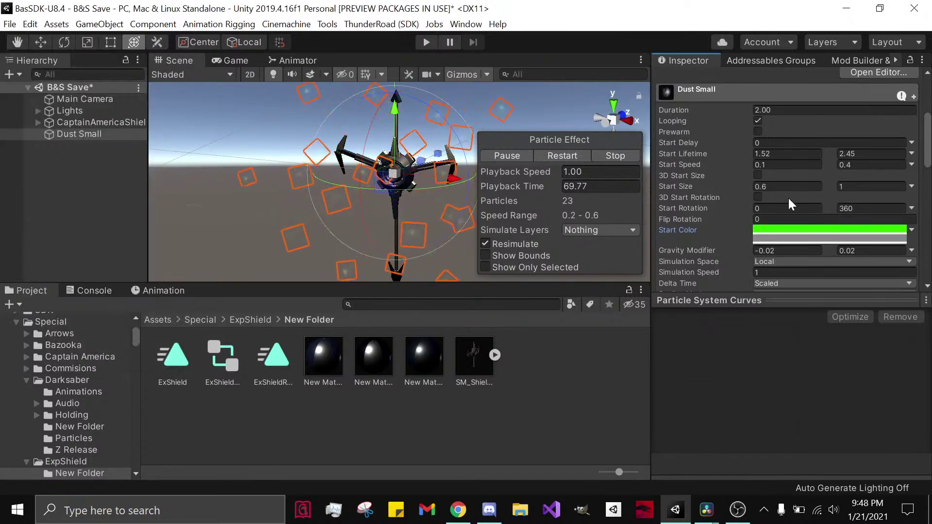
left_click(829, 238)
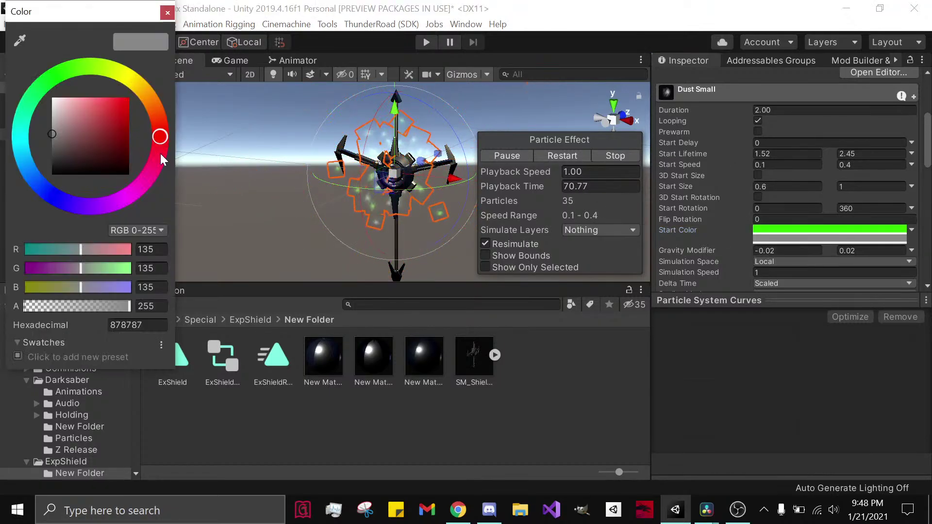
left_click(22, 148)
left_click_drag(95, 121, 194, 45)
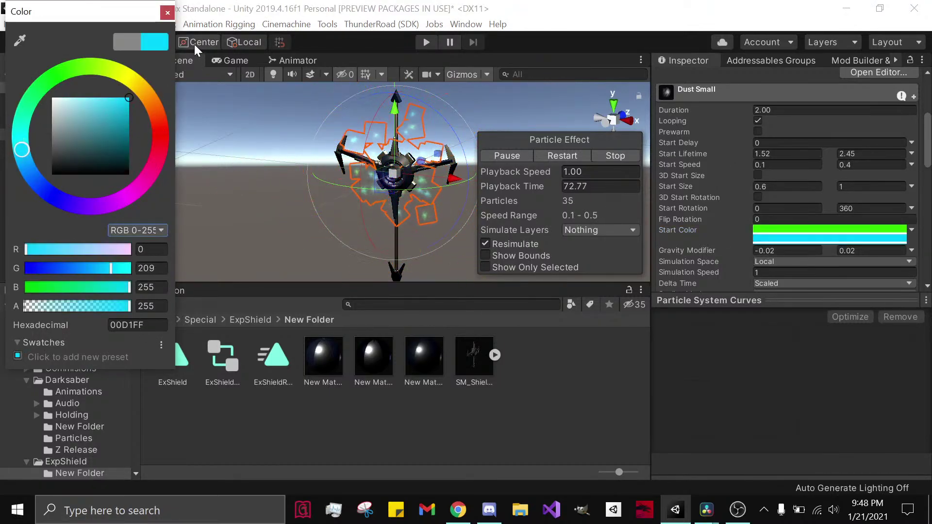
left_click(167, 13)
Step: Expand the Dust material's settings and inspect its Tint Color
scroll(714, 210, "down", 10)
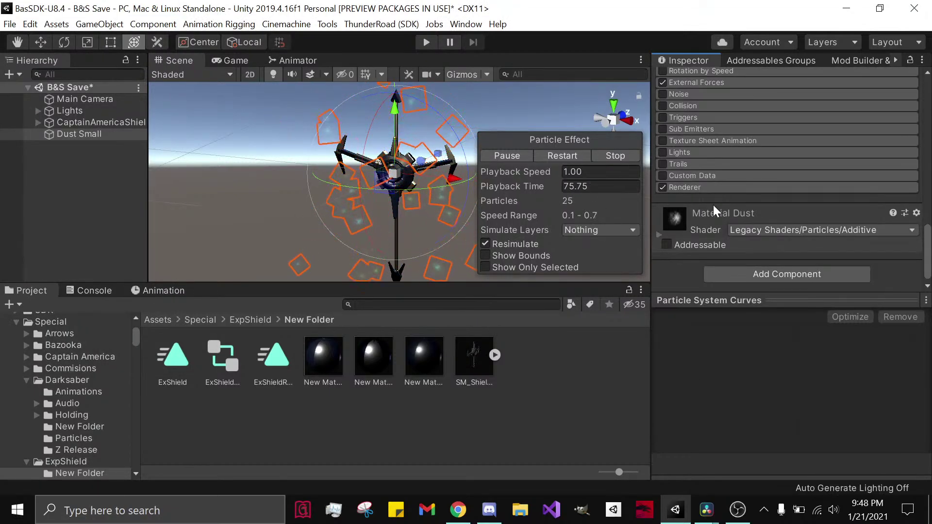
left_click(716, 213)
left_click(889, 264)
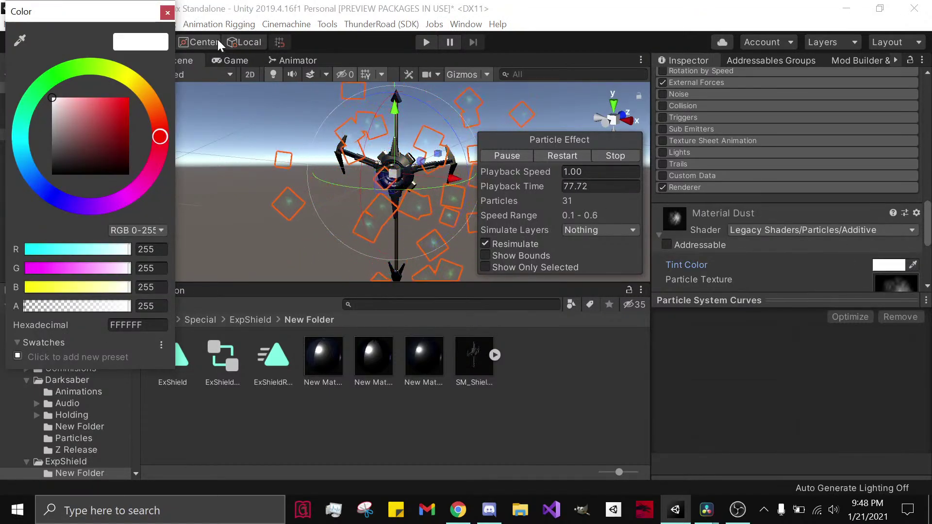
left_click(171, 14)
Step: Move the opaque alpha key in Dust Small's Color over Lifetime gradient to 46.2%, delaying the fade-out
scroll(740, 214, "up", 5)
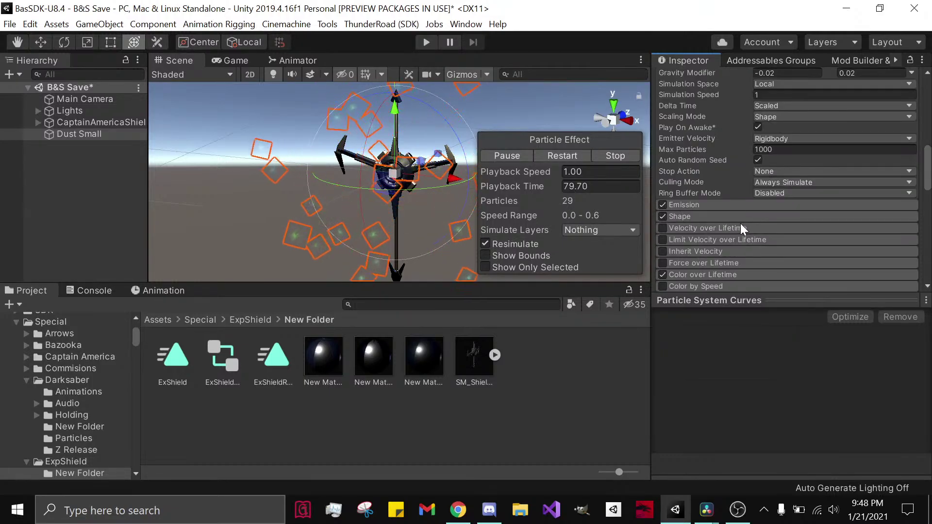
left_click(709, 274)
left_click(760, 288)
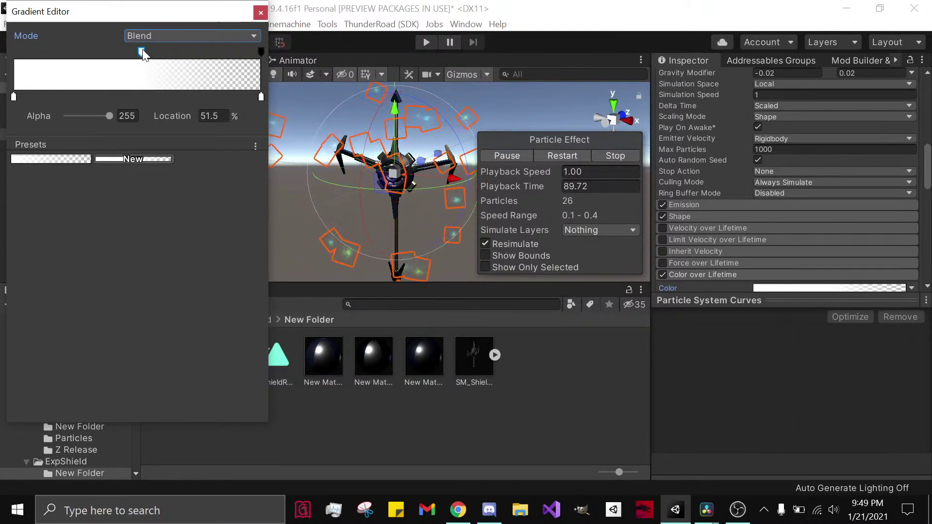
left_click(29, 51)
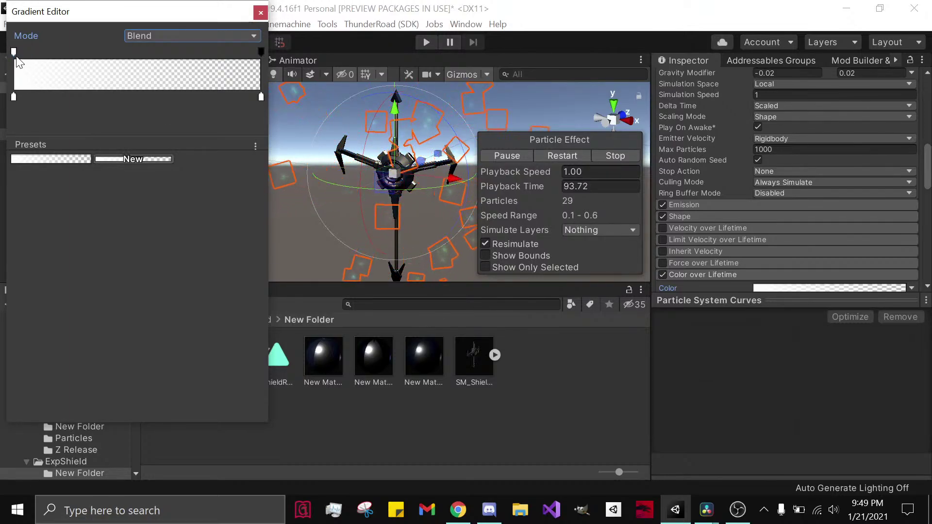
left_click_drag(133, 52, 128, 82)
left_click_drag(46, 52, 12, 104)
left_click_drag(14, 52, 131, 62)
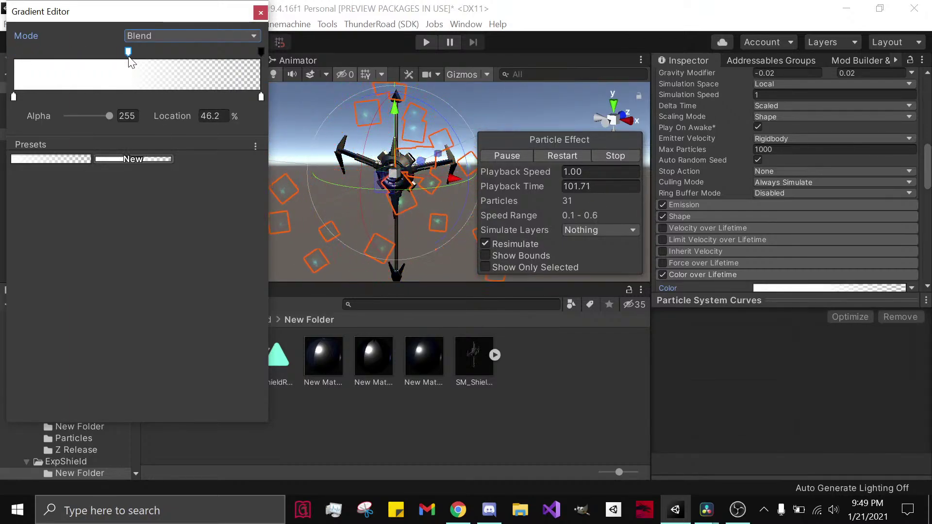
left_click(261, 12)
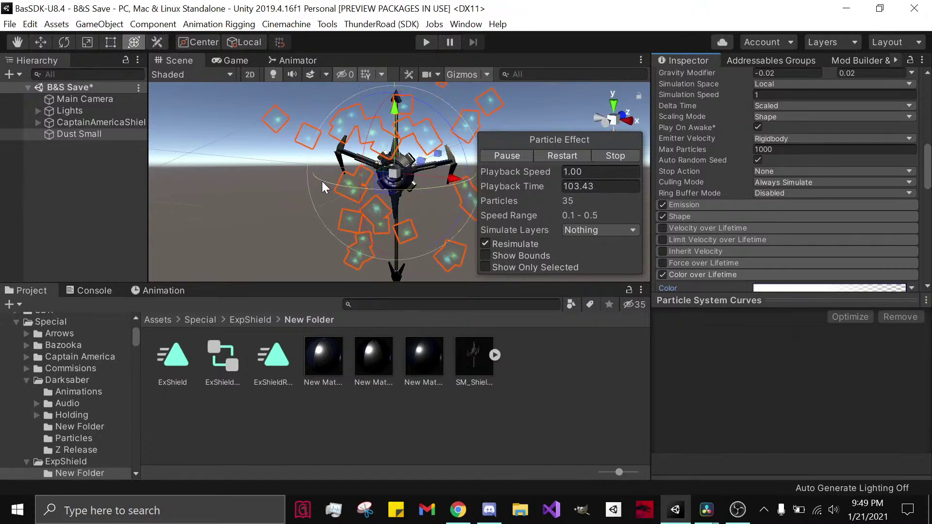
Step: Briefly check the live chat in Chrome, return to Unity and undo the last scene change
key("alt+Tab")
key("alt+Tab")
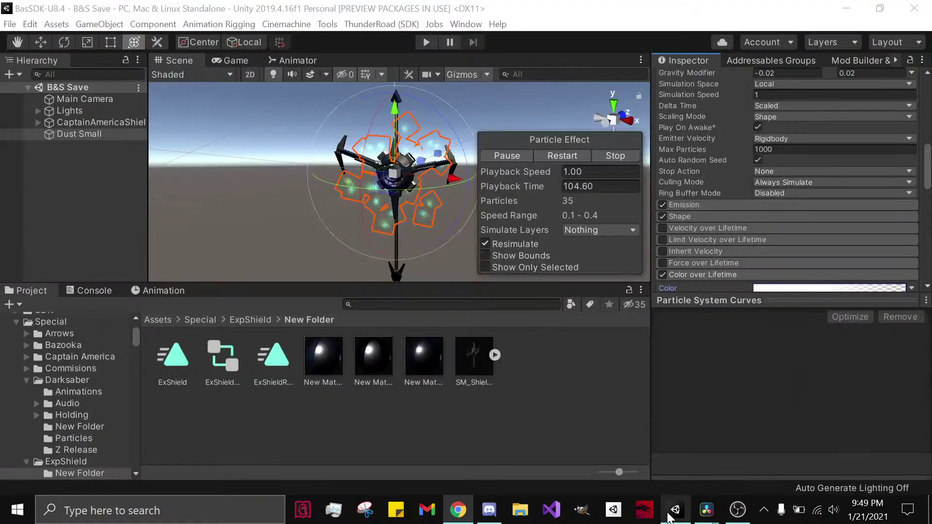
left_click_drag(422, 201, 252, 220, "alt")
key("ctrl+z")
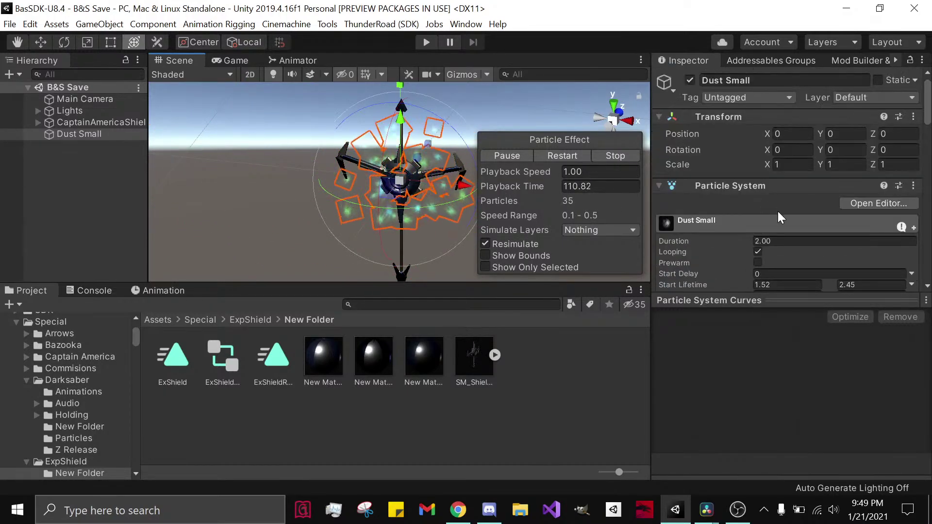
Step: Set Dust Small's Simulation Space to World and test it by moving the effect together with the shield
left_click(773, 130)
left_click(779, 159)
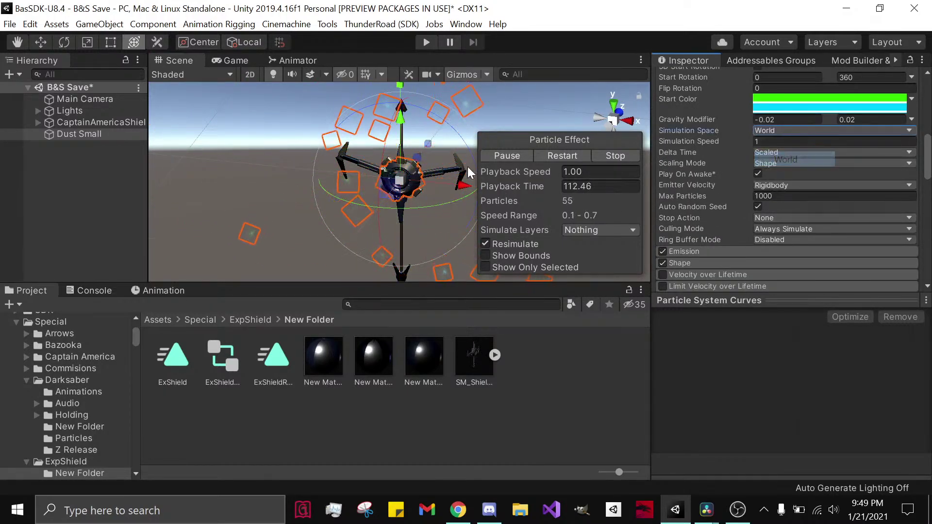
mouse_move(399, 193)
left_mouse_down()
mouse_move(190, 170)
mouse_move(347, 179)
mouse_move(461, 202)
mouse_move(396, 171)
mouse_move(374, 198)
mouse_move(398, 181)
left_mouse_up()
left_click_drag(170, 154, 451, 189)
key("ctrl+z")
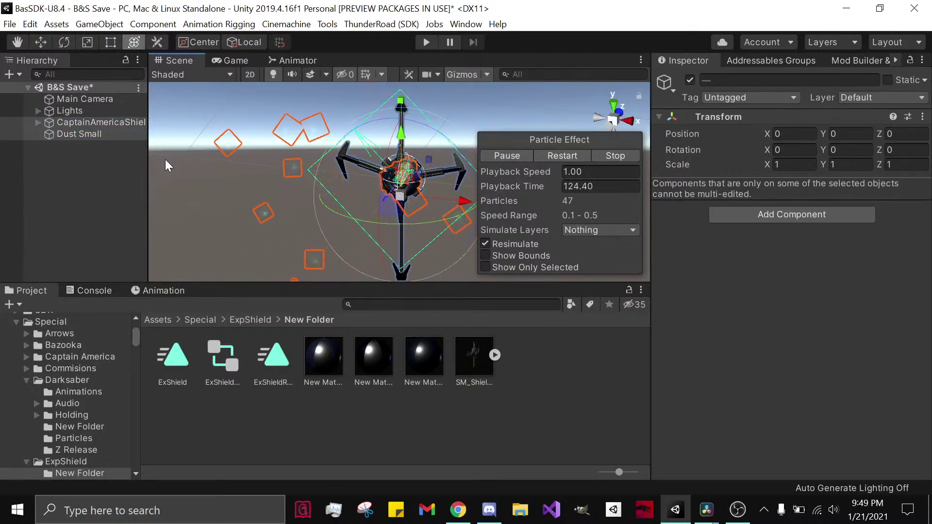
Step: Save the scene and replay the particle effect from the start with only Dust Small selected
key("ctrl+s")
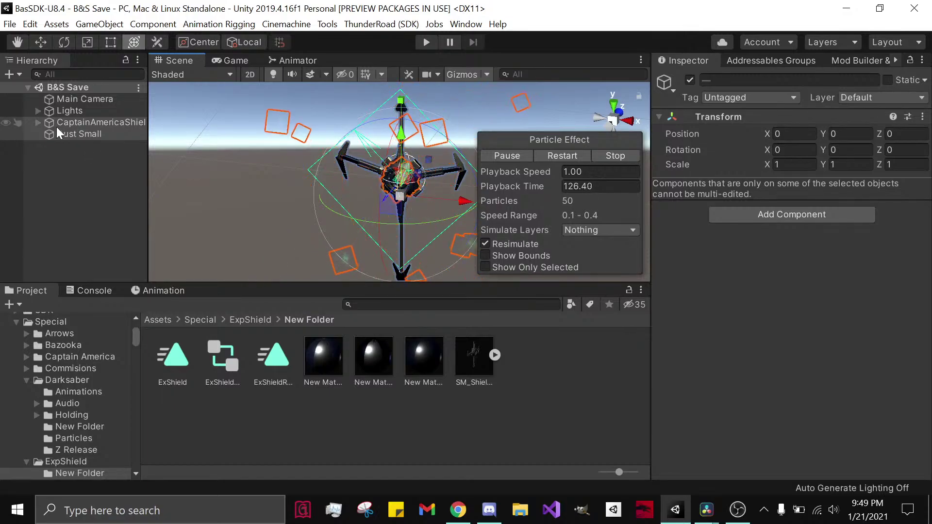
left_click(611, 156)
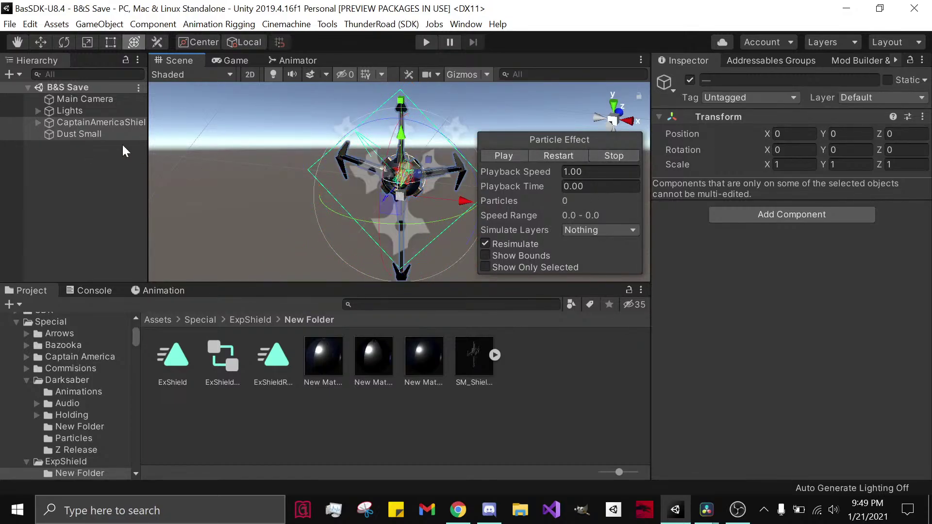
left_click(71, 124)
left_click(71, 131)
left_click(503, 155)
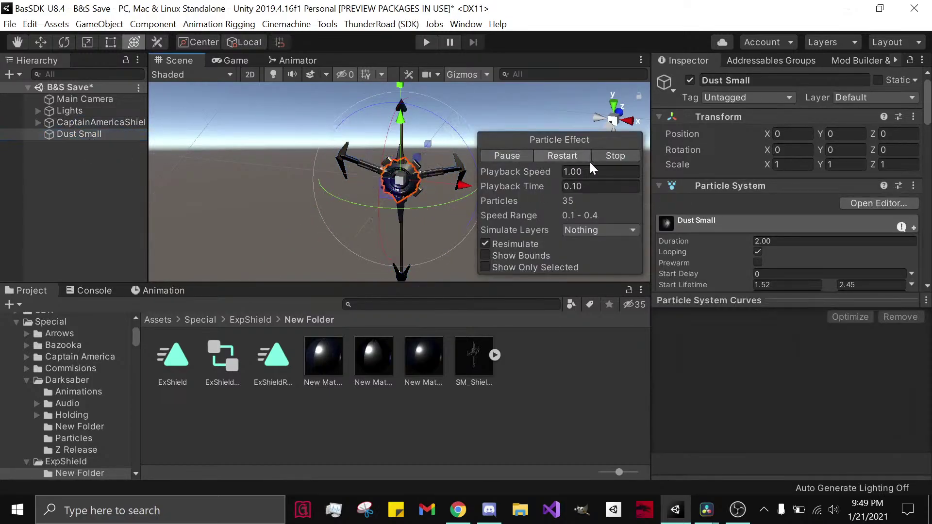
Step: Enable 3D Start Rotation for Dust Small and set its first X rotation value to 90
scroll(780, 258, "down", 5)
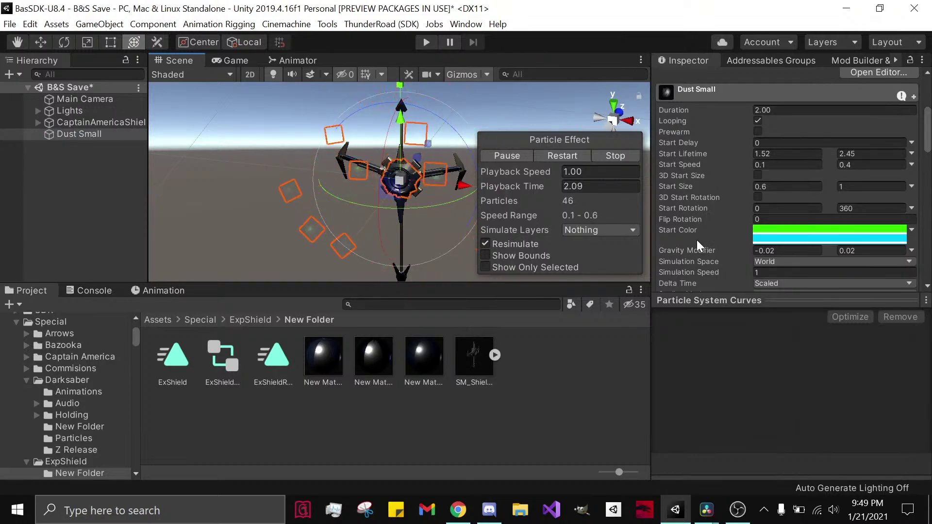
left_click_drag(402, 218, 379, 221, "alt")
scroll(814, 222, "down", 5)
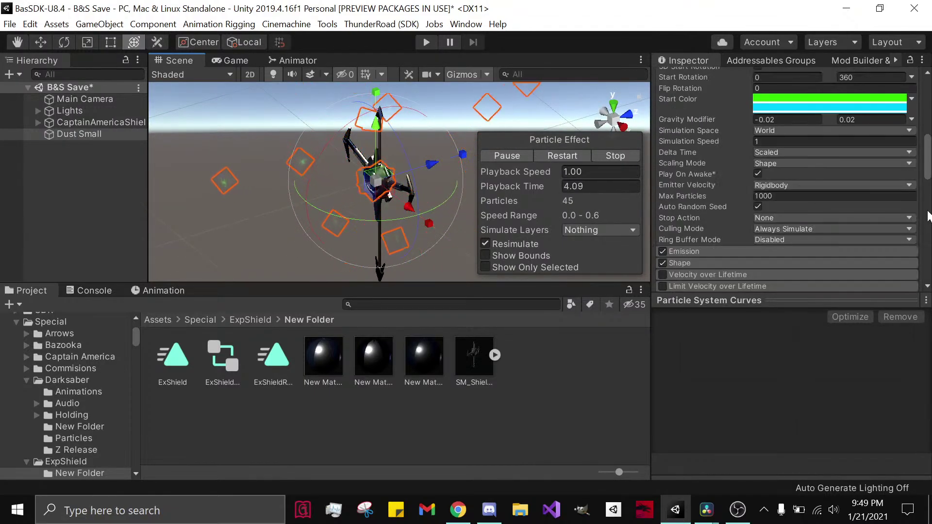
scroll(814, 222, "up", 5)
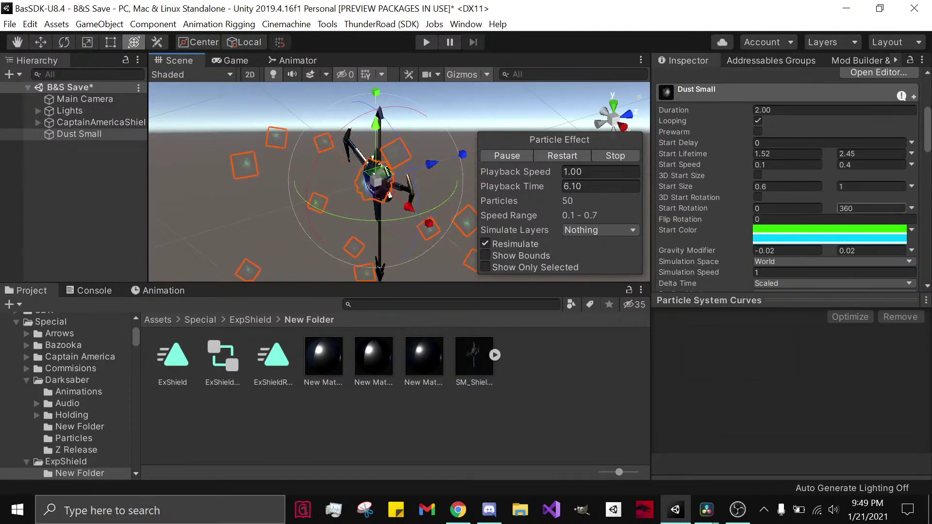
left_click(758, 197)
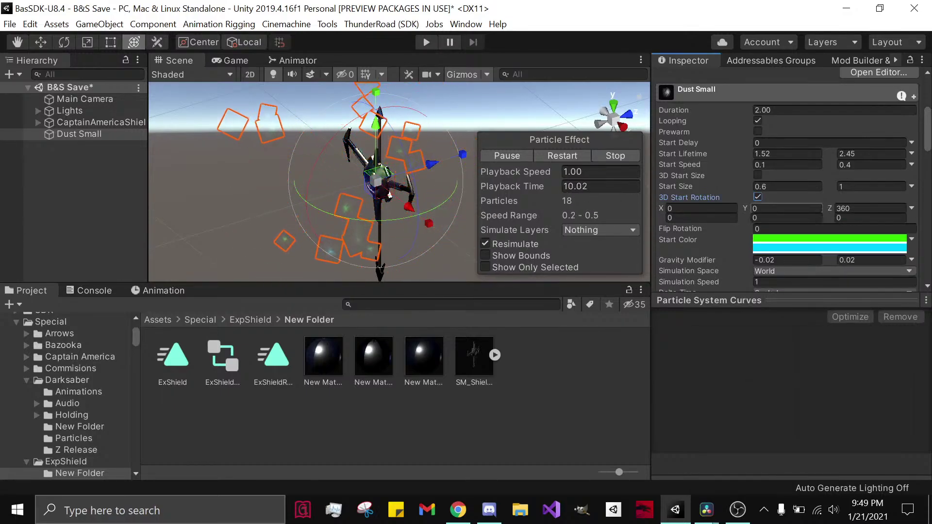
left_click(701, 208)
type("90")
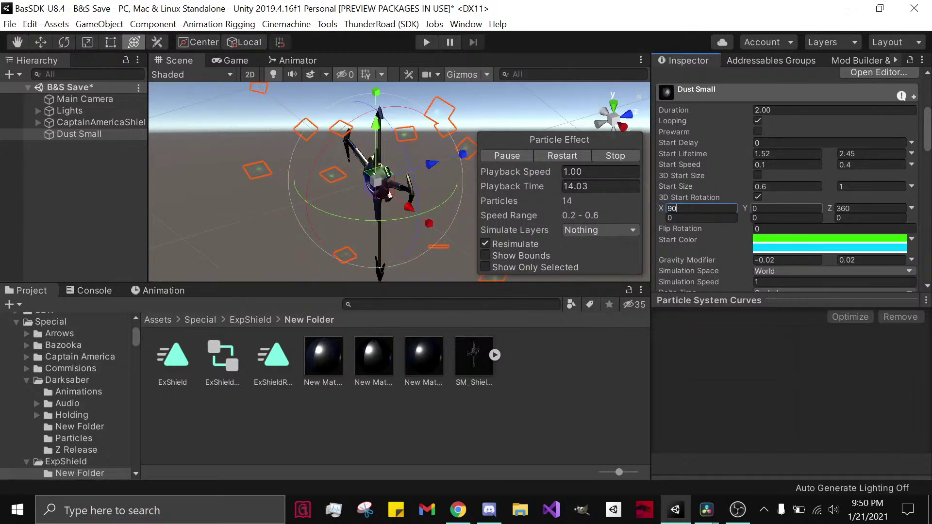
Step: Try Local as the Render Alignment of Dust Small's renderer and check the particles from another angle
key("Return")
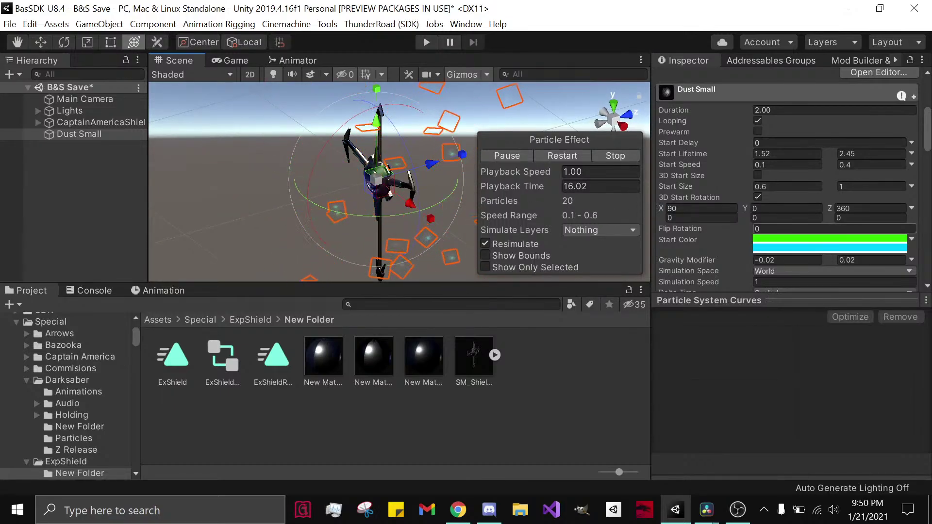
scroll(783, 226, "down", 15)
scroll(777, 214, "up", 3)
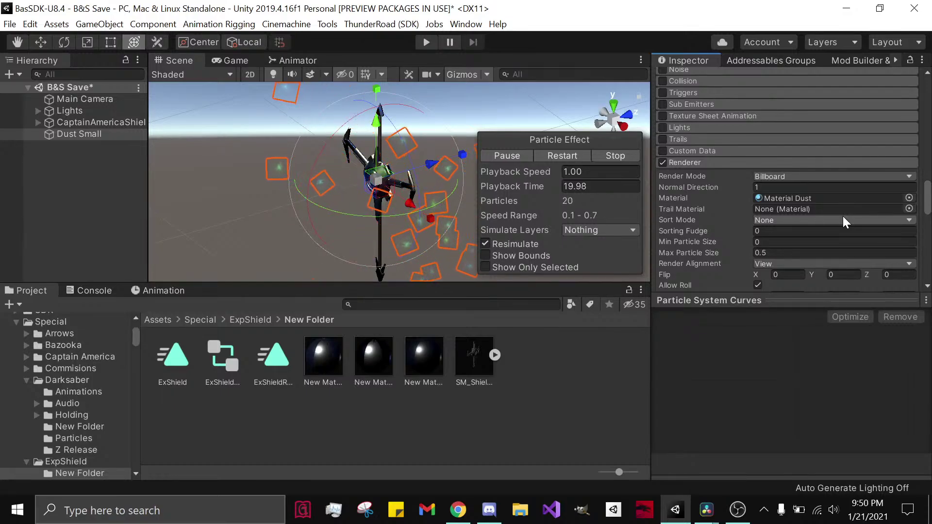
left_click(843, 220)
left_click(842, 220)
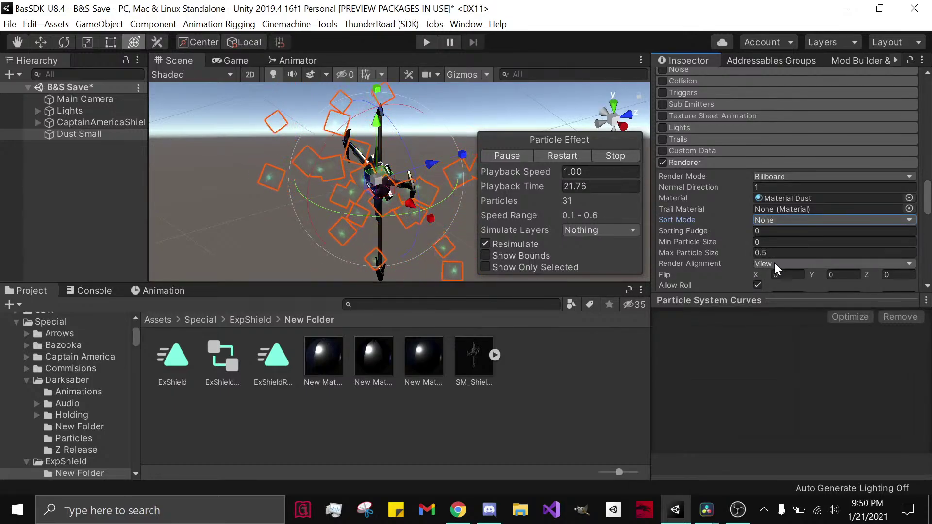
left_click(806, 264)
left_click(787, 313)
left_click_drag(383, 218, 314, 221, "alt")
Step: Compare the Facing and View render alignments for Dust Small from several angles and settle on Facing
left_click(760, 264)
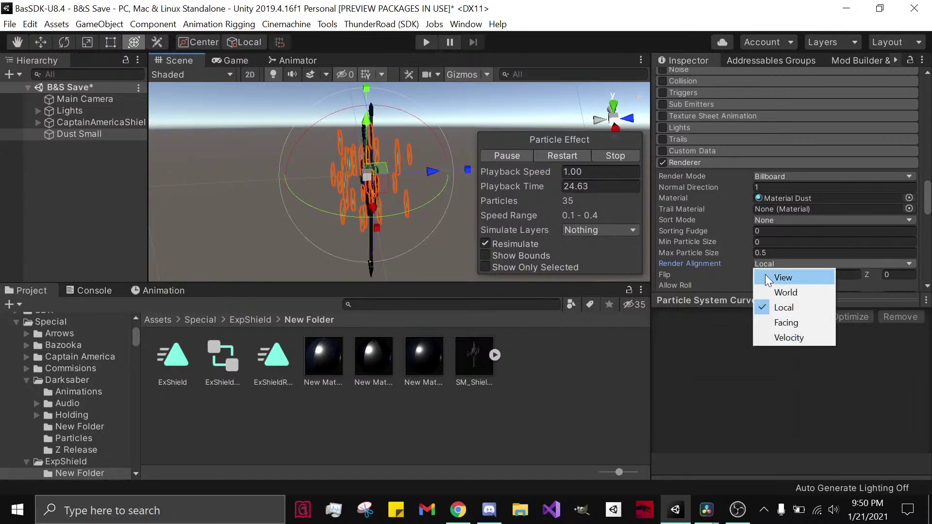
left_click(785, 323)
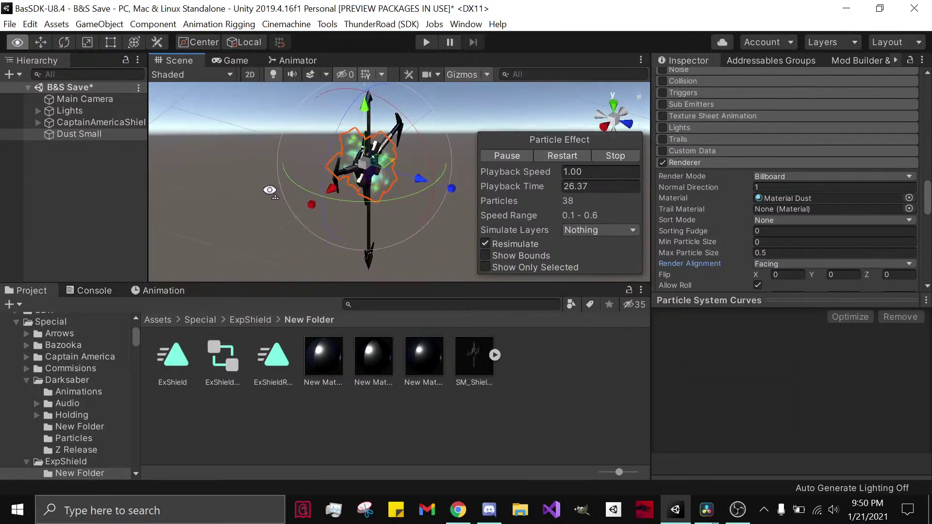
left_click_drag(435, 215, 473, 138, "alt")
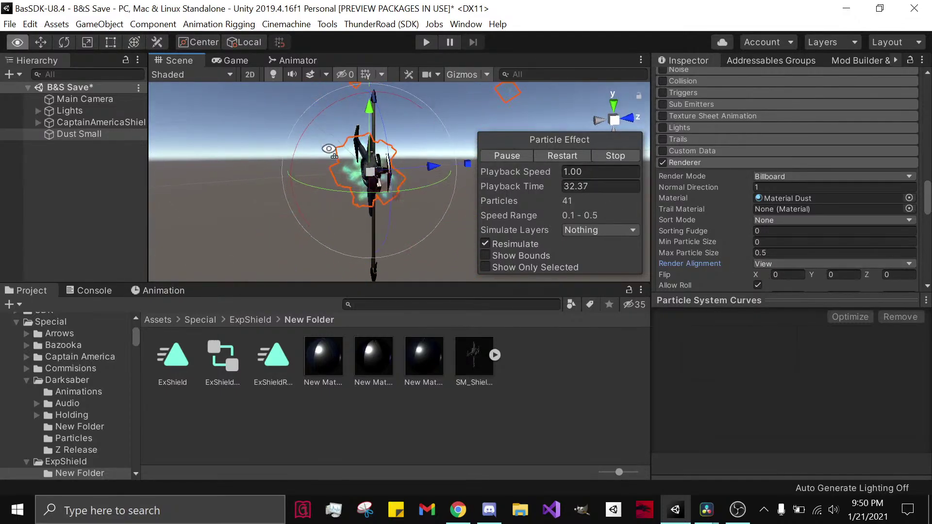
left_click_drag(329, 149, 427, 193, "alt")
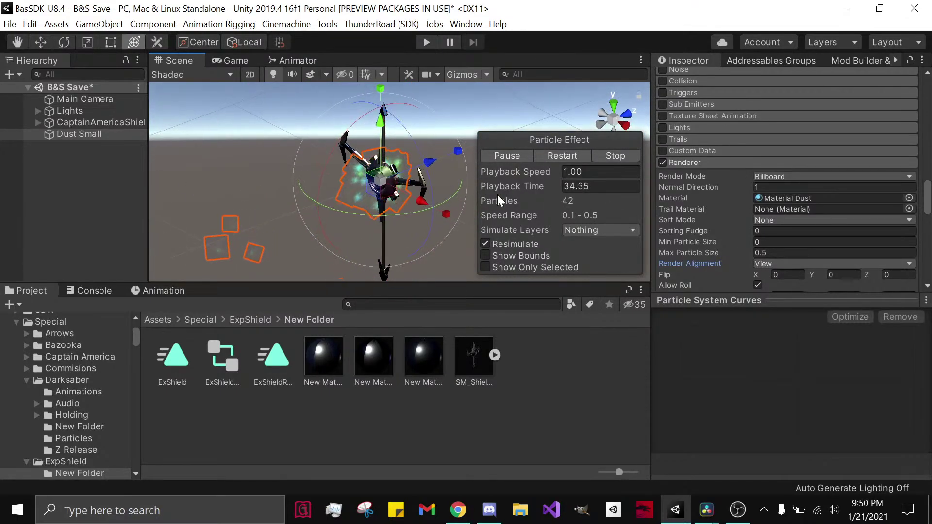
left_click(765, 264)
left_click(784, 322)
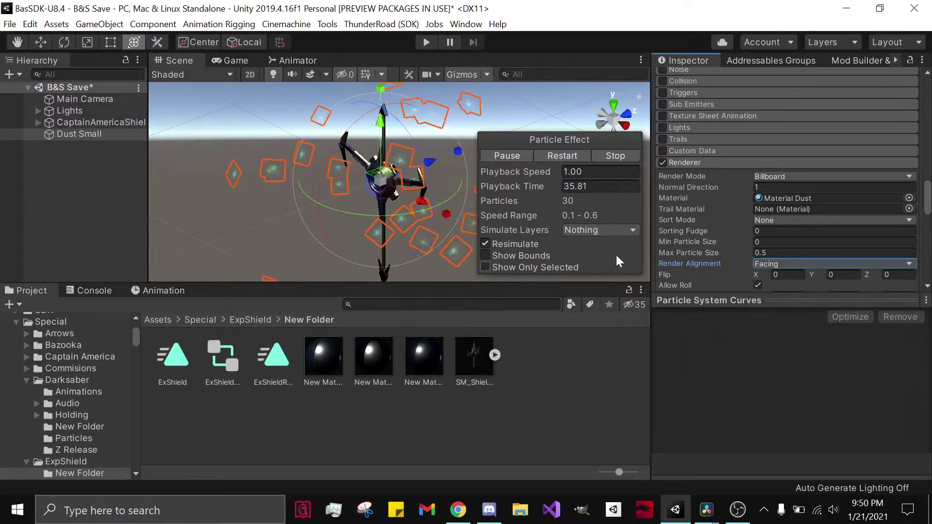
left_click_drag(463, 220, 579, 132, "alt")
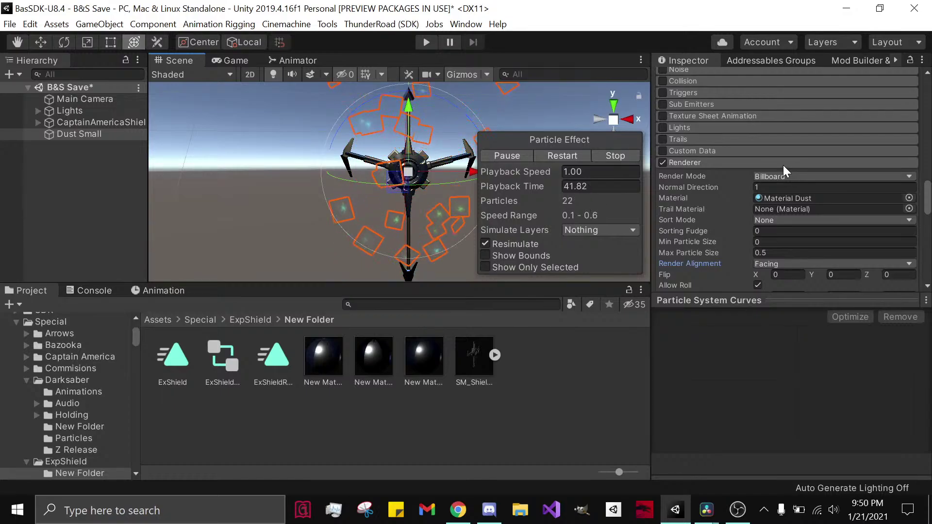
Step: Check the live chat and stream analytics in Chrome, and return to Unity
left_click(458, 510)
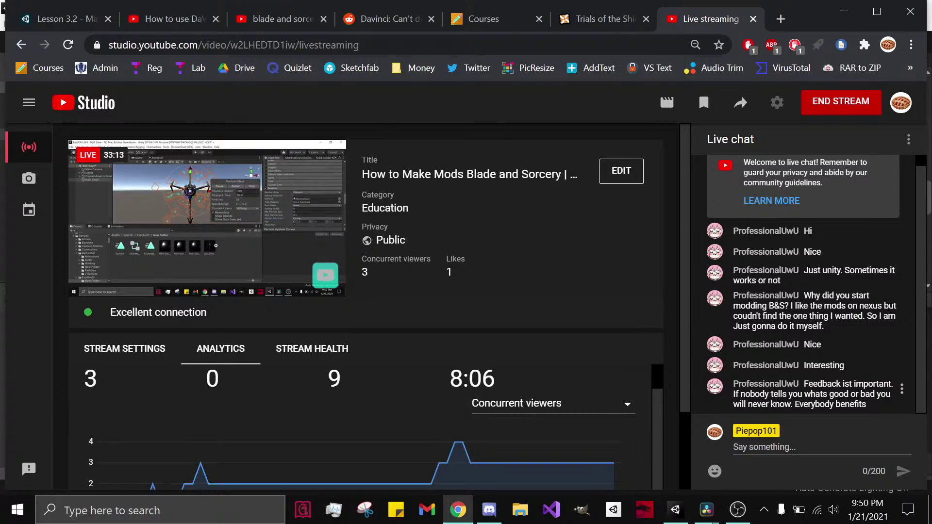
scroll(568, 404, "down", 2)
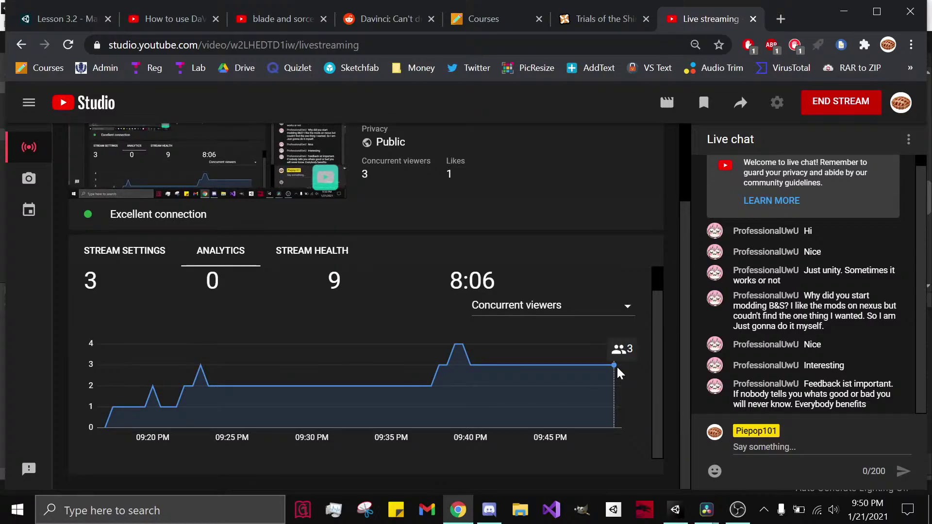
scroll(562, 413, "up", 1)
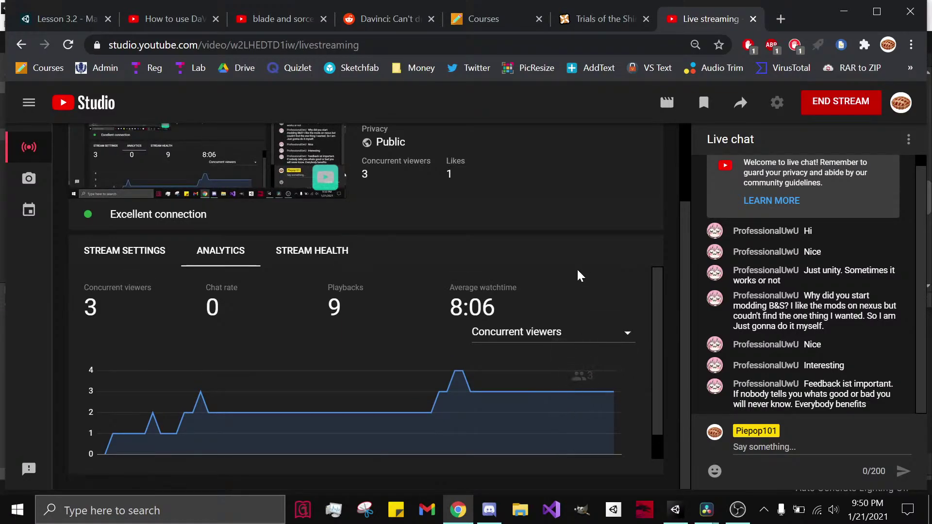
scroll(578, 275, "up", 1)
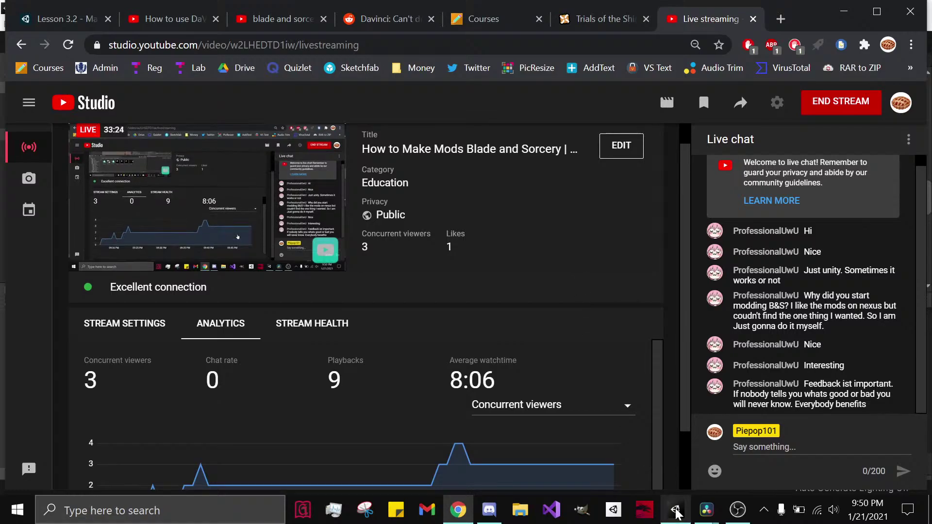
mouse_move(675, 510)
left_click(671, 472)
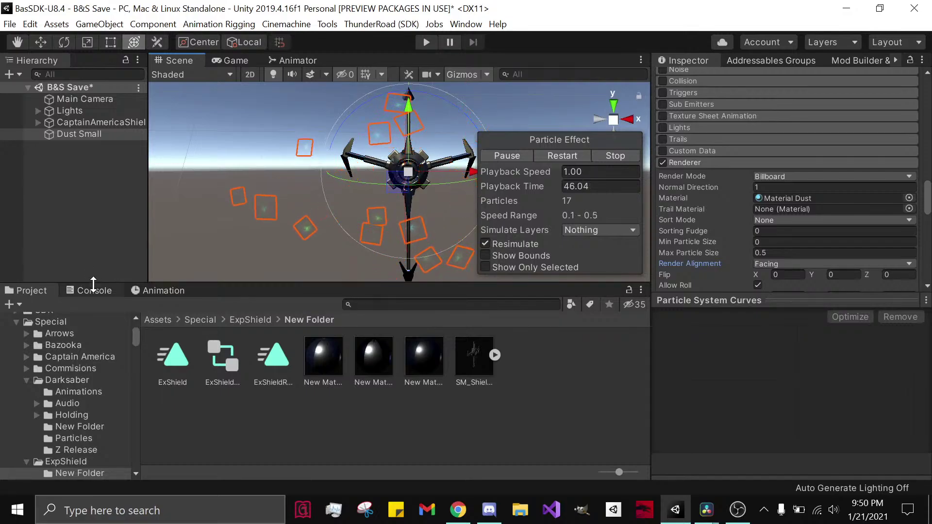
Step: Examine the Facing-aligned particles around the shield from several angles and save the scene
left_click(93, 291)
left_click(30, 292)
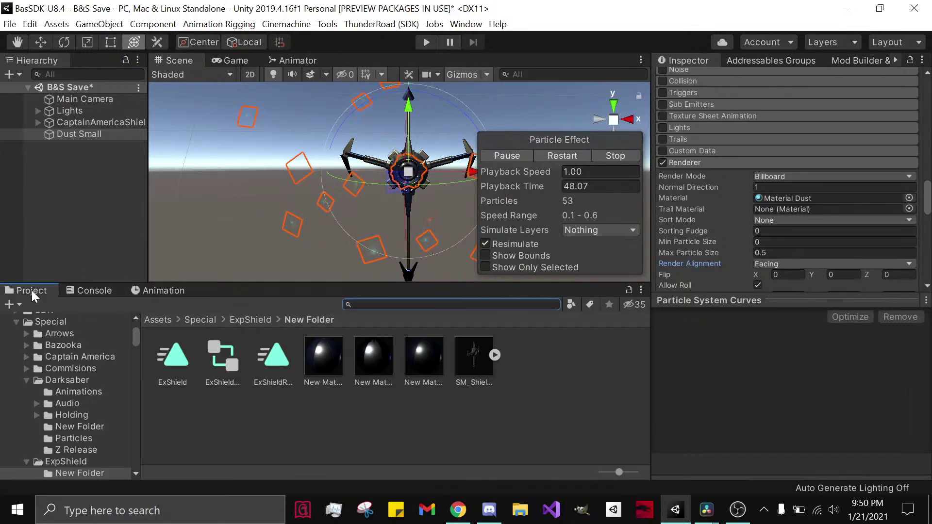
left_click_drag(333, 196, 259, 264, "alt")
left_click_drag(345, 237, 458, 144, "alt")
middle_click_drag(457, 143, 396, 165)
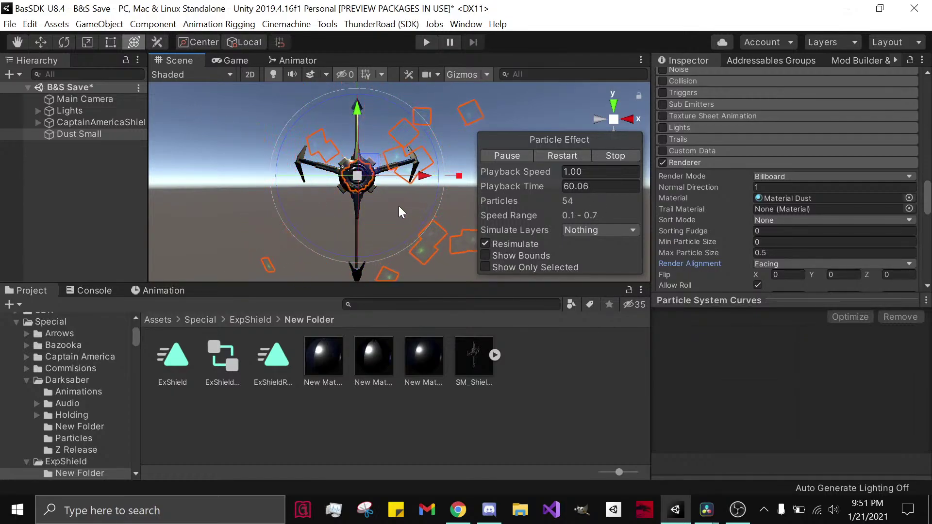
scroll(391, 203, "up", 1)
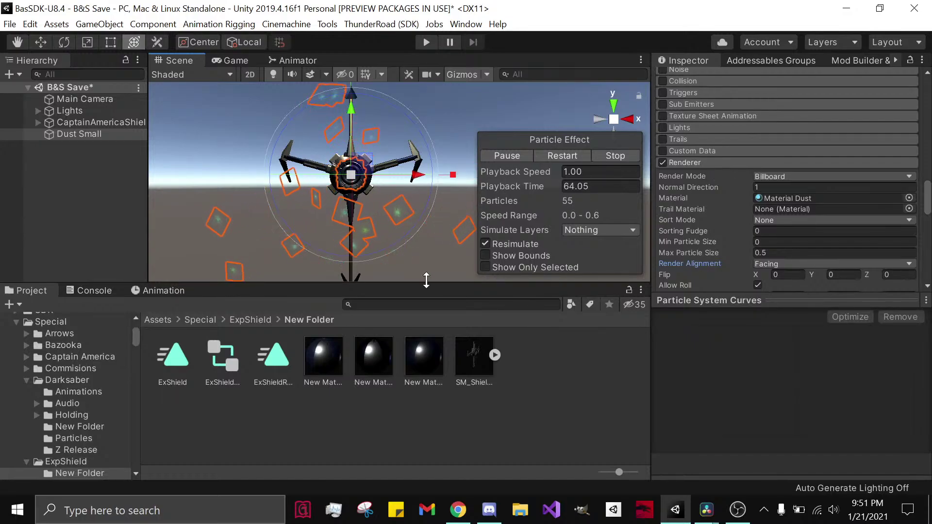
left_click(93, 291)
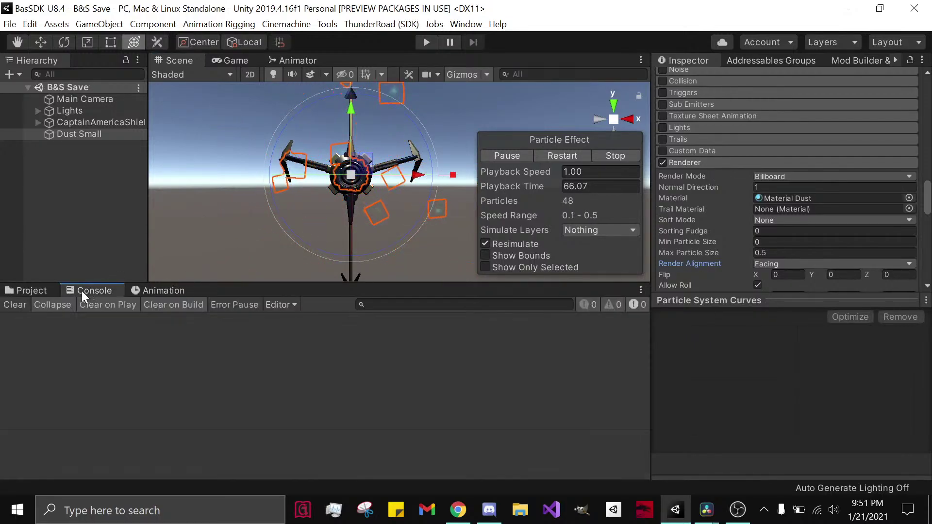
left_click(42, 292)
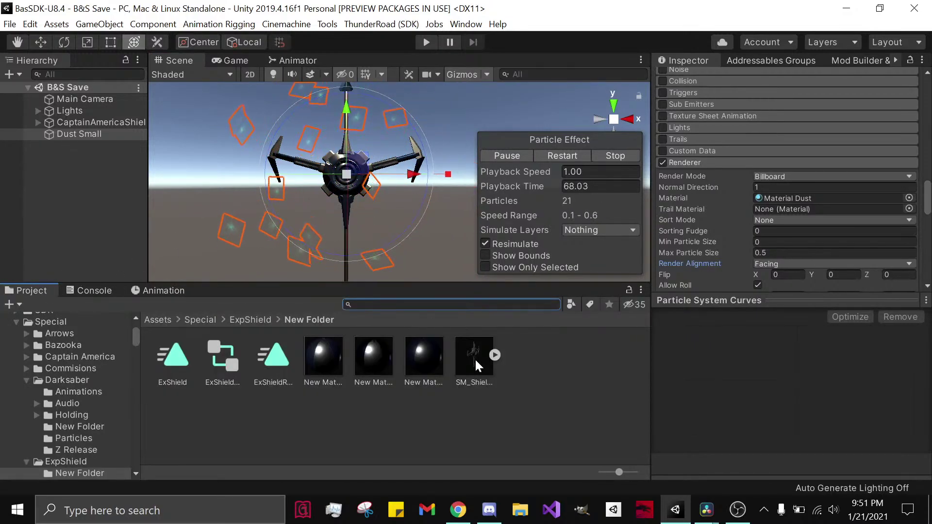
left_click(561, 384)
Step: Turn off 3D Start Rotation for Dust Small and save the scene
left_click(121, 133)
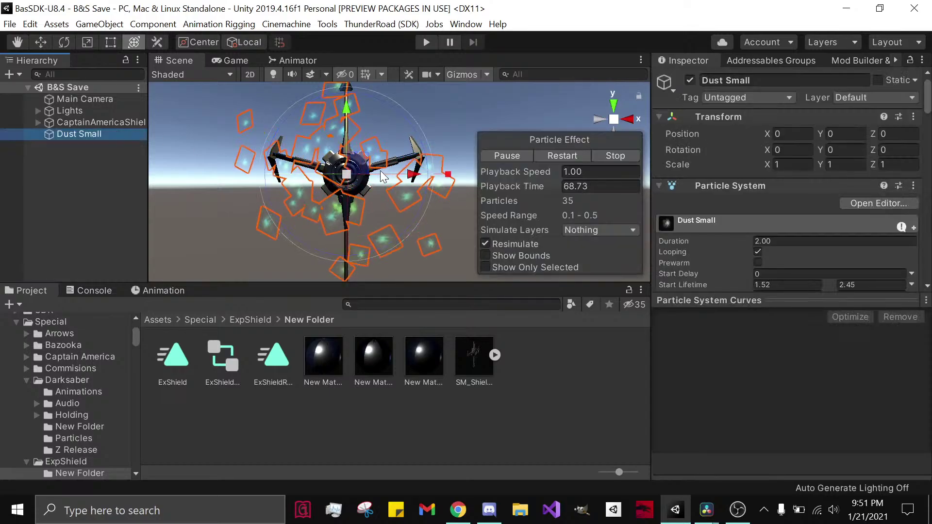
left_click_drag(403, 206, 457, 221, "alt")
scroll(700, 238, "down", 5)
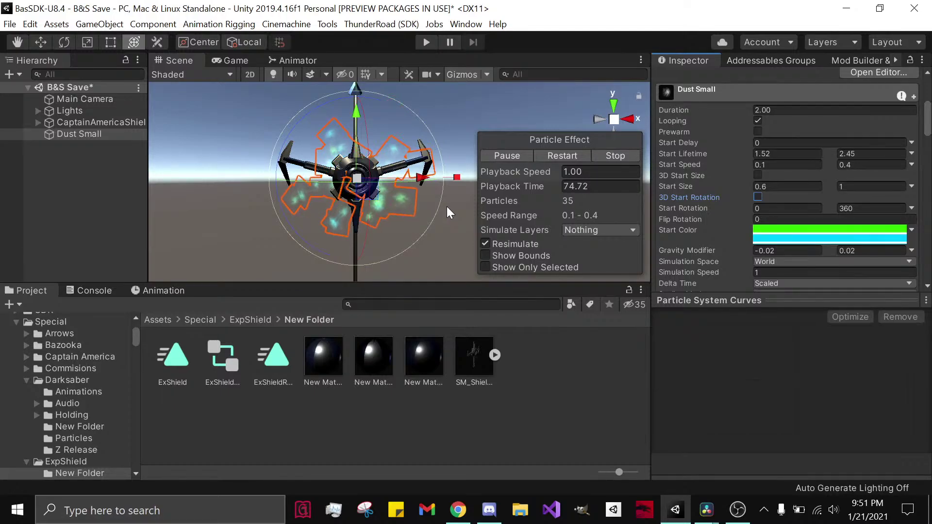
key("ctrl+s")
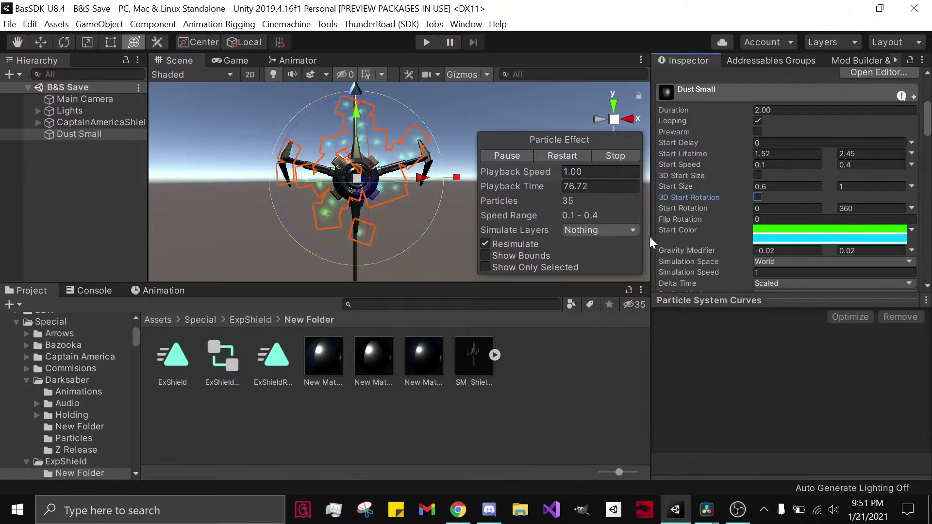
Step: Try 0 as the second Gravity Modifier value for Dust Small and undo the change
scroll(732, 217, "down", 5)
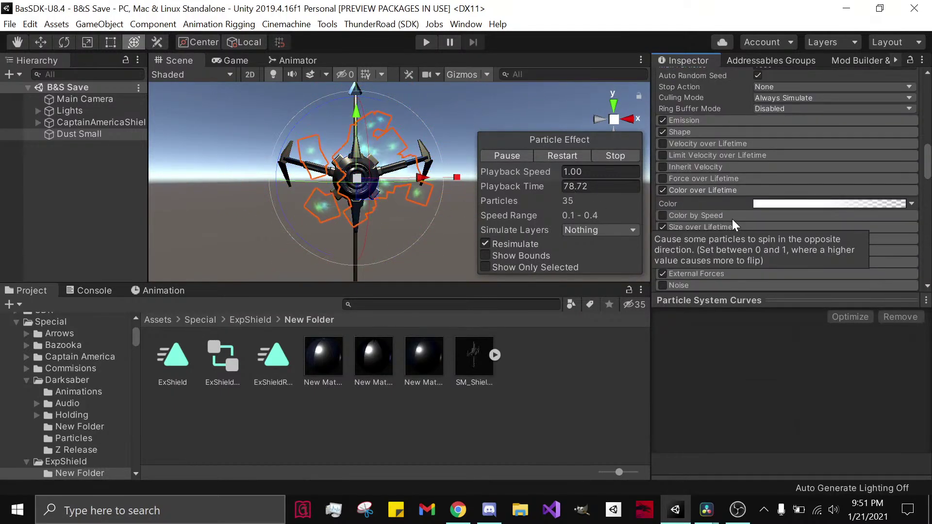
left_click(848, 119)
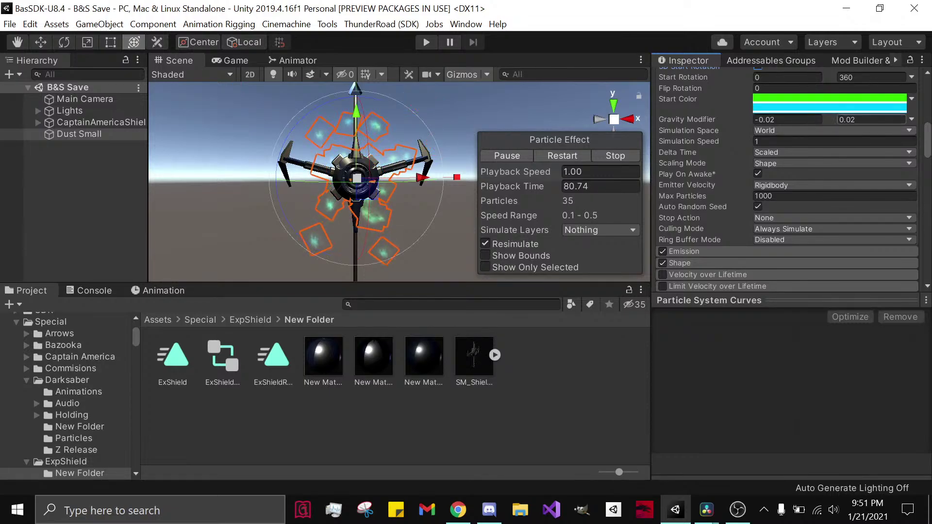
type("0")
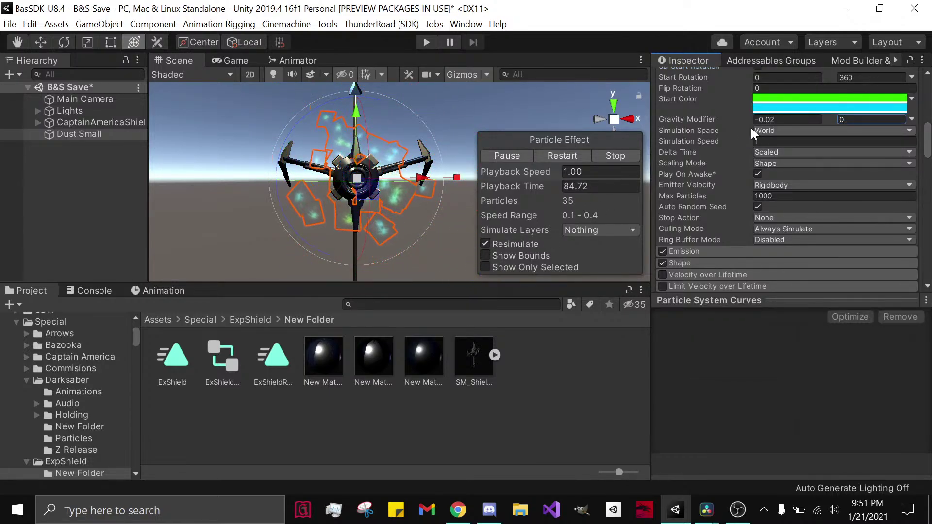
left_click_drag(748, 119, 477, 123)
key("ctrl+z")
key("ctrl+z")
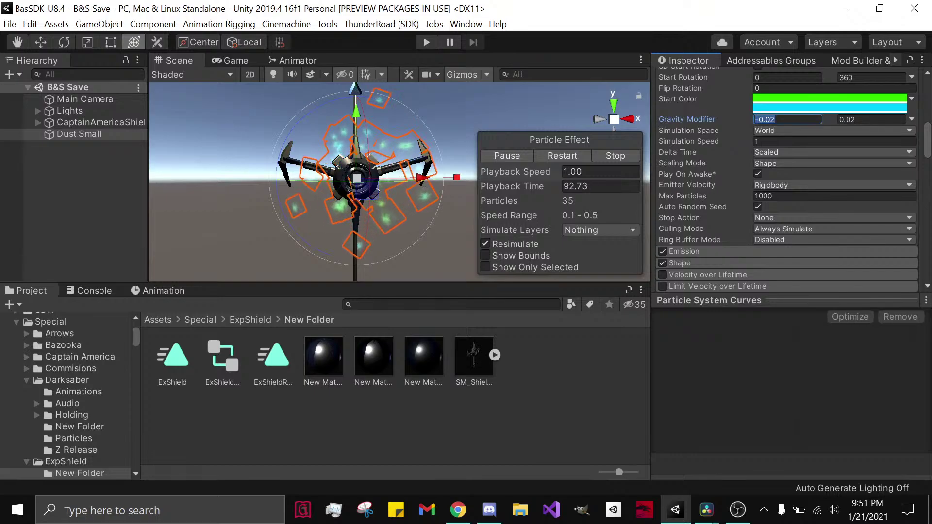
left_click_drag(831, 121, 23, 119)
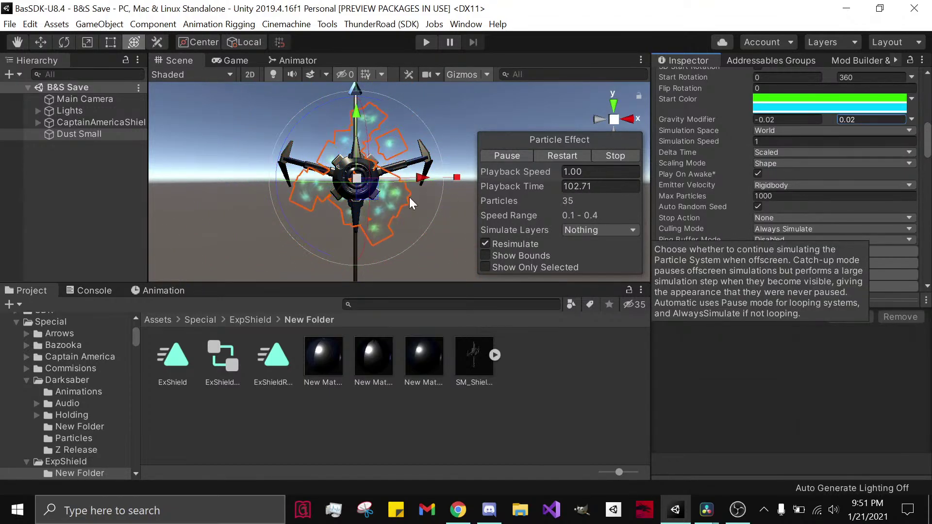
Step: Save the scene, replay the Dust Small effect from the start several times and stop its playback
left_click_drag(292, 199, 363, 211, "alt")
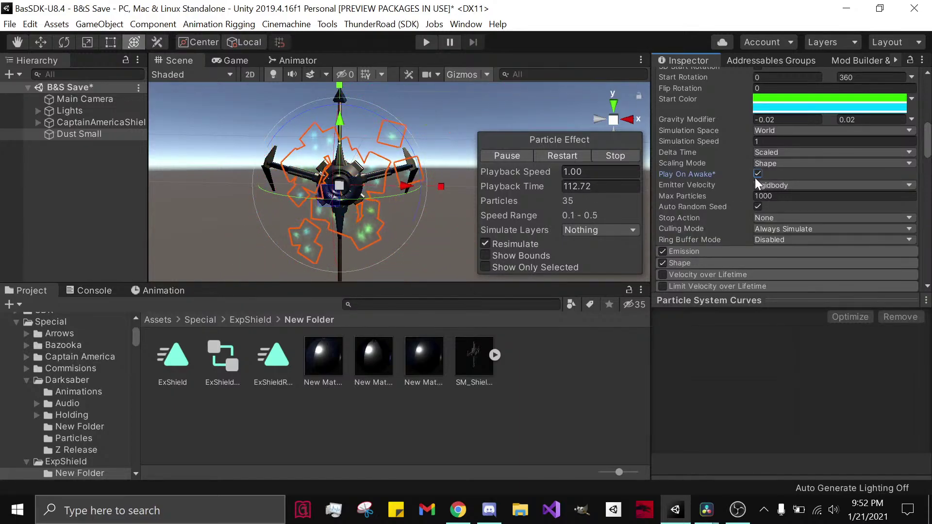
key("ctrl+s")
mouse_move(371, 203)
left_mouse_down("alt")
mouse_move(257, 243)
mouse_move(367, 208)
mouse_move(371, 195)
left_mouse_up("alt")
left_click(542, 152)
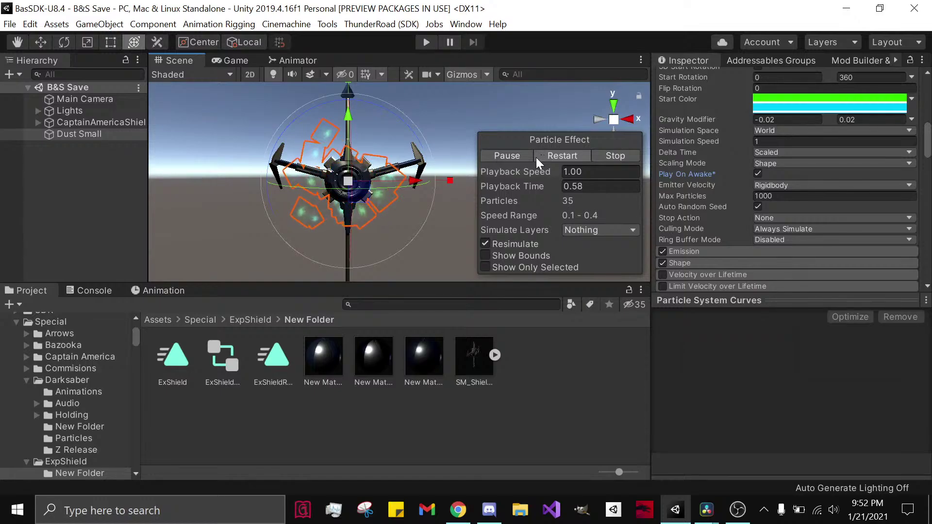
left_click(515, 159)
left_click(600, 155)
left_click(568, 155)
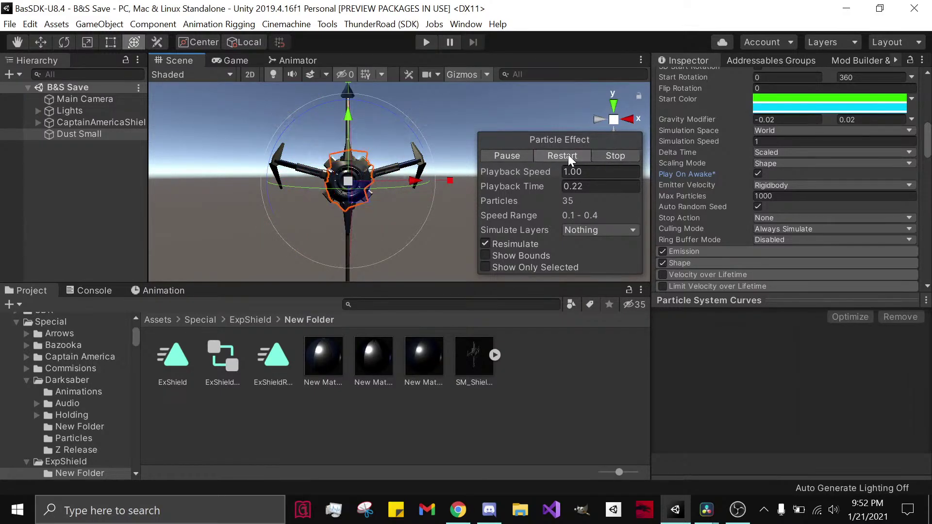
left_click(603, 159)
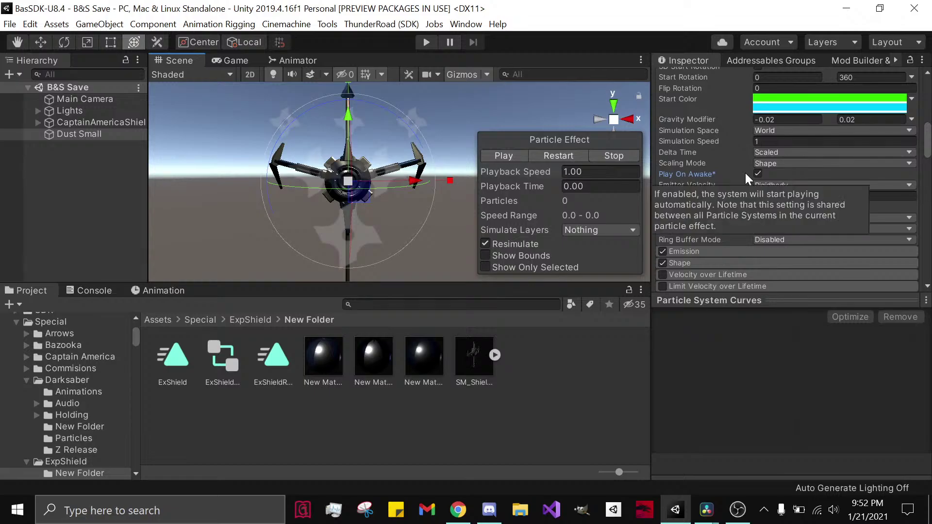
scroll(786, 233, "up", 5)
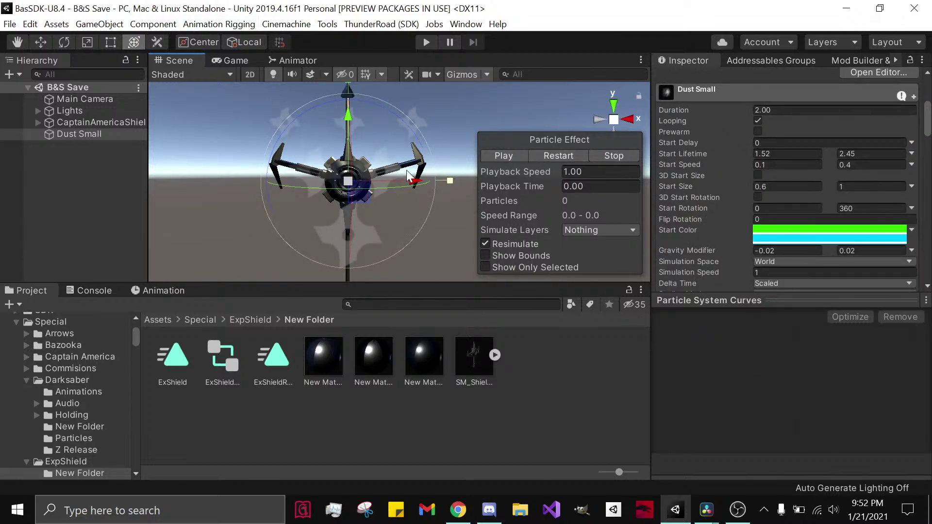
left_click_drag(160, 160, 31, 165, "alt")
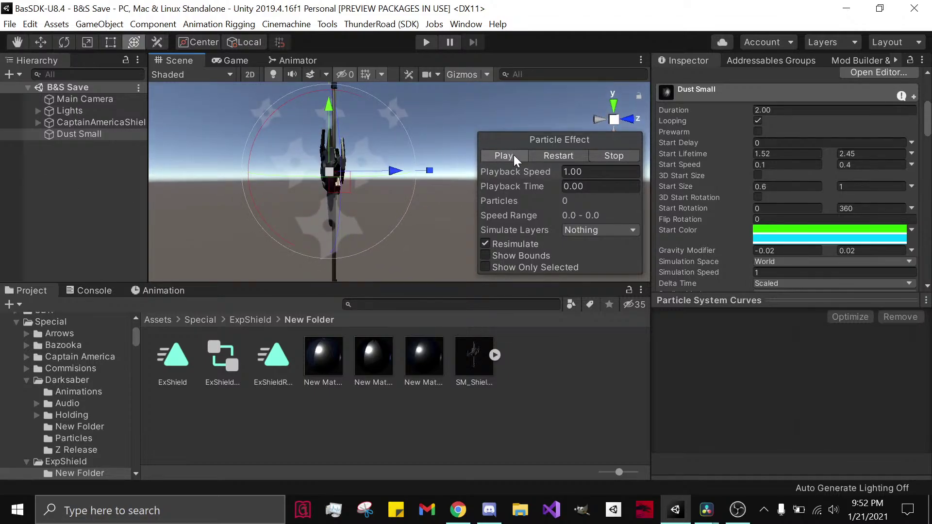
Step: Expand CaptainAmericaShield and open the ExShield animation timeline of its SM_Shield_Anim child
left_click(95, 122)
left_click(190, 290)
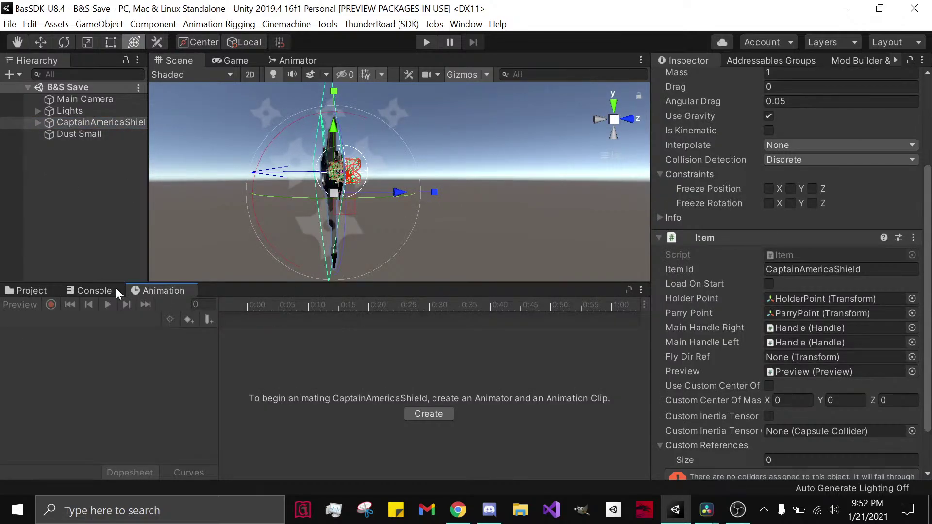
left_click(35, 122)
left_click(73, 133)
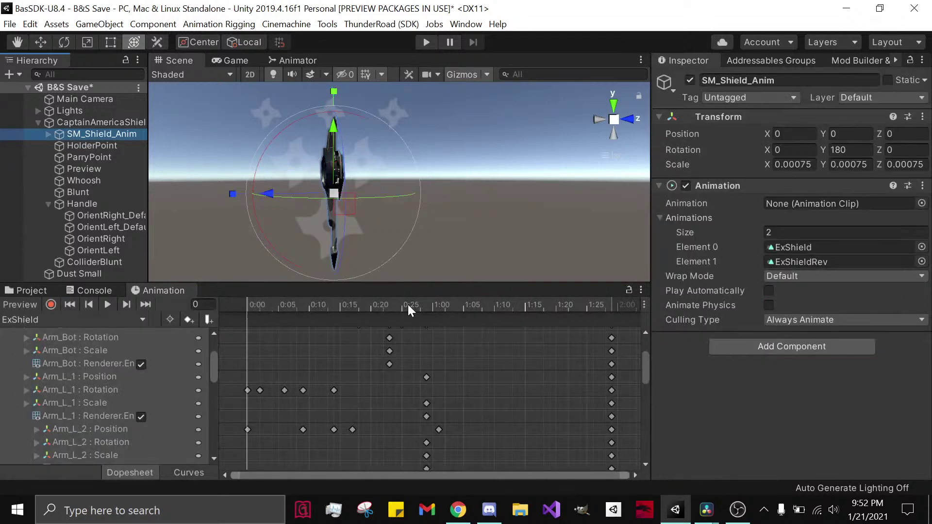
Step: Scrub the ExShield animation to frame 59, view the shield from the front and make Dust Small a child of CaptainAmericaShield
left_click_drag(408, 304, 610, 313)
left_click_drag(583, 175, 325, 179, "alt")
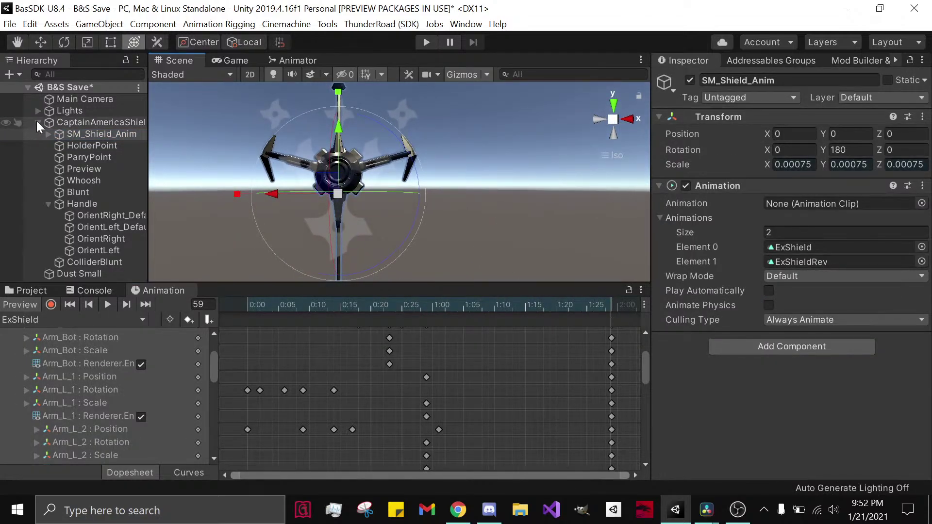
left_click(37, 121)
left_click(51, 132)
mouse_move(51, 133)
left_mouse_down()
mouse_move(62, 127)
mouse_move(62, 137)
mouse_move(65, 121)
mouse_move(47, 122)
left_mouse_up()
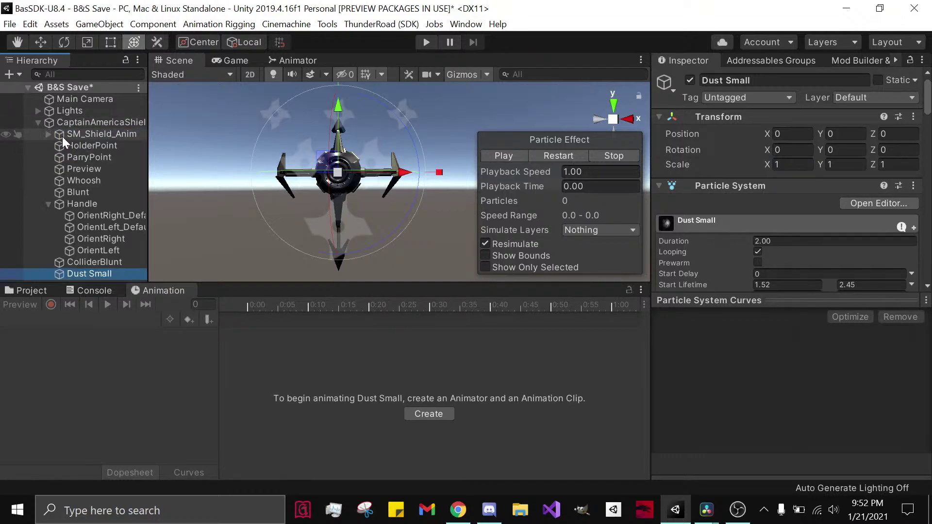
Step: Preview SM_Shield_Anim at frame 59 of ExShield, then make Dust Small a child of SM_Shield_Anim
left_click(68, 136)
left_click_drag(292, 303, 612, 313)
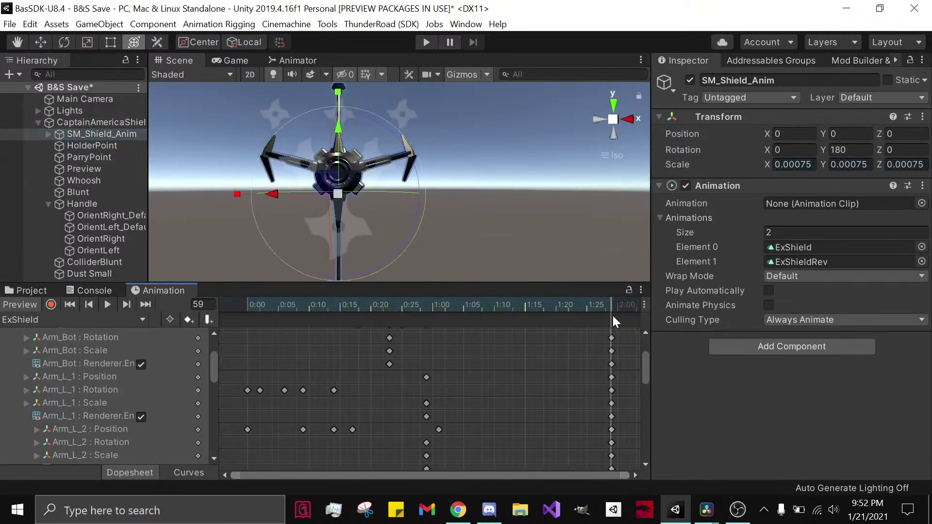
left_click(91, 270)
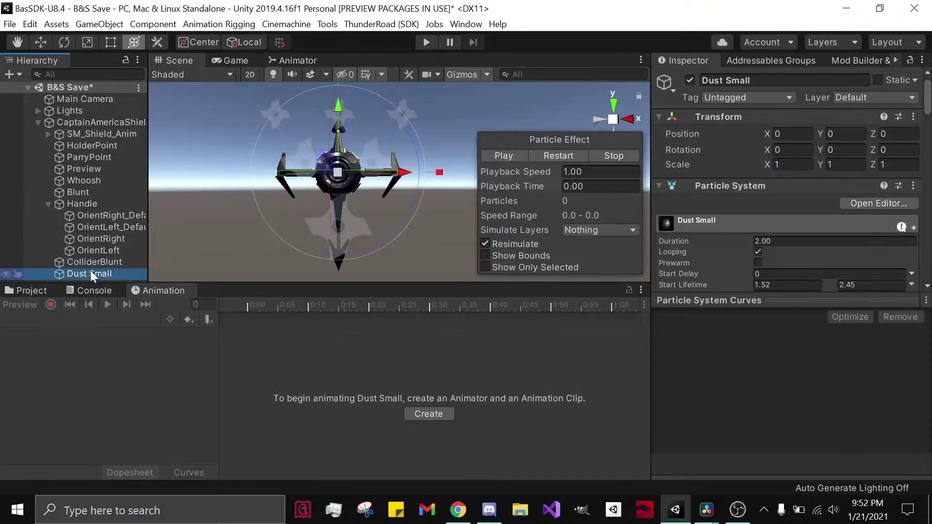
left_click_drag(90, 272, 79, 133)
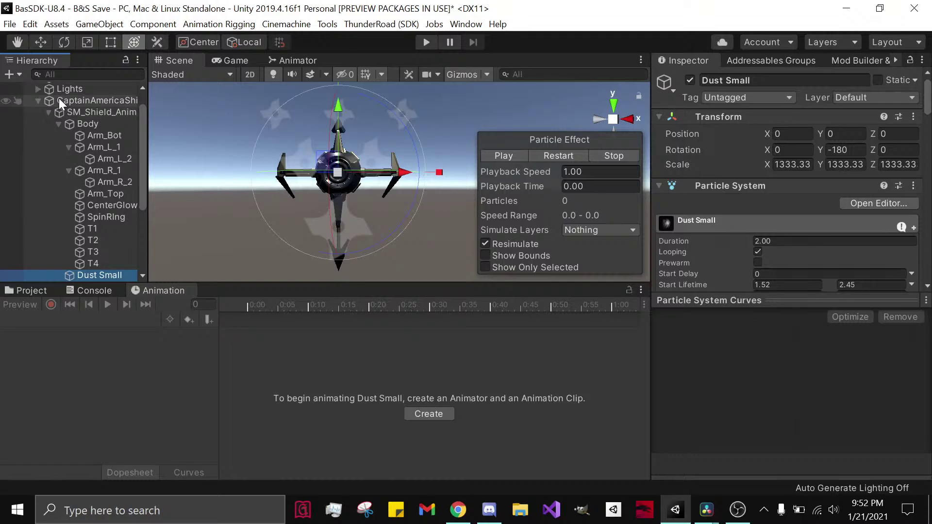
Step: Reselect SM_Shield_Anim and move its ExShield timeline to frame 59
left_click(59, 100)
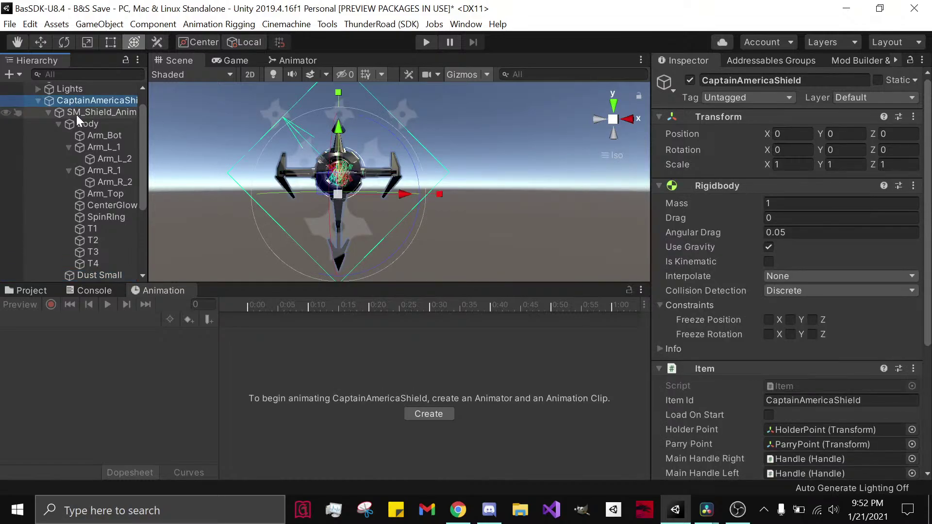
scroll(80, 118, "up", 2)
left_click(90, 134)
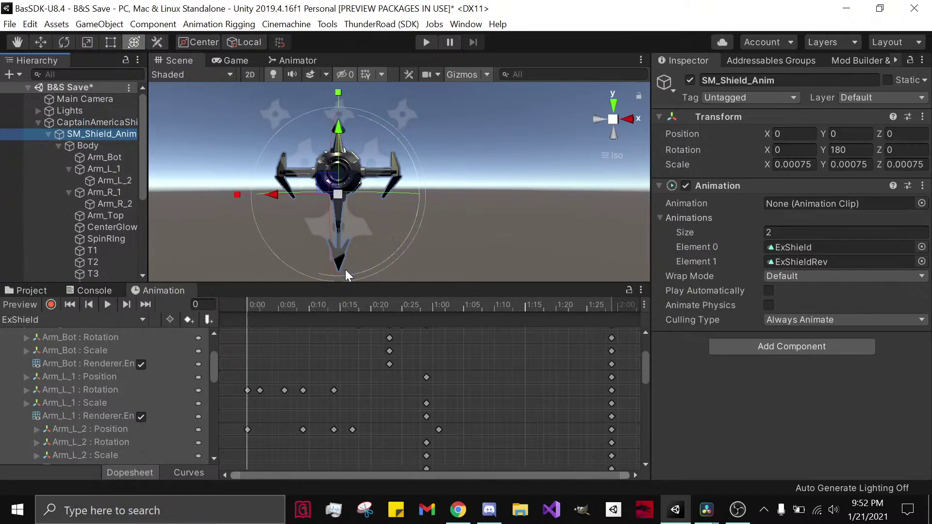
left_click_drag(344, 304, 595, 301)
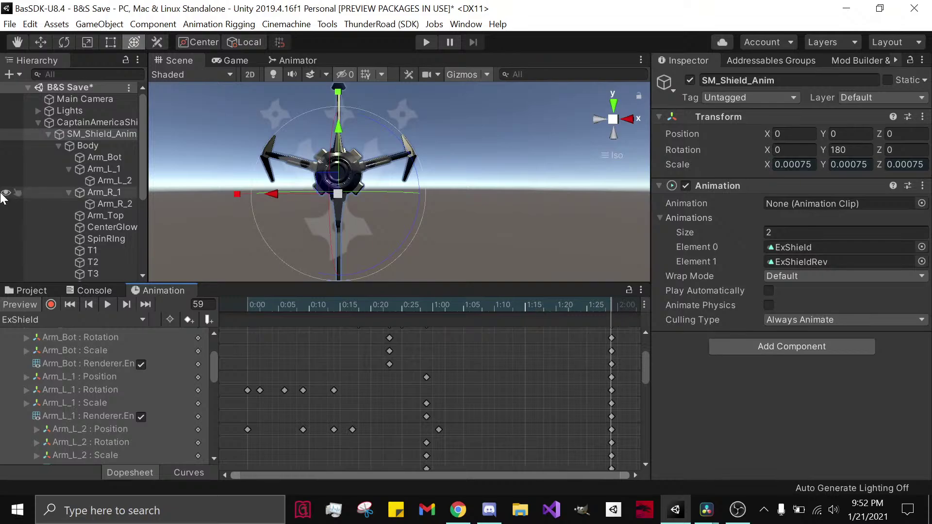
Step: Collapse Handle, select Dust Small under SM_Shield_Anim and play its particle effect with the frame 59 pose held
scroll(68, 200, "down", 5)
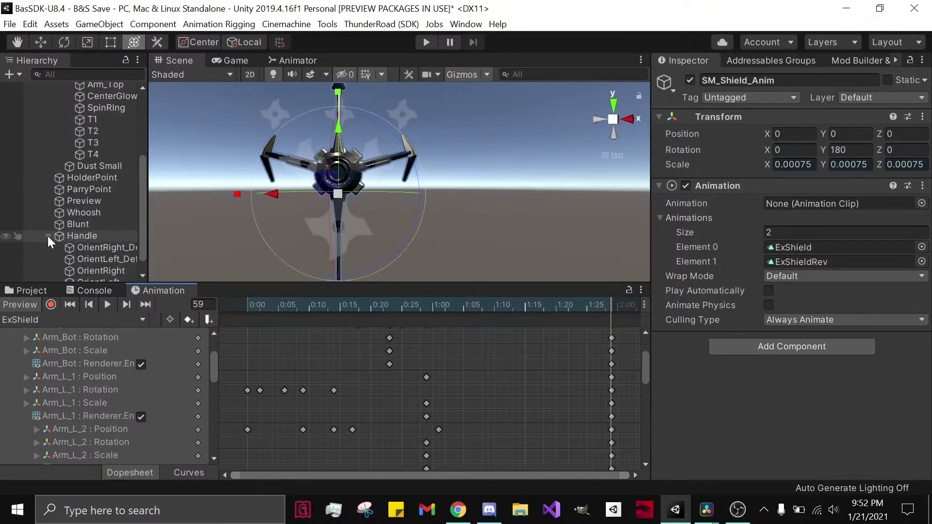
left_click(48, 236)
left_click(114, 197)
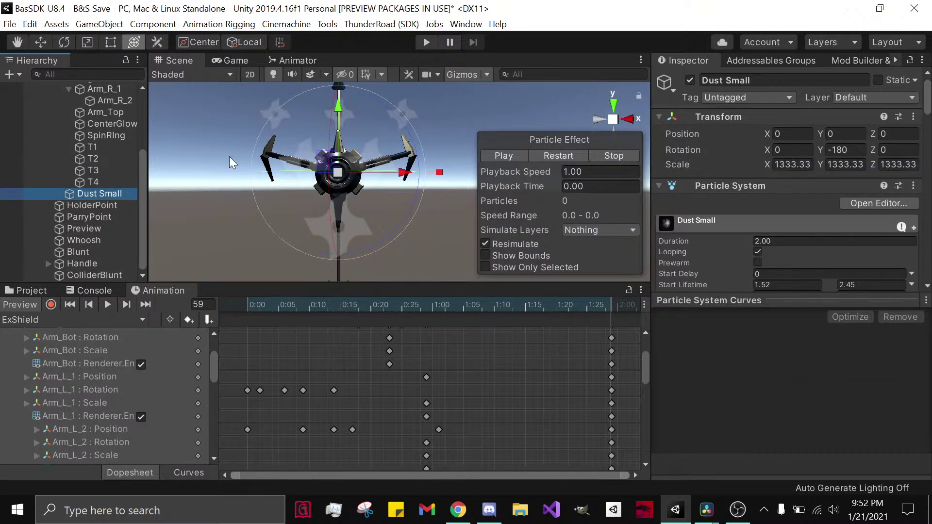
scroll(131, 380, "down", 10)
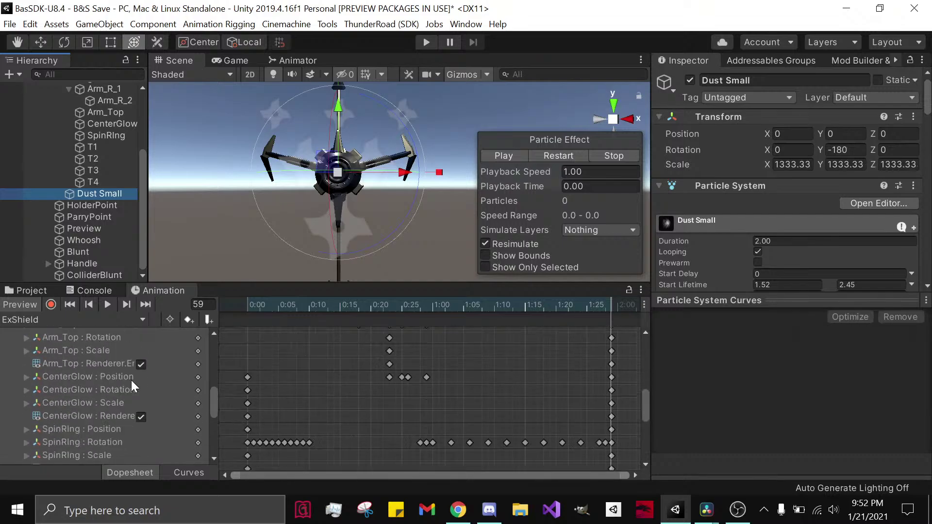
scroll(132, 391, "up", 12)
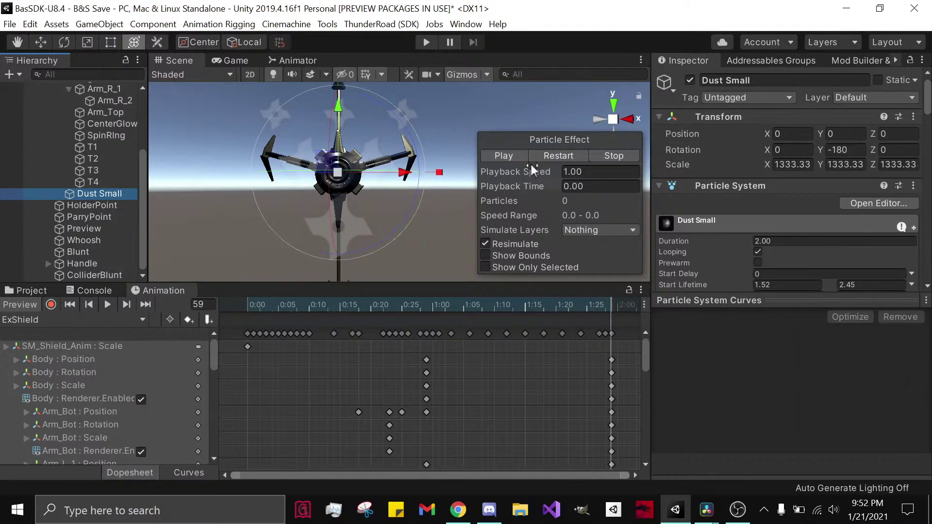
left_click(490, 156)
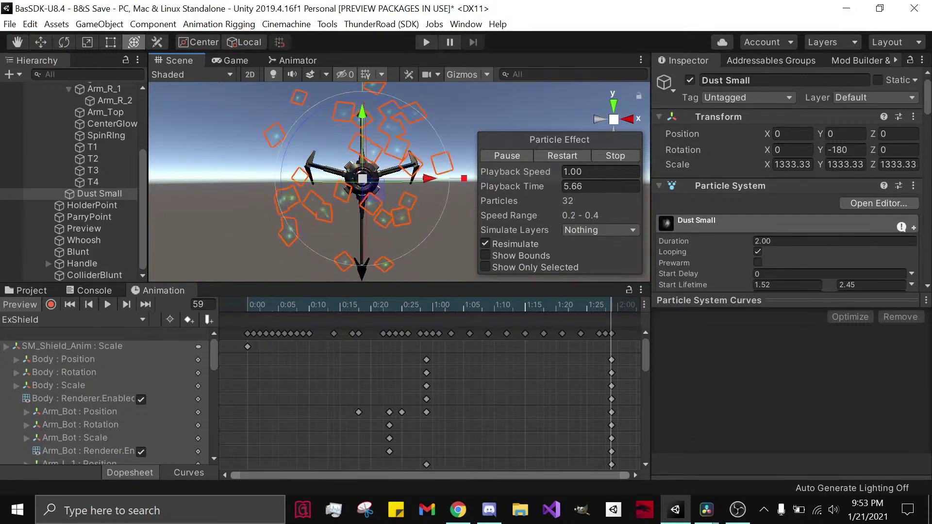
Step: Try 0.3 and 1 as the Start Lifetime range for Dust Small and undo the change
scroll(712, 229, "down", 5)
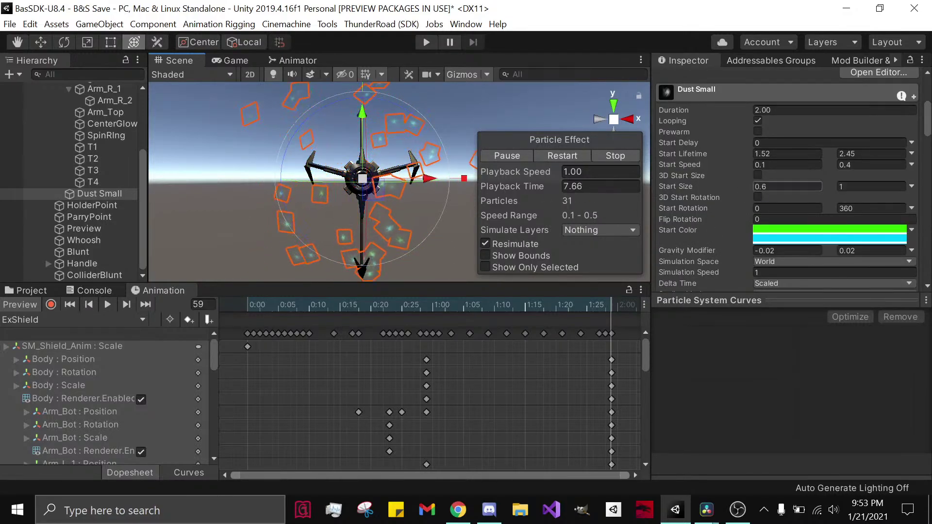
left_click(777, 153)
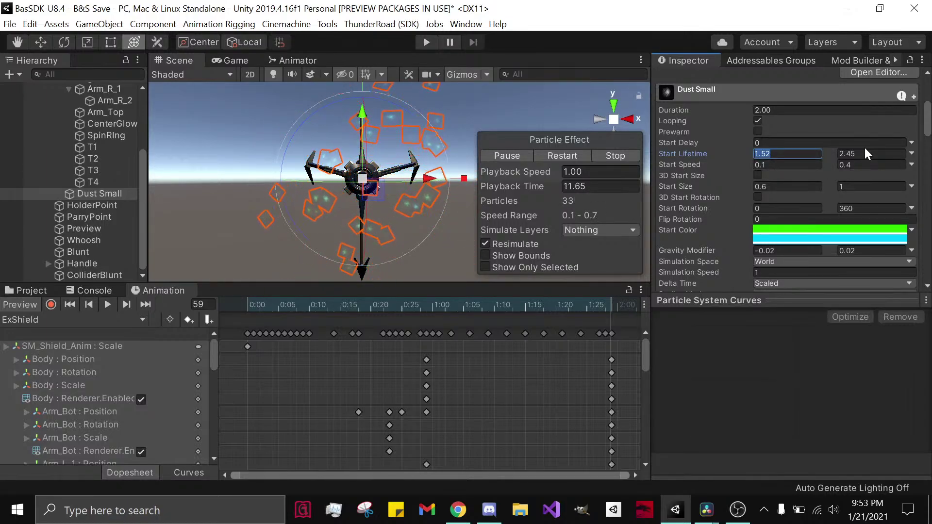
type(".3")
key("Tab")
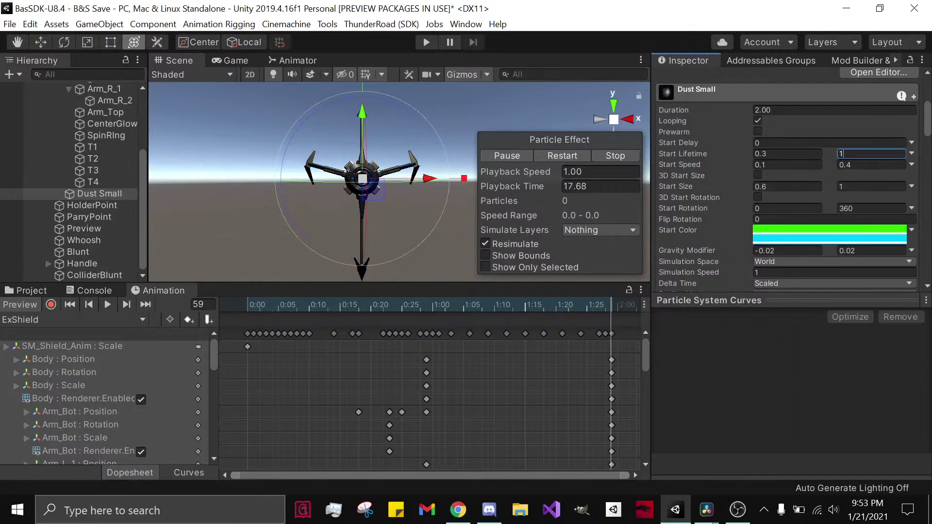
Step: Set the Start Lifetime range of Dust Small to 0.75 and 1.25
left_click(786, 153)
type(".")
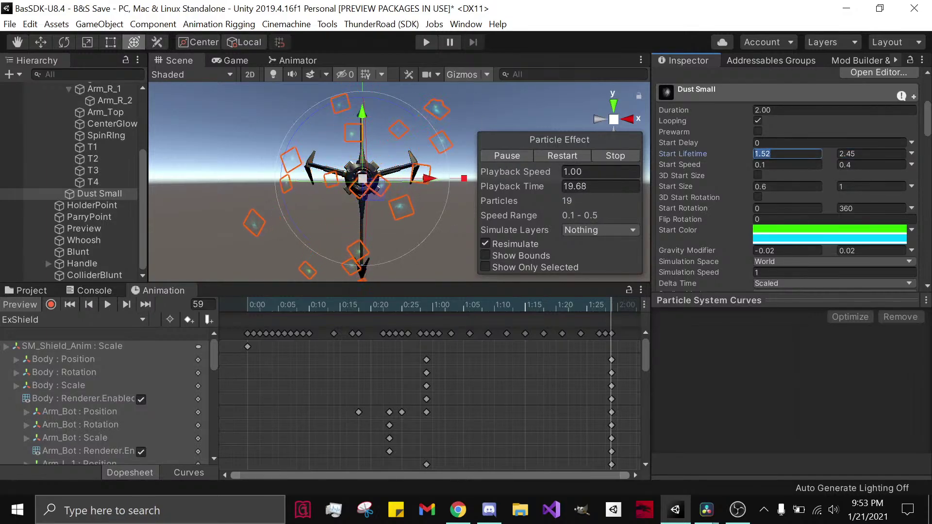
type("75")
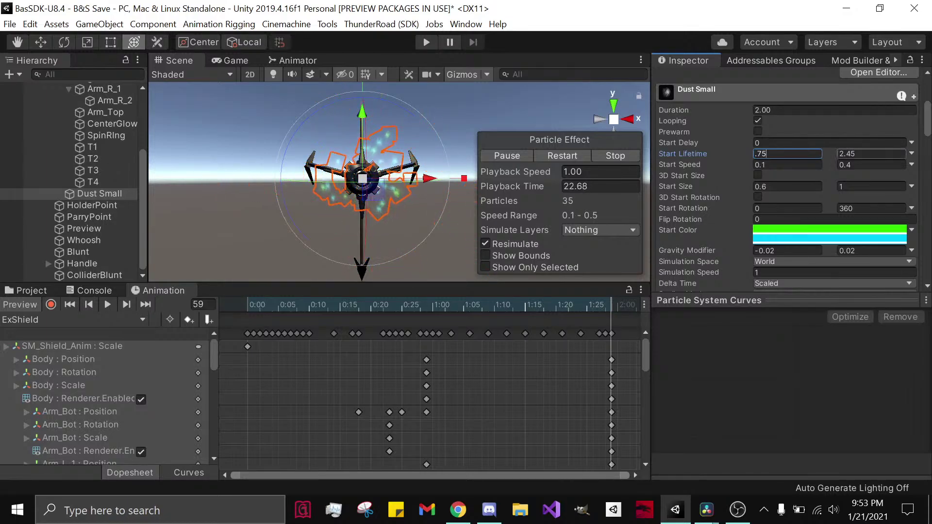
left_click(844, 153)
type(".")
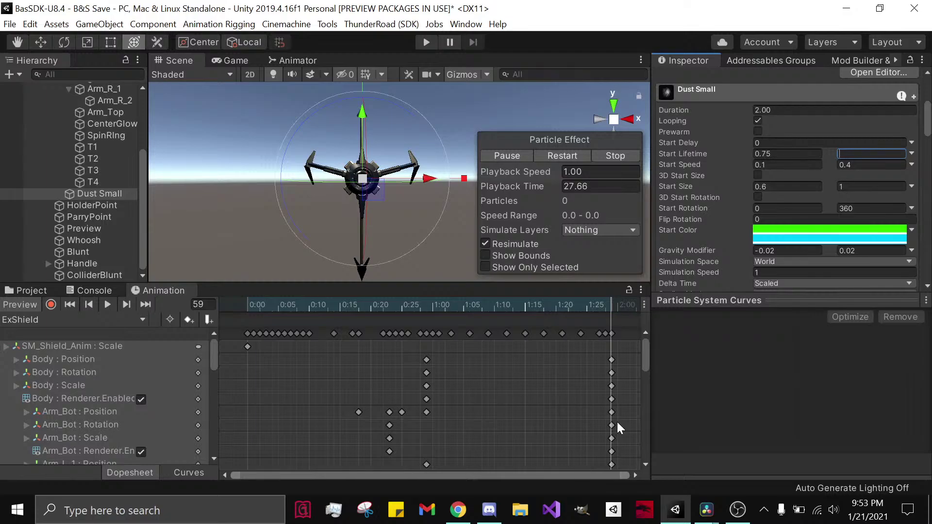
Step: Check the YouTube Studio live stream page, return to Unity and examine the playing Dust Small effect around the opened shield
left_click(458, 510)
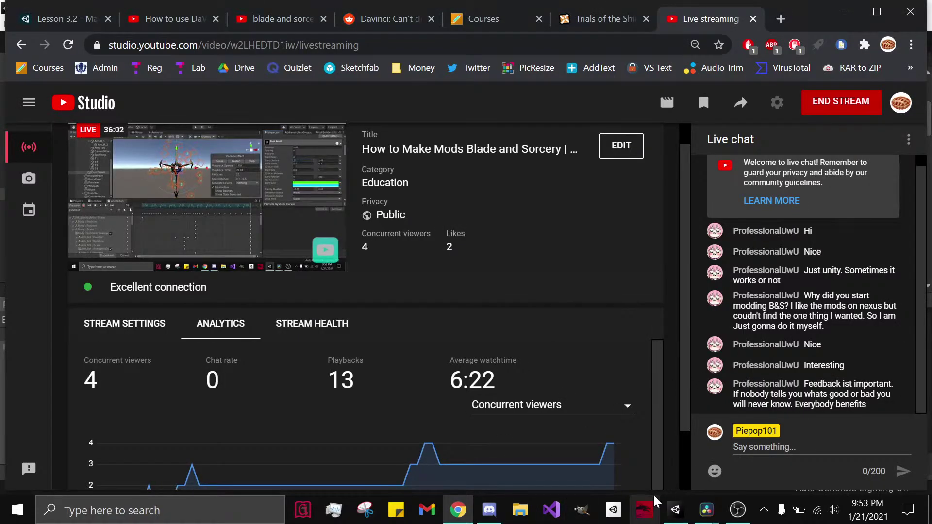
left_click(676, 510)
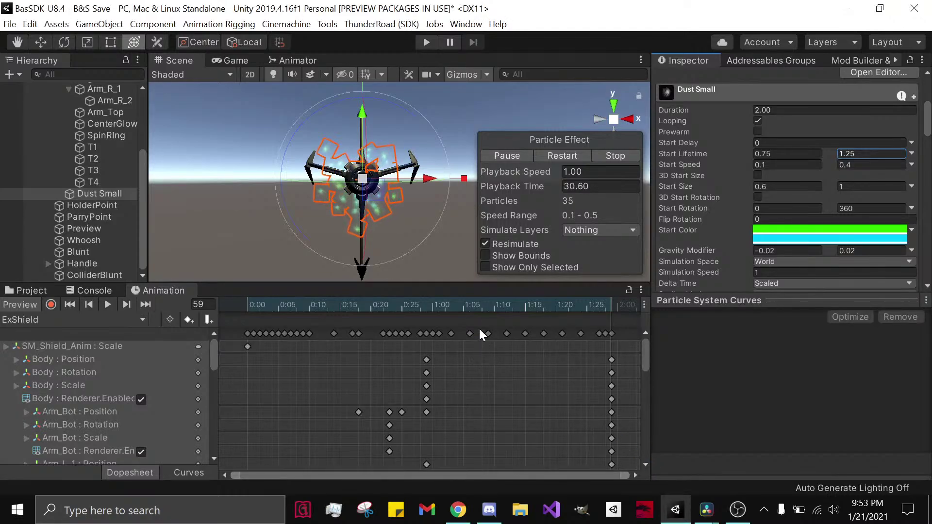
left_click_drag(398, 193, 384, 194, "alt")
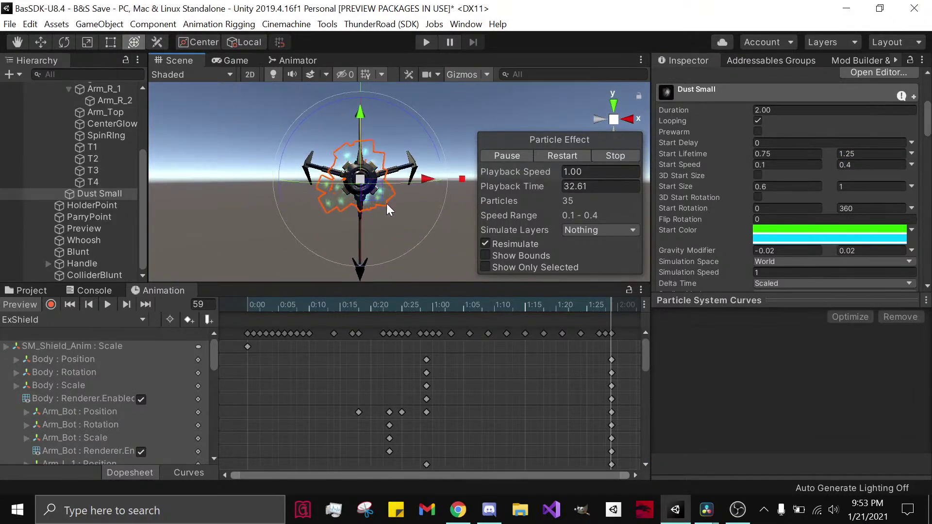
mouse_move(352, 221)
left_mouse_down("alt")
mouse_move(360, 212)
mouse_move(353, 219)
left_mouse_up("alt")
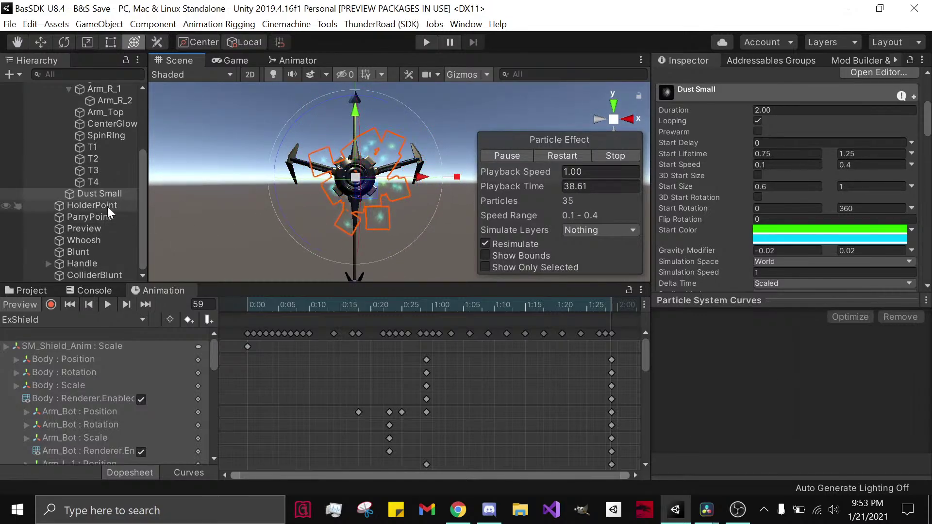
scroll(73, 148, "up", 3)
mouse_move(301, 182)
left_mouse_down("alt")
mouse_move(316, 214)
mouse_move(287, 196)
mouse_move(287, 183)
left_mouse_up("alt")
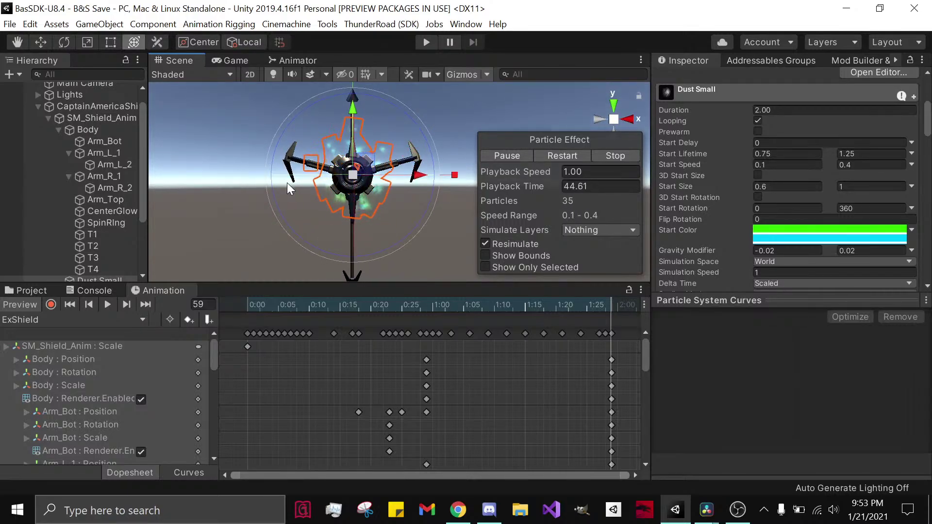
Step: Switch to Chrome and open sketchfab.com in a new tab
left_click(452, 508)
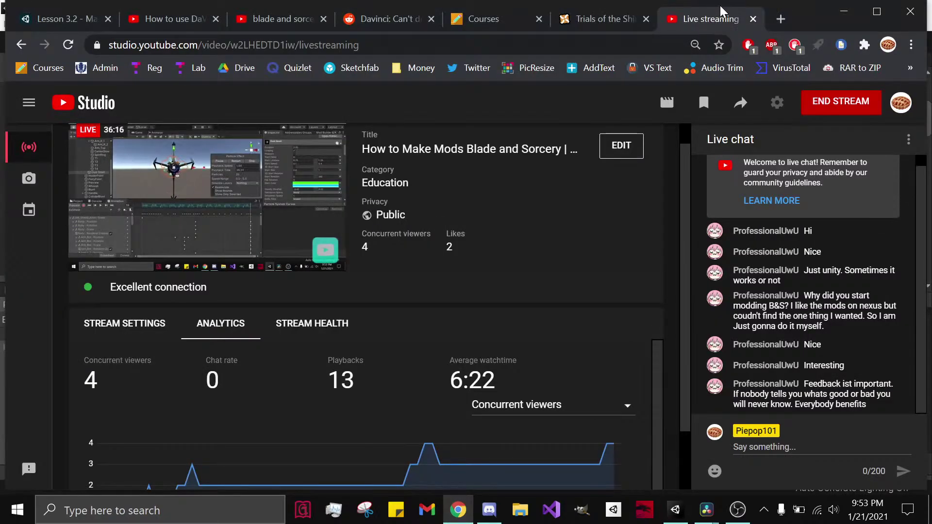
left_click(779, 14)
type("sketchfab.com")
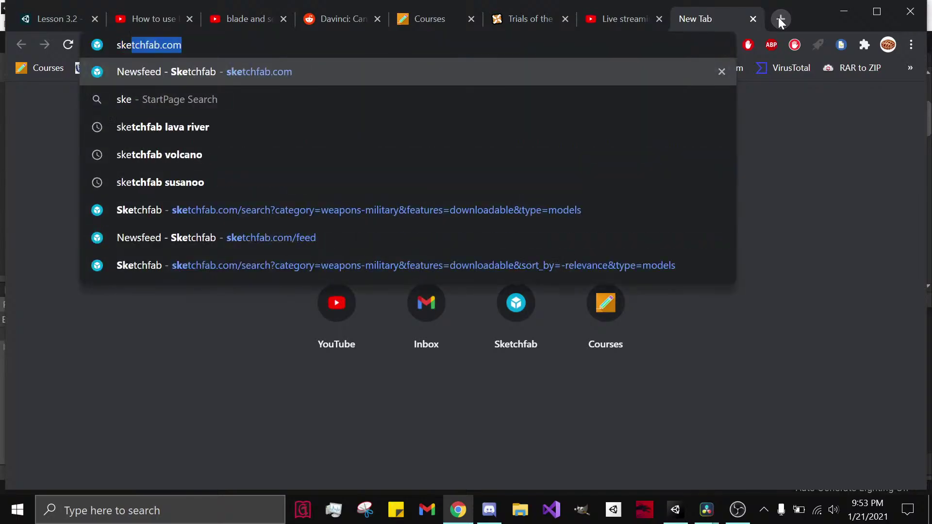
key("Return")
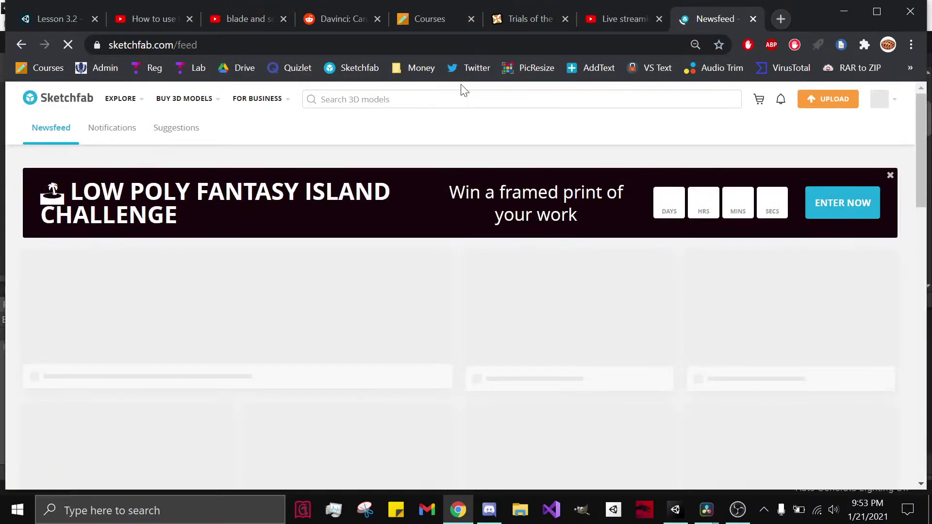
Step: Search Sketchfab for shield and filter the models to Animated and Downloadable
left_click(464, 99)
type("shield")
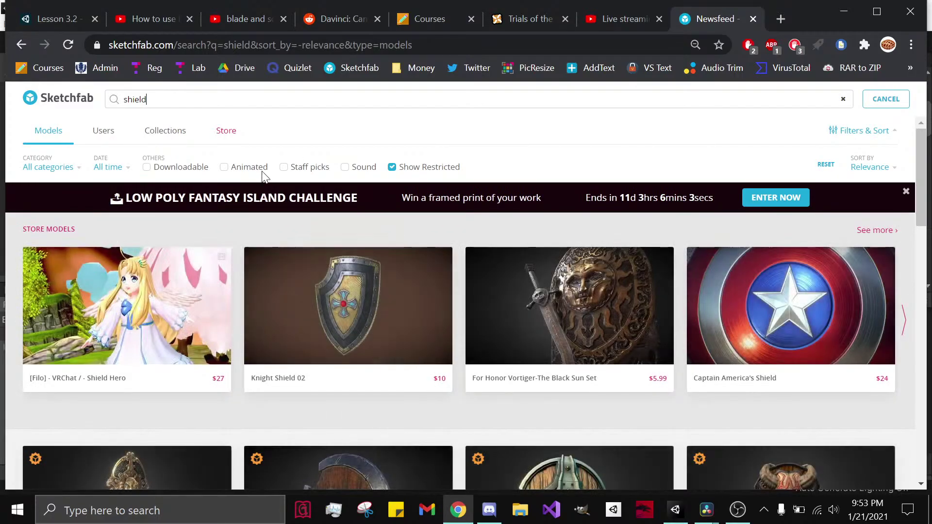
left_click(261, 168)
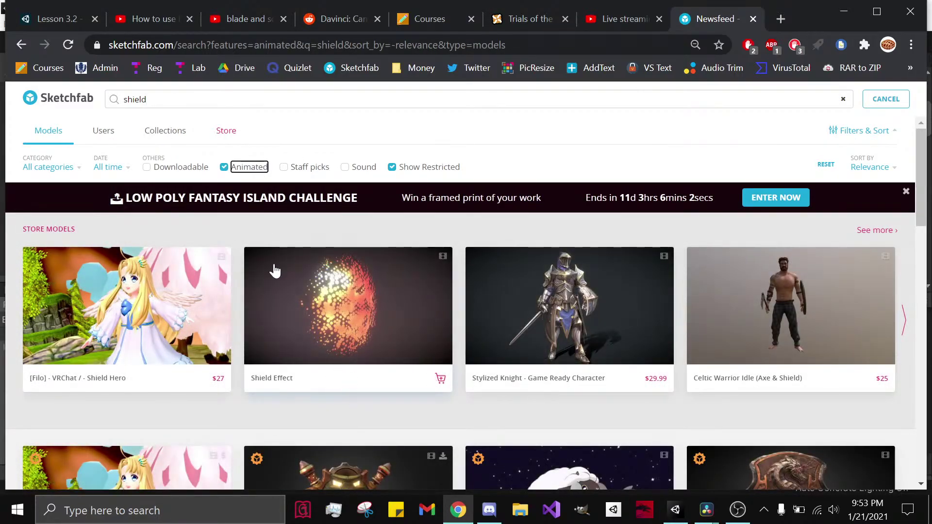
left_click(82, 170)
scroll(72, 459, "down", 2)
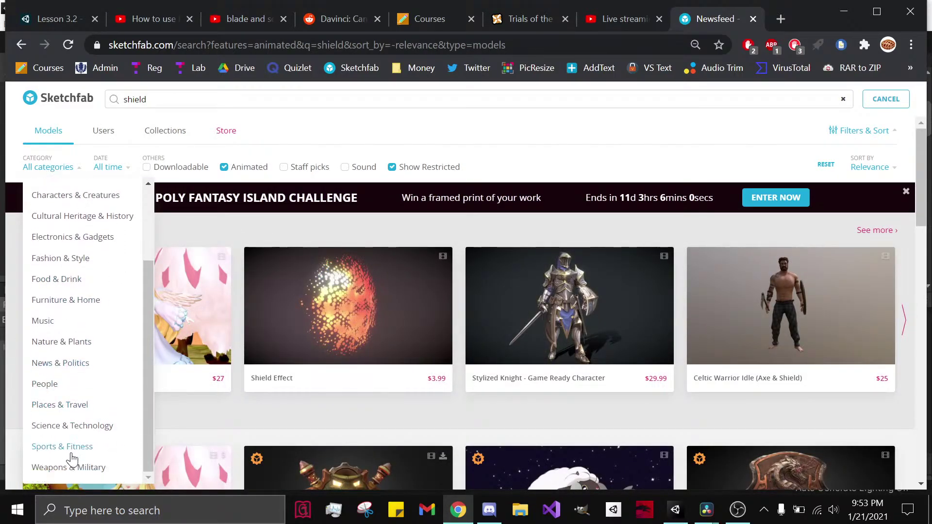
left_click(423, 134)
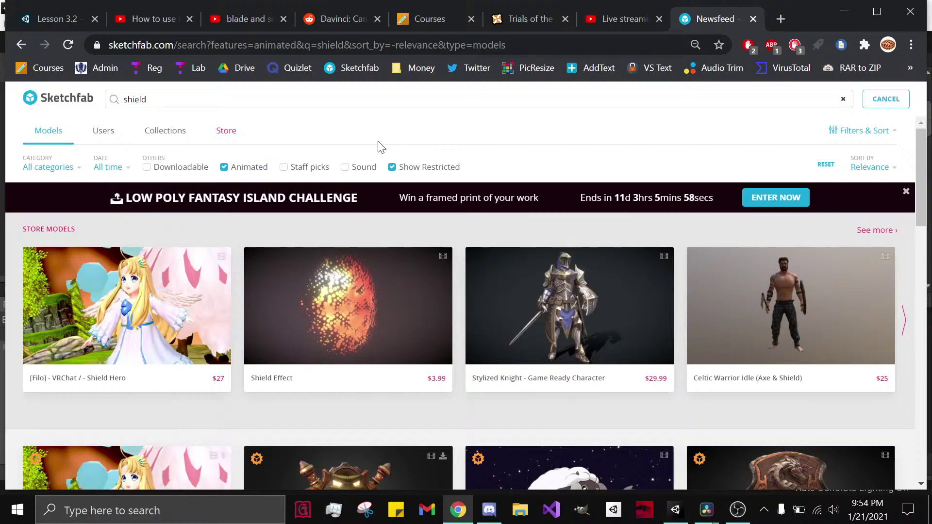
left_click(167, 169)
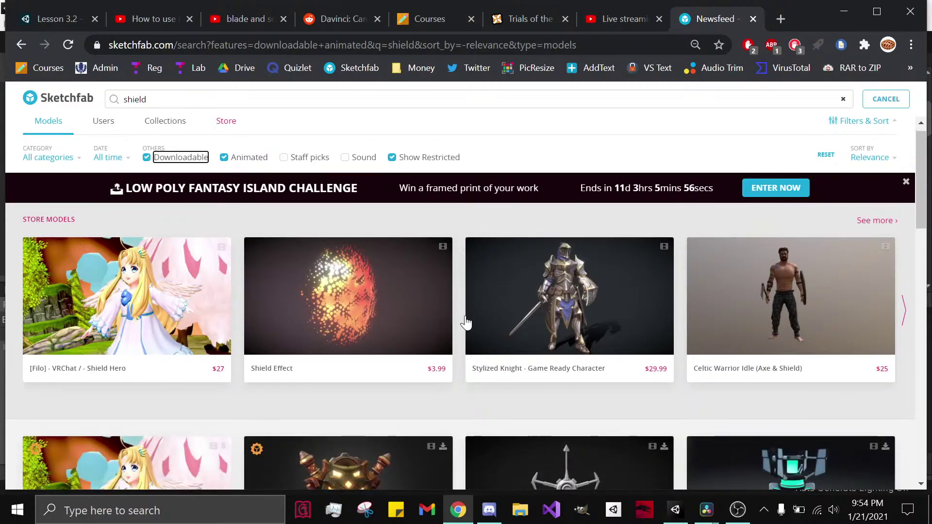
Step: Open the Sci-Fi Shield Animated/UV - Free Asset model page and its linked ArtStation project in a new tab
scroll(486, 330, "down", 3)
left_click(578, 361)
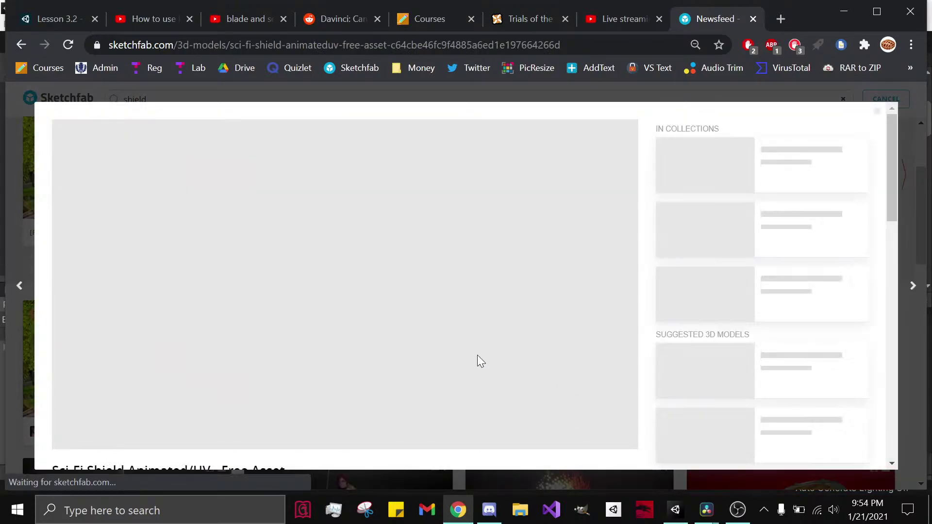
scroll(704, 340, "down", 6)
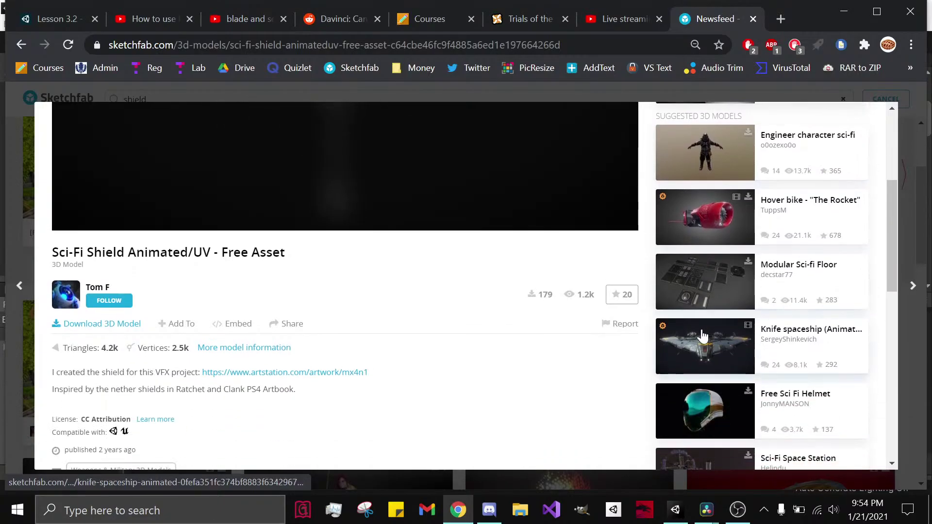
middle_click(290, 300)
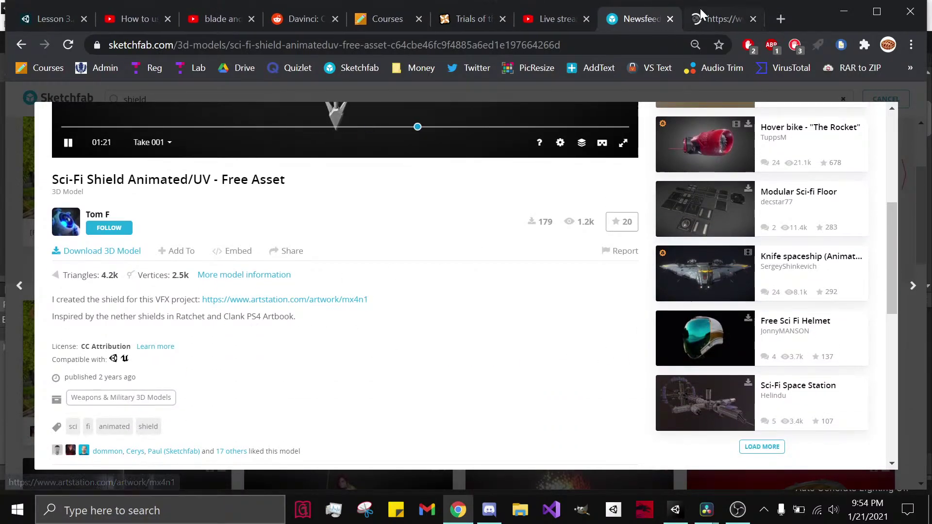
Step: Close the Sketchfab tab and the ArtStation sale pop-up, and download the animated shield GIF to view it in Photos
middle_click(635, 20)
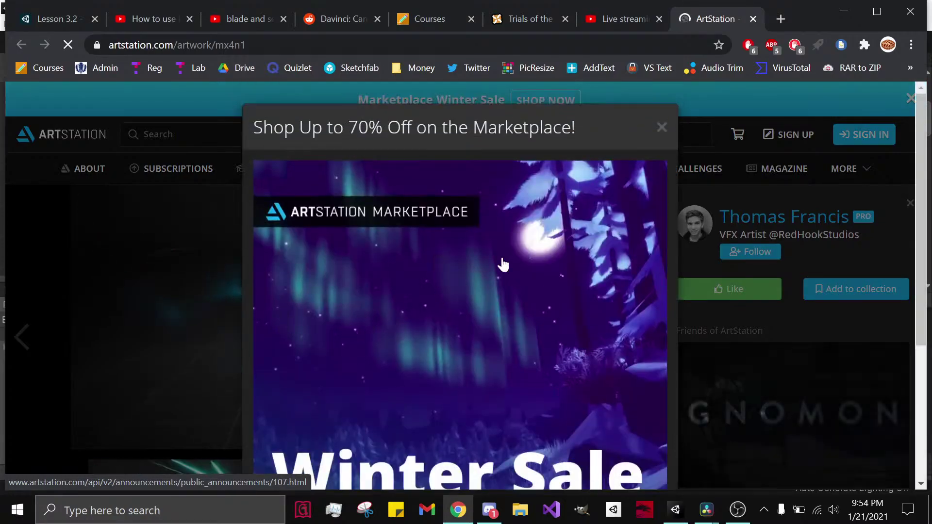
left_click(661, 125)
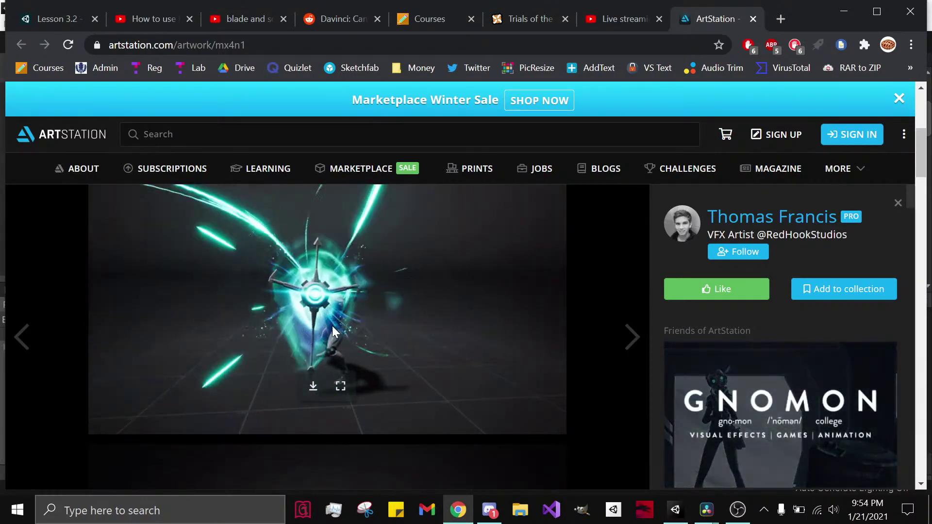
left_click(315, 383)
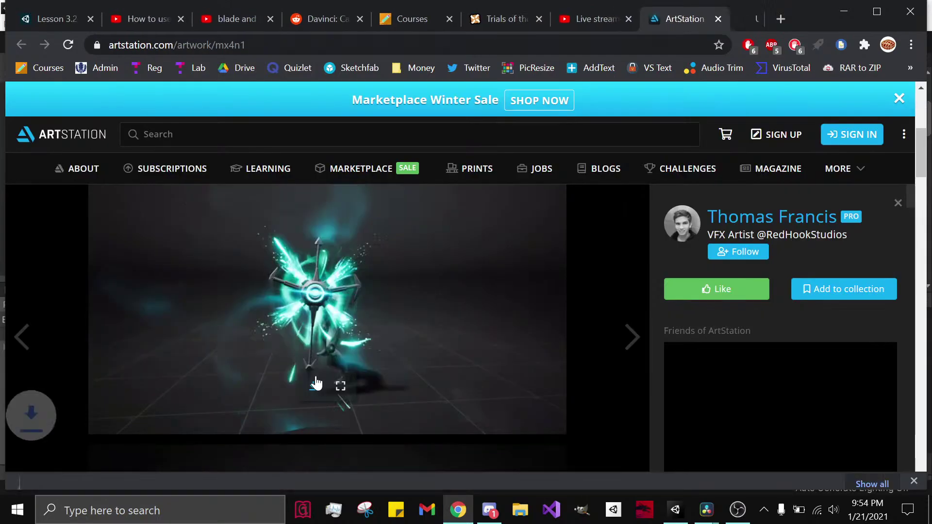
left_click(101, 468)
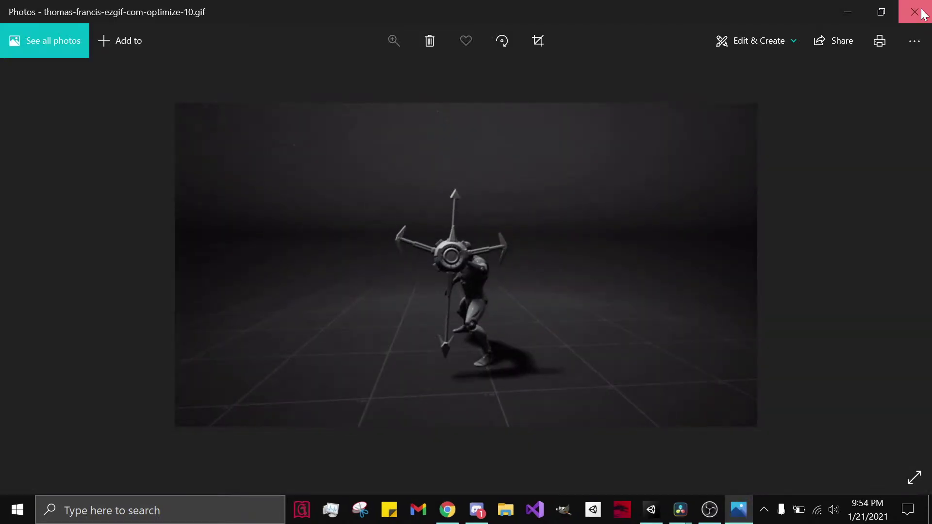
left_click(922, 11)
Step: Examine the ArtStation project's Reference Gathering, Shield energy breakdown and Shield Impact images
scroll(549, 309, "down", 4)
scroll(549, 308, "down", 10)
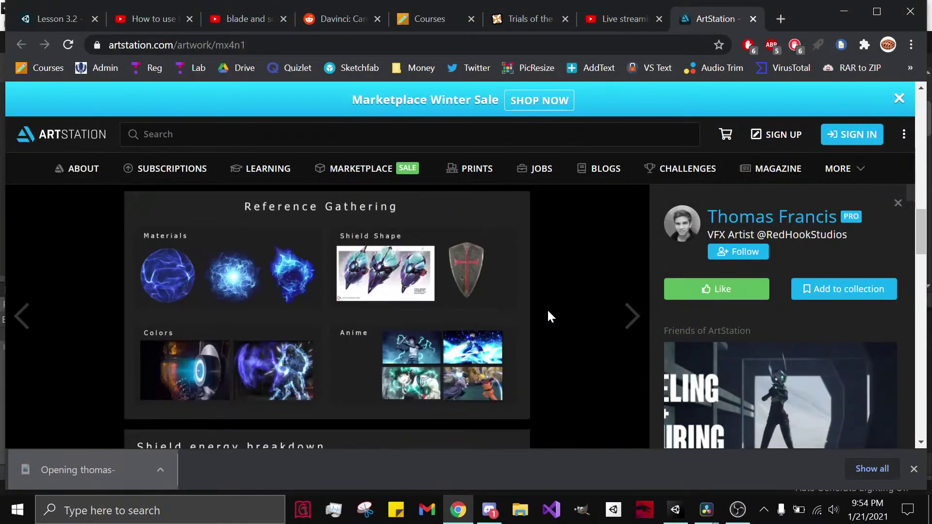
scroll(547, 308, "up", 5)
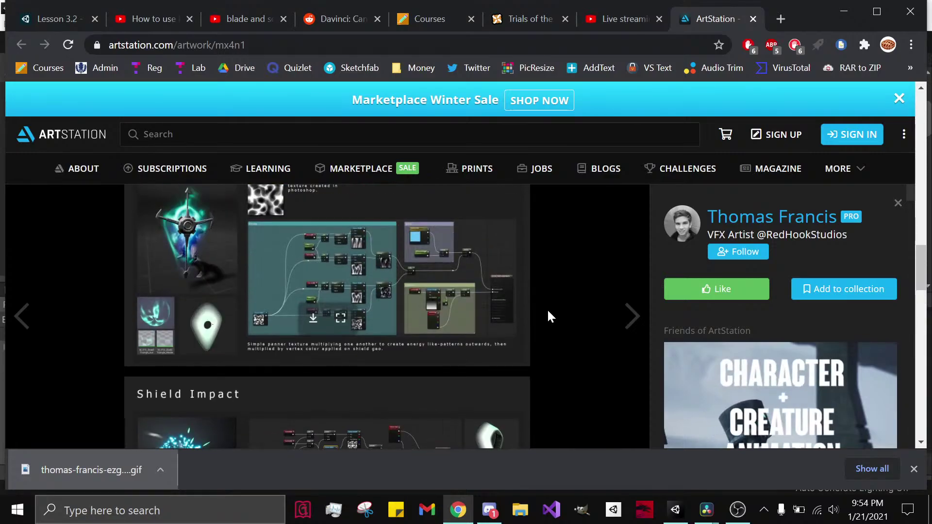
scroll(546, 313, "up", 1)
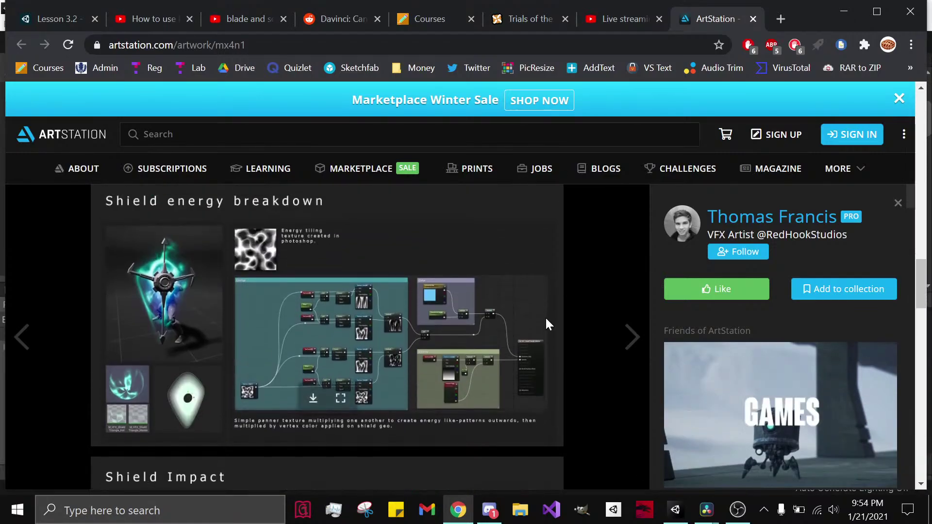
scroll(545, 323, "down", 6)
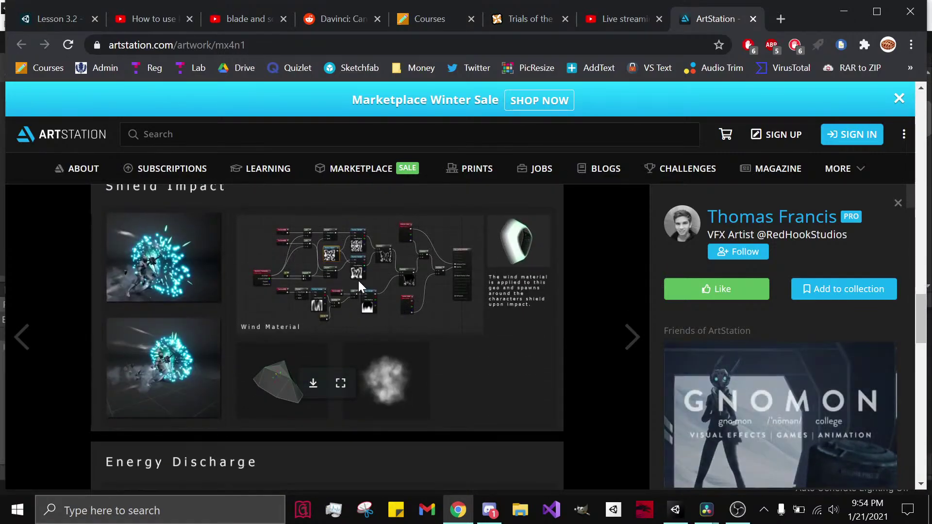
Step: Open the Shield Impact image in its own tab, examine its Wind Material node graph and textures, and close the tab
left_click_drag(349, 271, 776, 14)
scroll(473, 263, "up", 3, "ctrl")
scroll(473, 262, "up", 1, "ctrl")
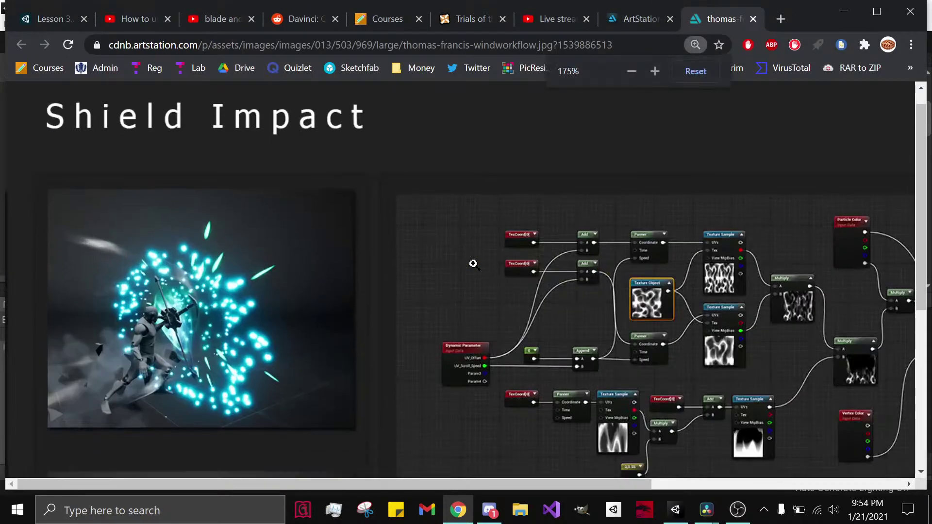
scroll(474, 263, "down", 3, "ctrl")
left_click(476, 264)
scroll(478, 281, "down", 3)
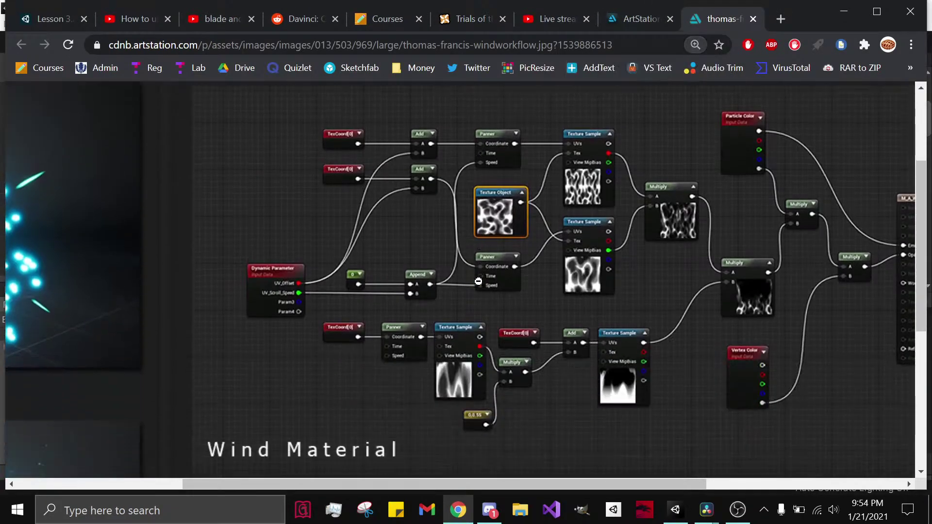
scroll(476, 281, "down", 1, "ctrl")
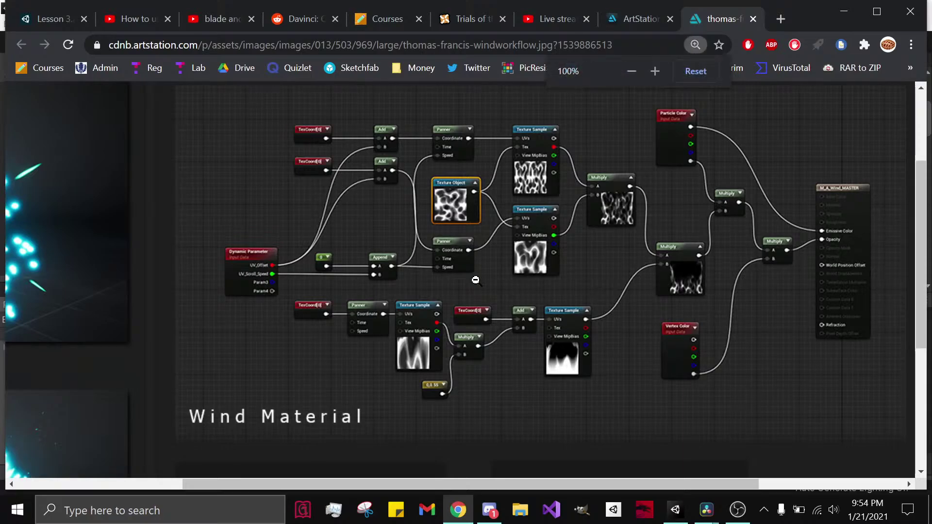
scroll(473, 280, "down", 1, "ctrl")
scroll(474, 277, "down", 3)
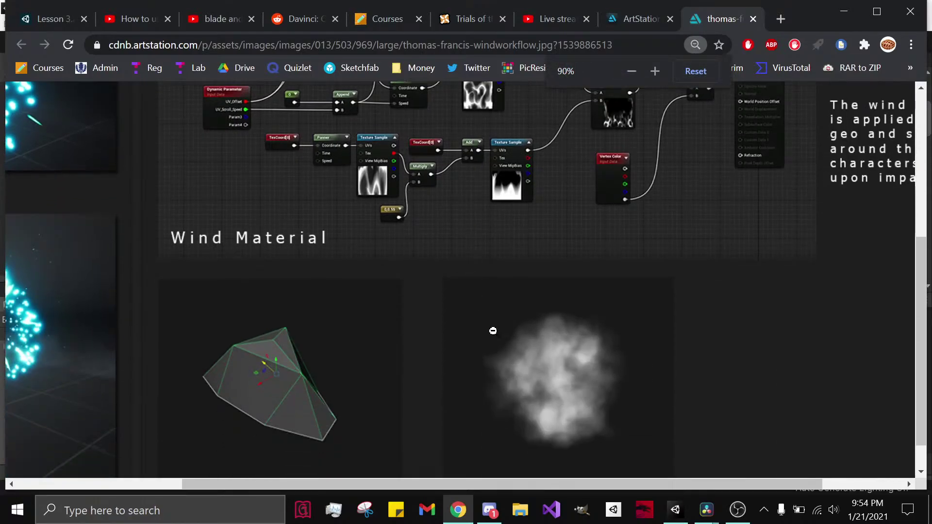
scroll(409, 261, "down", 3, "ctrl")
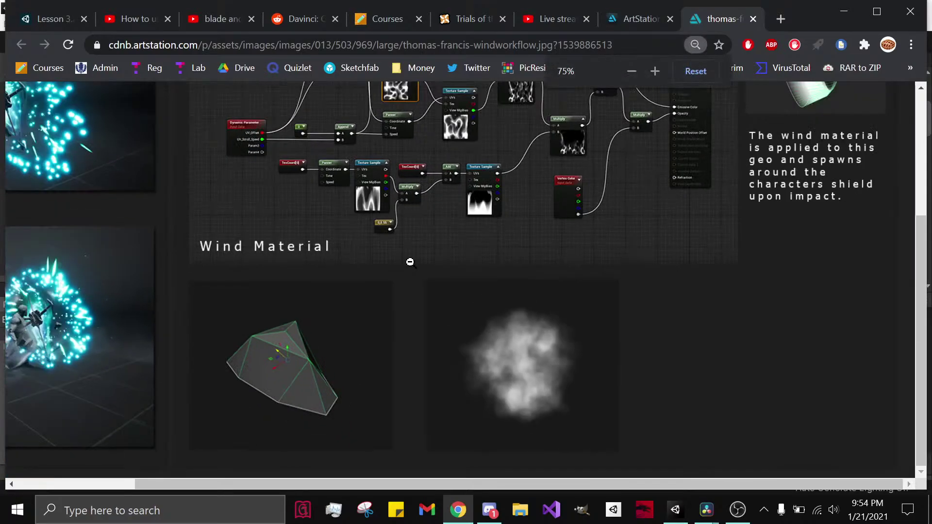
scroll(410, 262, "down", 1, "ctrl")
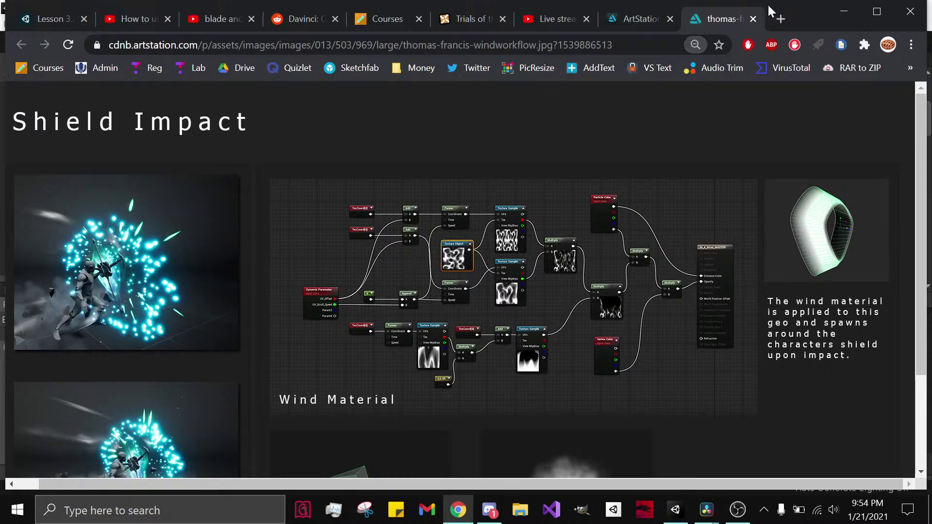
middle_click(733, 18)
Step: Switch to Discord, open the unread group conversation and send the reply "Ah I gotcha"
left_click(490, 510)
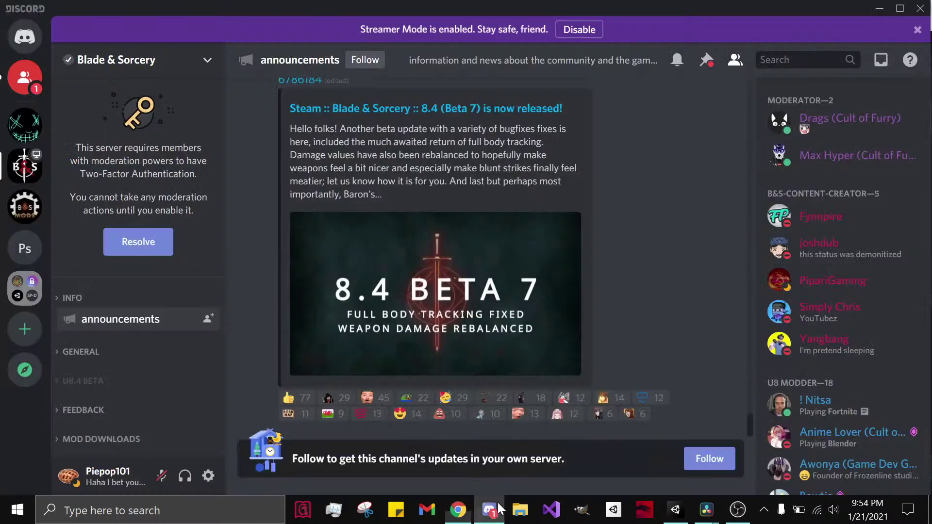
left_click(33, 69)
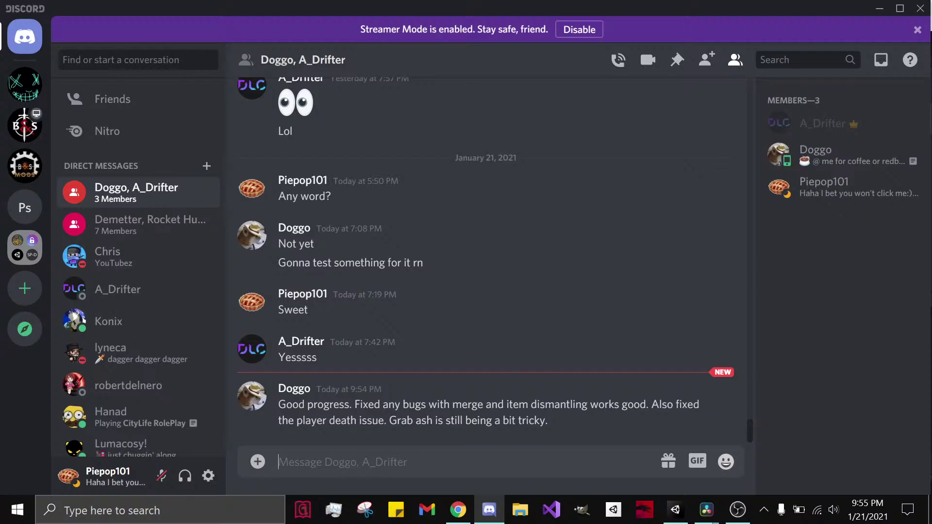
type("Well hopefully it'll be")
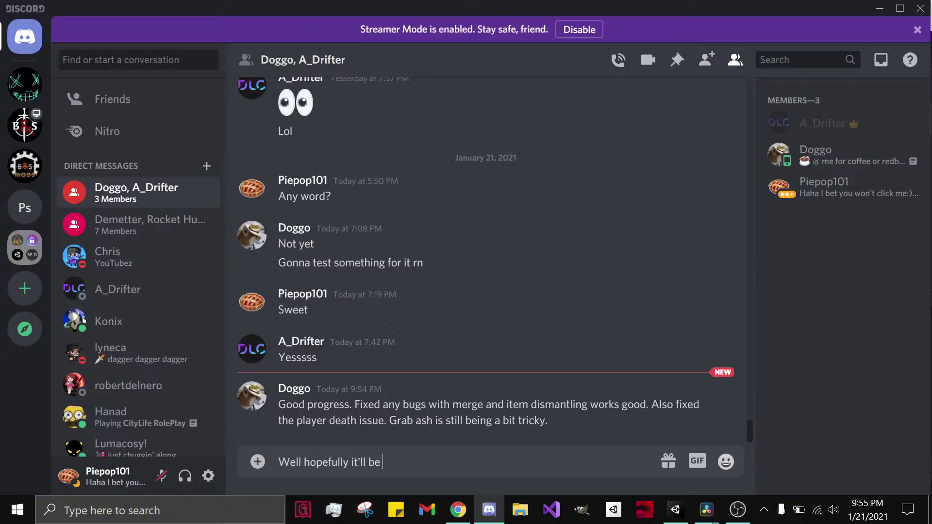
key("ctrl+BackSpace")
key("ctrl+BackSpace")
type("Ah")
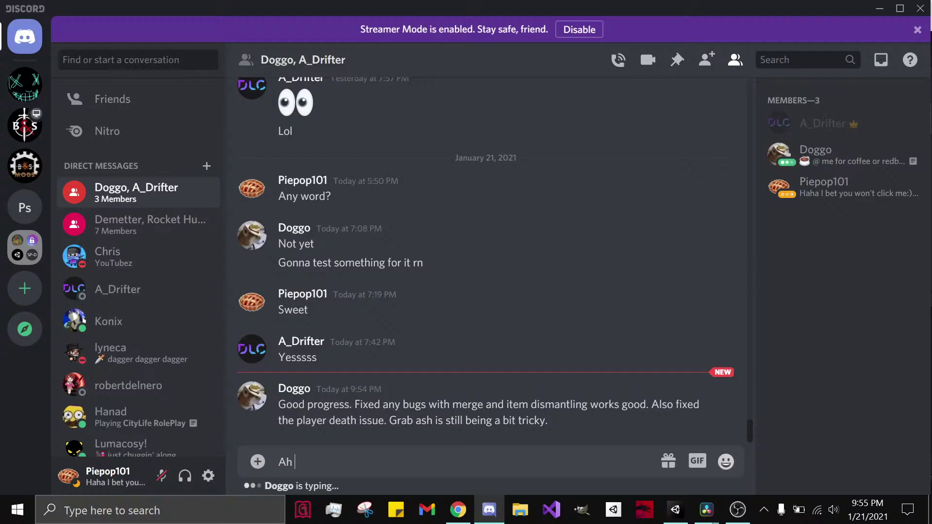
type(" I gotcha")
key("Return")
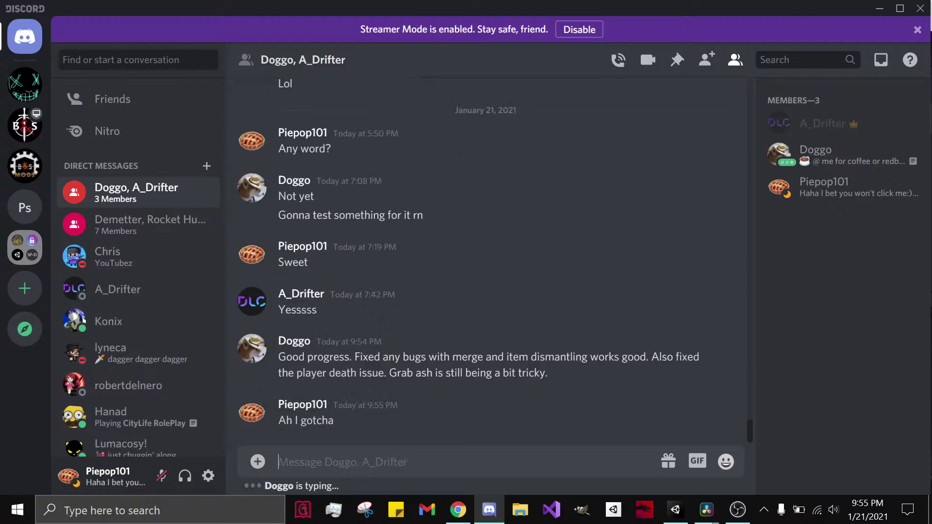
Step: Send "well hopefully you can message someone" to the group conversation and go back to the Blade & Sorcery server
type("well hopefully you can")
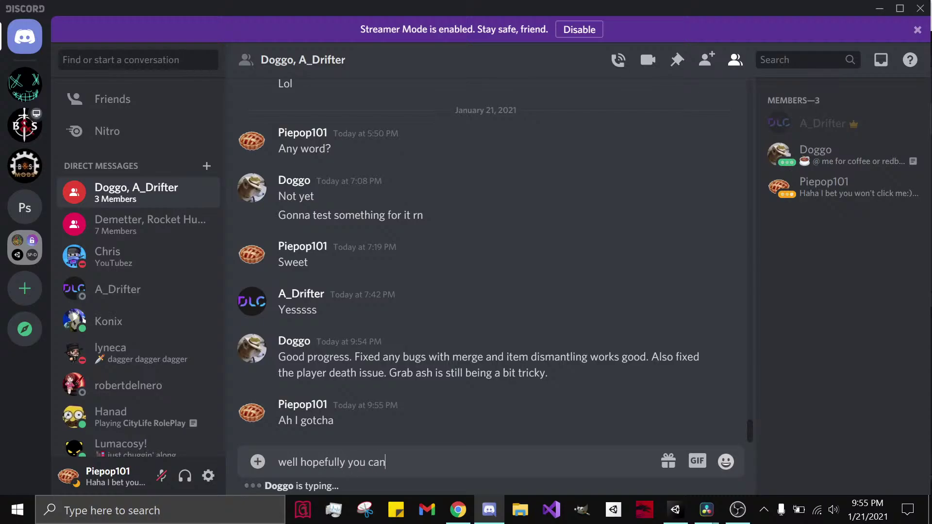
type("sag")
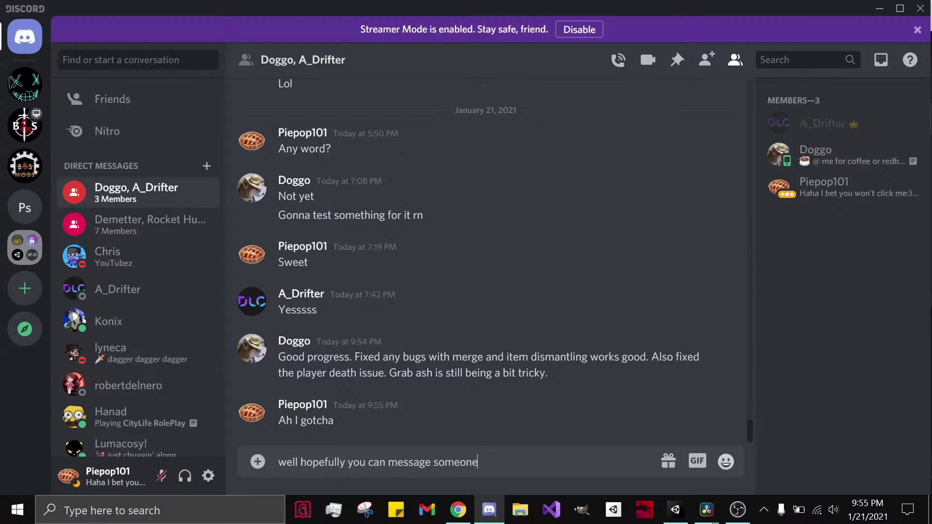
type("e someone")
key("Return")
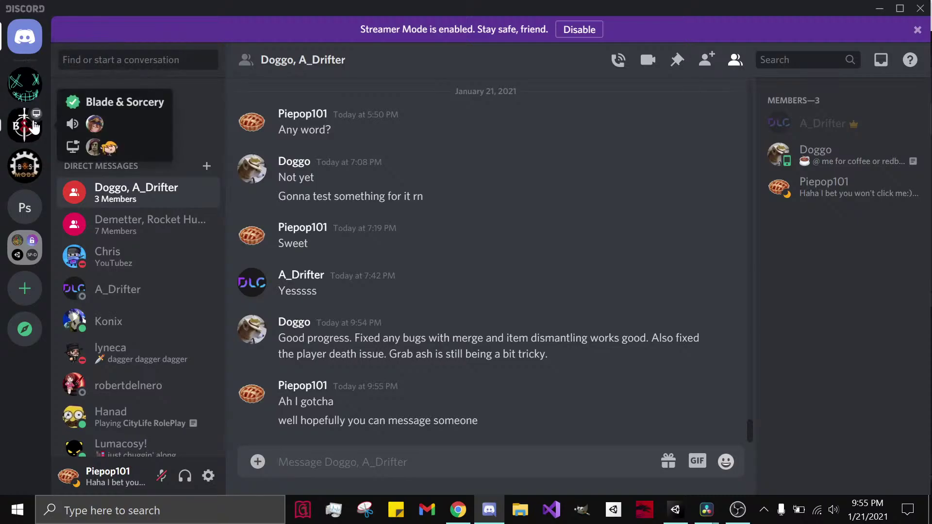
left_click(25, 125)
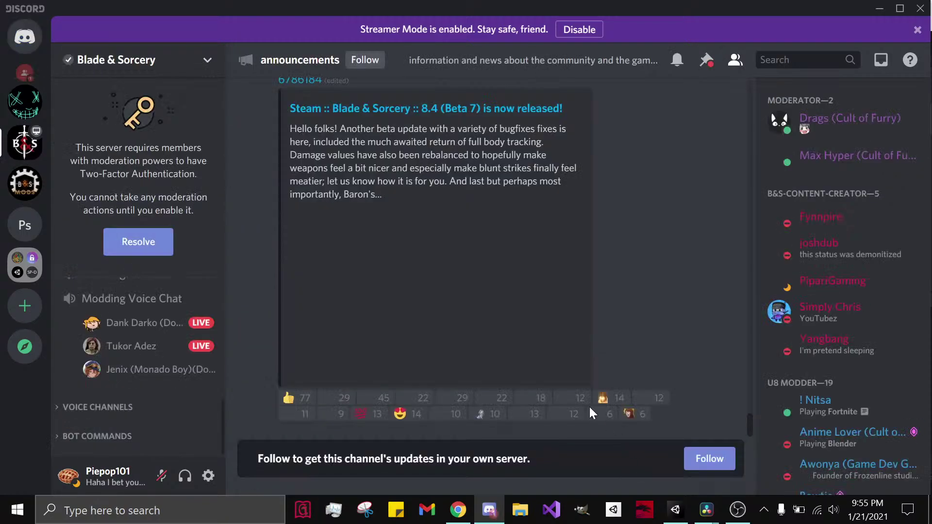
Step: Open the new unread group message, reply "Sweet" and return to the Blade & Sorcery server
left_click(36, 91)
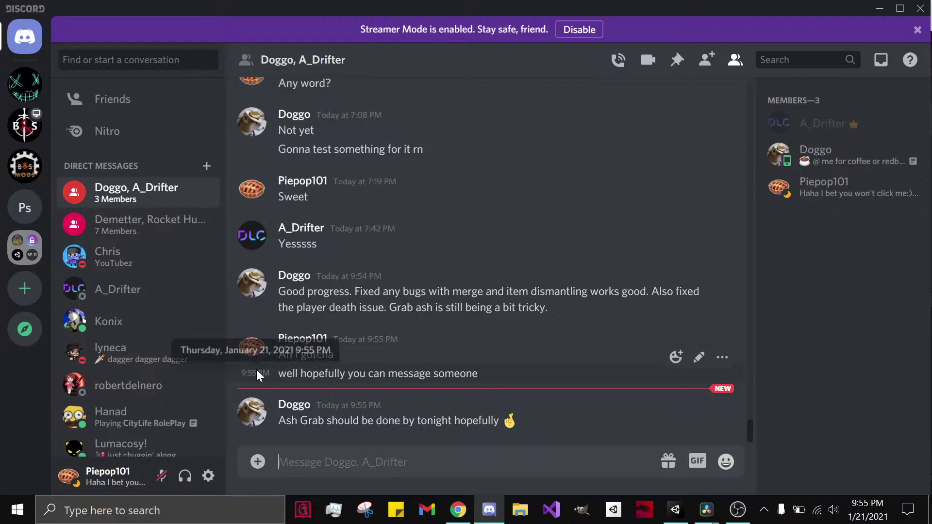
type("ASwee")
key("BackSpace")
key("BackSpace")
key("BackSpace")
key("BackSpace")
key("BackSpace")
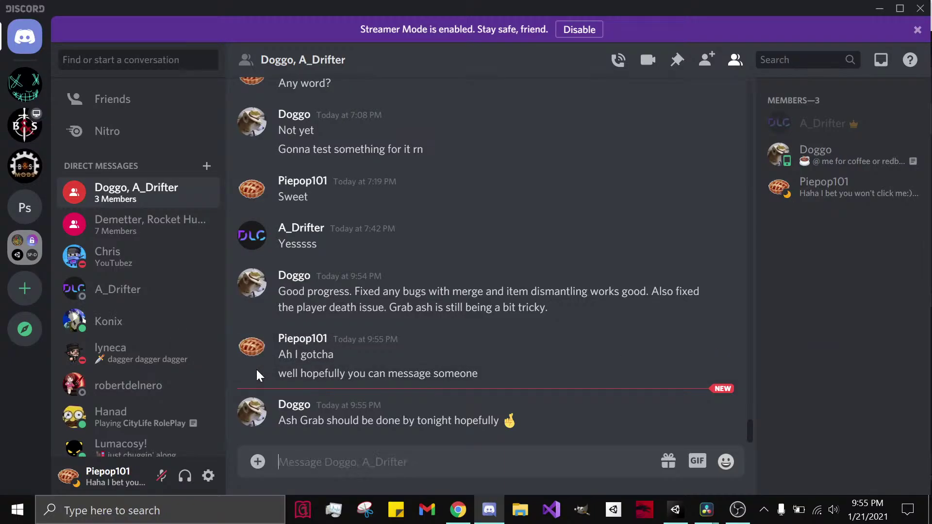
type("Sweet")
key("Return")
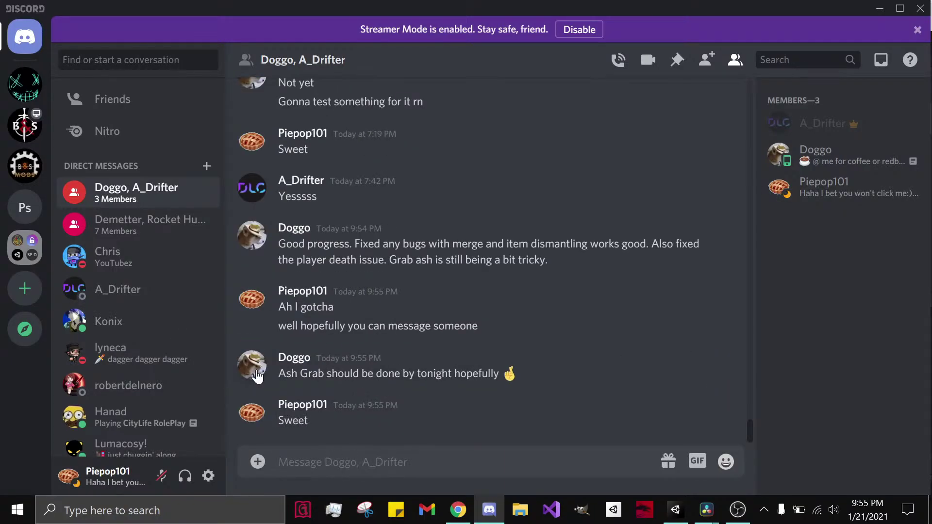
left_click(25, 125)
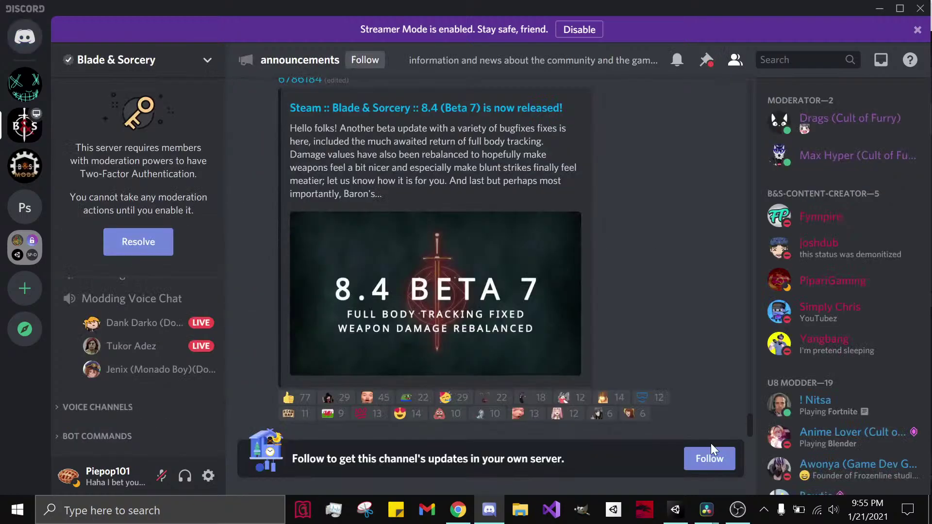
Step: Switch to Chrome, close the ArtStation tab and bring up the YouTube Studio live stream page
mouse_move(730, 515)
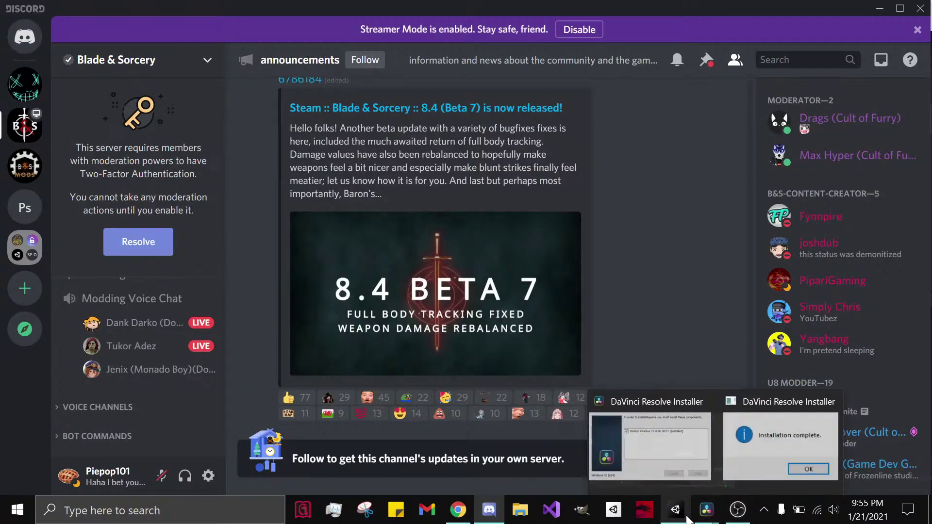
left_click(461, 466)
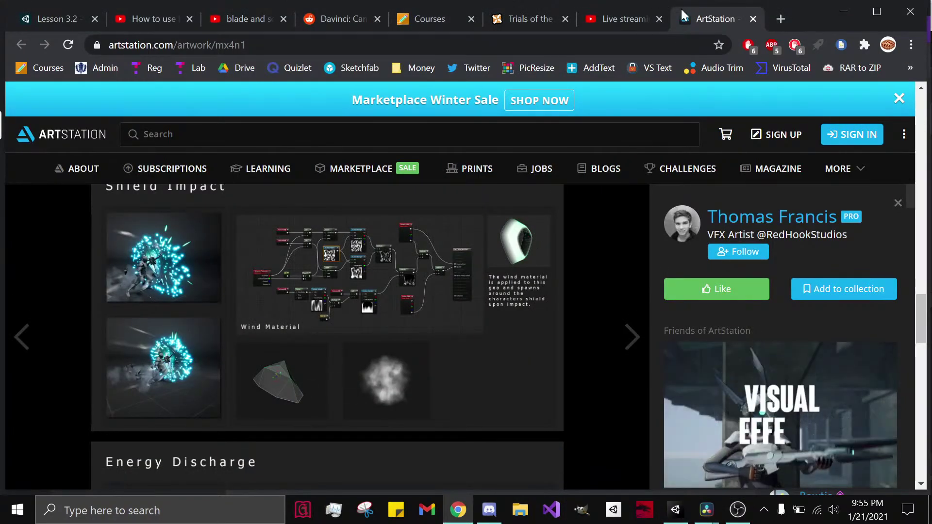
left_click(753, 19)
left_click(526, 18)
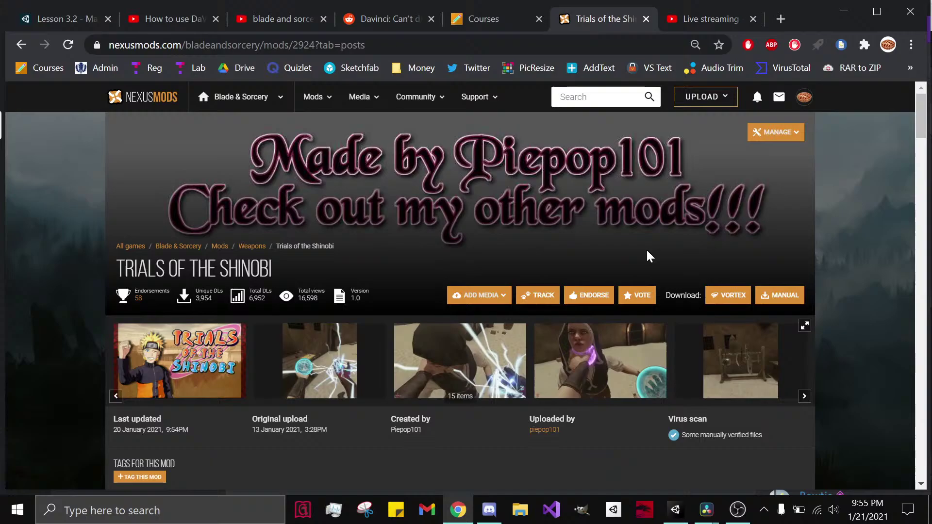
left_click(699, 20)
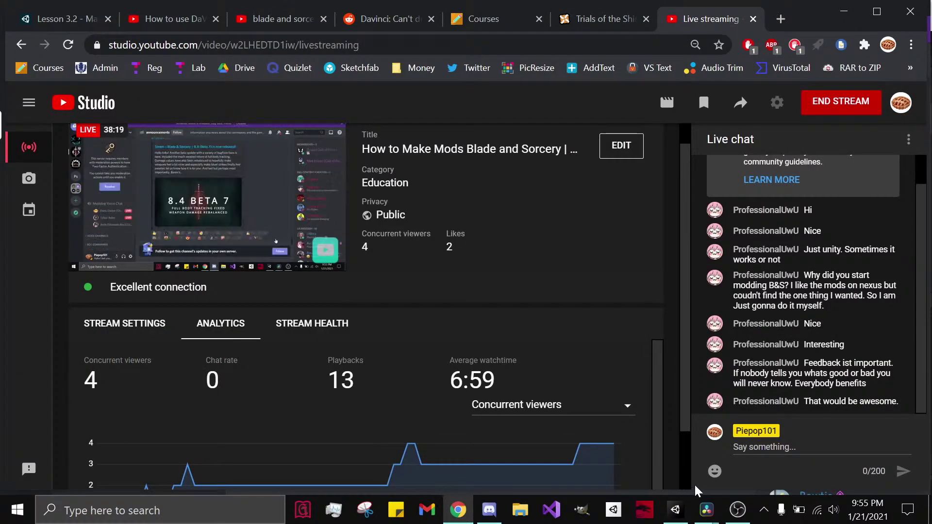
Step: Switch to Unity and preview the Dust Small particle effect on the shield, stopping playback and showing the project assets when done
mouse_move(675, 510)
left_click(678, 445)
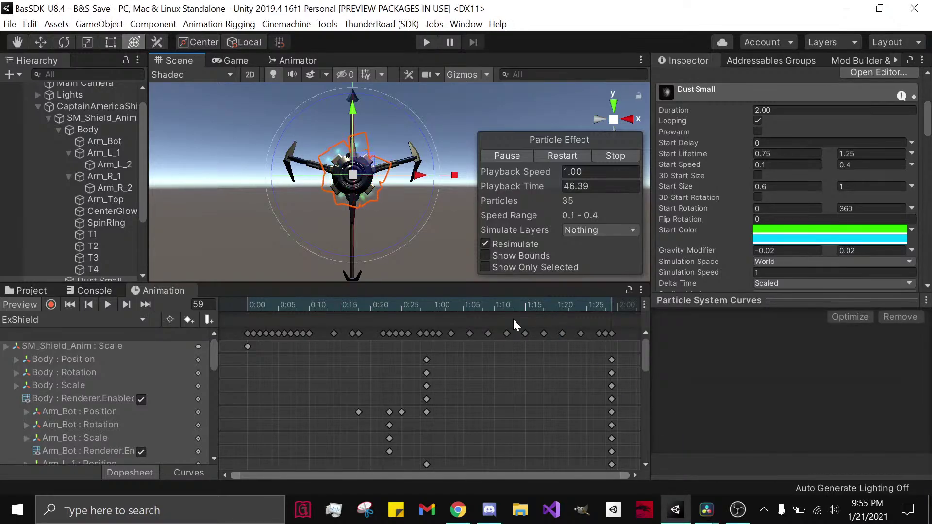
left_click(598, 154)
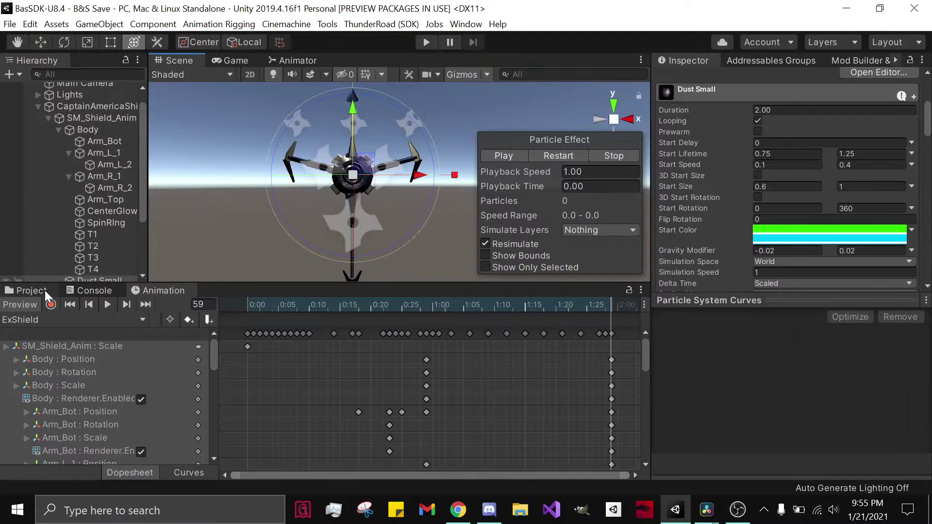
mouse_move(311, 200)
left_mouse_down("alt")
mouse_move(393, 268)
mouse_move(451, 257)
mouse_move(318, 205)
left_mouse_up("alt")
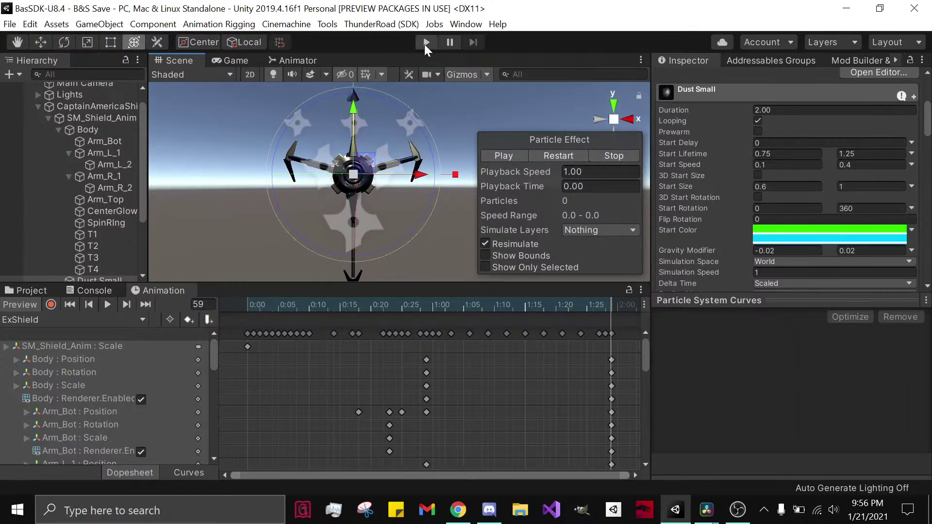
left_click(518, 156)
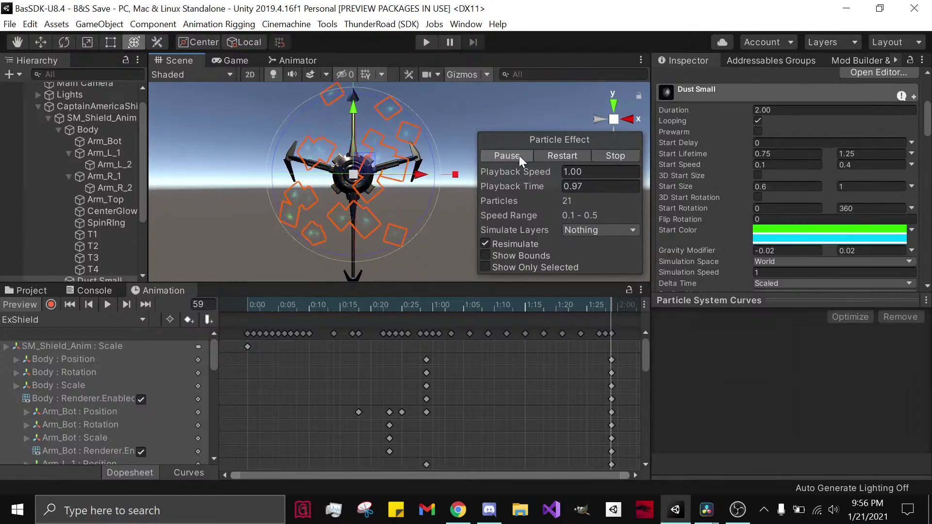
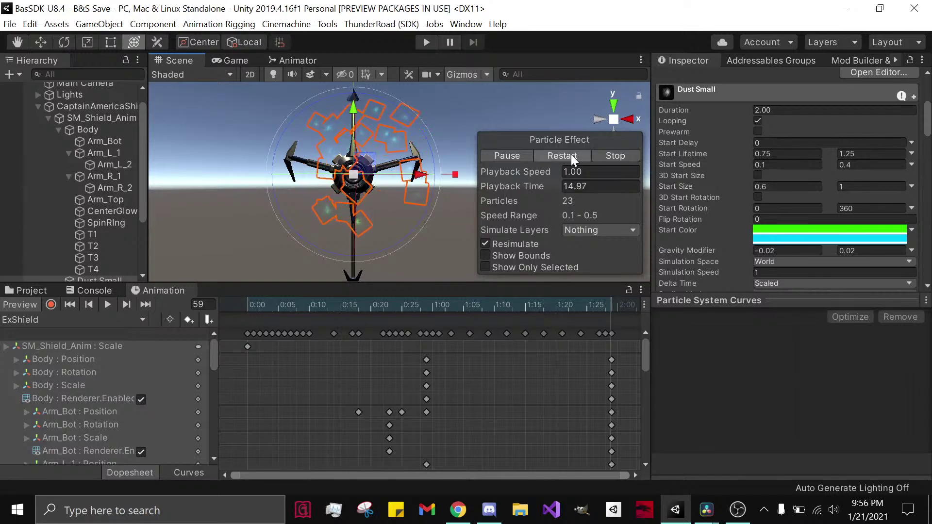
left_click(615, 155)
left_click(35, 293)
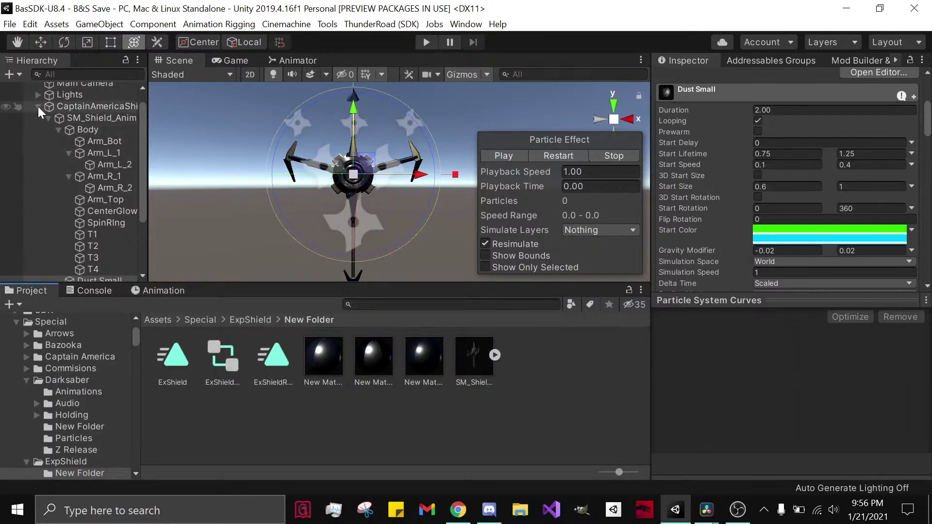
left_click(279, 427)
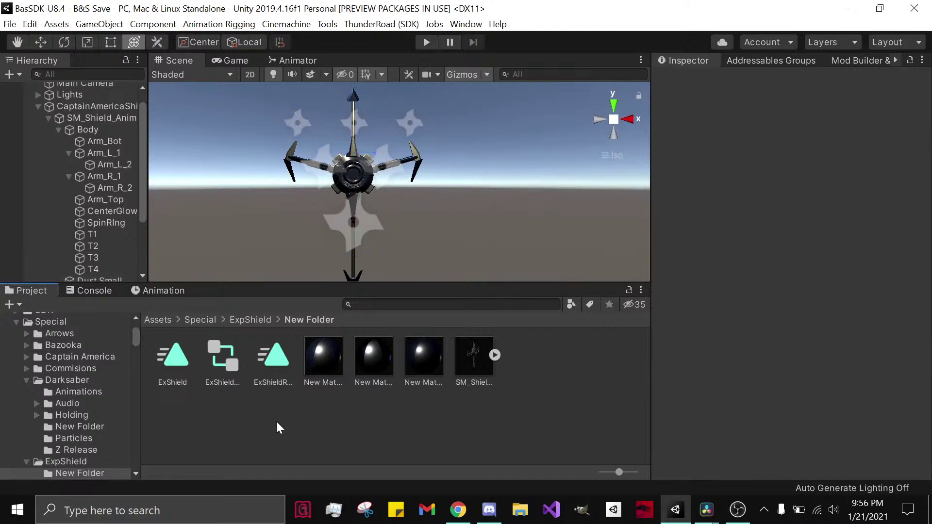
Step: Check the Blade & Sorcery announcements in Discord and the live chat in YouTube Studio, and return to Unity
left_click(489, 509)
left_click(24, 36)
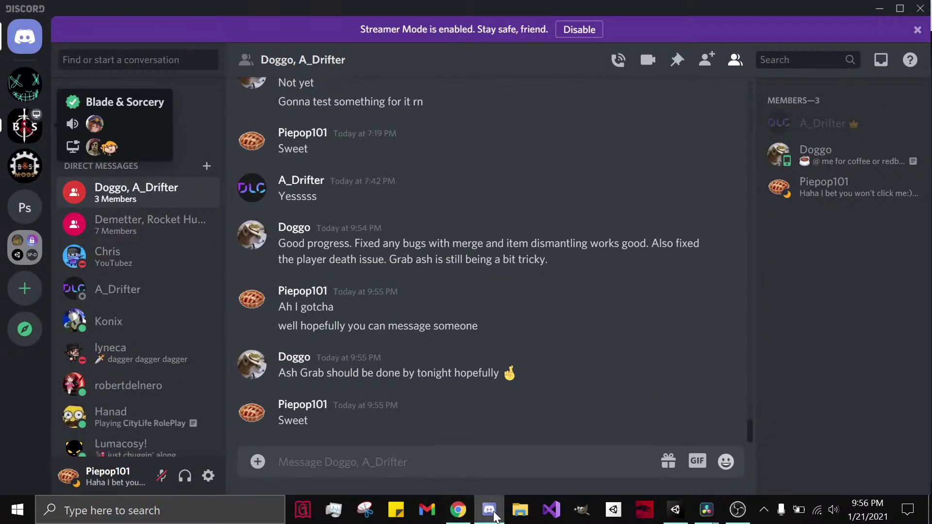
left_click(25, 126)
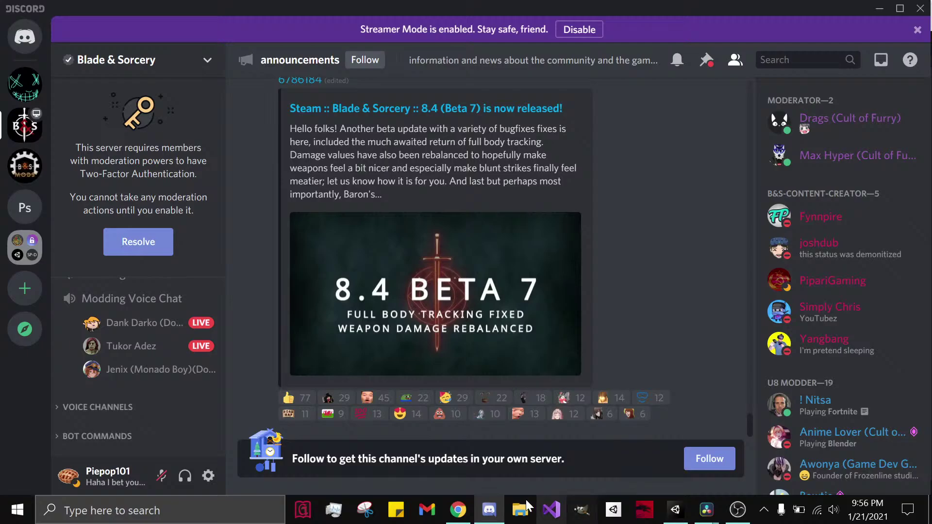
left_click(458, 510)
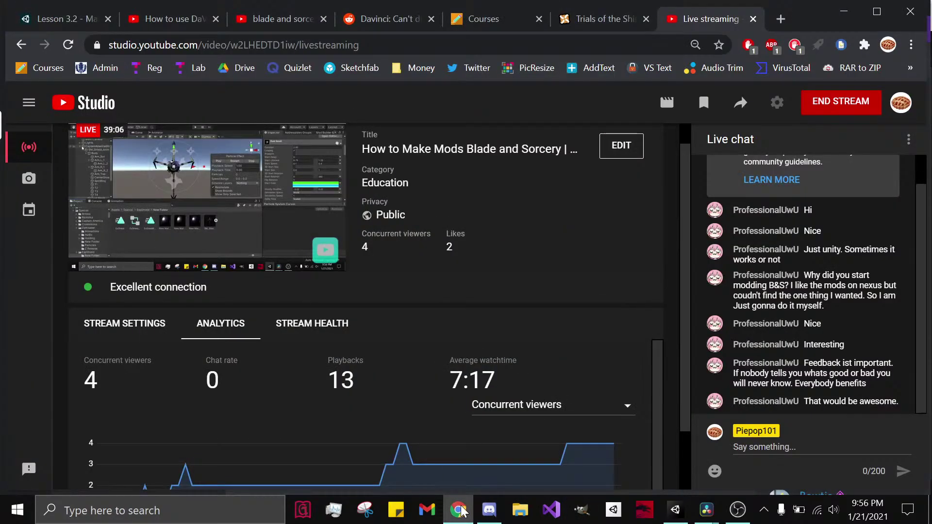
left_click(675, 509)
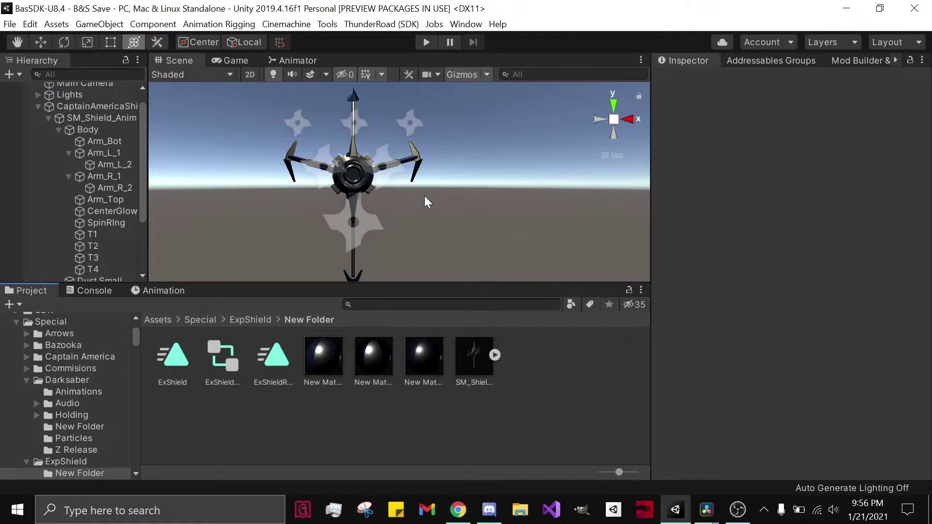
Step: Collapse the SM_Shield_Anim children in the scene hierarchy
left_click(371, 205)
left_click(569, 410)
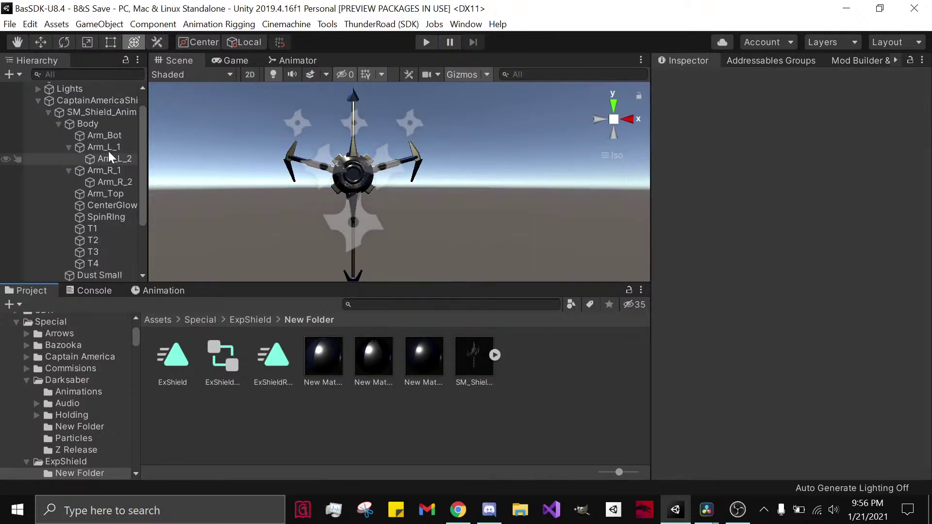
left_click(48, 111)
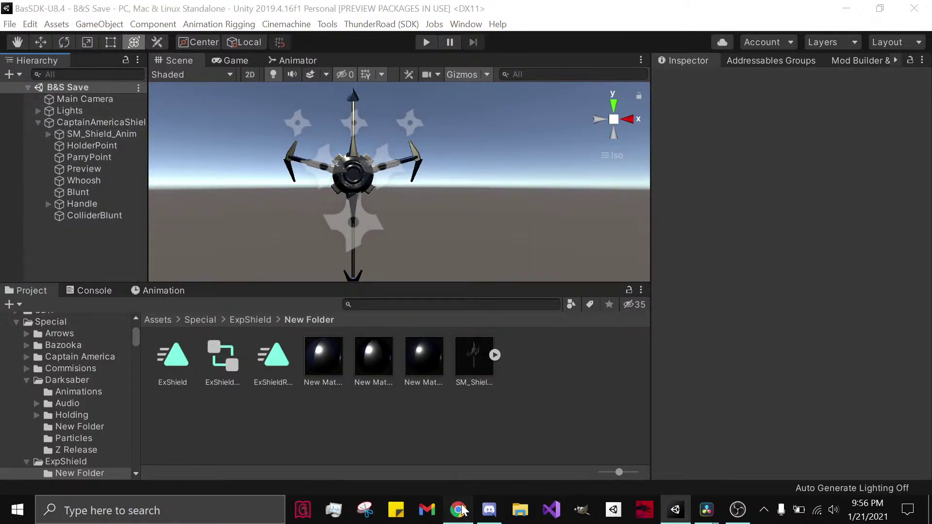
left_click(488, 510)
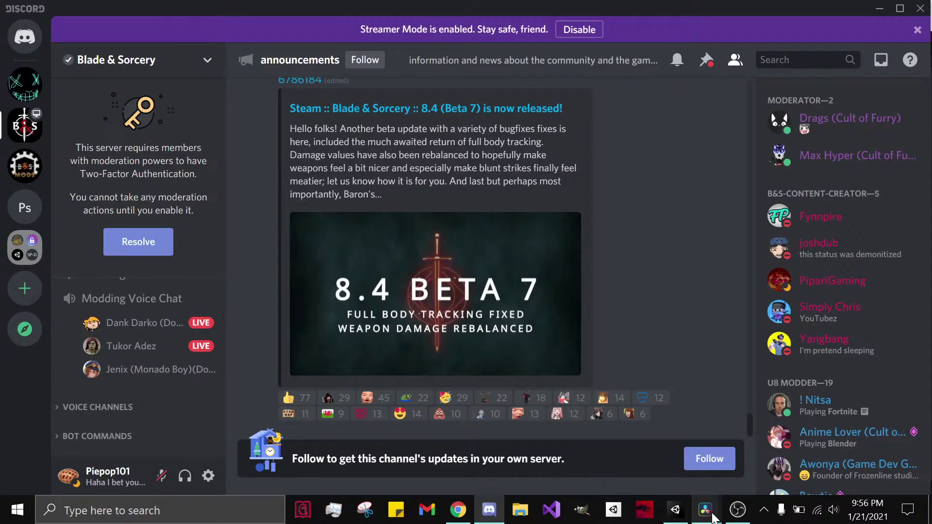
left_click(674, 509)
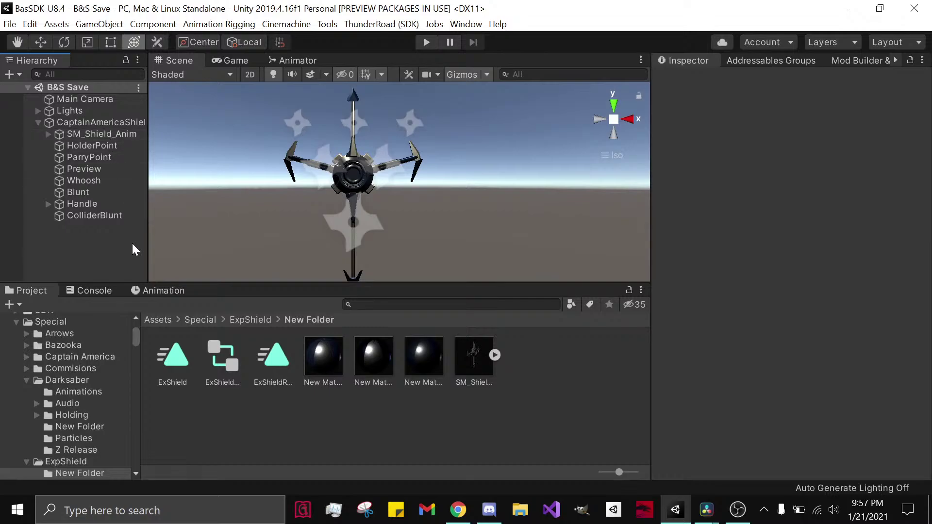
left_click(100, 290)
left_click(47, 289)
Step: Move the shield's Preview object to about X 0.003, Y -0.047, enlarge its size to about 0.666, and save the scene
left_click(98, 182)
left_click(109, 169)
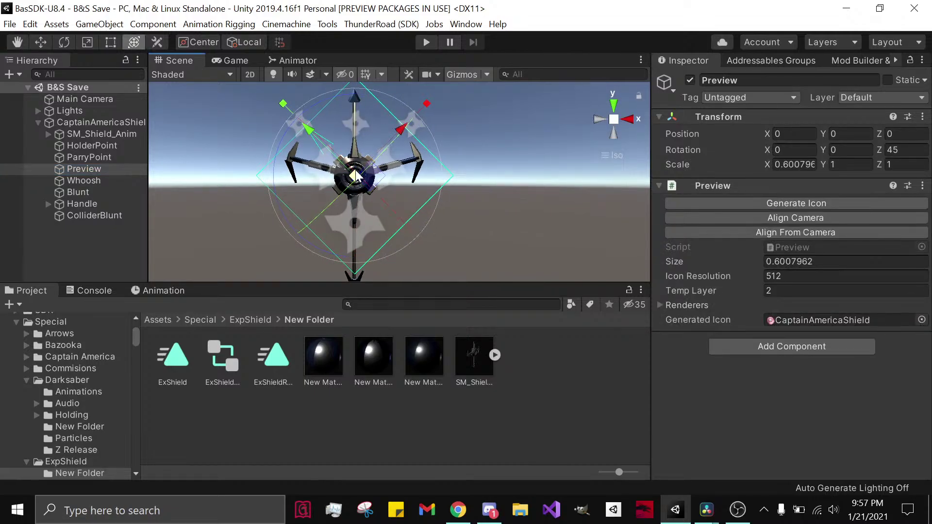
left_click_drag(362, 185, 364, 196)
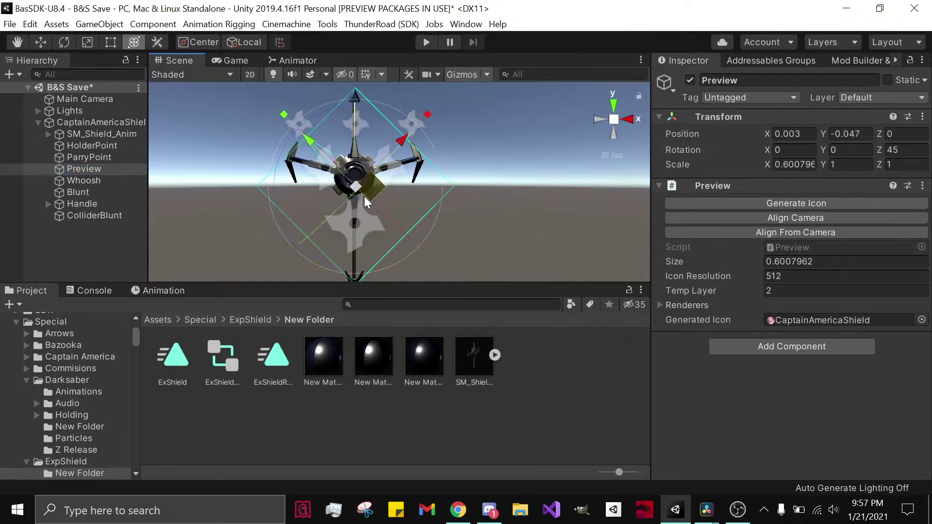
left_click_drag(434, 130, 436, 124)
middle_click_drag(416, 188, 420, 180)
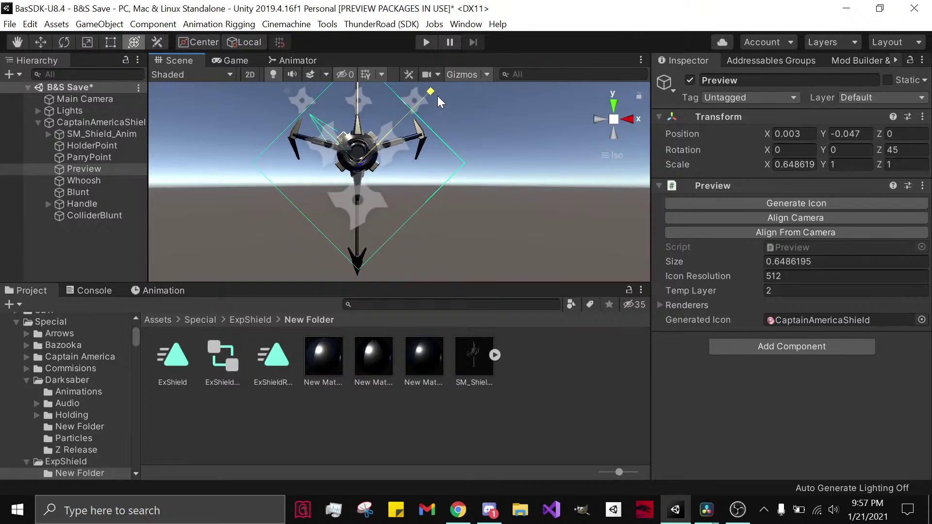
left_click_drag(438, 95, 438, 94)
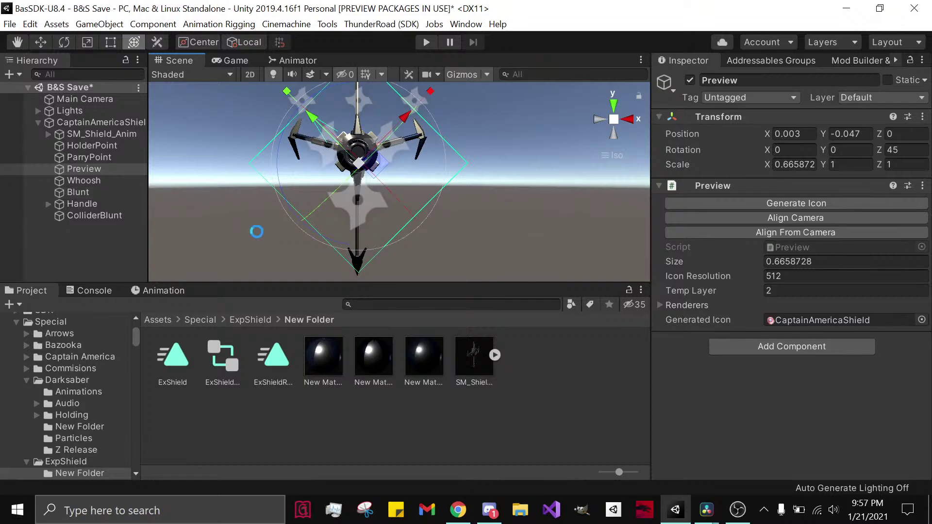
key("ctrl+s")
Step: Set the Item Id of the CaptainAmericaShield root object to ExpShield
left_click(95, 122)
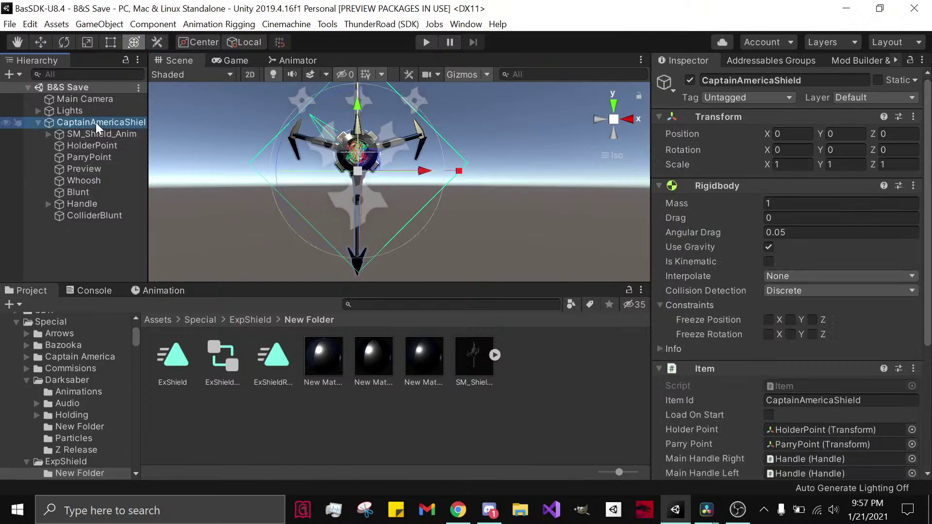
scroll(825, 289, "down", 5)
left_click(816, 215)
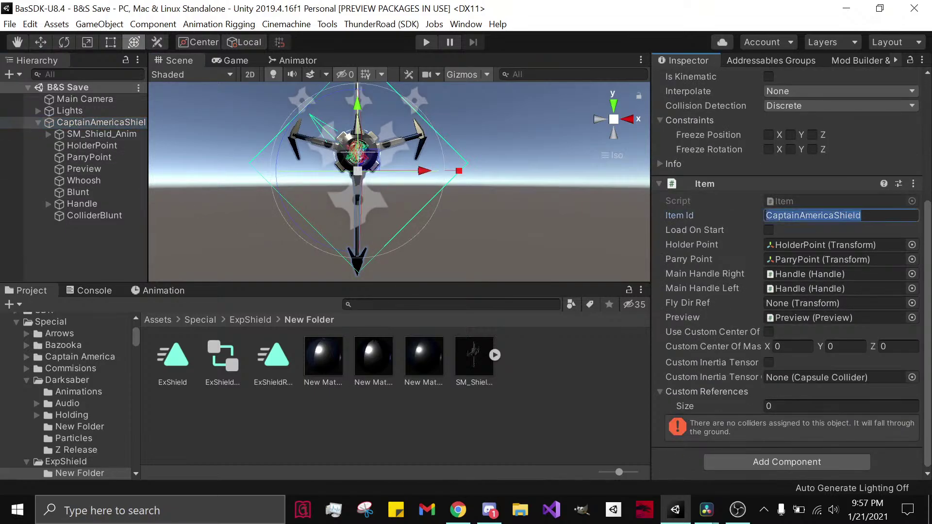
type("ExpSh")
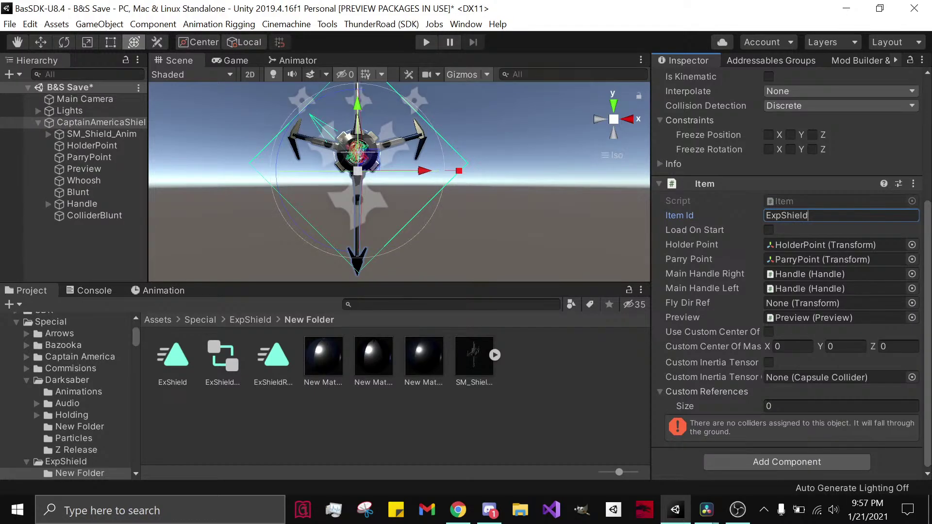
key("ctrl+a")
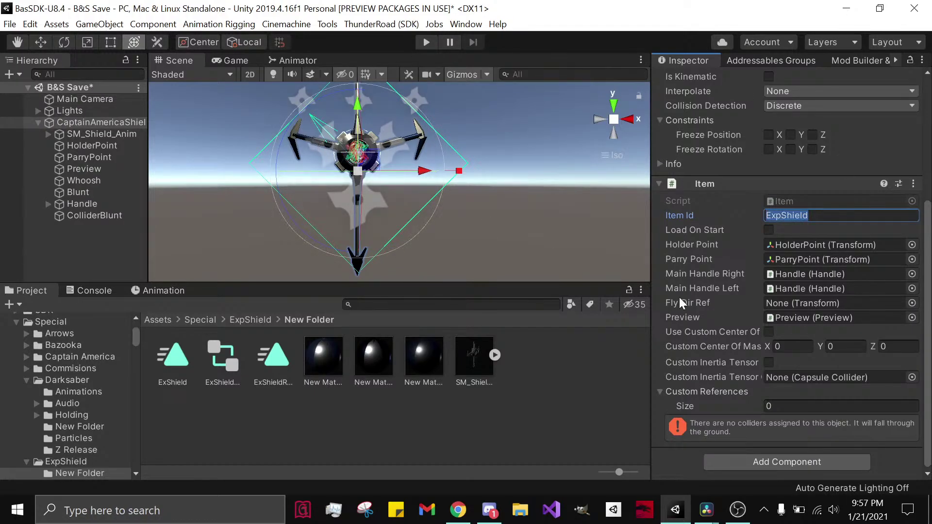
Step: Rename the CaptainAmericaShield root object as ExpShield
left_click(94, 115)
left_click(95, 123)
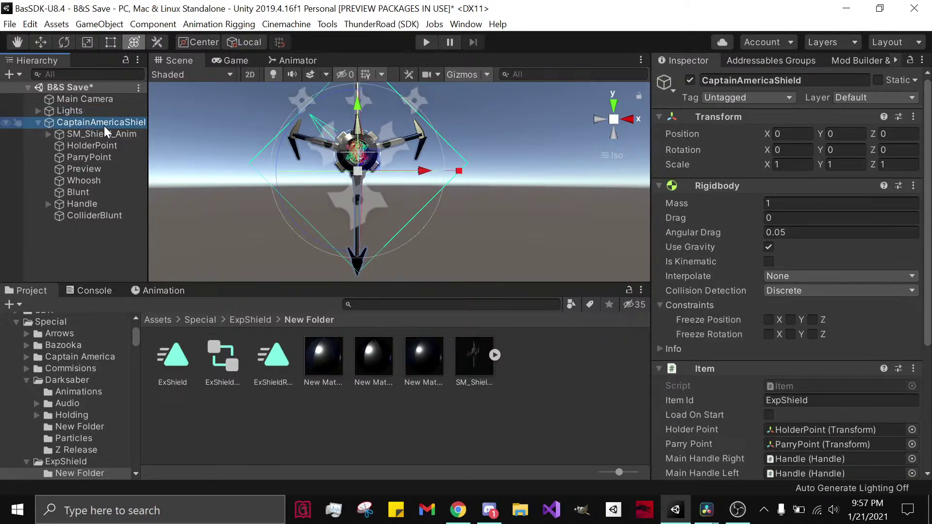
right_click(104, 127)
left_click(123, 165)
type("ExpShield")
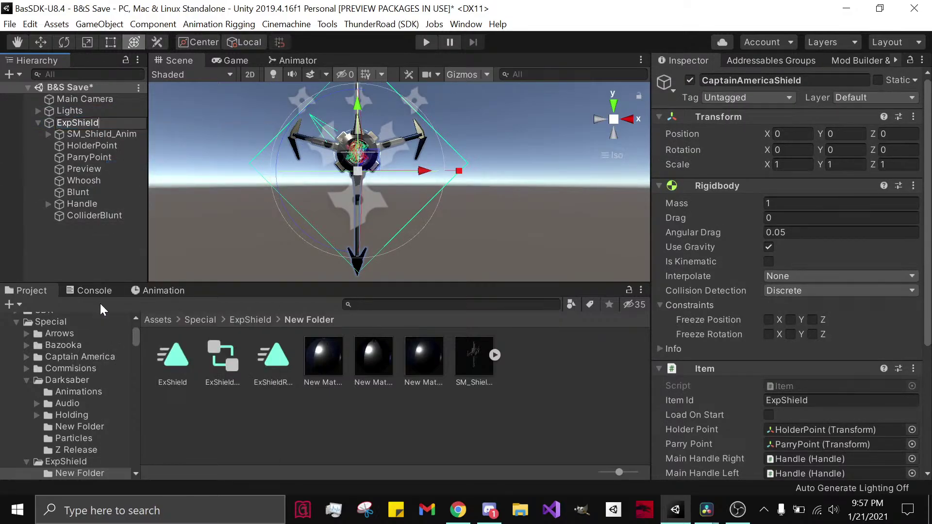
left_click(106, 251)
Step: Save the ExpShield object as a prefab in the Special/ExpShield folder and delete its instance from the scene
left_click(250, 319)
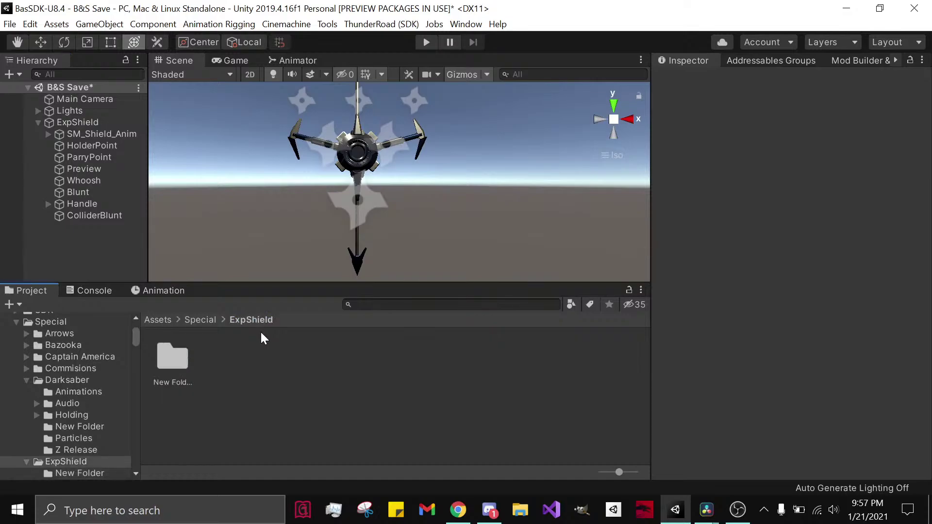
left_click_drag(78, 123, 273, 403)
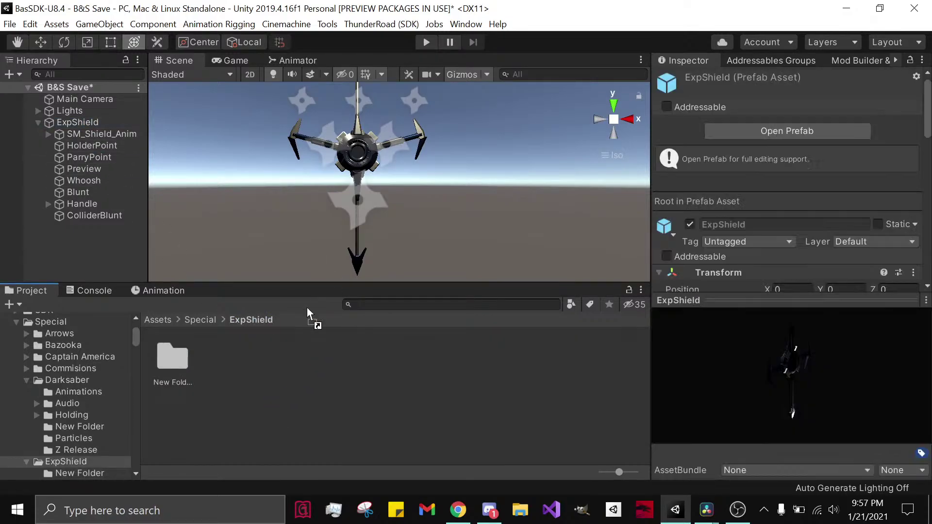
right_click(75, 122)
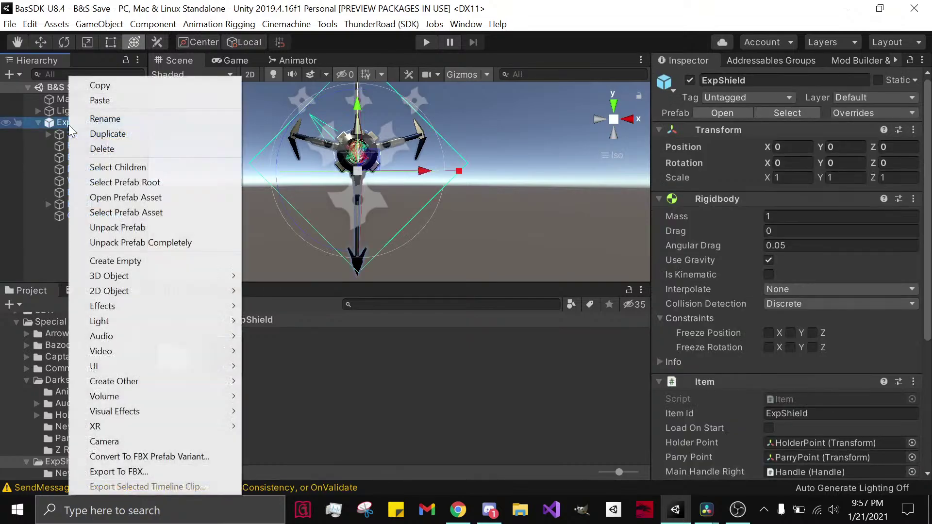
left_click(98, 150)
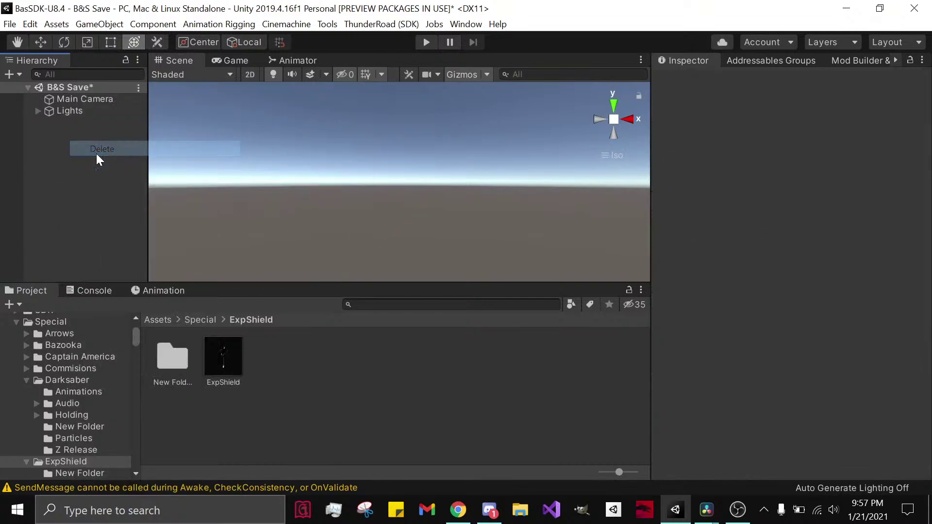
Step: Go up from the ExpShield folder to the root Assets folder in the project browser
left_click(87, 290)
left_click(21, 297)
left_click(31, 290)
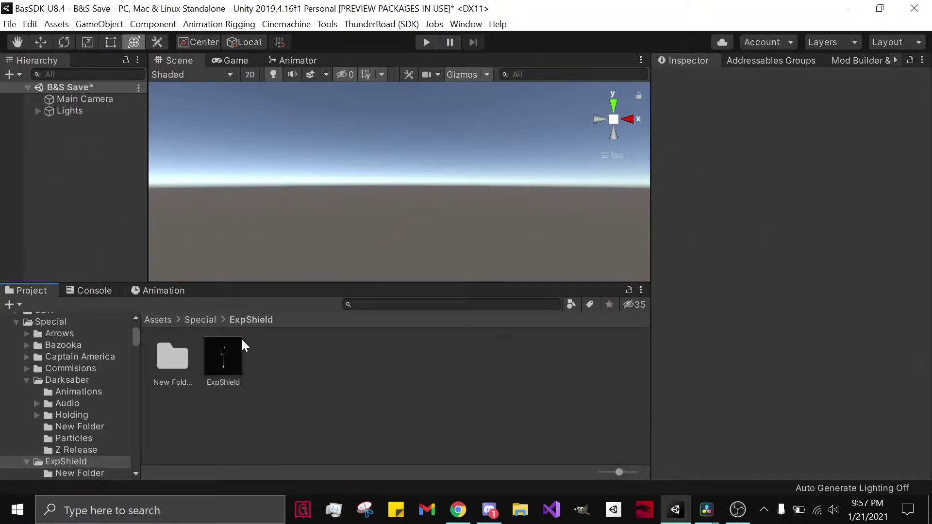
left_click(202, 320)
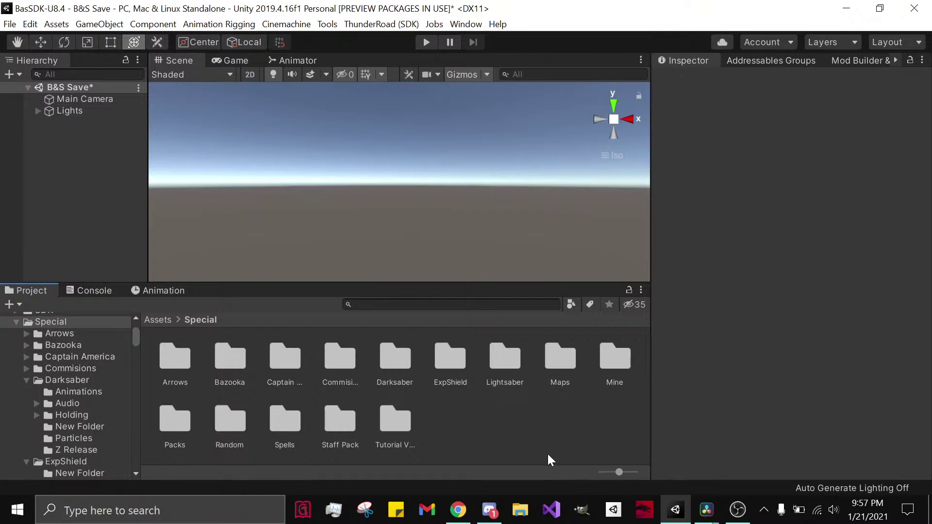
left_click(164, 321)
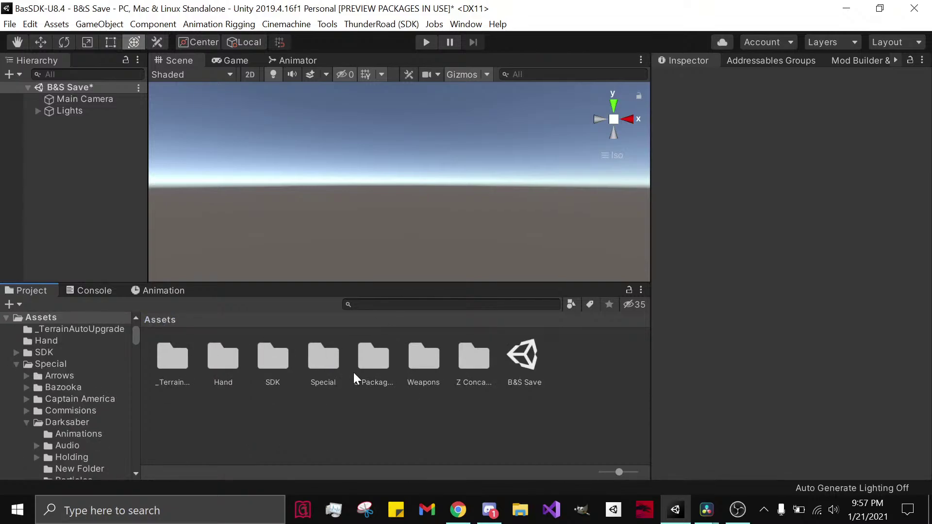
left_click(489, 509)
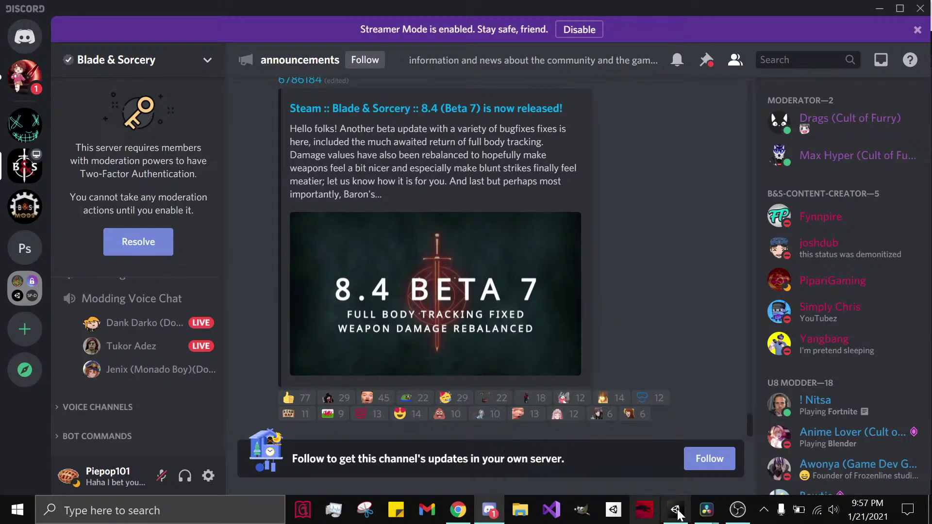
mouse_move(728, 513)
left_click(733, 459)
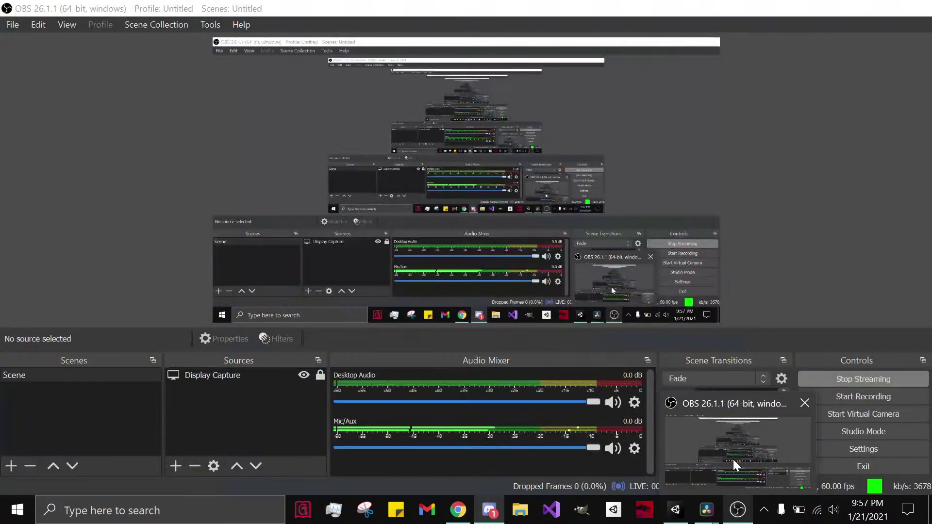
key("alt+Tab")
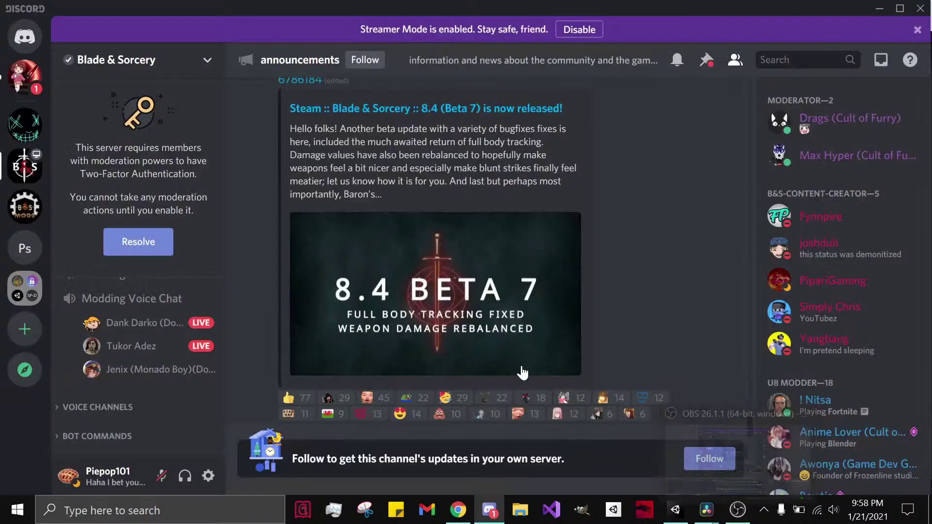
Step: Switch to the YouTube Studio live streaming page in Chrome and check the live chat and stream analytics
left_click(461, 517)
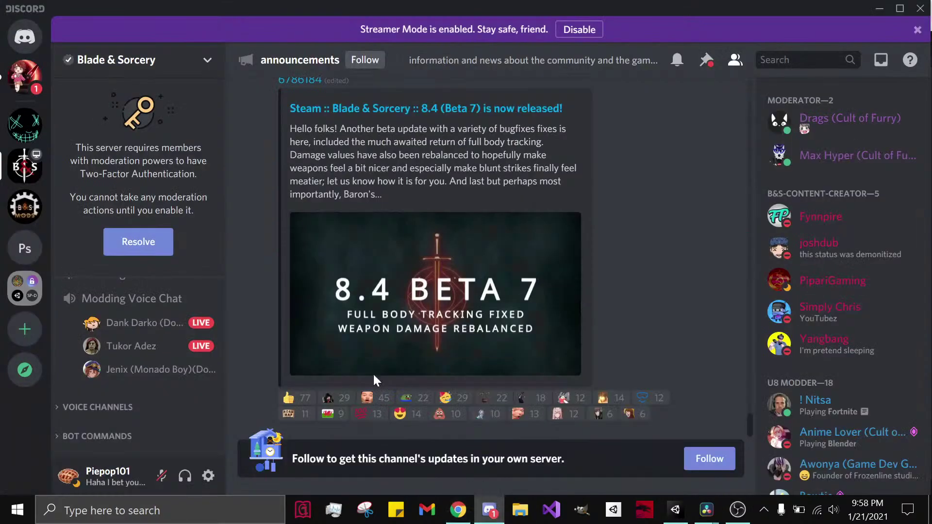
left_click(490, 510)
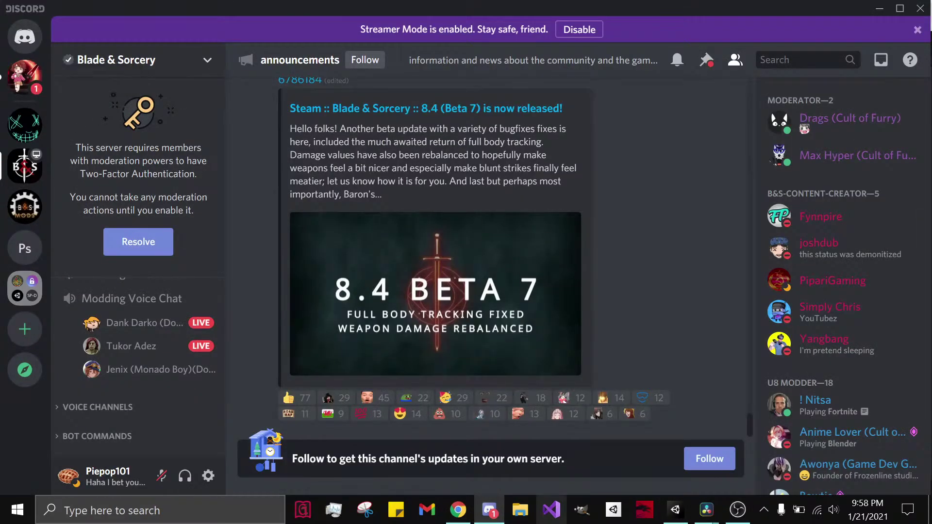
left_click(458, 510)
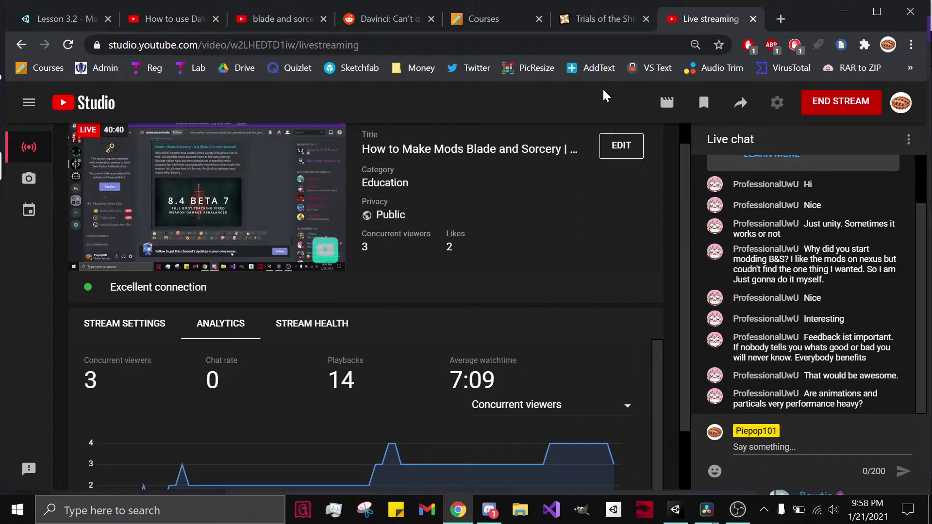
scroll(614, 194, "down", 2)
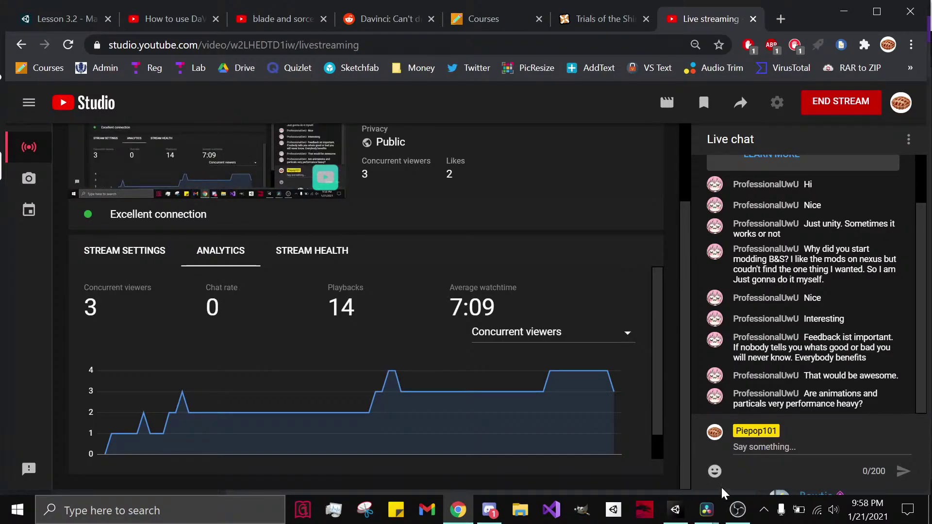
Step: Return to the Unity project and look through the asset search results for explosion
left_click(675, 510)
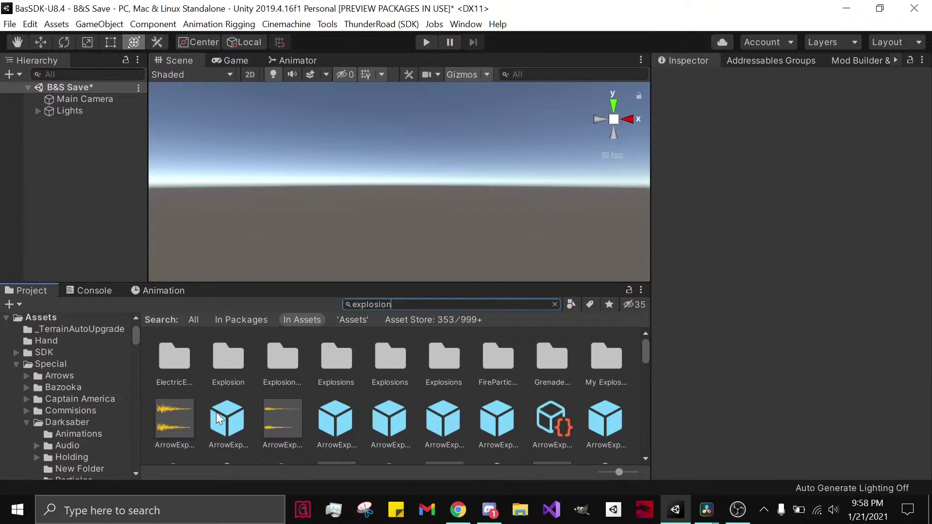
scroll(354, 410, "down", 1)
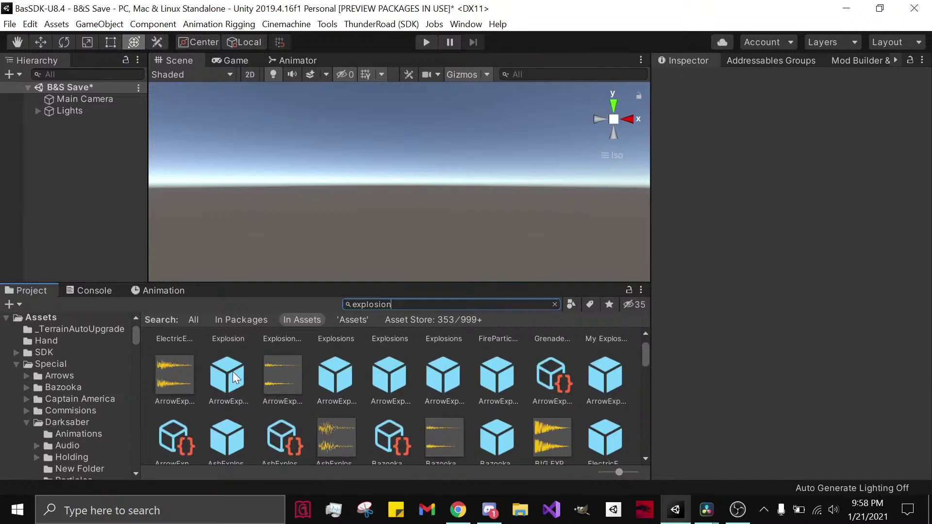
scroll(323, 383, "down", 1)
scroll(327, 381, "up", 1)
scroll(444, 407, "down", 4)
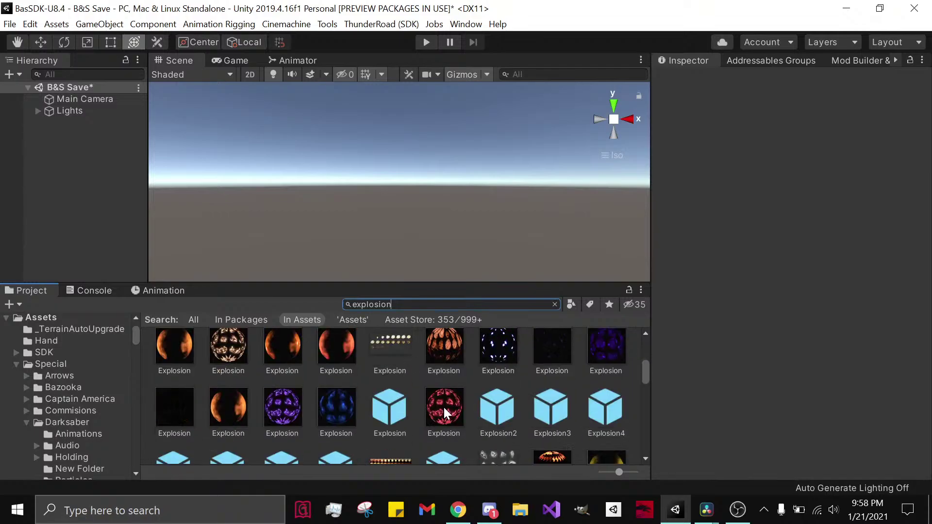
scroll(426, 413, "down", 1)
scroll(424, 411, "down", 2)
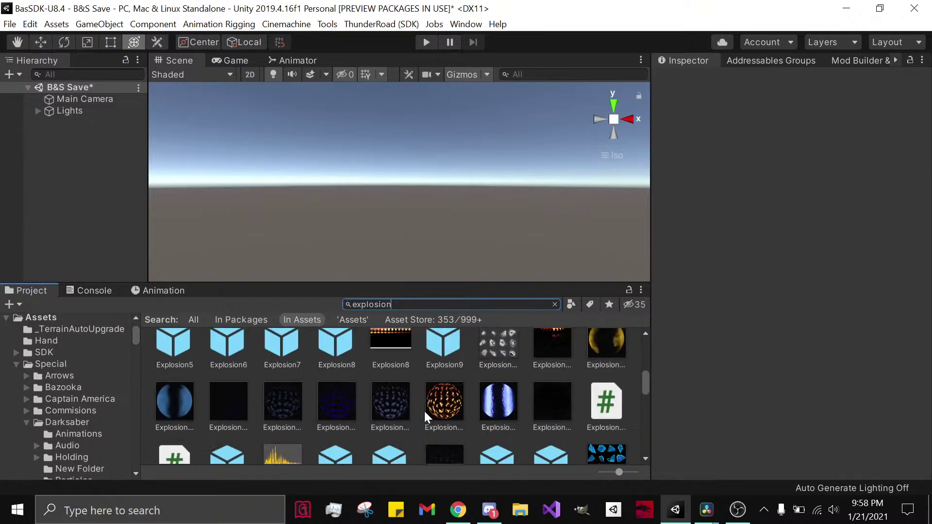
scroll(425, 411, "up", 2)
Step: Search the project assets for dust and look through the matching assets
left_click_drag(398, 305, 284, 295)
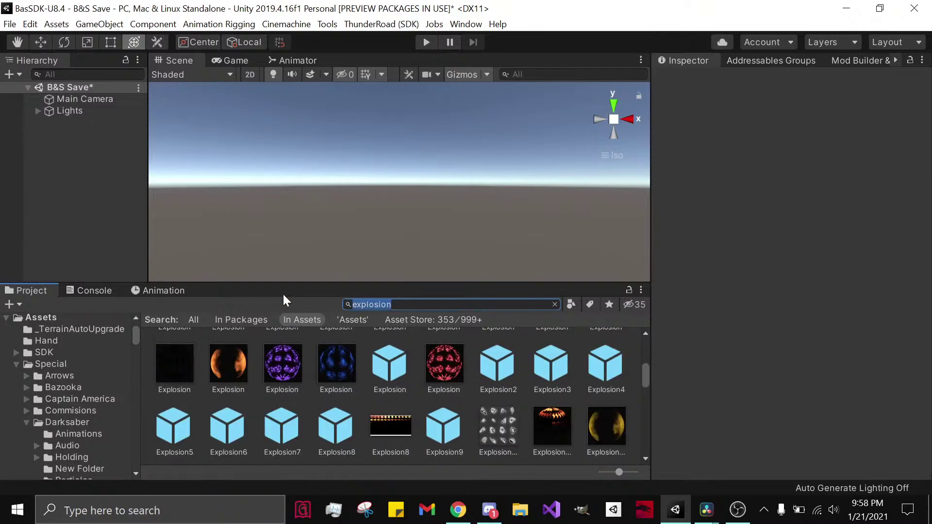
type("dust")
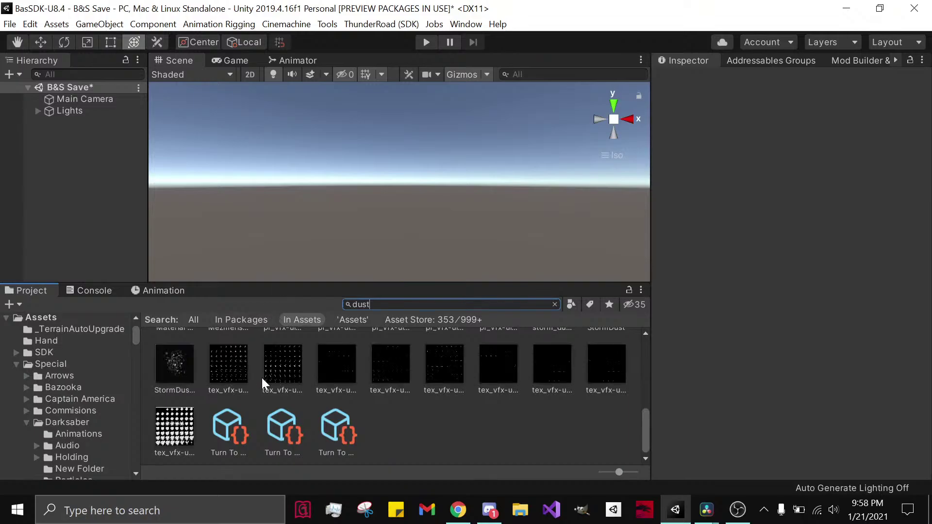
scroll(284, 418, "up", 1)
scroll(286, 419, "up", 1)
Step: Try the Dust Flash particle prefab in the scene, remove it, and look through the remaining dust assets
left_click_drag(375, 377, 89, 127)
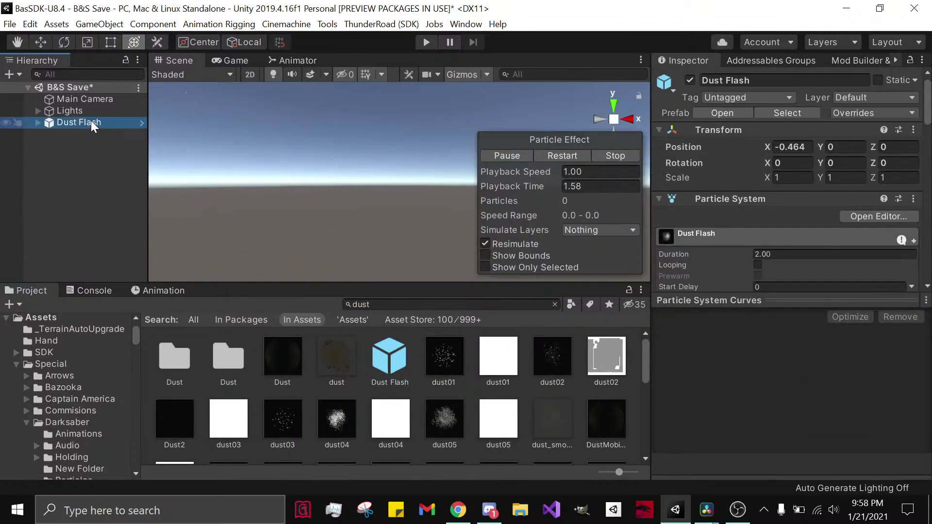
right_click(98, 122)
left_click(108, 147)
scroll(371, 405, "down", 4)
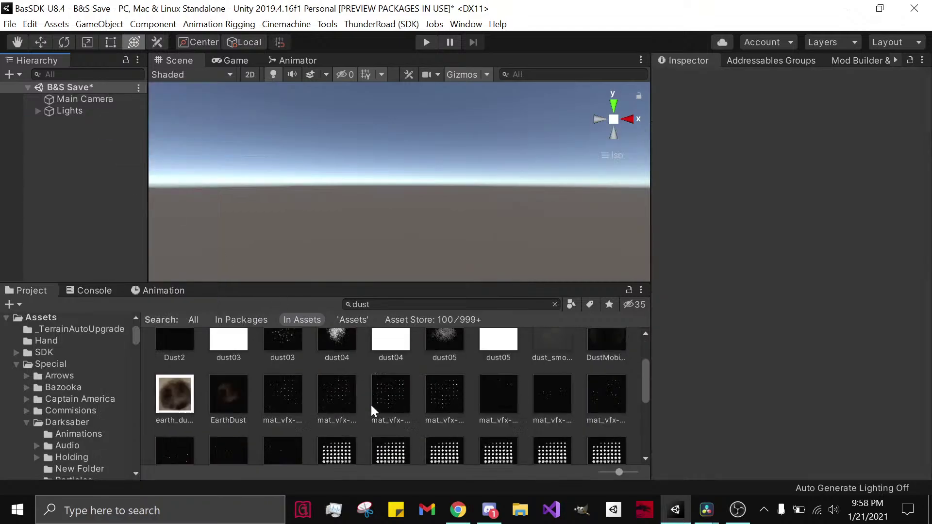
scroll(287, 388, "down", 3)
scroll(279, 391, "up", 10)
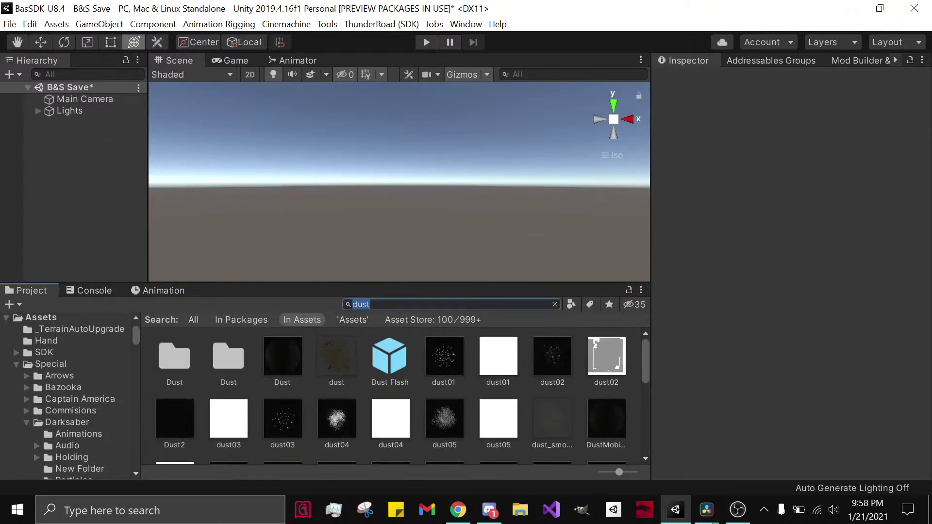
Step: Clear the asset search and add the AshExplosion prefab from Special/Spells/Dust/Explosion to the scene
left_click(555, 305)
double_click(313, 352)
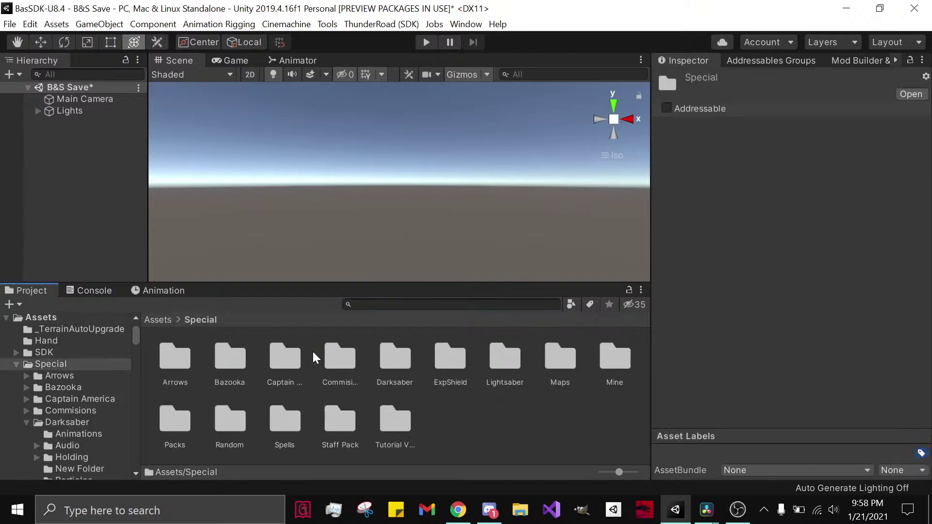
double_click(285, 417)
double_click(220, 348)
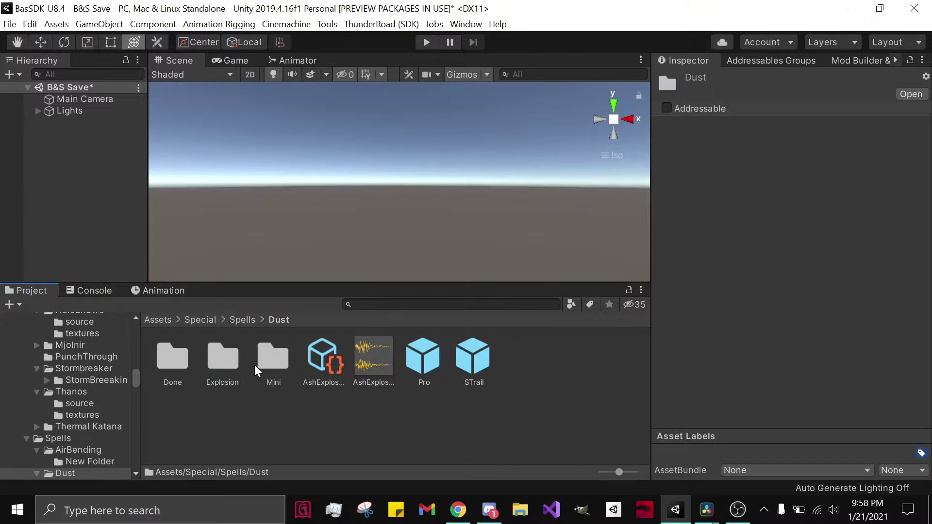
double_click(215, 369)
left_click_drag(223, 370, 34, 170)
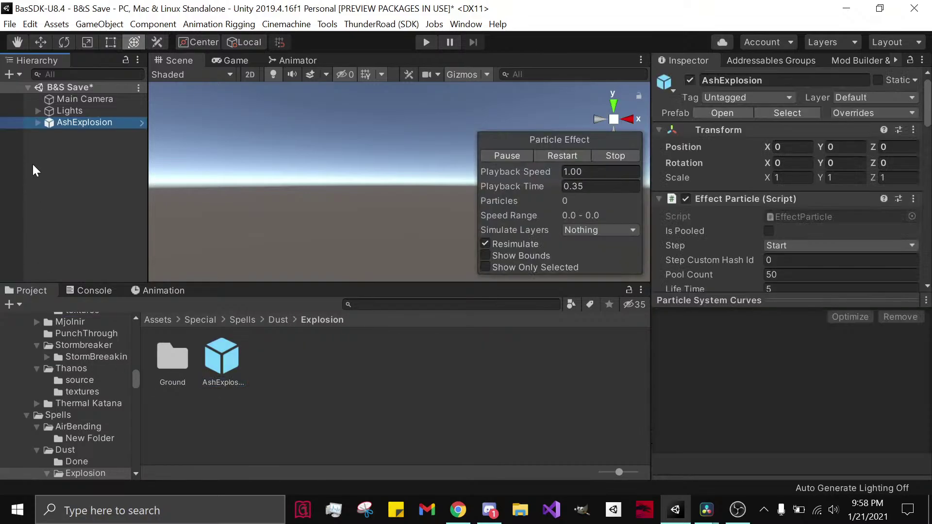
Step: Replay the Dust Small particles of AshExplosion and unpack the AshExplosion prefab instance in the scene
left_click(104, 125)
left_click(38, 123)
left_click(77, 135)
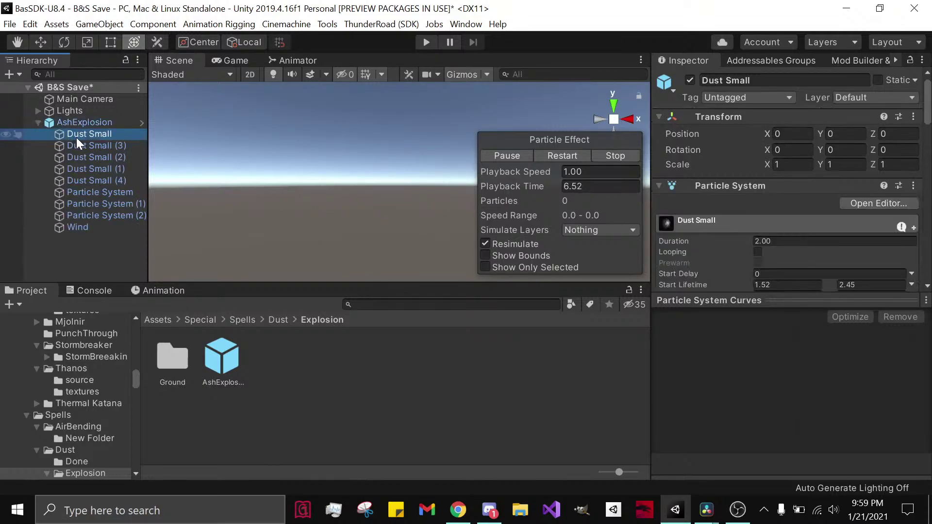
left_click(538, 155)
left_click(97, 122)
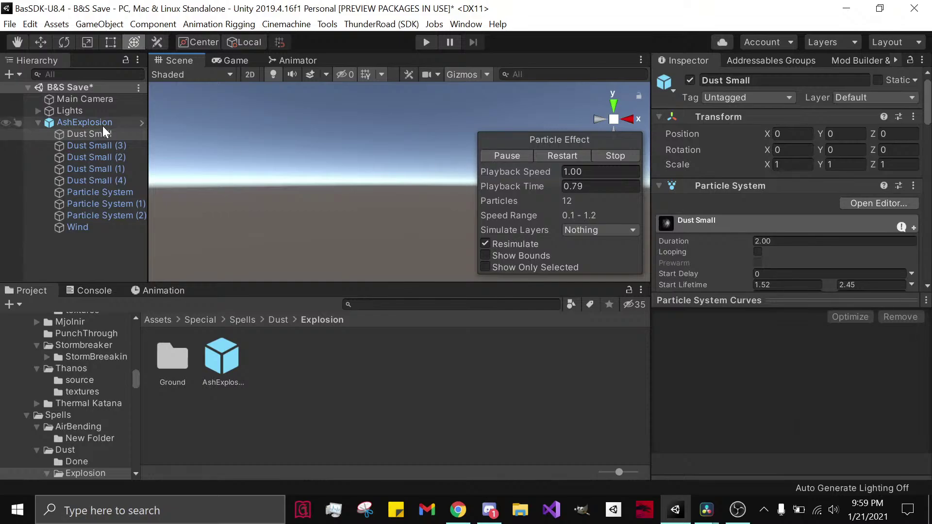
right_click(103, 124)
left_click(151, 227)
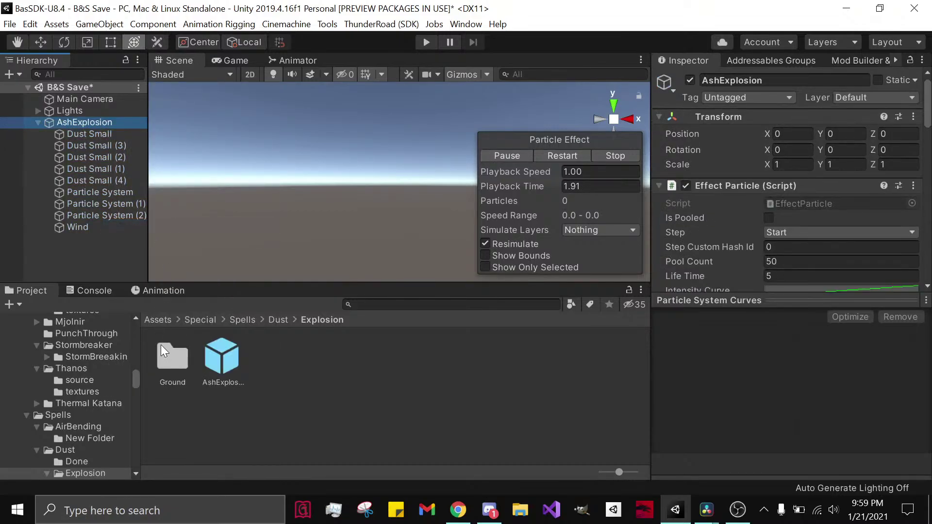
Step: Place the Bazooka prefab from the Special/Bazooka/Bazooka folder in the scene to reposition the view, and delete it again
left_click(278, 320)
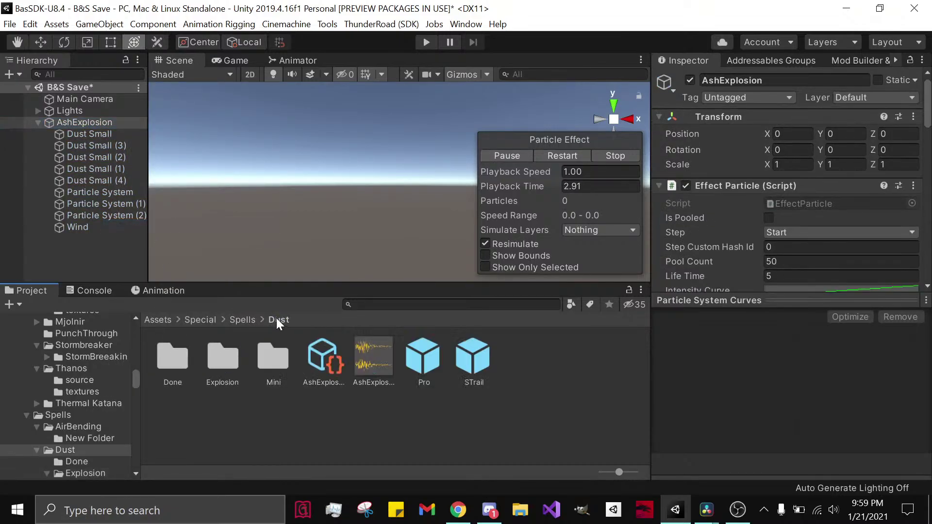
left_click(232, 320)
left_click(212, 319)
double_click(228, 362)
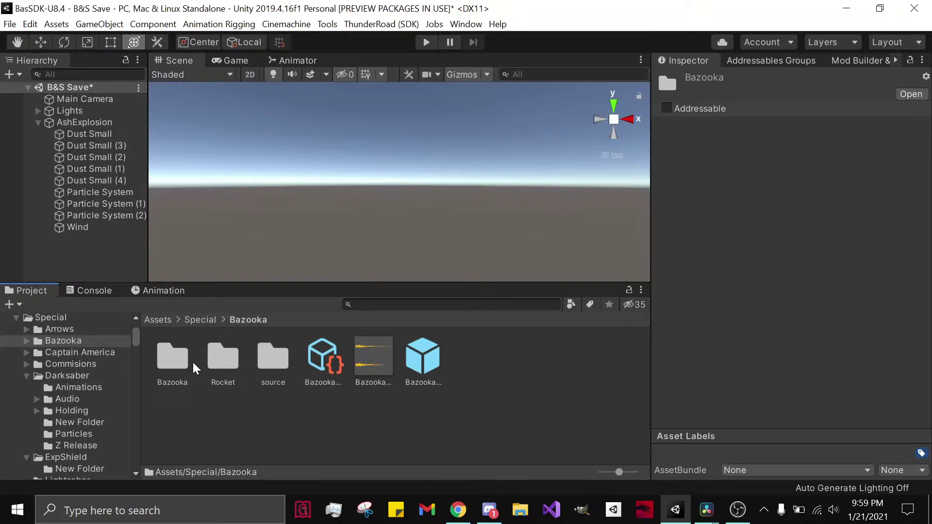
double_click(160, 361)
left_click_drag(232, 351, 103, 238)
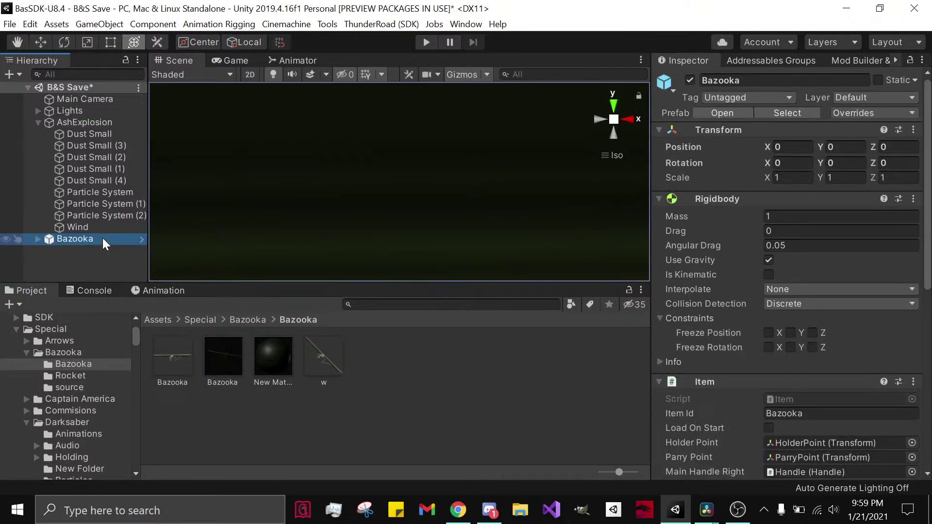
left_click(101, 122)
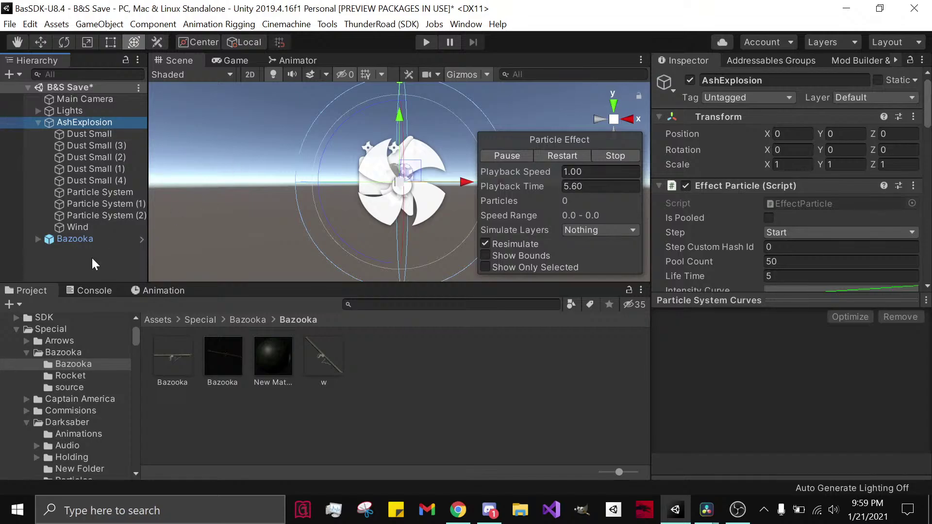
left_click(100, 238)
right_click(100, 238)
left_click(141, 147)
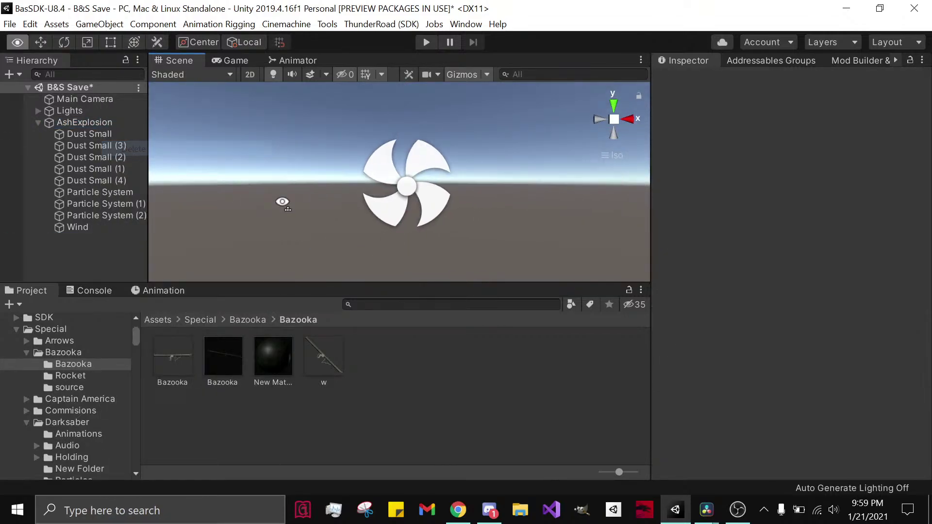
Step: Replay the AshExplosion particle effect and examine it in the scene from the side and the front
left_click(98, 122)
left_click(567, 154)
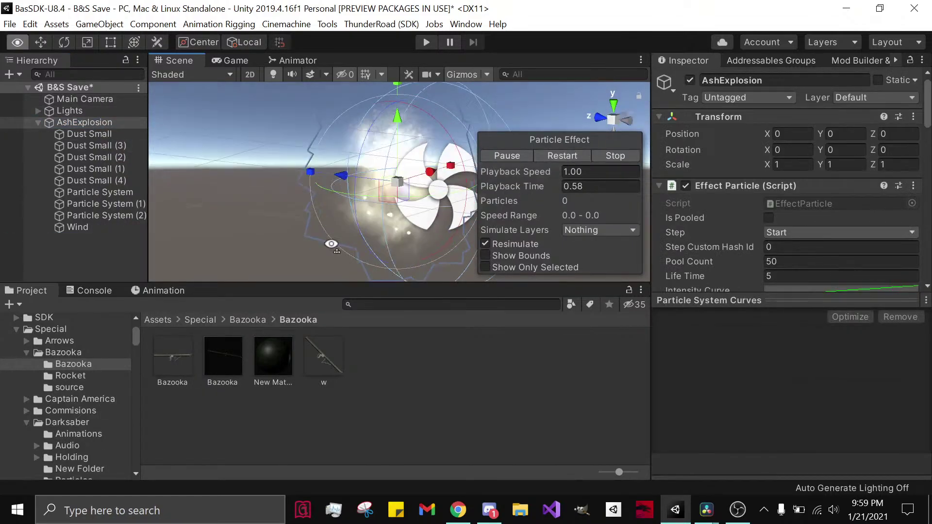
left_click(628, 117)
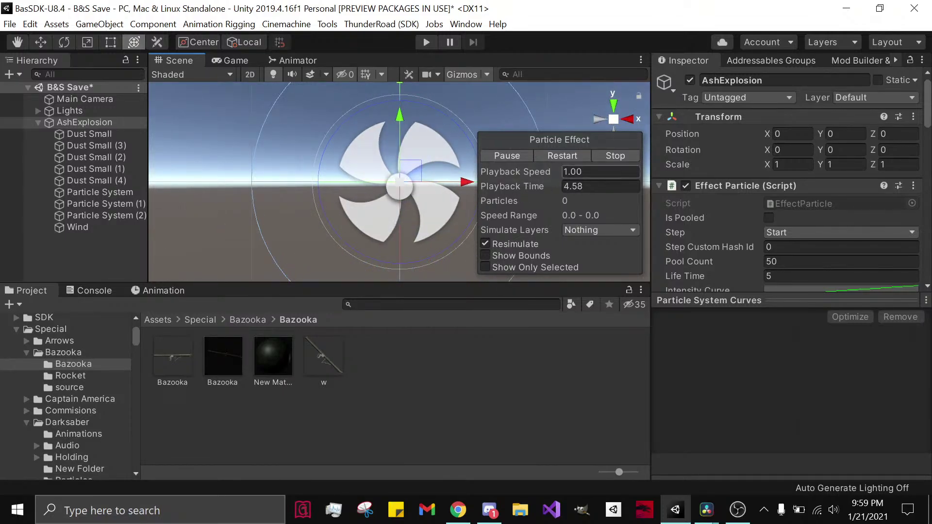
left_click(571, 155)
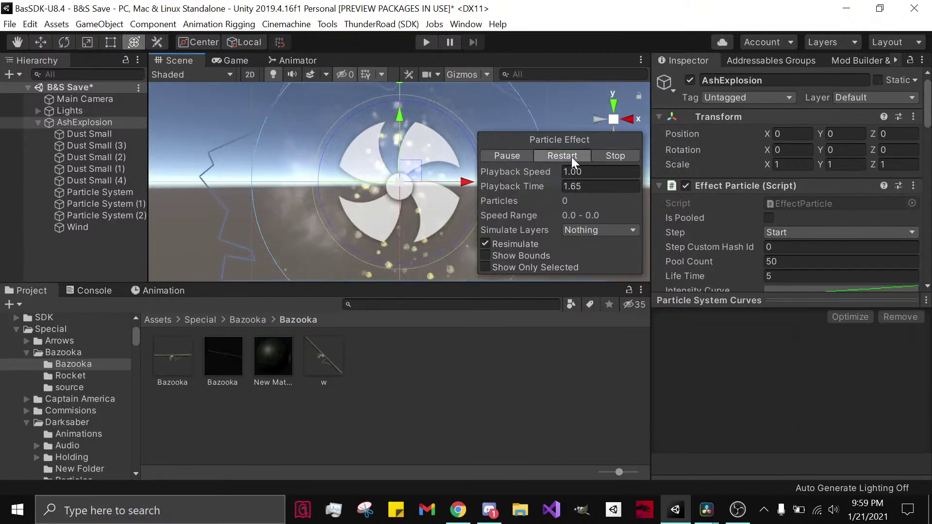
left_click(572, 157)
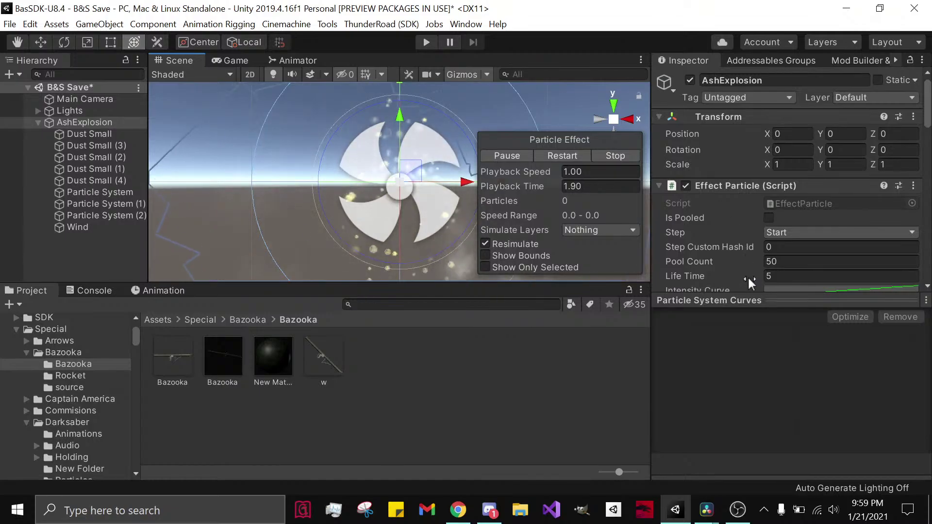
Step: Examine the Emission module of the Dust Small particle system under AshExplosion
left_click(85, 135)
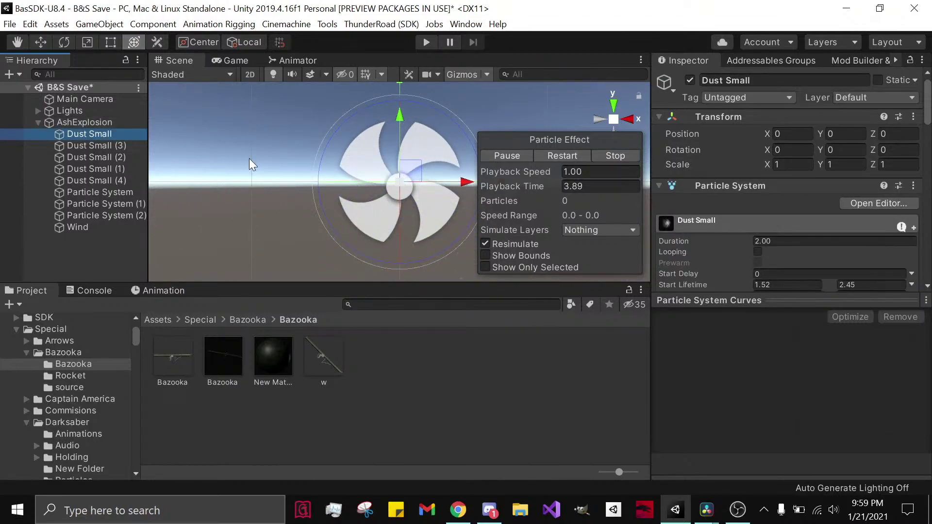
scroll(735, 250, "down", 10)
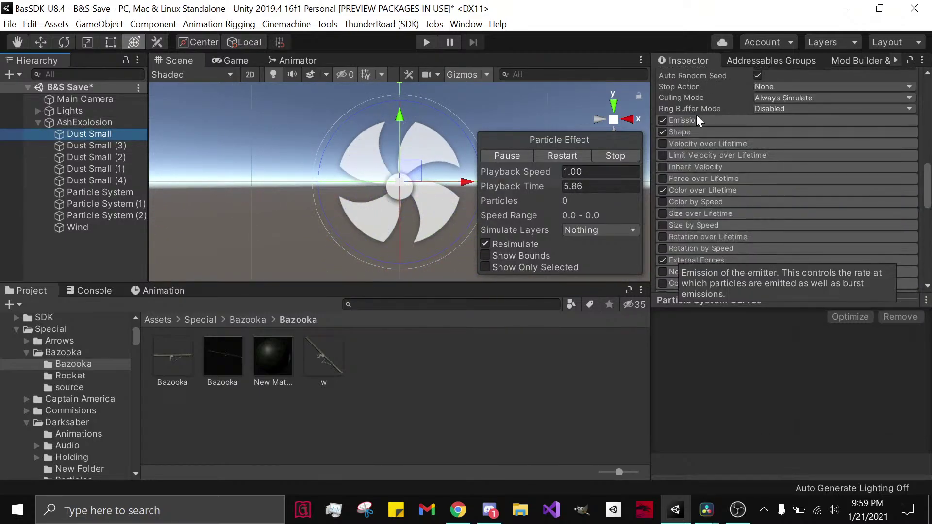
left_click(698, 119)
left_click(715, 119)
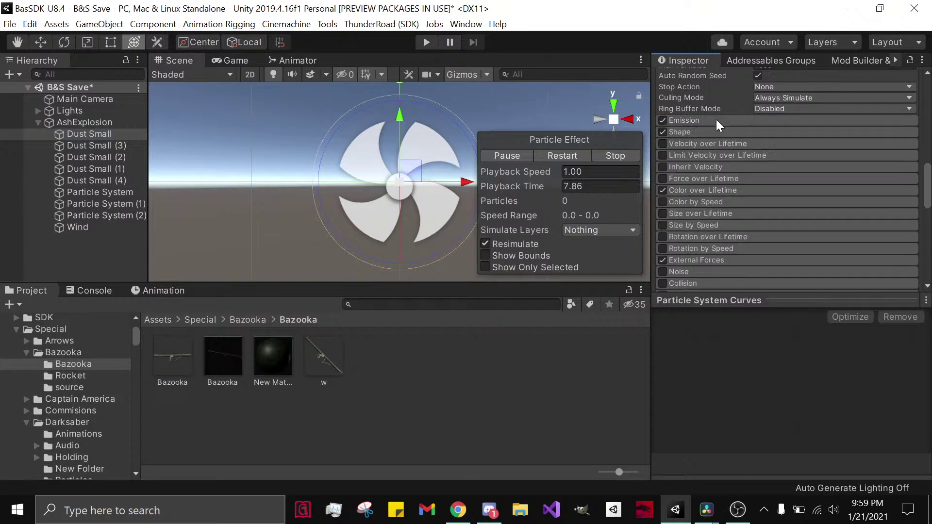
Step: Preview the AshExplosion child particle systems together and examine the Emission rate of Particle System (2)
left_click(84, 219, "shift")
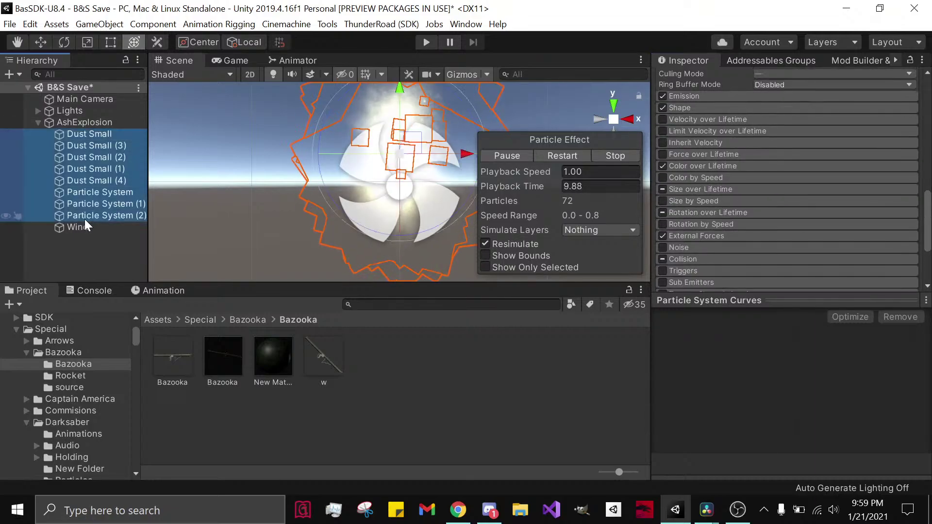
left_click(89, 215)
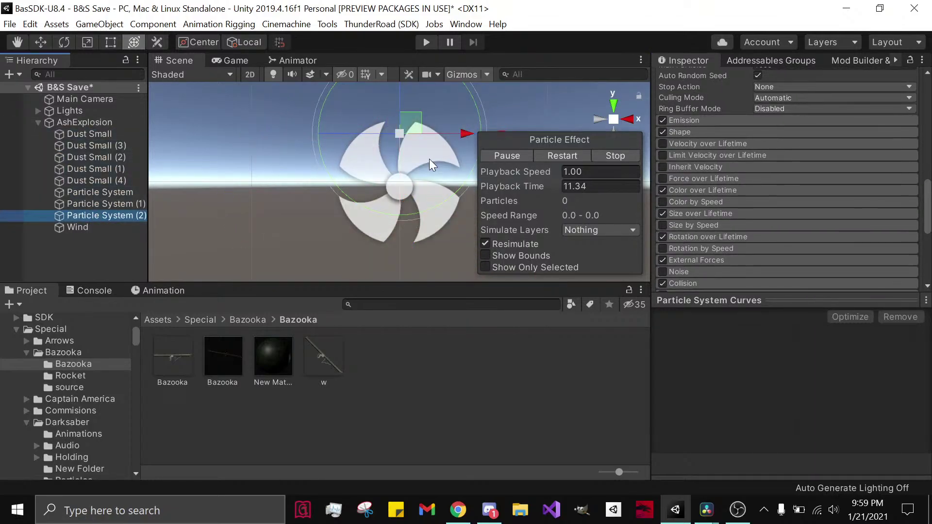
left_click(684, 121)
left_click(688, 122)
left_click(721, 122)
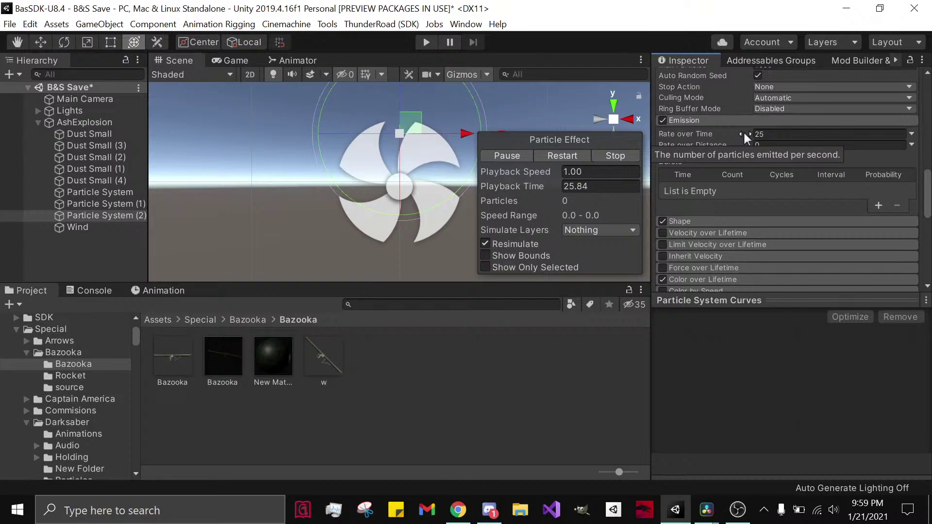
Step: Switch to Chrome and check the live stream's chat for new viewer messages
left_click(457, 509)
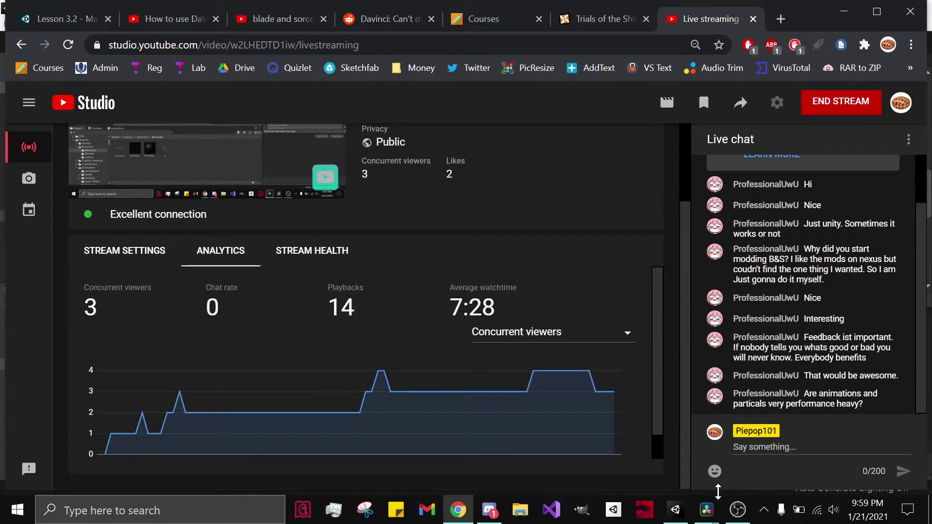
Step: Switch to Unity, try an Emission rate over time of 250 on Particle System (2), replay the effect and undo the change
left_click(676, 510)
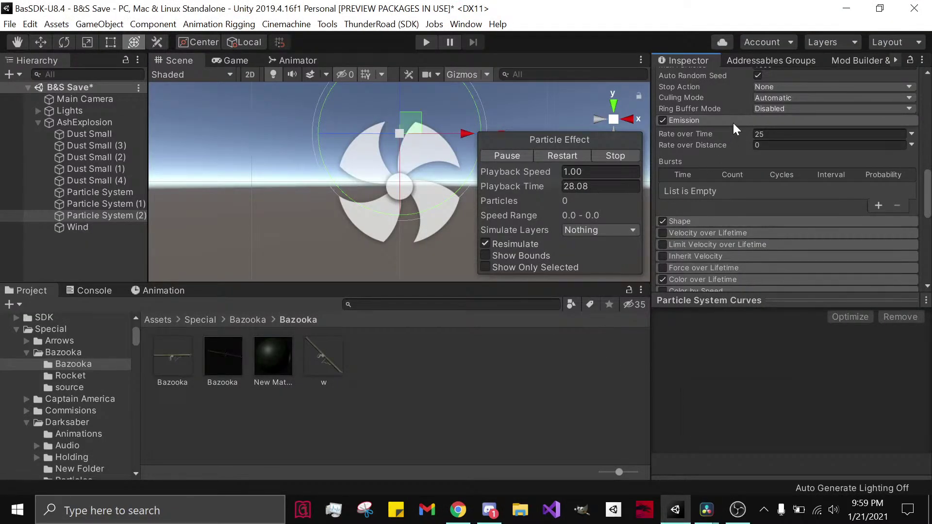
left_click(549, 158)
left_click(777, 134)
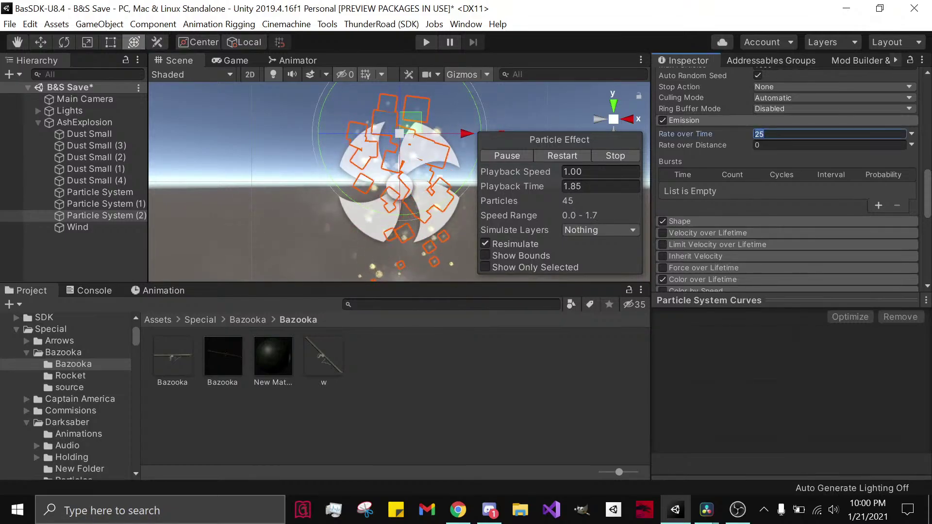
type("250")
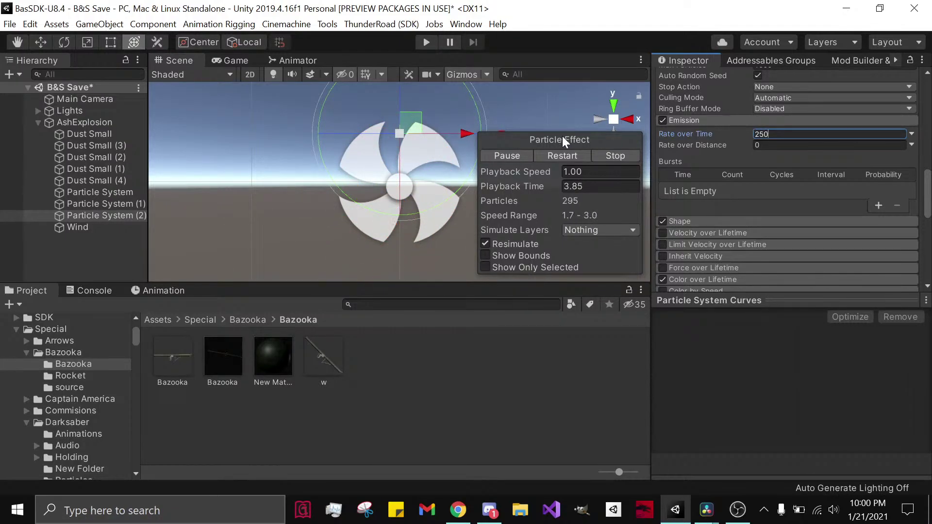
left_click(563, 155)
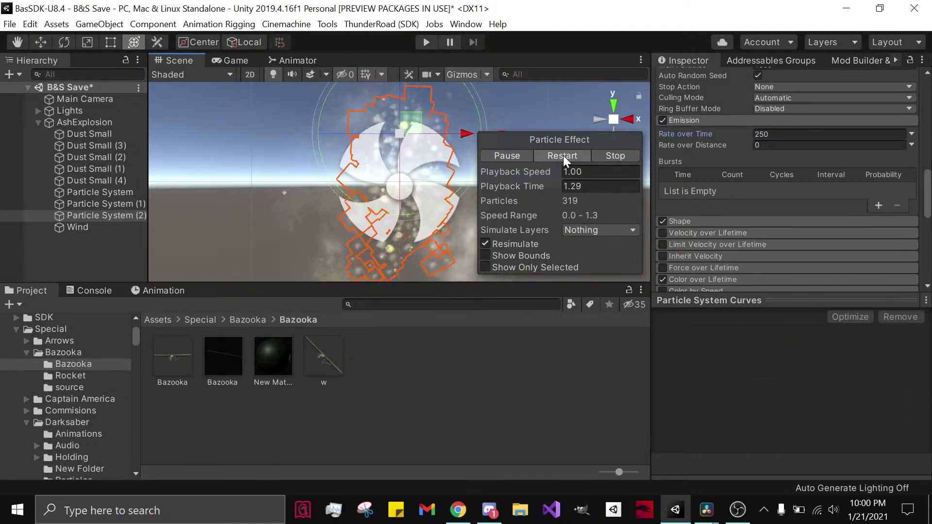
key("ctrl+z")
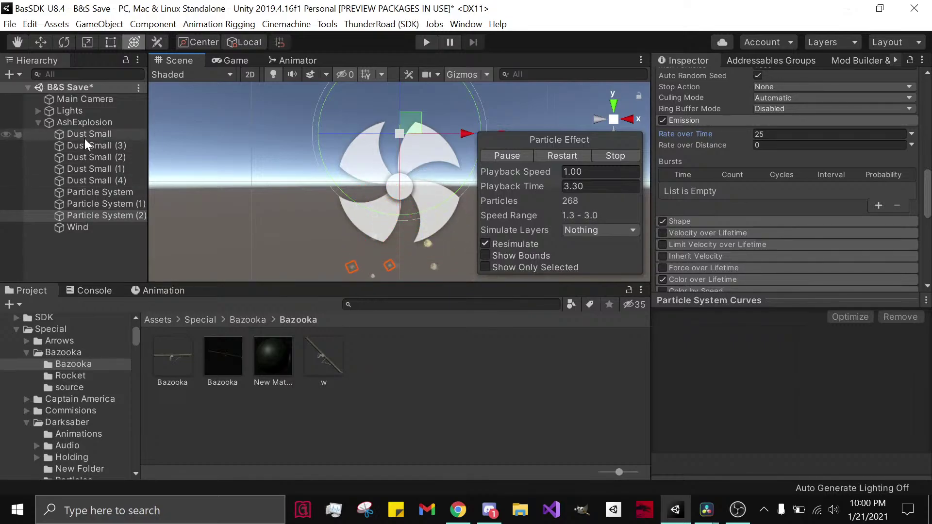
Step: Move Particle System out of AshExplosion to the root of the scene hierarchy and delete AshExplosion
left_click_drag(85, 180, 119, 243)
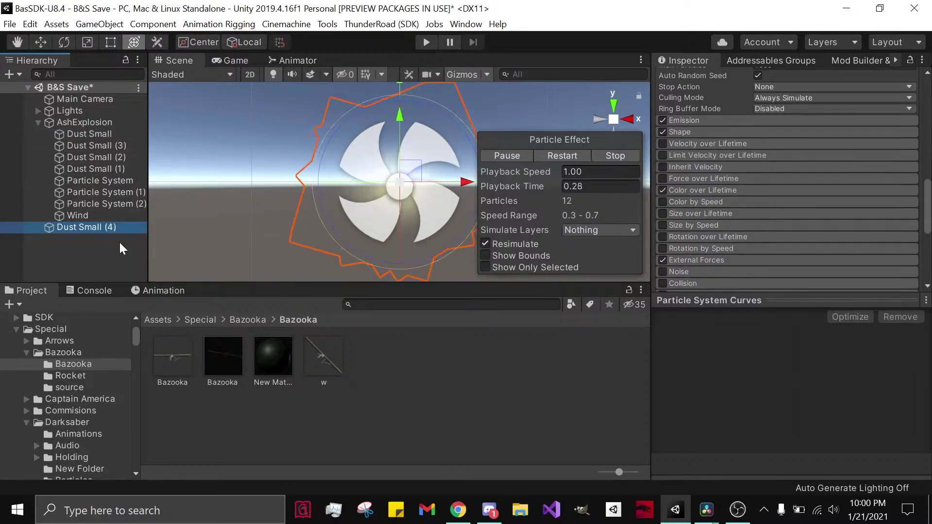
key("ctrl+z")
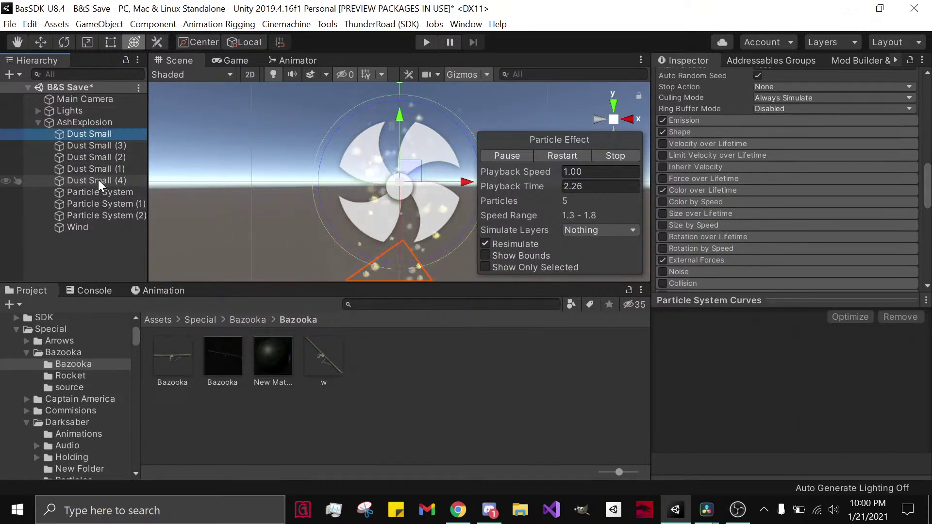
left_click_drag(97, 192, 94, 260)
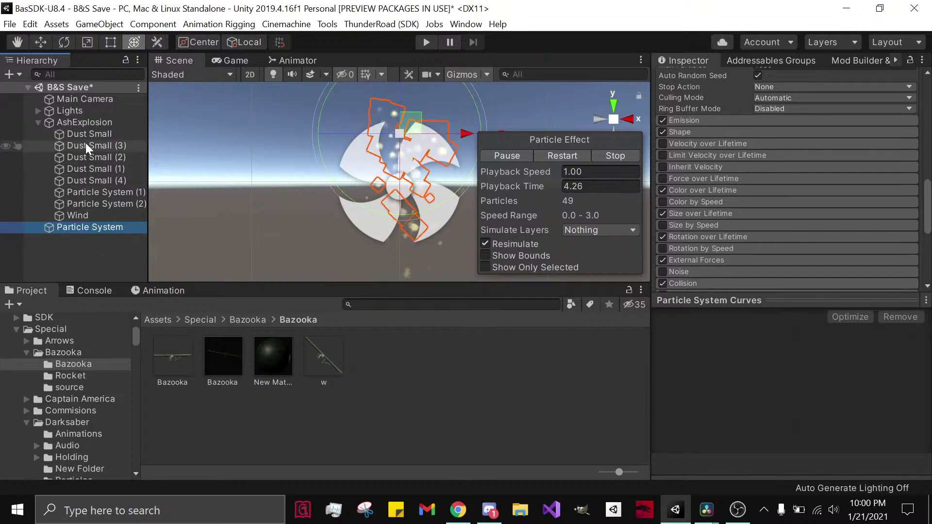
right_click(90, 124)
left_click(110, 198)
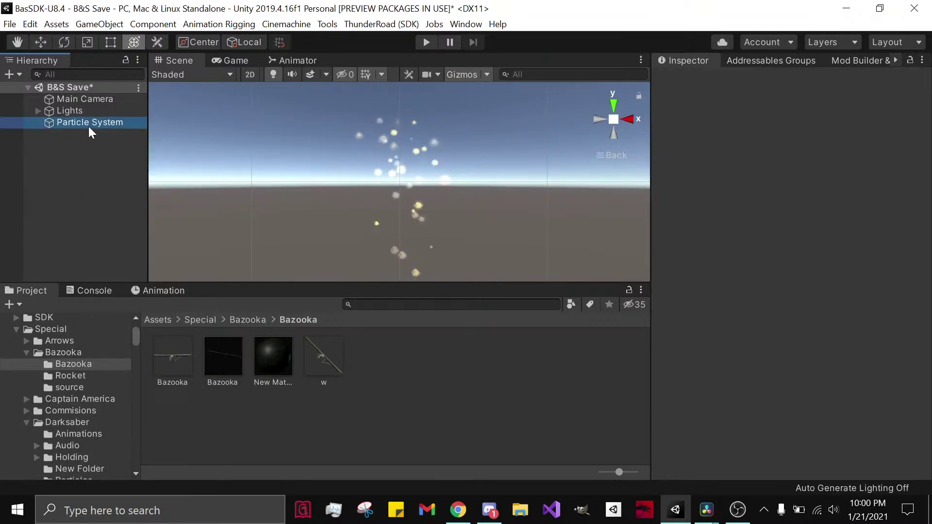
Step: Preview the standalone Particle System, expand its Emission module and enable Looping
scroll(712, 228, "down", 10)
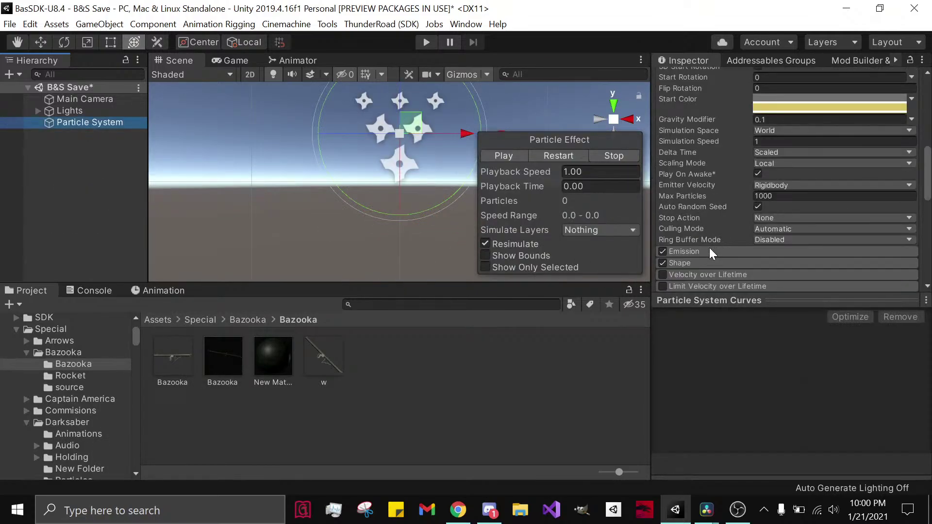
left_click(709, 251)
left_click(568, 156)
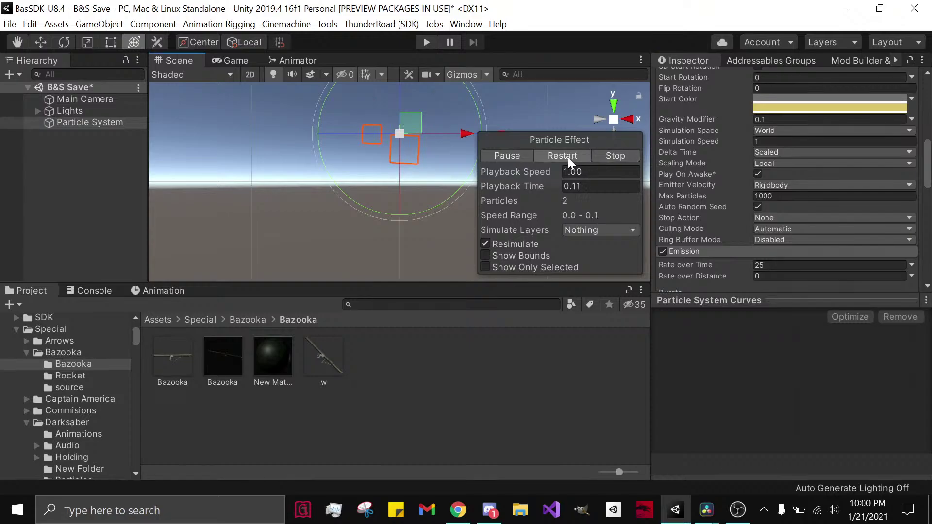
scroll(752, 170, "up", 10)
scroll(752, 171, "down", 2)
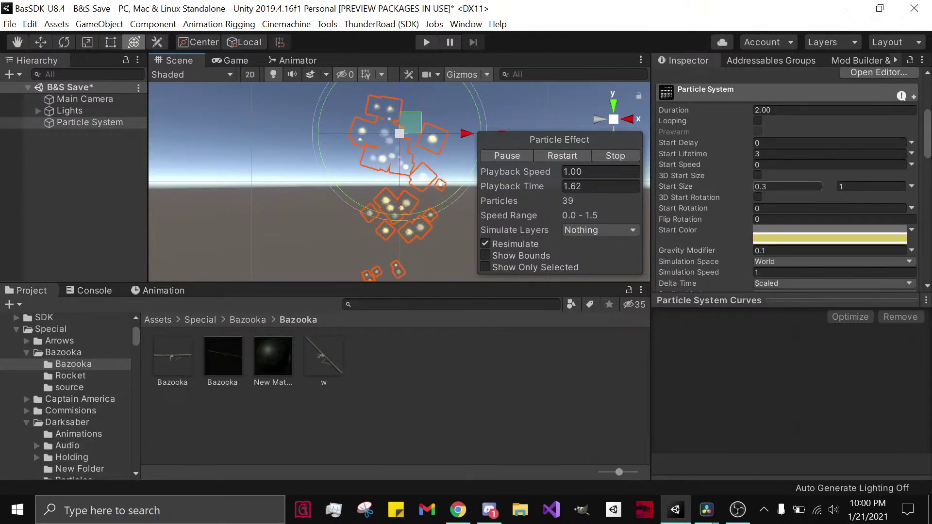
left_click(757, 121)
left_click(557, 160)
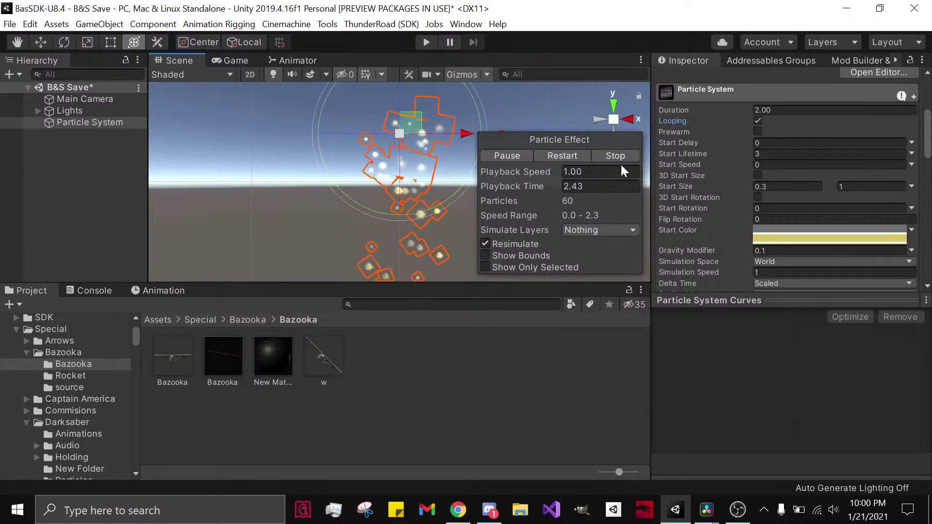
Step: Raise the Particle System's Emission rate over time to 100 and on to 1000
scroll(691, 182, "down", 5)
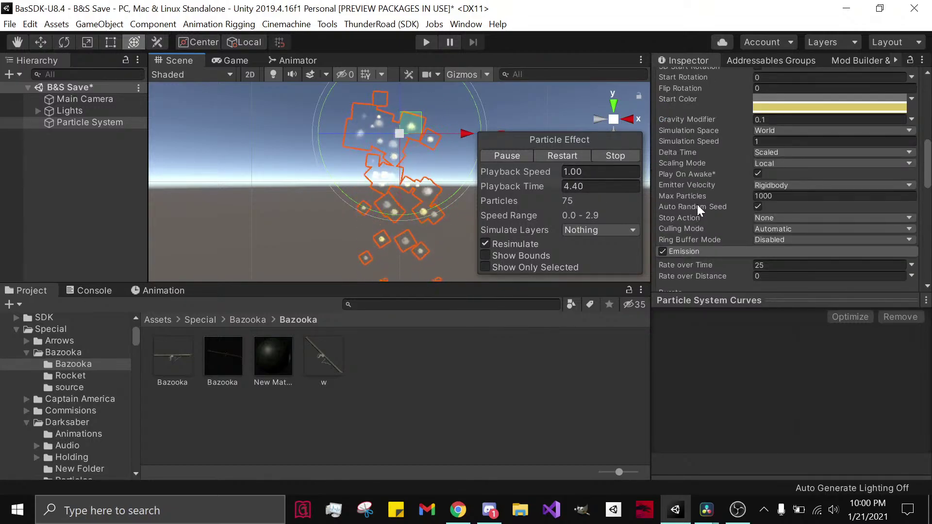
scroll(697, 205, "down", 4)
left_click(769, 134)
type("100")
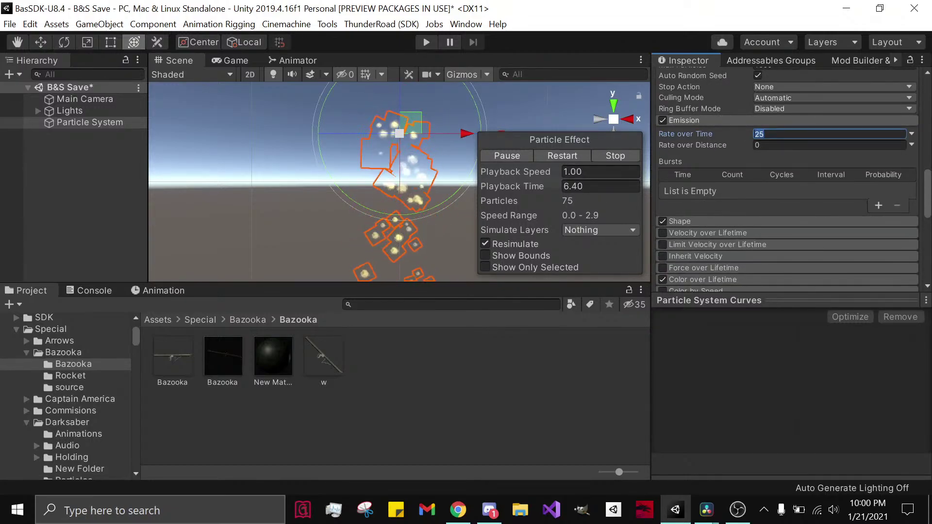
type("0")
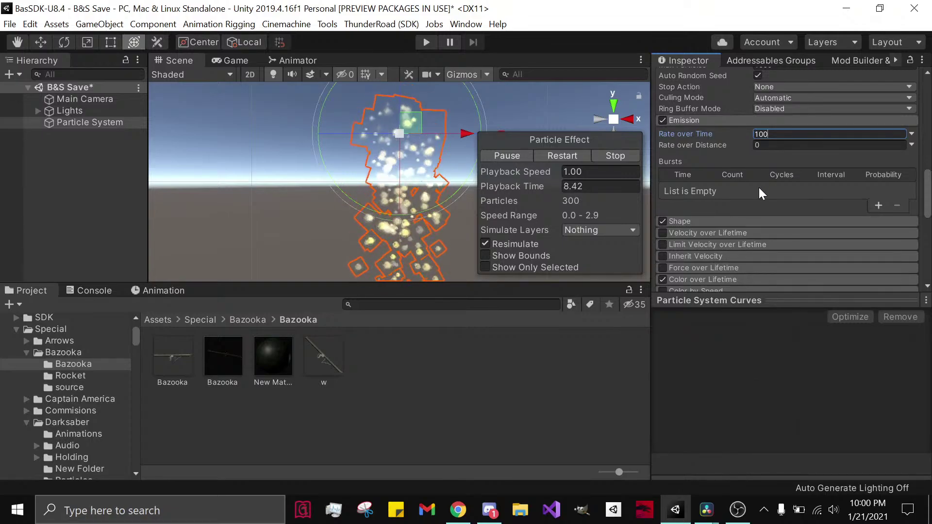
key("Return")
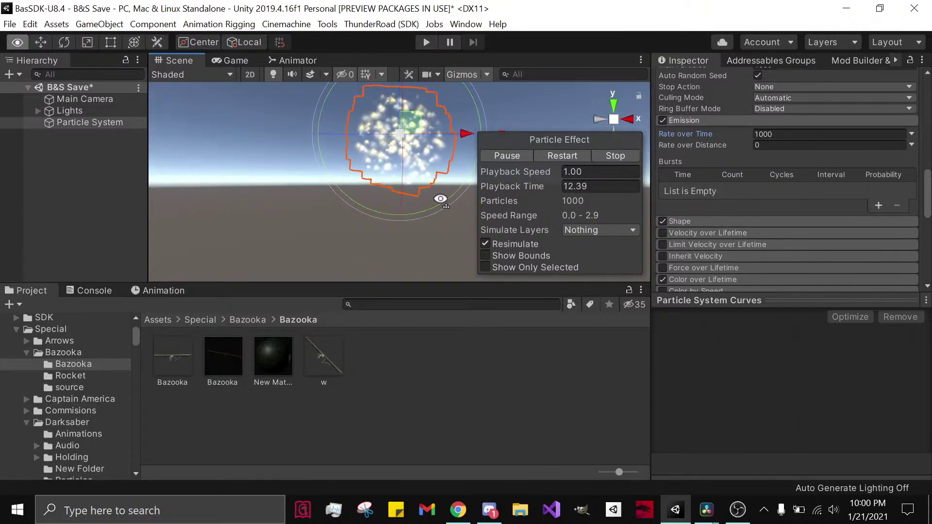
Step: Reduce the Particle System's Emission rate over time to 1, followed by 10
left_click(779, 135)
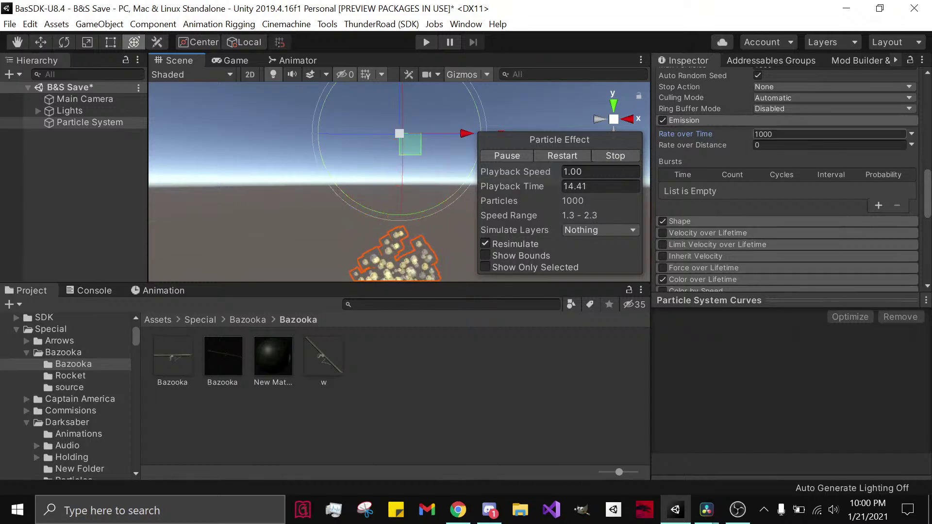
key("BackSpace")
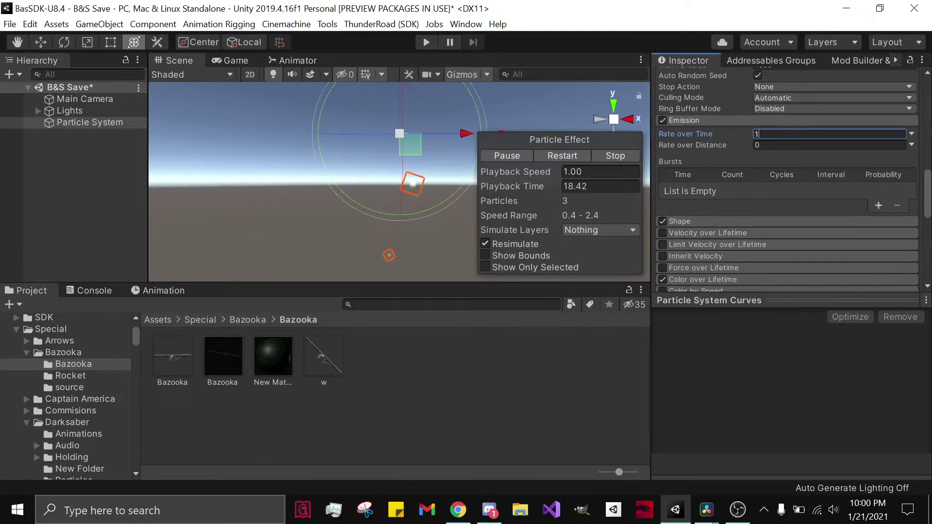
type("10")
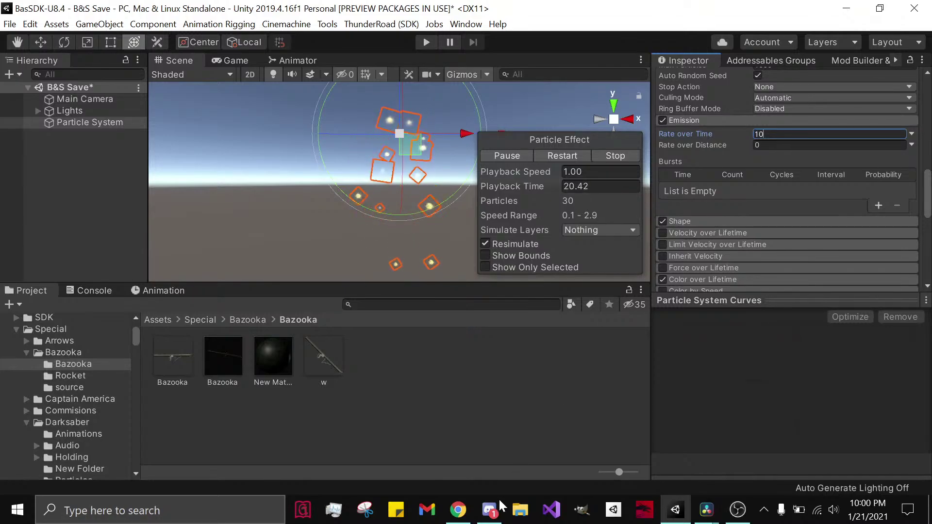
Step: Check the live stream's chat in Chrome, return to Unity and set the Emission rate over time to 100
left_click(457, 510)
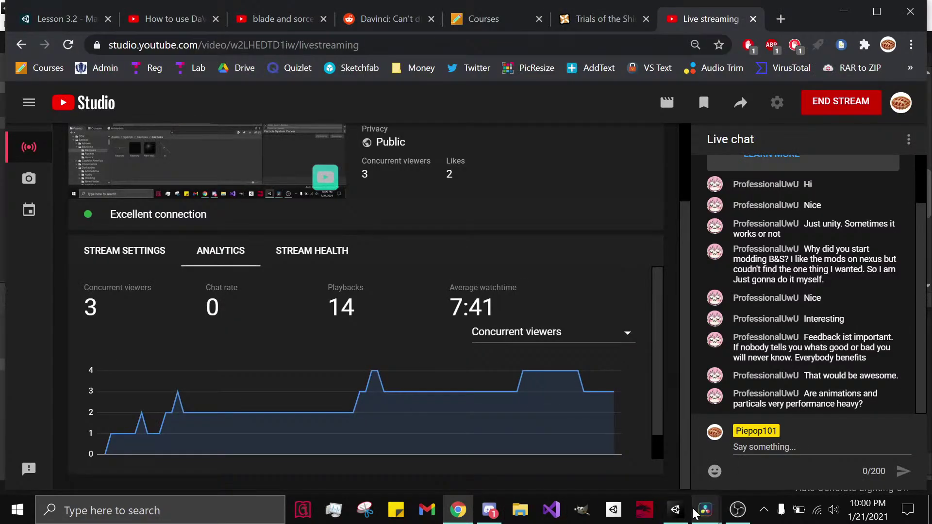
left_click(676, 510)
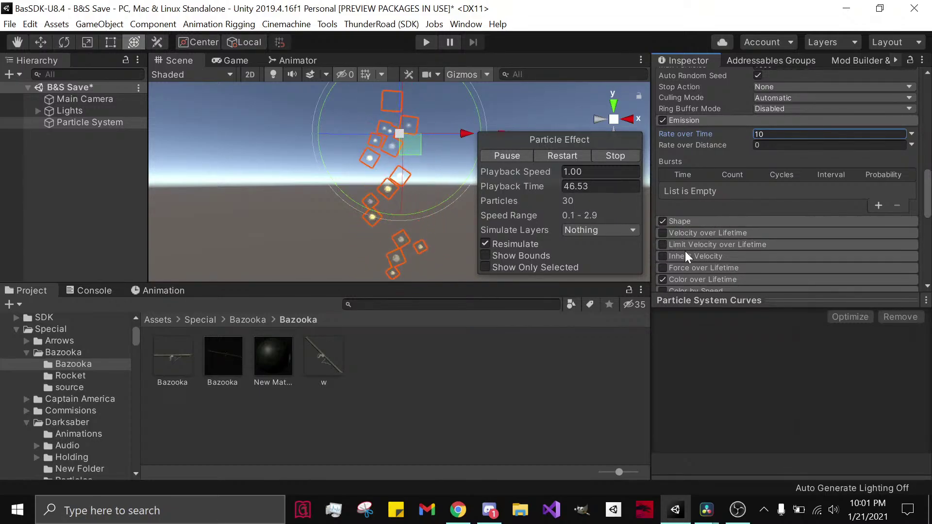
left_click(777, 134)
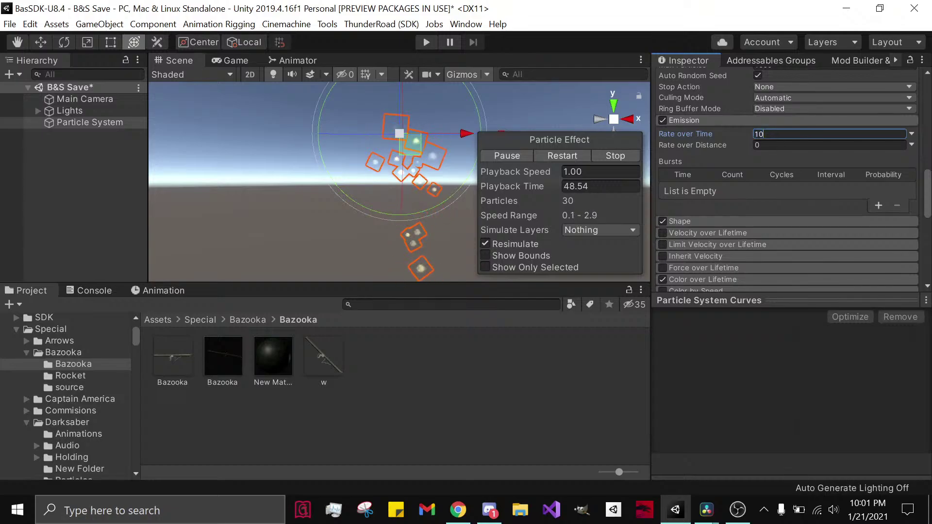
type("100")
key("Return")
Step: Shift the Particle System in the scene and examine its looping particles from the side and the back
left_click_drag(413, 226, 555, 208, "alt")
mouse_move(415, 129)
left_mouse_down()
mouse_move(469, 125)
mouse_move(237, 141)
mouse_move(435, 170)
mouse_move(428, 128)
left_mouse_up()
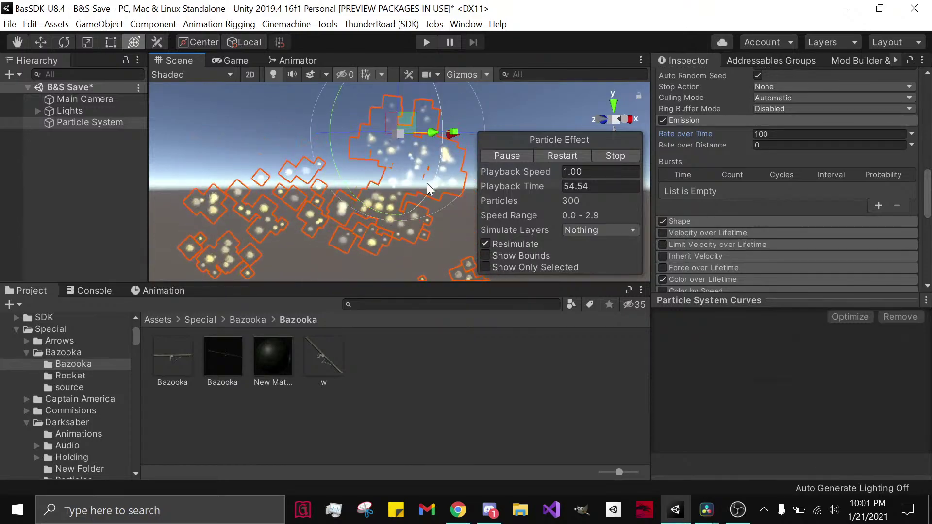
left_click_drag(428, 191, 288, 197, "alt")
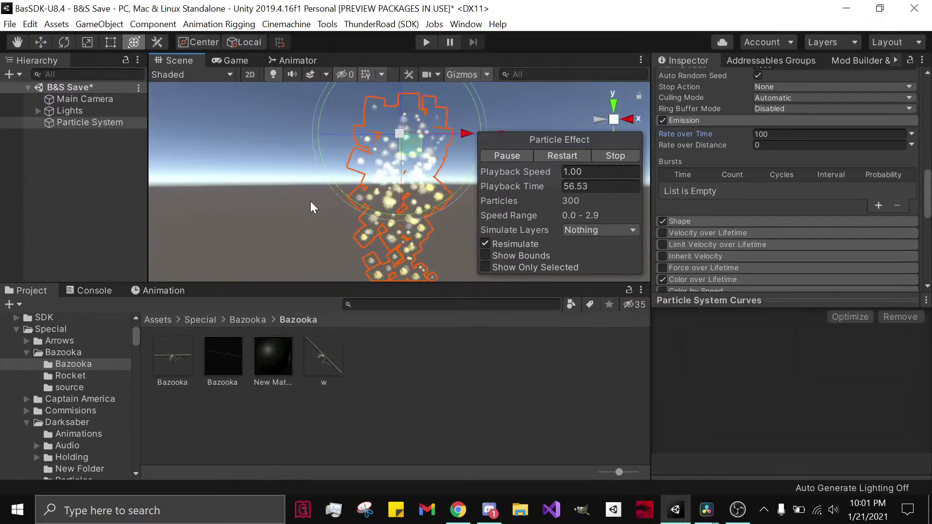
left_click(627, 120)
left_click(630, 121)
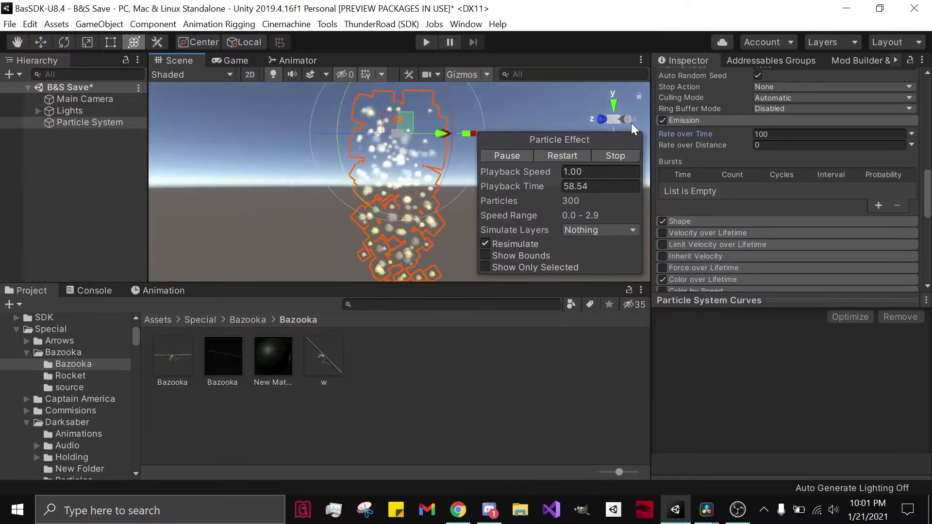
middle_click_drag(412, 194, 401, 233)
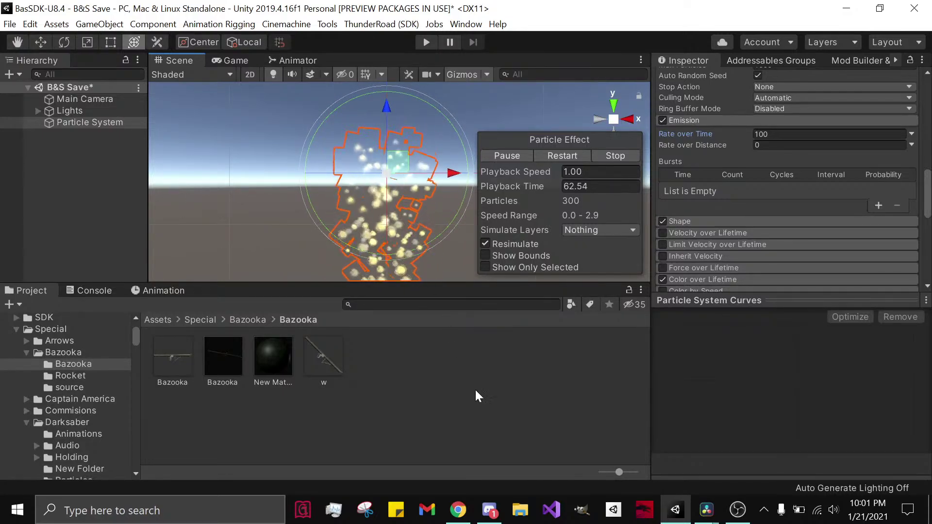
Step: Delete the Particle System from the scene, leaving only the Main Camera and Lights objects
left_click(457, 509)
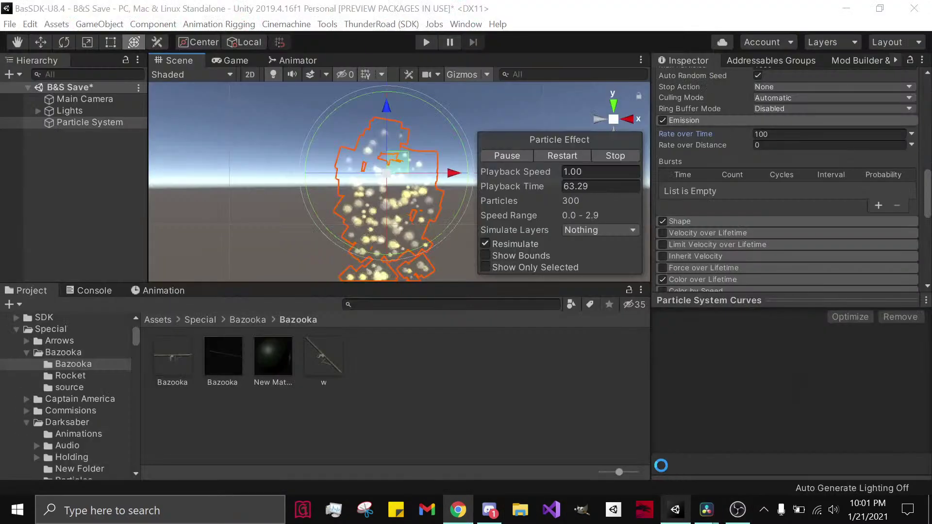
left_click(675, 510)
right_click(118, 124)
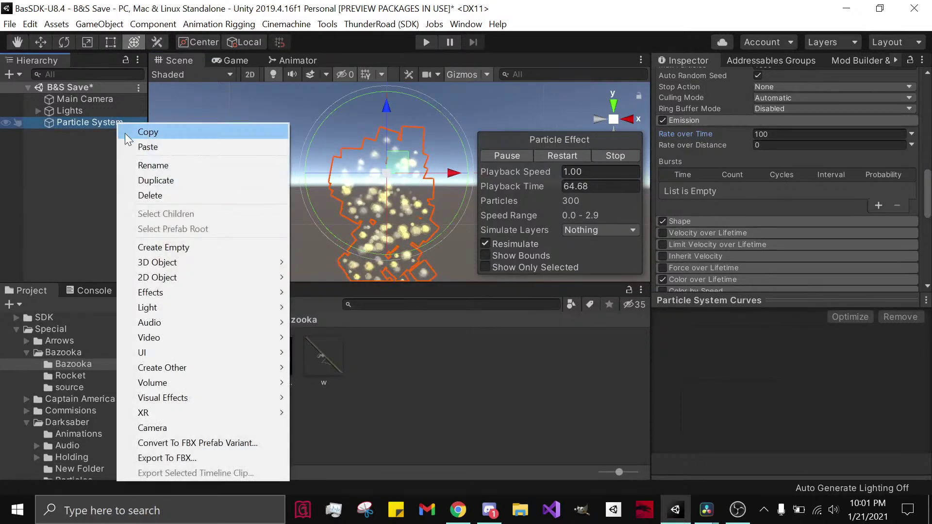
left_click(149, 194)
key("ctrl+z")
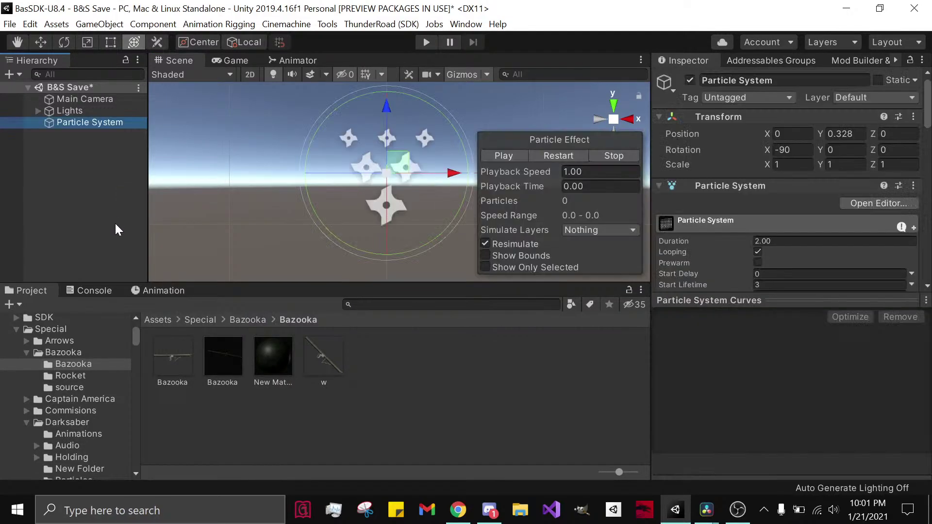
left_click(95, 291)
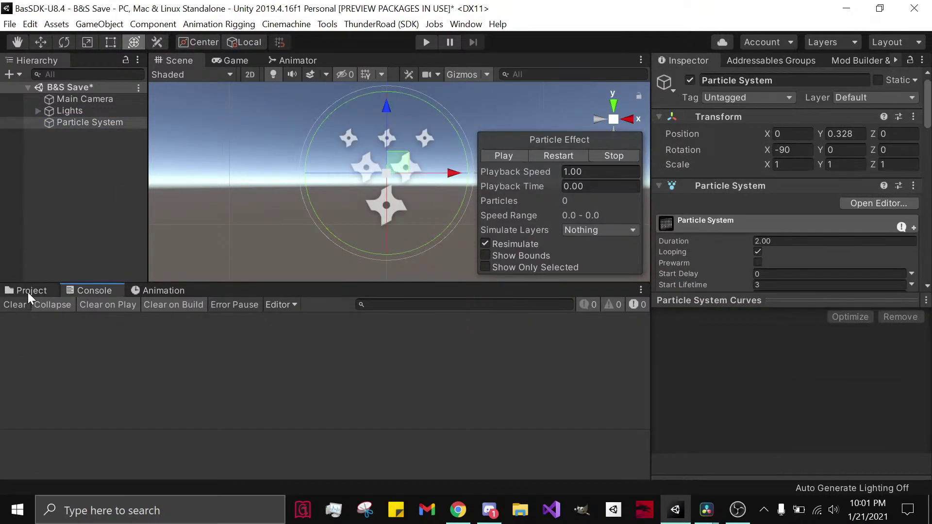
left_click(27, 292)
right_click(71, 122)
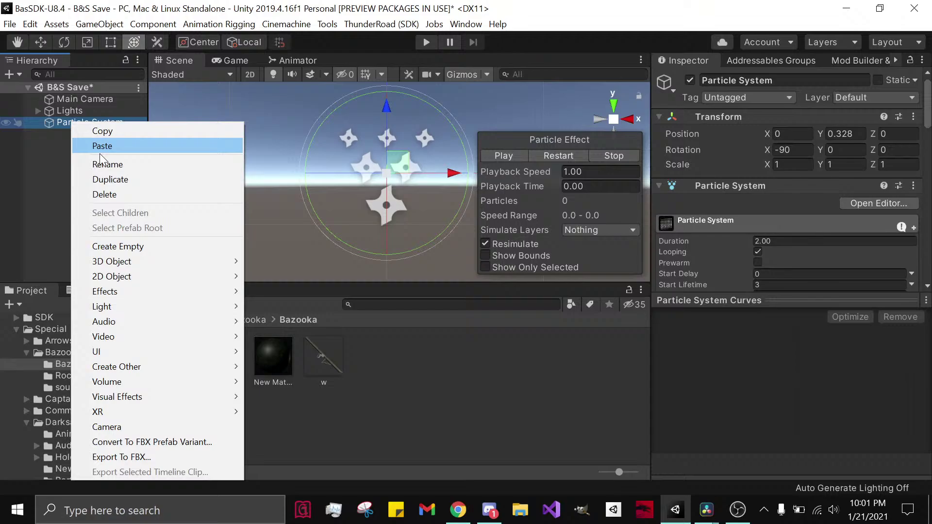
left_click(112, 196)
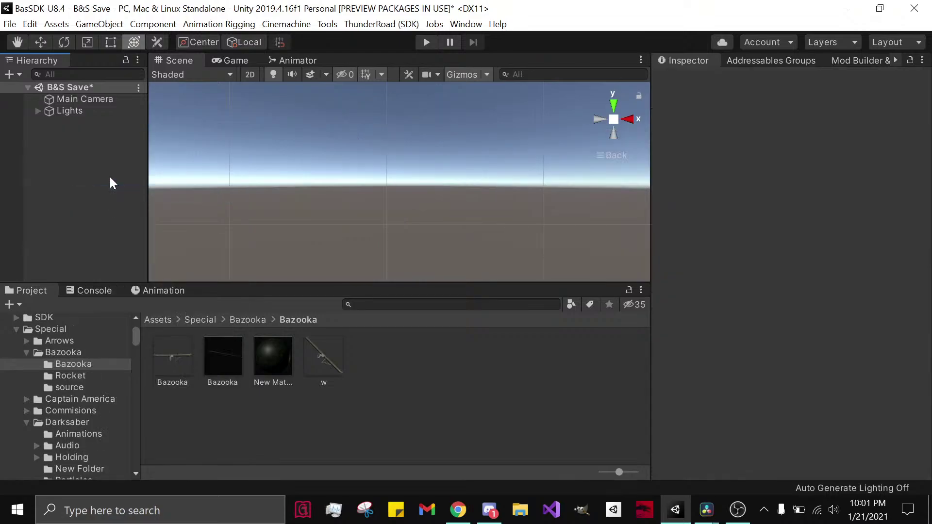
Step: Switch to Chrome and look for new viewer messages in the live stream's chat
left_click(458, 510)
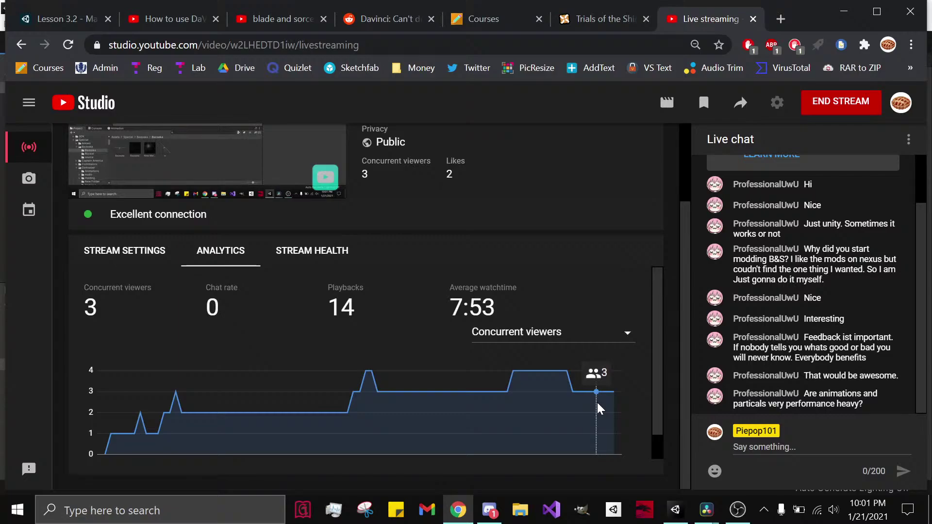
mouse_move(686, 509)
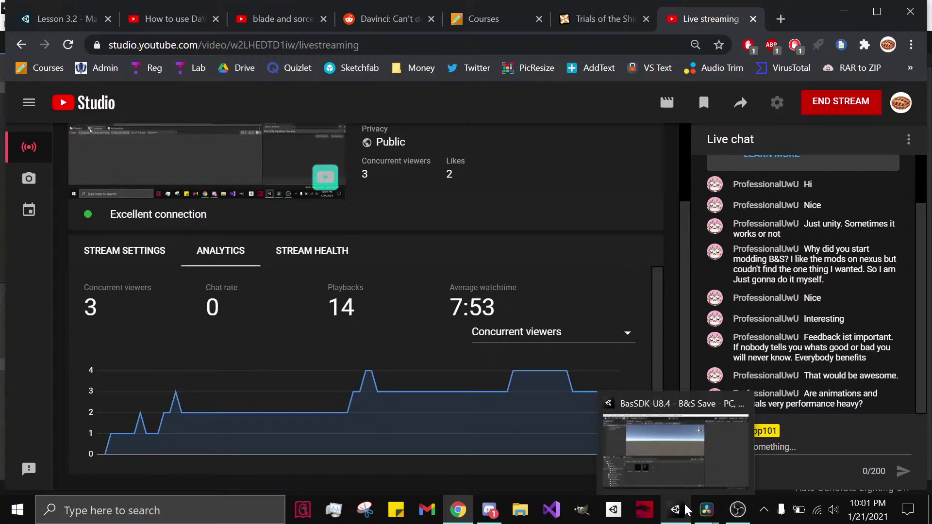
Step: Return to Unity and look through the project's Special, Tutorial Video and main Assets folders
left_click(680, 477)
left_click(250, 320)
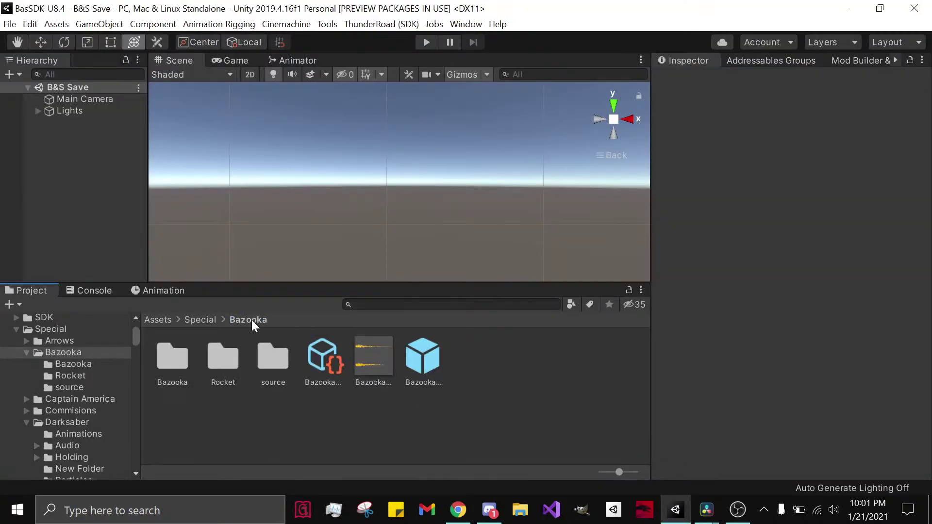
left_click(200, 320)
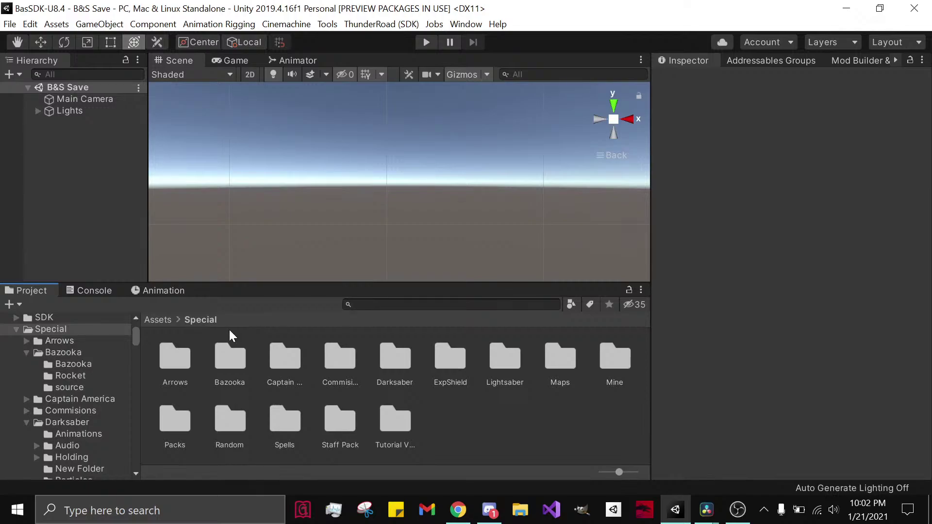
double_click(396, 420)
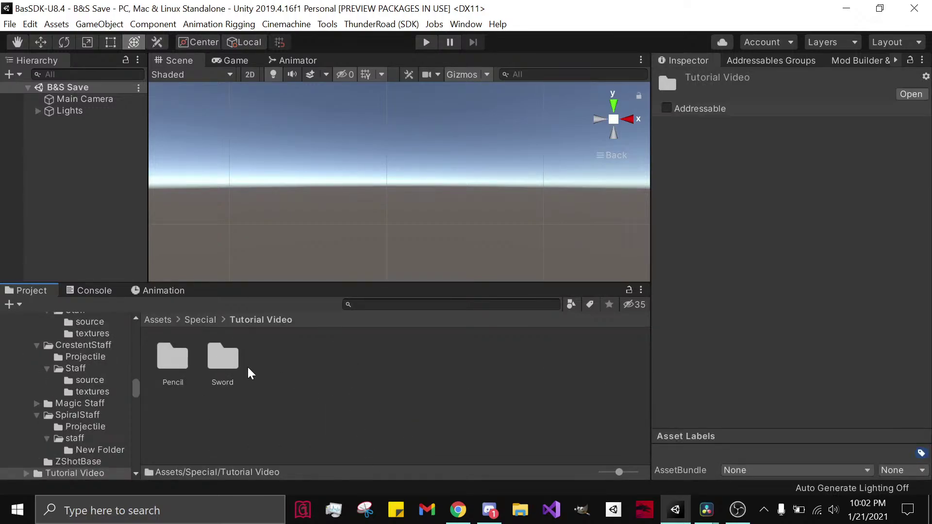
left_click(159, 321)
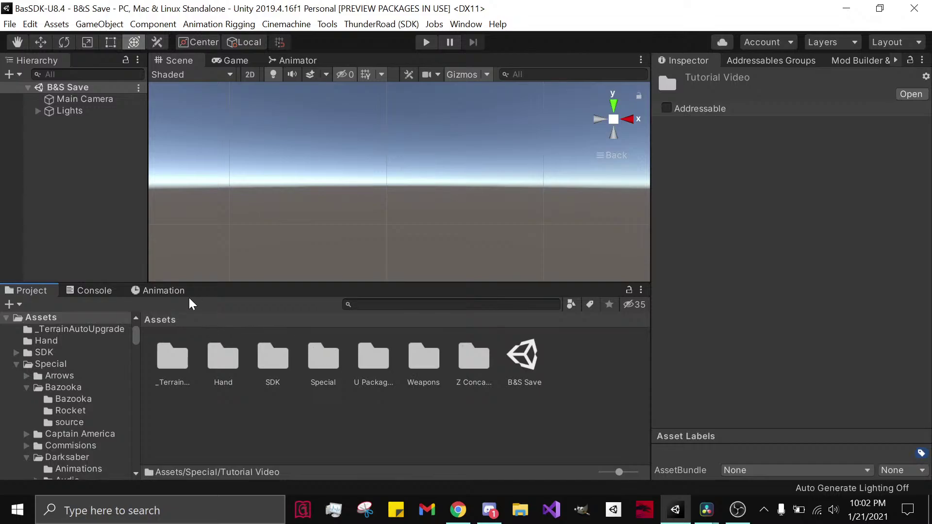
double_click(323, 360)
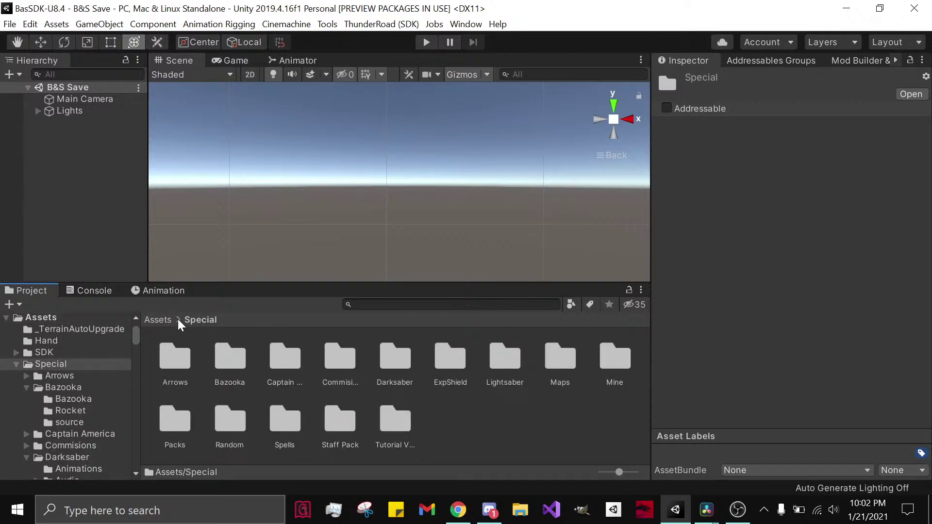
left_click(158, 320)
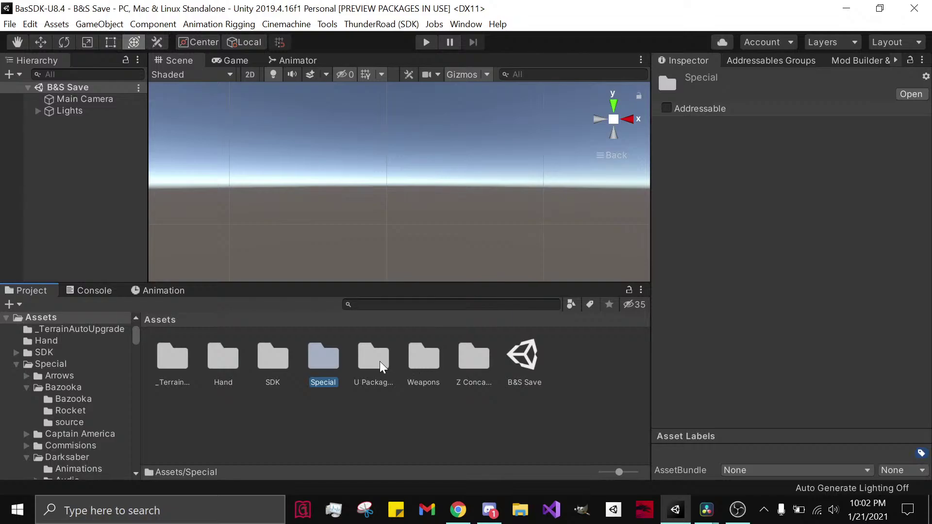
Step: Open the Arena of Champions scene from the Special/Maps/Champions folder
double_click(330, 364)
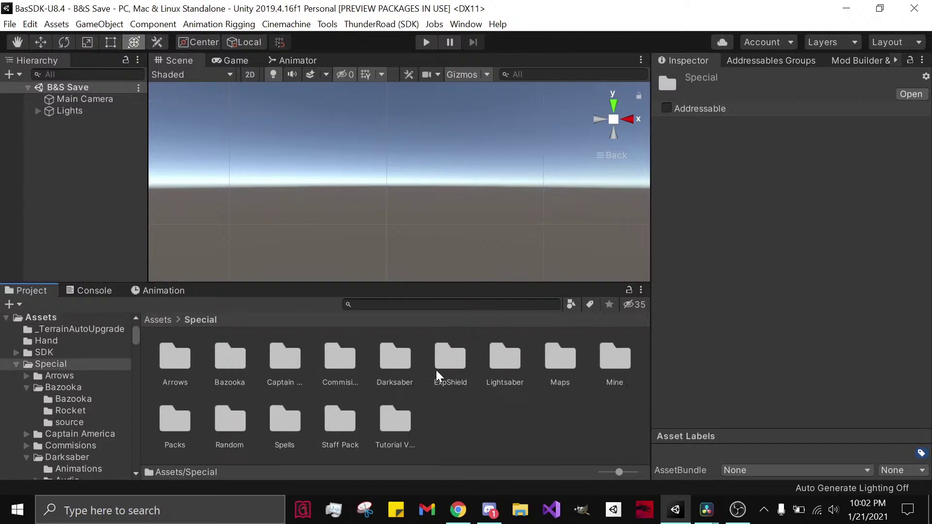
double_click(553, 361)
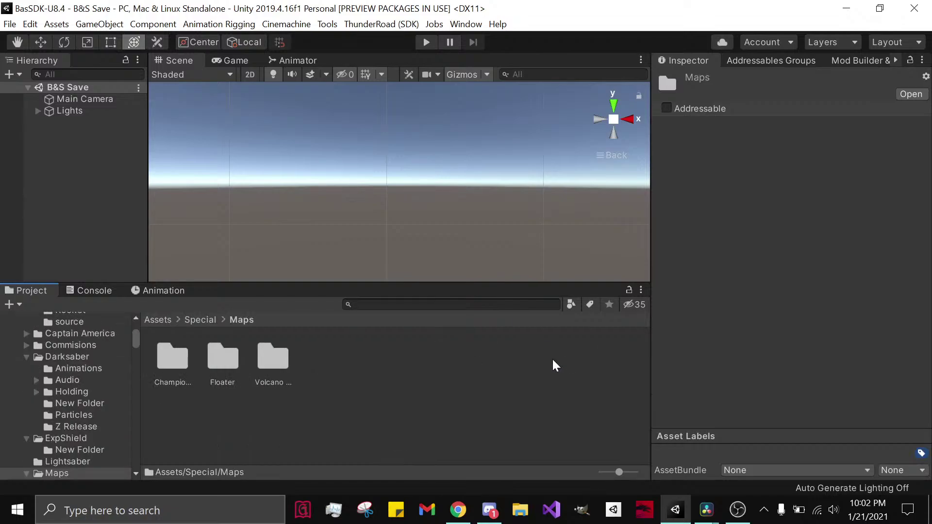
double_click(171, 361)
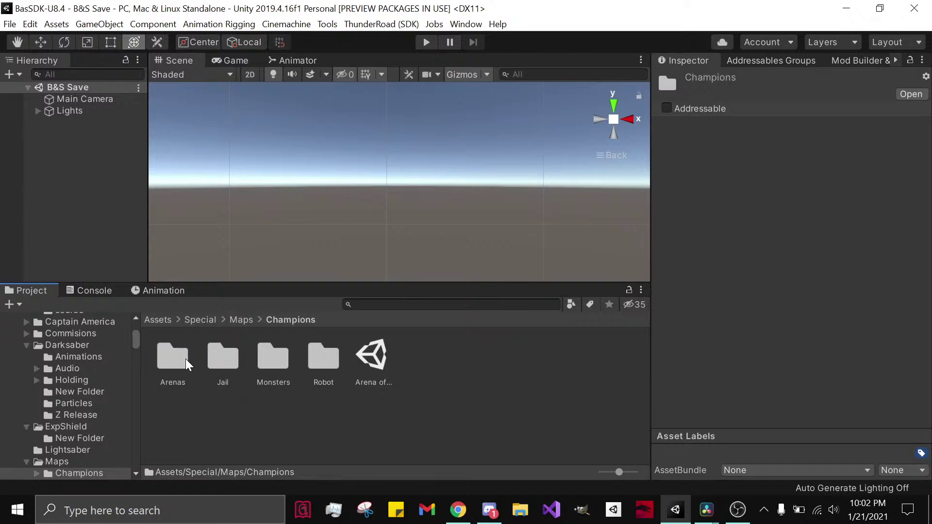
left_click(378, 353)
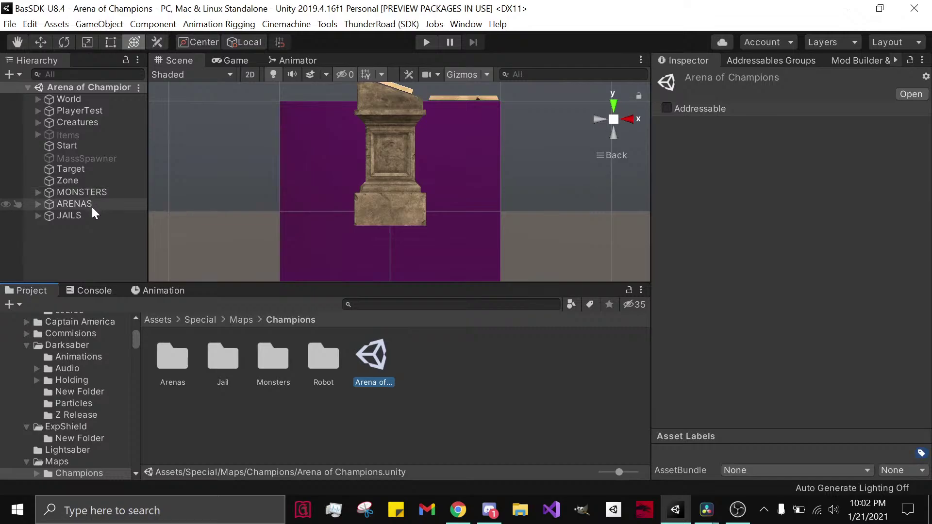
Step: Frame the ARENAS group and examine the ship and the monsters in front of it from several angles
double_click(92, 206)
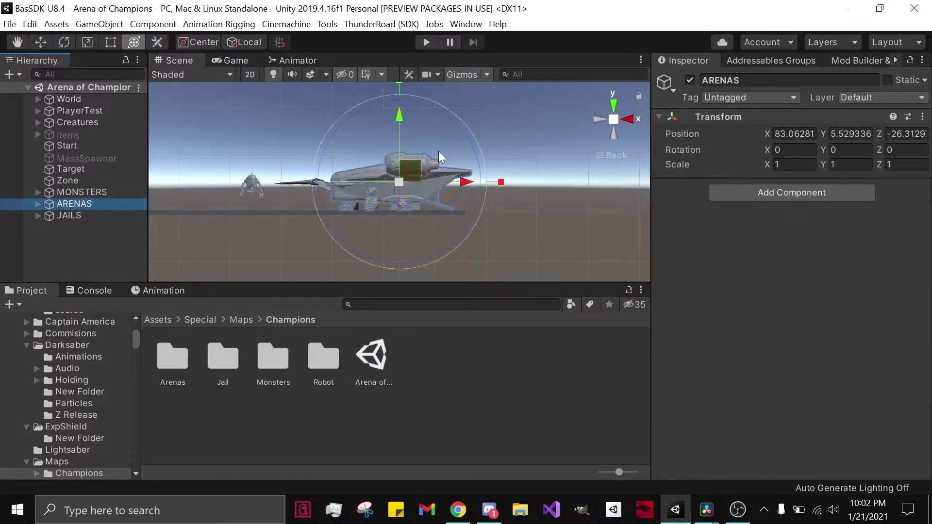
left_click_drag(309, 93, 641, 184, "alt")
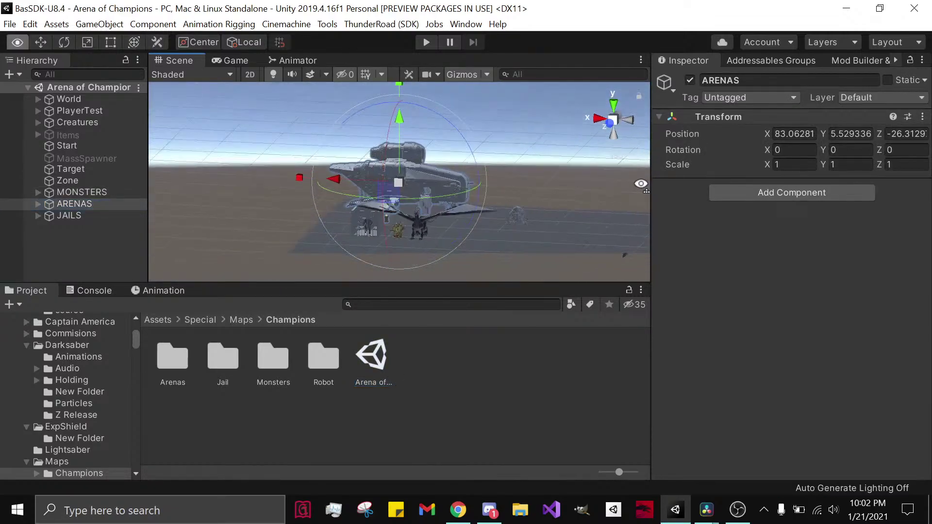
left_click(549, 156)
key("q")
scroll(490, 226, "up", 6)
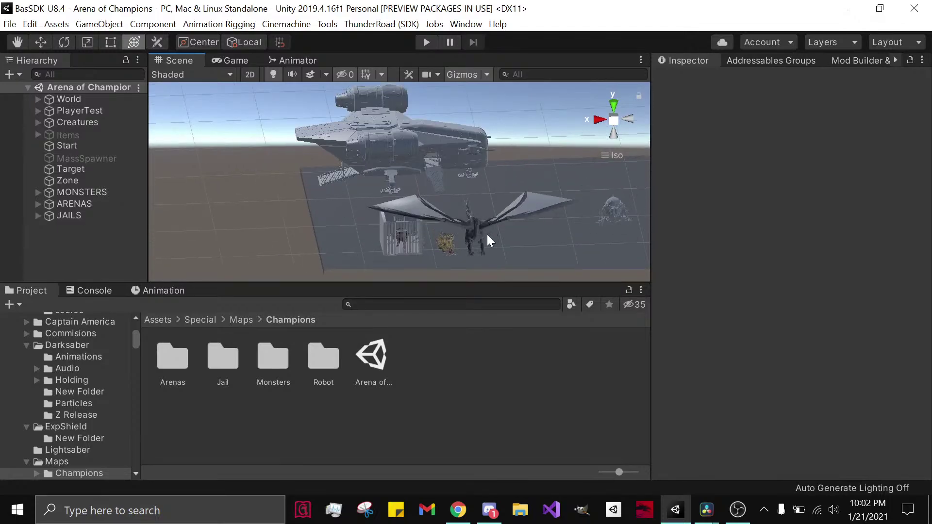
scroll(477, 221, "down", 4)
key("y")
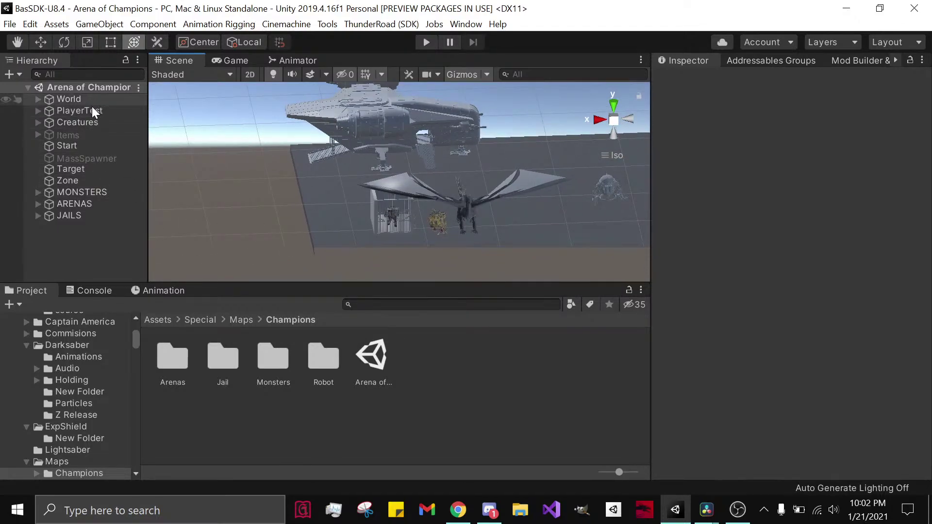
Step: Search the scene objects for "camera" and rename the Head object under PlayArea as Camera
type("camera")
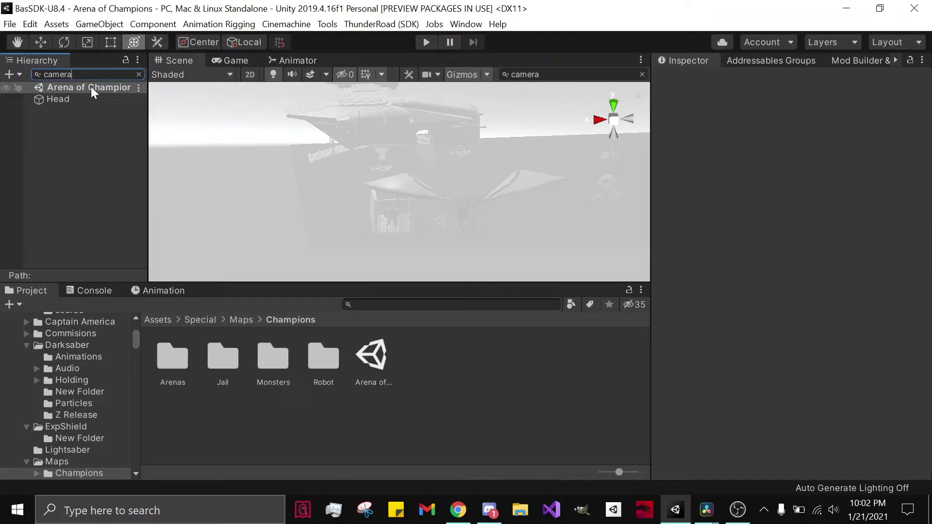
left_click(81, 98)
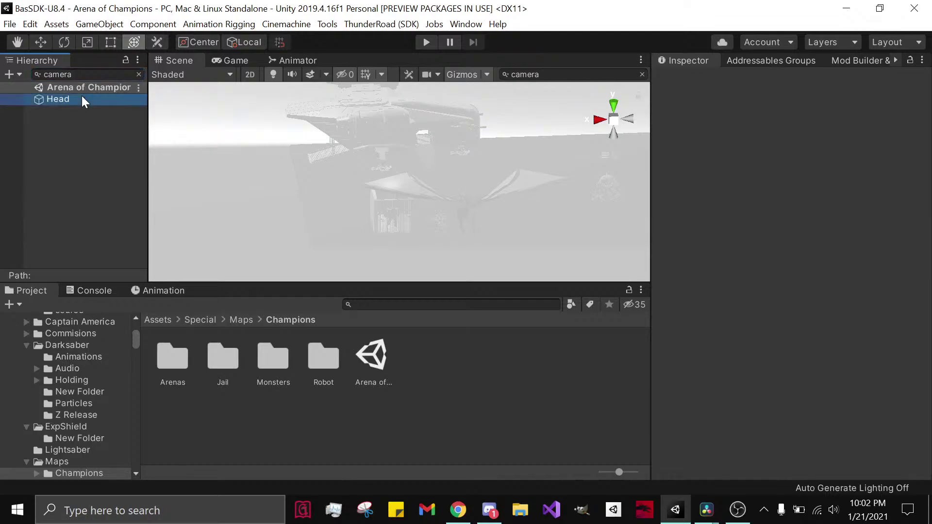
double_click(83, 100)
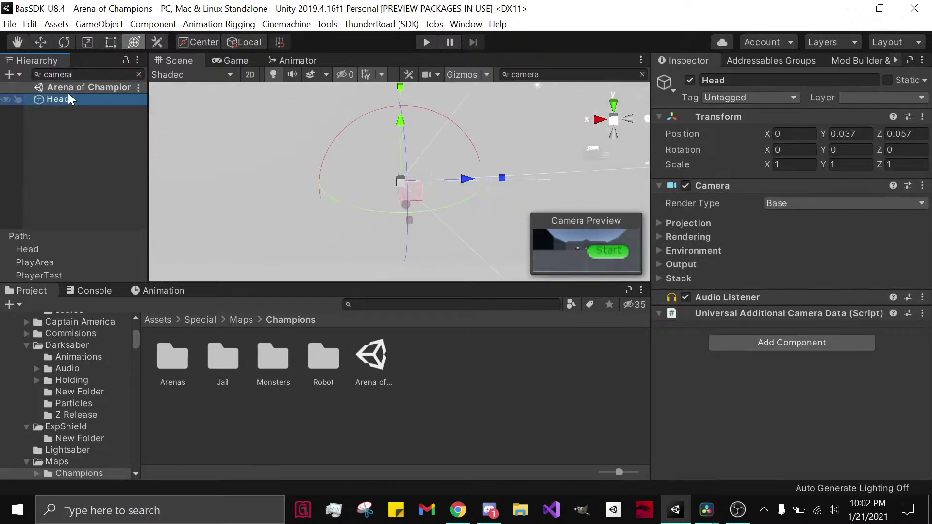
left_click(139, 75)
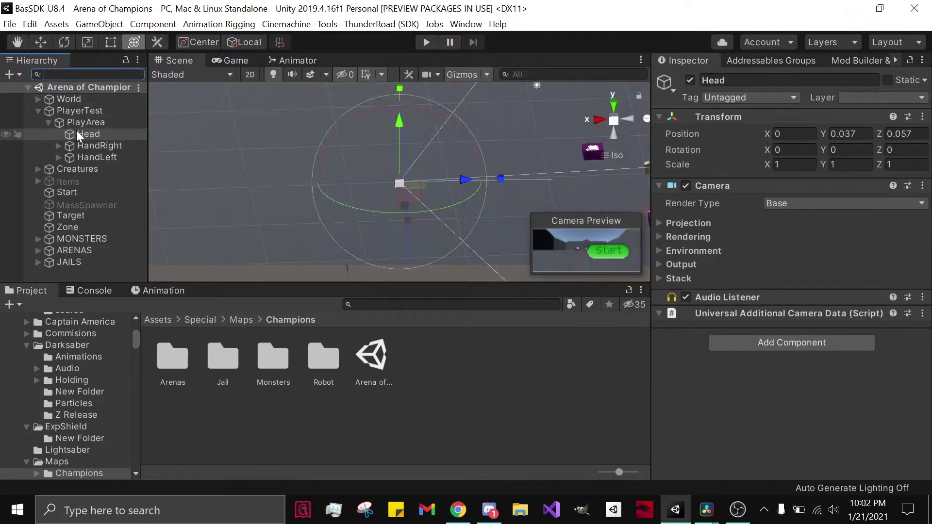
right_click(77, 134)
left_click(113, 178)
type("Camera")
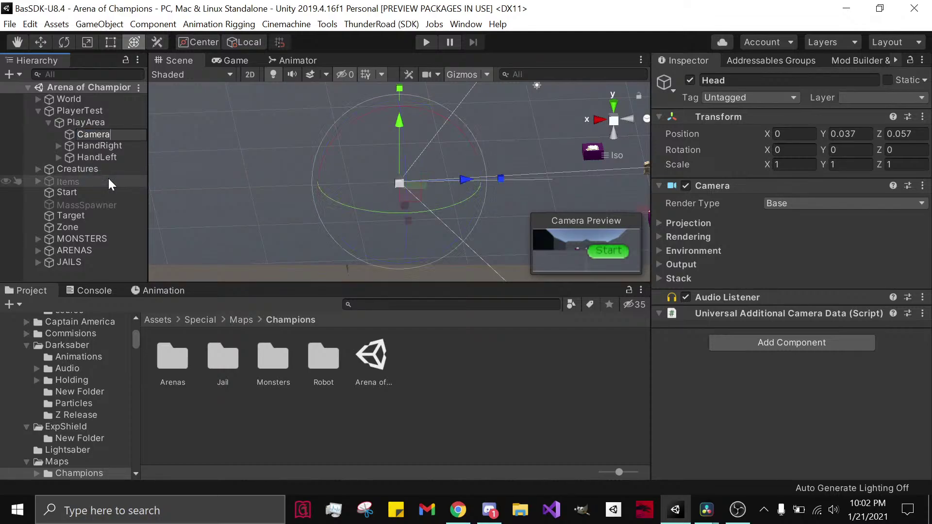
key("Return")
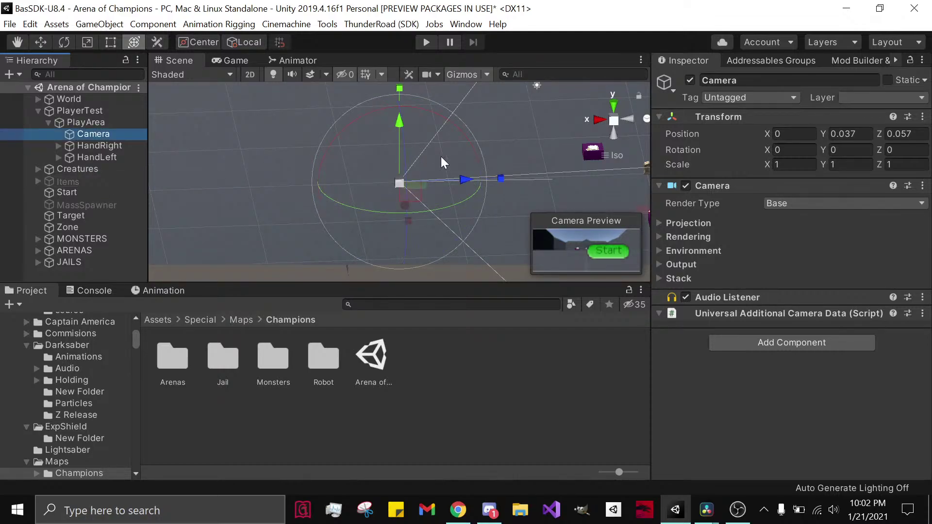
Step: Move the Camera to about X 11.1, Y 4, Z -49.7 and rotate it about -93.7 degrees around Y to face the monsters
left_click_drag(442, 158, 257, 204, "alt")
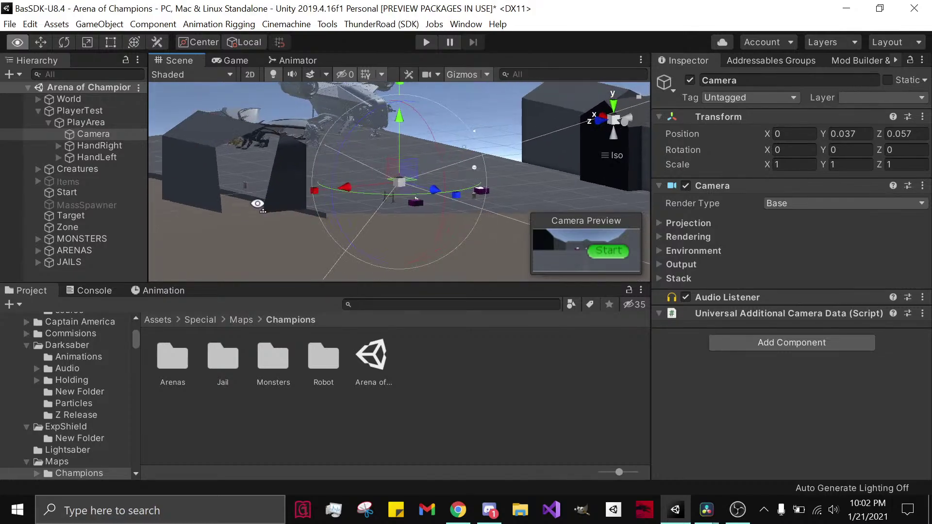
left_click_drag(400, 187, 329, 214, "alt")
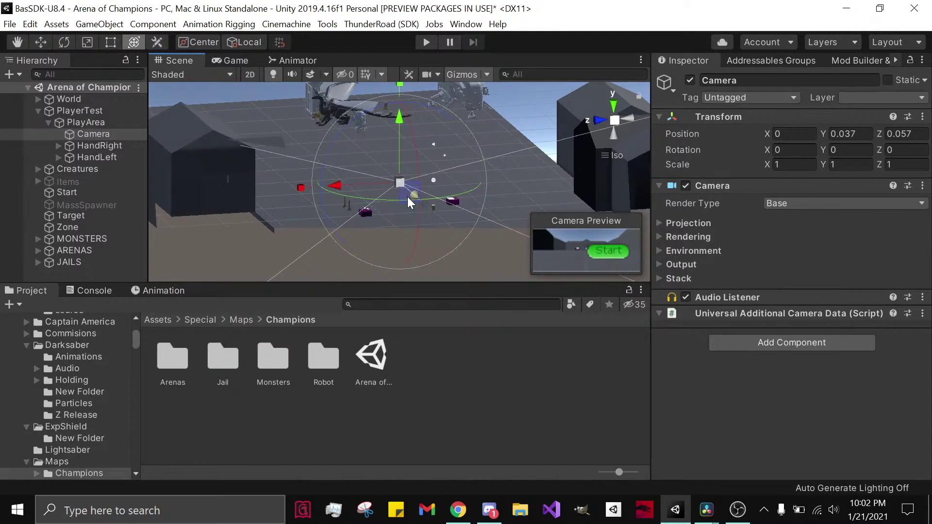
left_click_drag(407, 196, 203, 170)
middle_click_drag(203, 170, 378, 227)
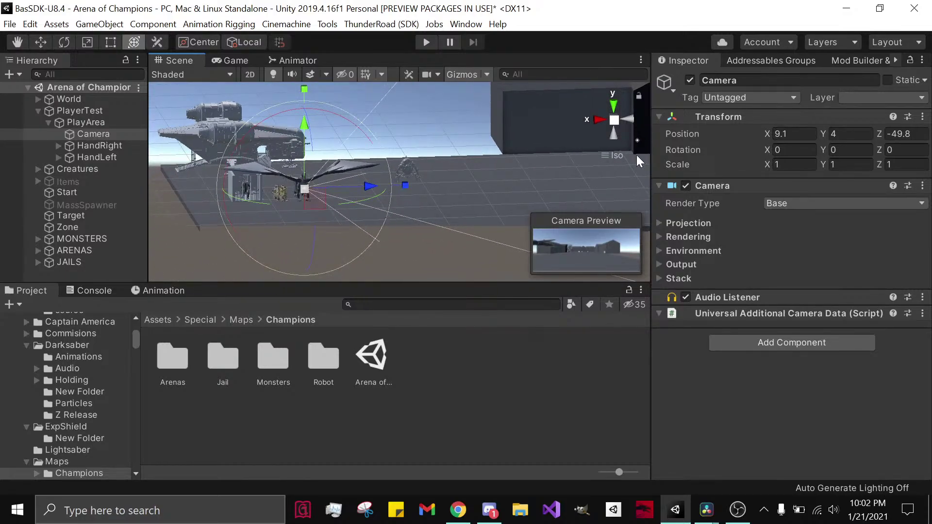
left_click_drag(468, 205, 565, 198, "alt")
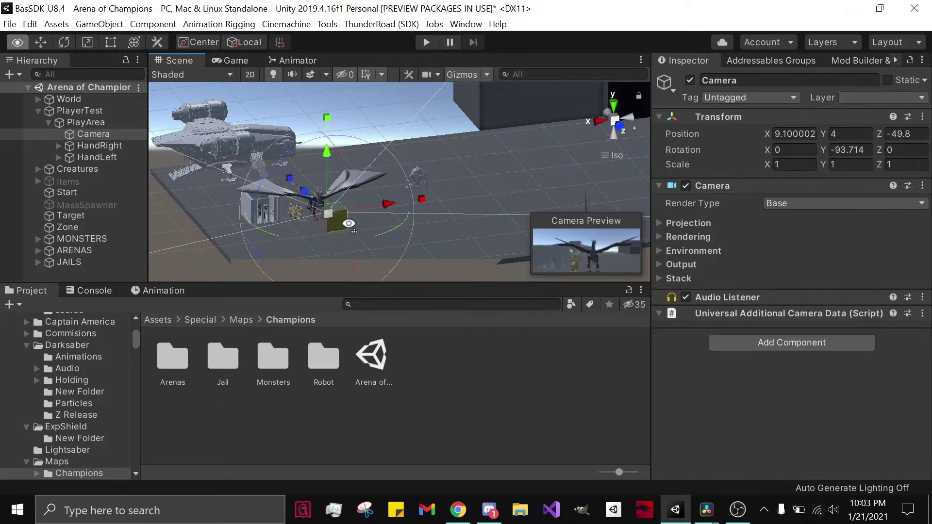
left_click_drag(348, 224, 485, 220, "alt")
left_click_drag(377, 207, 369, 182)
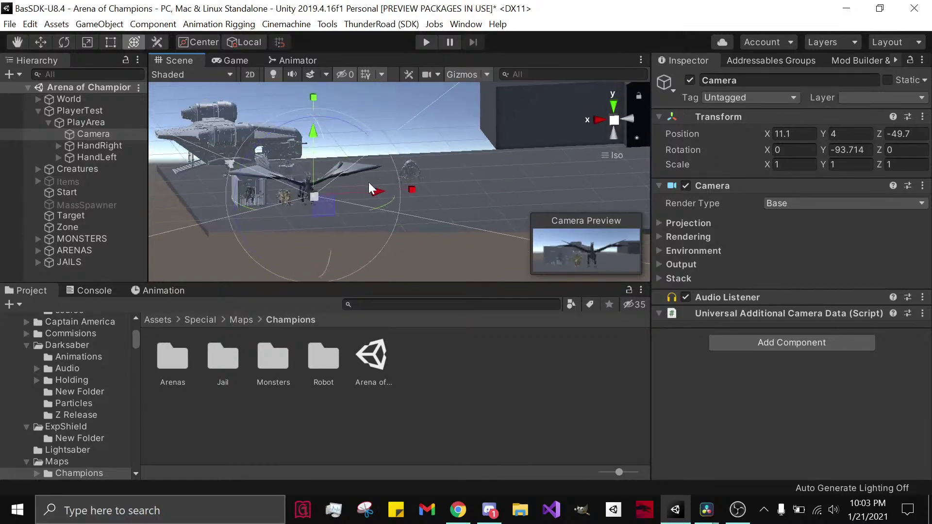
Step: Move the Drone monster closer to the BlackDragon in the scene and deselect it
left_click(438, 180)
key("f")
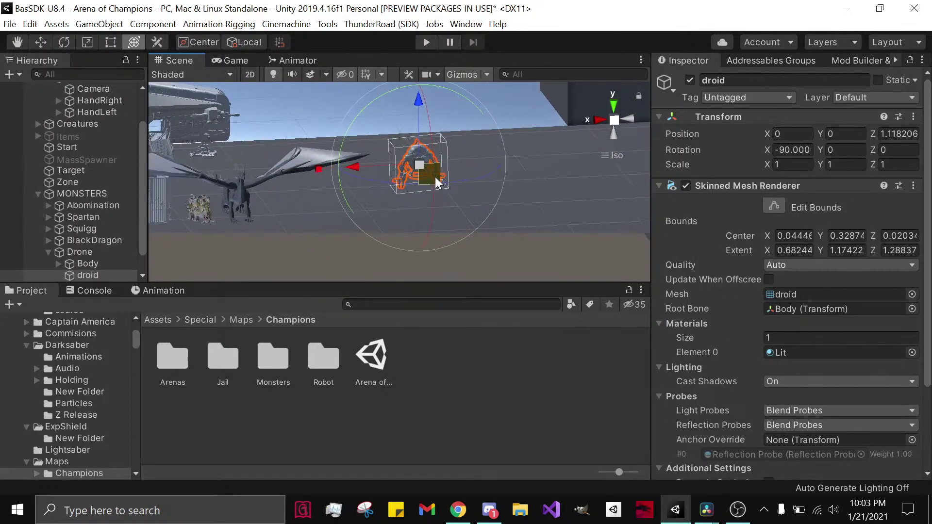
left_click_drag(435, 176, 380, 130, "alt")
left_click_drag(351, 162, 335, 175)
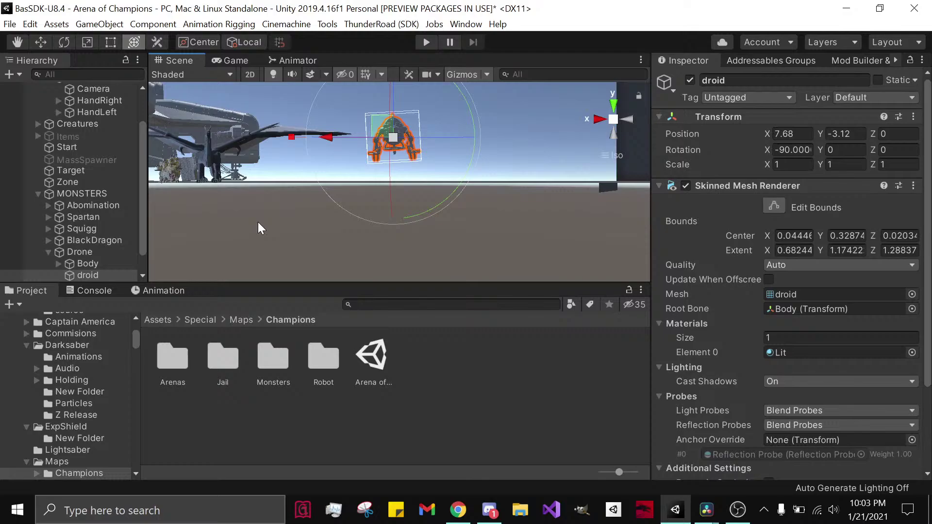
left_click(91, 251)
left_click_drag(378, 127, 252, 215)
left_click(235, 211)
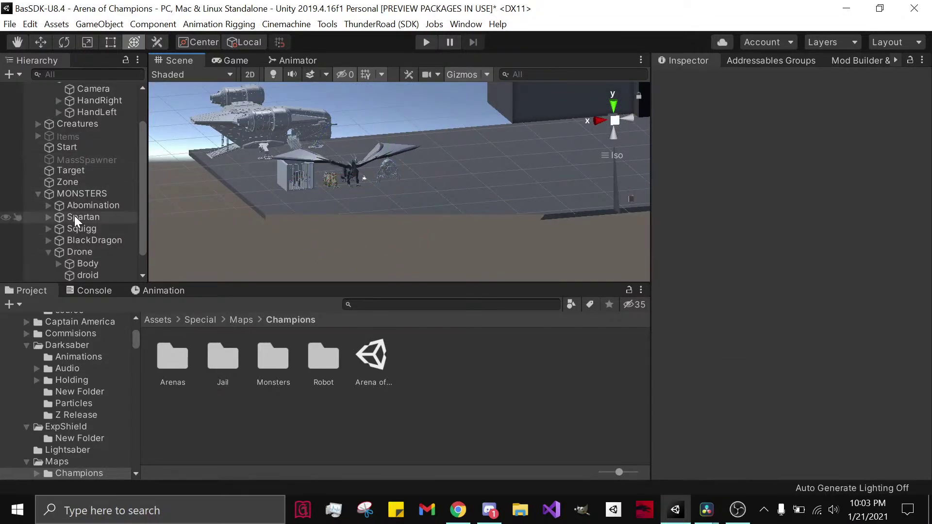
Step: Frame the MONSTERS group, play the scene to watch the monsters' animations, and stop playback
double_click(94, 192)
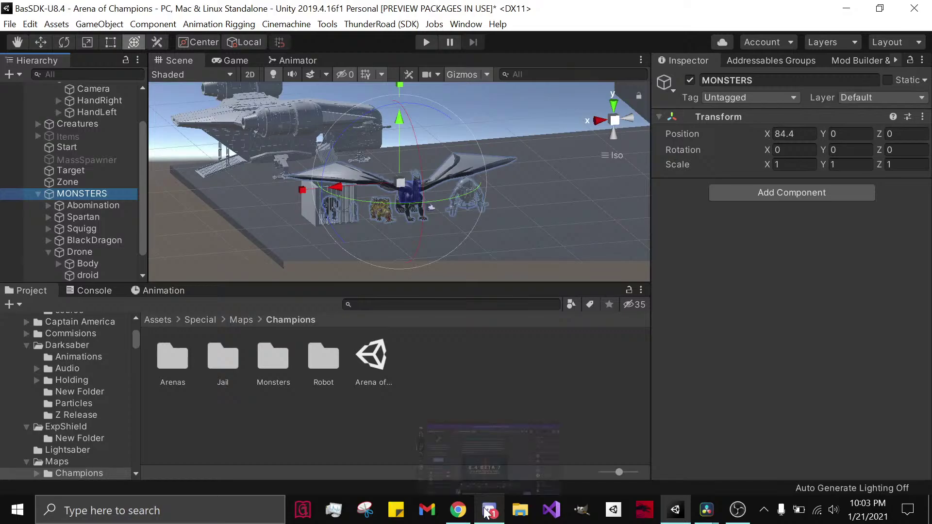
scroll(516, 244, "up", 2)
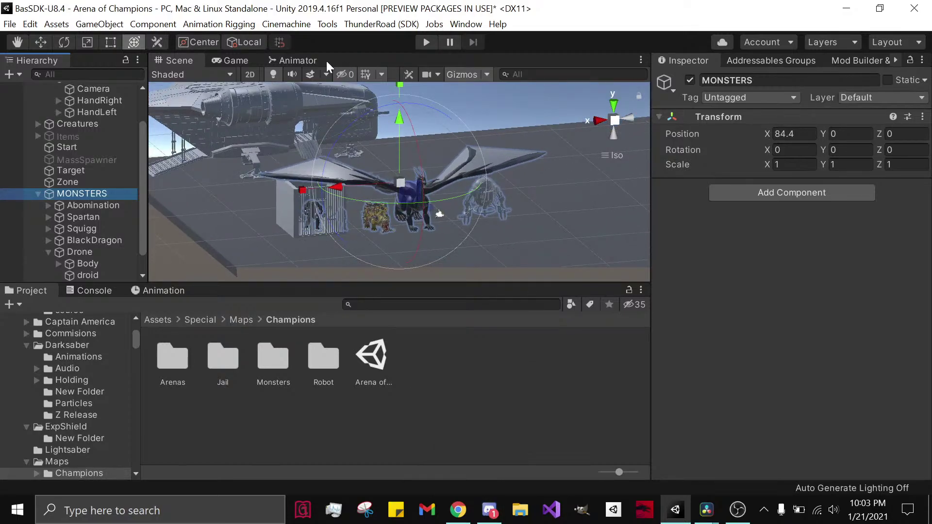
left_click(424, 43)
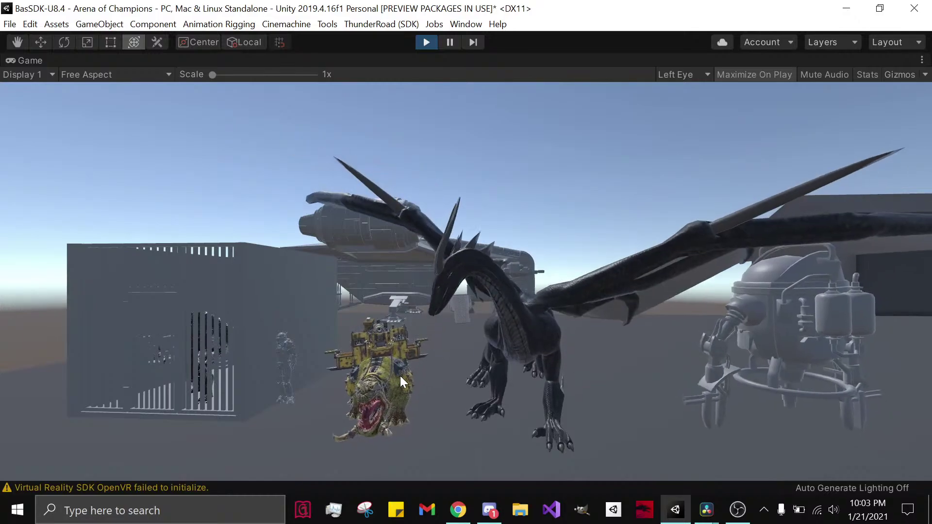
left_click(426, 42)
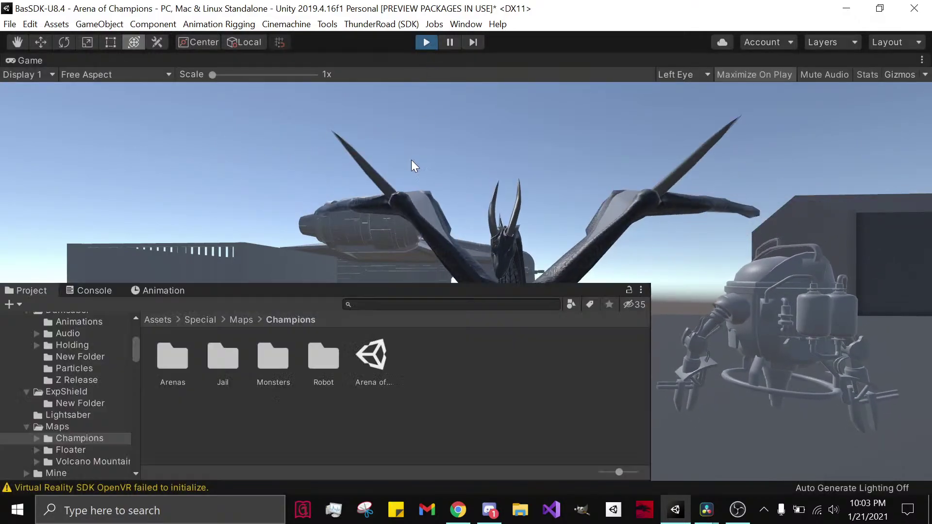
Step: Move the Camera in front of the Abomination's jail, at about X 5.68, Y 2.24, Z -58.88
left_click(293, 214)
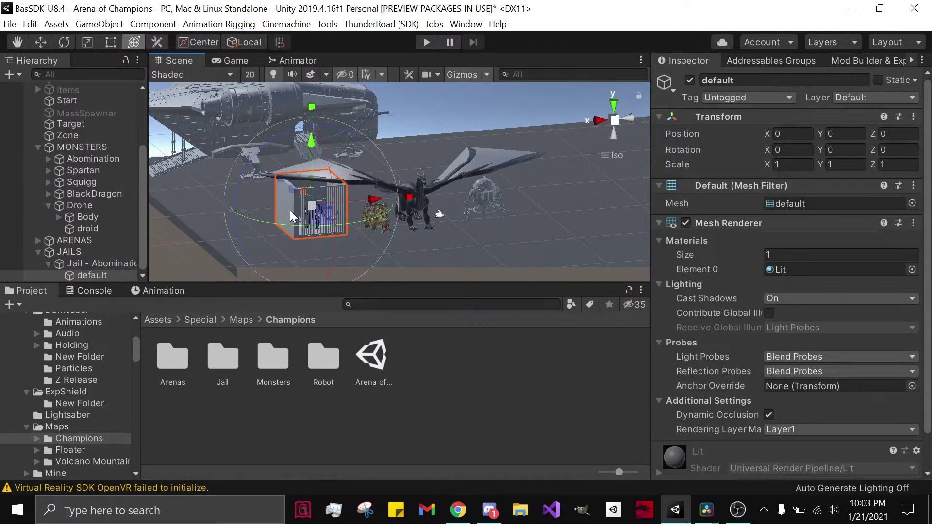
key("f")
left_click_drag(415, 243, 372, 218, "alt")
scroll(372, 214, "down", 2)
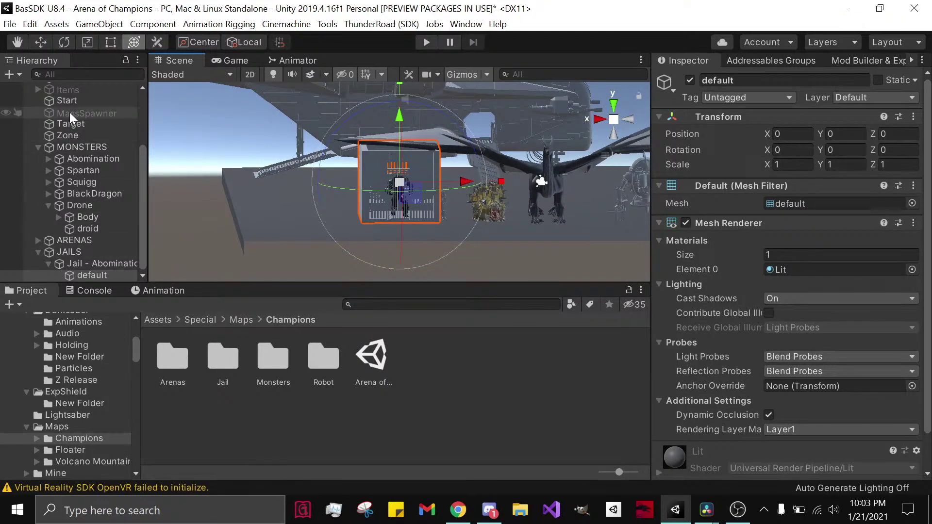
scroll(69, 112, "up", 4)
left_click(85, 138)
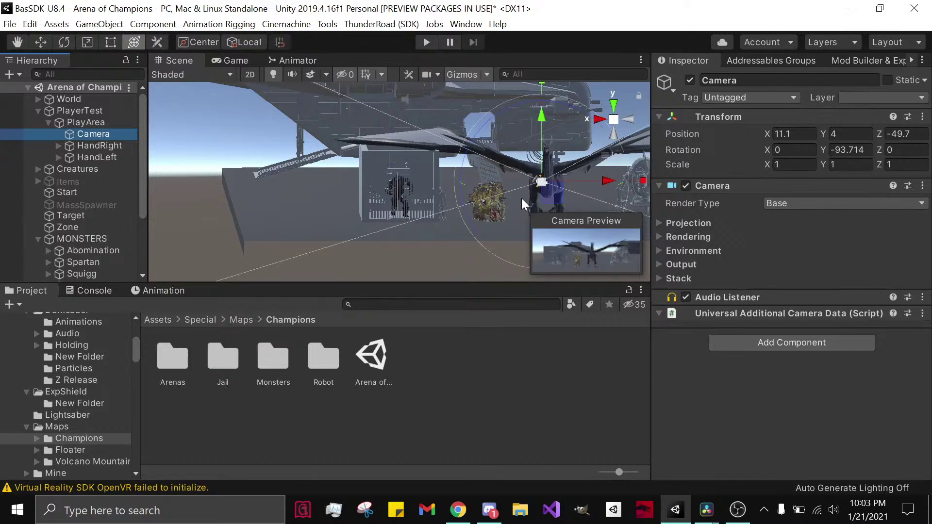
left_click_drag(572, 184, 589, 201)
left_click_drag(529, 174, 278, 199)
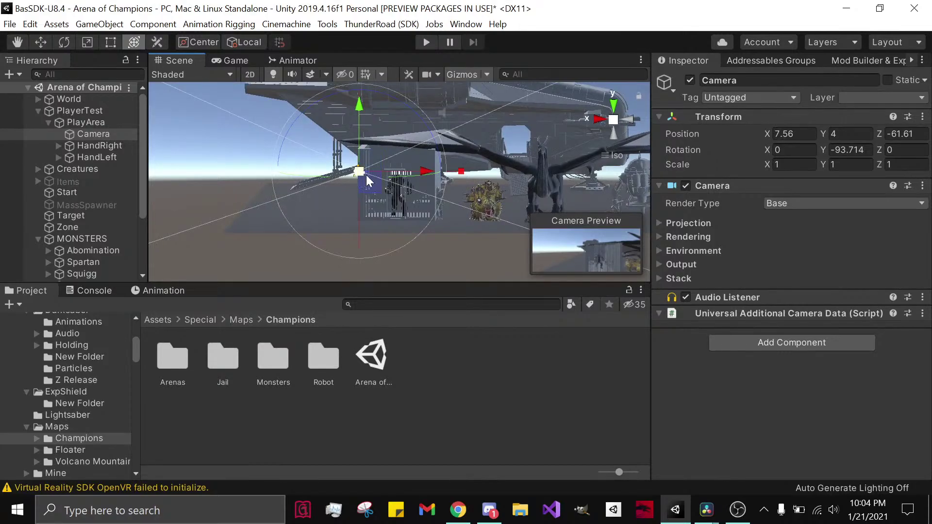
left_click_drag(367, 178, 422, 191)
Step: Play the scene to watch the caged Abomination's animation, check the YouTube live chat while it loads, and stop playback
left_click(426, 44)
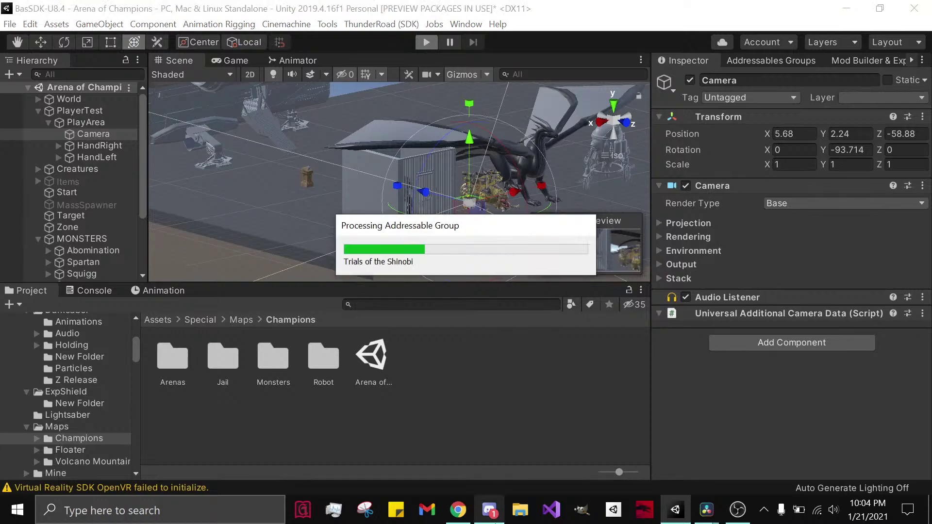
key("alt+Tab")
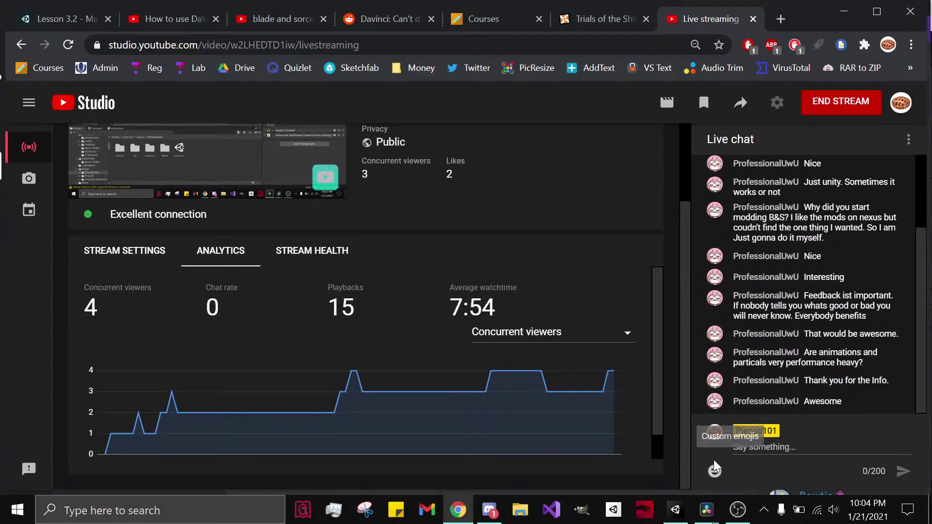
left_click(680, 508)
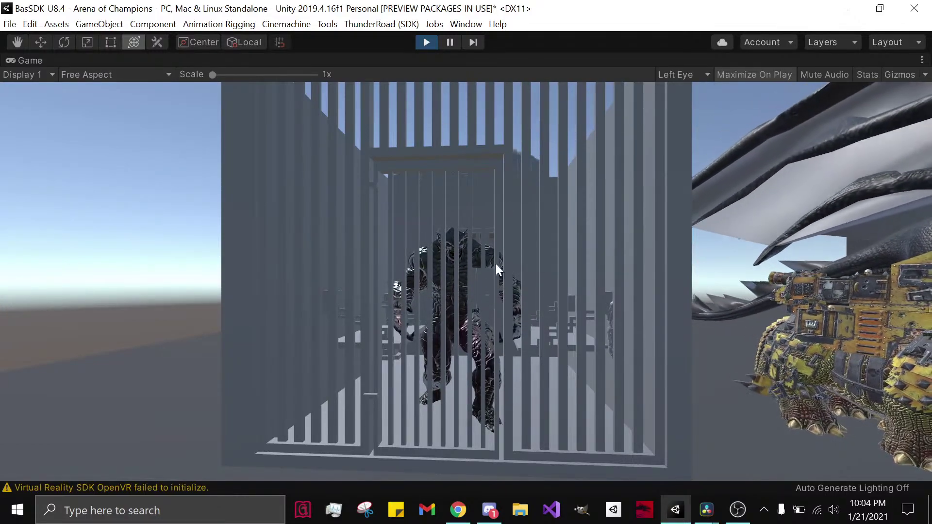
left_click(426, 42)
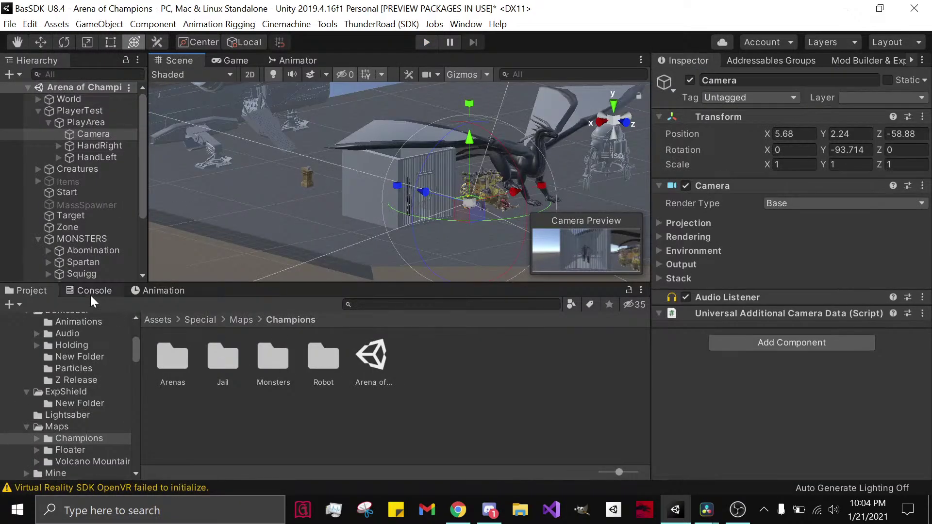
Step: Clear the console messages and return to the project files
left_click(91, 292)
left_click(19, 302)
left_click(27, 291)
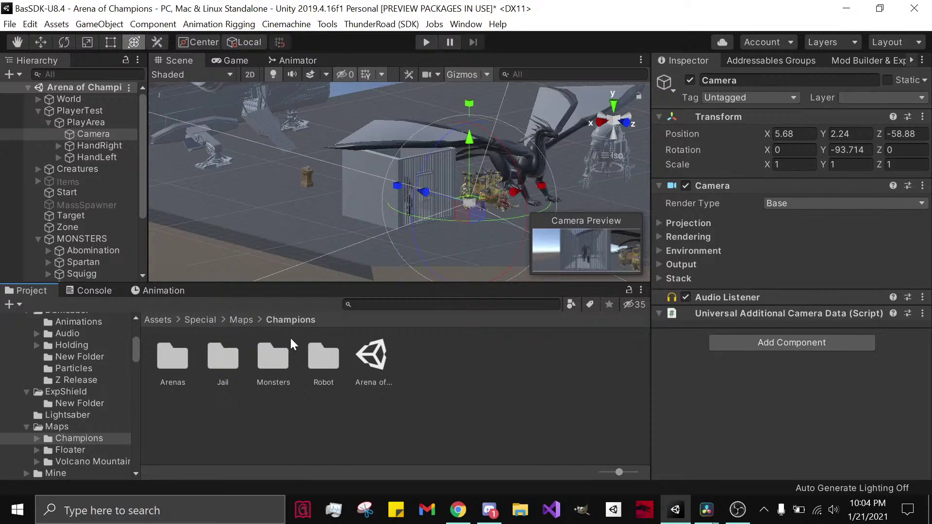
Step: Open the Volcano Mountain scene from its folder under Maps
left_click(242, 319)
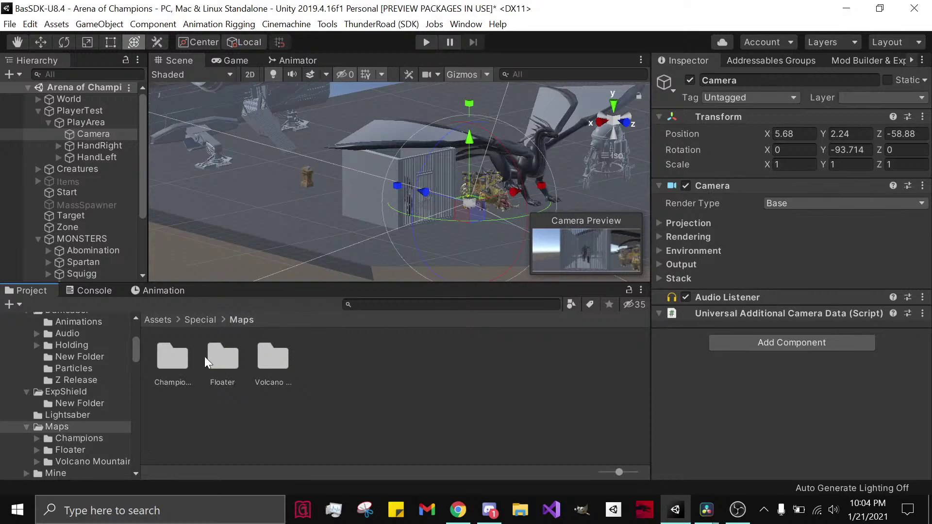
double_click(263, 360)
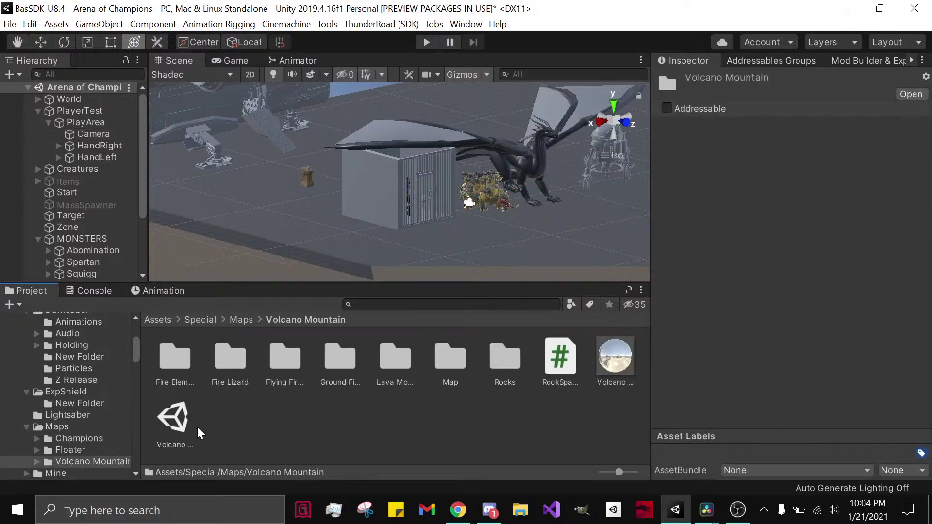
double_click(179, 409)
left_click(506, 288)
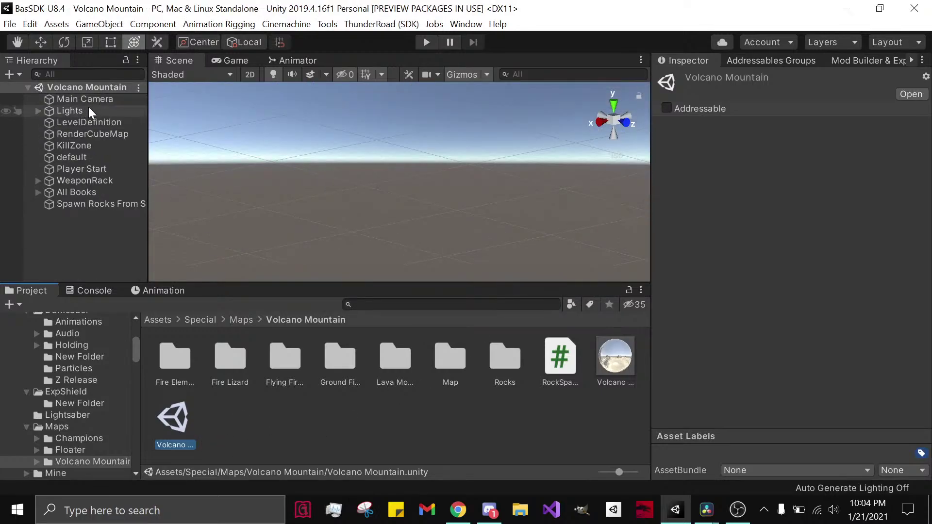
Step: Examine the weapon rack, the Lights object and the volcano terrain mesh in the scene
double_click(87, 184)
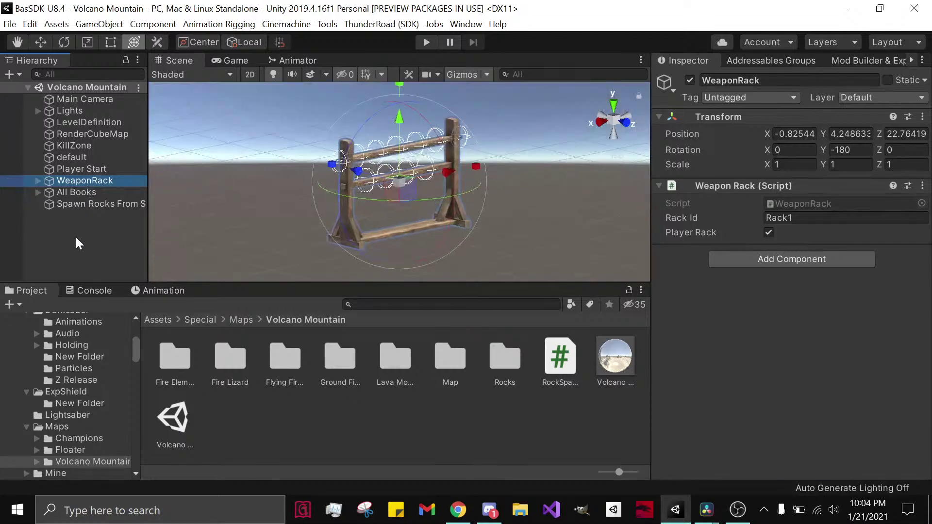
left_click(127, 258)
right_click_drag(289, 200, 243, 204)
double_click(107, 112)
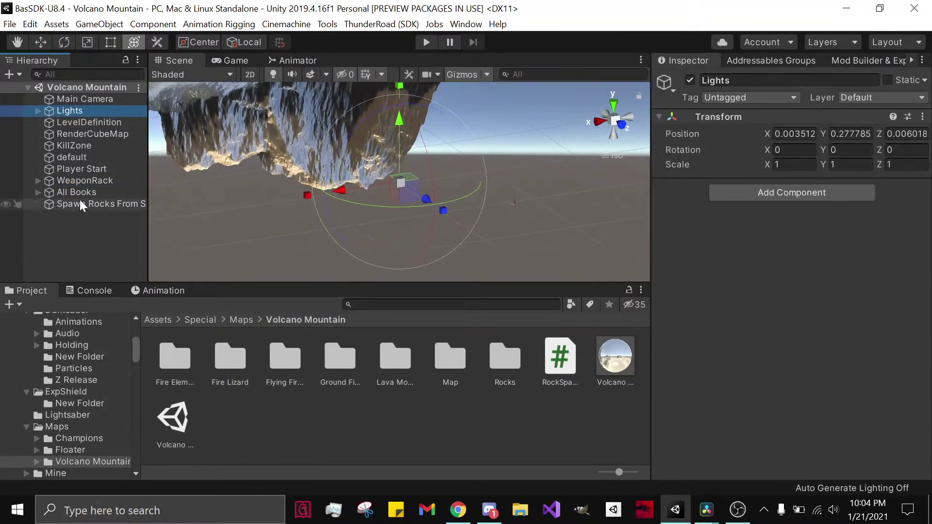
right_click_drag(320, 204, 342, 206)
left_click(261, 102)
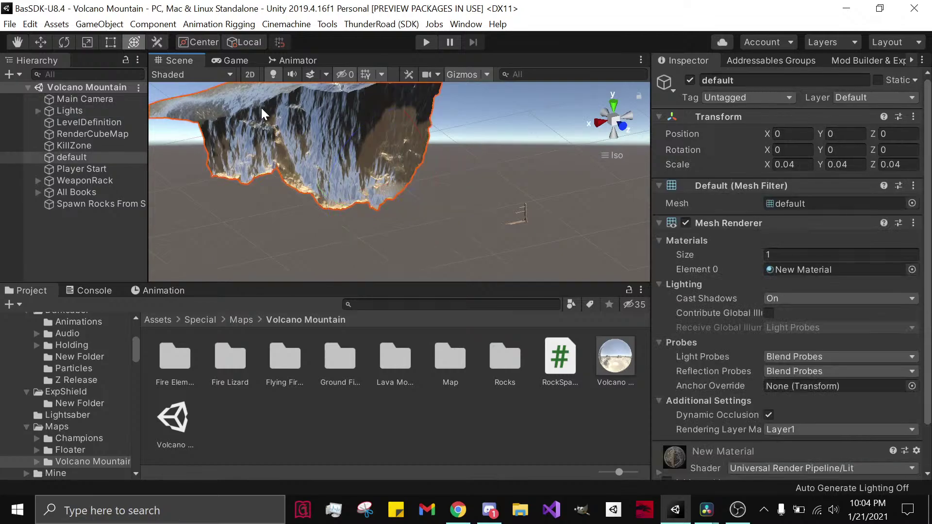
key("f")
right_click_drag(377, 210, 535, 216)
scroll(520, 230, "up", 10)
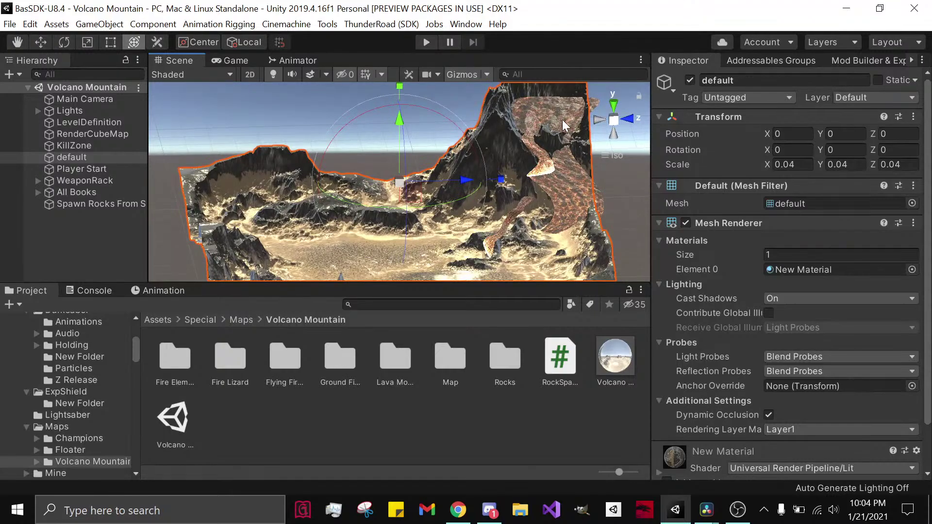
Step: Frame LavaRiver01 and examine its lava texture and how it runs down the volcano terrain
right_click_drag(601, 214, 429, 224)
right_click_drag(538, 238, 567, 216)
left_click(550, 185)
key("f")
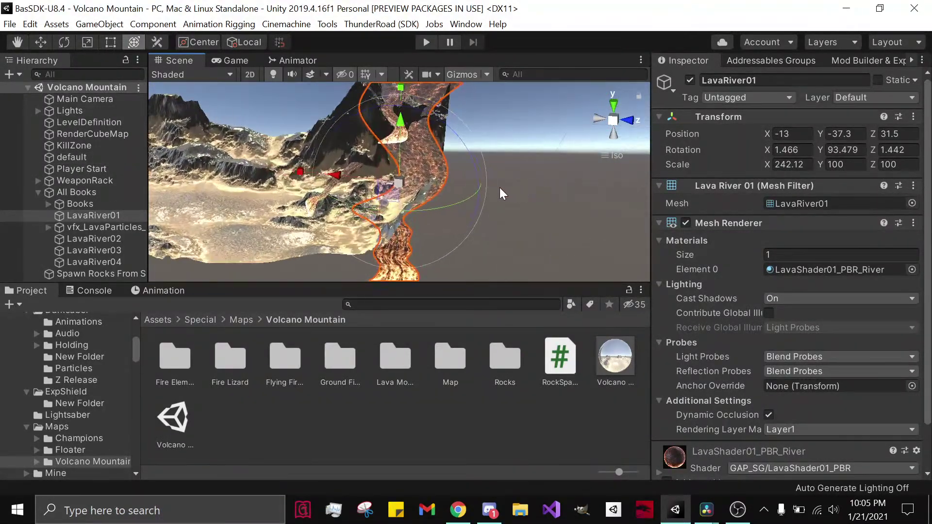
scroll(382, 149, "up", 15)
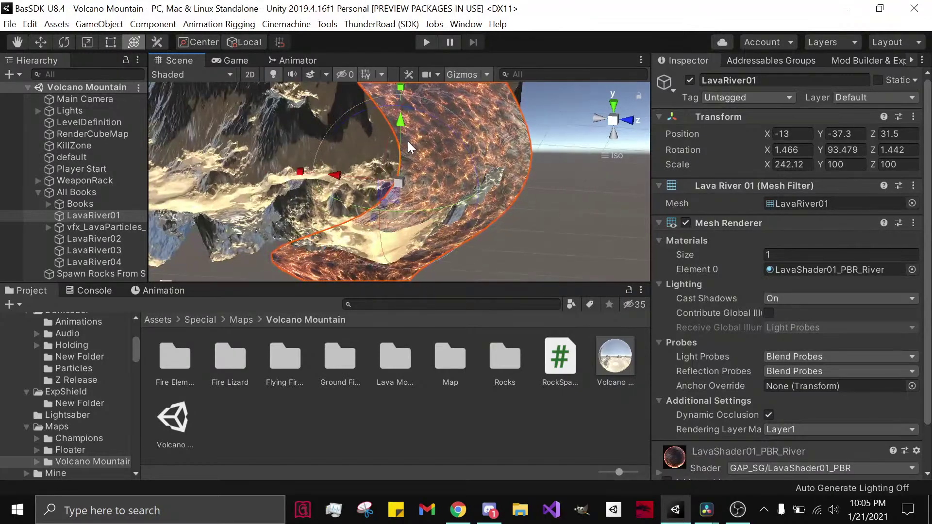
middle_click_drag(418, 136, 390, 214)
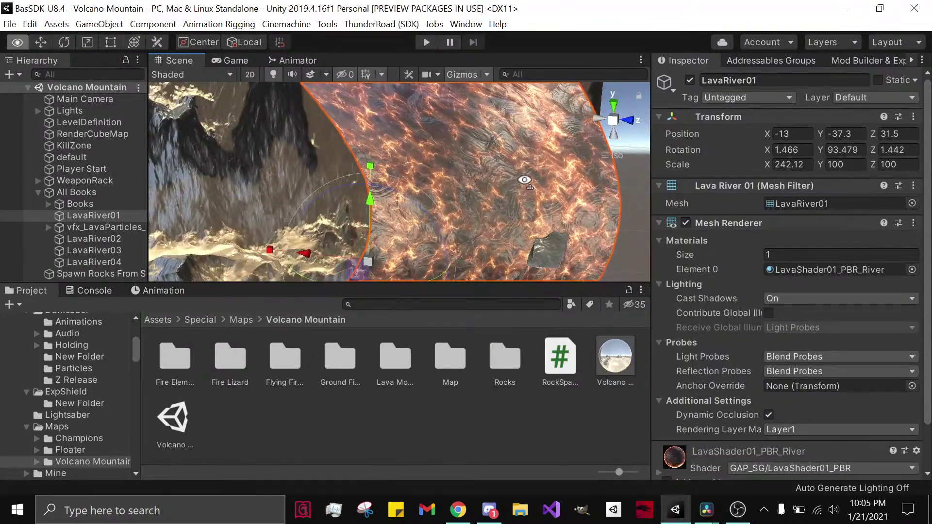
left_click_drag(319, 186, 265, 214, "alt")
scroll(267, 213, "down", 6)
middle_click_drag(290, 204, 308, 277)
scroll(309, 277, "down", 10)
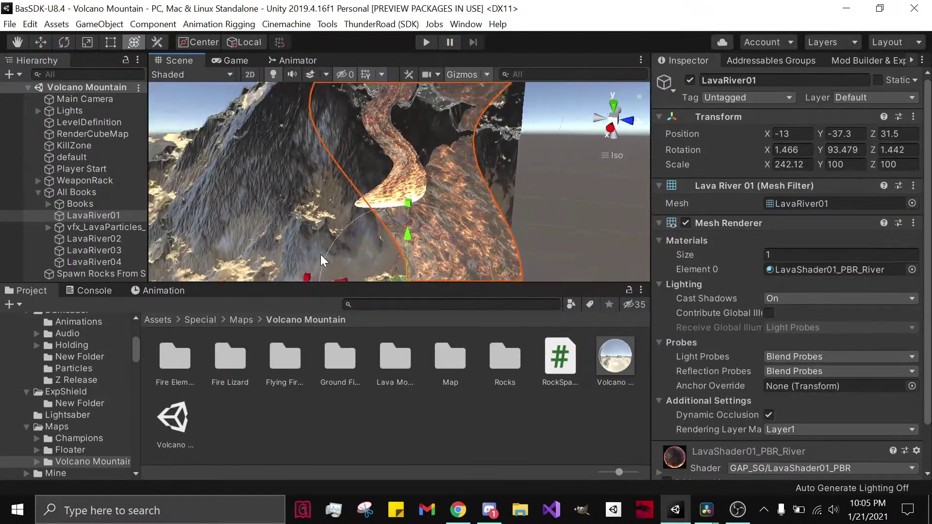
left_click_drag(505, 186, 452, 143, "alt")
left_click_drag(231, 237, 394, 163, "alt")
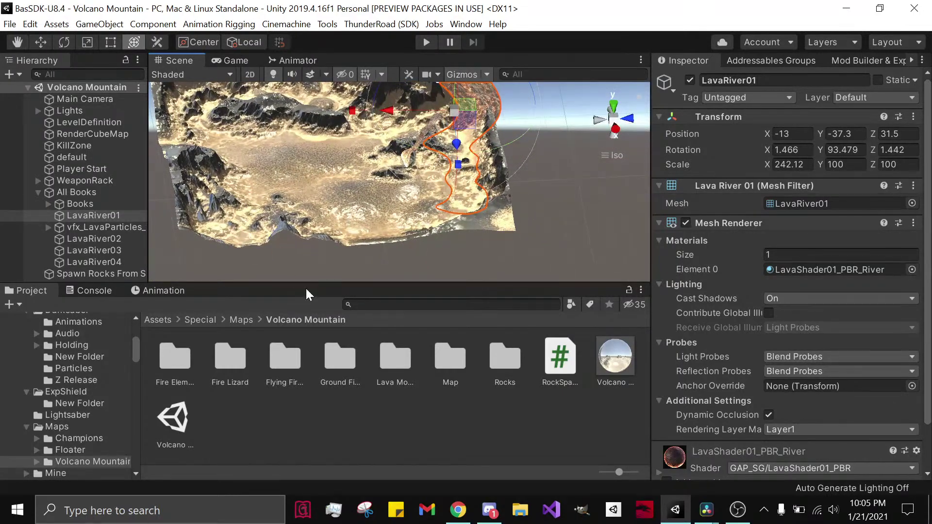
Step: Switch to YouTube Studio to check the live chat, dismiss the DaVinci Resolve installer message, and return to Unity
left_click(467, 513)
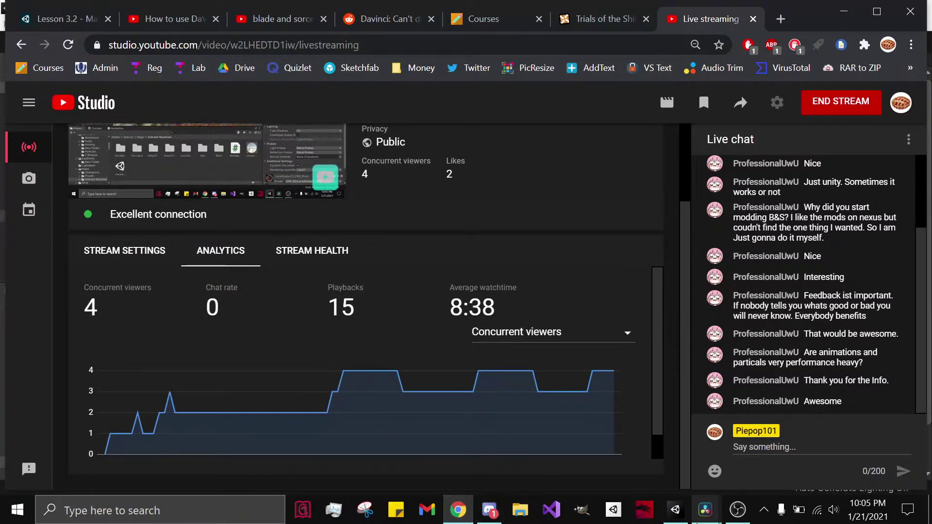
left_click(704, 509)
left_click(765, 474)
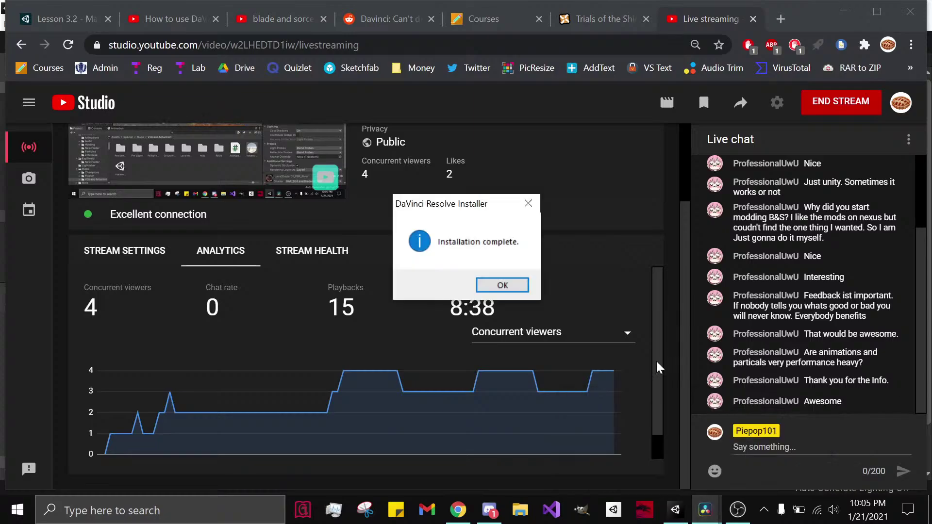
left_click(513, 291)
mouse_move(703, 510)
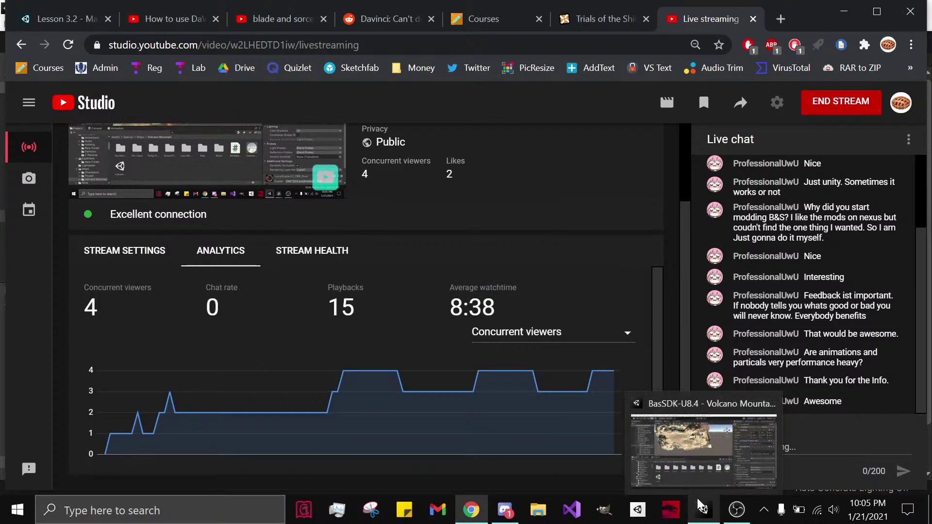
left_click(663, 438)
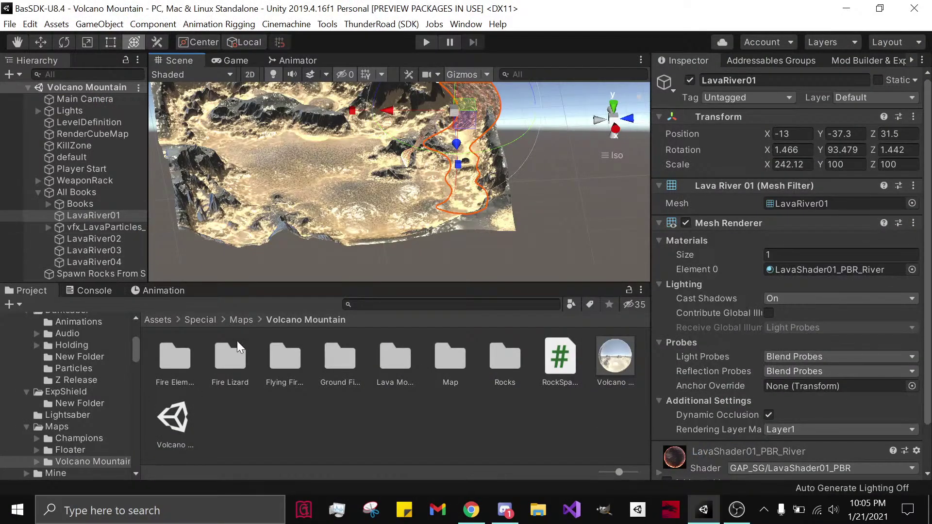
Step: Open the Floater map's scene from its folder under Maps
left_click(242, 320)
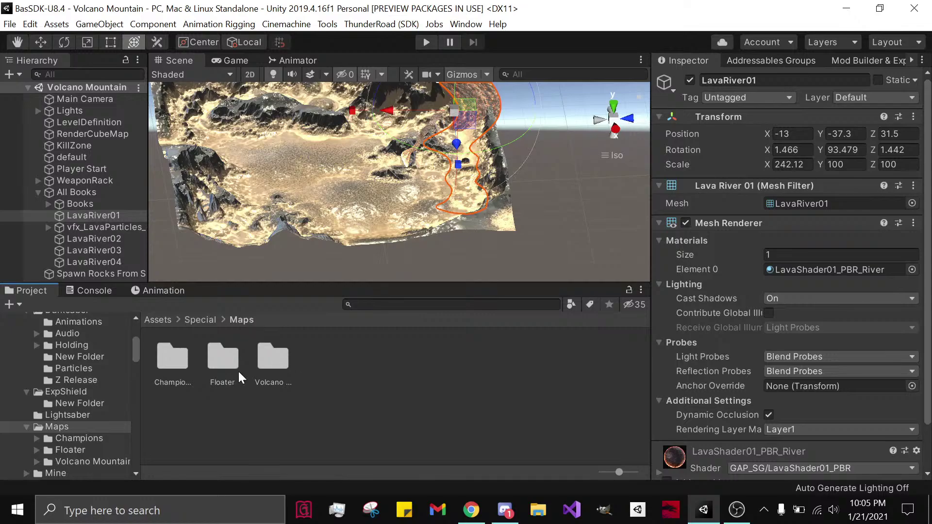
double_click(223, 359)
left_click(356, 359)
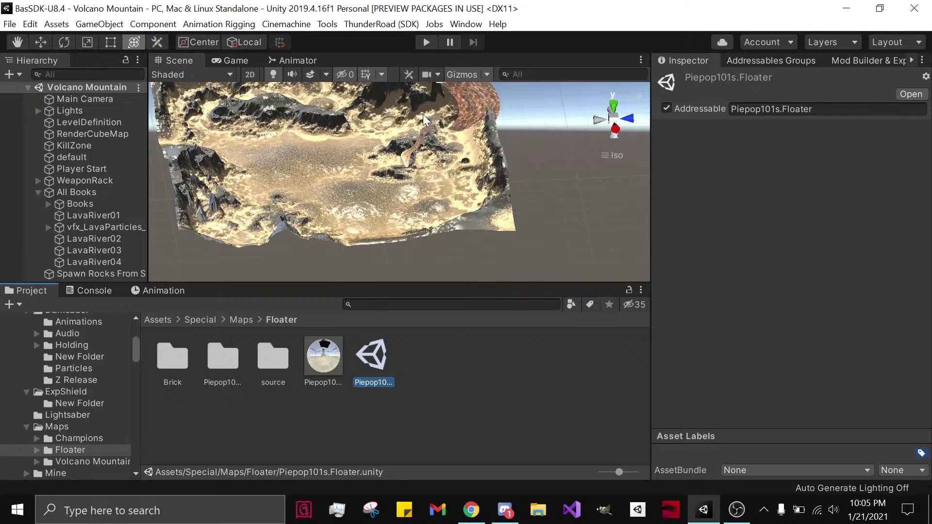
left_click(424, 399)
double_click(382, 355)
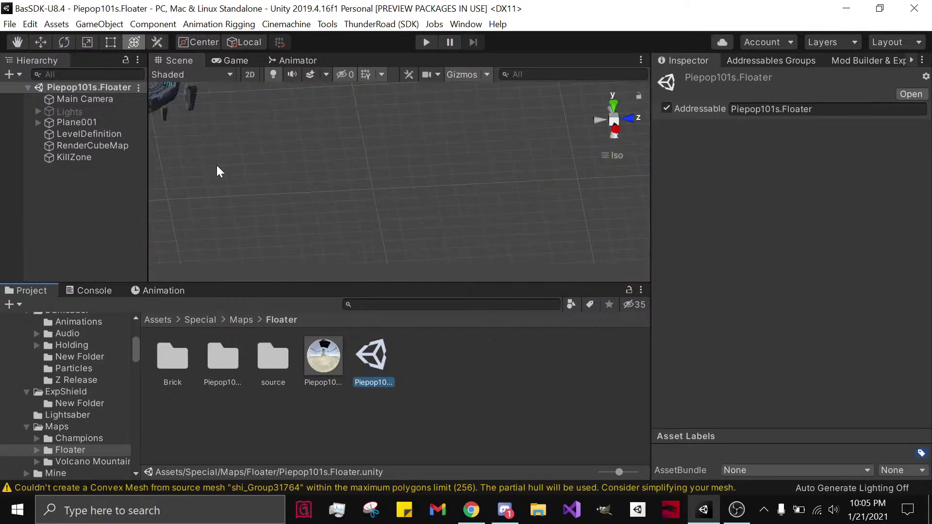
Step: Frame Plane001 to show the floating island, expand its view of the arena floor, and deselect it
double_click(87, 122)
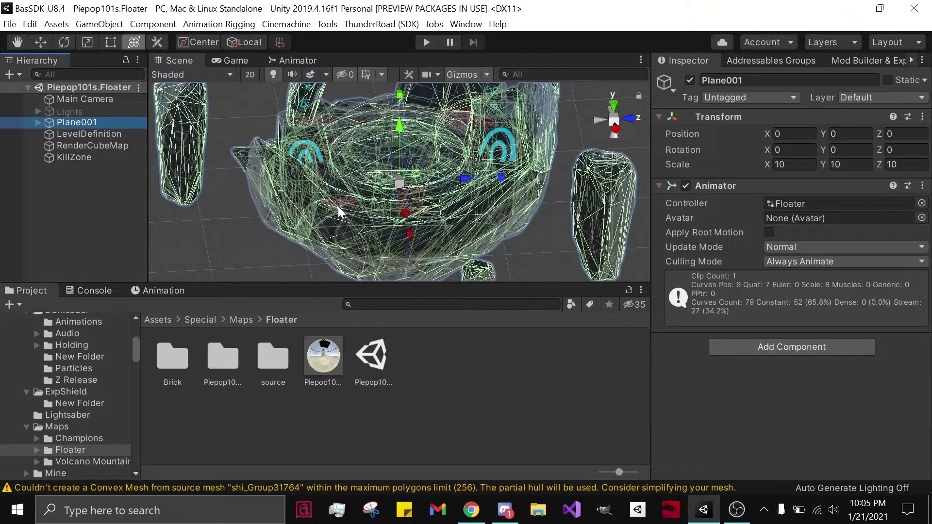
left_click(240, 255)
left_click_drag(240, 255, 271, 116, "alt")
left_click(328, 132)
left_click(280, 148)
Step: Select the item selector book's mesh on the pillar and examine it up close and within the whole island
scroll(280, 148, "up", 10)
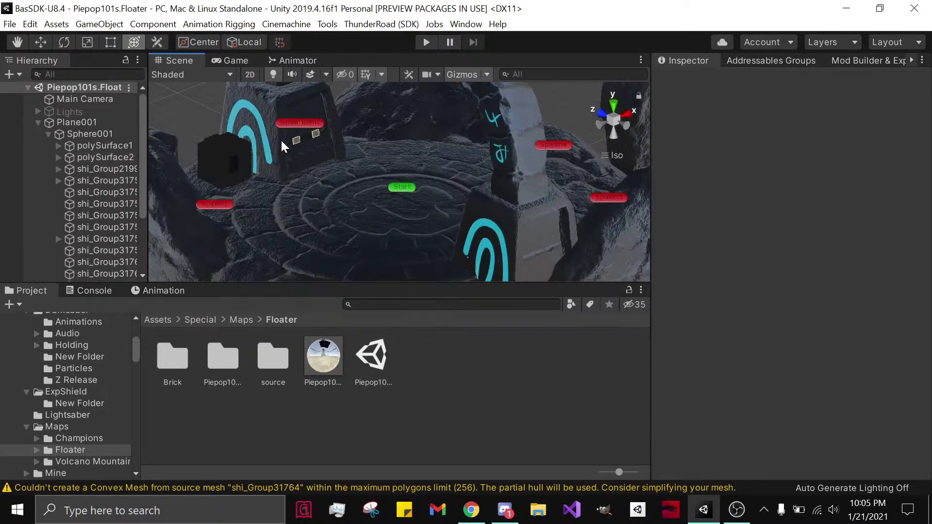
scroll(364, 229, "up", 6)
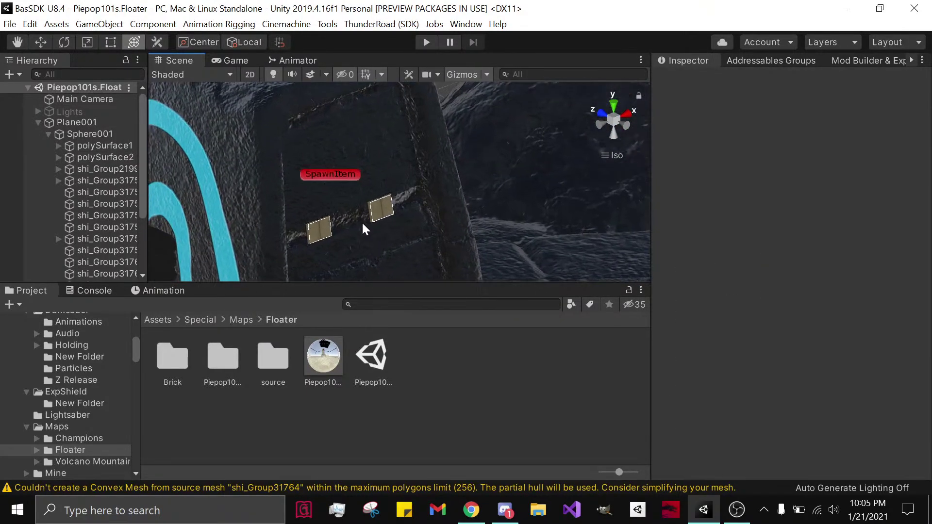
scroll(330, 237, "up", 3)
left_click(345, 237)
key("f")
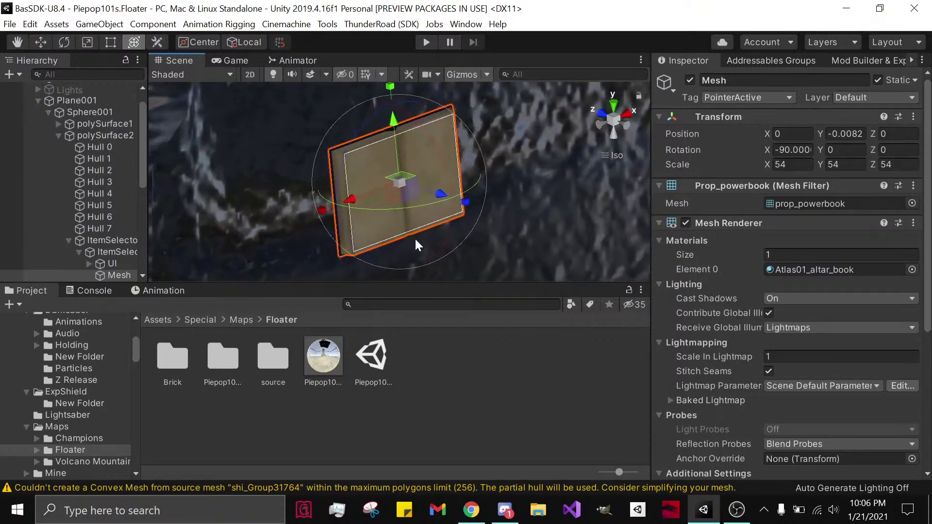
left_click_drag(415, 237, 437, 349, "alt")
scroll(735, 281, "down", 5)
scroll(736, 282, "up", 5)
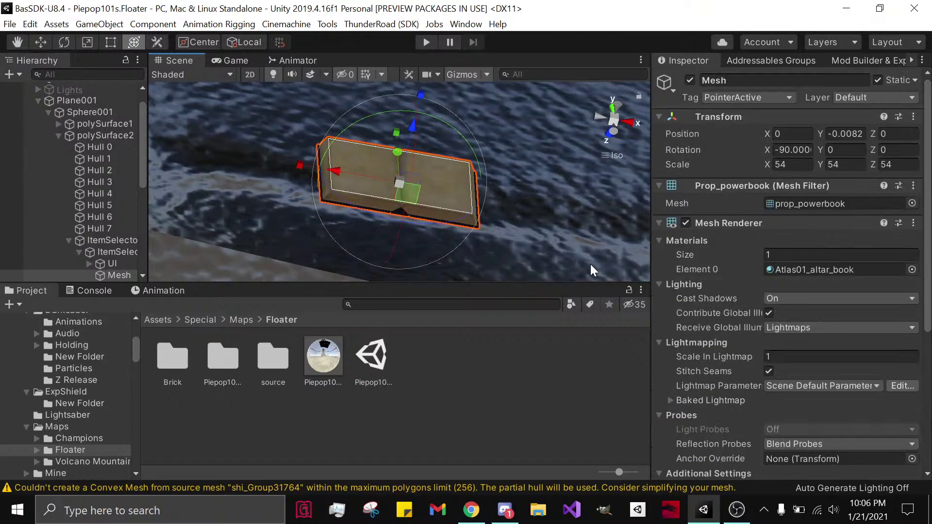
scroll(485, 208, "down", 5)
left_click_drag(486, 191, 453, 284, "alt")
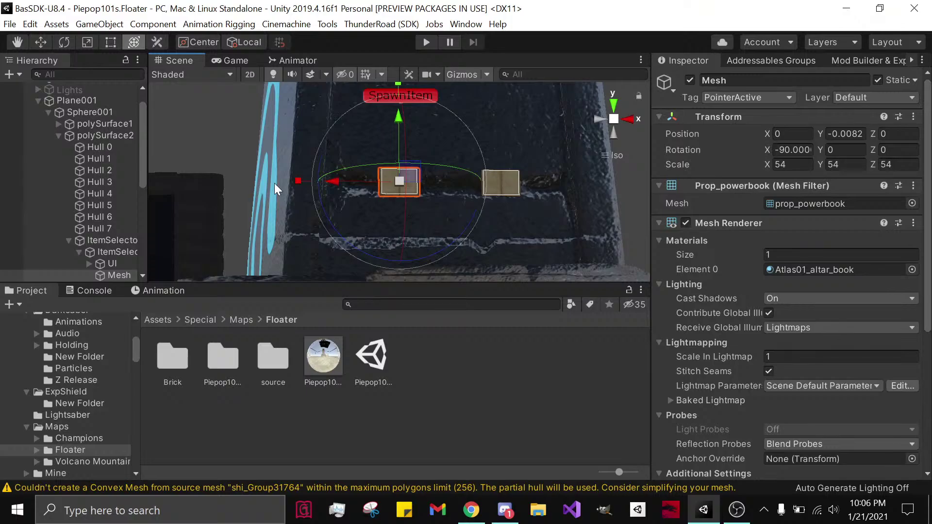
left_click_drag(328, 156, 406, 213, "alt")
scroll(407, 214, "down", 10)
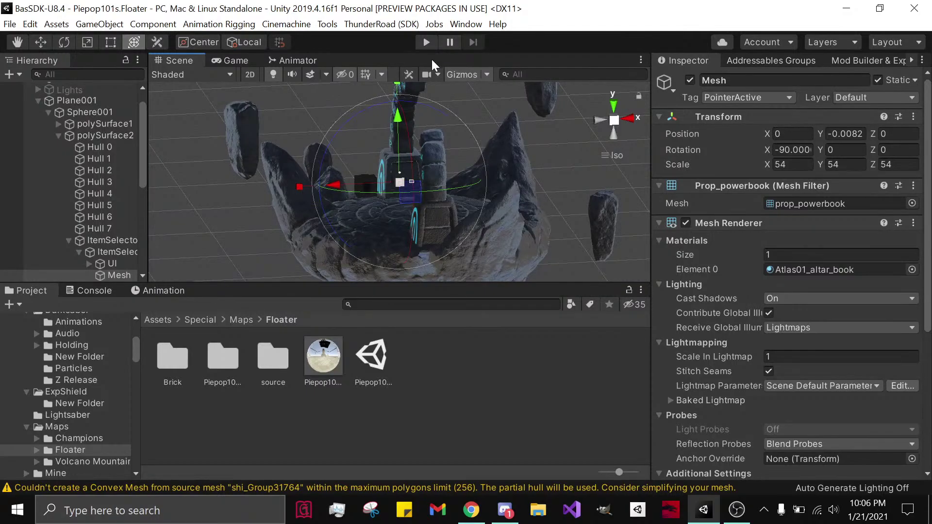
Step: Run the Floater scene in play mode, stop it, and keep the book's mesh selected
left_click(426, 42)
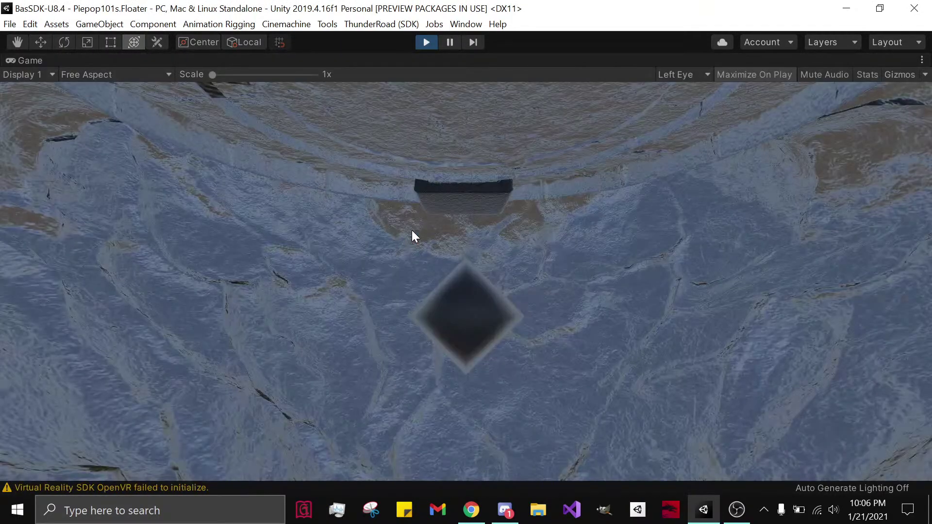
left_click(426, 42)
left_click(113, 274)
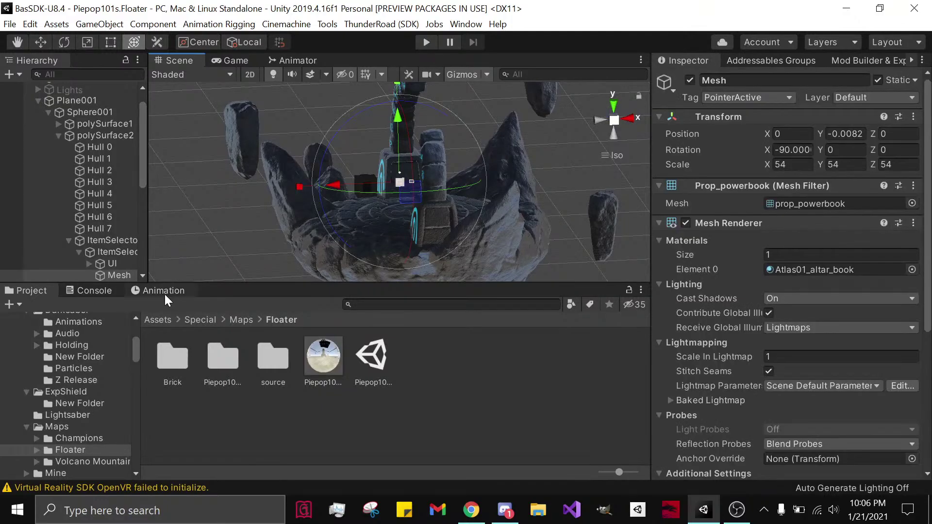
Step: Play the FloatAnim animation and examine the moving island from several angles, including a close view of the book on the pillar
left_click(163, 290)
left_click_drag(340, 223, 488, 210, "alt")
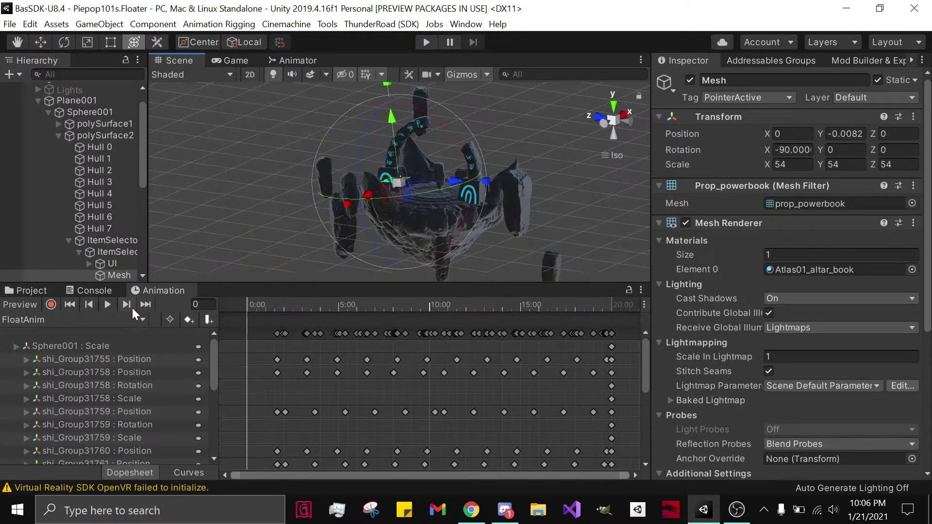
left_click(108, 305)
left_click_drag(429, 235, 503, 231, "alt")
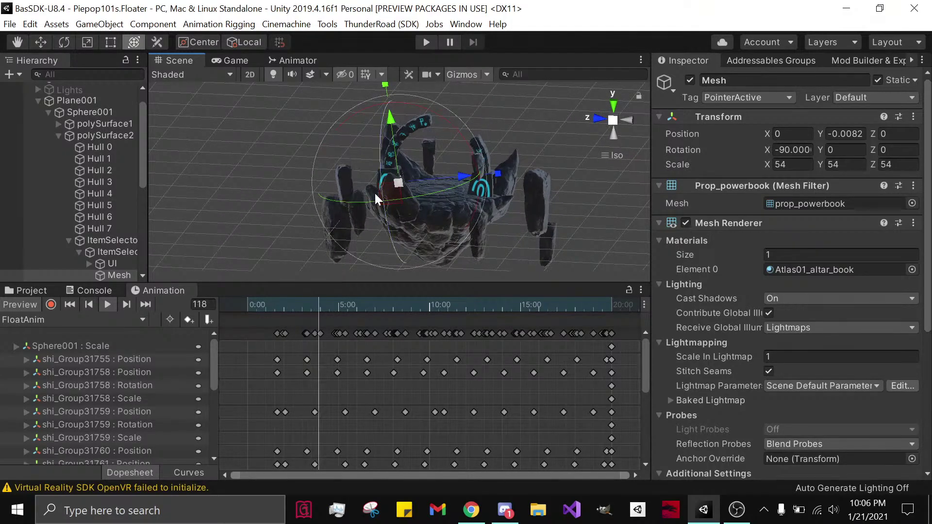
left_click_drag(530, 191, 442, 261, "alt")
scroll(442, 257, "up", 6)
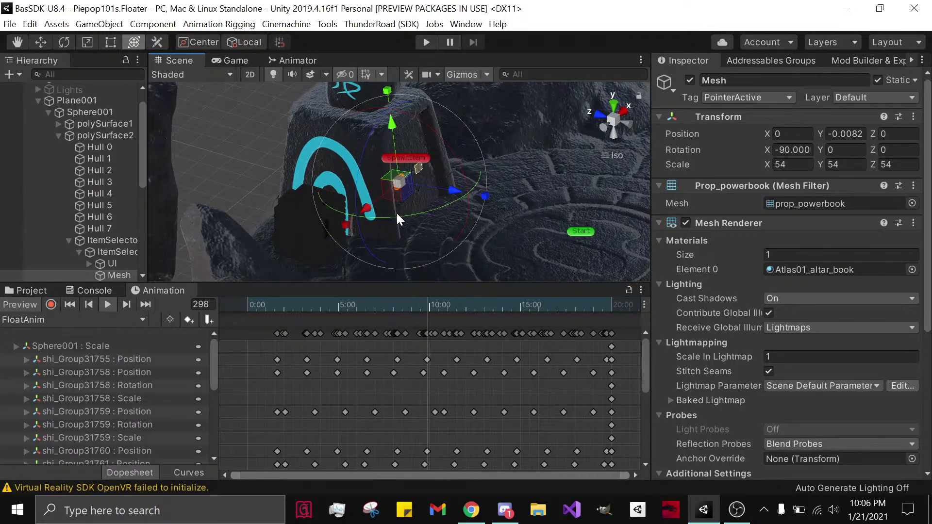
scroll(396, 213, "down", 5)
left_click_drag(413, 248, 479, 229, "alt")
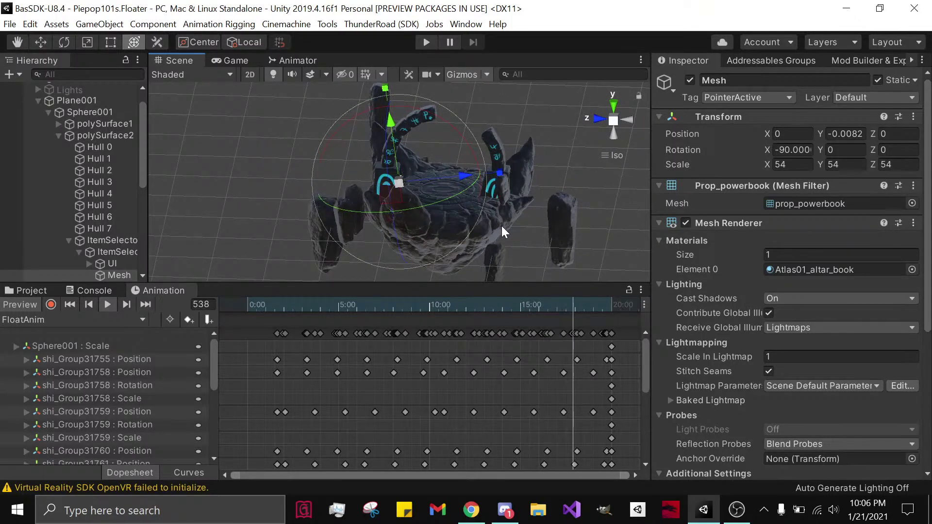
Step: Switch to YouTube Studio to check the live chat and return to Unity
left_click(472, 510)
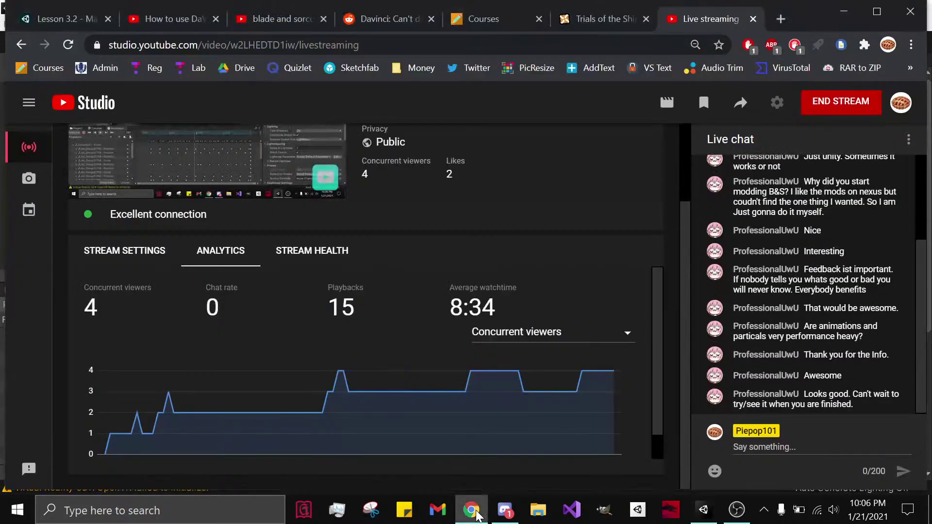
mouse_move(491, 518)
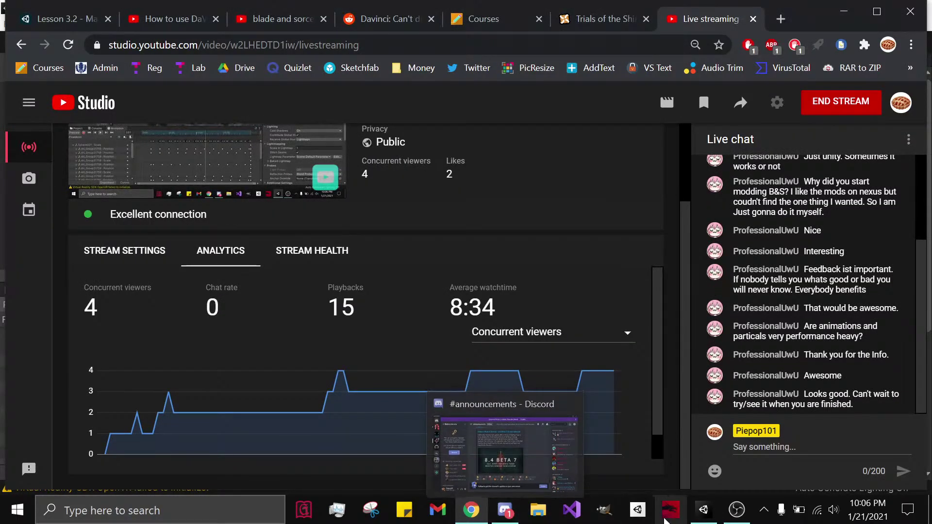
left_click(703, 510)
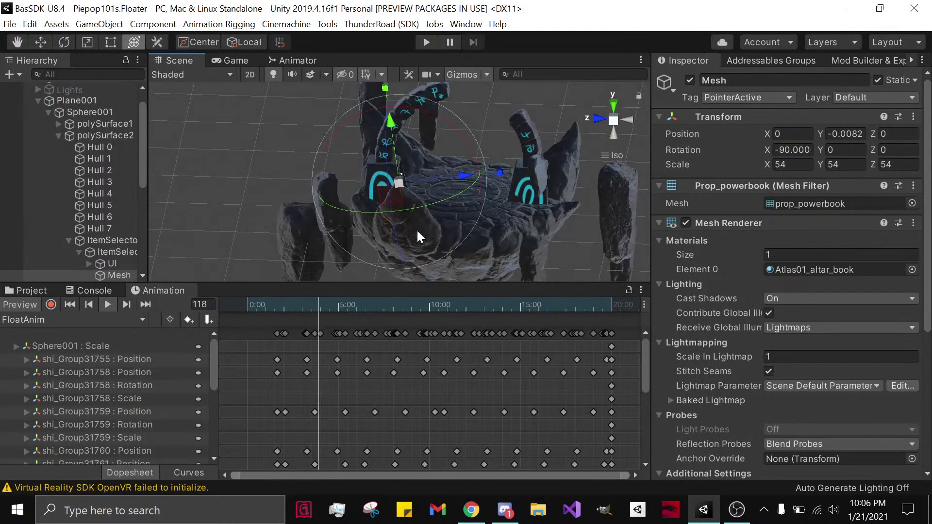
Step: Select the CubeKillZone inside the small structure beside the rune pillar and frame it up close
left_click_drag(416, 230, 419, 208, "alt")
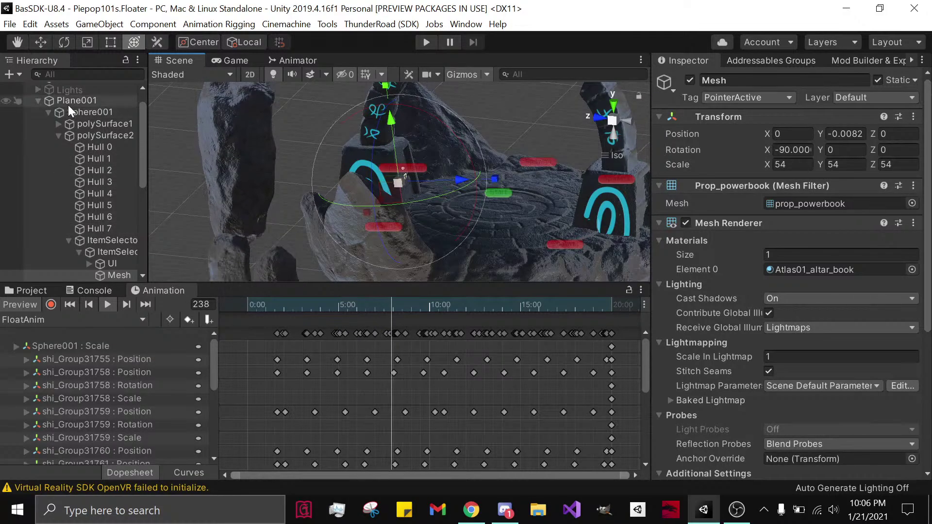
left_click_drag(179, 150, 273, 179, "alt")
left_click(205, 136)
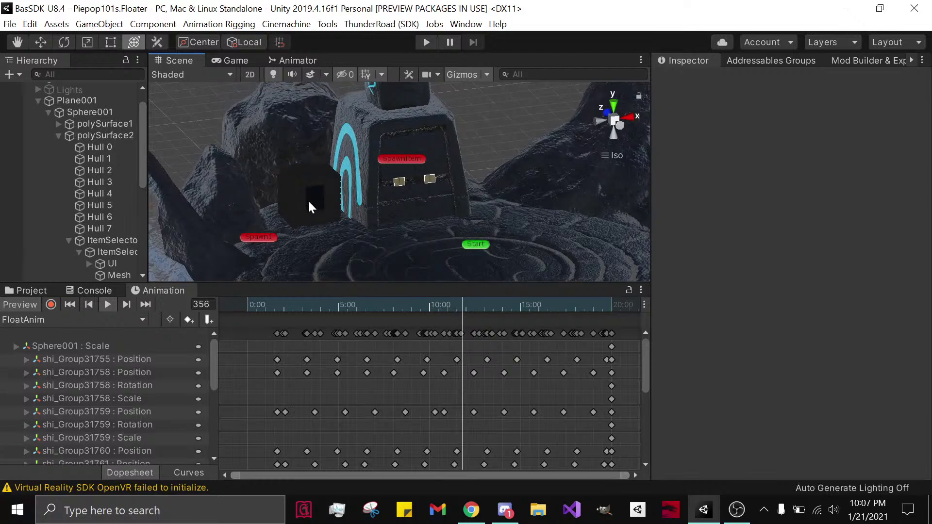
left_click(307, 200)
key("f")
scroll(72, 158, "up", 5)
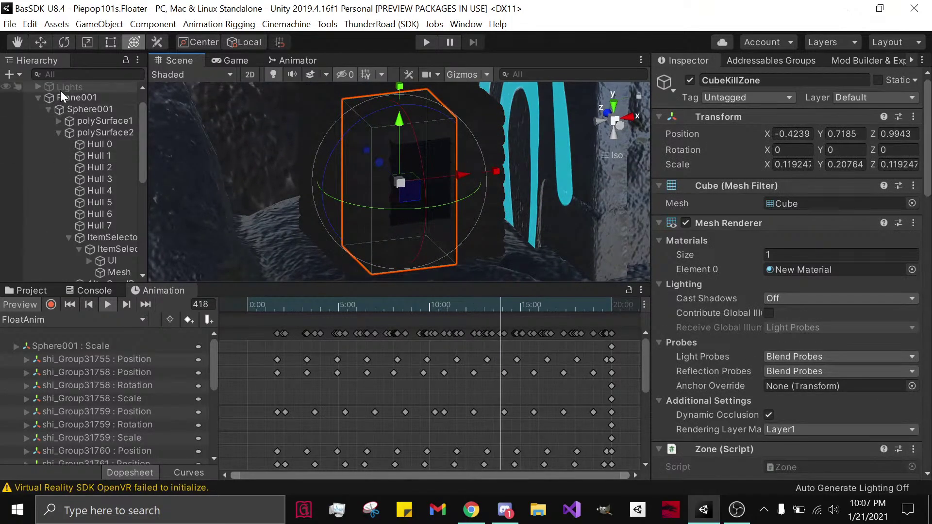
Step: Enable the Lights object to light the Floater map
left_click(63, 88)
left_click(690, 81)
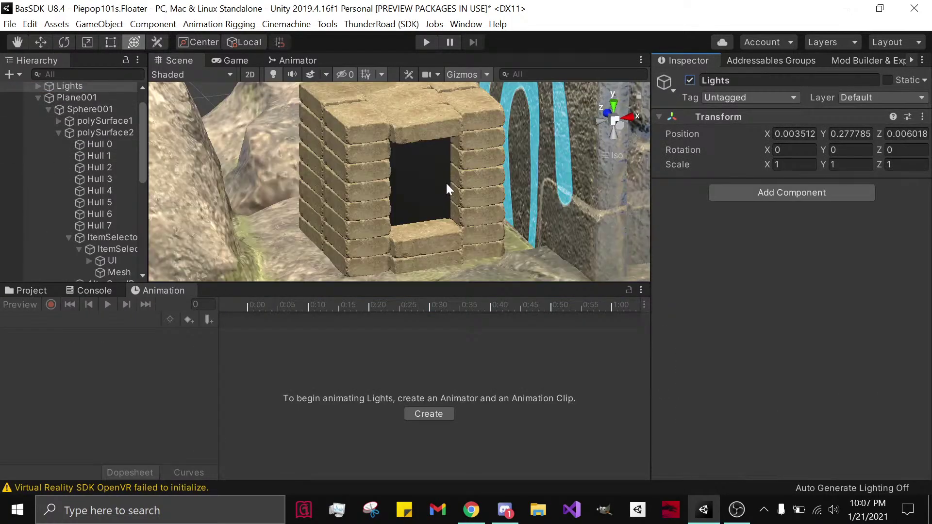
scroll(418, 183, "down", 10)
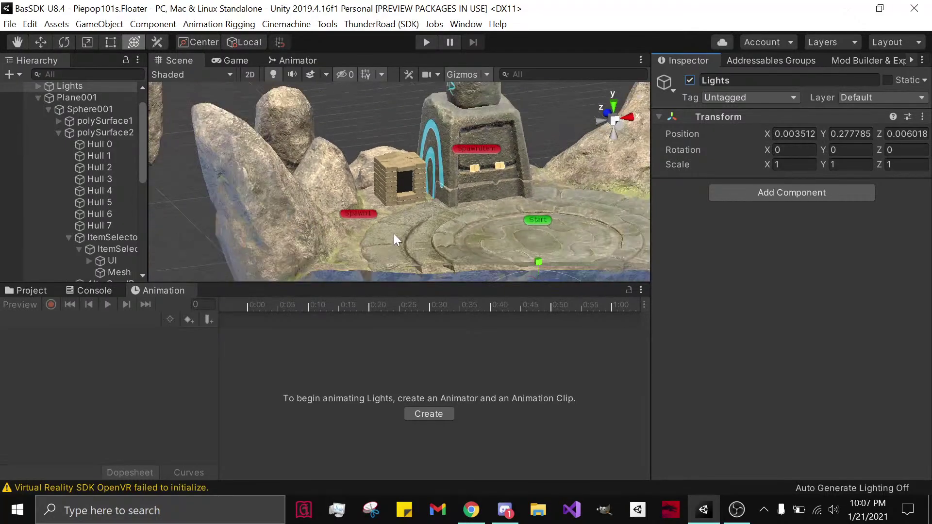
Step: Examine the brick structure beside the rune pillar, framing one of its top stones, selecting the CubeKillZone inside, and viewing it within the arena
left_click_drag(390, 249, 379, 144, "alt")
left_click(399, 182)
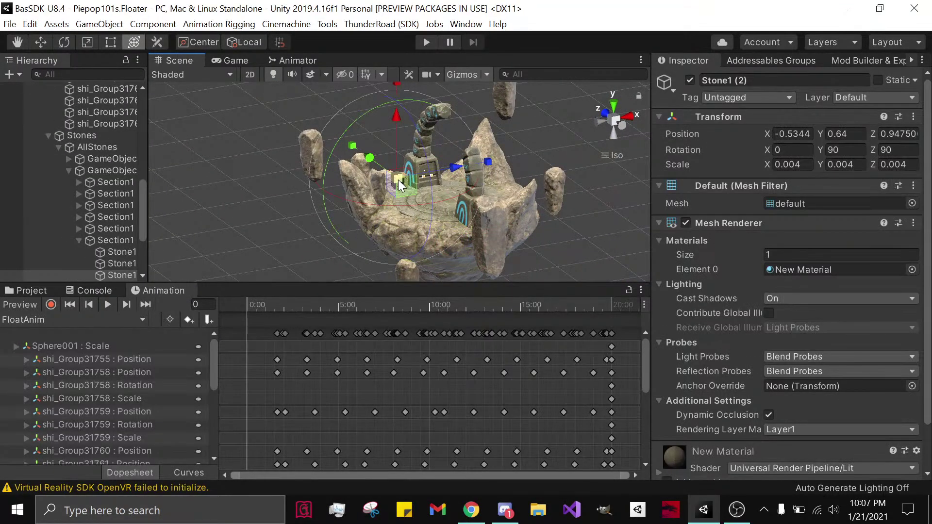
key("f")
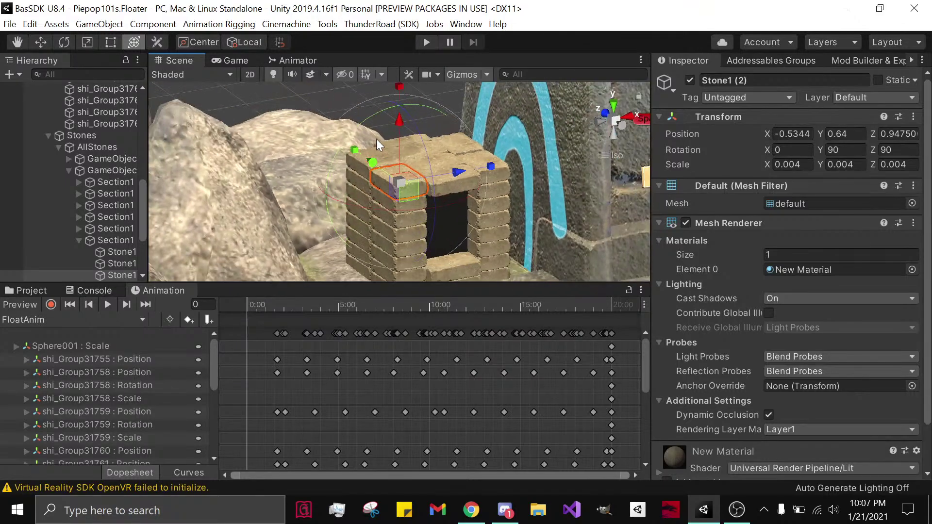
left_click(327, 91)
left_click_drag(328, 92, 307, 167, "alt")
left_click(406, 206)
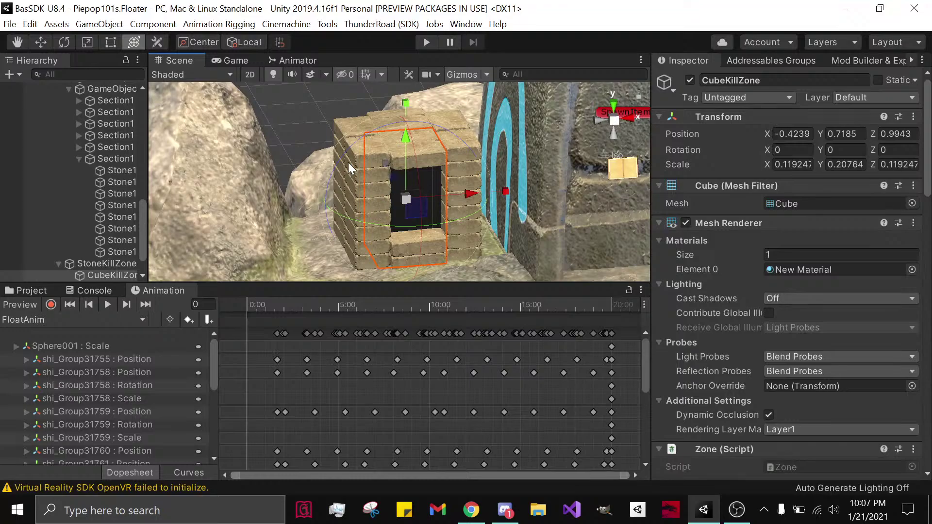
left_click(324, 160)
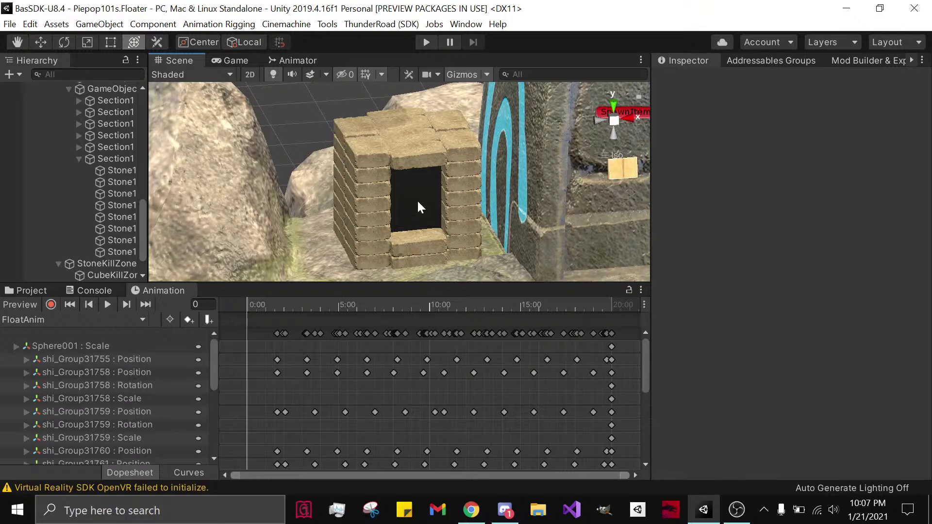
right_click_drag(441, 220, 584, 197)
scroll(584, 197, "down", 5)
middle_click_drag(583, 198, 462, 208)
scroll(502, 220, "down", 8)
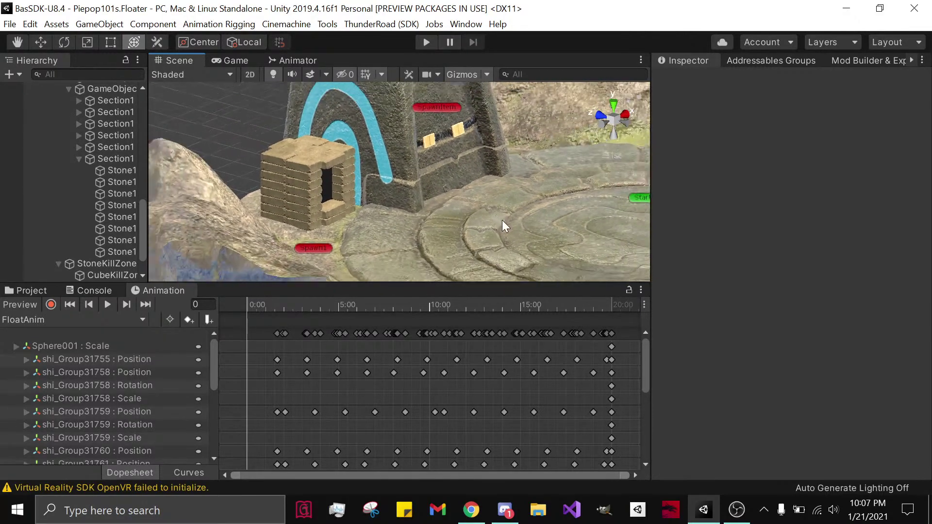
right_click_drag(515, 228, 403, 235)
scroll(375, 226, "up", 7)
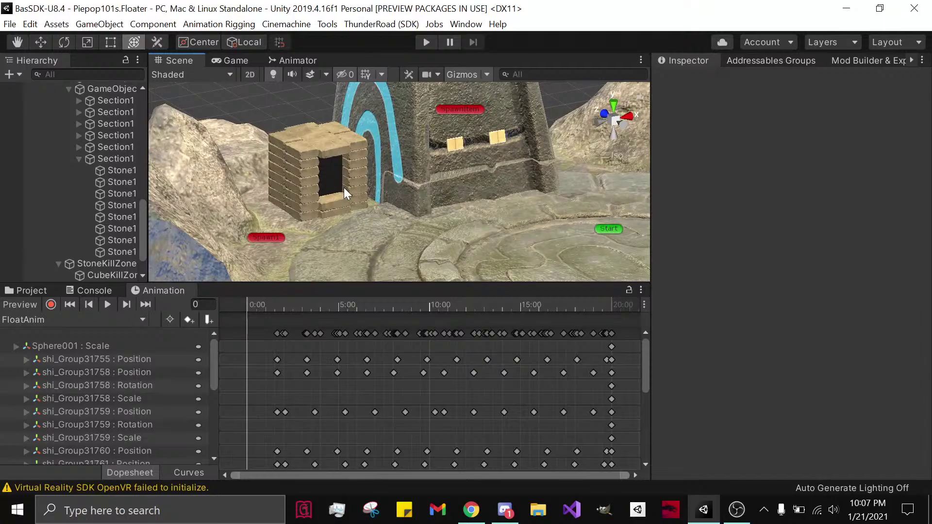
Step: Clear the console messages and return to the Floater folder's files
left_click(32, 291)
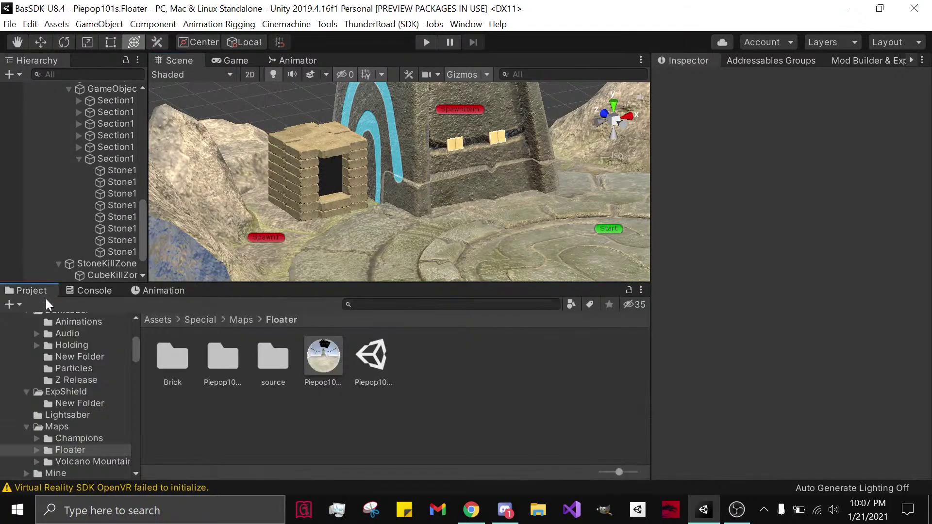
left_click(93, 290)
left_click(12, 304)
left_click(31, 291)
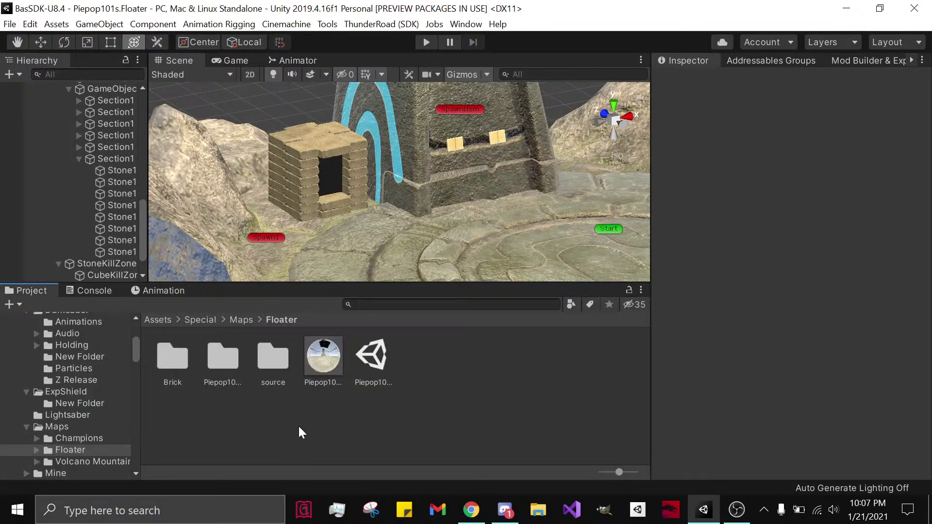
Step: Check the live chat in YouTube Studio, return to Unity, and open the B&S Save scene from the Assets folder
left_click(471, 510)
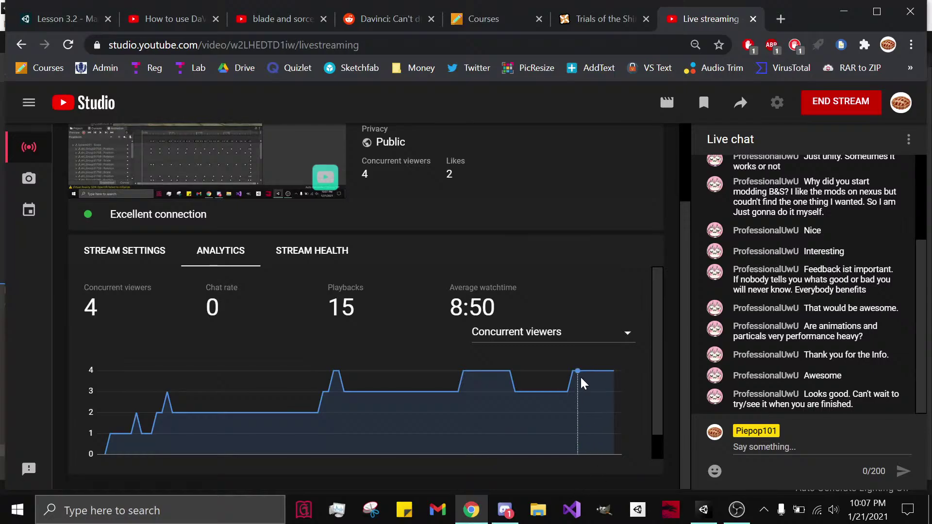
left_click(717, 517)
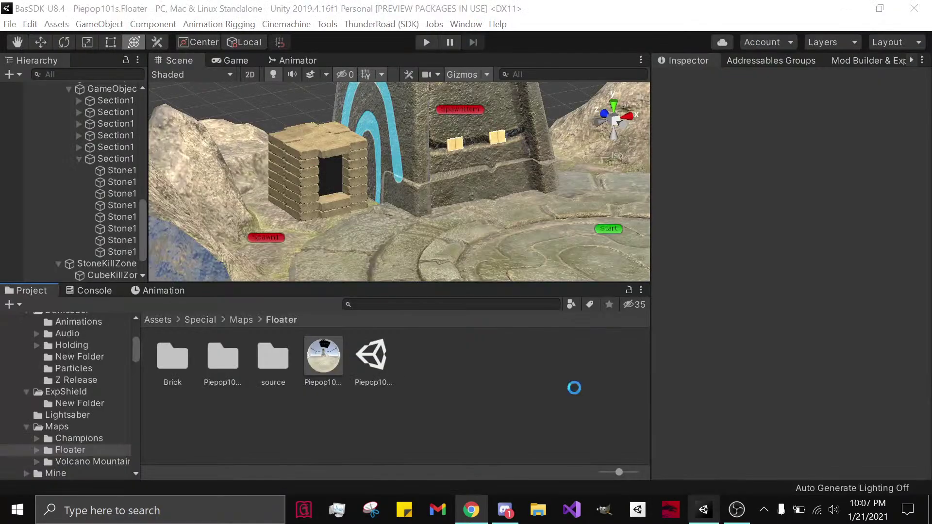
scroll(83, 176, "up", 5)
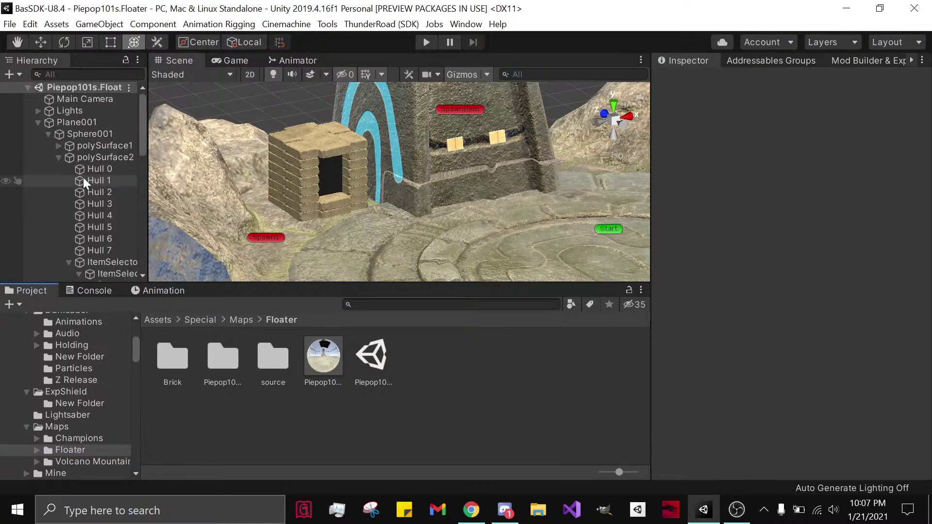
left_click(174, 319)
double_click(519, 358)
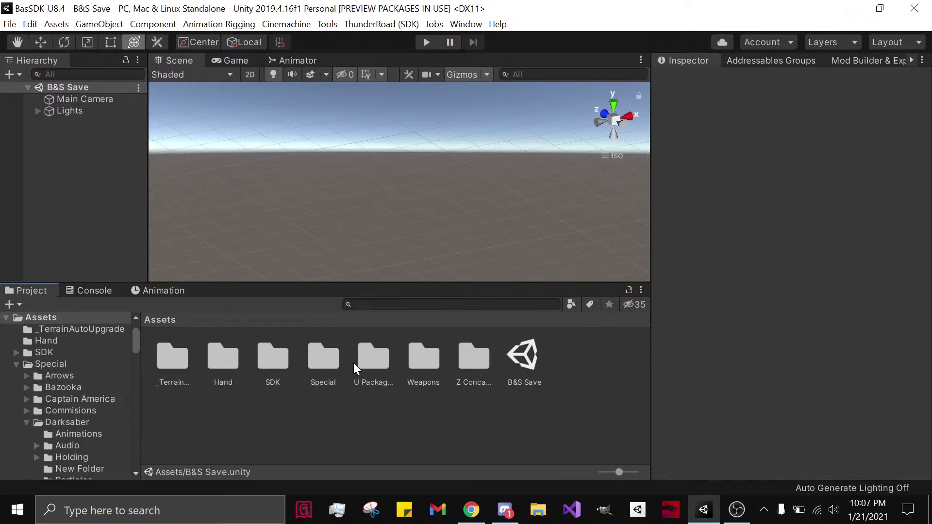
Step: Look into the U Packages folder, check the live chat in YouTube Studio, and go back to the Assets folder in Unity
double_click(369, 358)
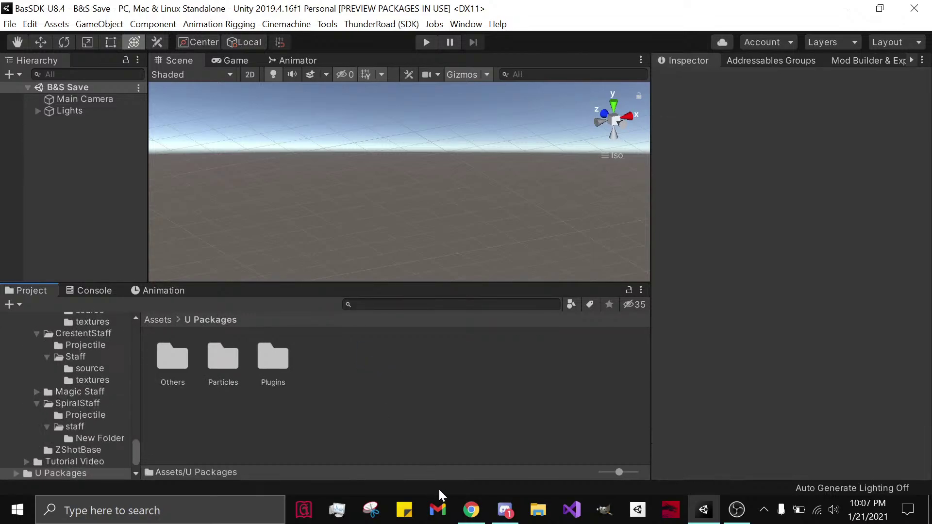
left_click(466, 514)
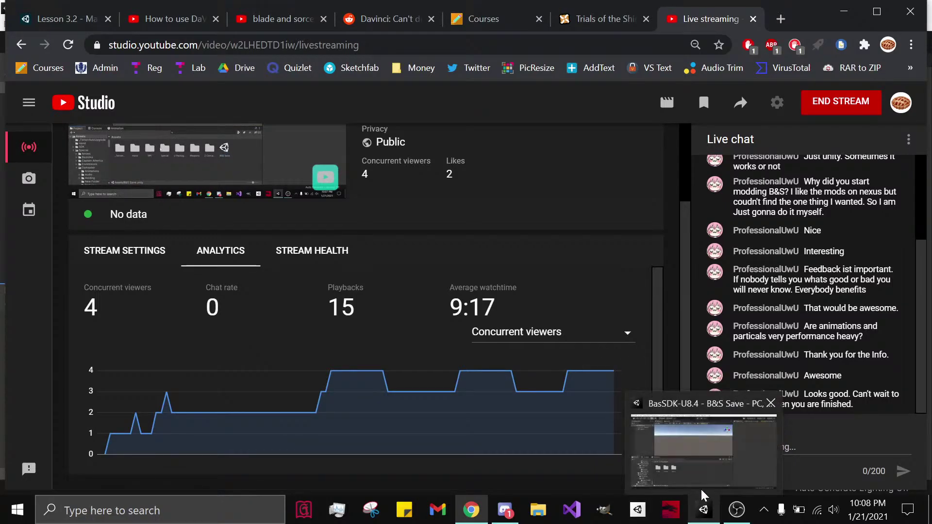
left_click(703, 511)
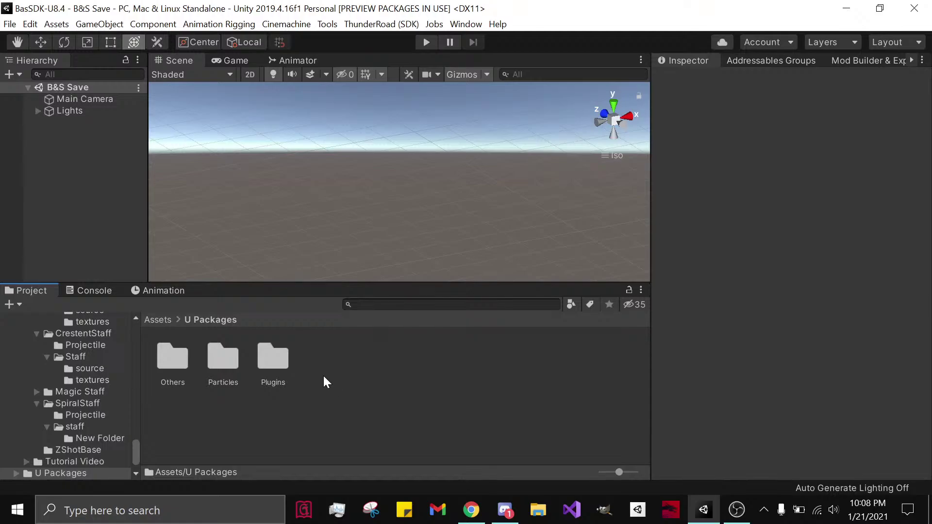
left_click(156, 320)
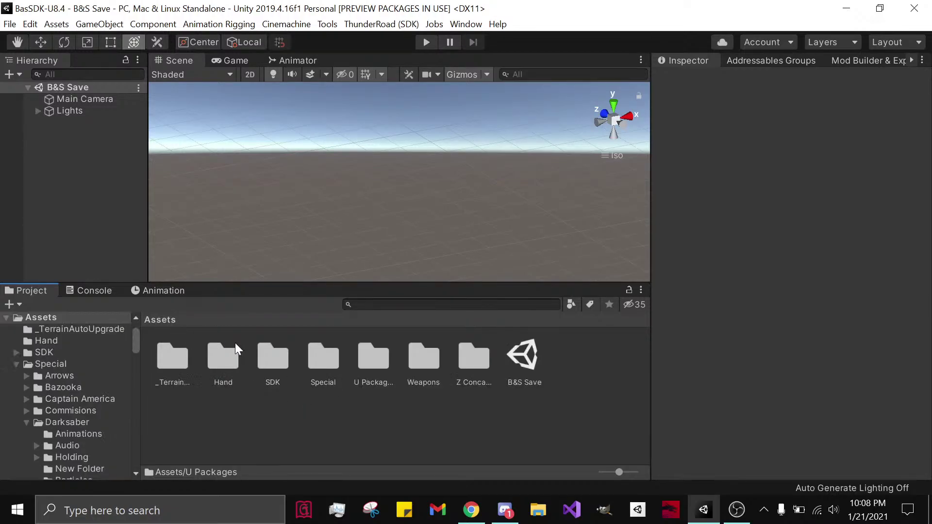
Step: Switch to YouTube Studio twice to look for new live chat messages, returning to Unity each time
left_click(471, 510)
left_click(703, 510)
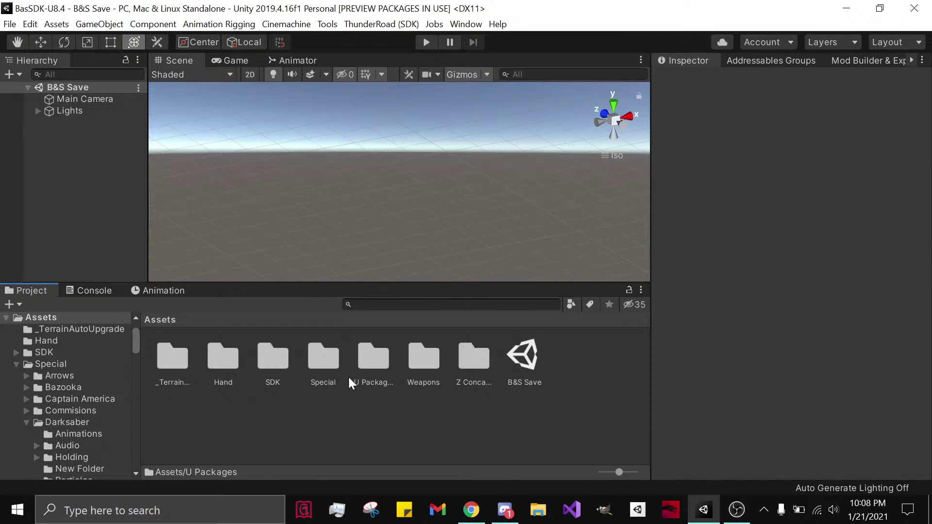
left_click(471, 509)
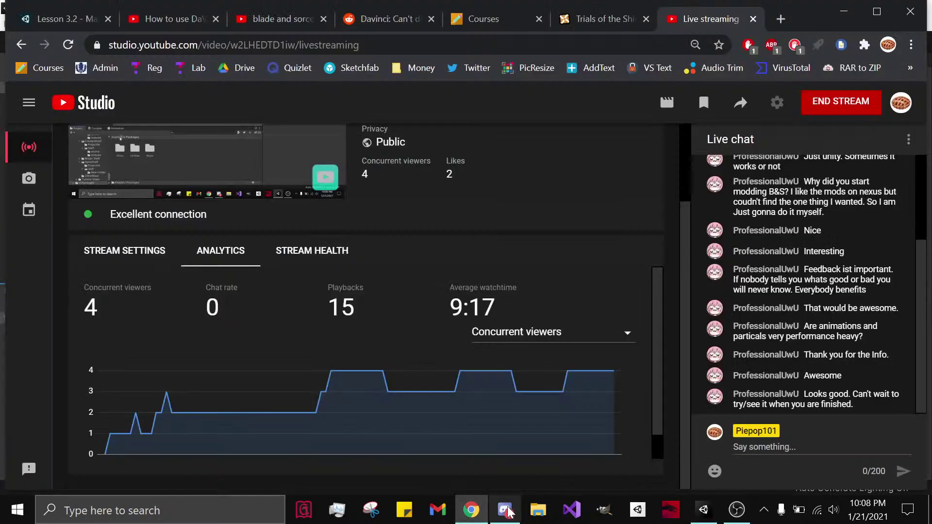
left_click(702, 510)
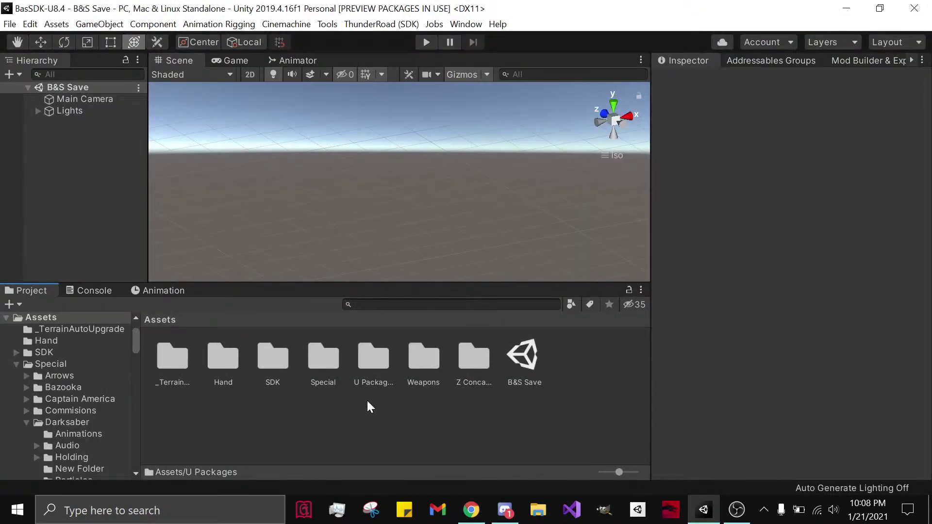
Step: Open the To Do folder inside Weapons to show the planned weapons
double_click(425, 363)
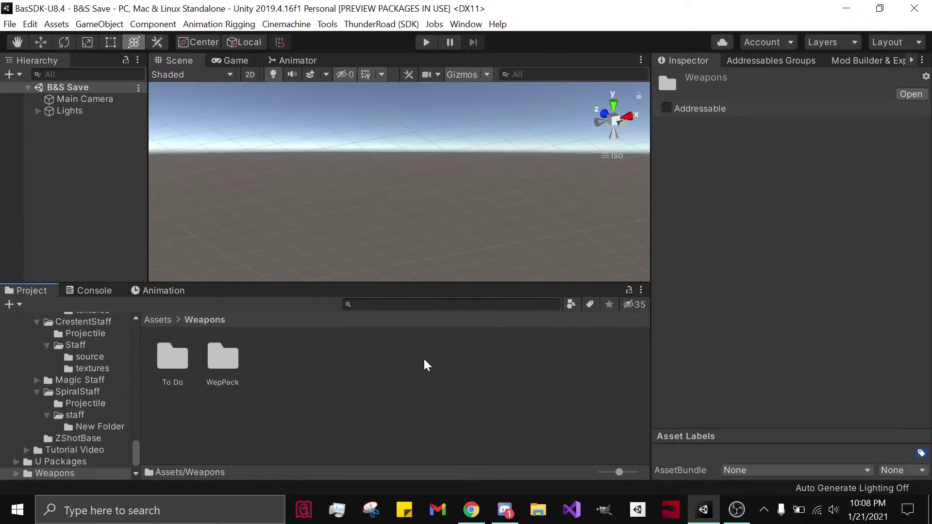
double_click(181, 354)
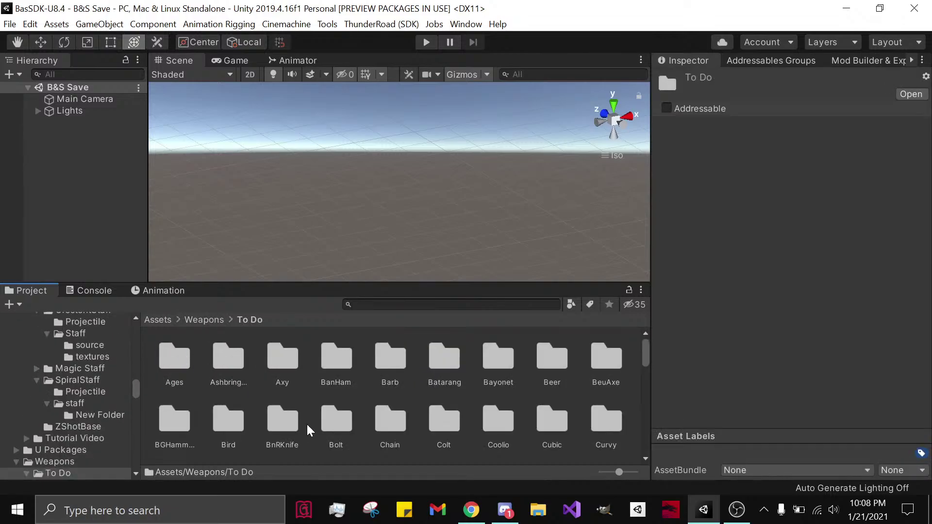
Step: Look through the planned weapons in the To Do folder and open the Hulk folder
scroll(307, 423, "down", 10)
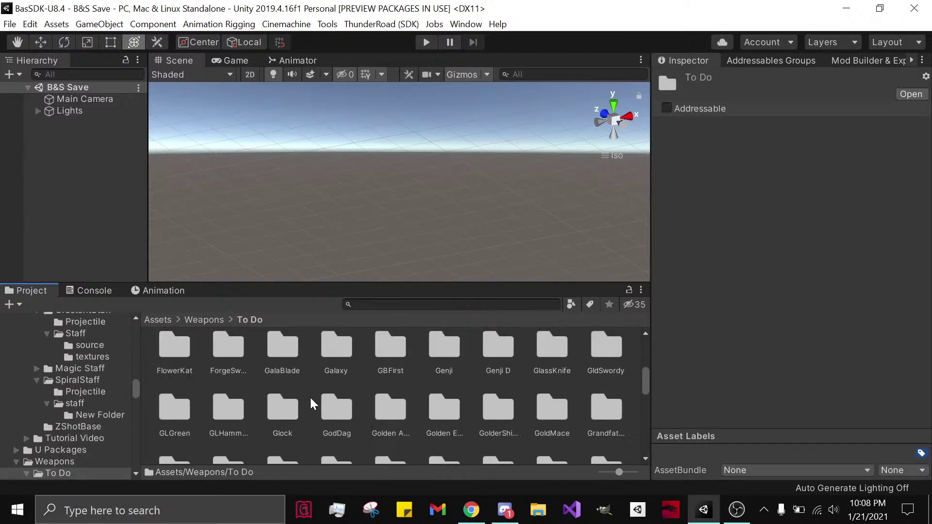
scroll(345, 392, "down", 3)
scroll(345, 392, "up", 2)
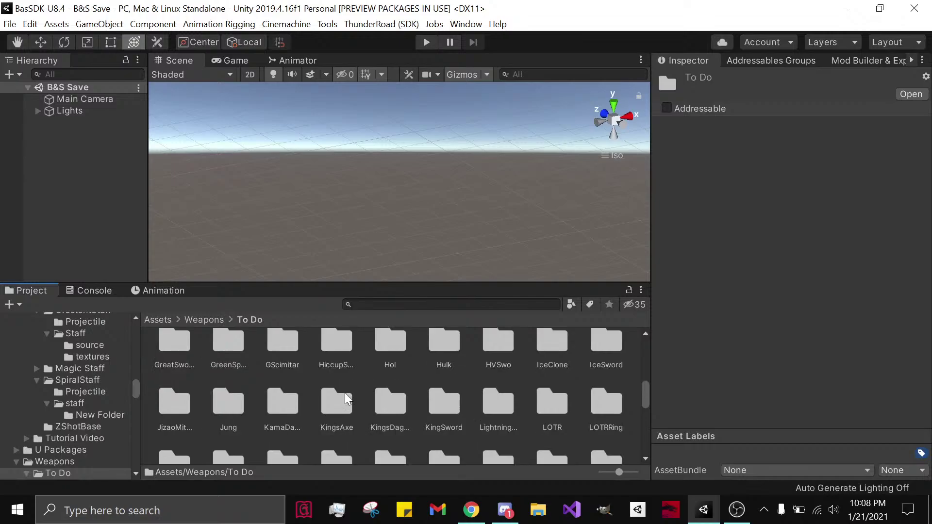
scroll(345, 391, "down", 5)
scroll(344, 394, "down", 10)
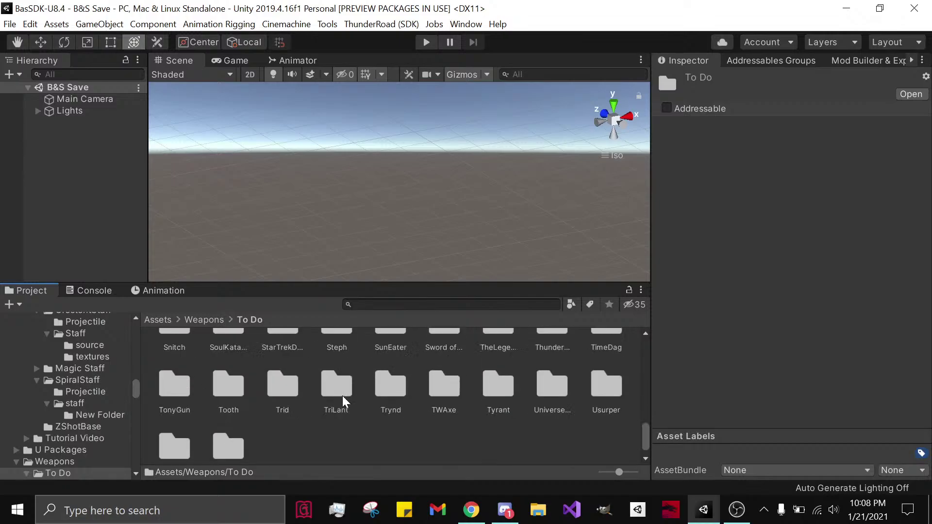
scroll(339, 398, "up", 9)
scroll(337, 404, "up", 5)
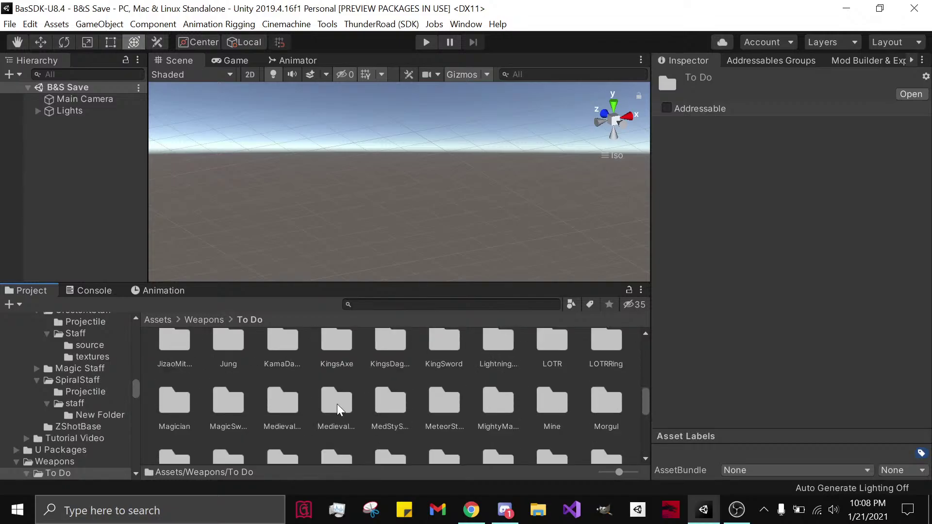
scroll(372, 392, "up", 1)
double_click(442, 364)
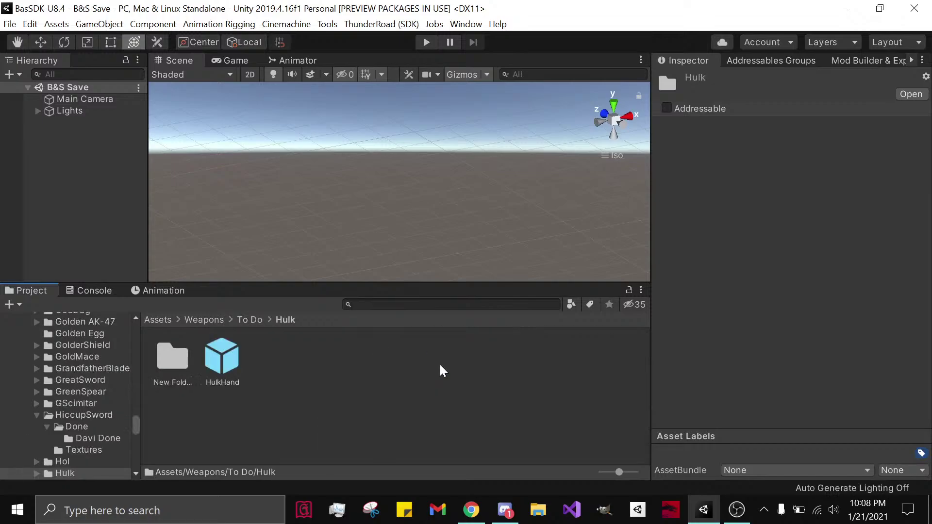
Step: Add the HulkHand prefab to the B&S Save scene, view it up close, and unpack the prefab
left_click_drag(216, 365, 95, 142)
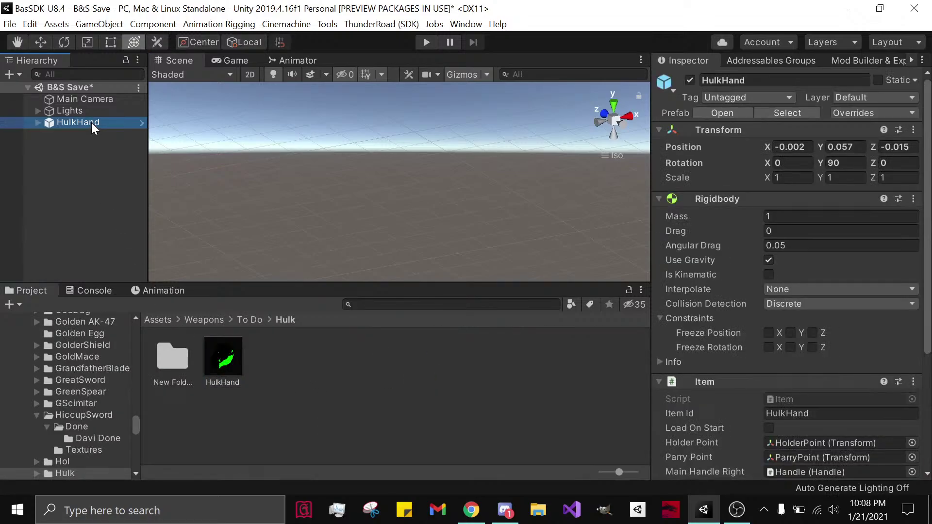
double_click(91, 122)
left_click_drag(350, 235, 557, 221, "alt")
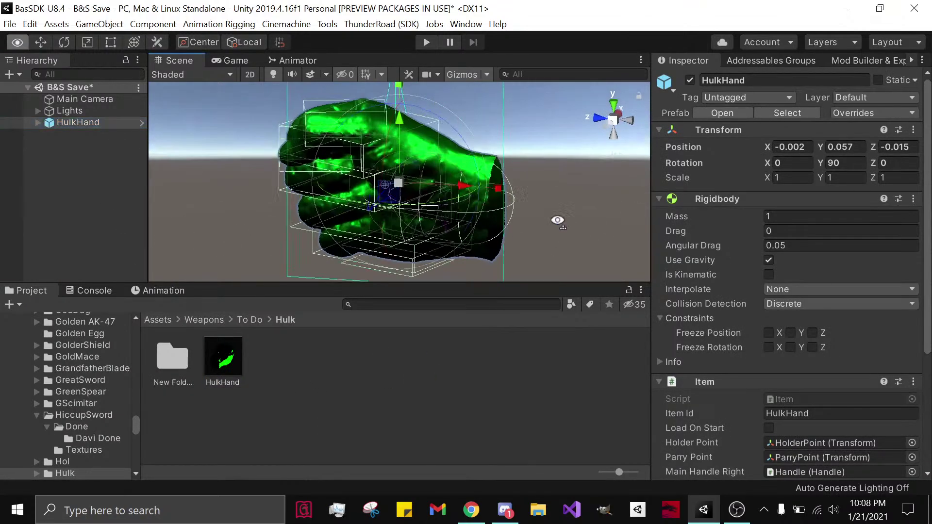
right_click_drag(557, 220, 543, 218)
left_click(544, 217)
scroll(359, 215, "down", 6)
right_click_drag(355, 215, 454, 205)
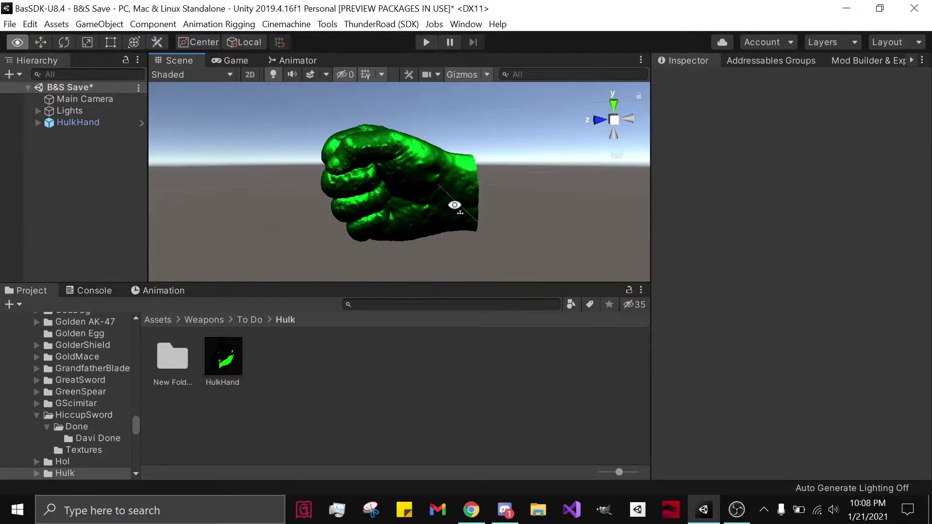
right_click(115, 124)
left_click(157, 229)
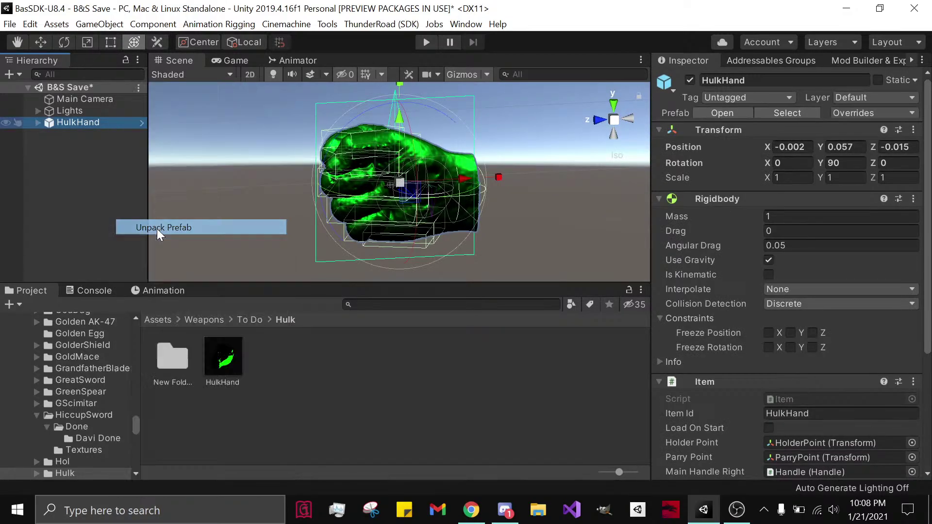
Step: Place the PlayerHand prefab from the Hand folder beside HulkHand to compare their sizes, and delete it from the scene
left_click(197, 319)
left_click(154, 320)
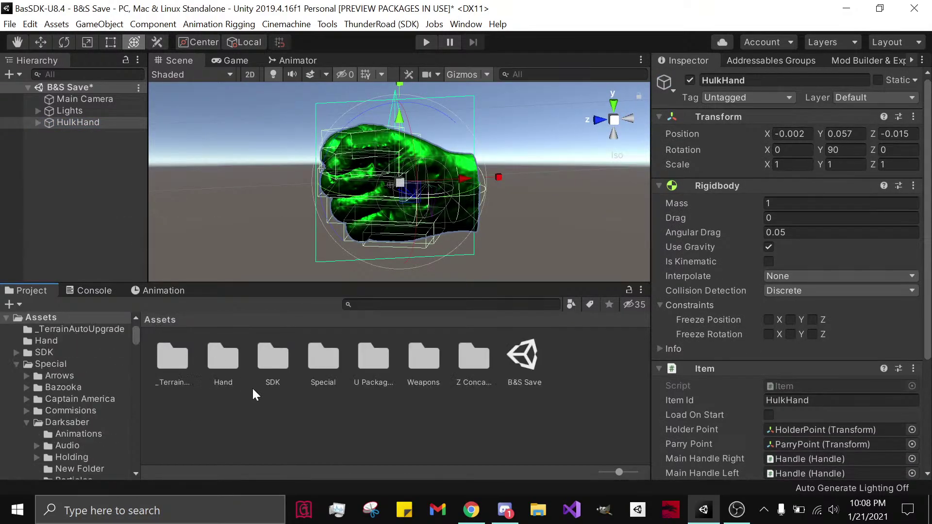
double_click(231, 365)
left_click_drag(230, 369, 106, 243)
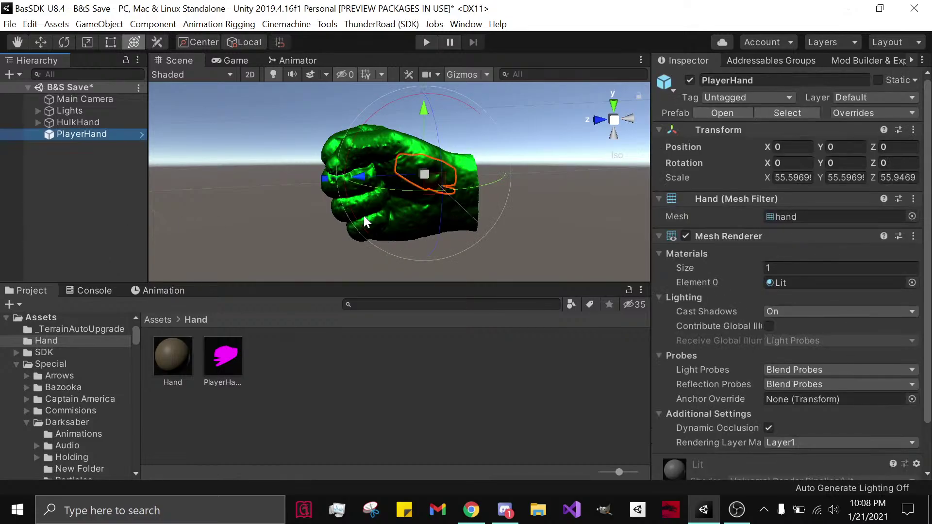
left_click_drag(360, 176, 509, 199)
left_click_drag(481, 97, 494, 132, "alt")
right_click(116, 138)
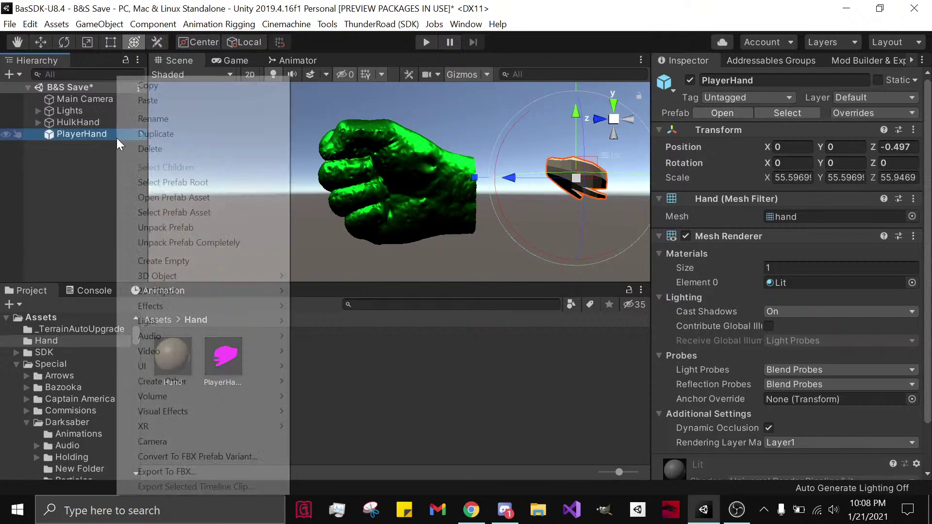
left_click(124, 150)
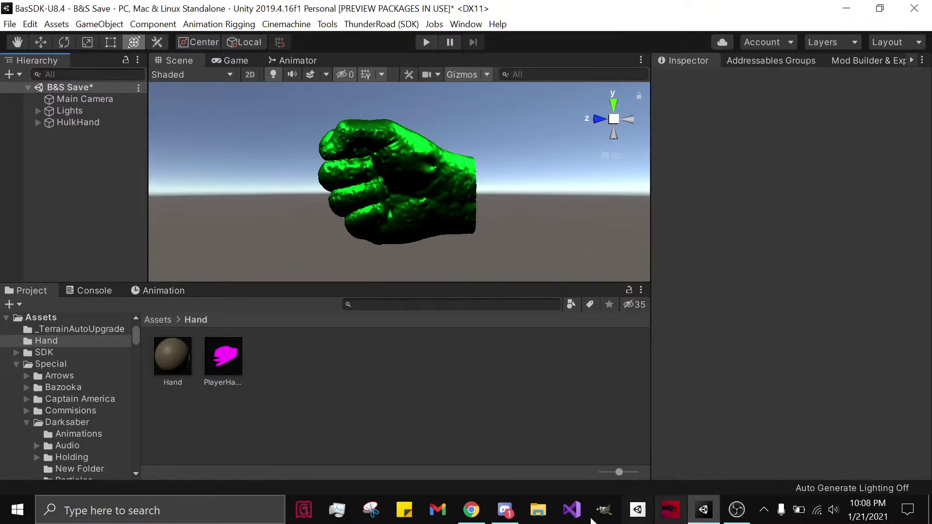
Step: Check the live chat in YouTube Studio for new questions and return to the project assets in Unity
left_click(458, 512)
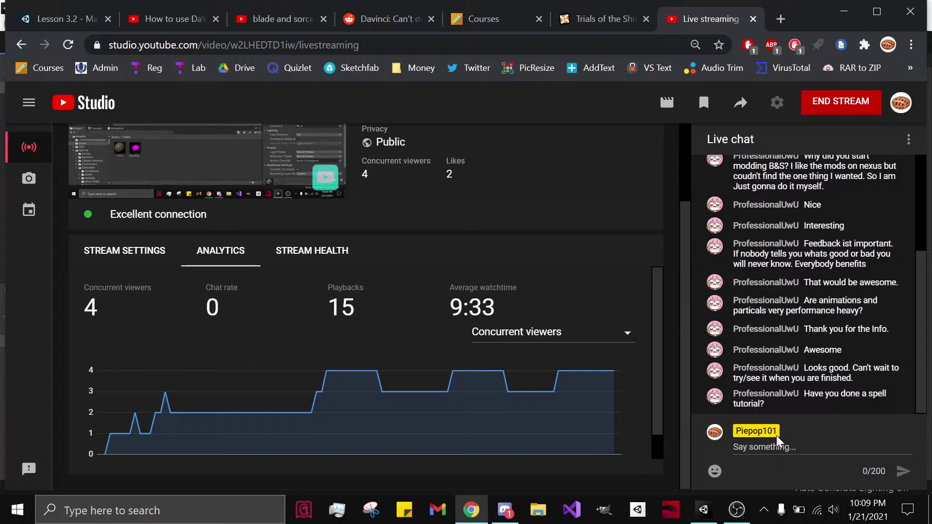
left_click(703, 510)
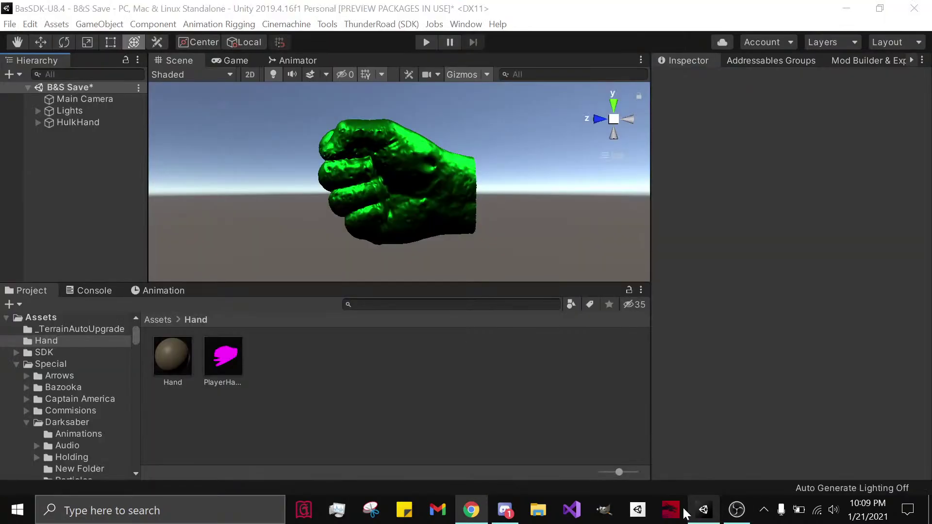
left_click(77, 291)
left_click(30, 290)
Step: Expand HulkHand, set the Metallic Map of its Group_Global mesh material to 0.9, and save the scene
left_click(69, 121)
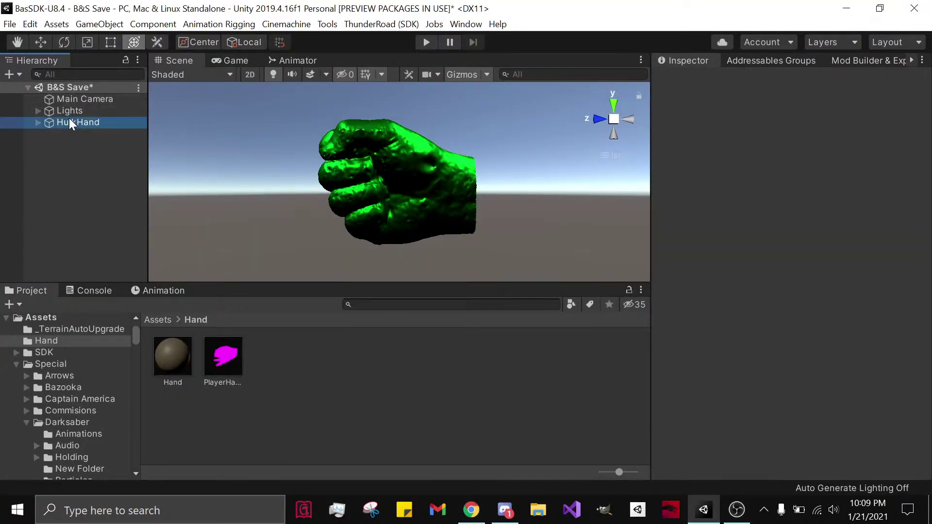
left_click(38, 122)
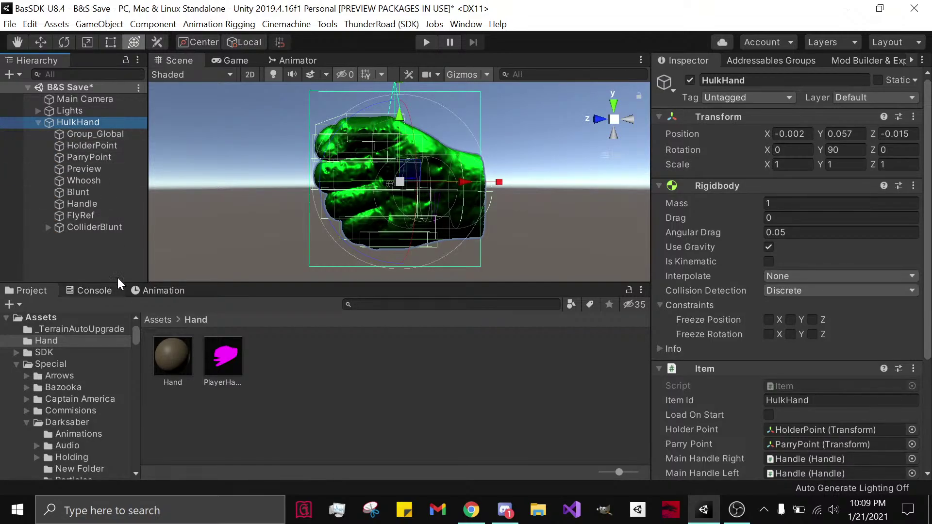
left_click(86, 231)
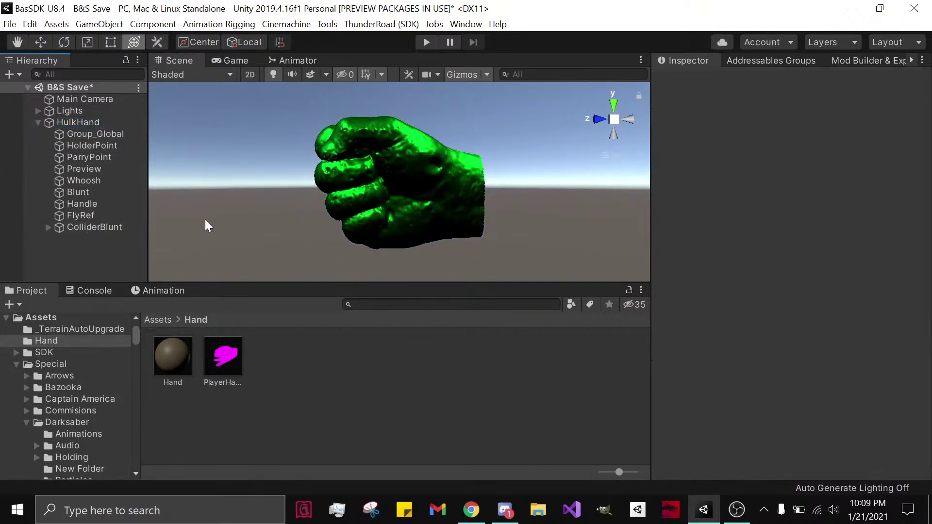
left_click_drag(412, 256, 210, 250, "alt")
left_click(341, 200)
scroll(784, 364, "down", 3)
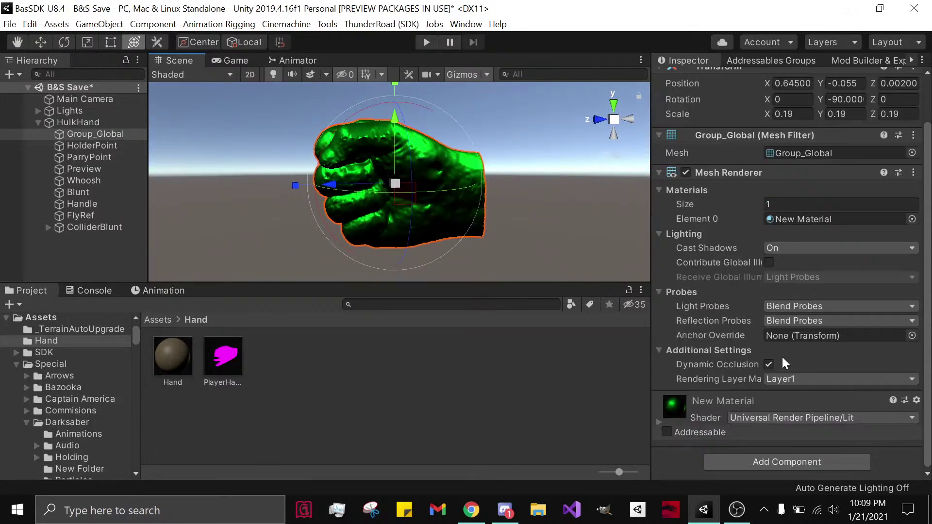
left_click(732, 407)
scroll(764, 408, "down", 3)
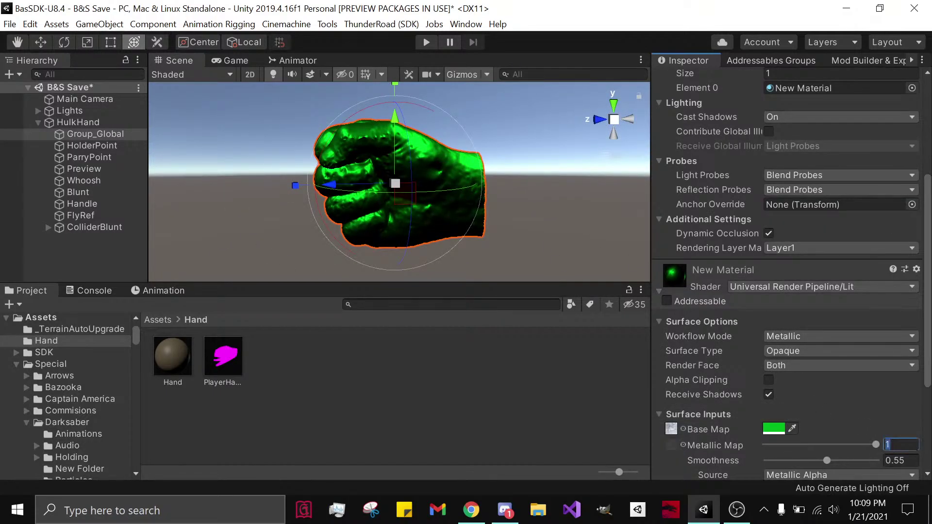
type(".9")
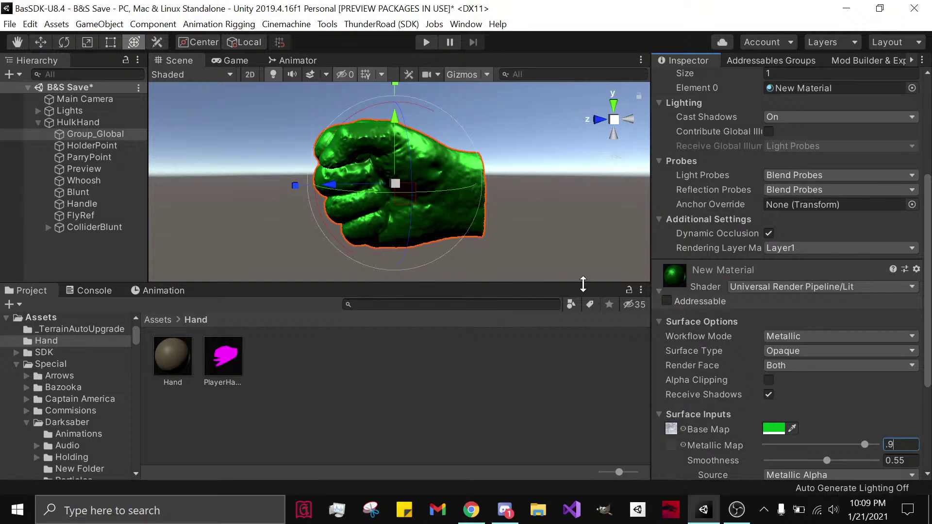
key("ctrl+s")
Step: Switch to YouTube Studio to read the latest chat message and come back to the Unity scene
left_click(470, 510)
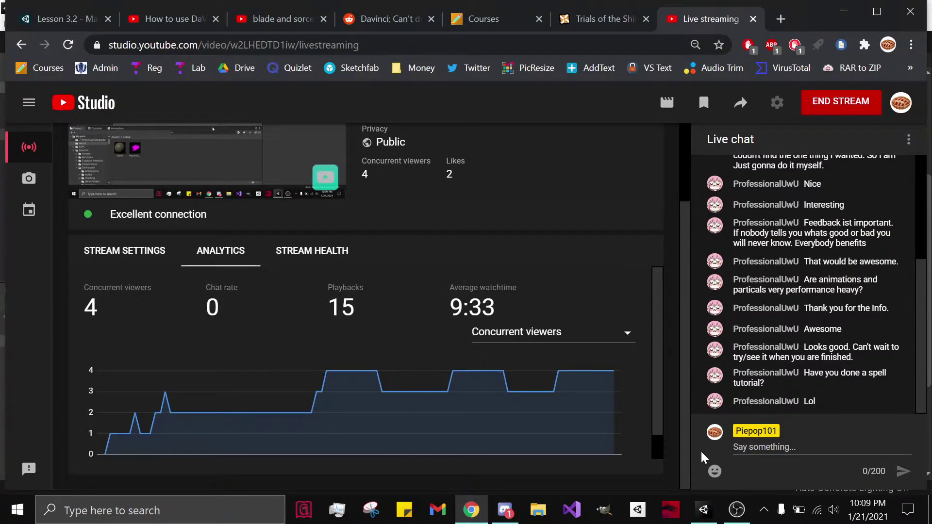
left_click(703, 510)
left_click(111, 243)
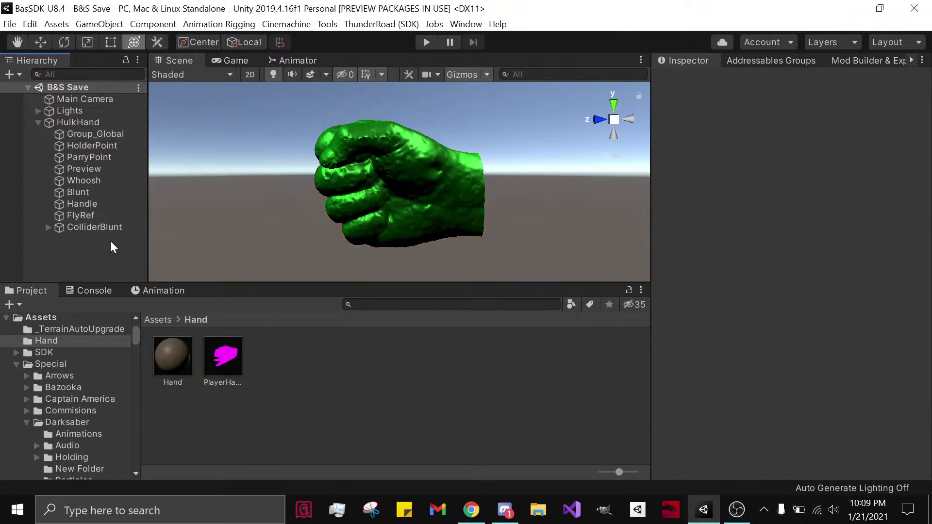
Step: View the FlyRef object, and set HulkHand's position to 0, 0, 0
left_click(95, 215)
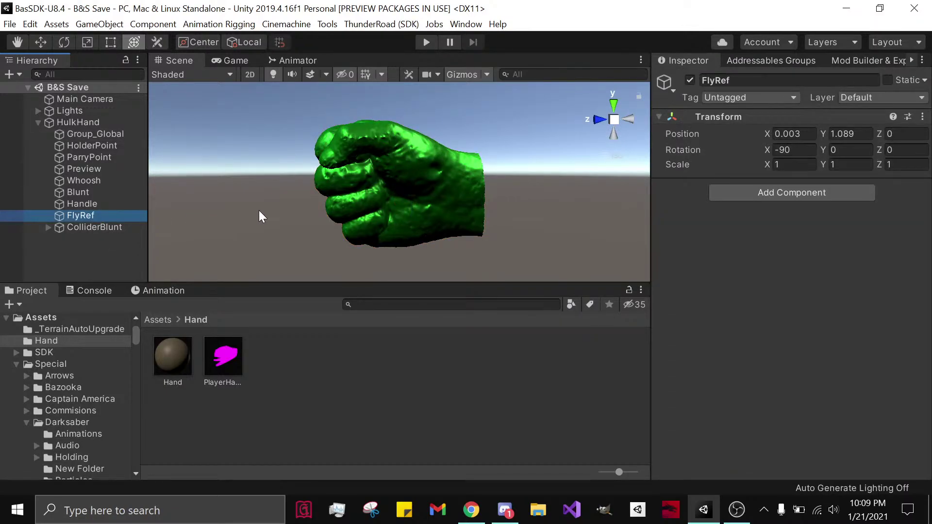
scroll(262, 216, "down", 6)
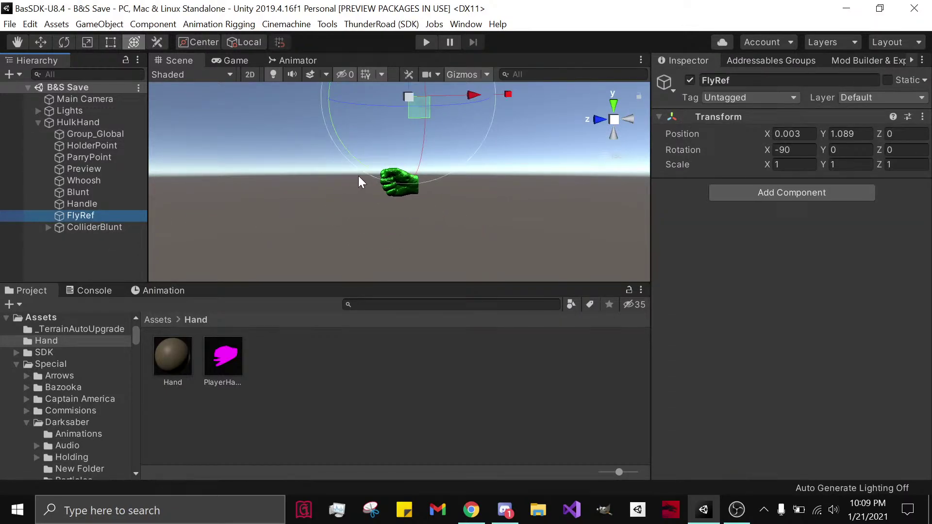
double_click(83, 123)
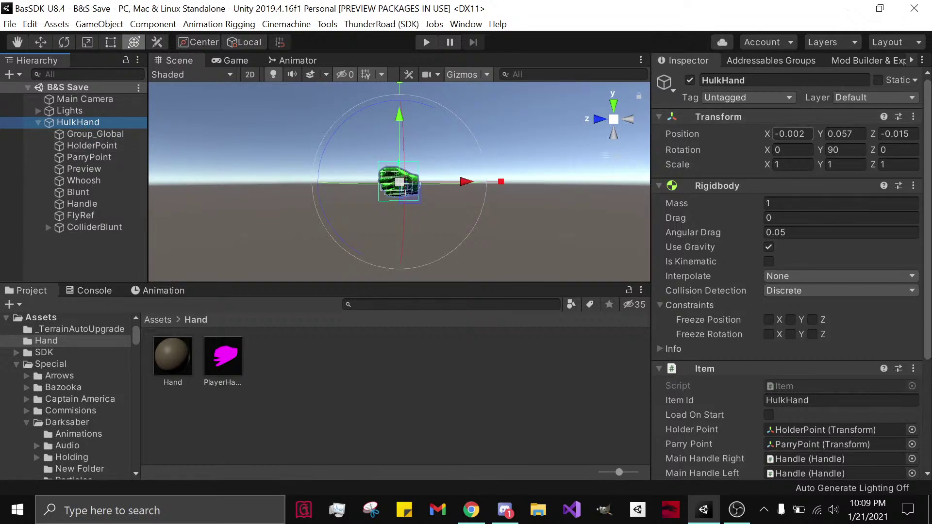
left_click(790, 133)
type("0")
key("Tab")
type("0")
key("Tab")
type("0")
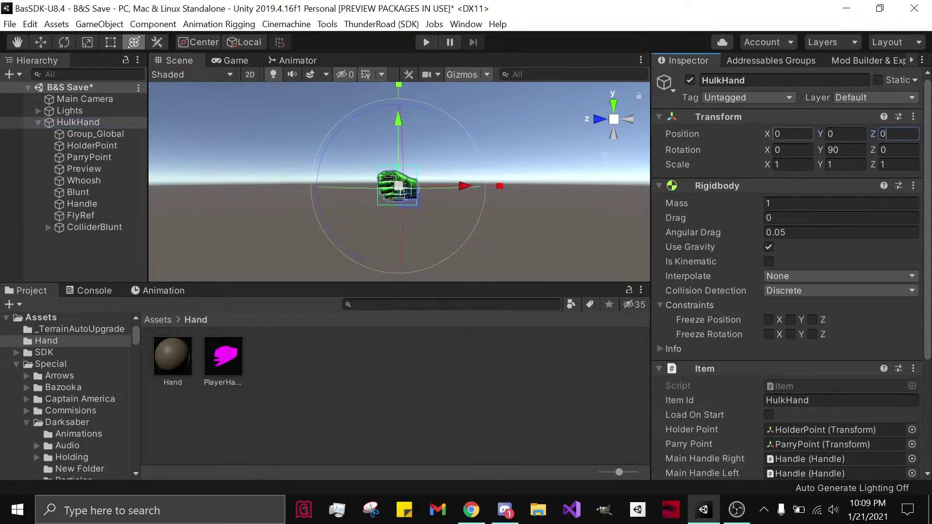
Step: Inspect the FlyRef, ColliderBlunt, Handle, Blunt and Whoosh objects of HulkHand from different angles
left_click(88, 215)
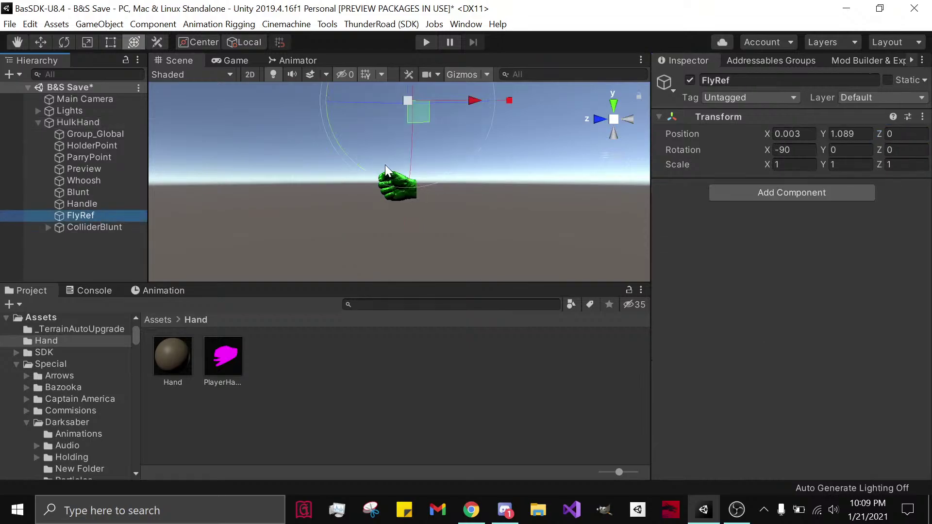
left_click_drag(395, 95, 630, 217)
left_click(119, 226)
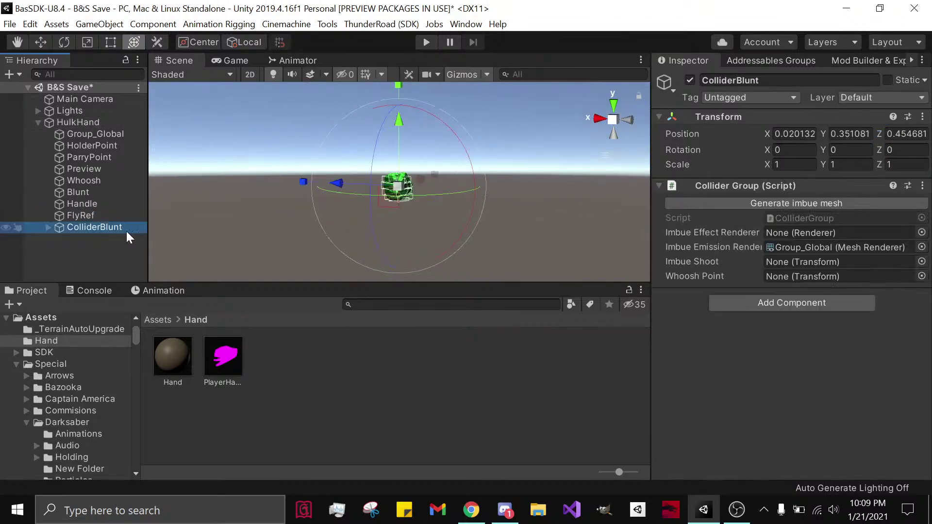
left_click_drag(291, 195, 258, 193, "alt")
left_click(123, 205)
left_click_drag(160, 199, 308, 206, "alt")
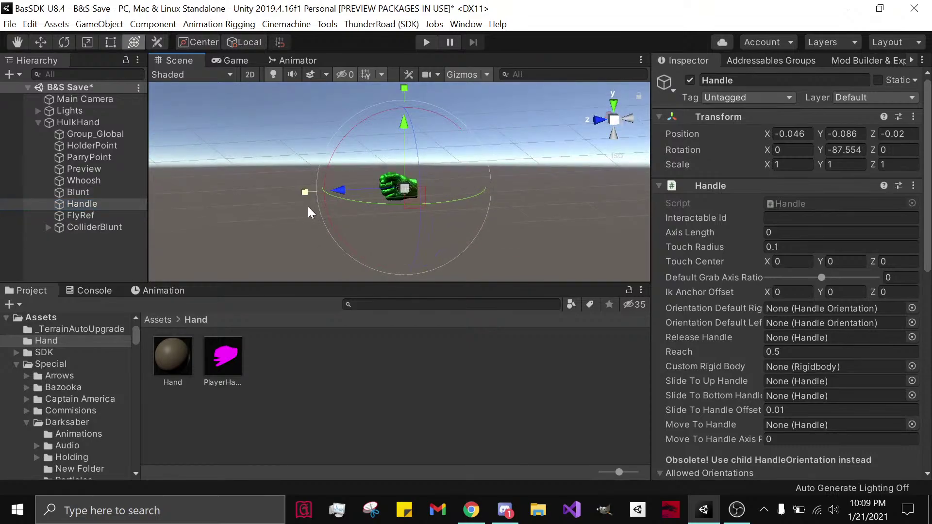
scroll(383, 207, "up", 3)
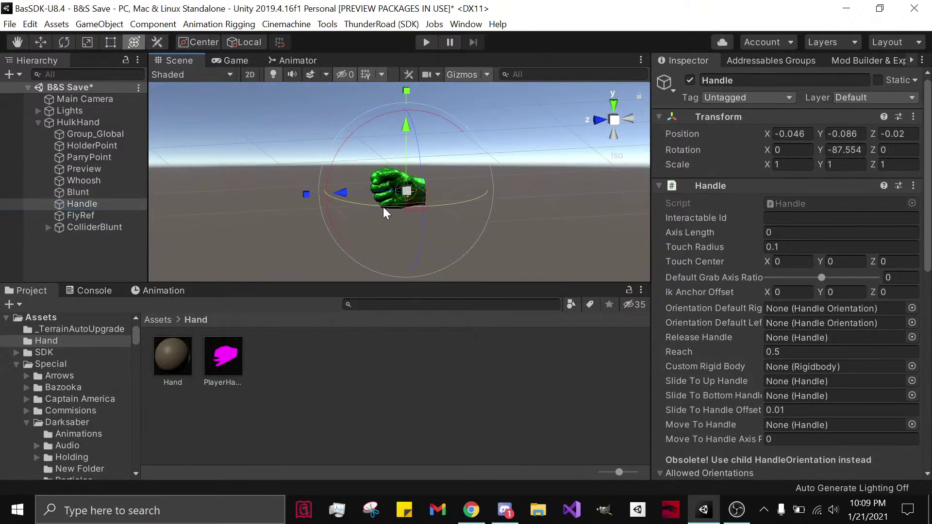
left_click(71, 191)
left_click(79, 181)
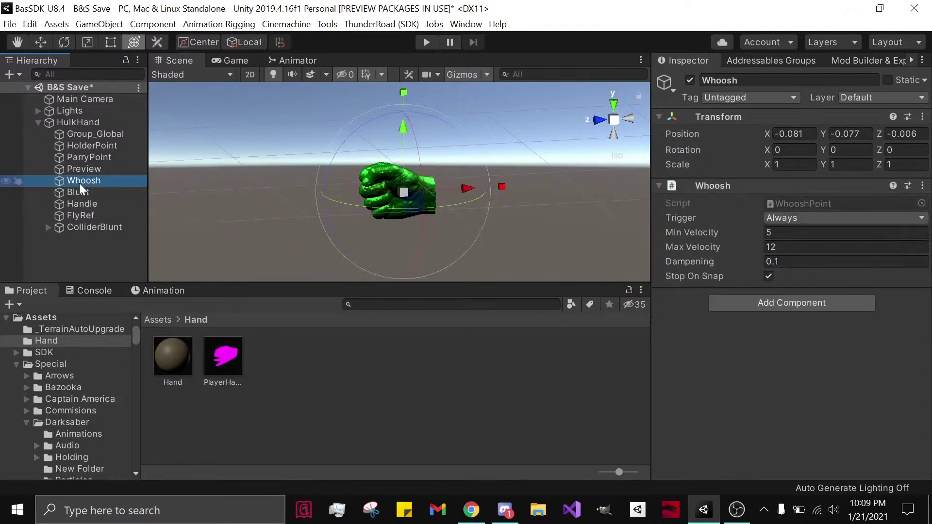
Step: Examine HulkHand's ColliderBlunt group up close and expand it to show its Hilt colliders
left_click(86, 225)
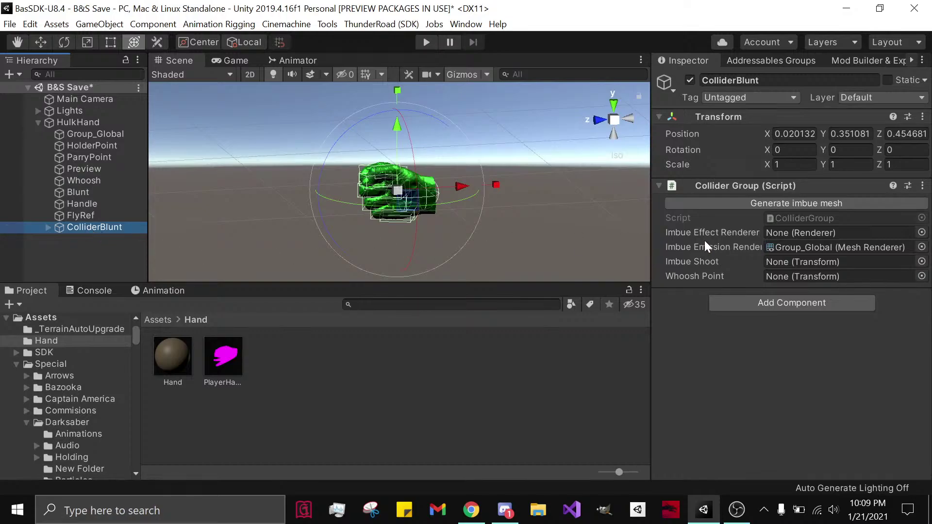
scroll(360, 236, "up", 4)
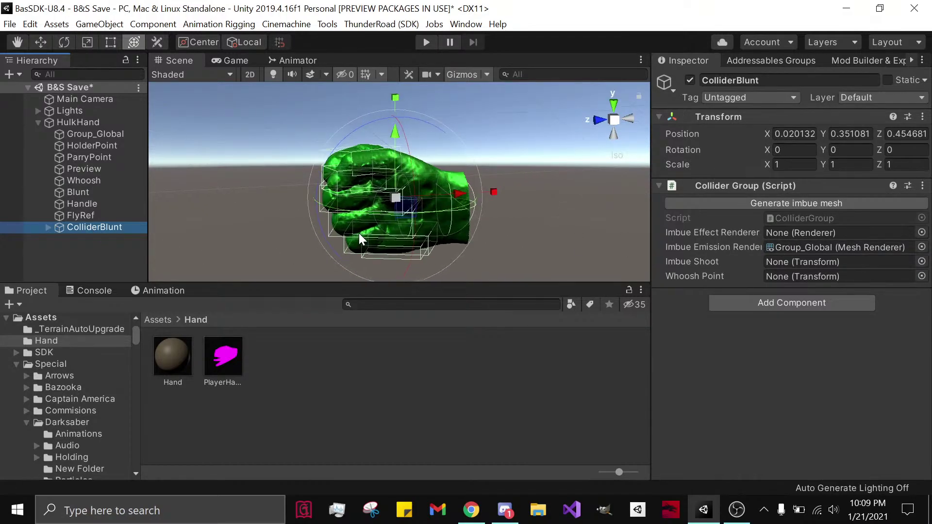
left_click(48, 228)
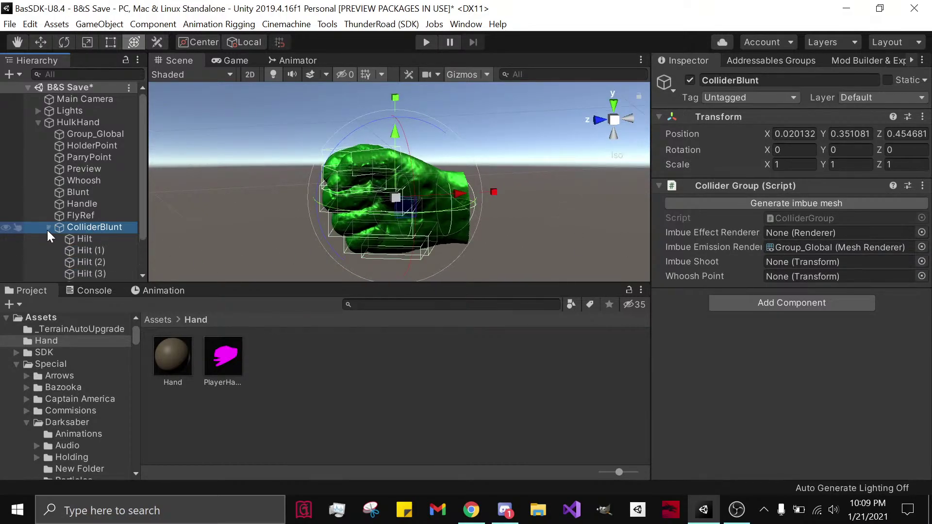
Step: Try red and then white as the emission colour of Group_Global's material on the hulk hand
left_click(48, 229)
left_click(74, 134)
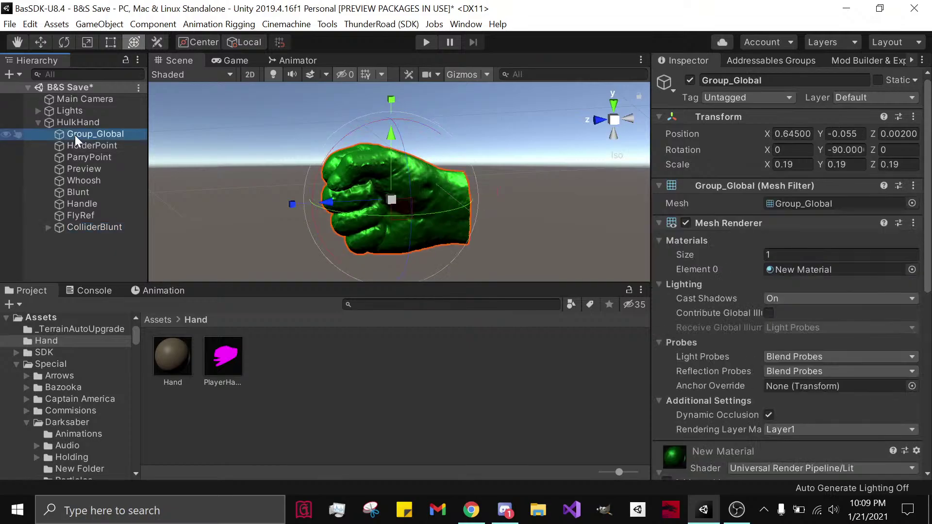
scroll(760, 342, "down", 10)
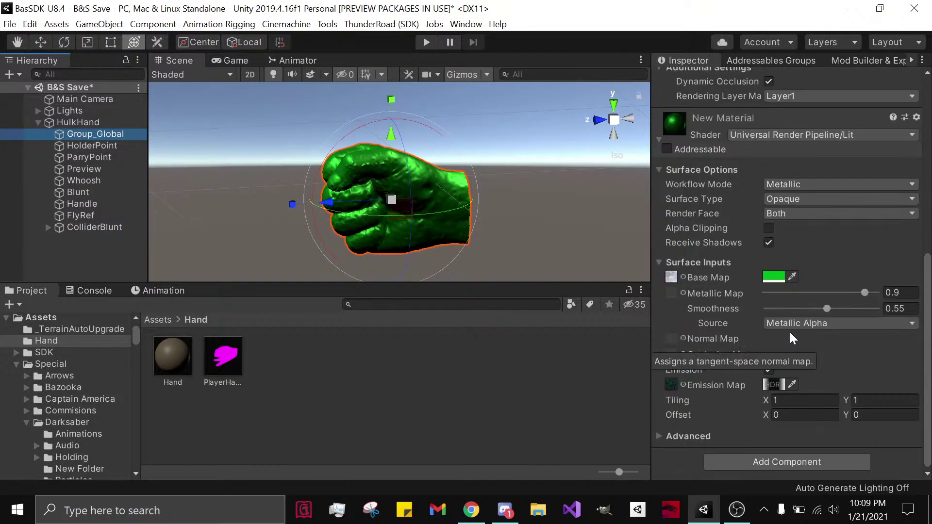
left_click(779, 386)
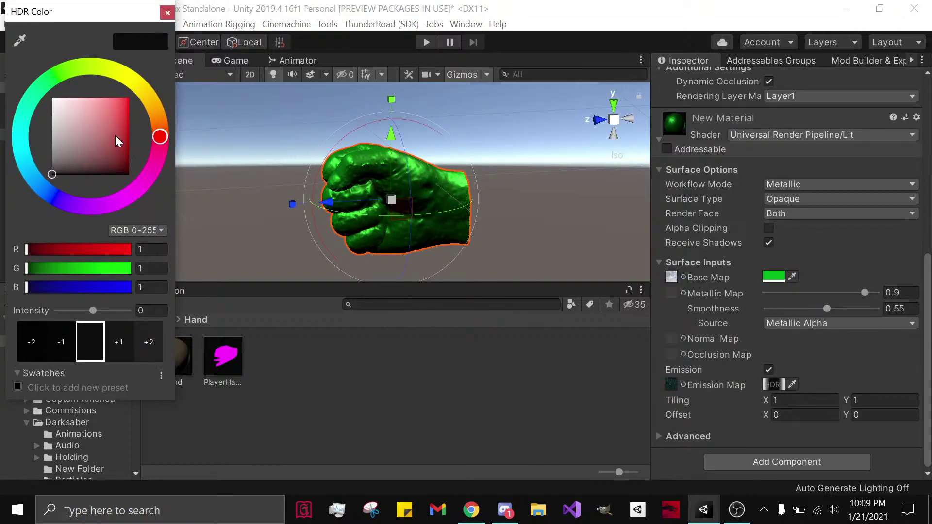
left_click_drag(115, 137, 233, 4)
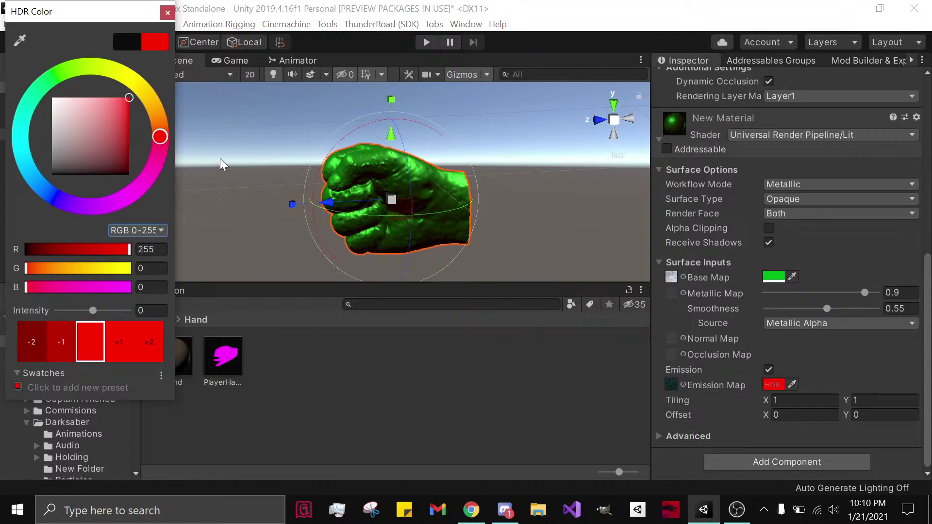
left_click_drag(117, 104, 52, 97)
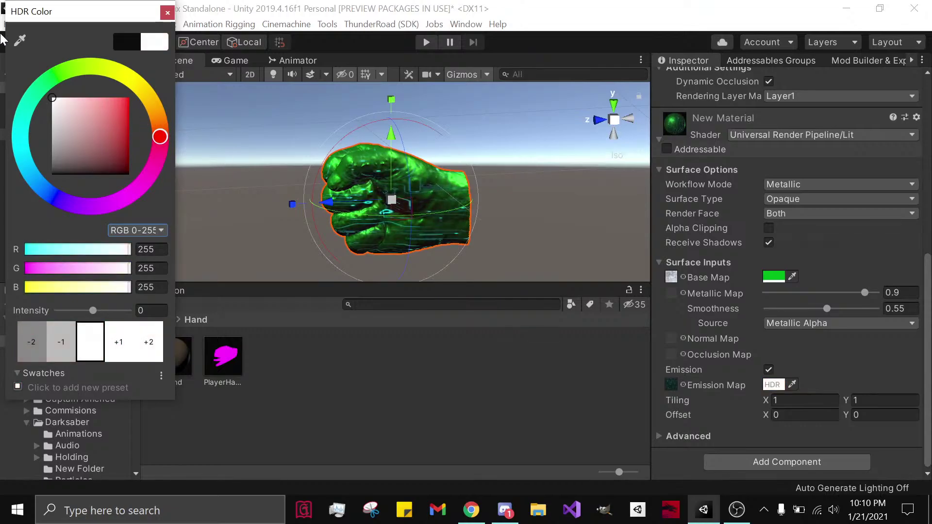
left_click(318, 197)
left_click_drag(337, 123, 278, 193, "alt")
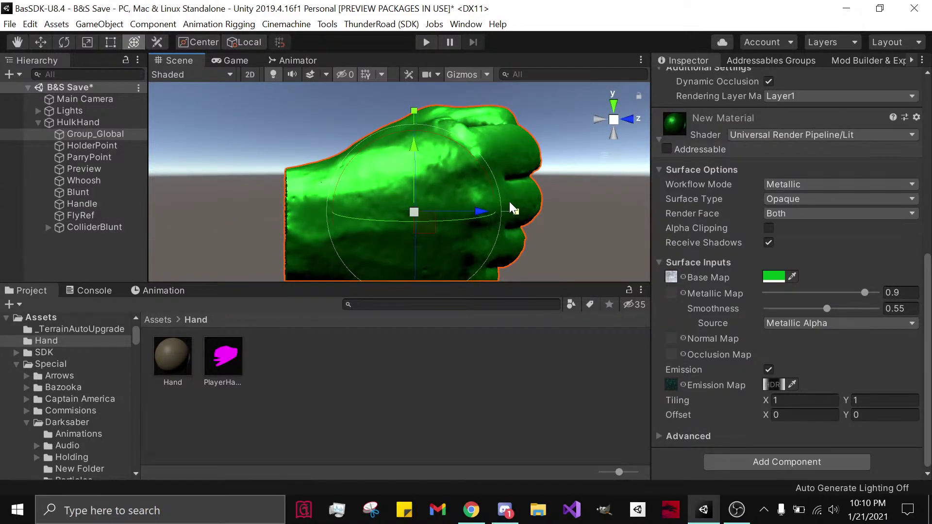
Step: Save the scene, select HulkHand and search the project assets for "hulk"
key("ctrl+s")
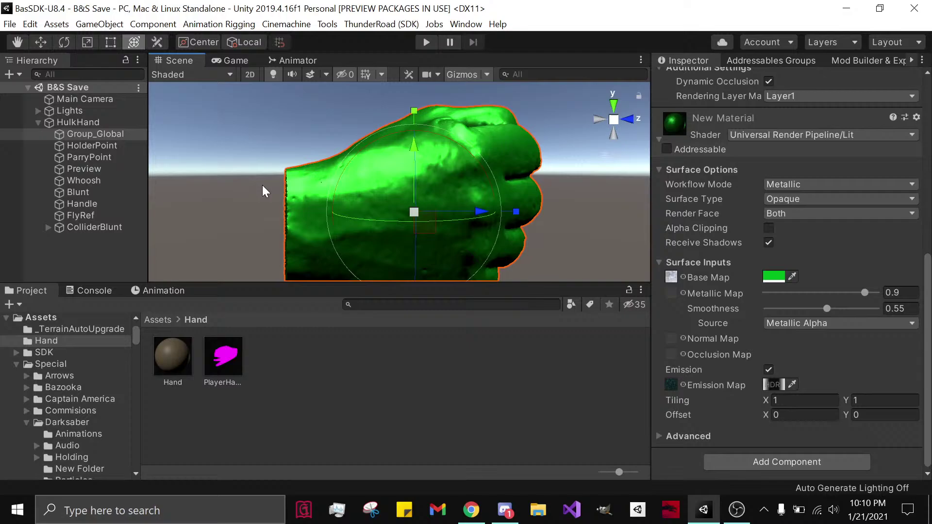
left_click(86, 122)
left_click(159, 320)
left_click(378, 304)
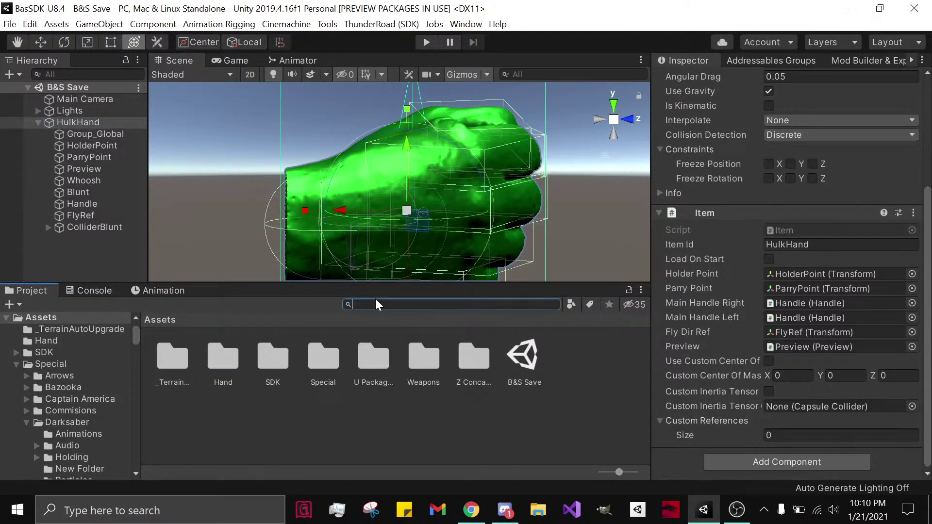
type("hank")
key("BackSpace")
key("BackSpace")
key("BackSpace")
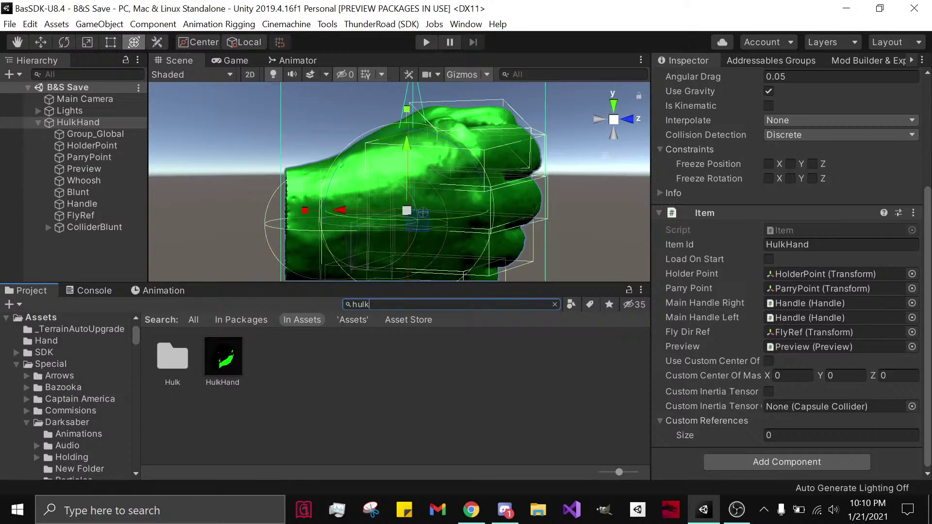
Step: Switch to YouTube Studio to check the live chat and return to the Unity scene
left_click(470, 510)
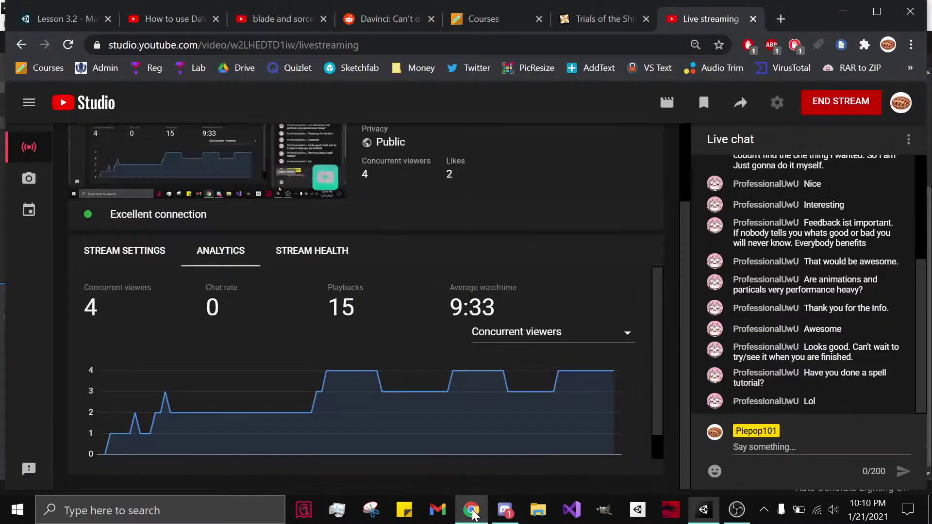
left_click(703, 510)
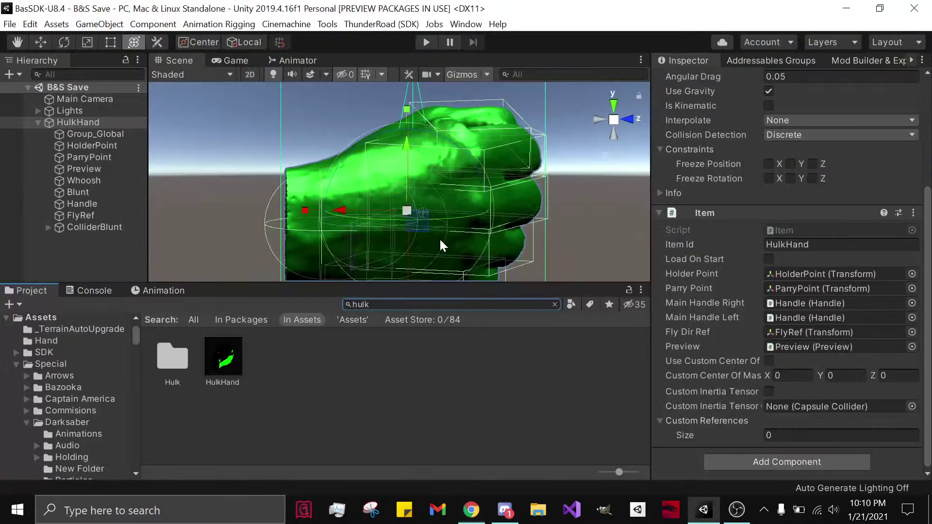
scroll(758, 204, "up", 5)
Step: Create a new Packed Assets group in the Addressables groups and rename it Hulk Handz
left_click(771, 60)
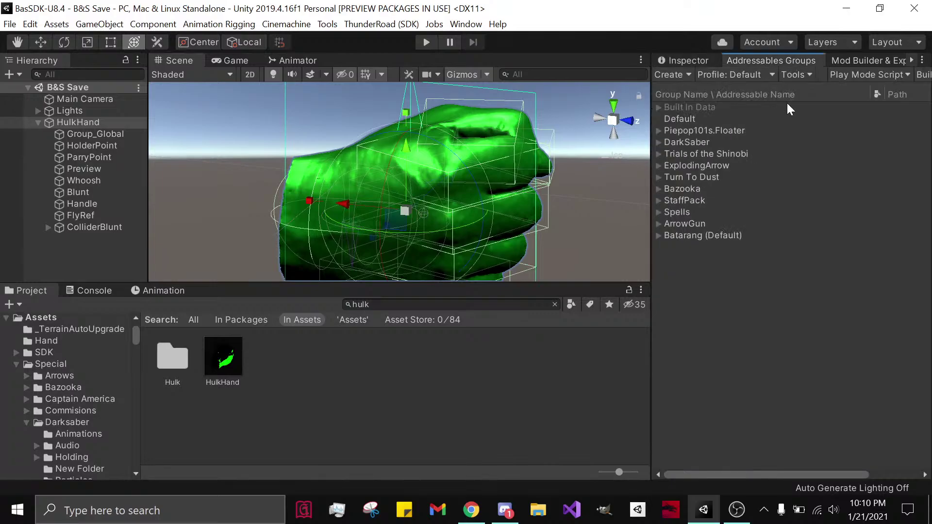
right_click(743, 308)
mouse_move(757, 313)
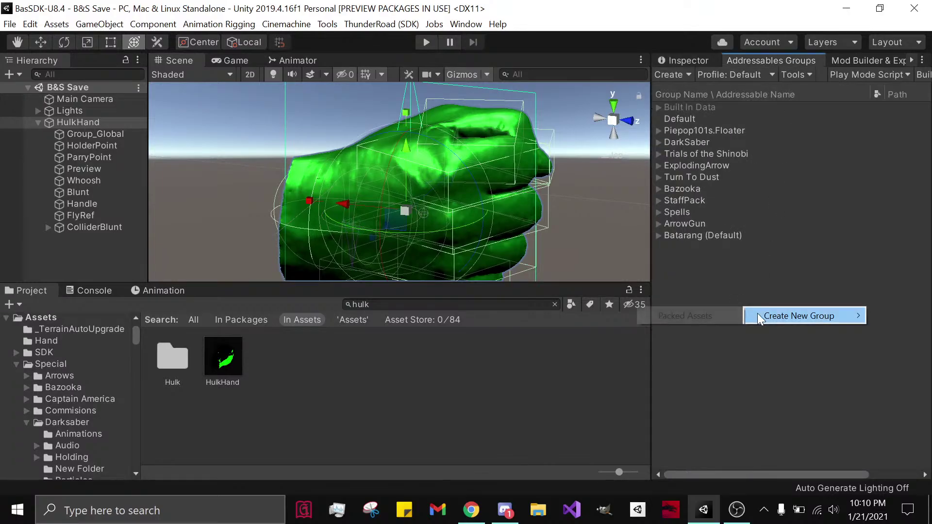
left_click(704, 317)
right_click(703, 249)
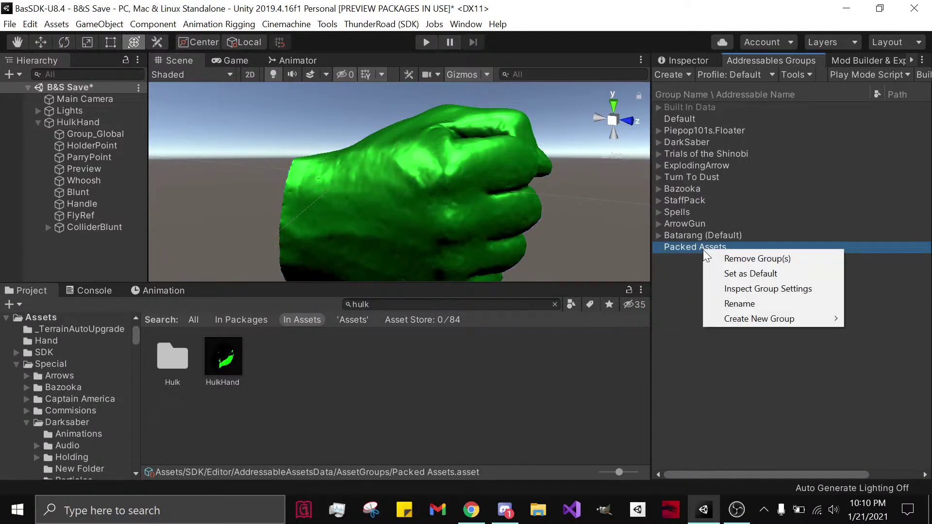
left_click(736, 301)
type("Hulk ")
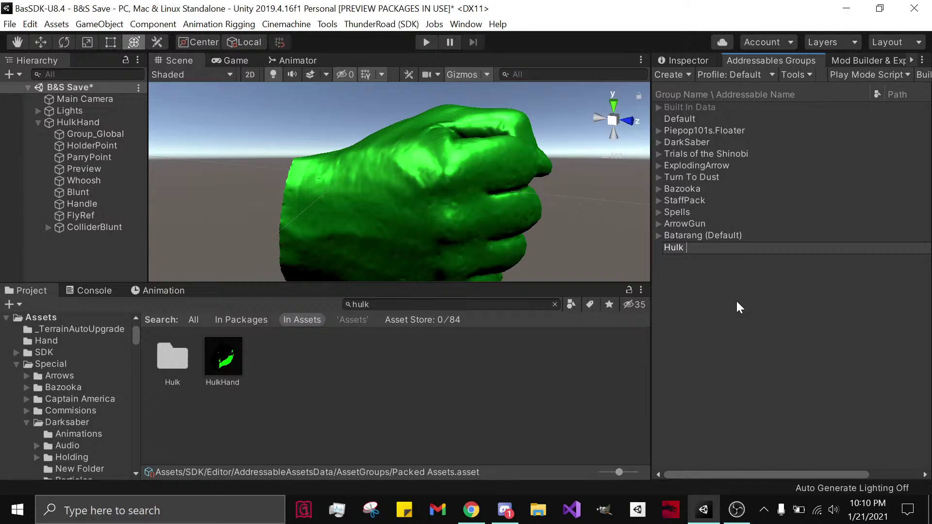
type("Handz")
key("Return")
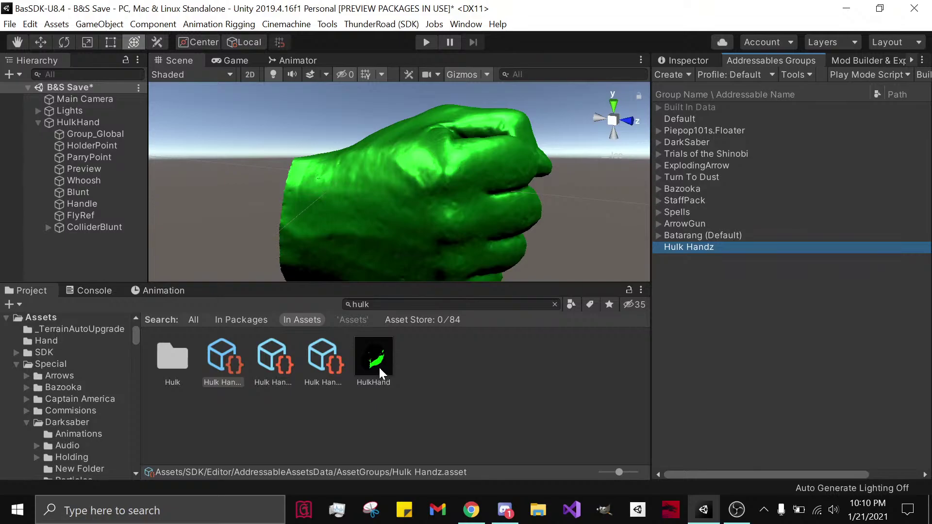
Step: Clear the asset search and browse the weapon folders inside Assets/Weapons/To Do
left_click(555, 304)
left_click(228, 368)
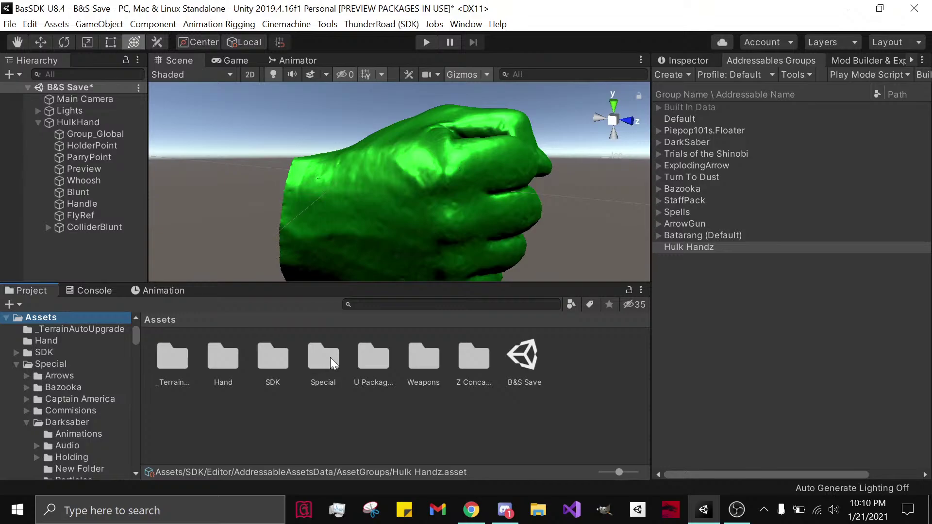
double_click(420, 357)
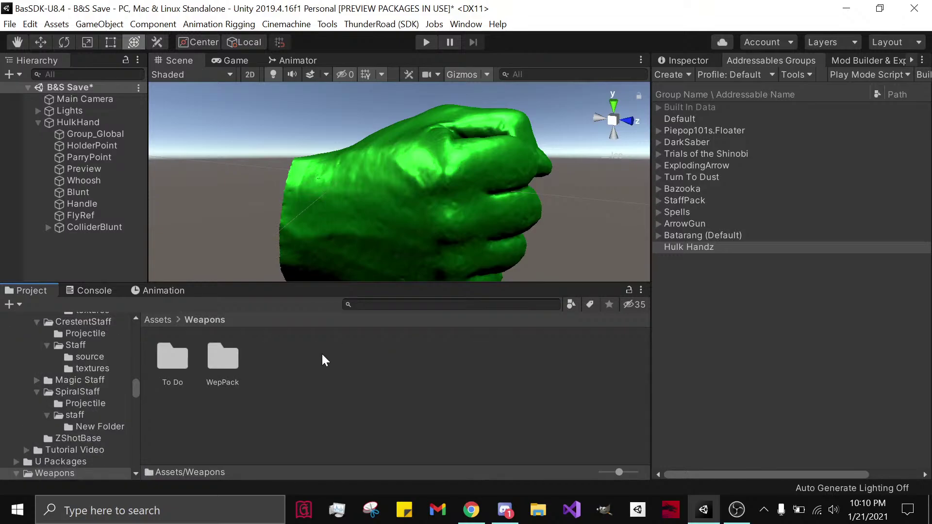
double_click(165, 361)
scroll(371, 392, "down", 5)
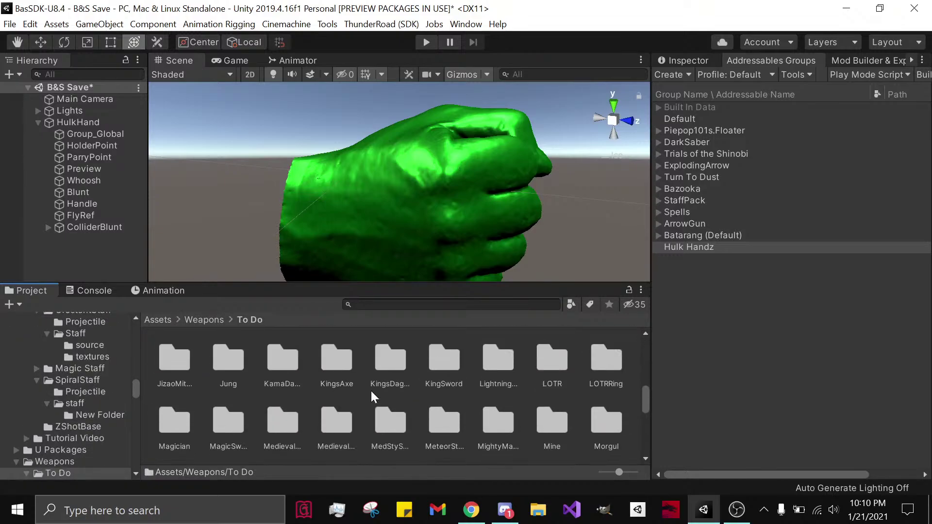
scroll(371, 392, "down", 2)
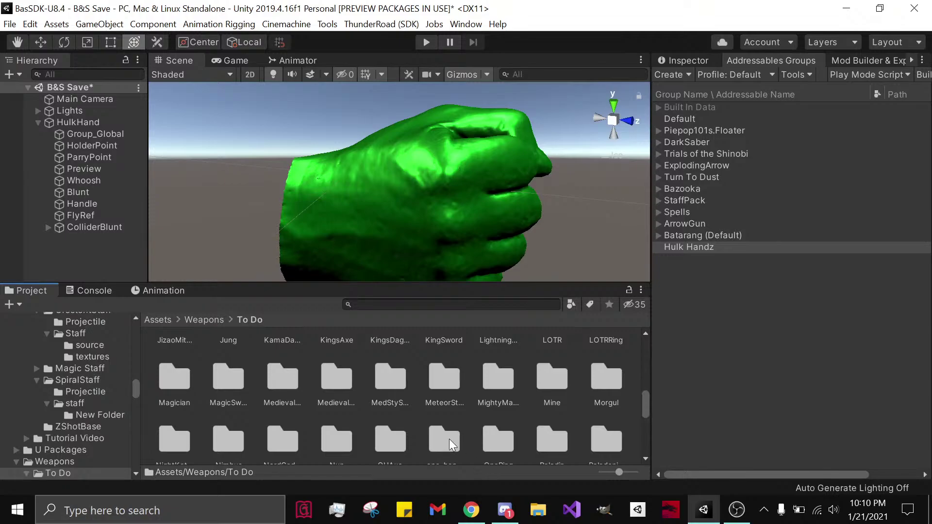
scroll(449, 438, "down", 2)
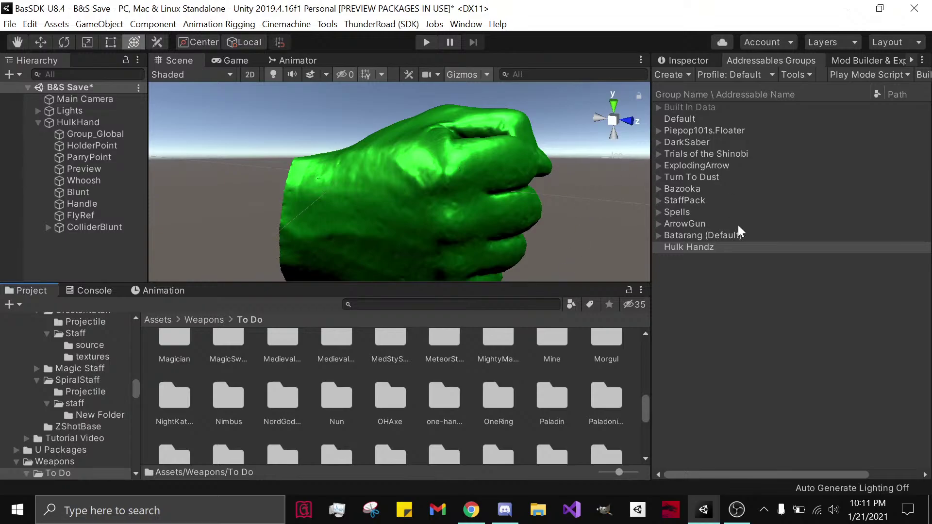
Step: Copy the Discord username from Discord, post it in the YouTube Studio live chat, and return to Unity
left_click(471, 509)
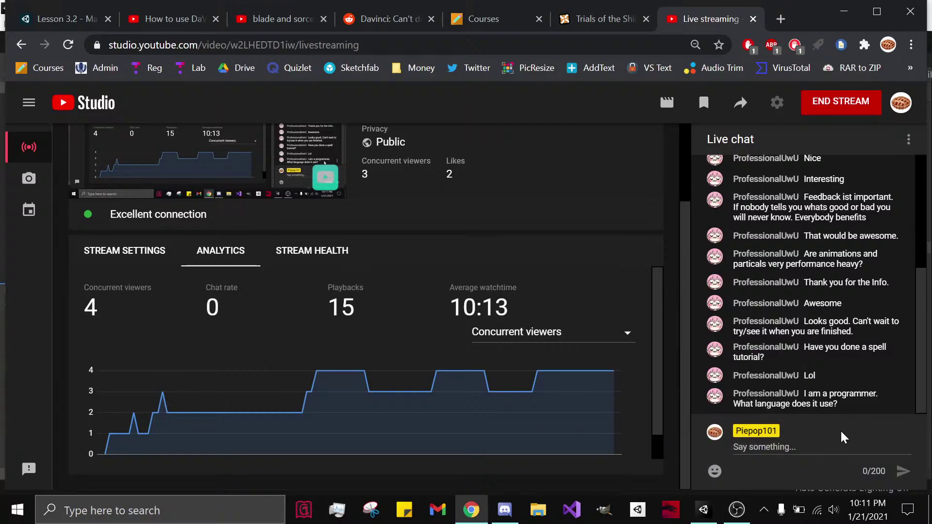
left_click(505, 510)
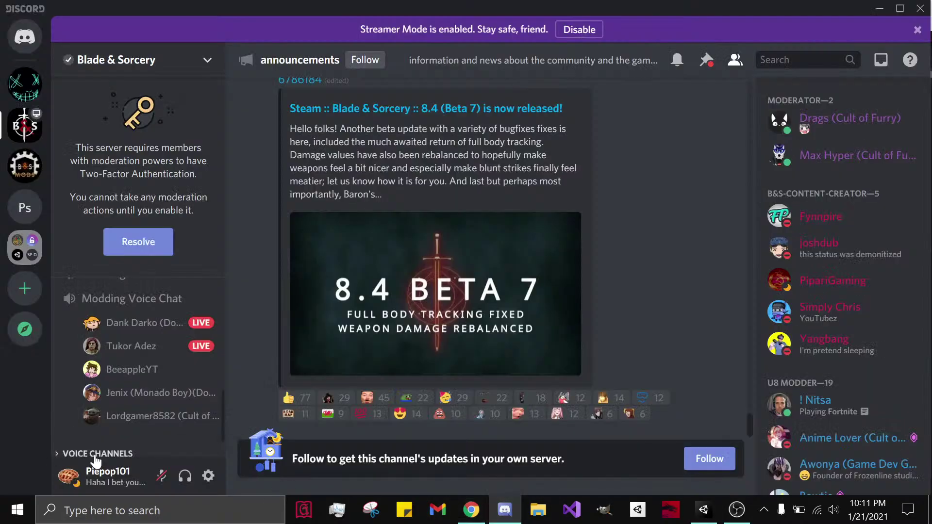
left_click(475, 519)
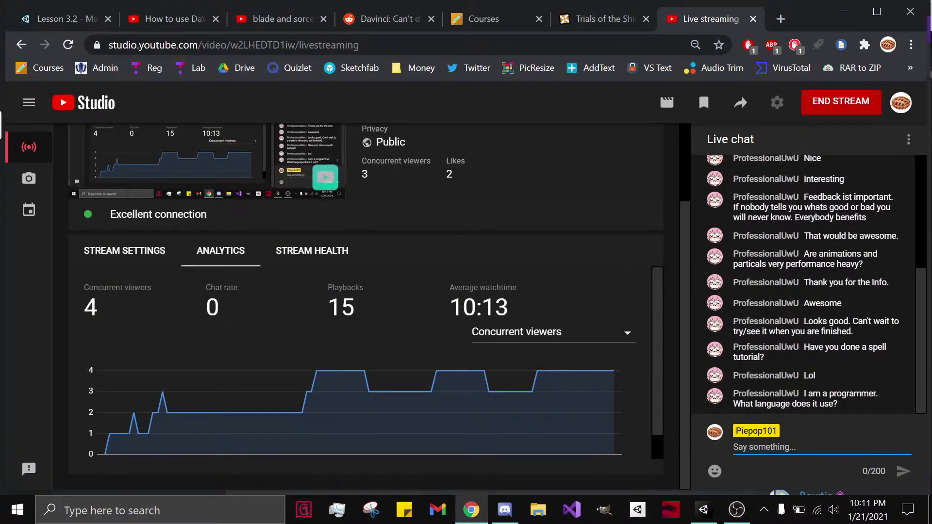
type("Piepop101#7855")
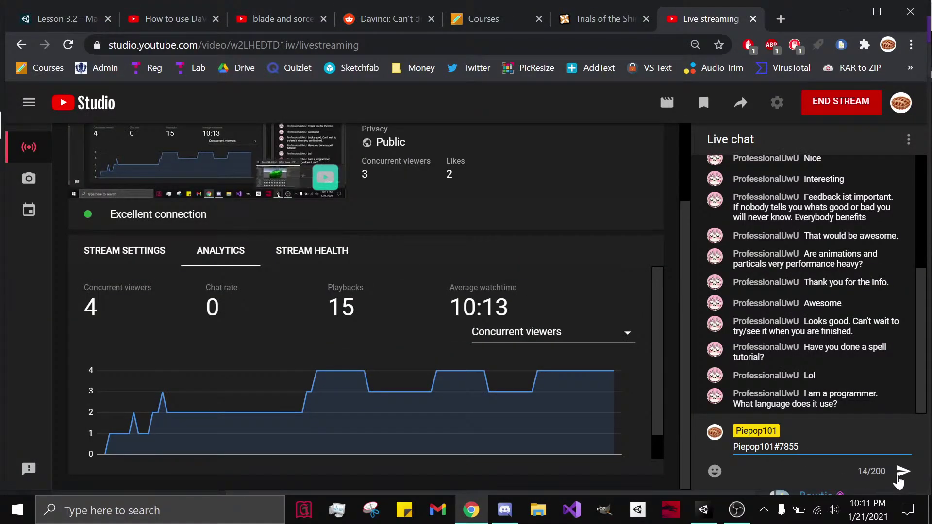
left_click(901, 473)
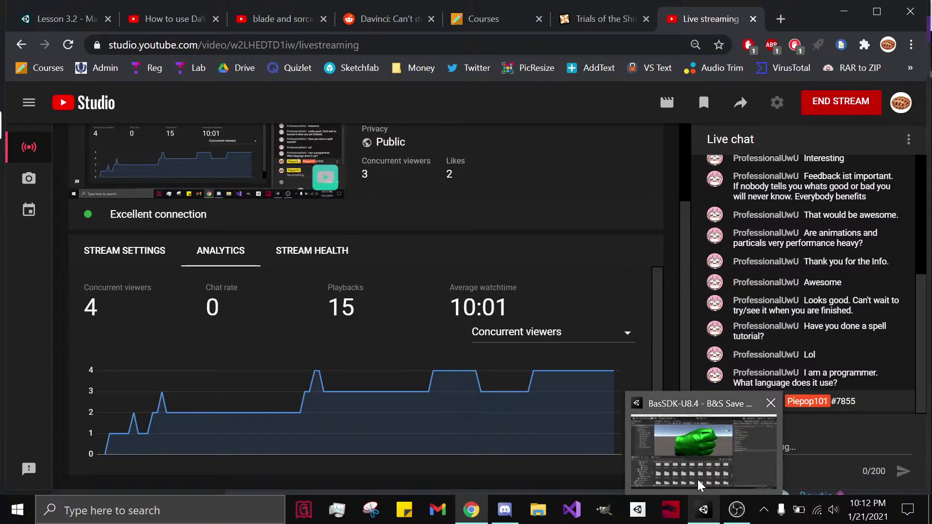
left_click(705, 512)
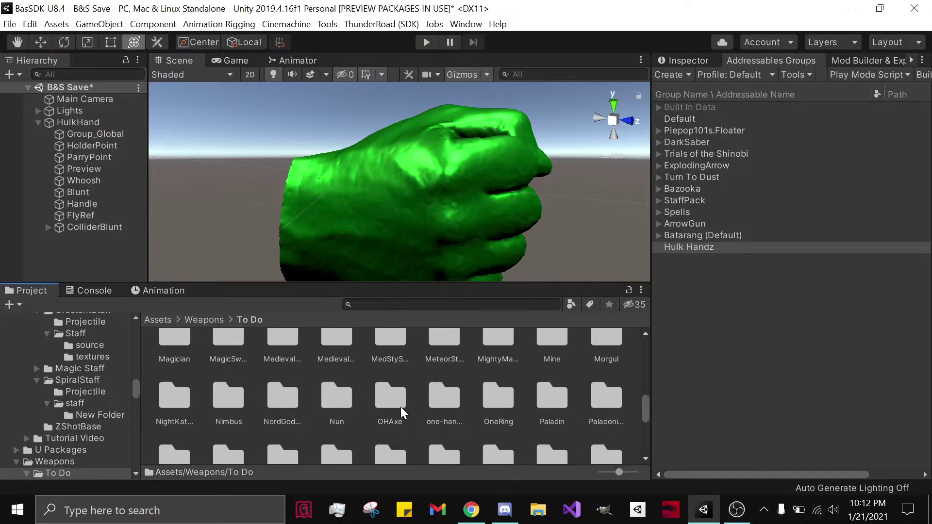
Step: Move the Hulk folder from Weapons/To Do to the root Assets folder
left_click_drag(135, 387, 135, 320)
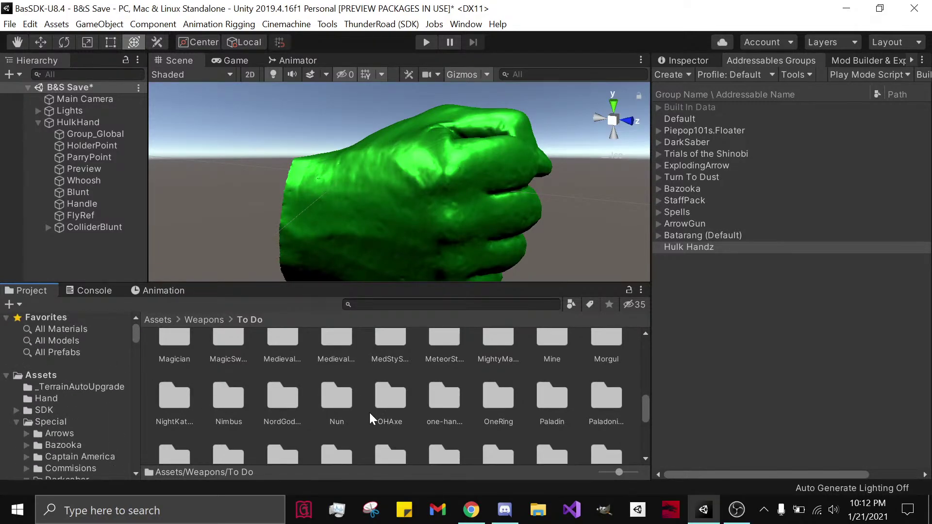
scroll(371, 413, "up", 2)
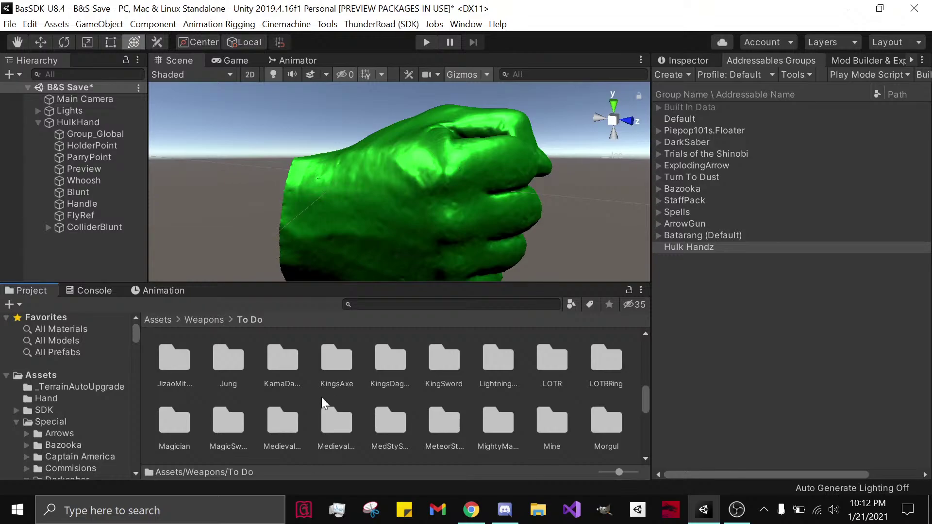
scroll(424, 359, "up", 1)
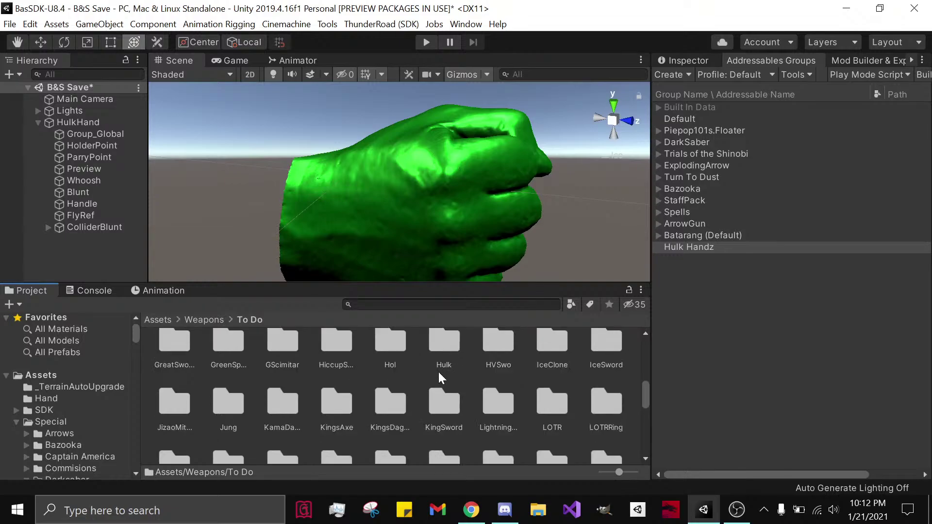
left_click(444, 357)
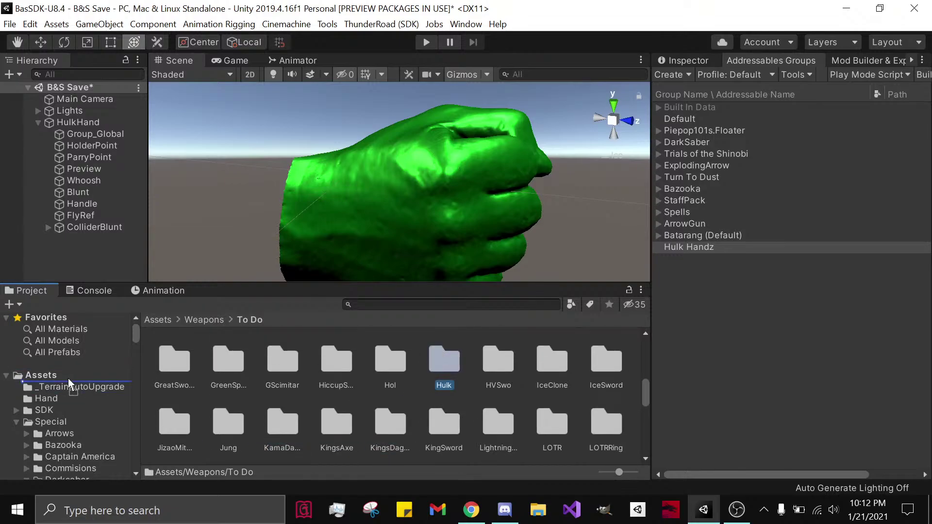
left_click_drag(64, 377, 64, 376)
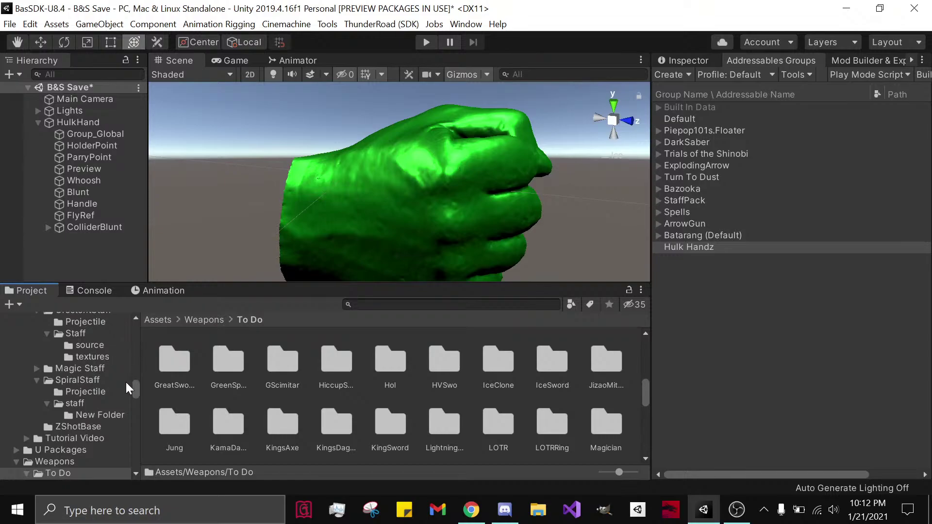
Step: Move the Hulk folder from Assets into the Special folder and open Special
left_click(41, 375)
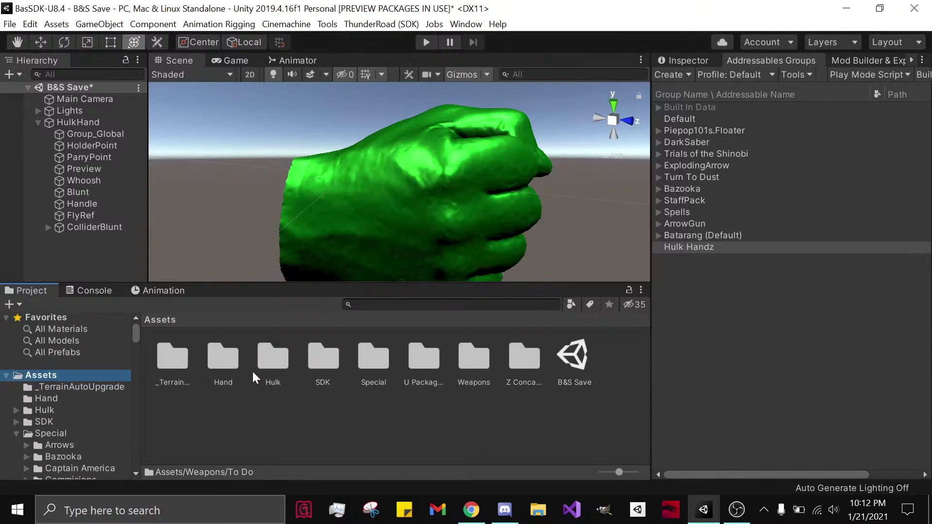
left_click_drag(252, 376, 370, 369)
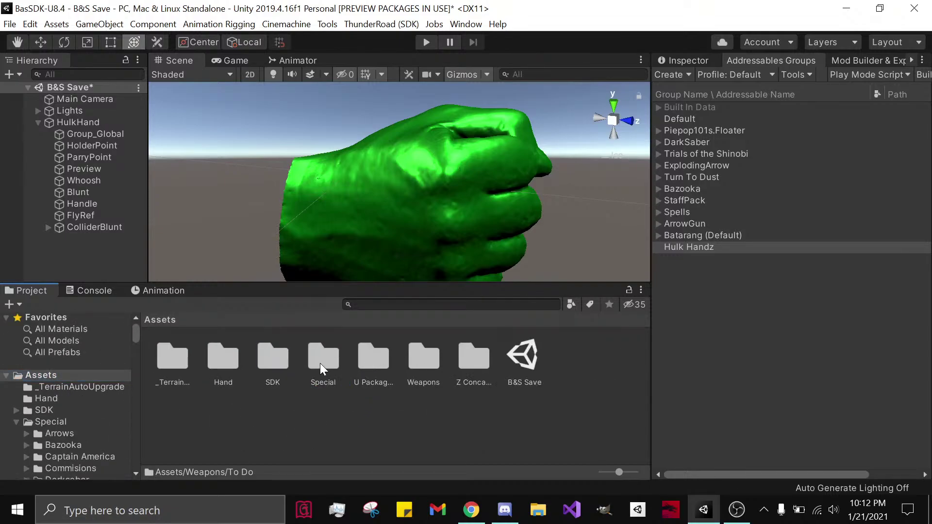
double_click(321, 365)
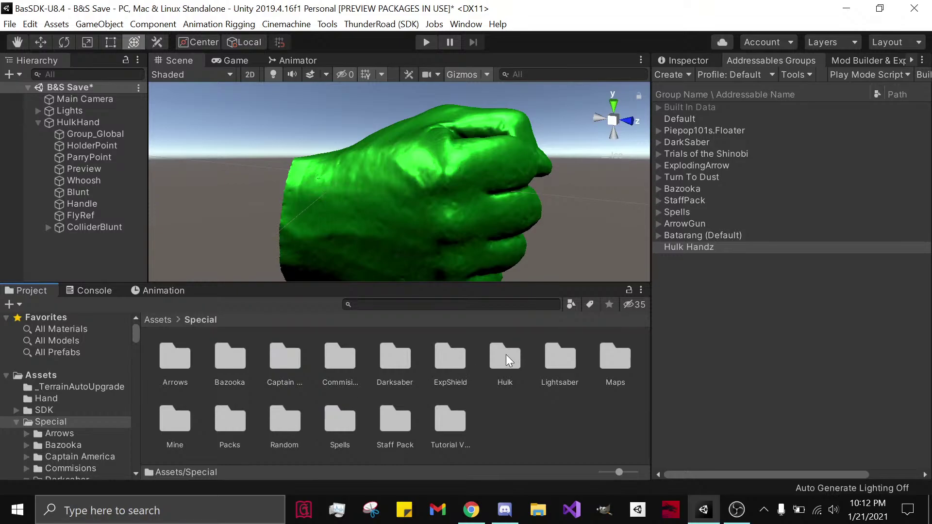
Step: Move the Hulk folder into Special/Random, glance at the YouTube Studio live chat, and open the moved Hulk folder in Unity
left_click_drag(506, 354, 278, 422)
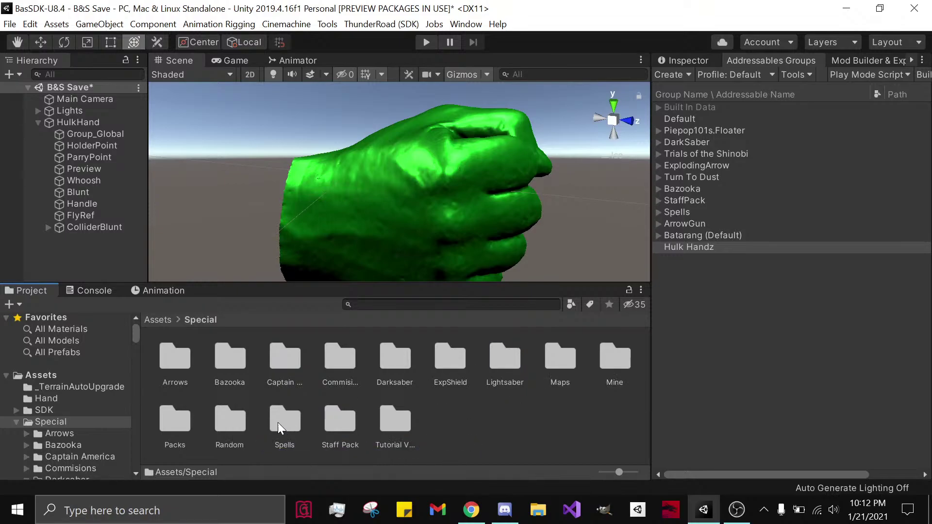
double_click(229, 420)
left_click(471, 510)
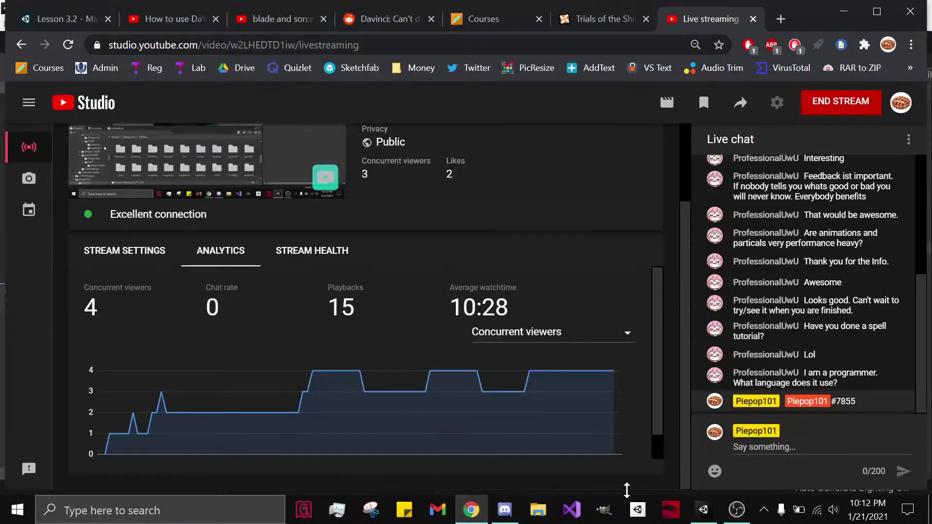
left_click(703, 510)
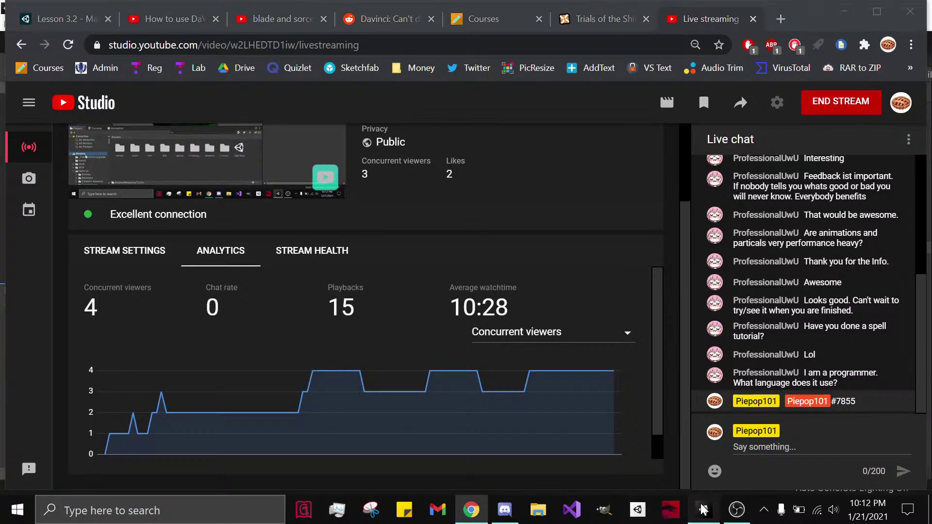
double_click(335, 367)
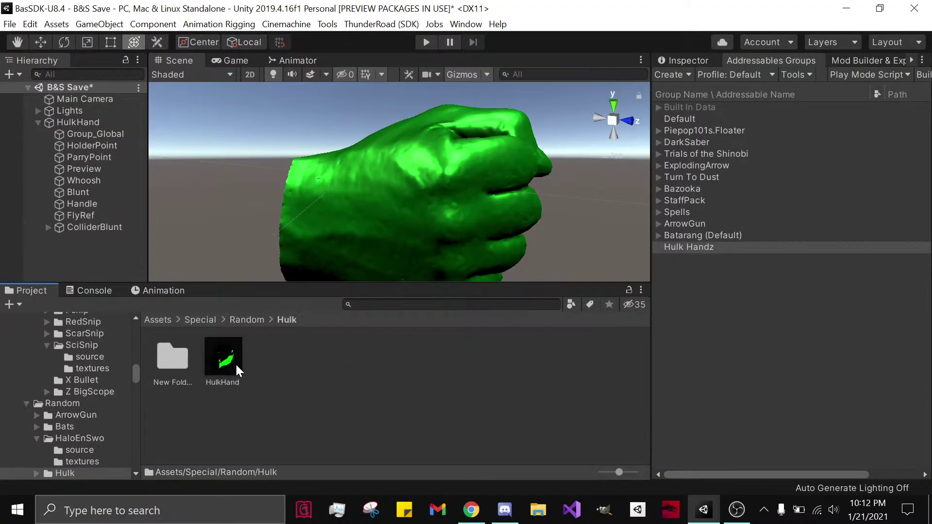
Step: Inspect the HulkHand's Preview object in the scene from the Right view
left_click_drag(308, 246, 321, 172, "alt")
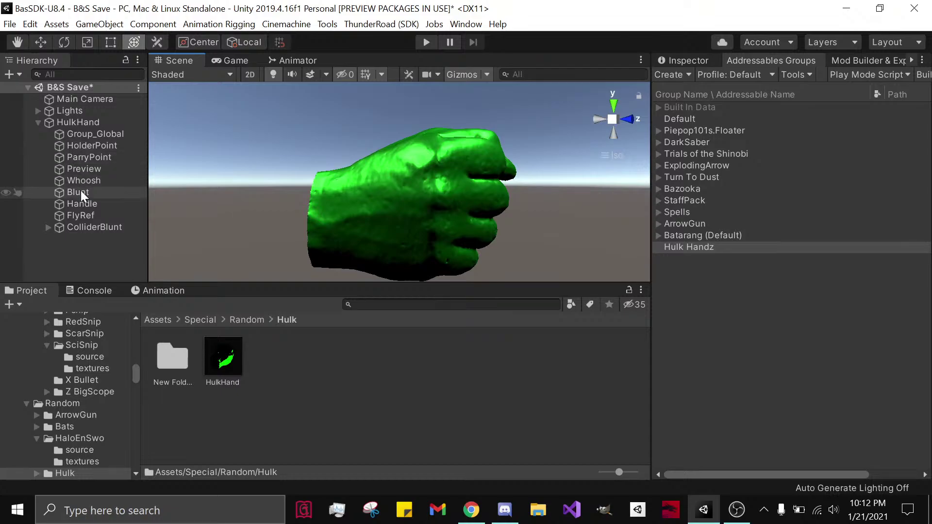
left_click(84, 169)
left_click_drag(369, 204, 569, 161, "alt")
left_click(599, 119)
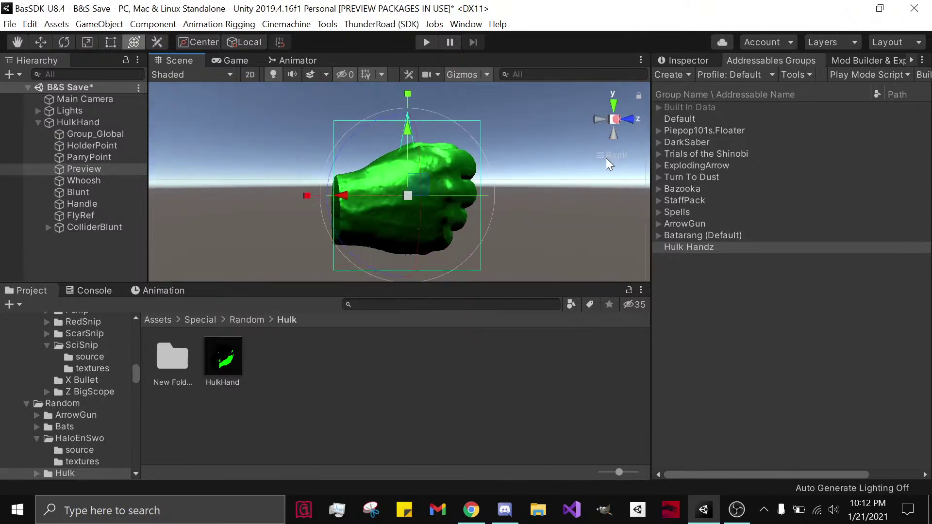
left_click(628, 119)
Step: Move the HulkHand asset into the new folder inside Hulk and set the Hulk Handz addressable group as default
left_click(235, 366)
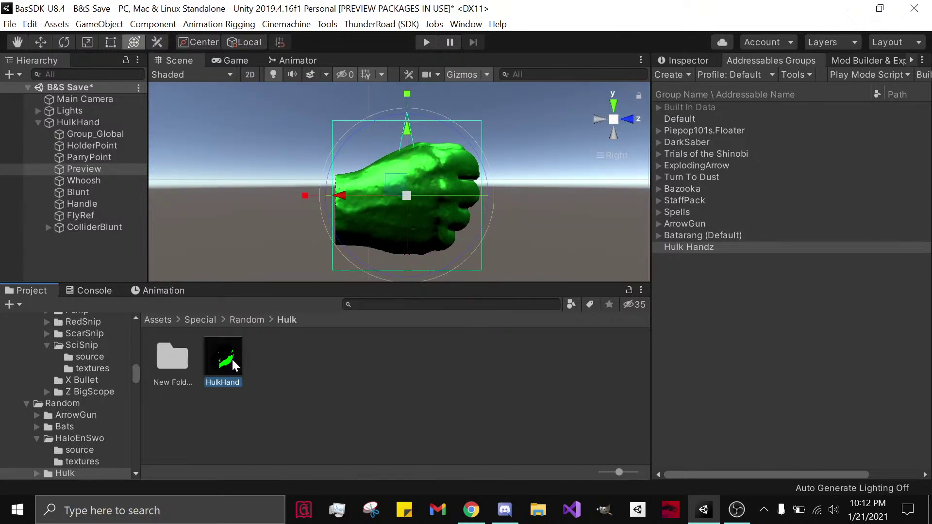
left_click_drag(176, 362, 174, 360)
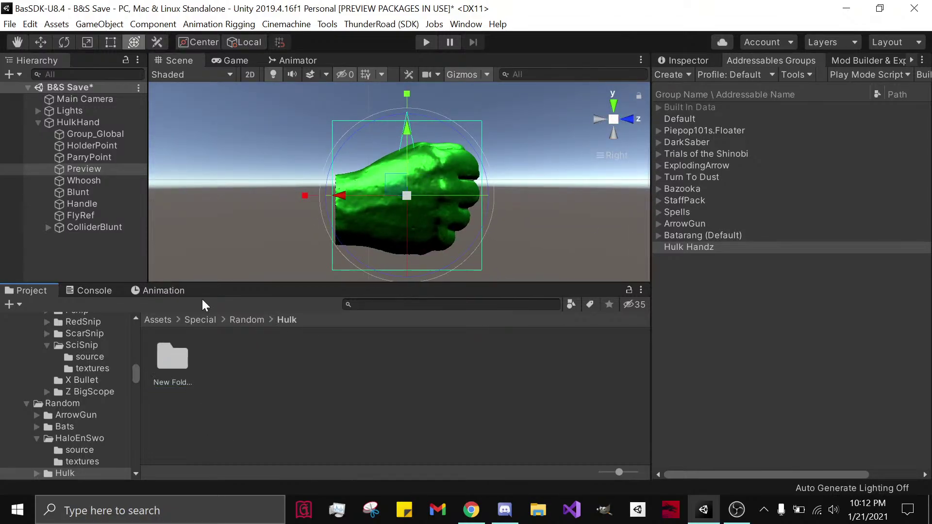
left_click(97, 126)
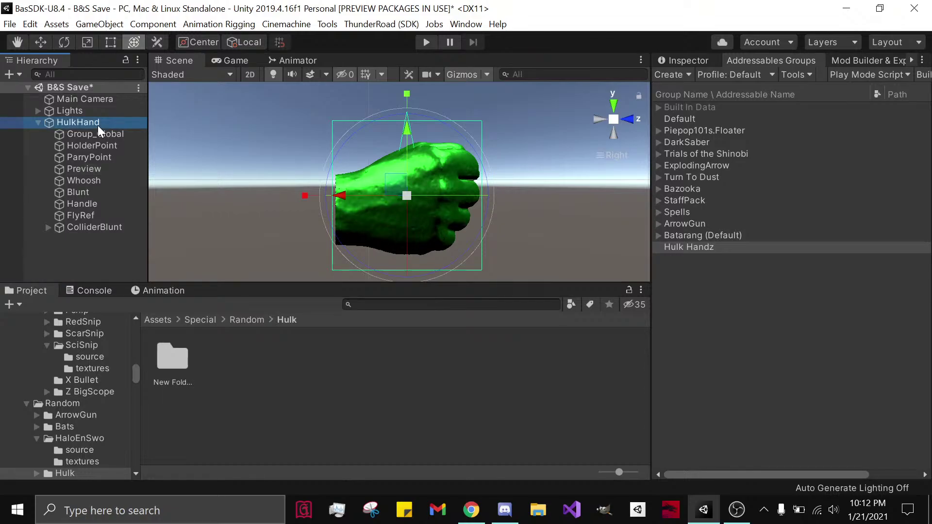
right_click(702, 248)
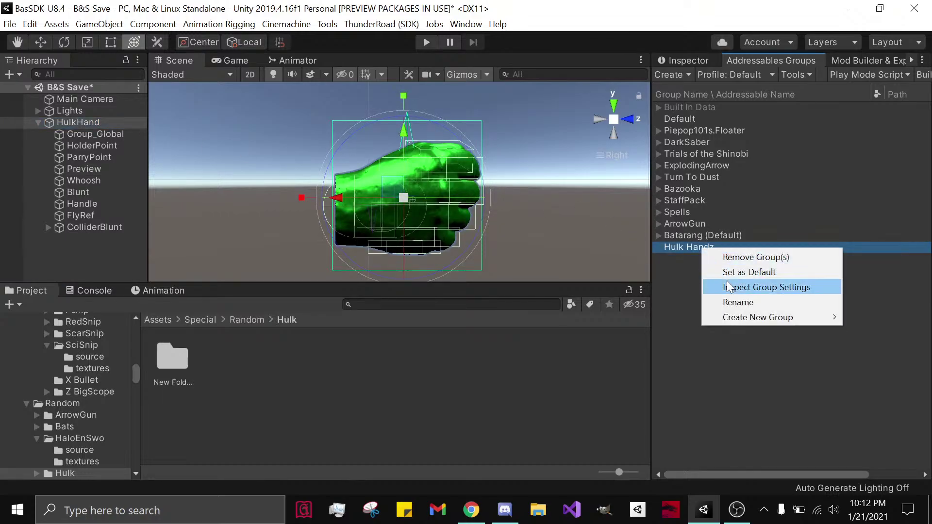
left_click(743, 272)
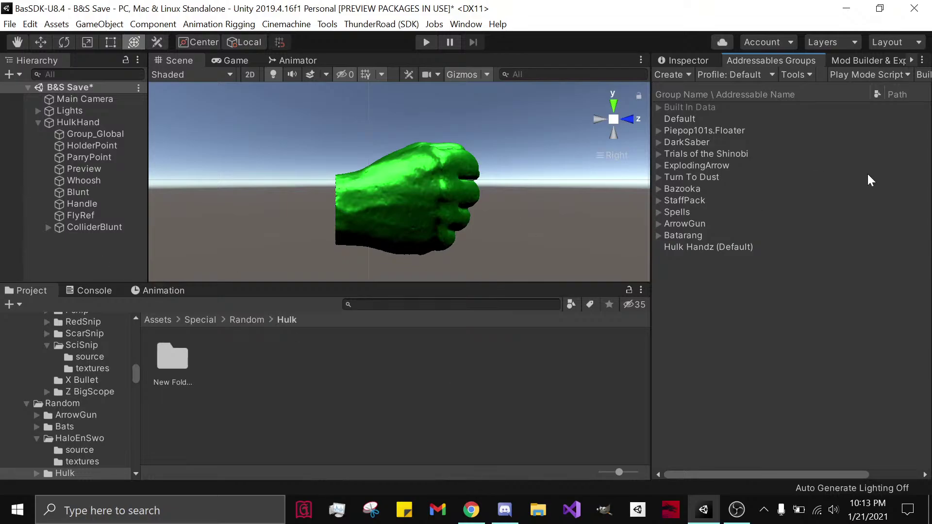
Step: Set the mod folder name to "Hulk Hand" in the Mod Builder
left_click(854, 60)
left_click(810, 95)
double_click(811, 96)
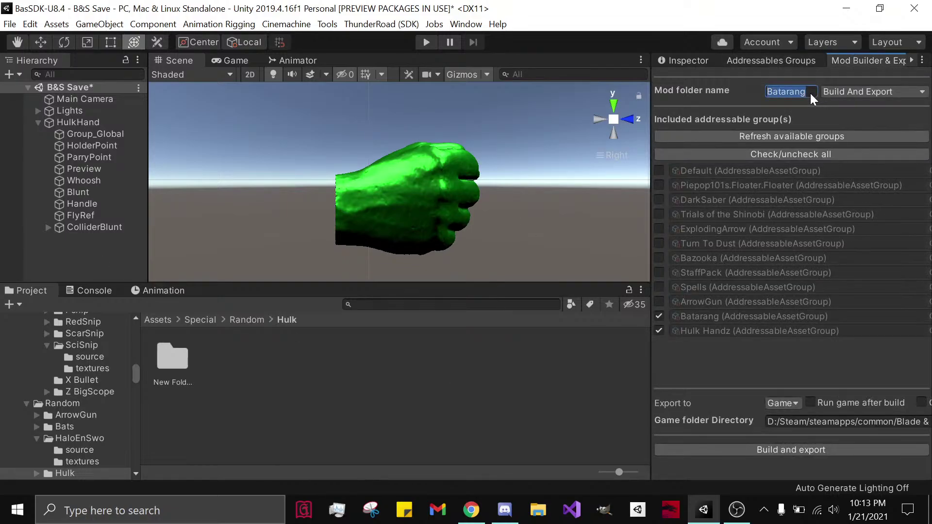
type("Hulk Hand")
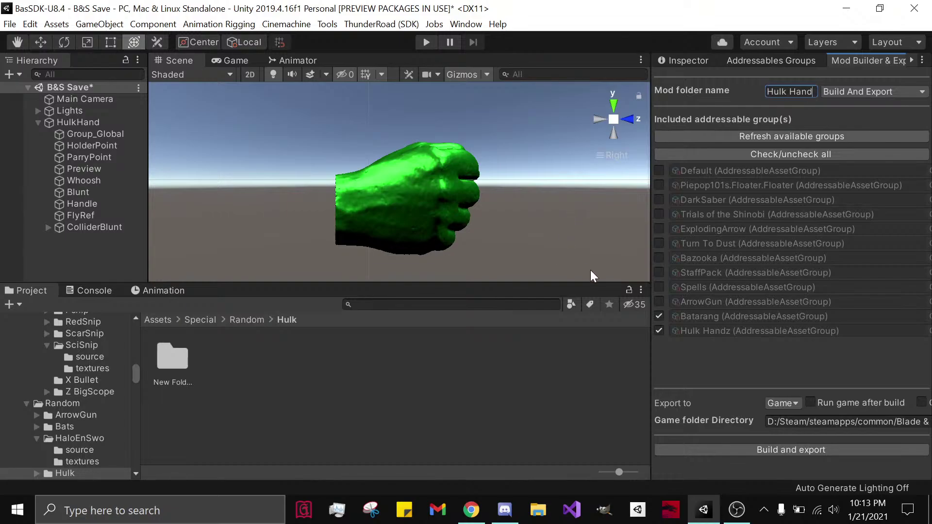
Step: Check the YouTube Studio live chat, then return to Unity and exclude the Batarang group from the mod build
left_click_drag(575, 246, 801, 301, "alt")
left_click(471, 511)
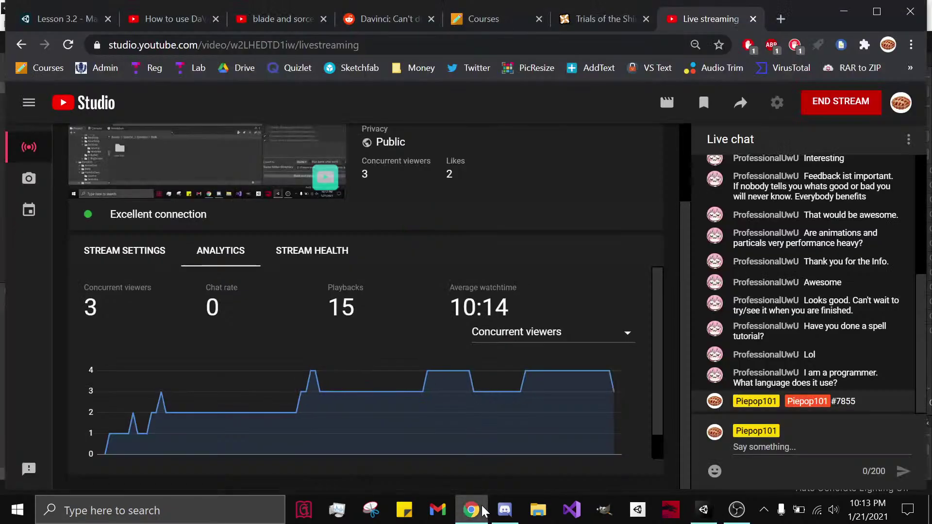
left_click(697, 518)
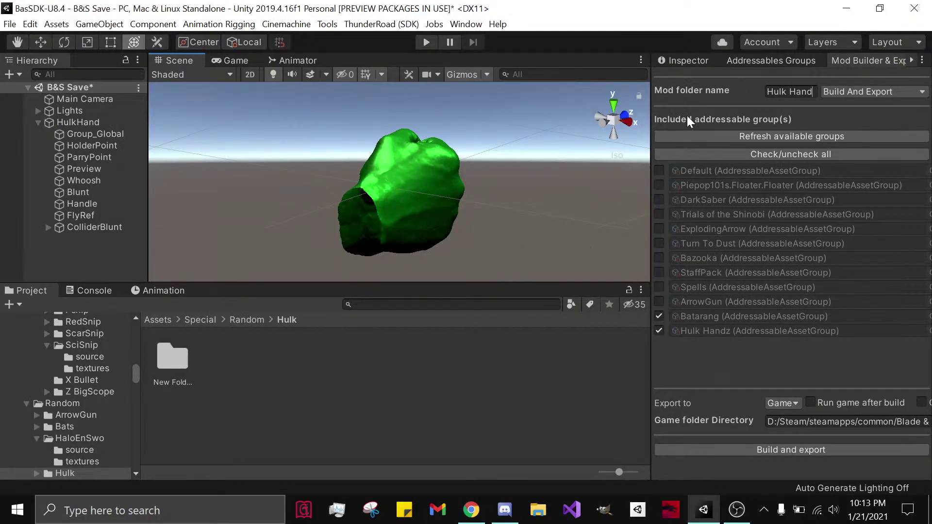
left_click(665, 317)
left_click_drag(420, 181, 382, 168, "alt")
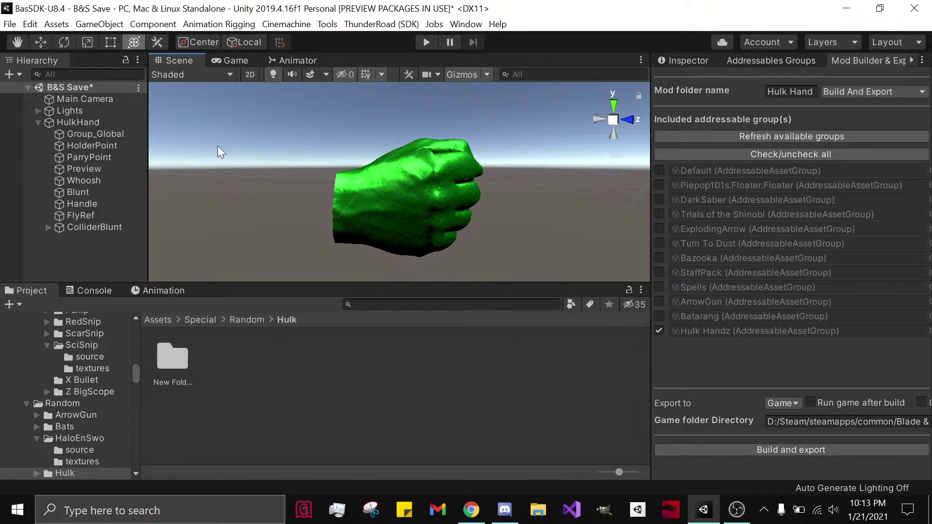
Step: Switch to Chrome to read the YouTube Studio live chat and open Sketchfab in a new tab
left_click(470, 509)
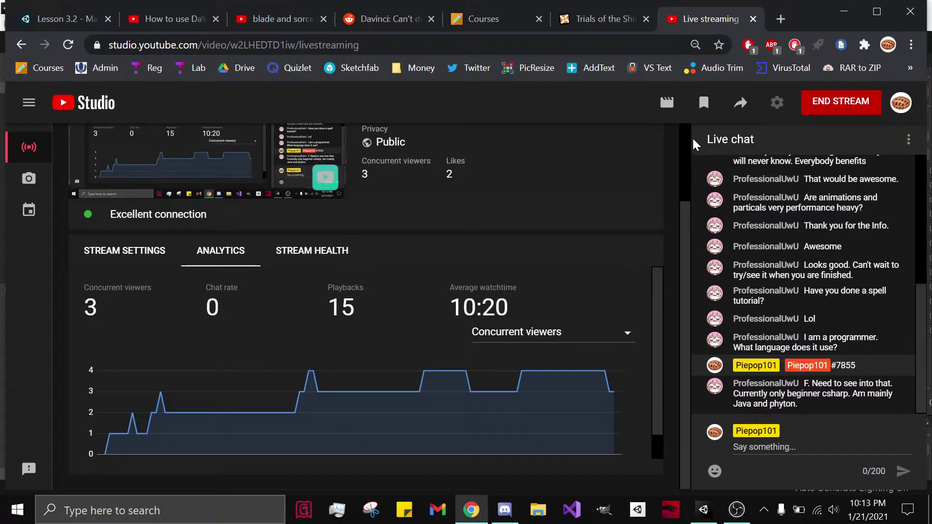
left_click(781, 20)
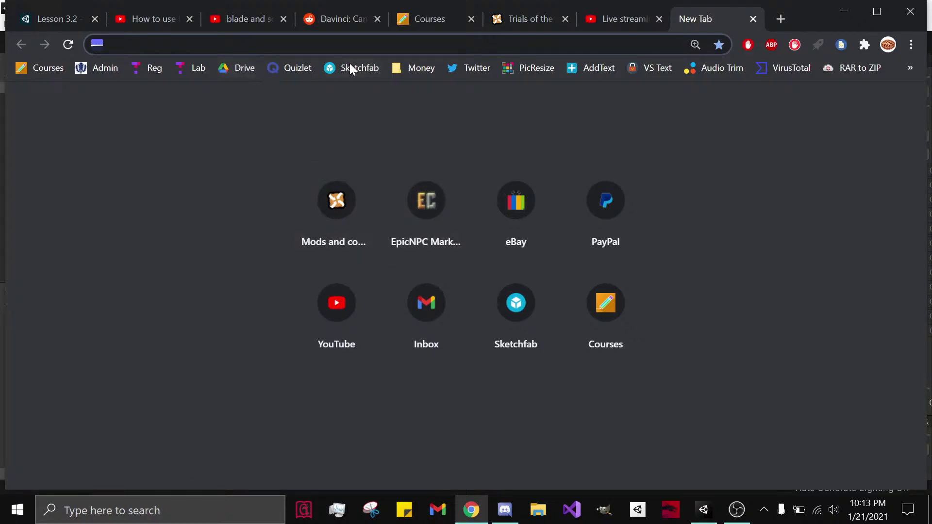
left_click(362, 68)
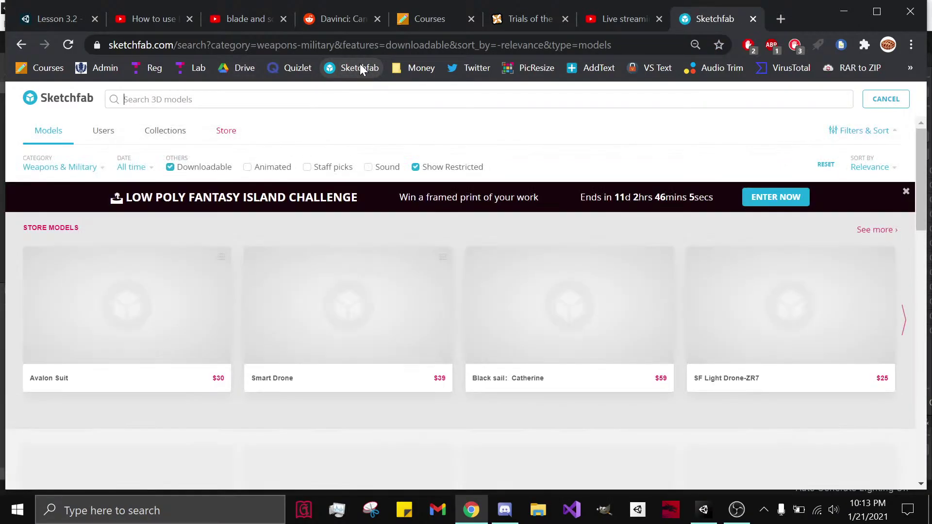
Step: Switch to Discord and open the mod-discussion channel of the Blade & Sorcery server
left_click(505, 510)
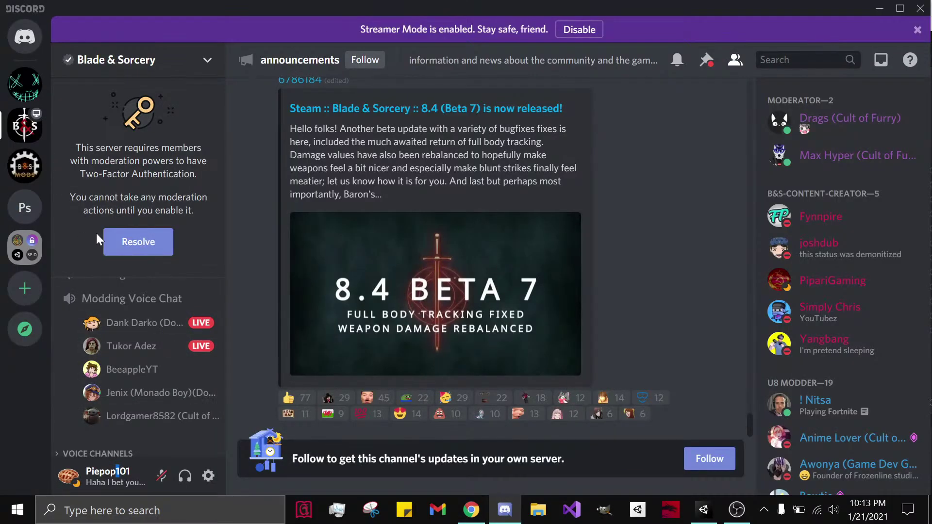
scroll(171, 383, "up", 2)
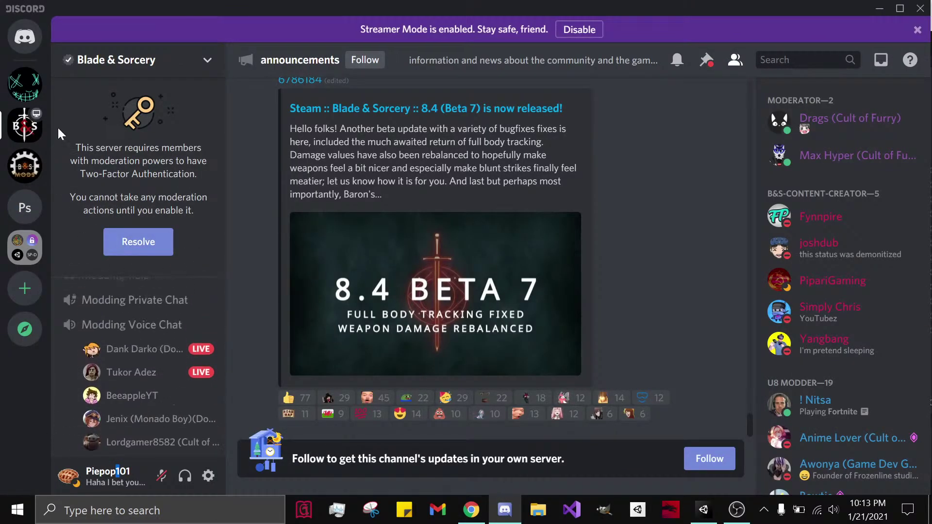
left_click(25, 41)
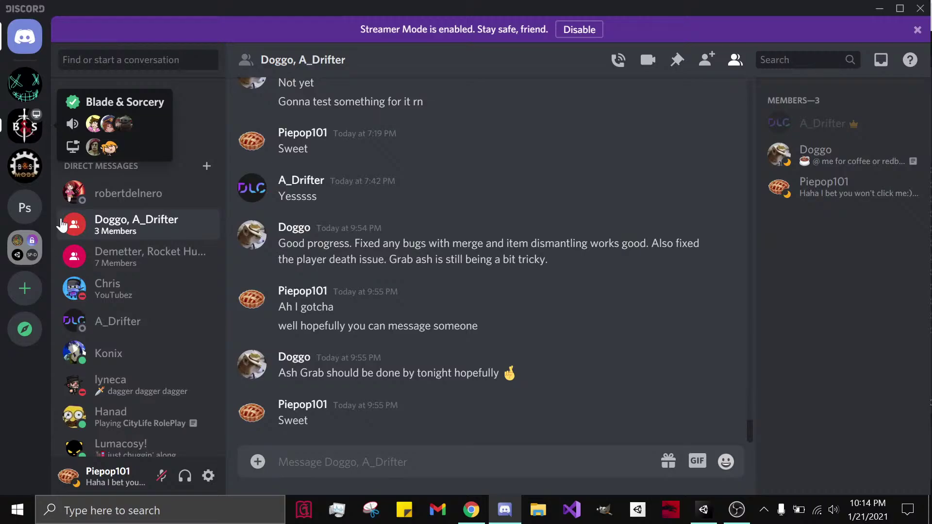
left_click(34, 136)
scroll(144, 361, "up", 4)
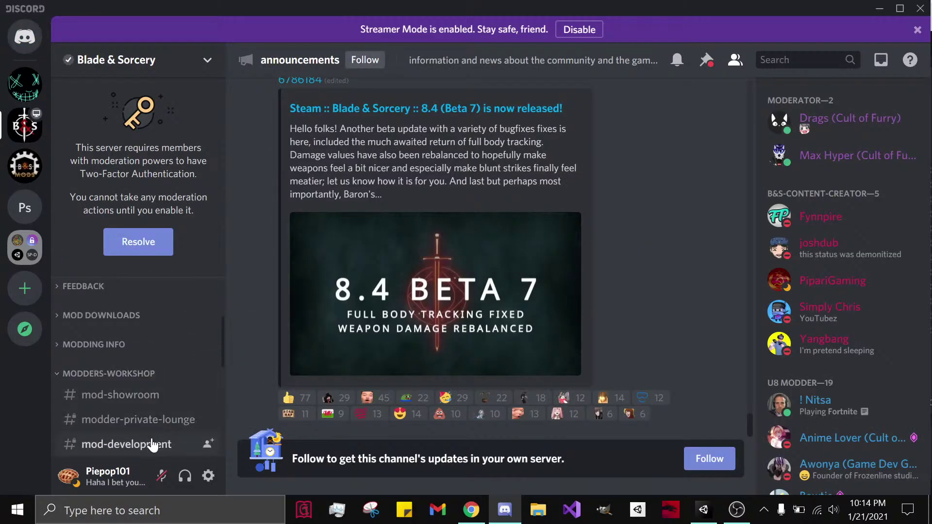
scroll(153, 437, "down", 2)
left_click(148, 397)
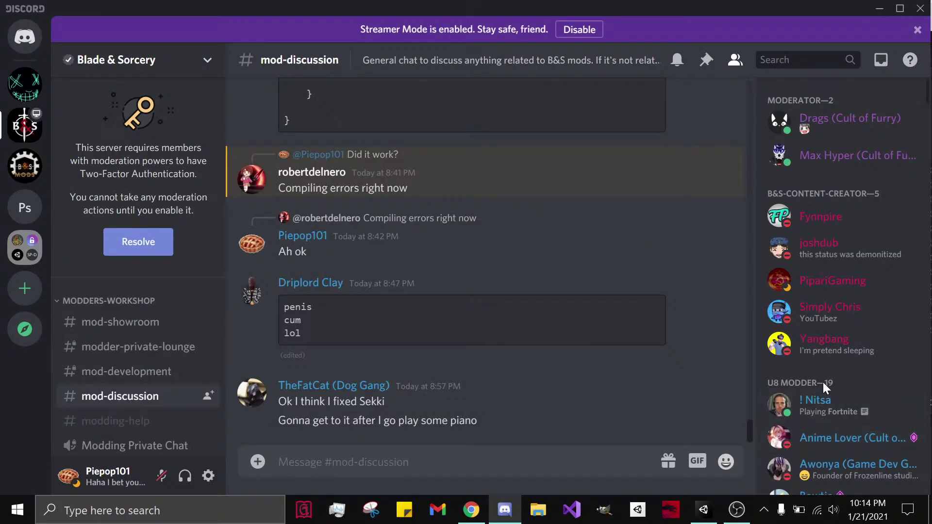
Step: Look through the U8 Modder members in the Blade & Sorcery server's member list
scroll(823, 382, "down", 3)
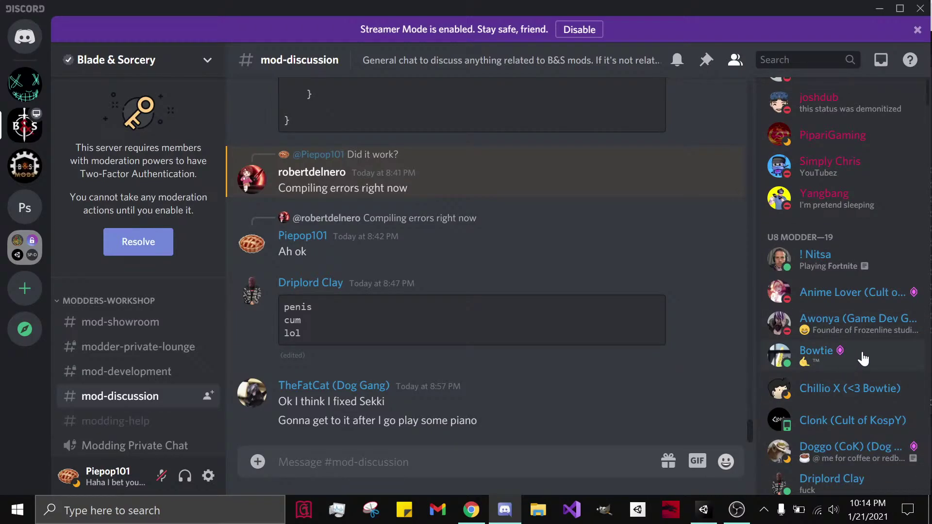
scroll(863, 359, "down", 2)
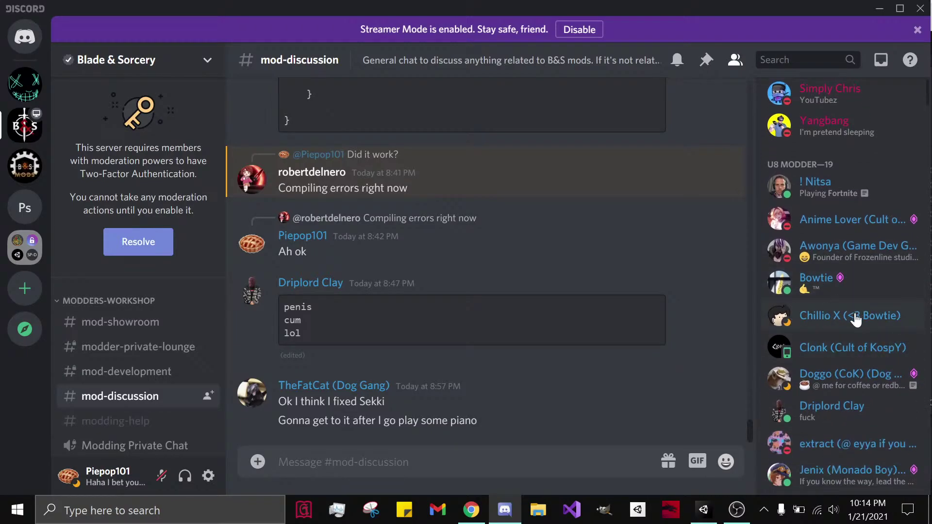
scroll(860, 316, "down", 2)
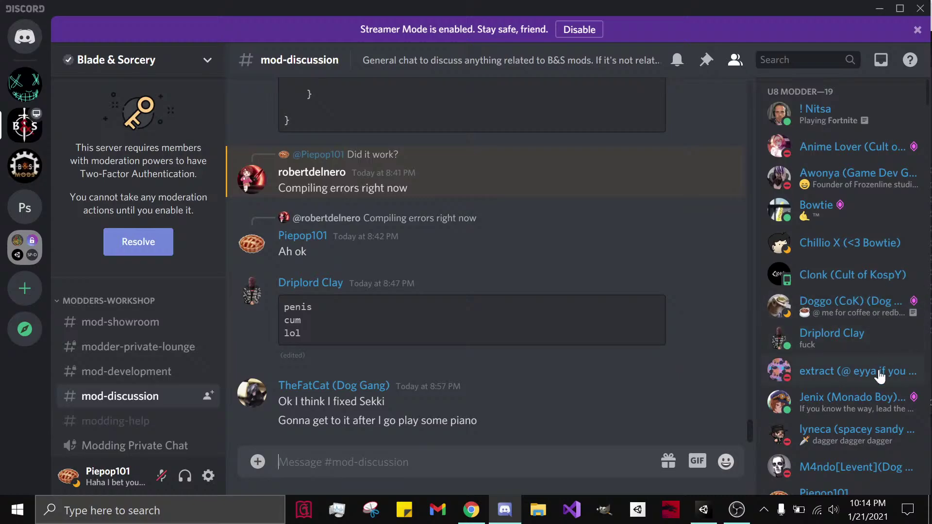
scroll(880, 376, "down", 2)
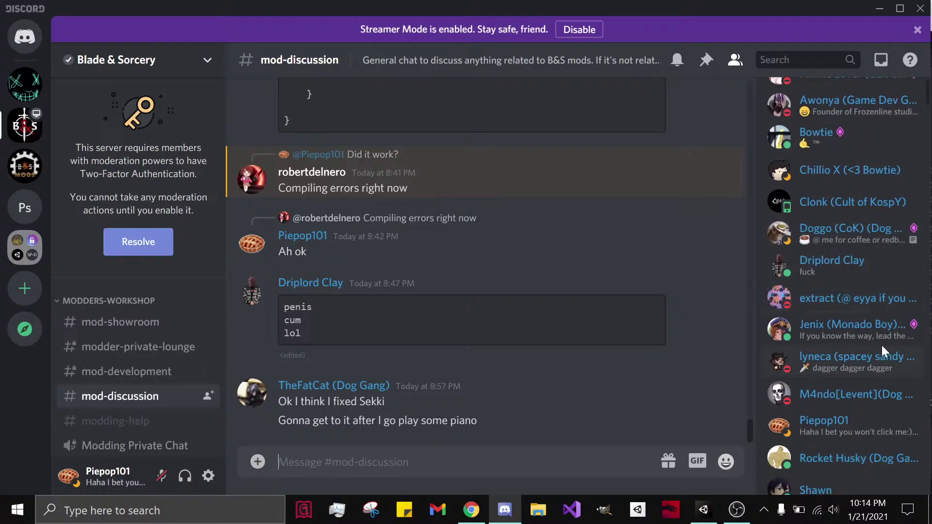
scroll(896, 339, "down", 2)
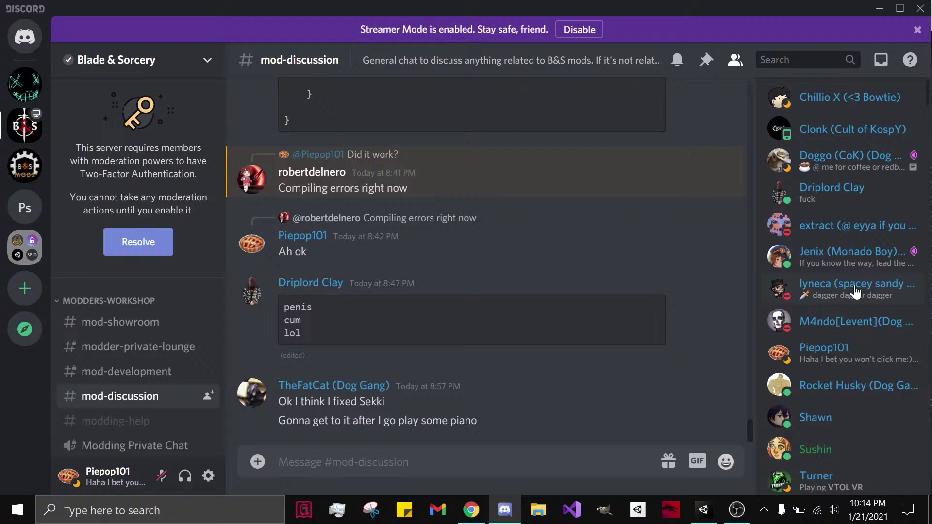
scroll(855, 291, "down", 2)
scroll(857, 340, "down", 2)
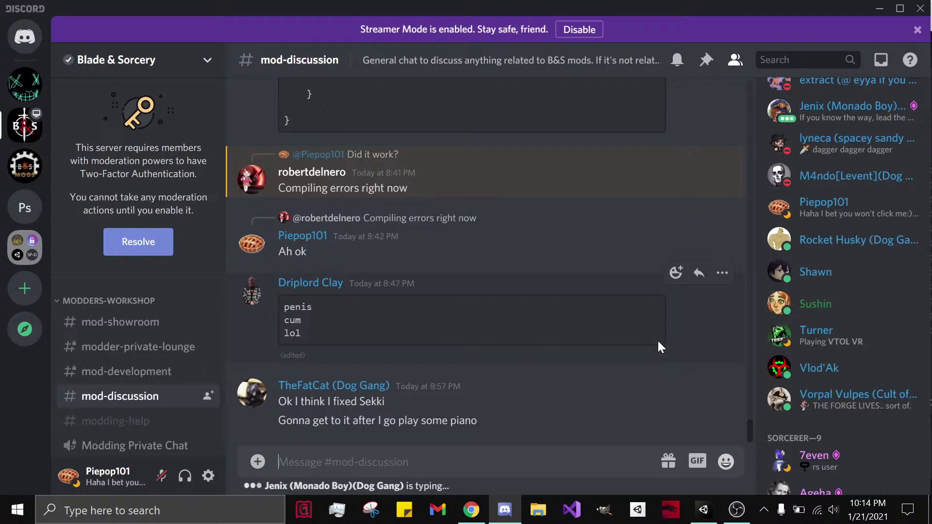
Step: Search the Discord conversations for a contact's username, then close the search and return to the Blade & Sorcery server
left_click(26, 30)
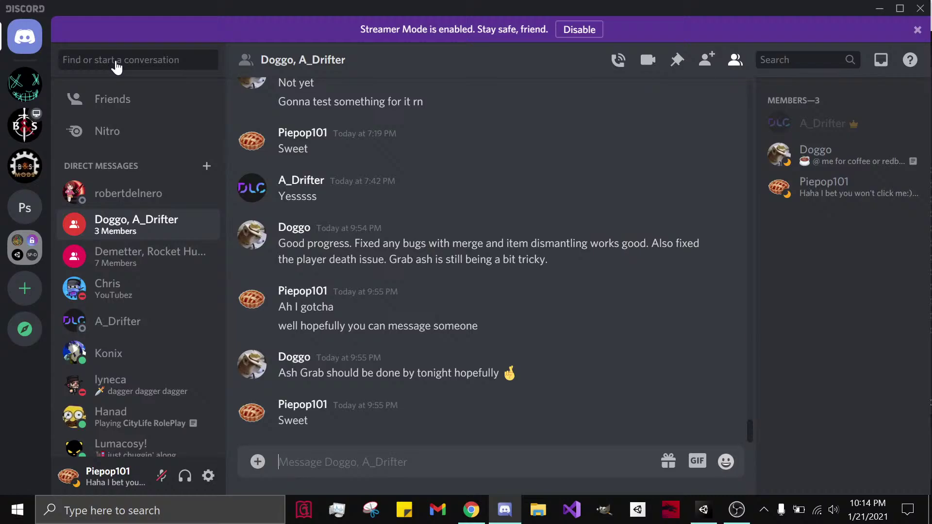
left_click(161, 60)
type("grim")
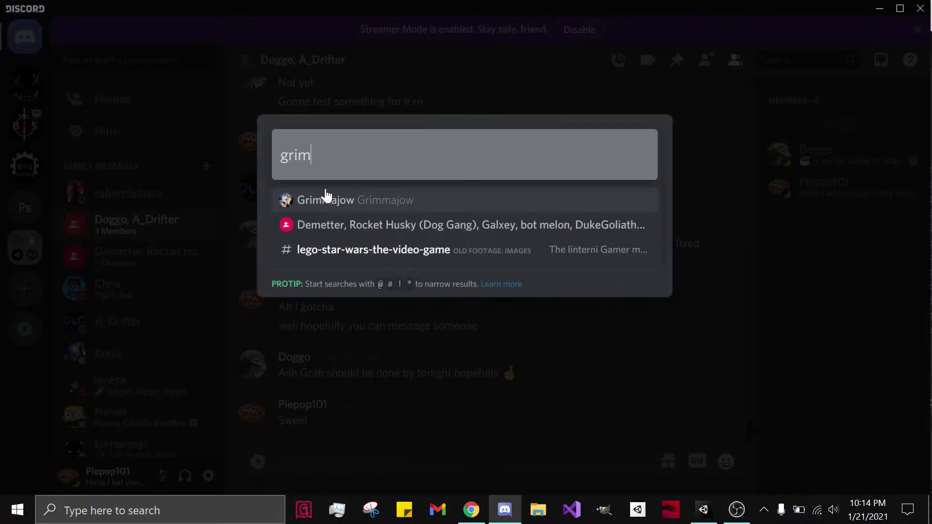
left_click(217, 229)
left_click(22, 136)
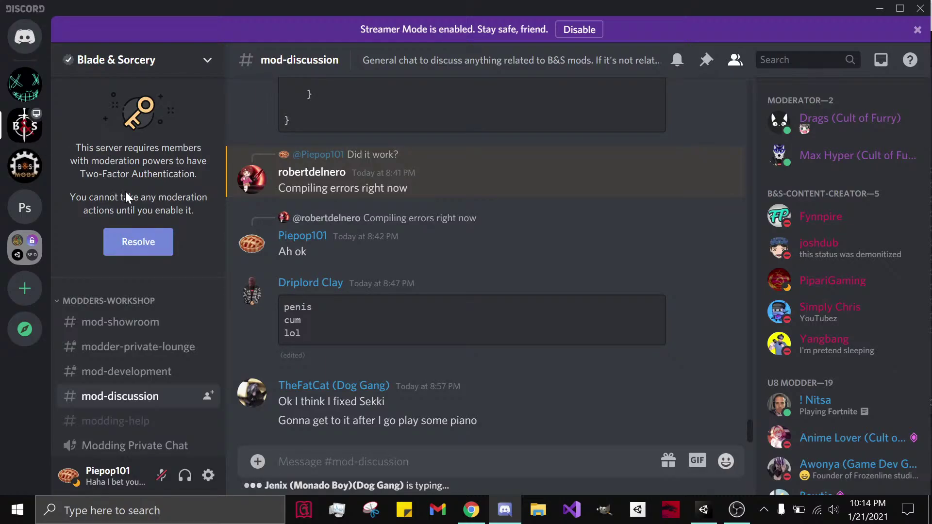
Step: Switch to Chrome and read the live chat on the YouTube Studio stream page
left_click(471, 510)
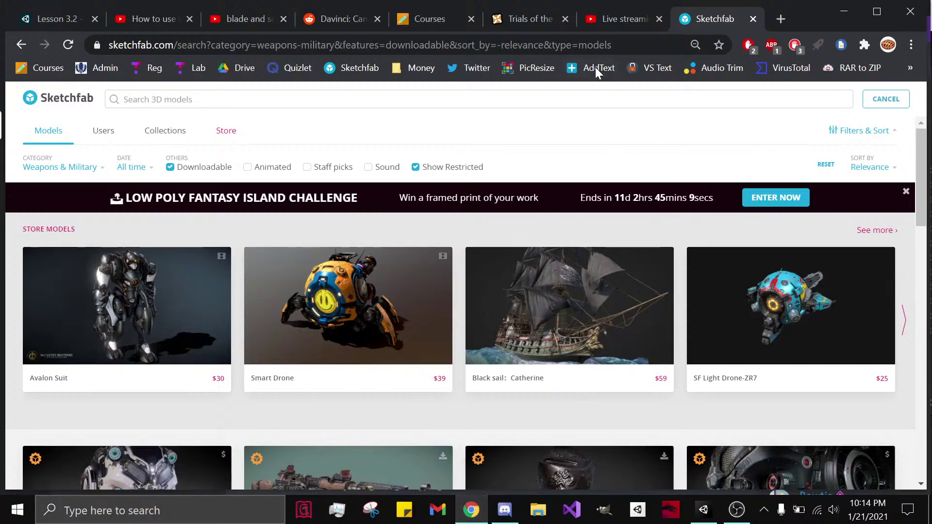
left_click(596, 19)
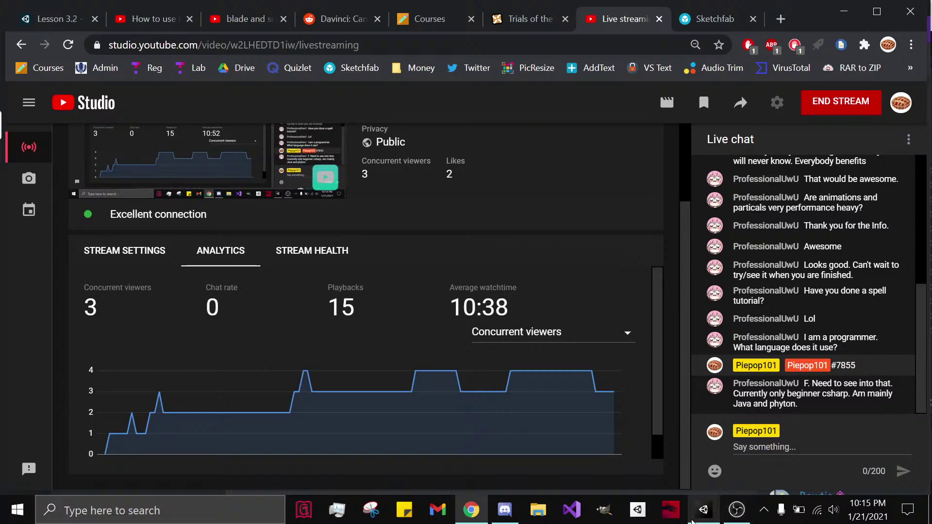
Step: Switch to Unity, select HulkHand's Handle object and calculate its reach
left_click(703, 509)
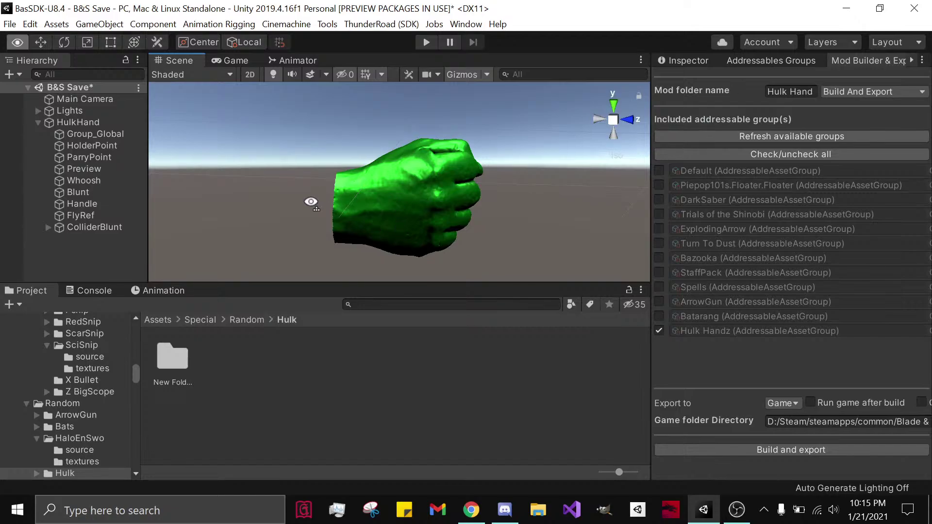
left_click_drag(307, 202, 539, 160, "alt")
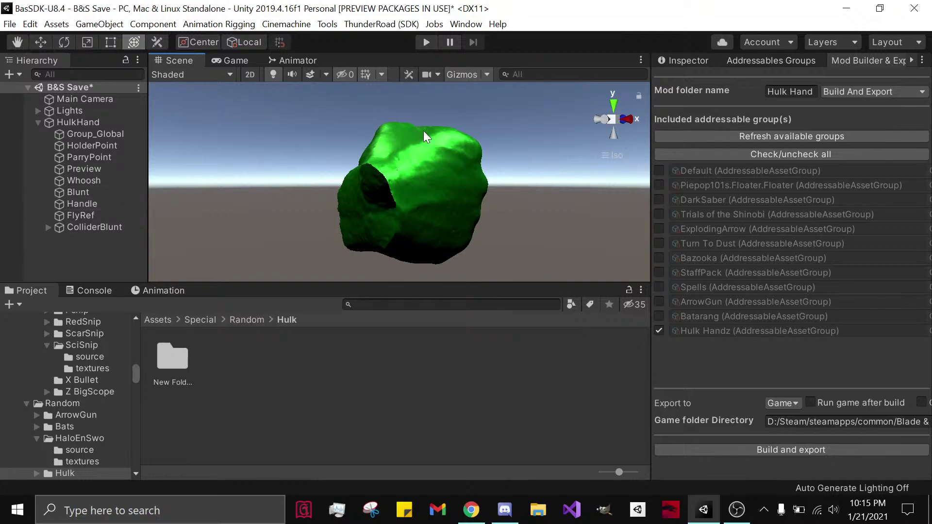
left_click(86, 207)
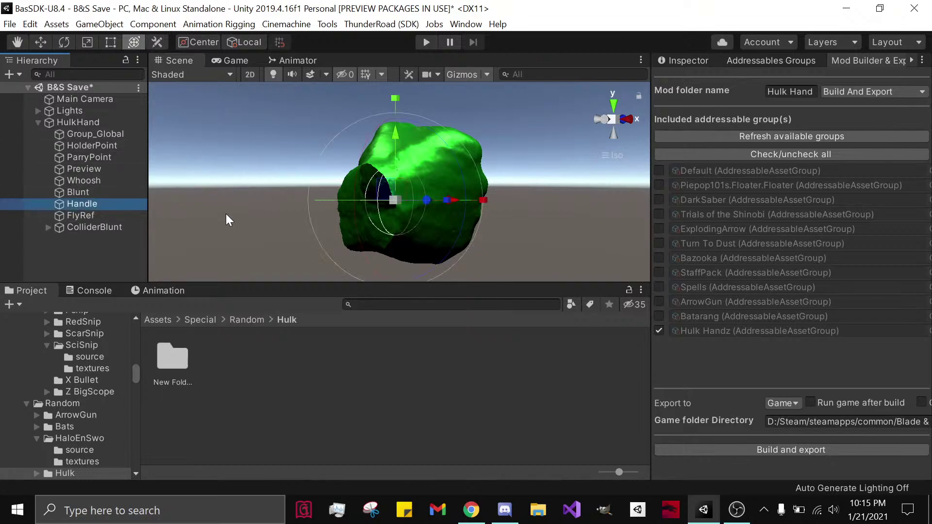
left_click(684, 60)
scroll(772, 296, "down", 10)
scroll(898, 365, "down", 5)
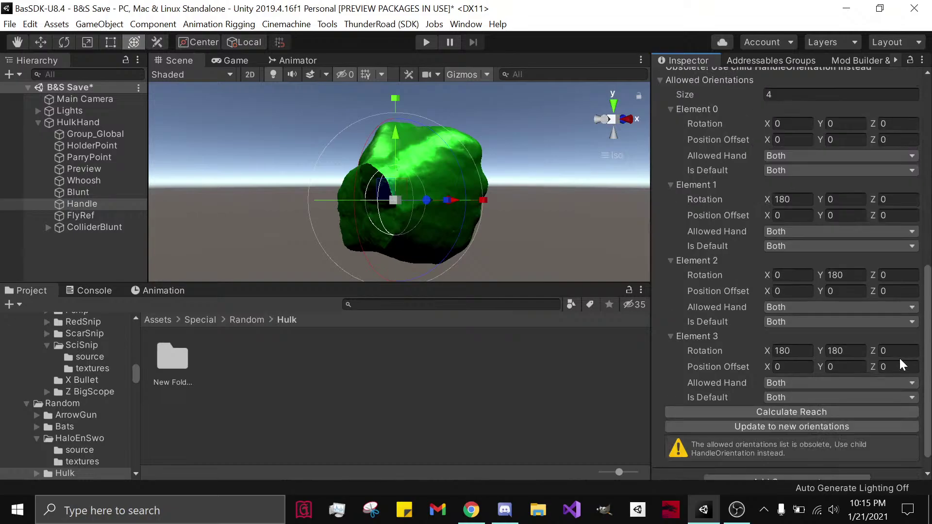
left_click_drag(526, 251, 247, 241, "alt")
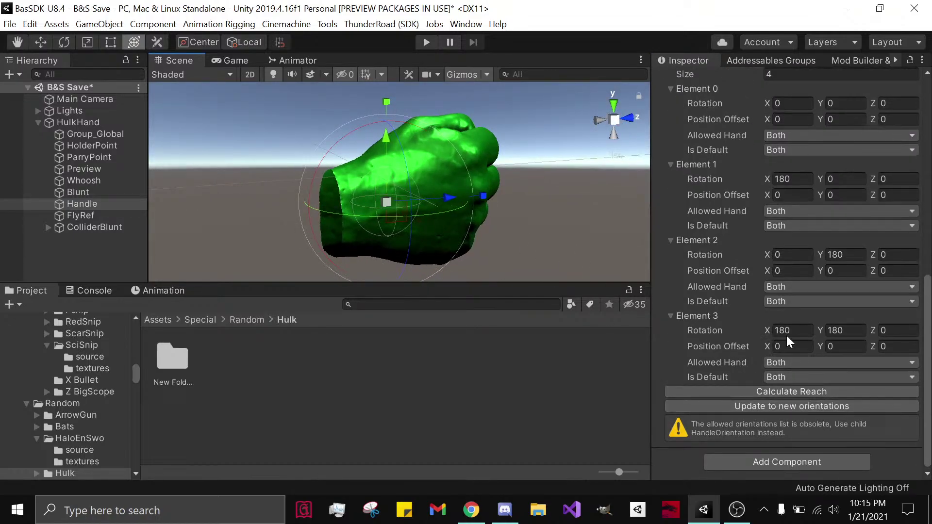
scroll(786, 330, "up", 6)
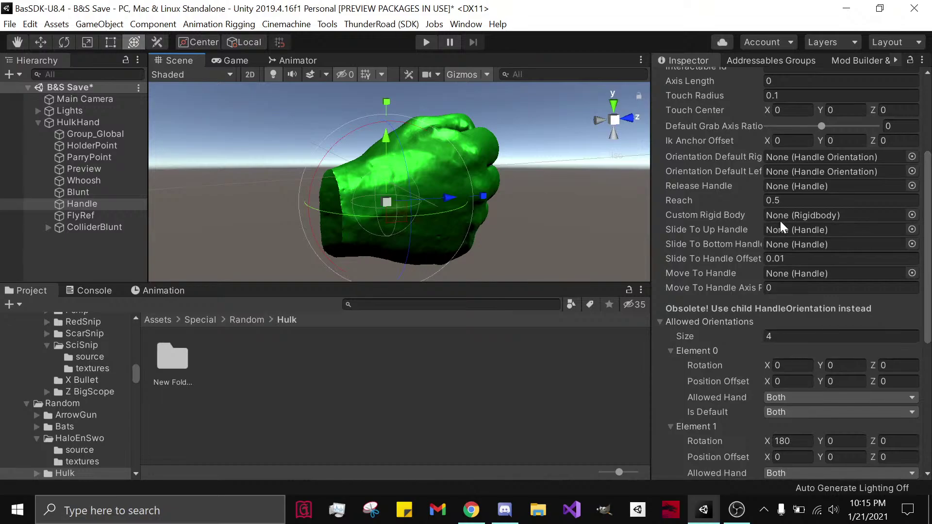
scroll(801, 247, "down", 6)
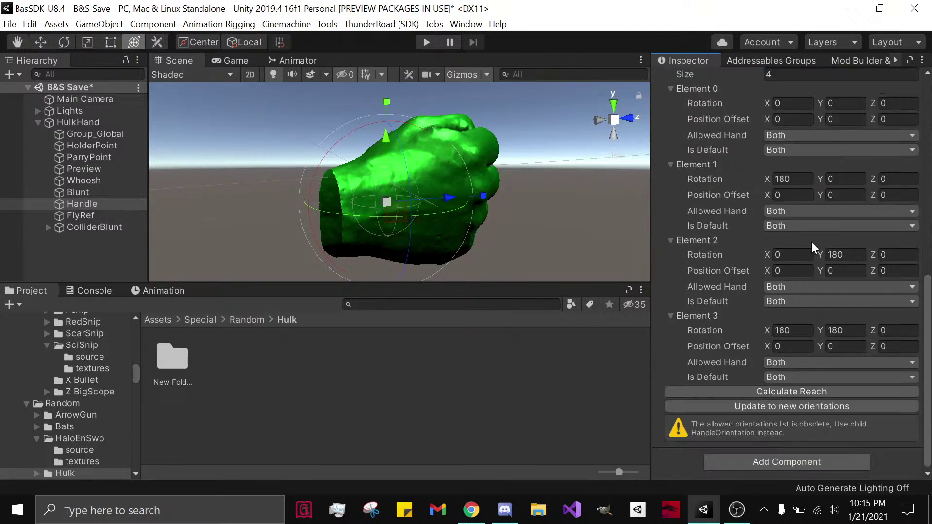
left_click(792, 391)
scroll(789, 412, "up", 6)
scroll(787, 370, "down", 6)
Step: Reduce the Handle's Allowed Orientations size to 1 and update it to the new orientations
scroll(796, 364, "up", 3)
left_click(775, 205)
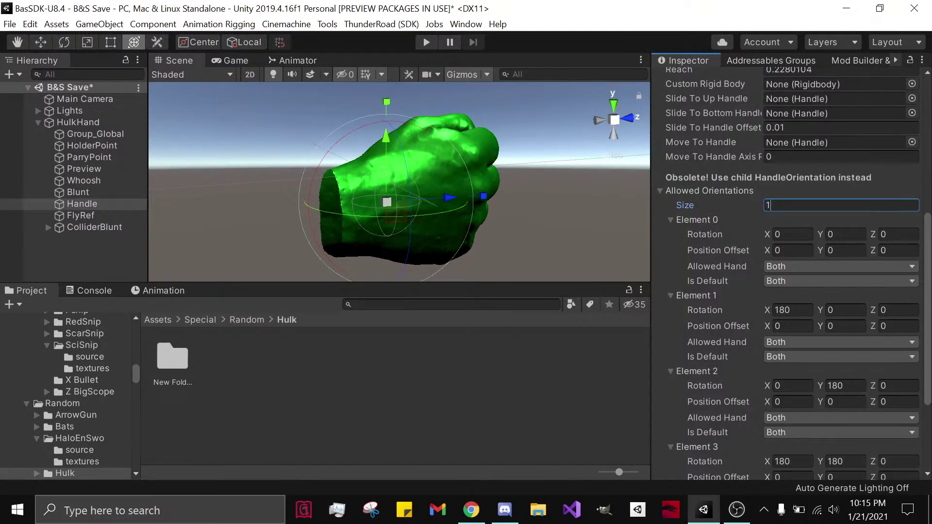
type("1")
key("Return")
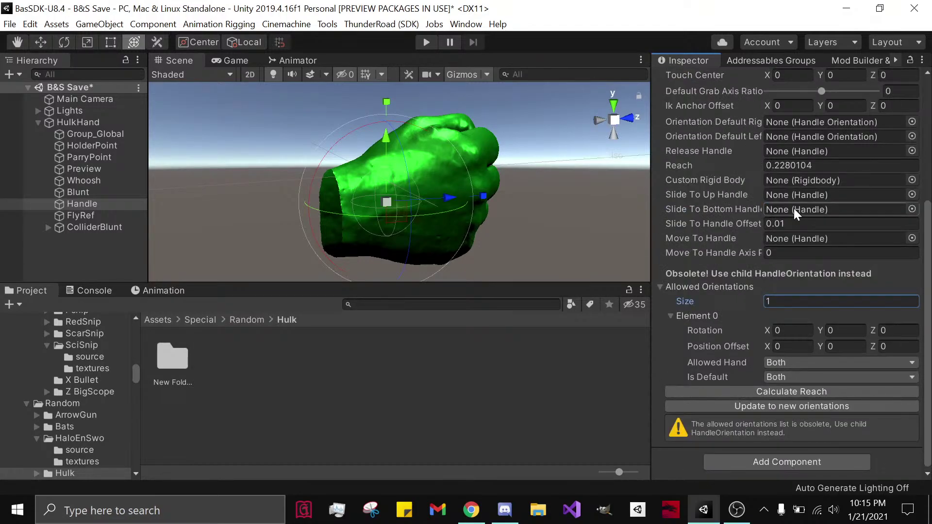
left_click(787, 407)
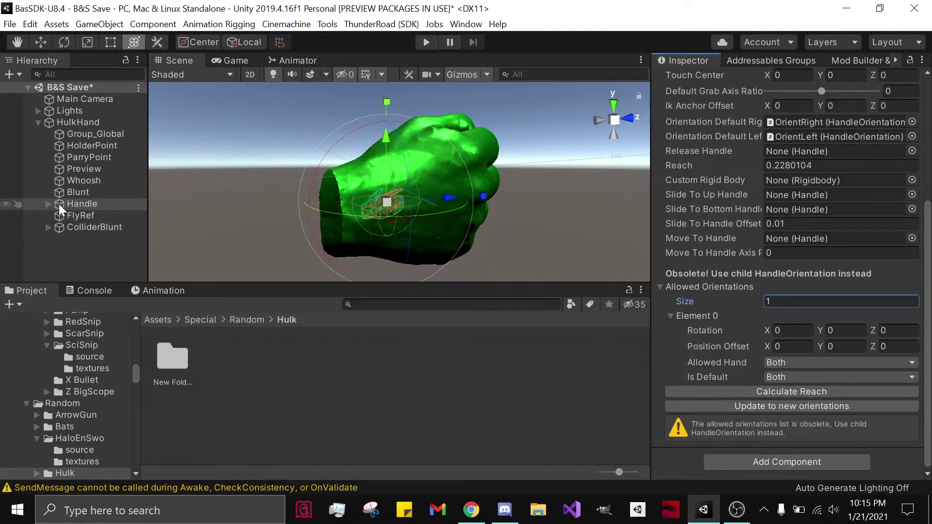
Step: Check the Handle's child objects and the console messages
left_click(46, 204)
left_click(45, 203)
left_click(92, 290)
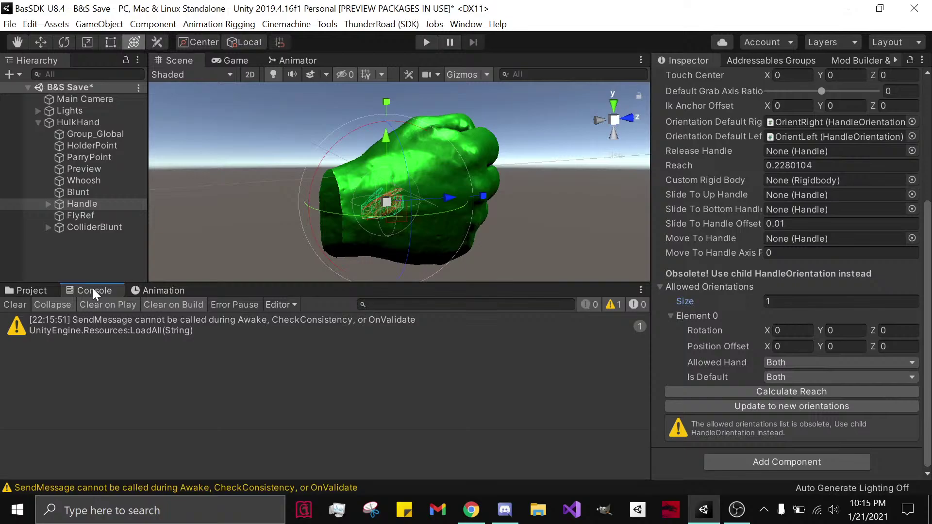
left_click(26, 291)
Step: Switch to Chrome to read the stream's live chat, then return to Unity
left_click(470, 509)
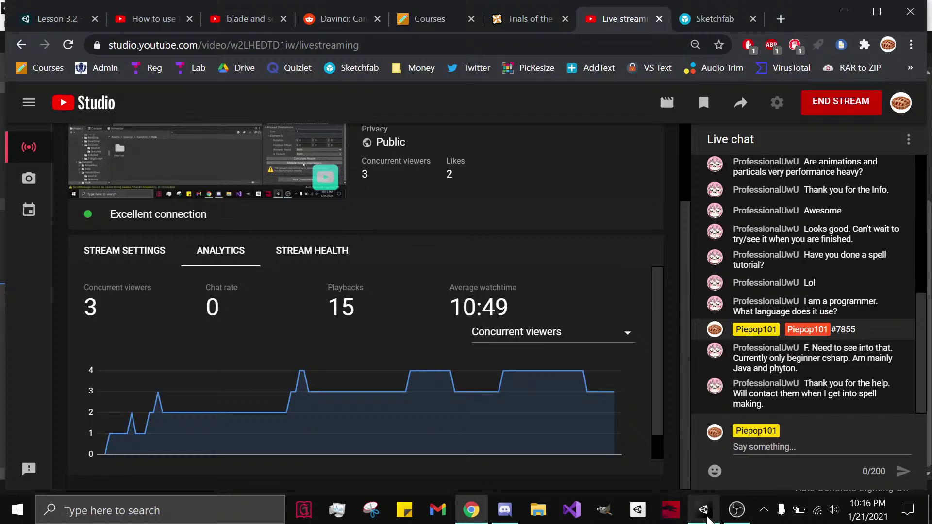
mouse_move(704, 515)
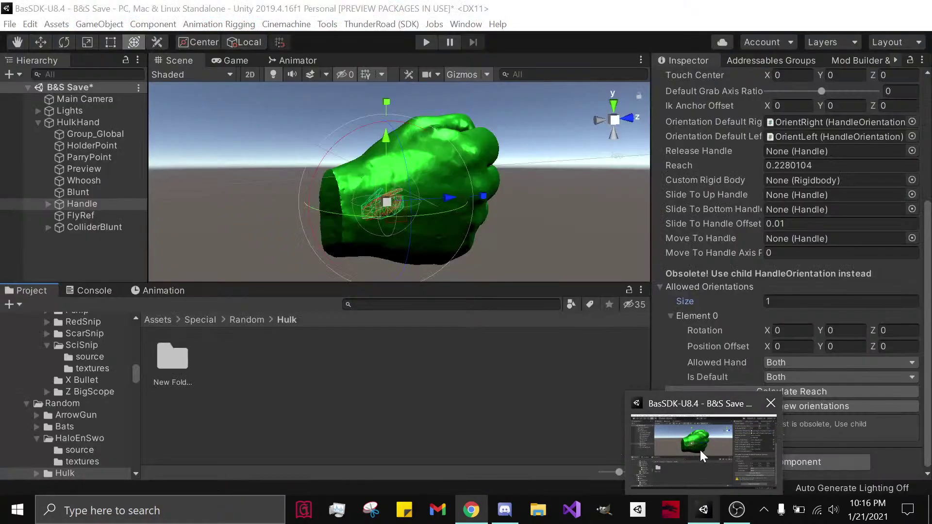
left_click(700, 450)
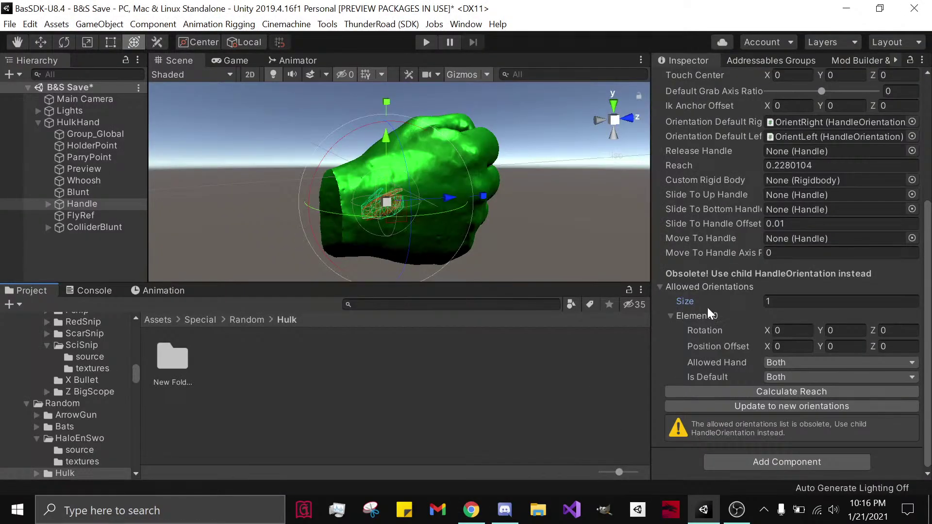
Step: Set the Handle's Reach to 1
left_click(704, 285)
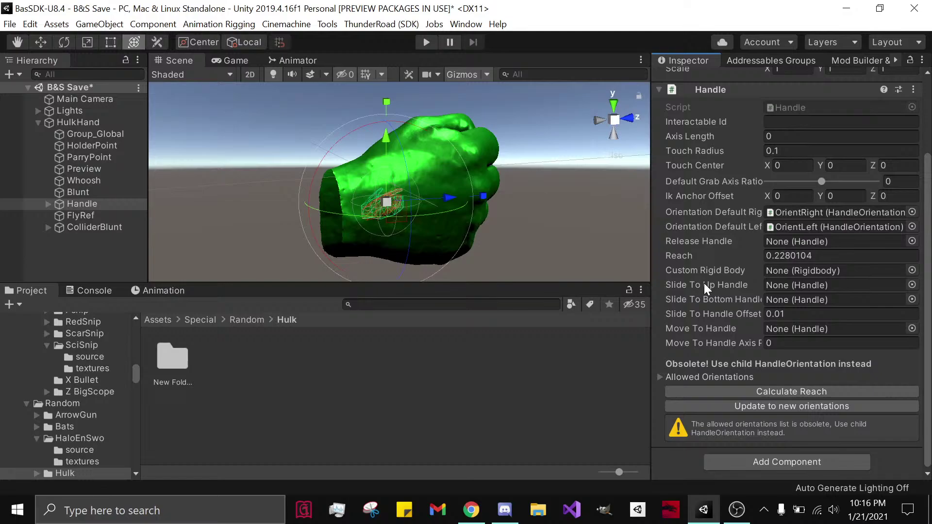
left_click(705, 378)
scroll(702, 376, "down", 3)
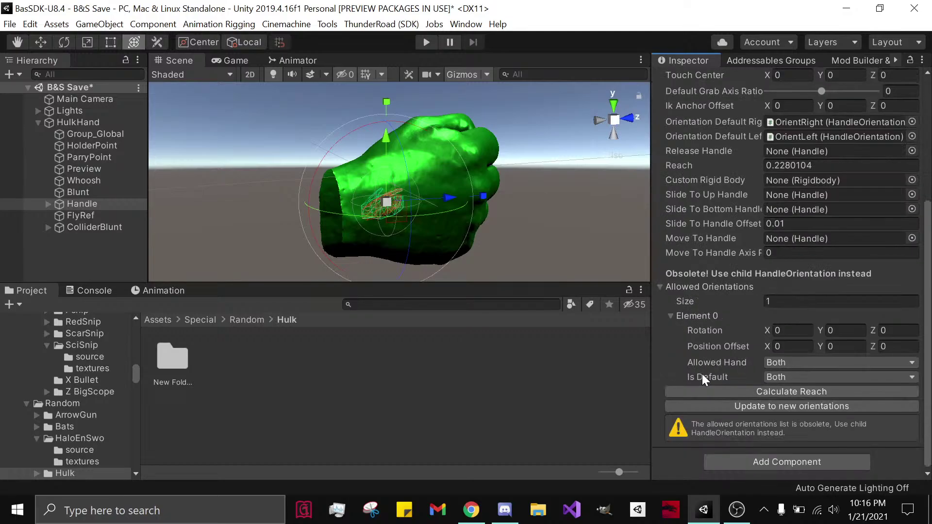
left_click(808, 165)
type("1")
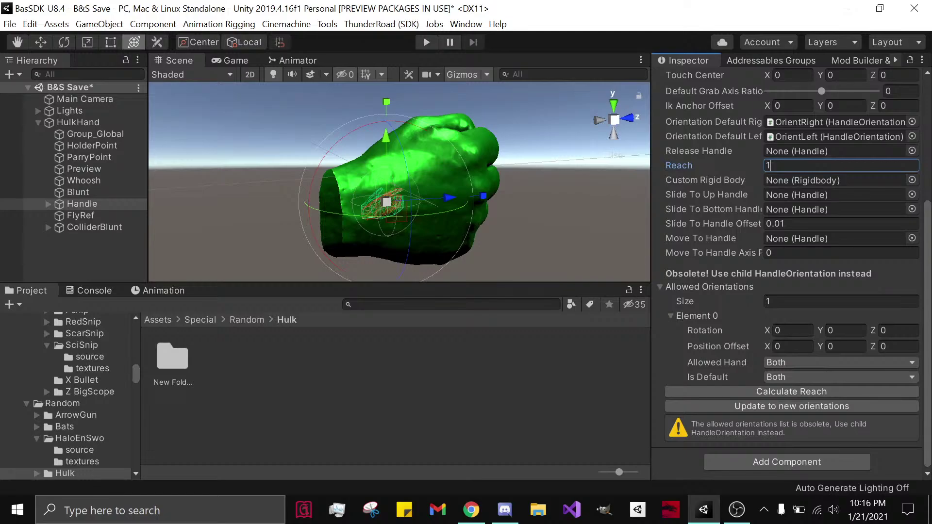
left_click(703, 180)
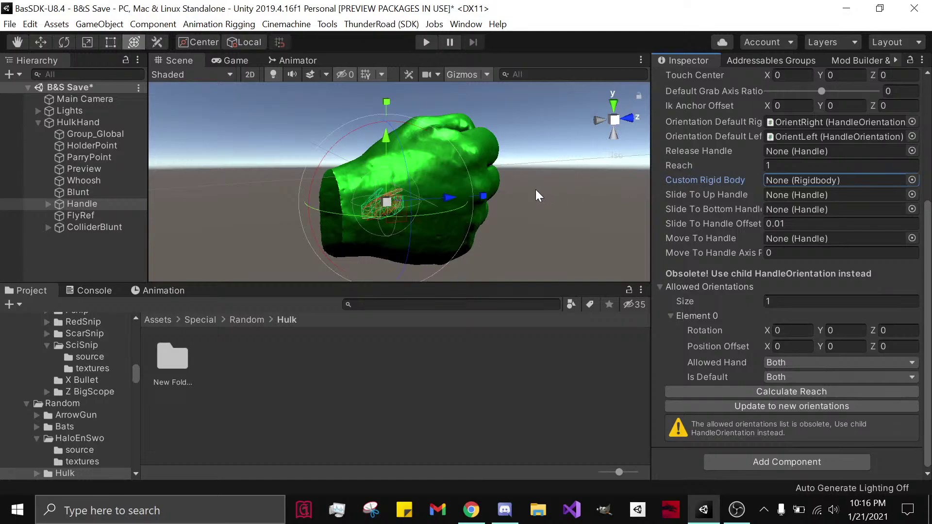
Step: Inspect the Handle's hand orientation in the fist and the parent HulkHand's Item component settings
left_click_drag(535, 189, 692, 199, "alt")
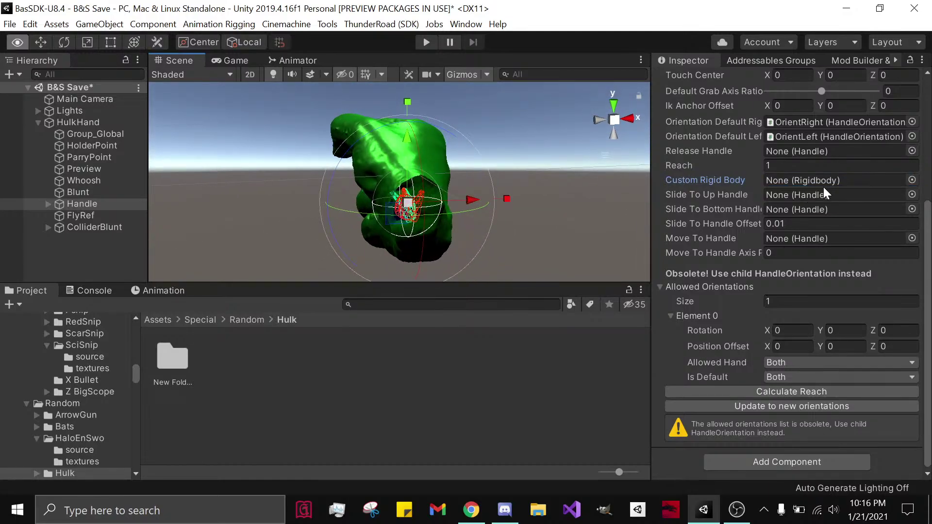
key("y")
scroll(825, 194, "up", 6)
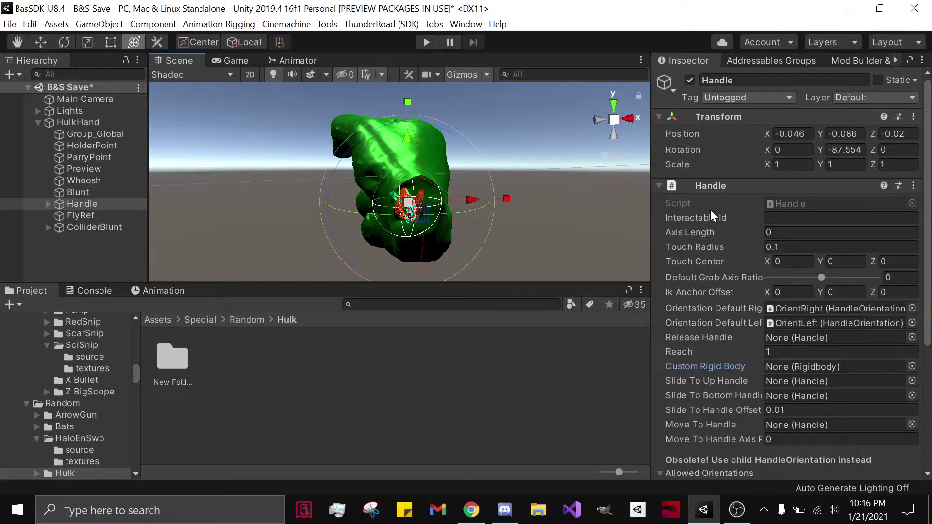
left_click(115, 110)
left_click(115, 122)
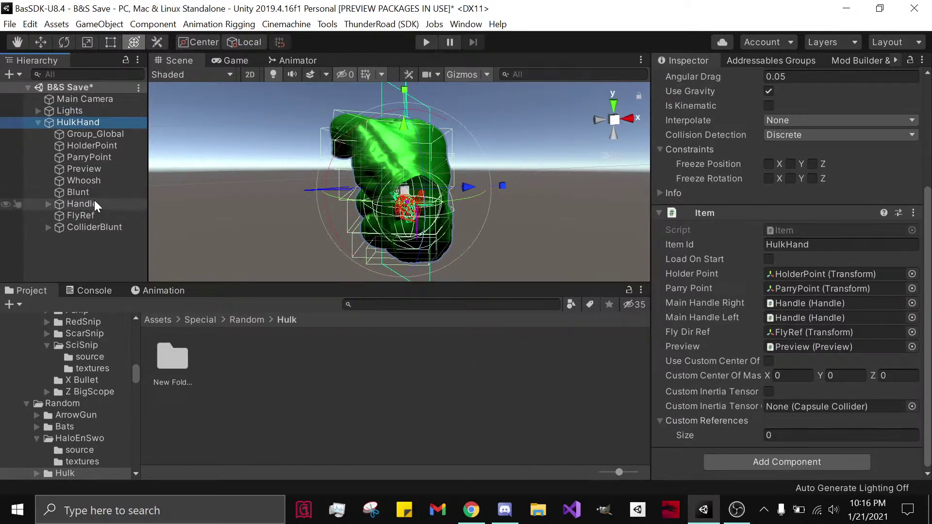
left_click_drag(271, 209, 203, 235, "alt")
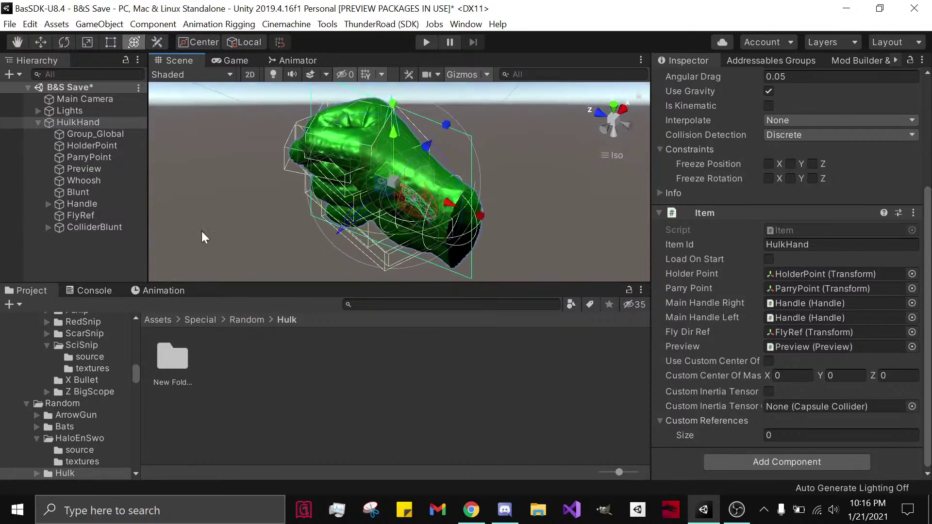
Step: Examine the individual Hilt and GameObject colliders under ColliderBlunt, then the whole collider group around the fist
left_click(48, 227)
left_click(80, 239)
scroll(82, 250, "down", 2)
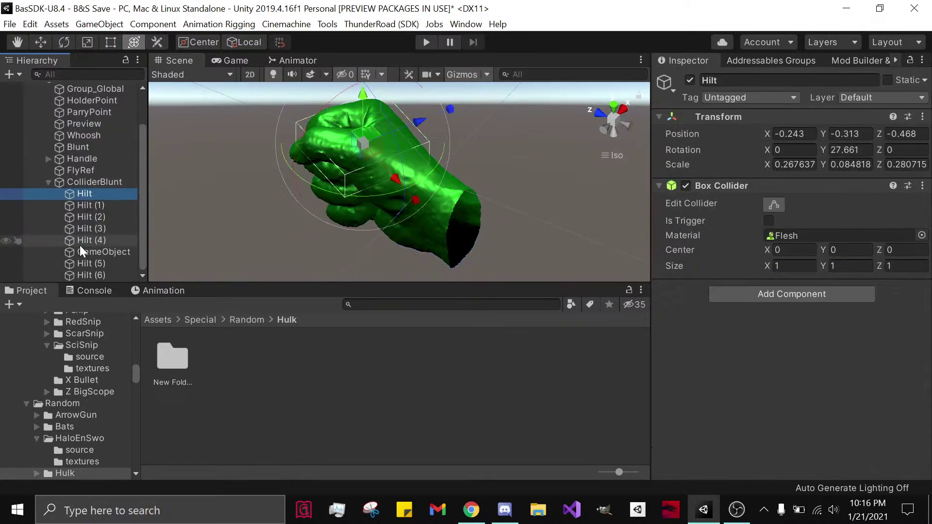
left_click(93, 276, "shift")
left_click(101, 251)
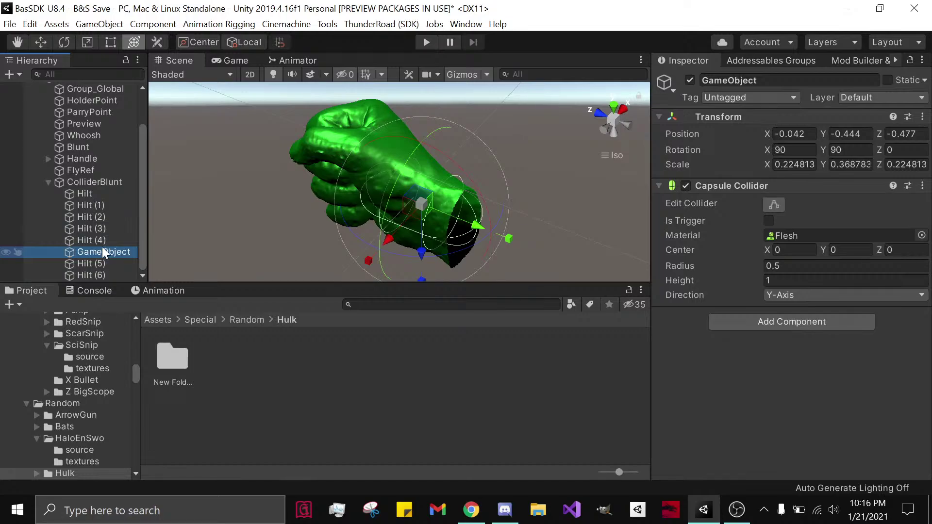
left_click(102, 239)
left_click(105, 228)
left_click(106, 210)
left_click(102, 229)
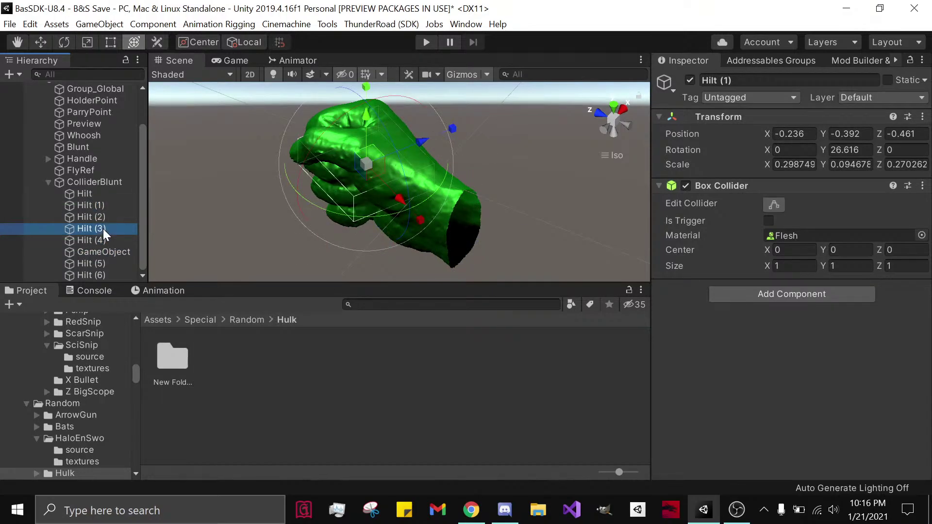
left_click_drag(160, 269, 179, 305, "alt")
left_click_drag(494, 172, 505, 210)
left_click(120, 186)
left_click_drag(413, 228, 439, 238, "alt")
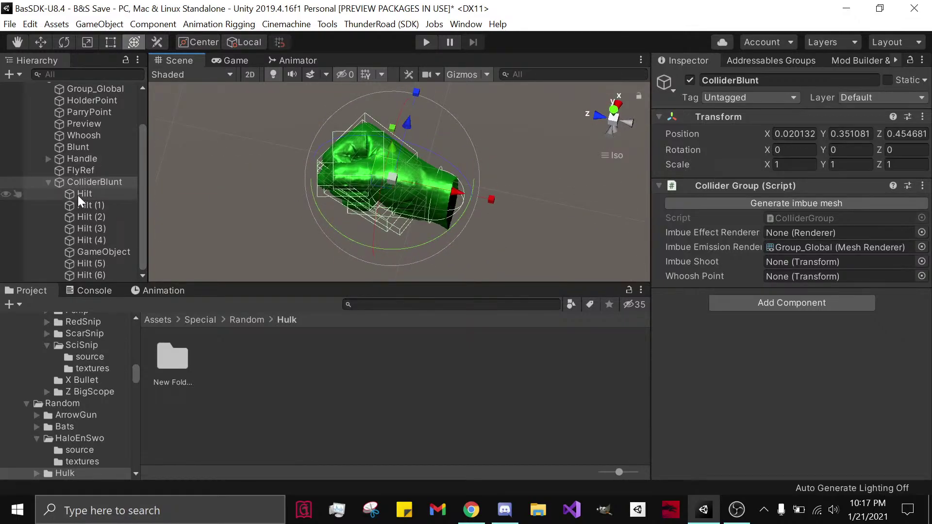
Step: Add a Concave Collider component to the Group_Global fist mesh
left_click(49, 182)
left_click(84, 134)
scroll(786, 340, "down", 10)
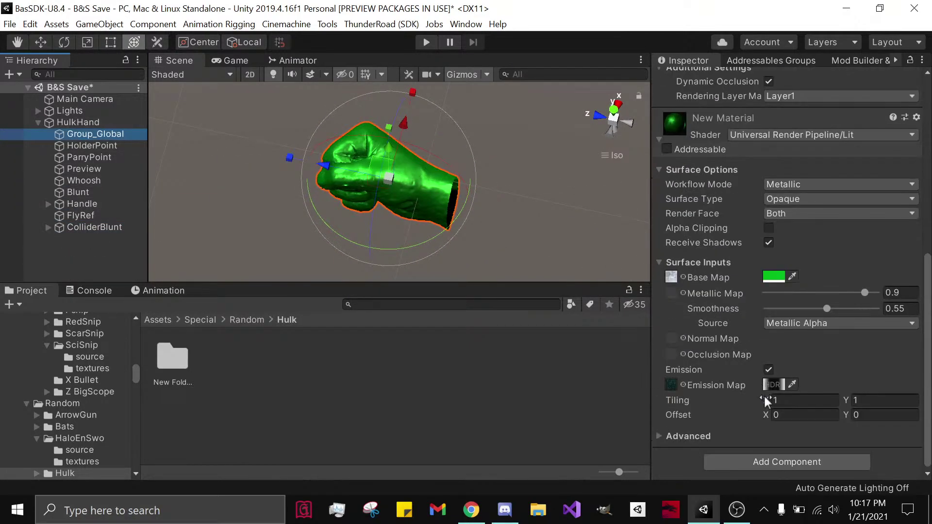
left_click(769, 458)
type("c")
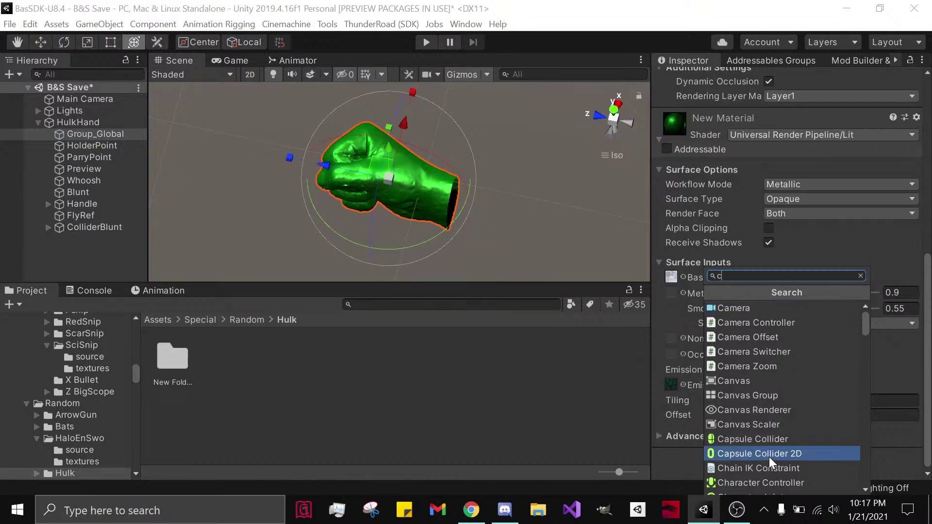
type("on")
left_click(757, 309)
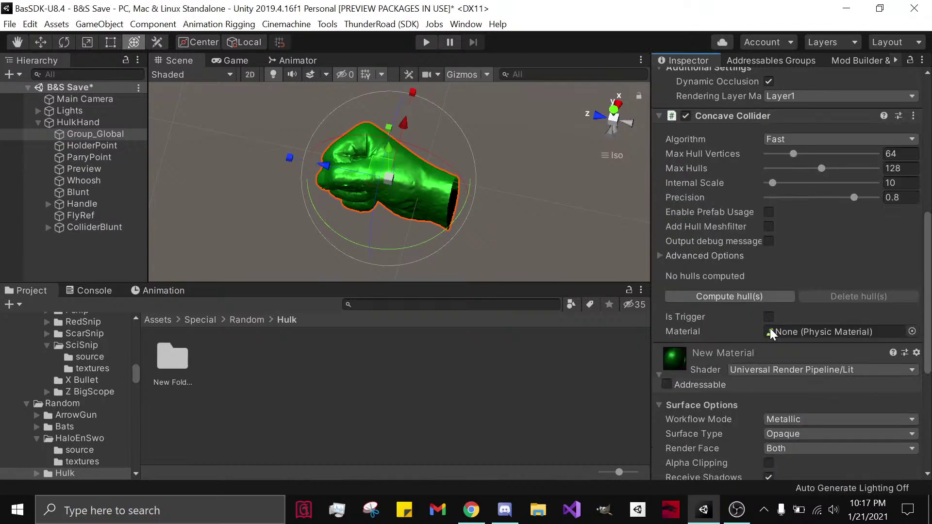
Step: Assign the Flesh physic material to the Concave Collider
left_click(912, 331)
type("f")
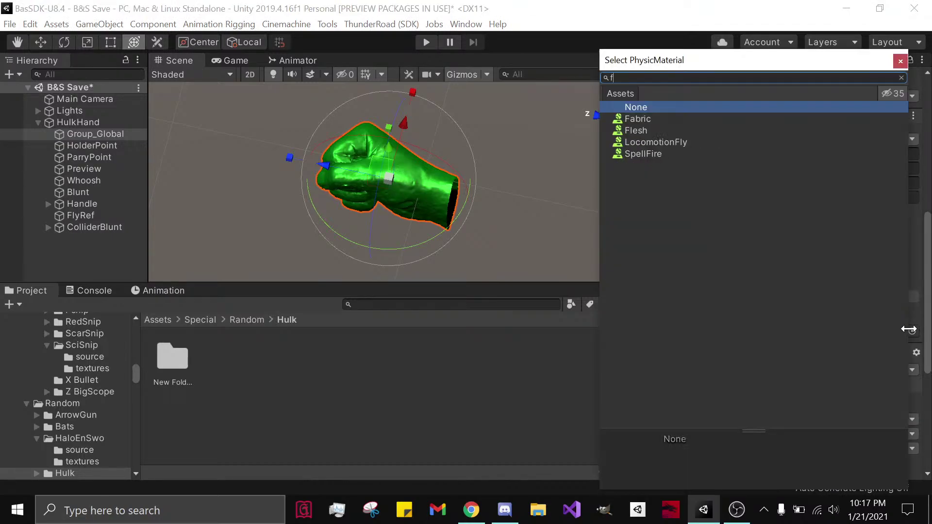
type("l")
left_click(639, 119)
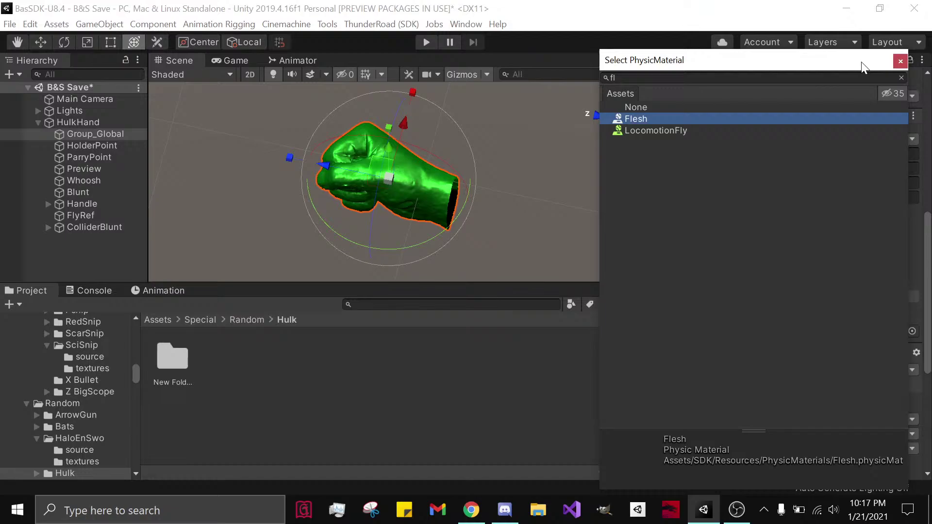
left_click(900, 61)
Step: Configure the Concave Collider with the Normal algorithm, 32 max hull vertices, 64 max hulls, precision 1 and prefab usage enabled
left_click(804, 141)
left_click(804, 155)
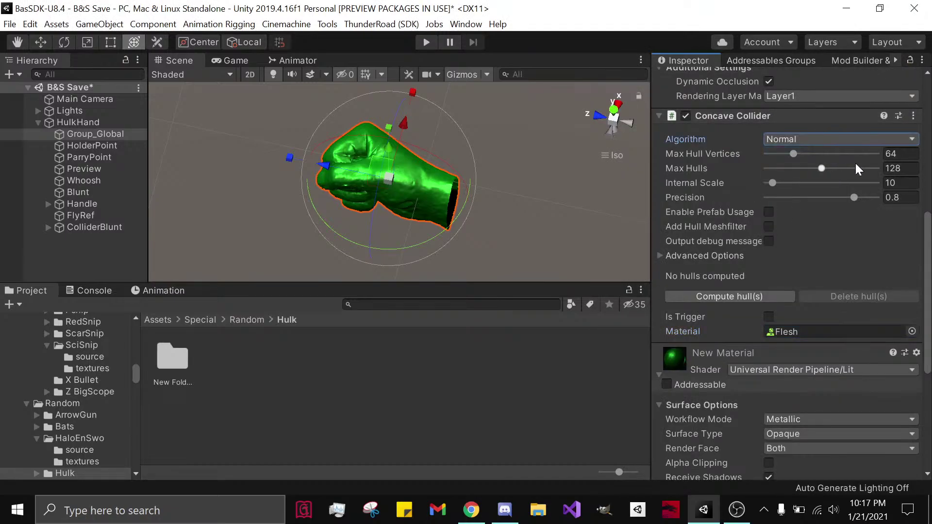
left_click(901, 153)
type("32")
key("Tab")
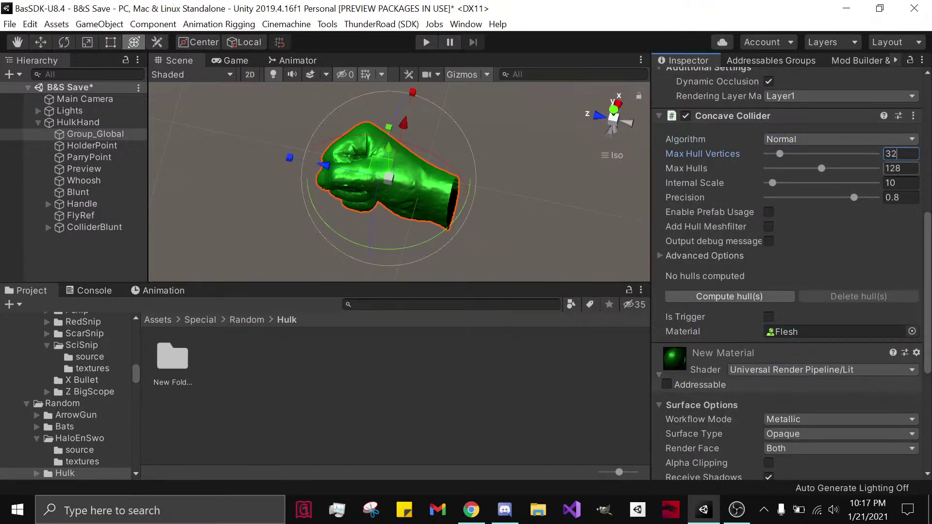
type("64")
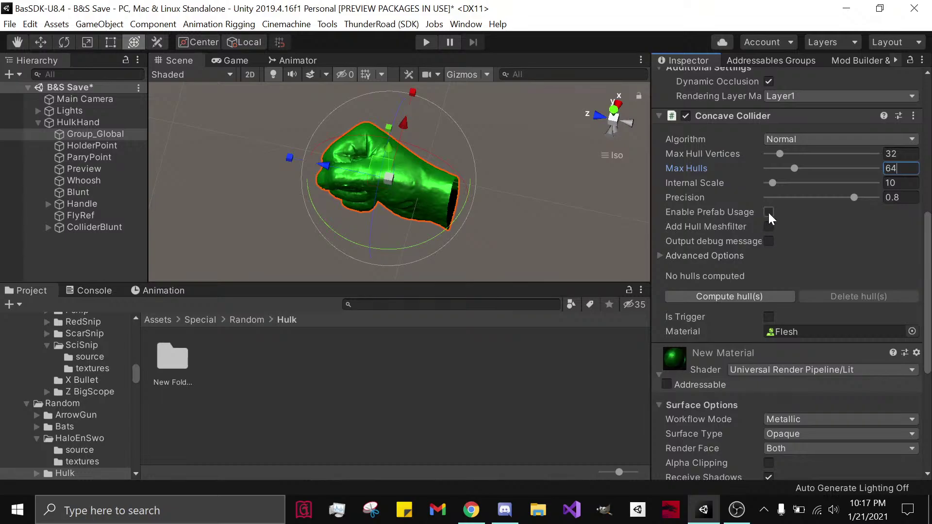
left_click(769, 211)
left_click_drag(854, 198, 874, 199)
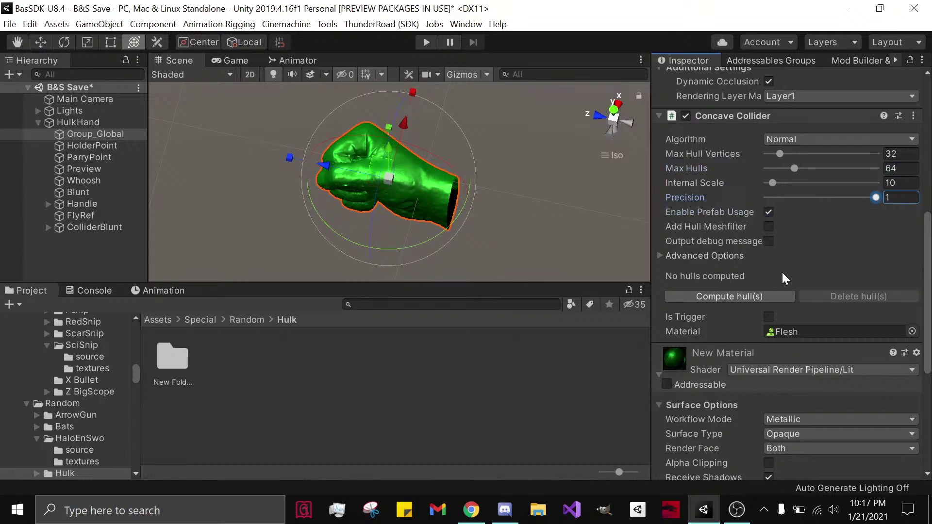
Step: Enable Add Hull Meshfilter and compute the Concave Collider's hulls, saving the mesh asset under its suggested name in the Assets folder
left_click(769, 226)
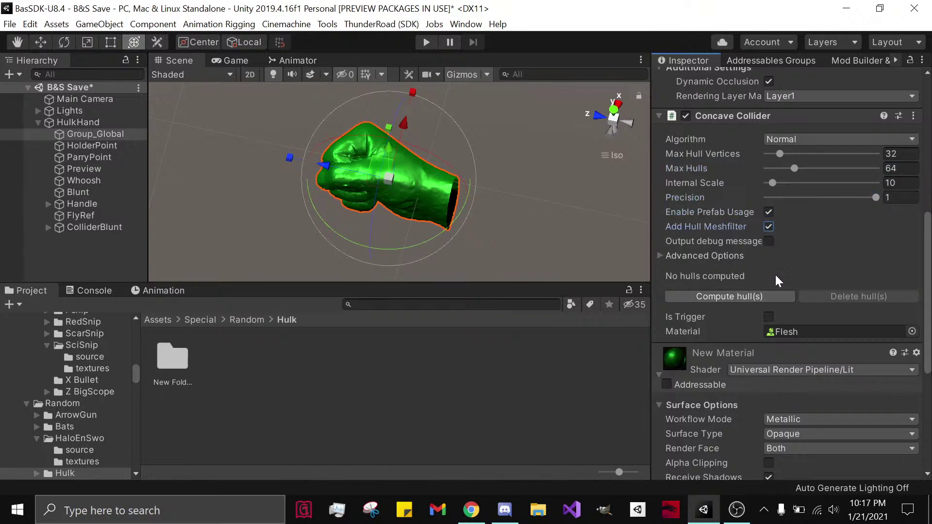
left_click(772, 297)
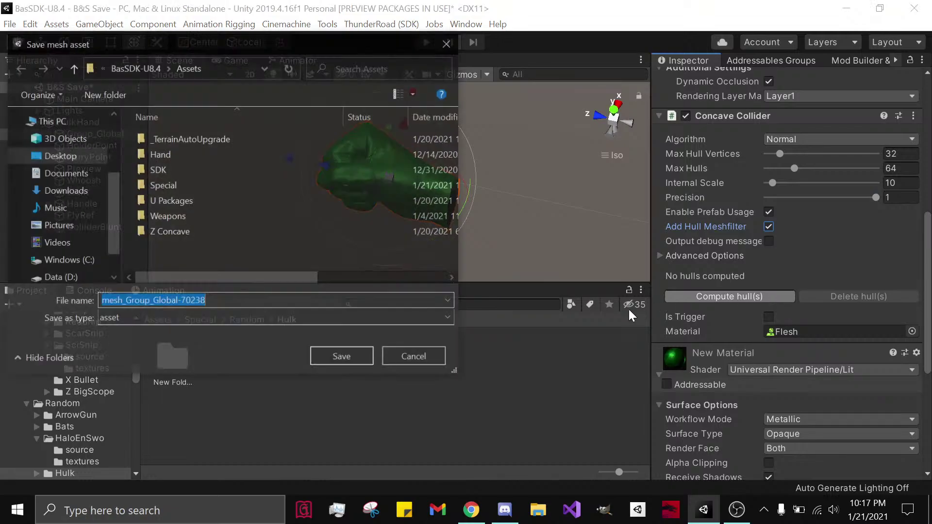
left_click(355, 358)
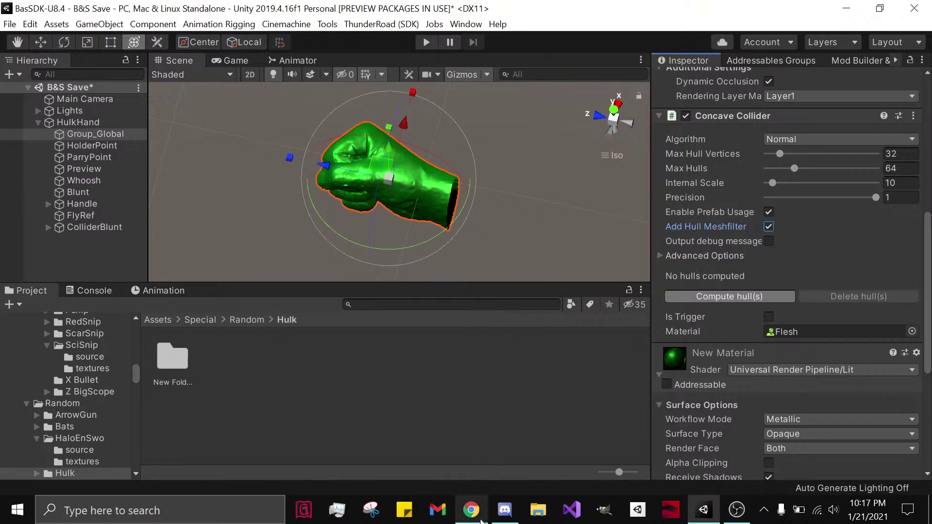
Step: Switch to the YouTube Studio live stream page in Chrome and check the live chat and viewer analytics
mouse_move(472, 510)
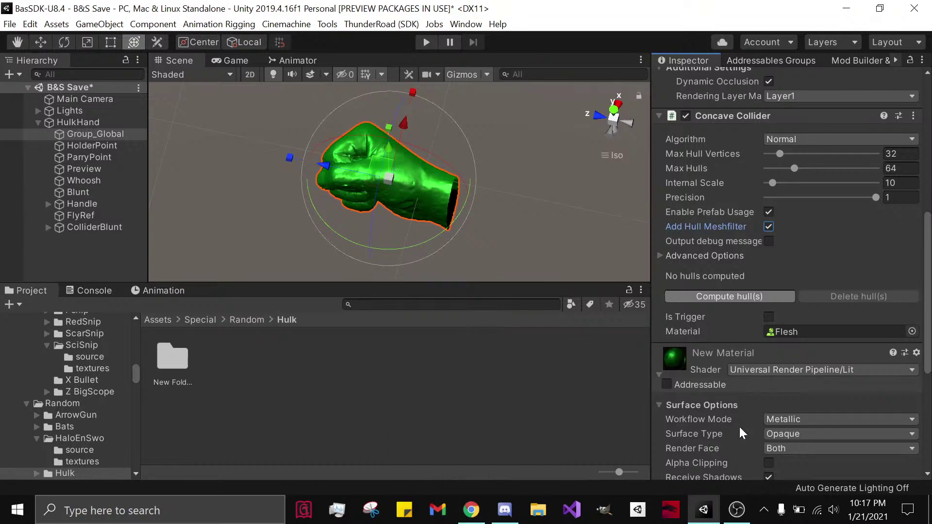
left_click(471, 508)
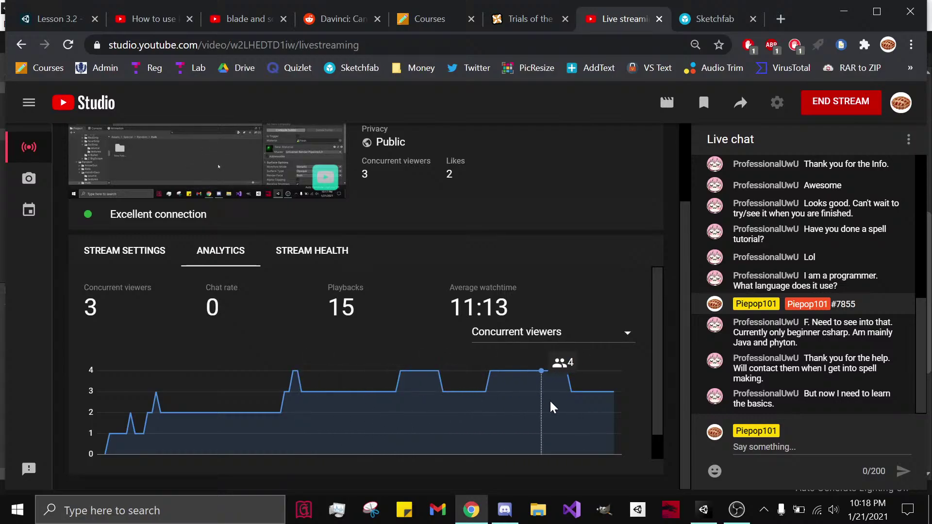
left_click(704, 509)
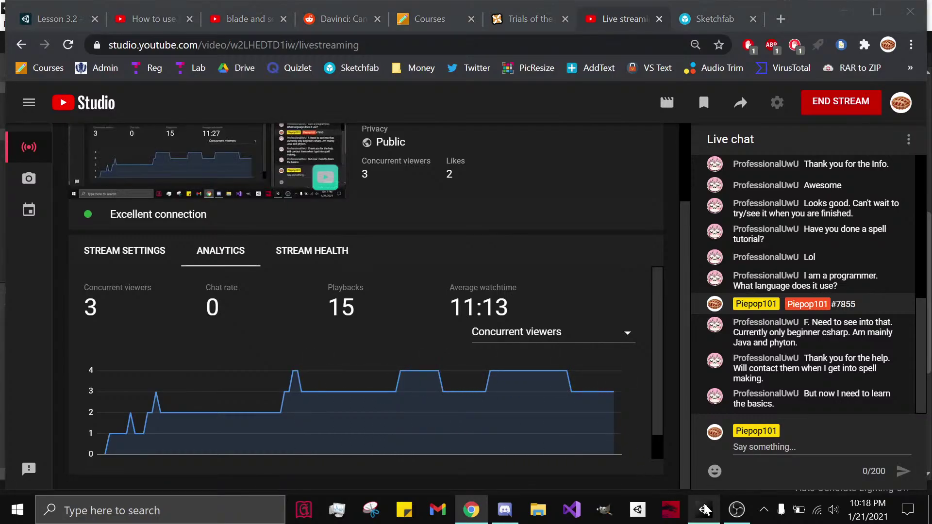
mouse_move(714, 480)
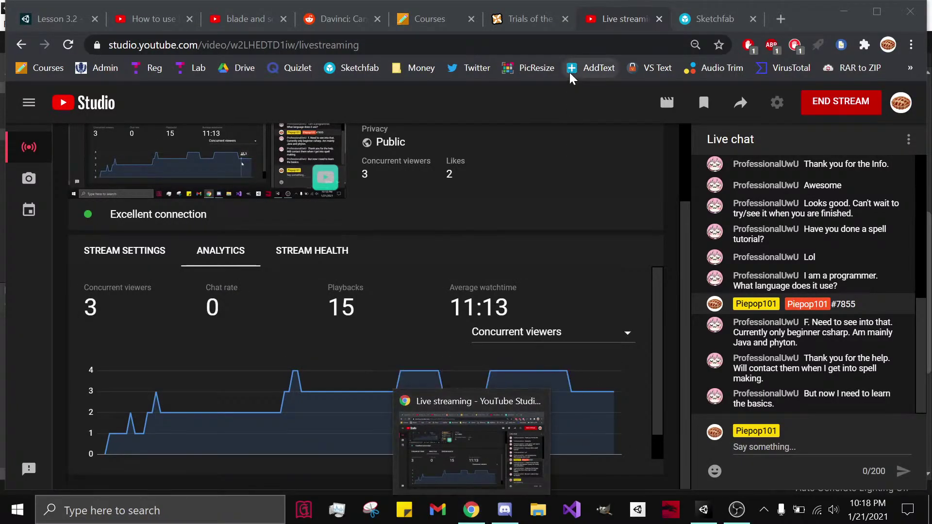
left_click(604, 19)
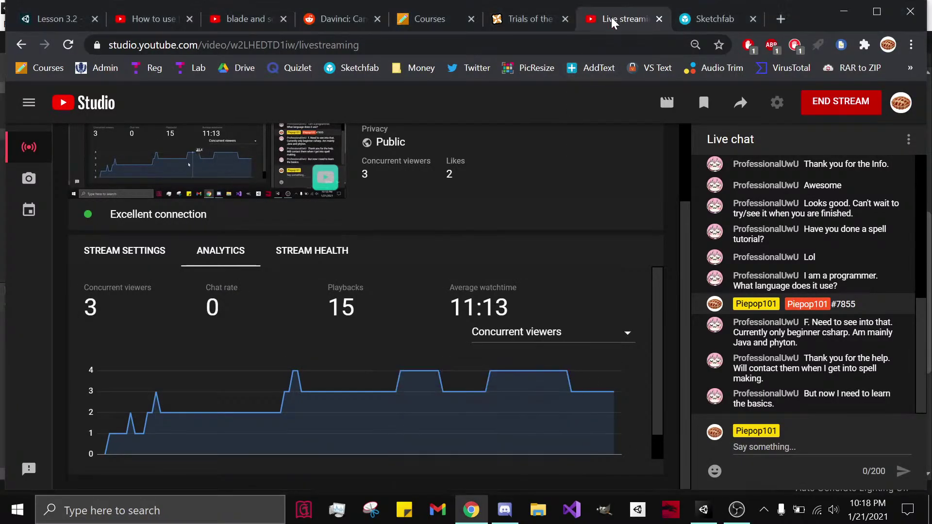
Step: Show the Trials of the Shinobi mod page on Nexus Mods and review its pinned post and comments
left_click(530, 19)
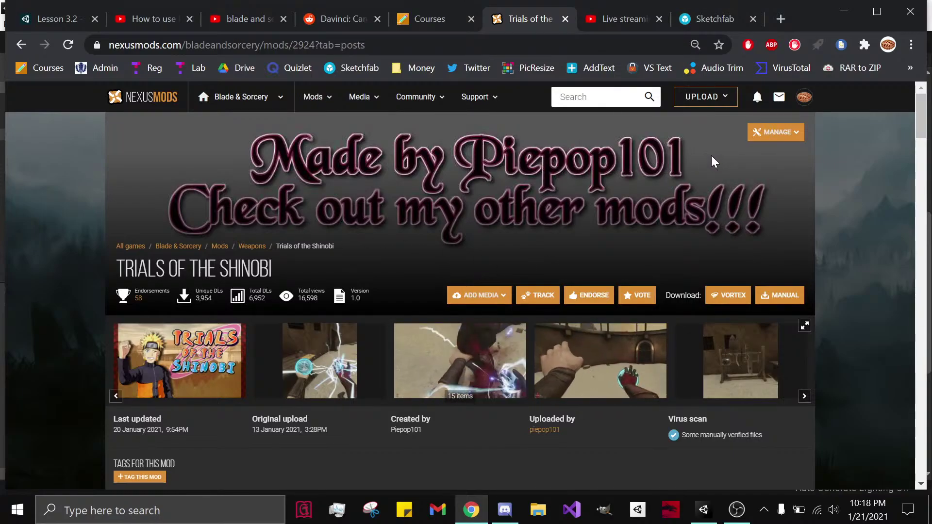
scroll(478, 291, "down", 15)
scroll(449, 312, "down", 5)
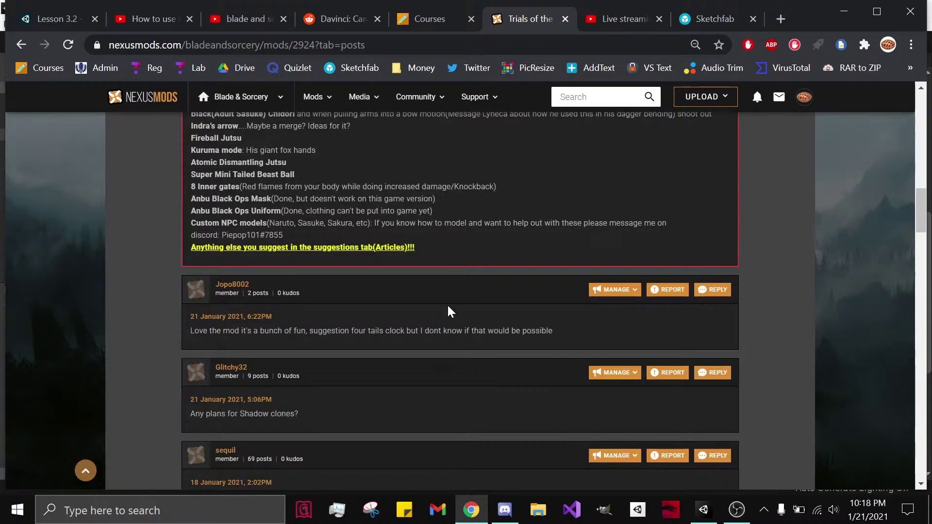
scroll(420, 279, "up", 5)
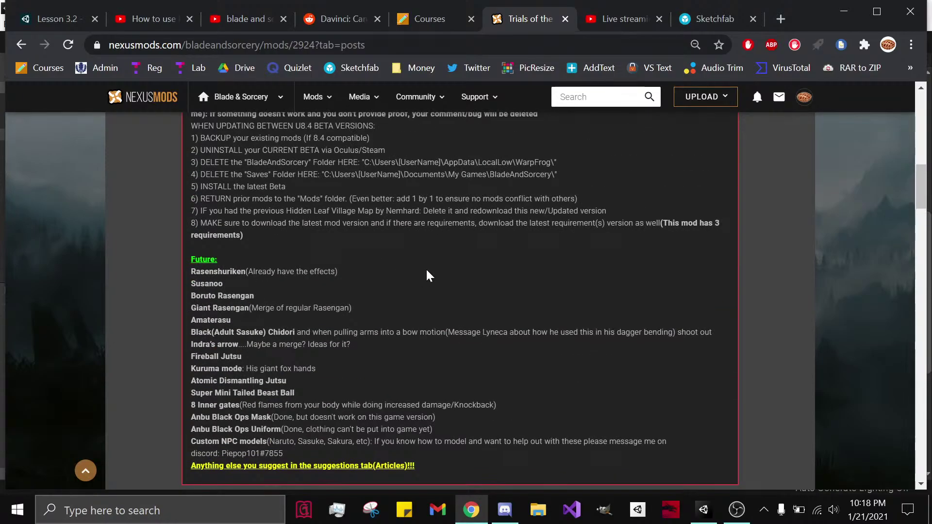
scroll(433, 275, "up", 4)
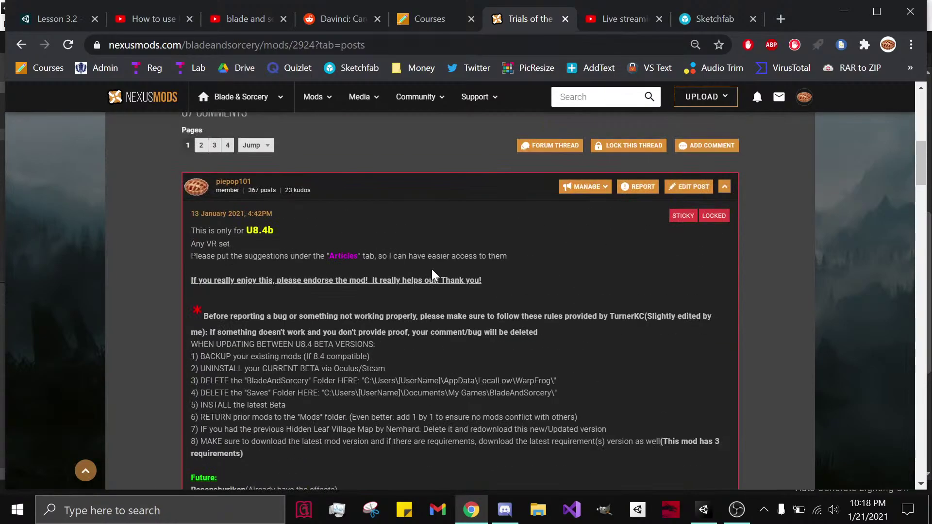
Step: Open patreon.com/Piepop101 in a new browser tab and dismiss the Patreon 2021 plans announcement
left_click(776, 21)
type("patreon.com/Piepop101")
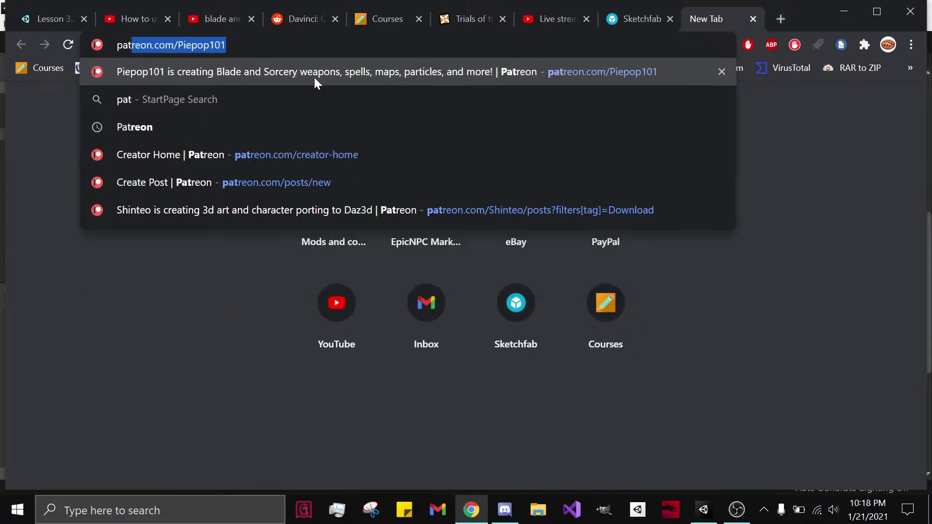
left_click(222, 77)
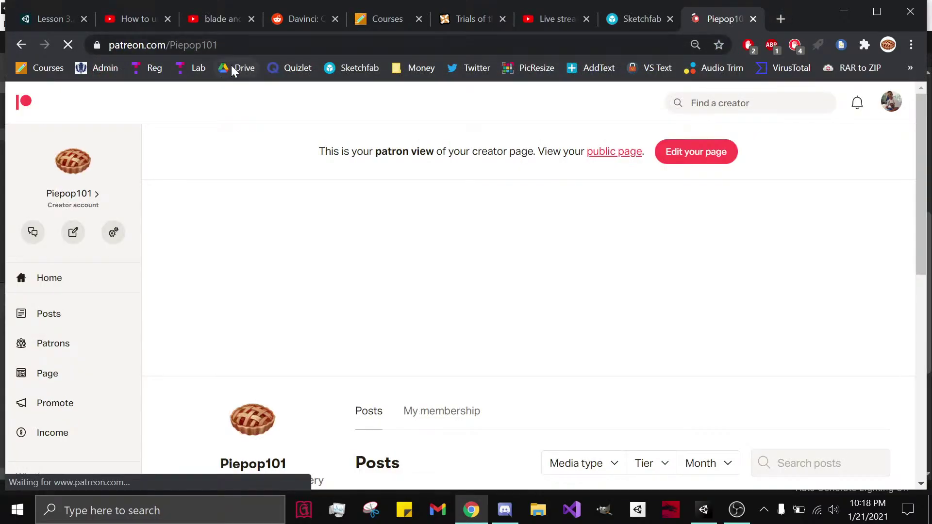
scroll(243, 161, "down", 1)
scroll(241, 156, "down", 3)
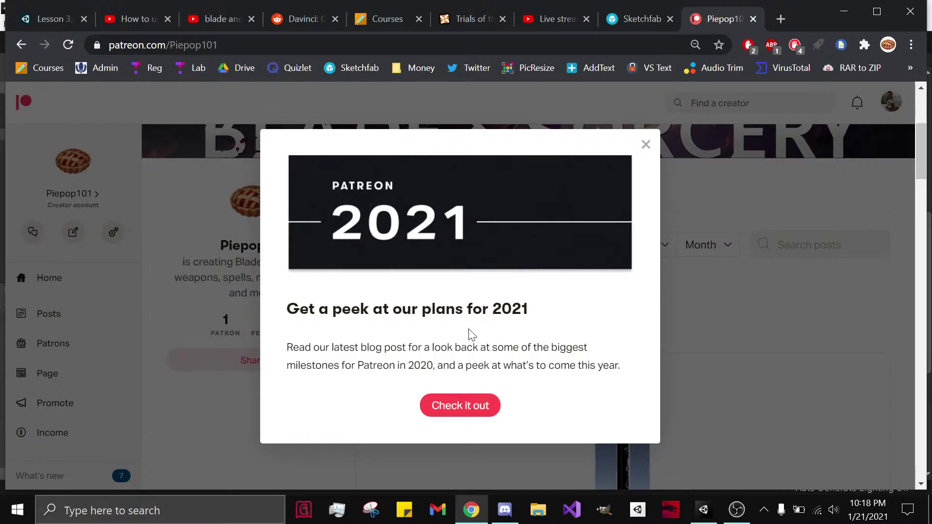
left_click(646, 144)
Step: Look through the Patreon page's mod download posts, from the Dark Saber beta to the Naruto mod showcase, and return to the page header
scroll(475, 229, "down", 5)
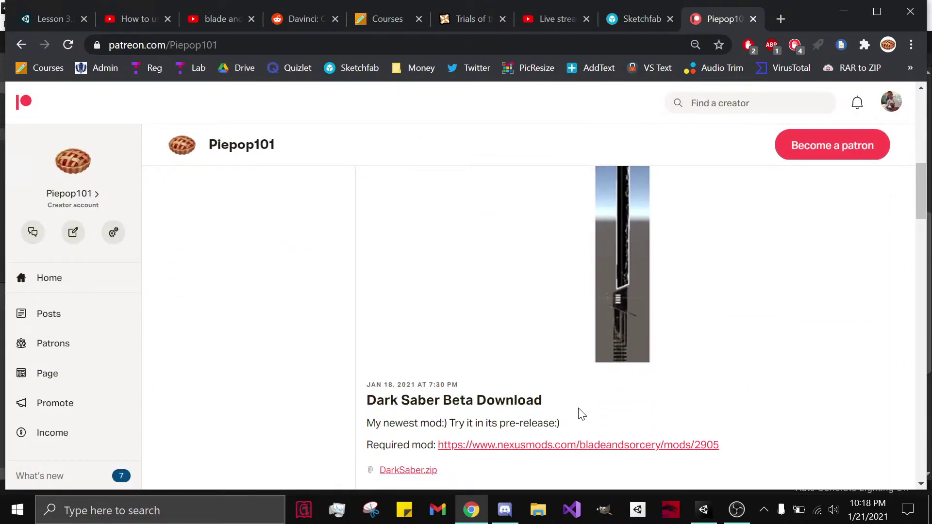
scroll(575, 414, "down", 3)
scroll(569, 417, "down", 10)
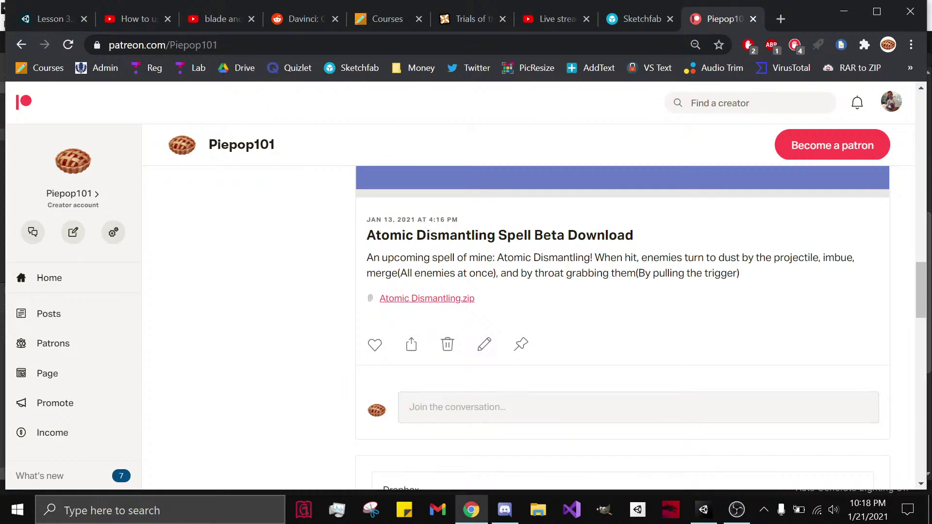
scroll(471, 250, "down", 8)
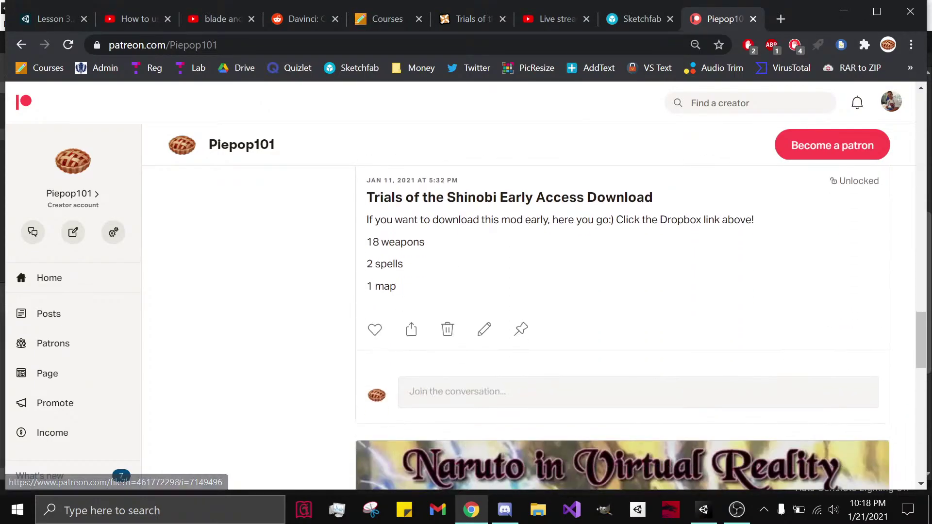
scroll(470, 285, "down", 10)
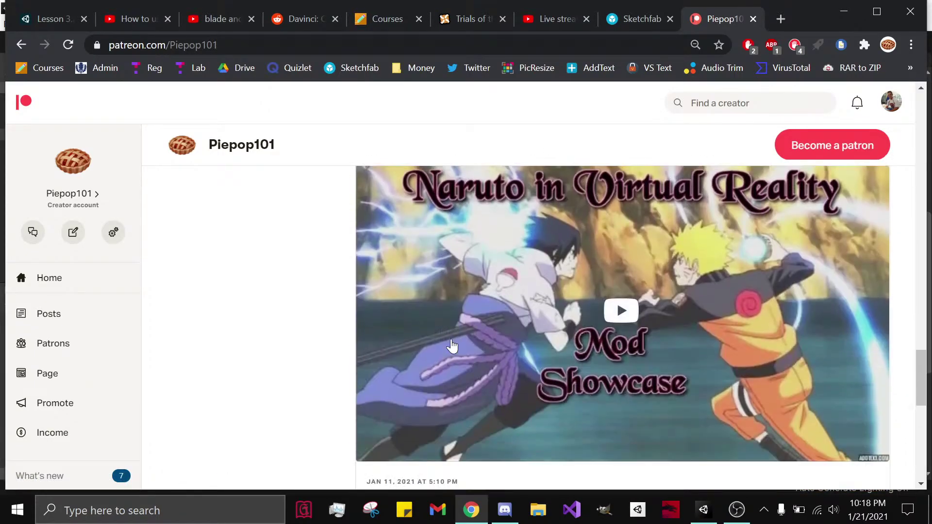
scroll(460, 368, "up", 20)
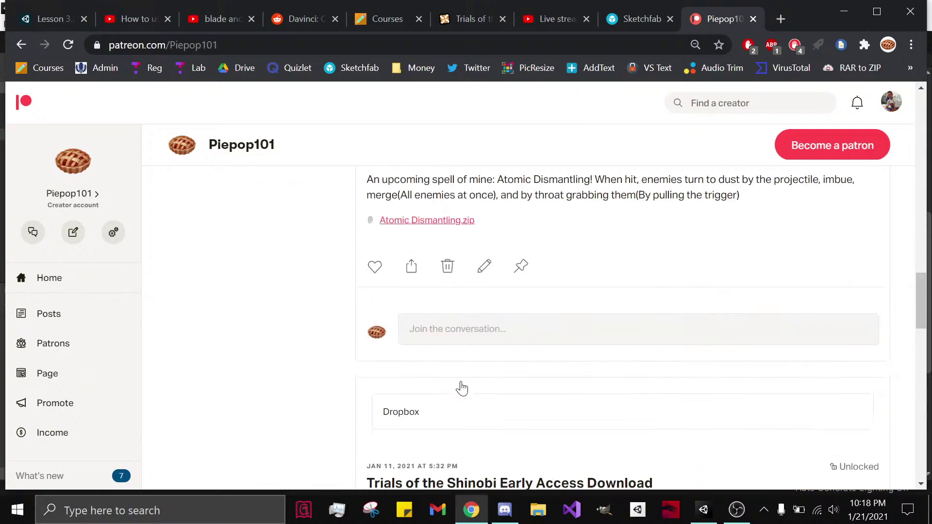
scroll(397, 391, "up", 5)
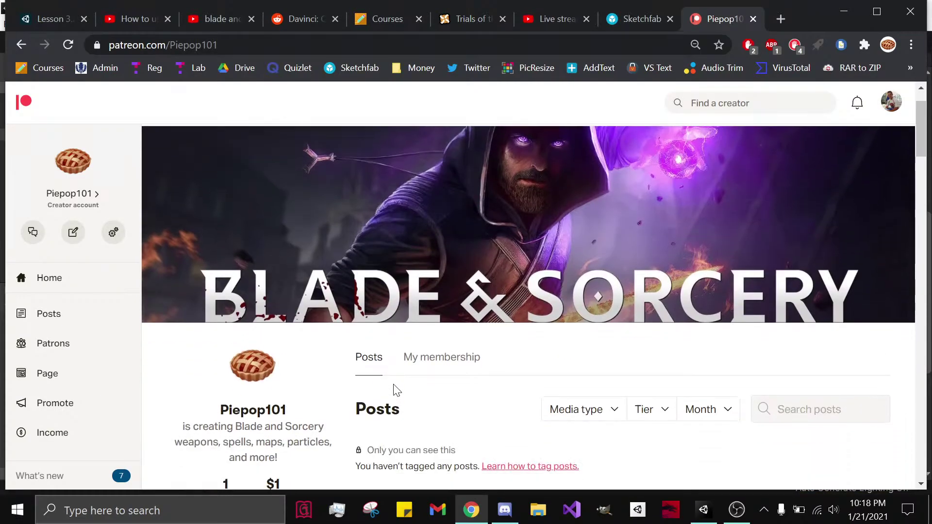
scroll(340, 386, "down", 3)
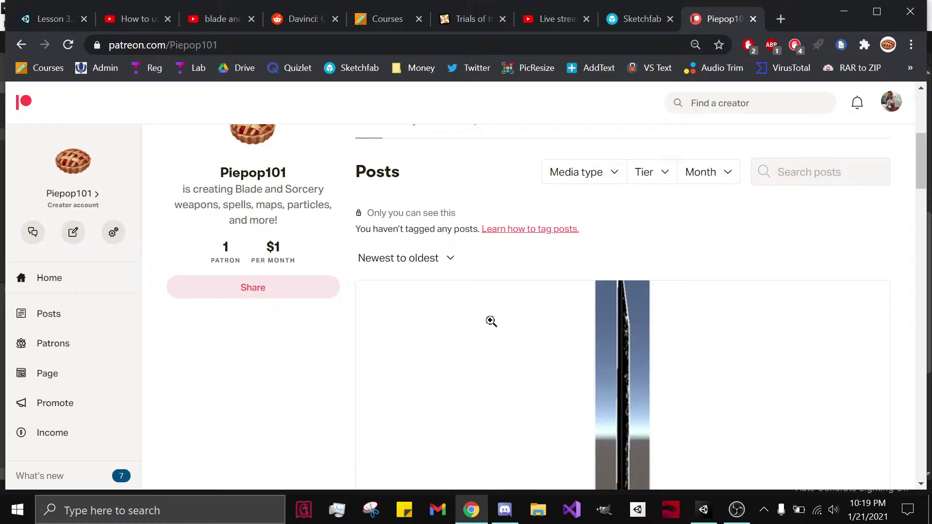
scroll(491, 323, "up", 3)
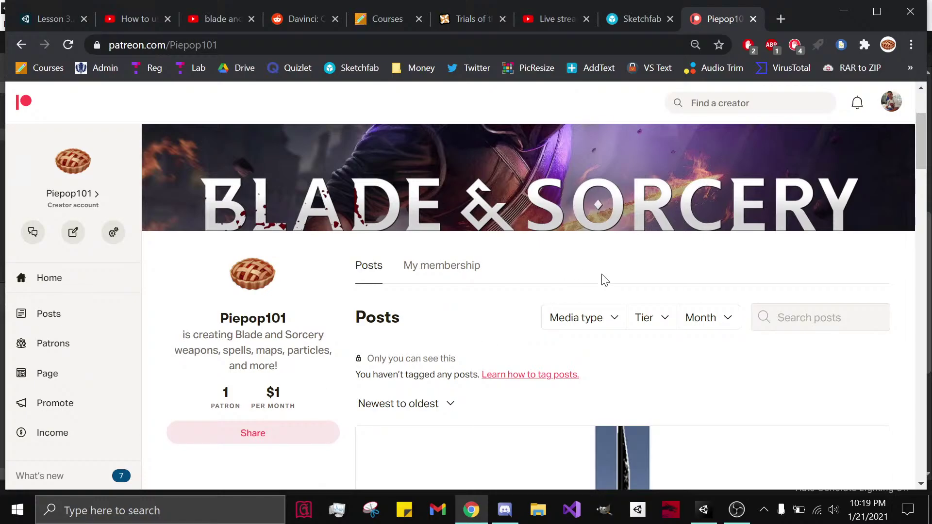
Step: Return to the YouTube Studio live stream page and end the stream, confirming that it should stop
left_click(561, 18)
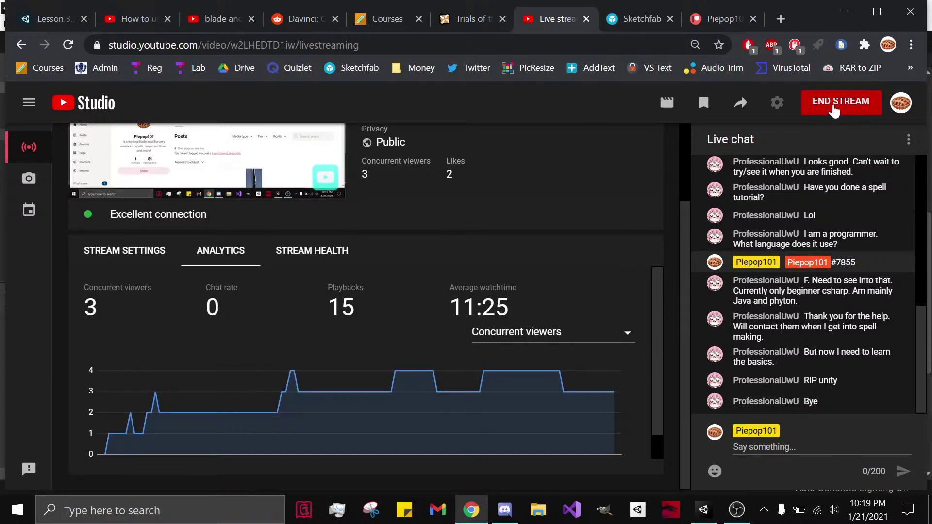
left_click(834, 110)
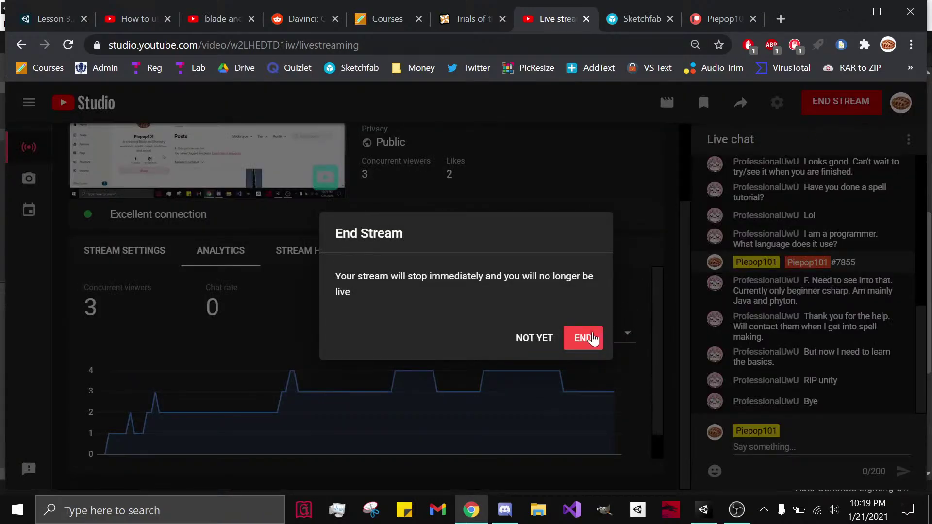
left_click(587, 339)
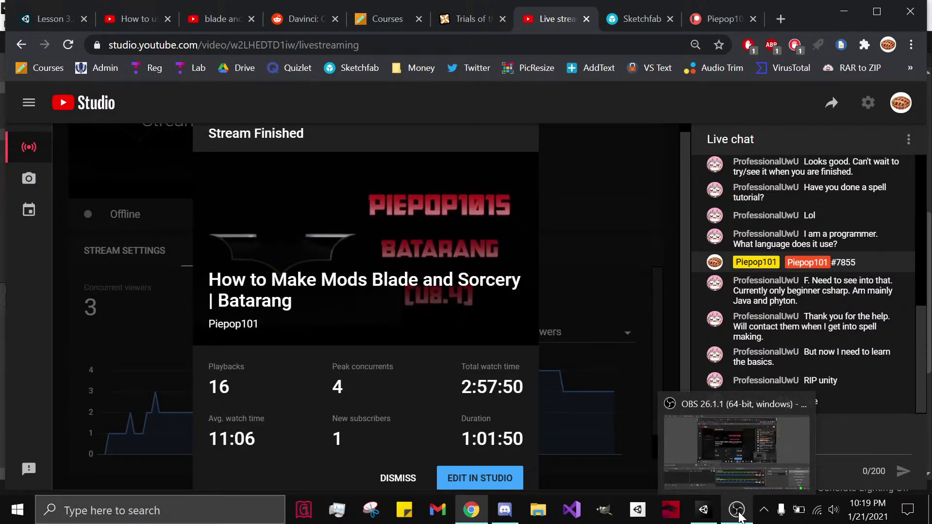